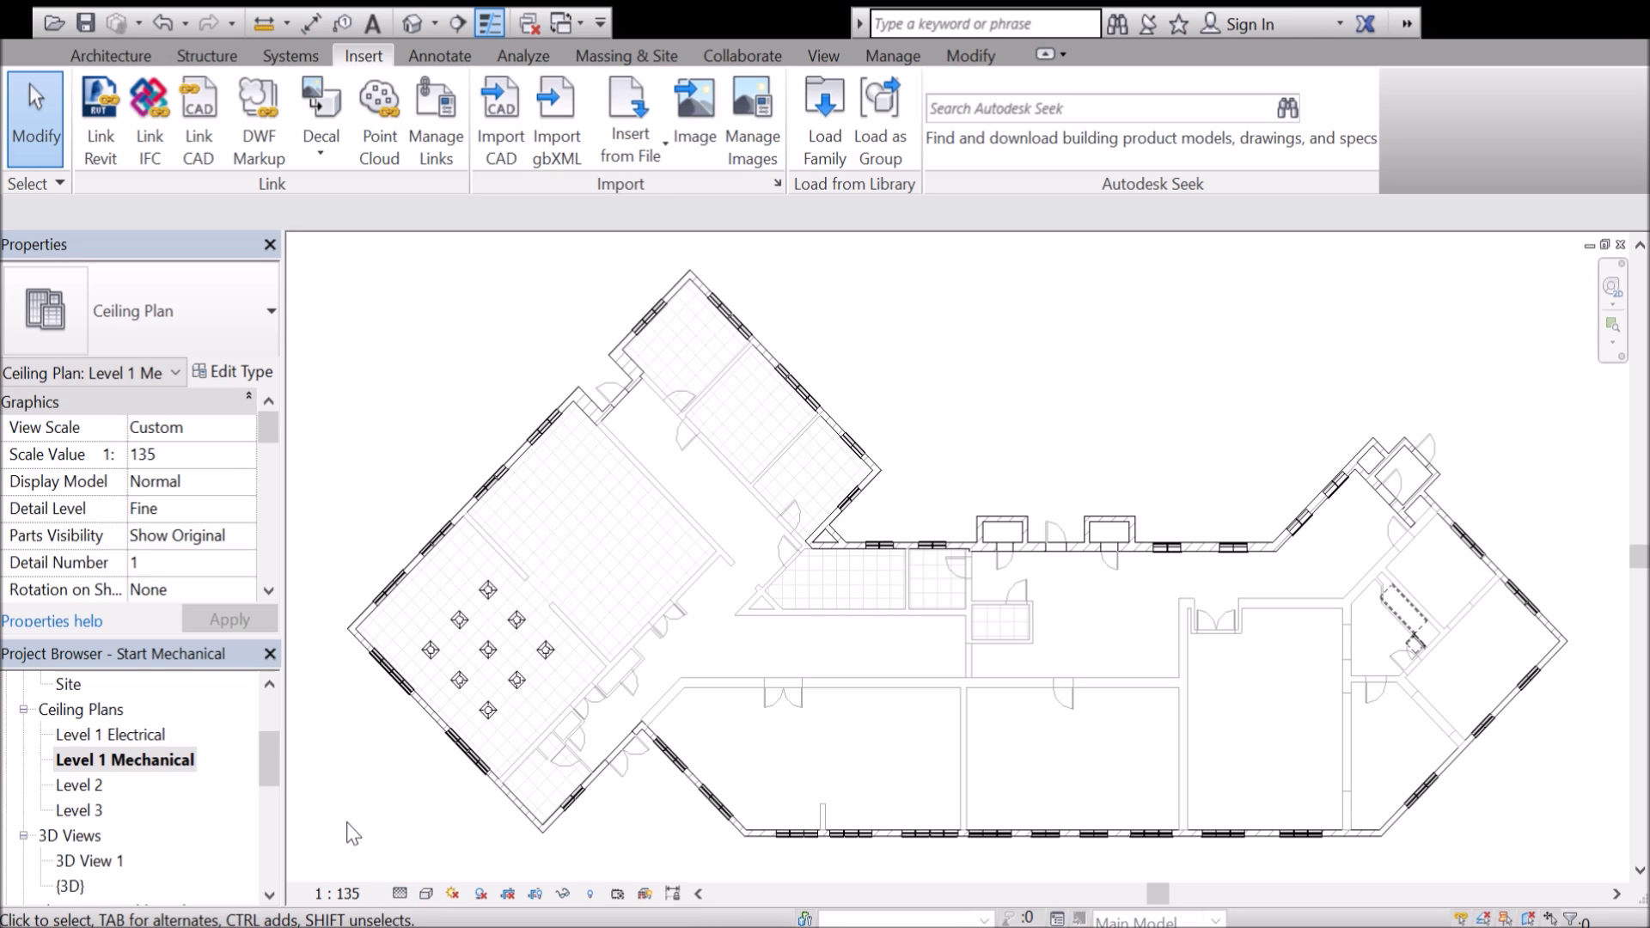
# Review the Level 1 Mechanical ceiling plan's visibility/graphics overrides and view range settings.
pyautogui.press('v')
pyautogui.press('g')
pyautogui.moveTo(268, 428); pyautogui.dragTo(266, 517)
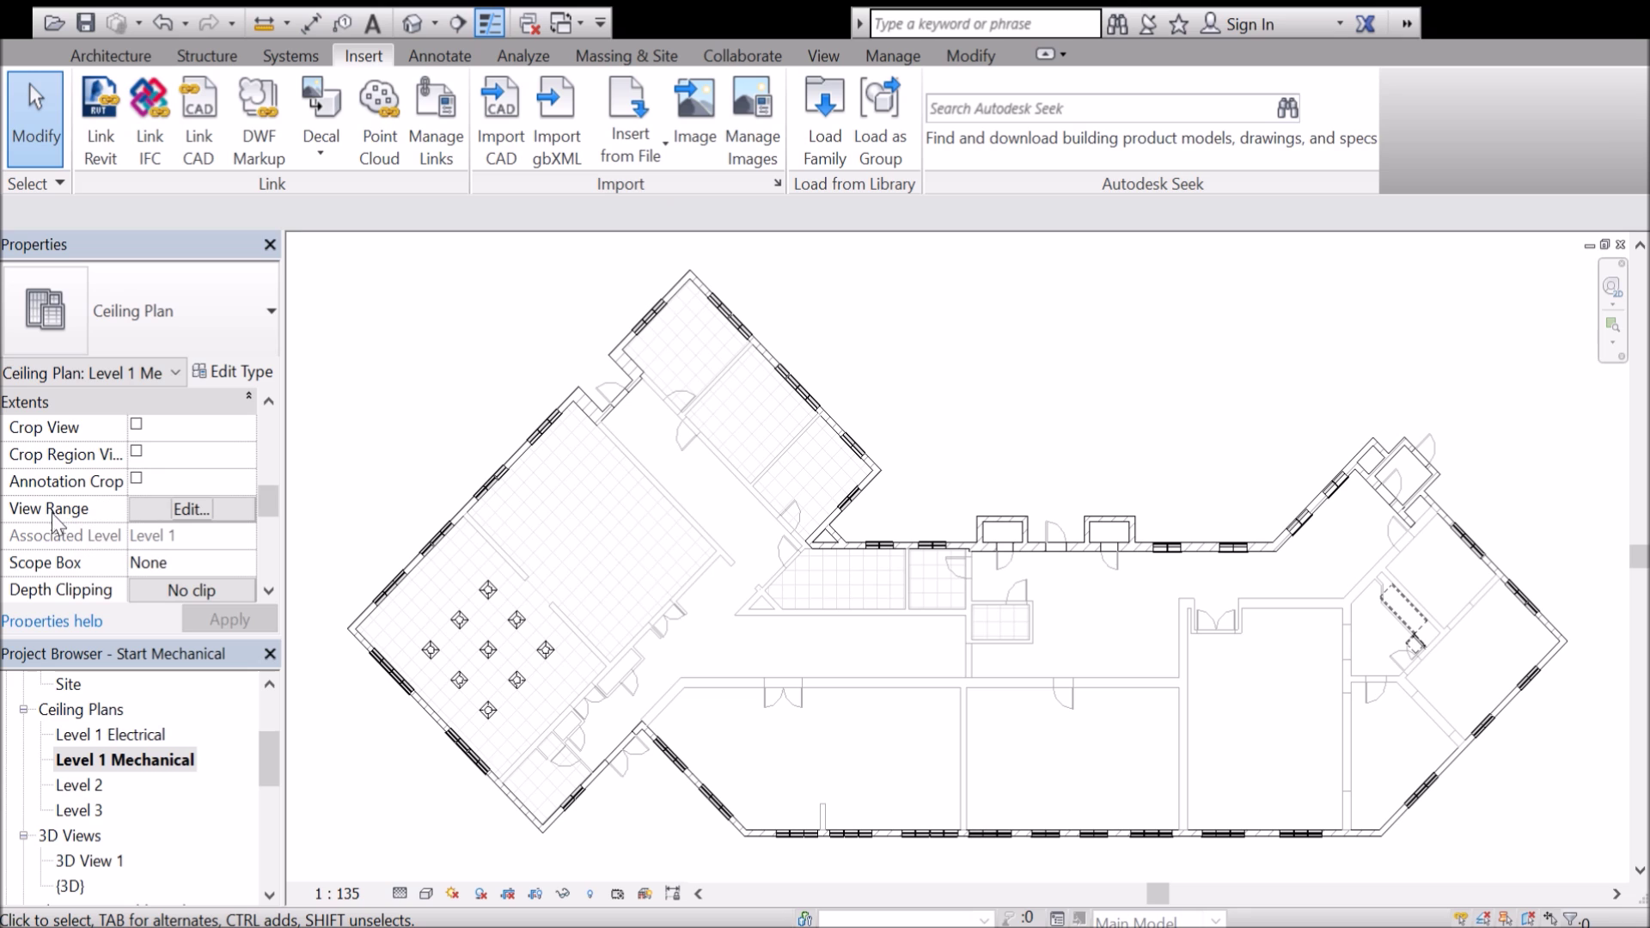
pyautogui.click(195, 517)
pyautogui.moveTo(270, 773); pyautogui.dragTo(285, 657)
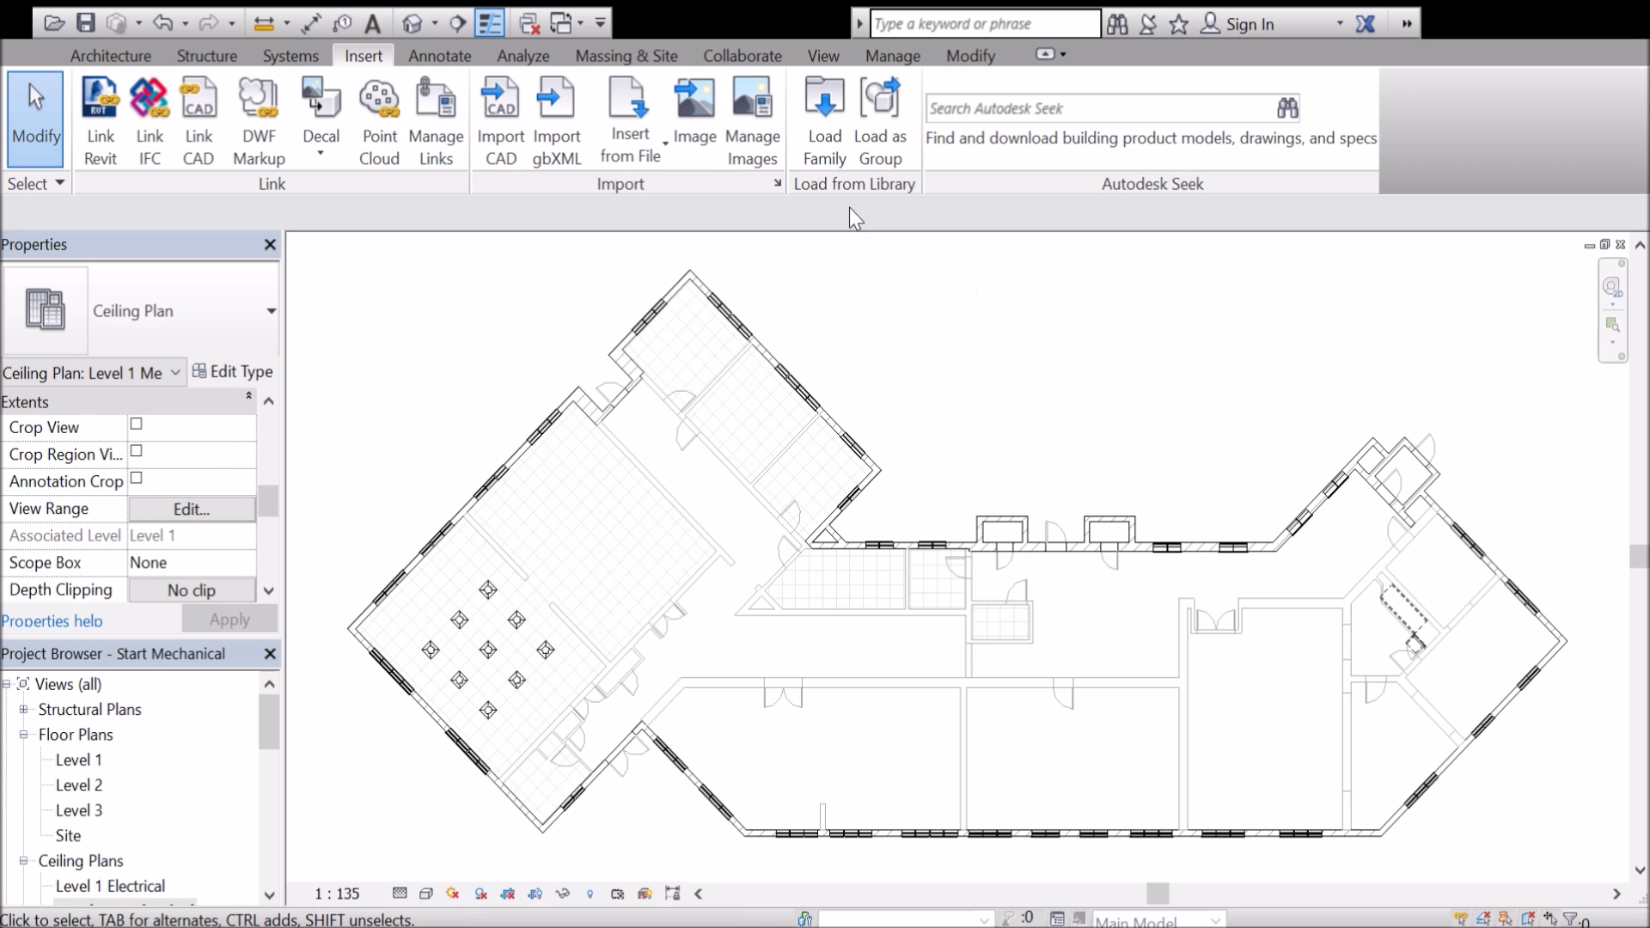
# Open the family library for loading additional families into the project.
pyautogui.click(821, 162)
pyautogui.click(823, 163)
pyautogui.click(832, 158)
pyautogui.click(803, 127)
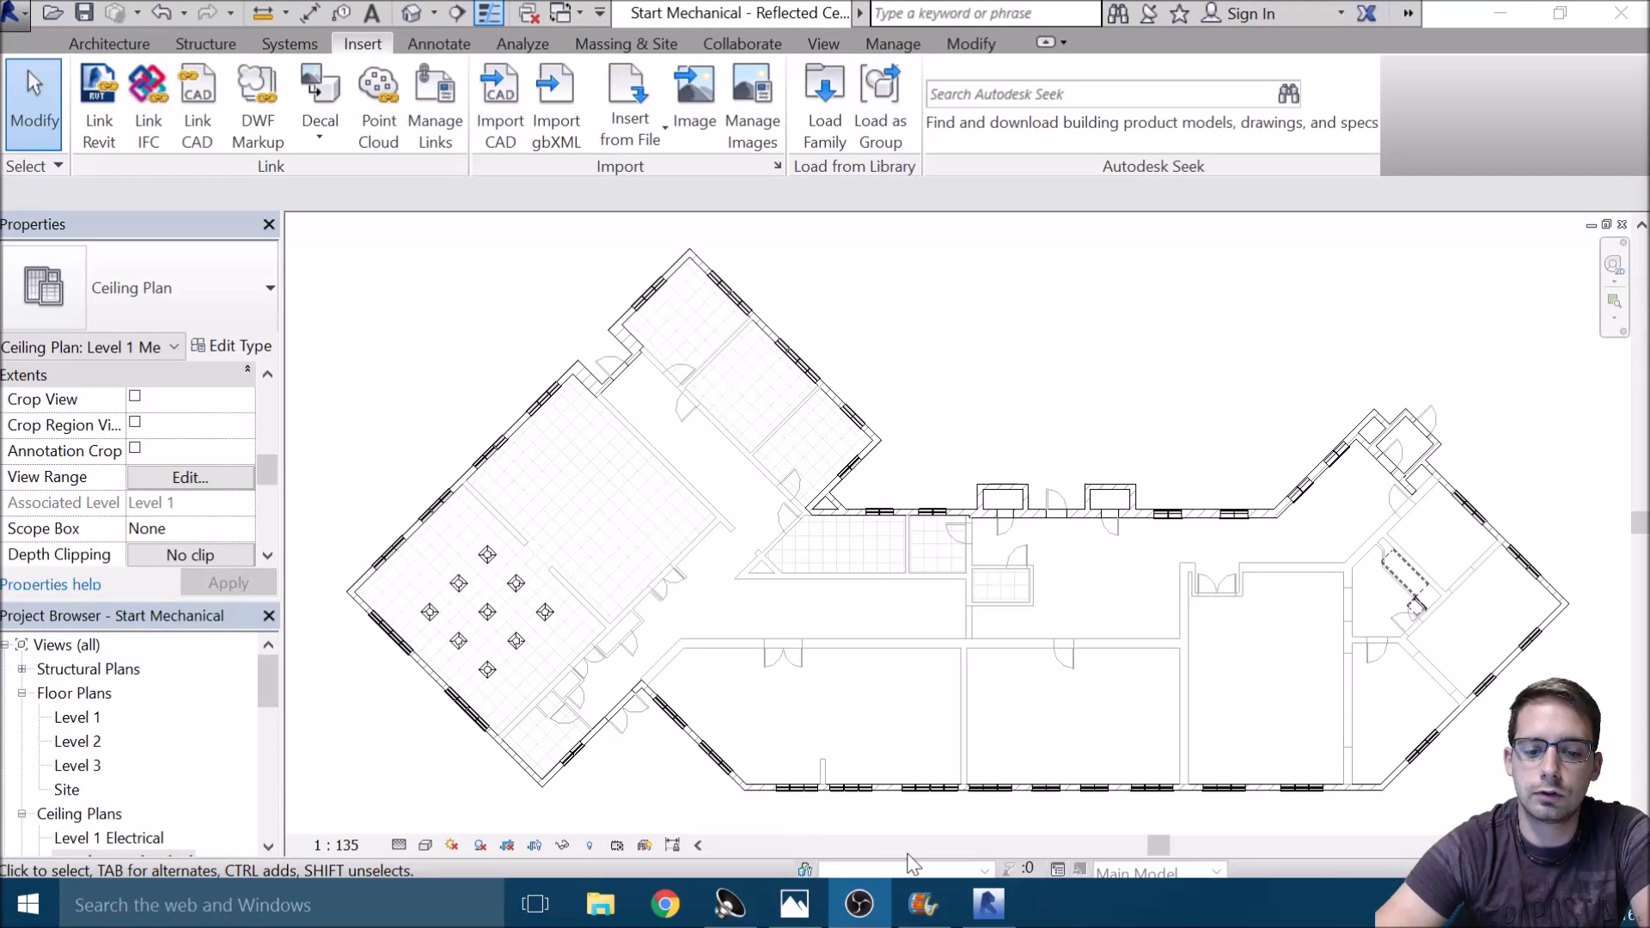
pyautogui.click(808, 906)
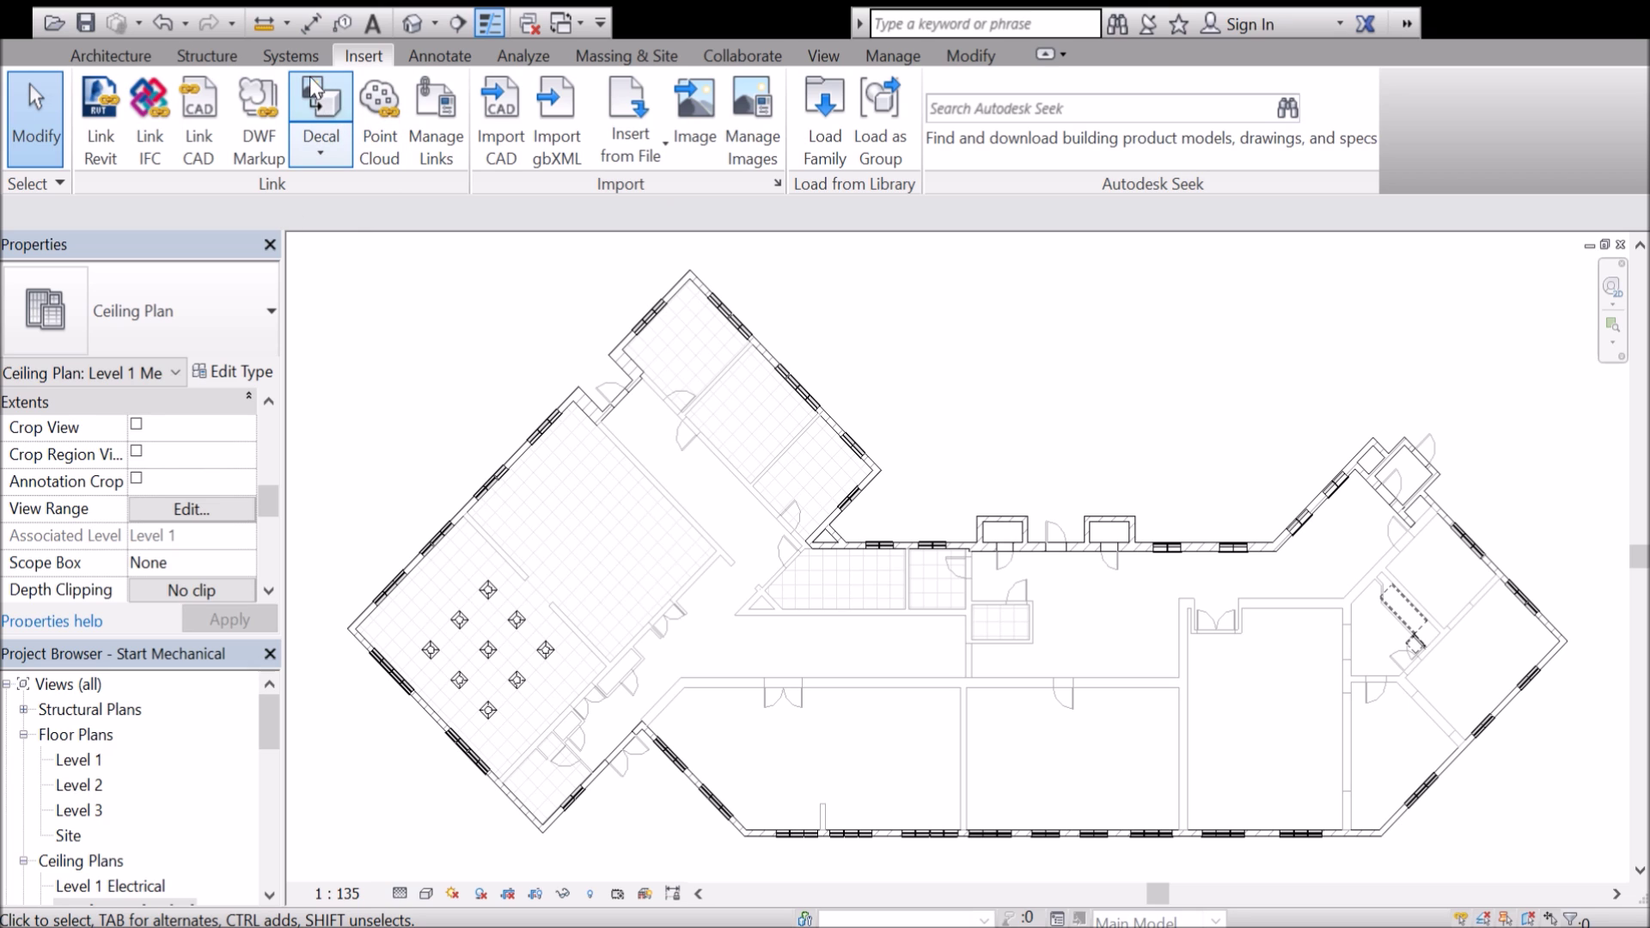
# Place a hosted 24"x24" face, 6" neck rectangular supply diffuser on the face of the ceiling in the room above the existing diffuser group.
pyautogui.click(301, 54)
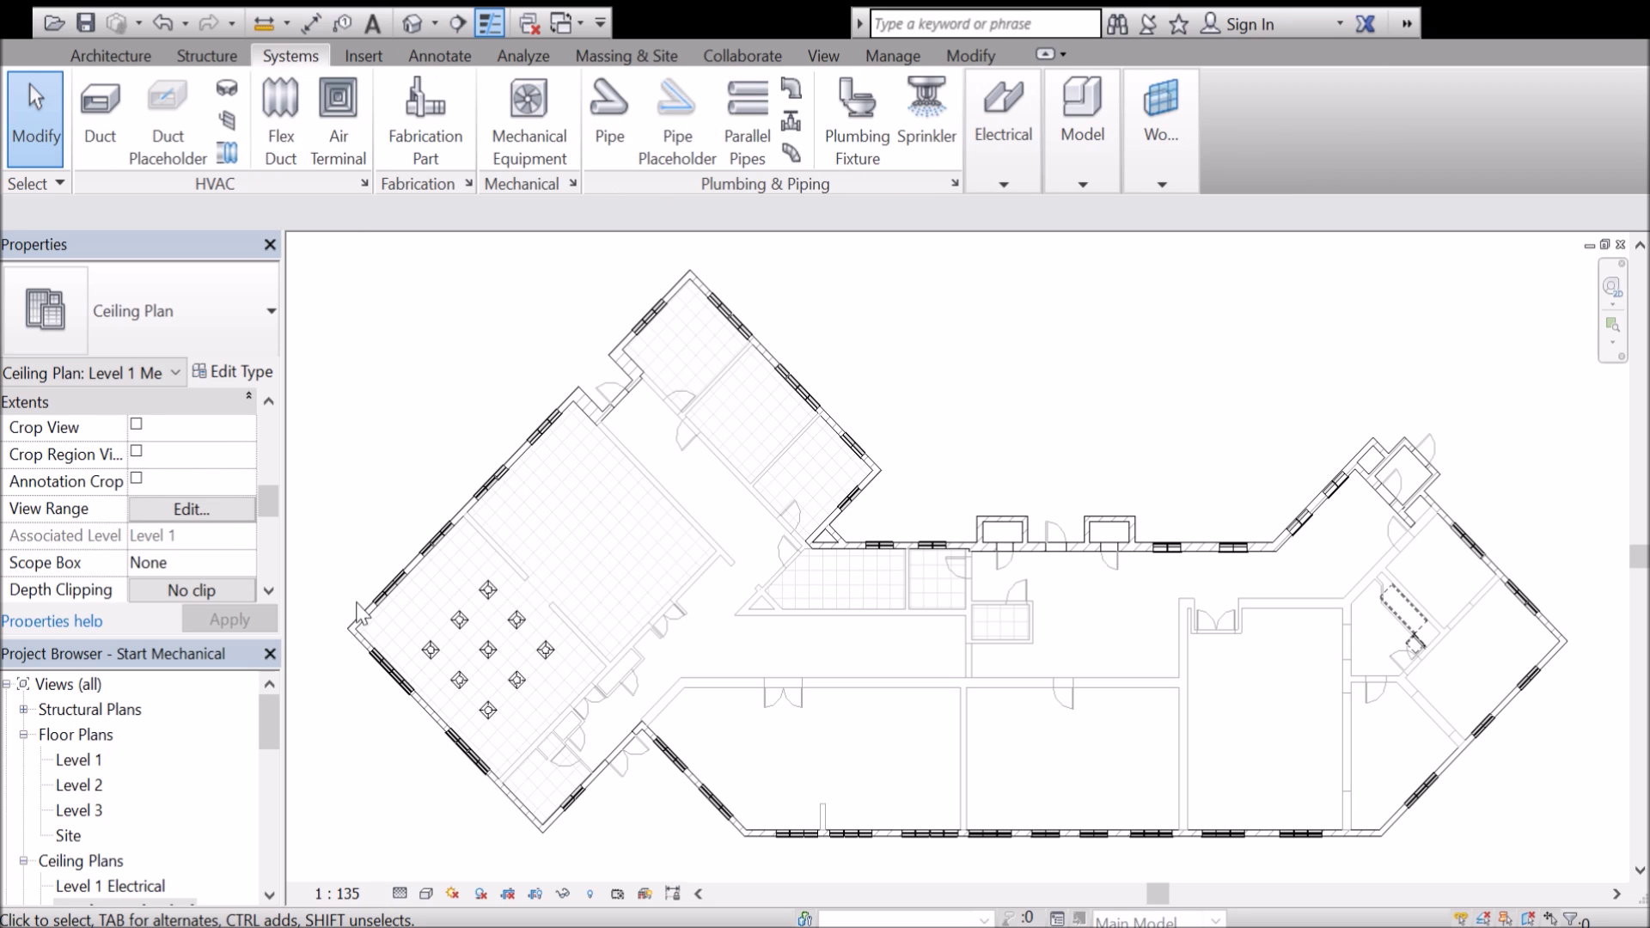
pyautogui.click(354, 134)
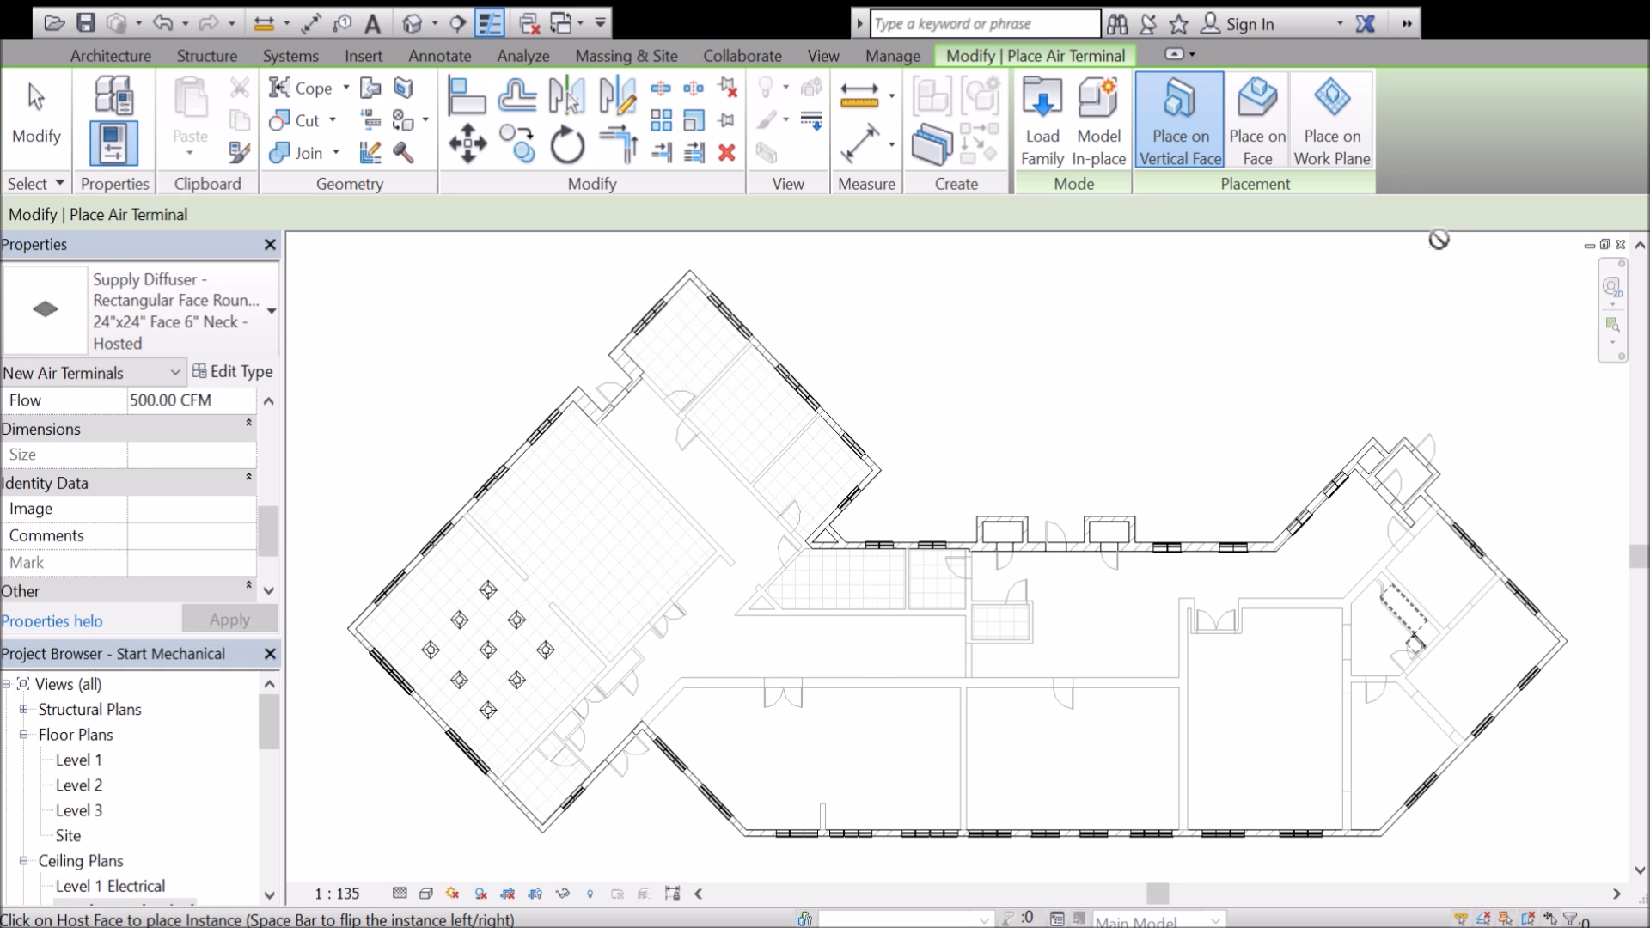
pyautogui.click(1262, 141)
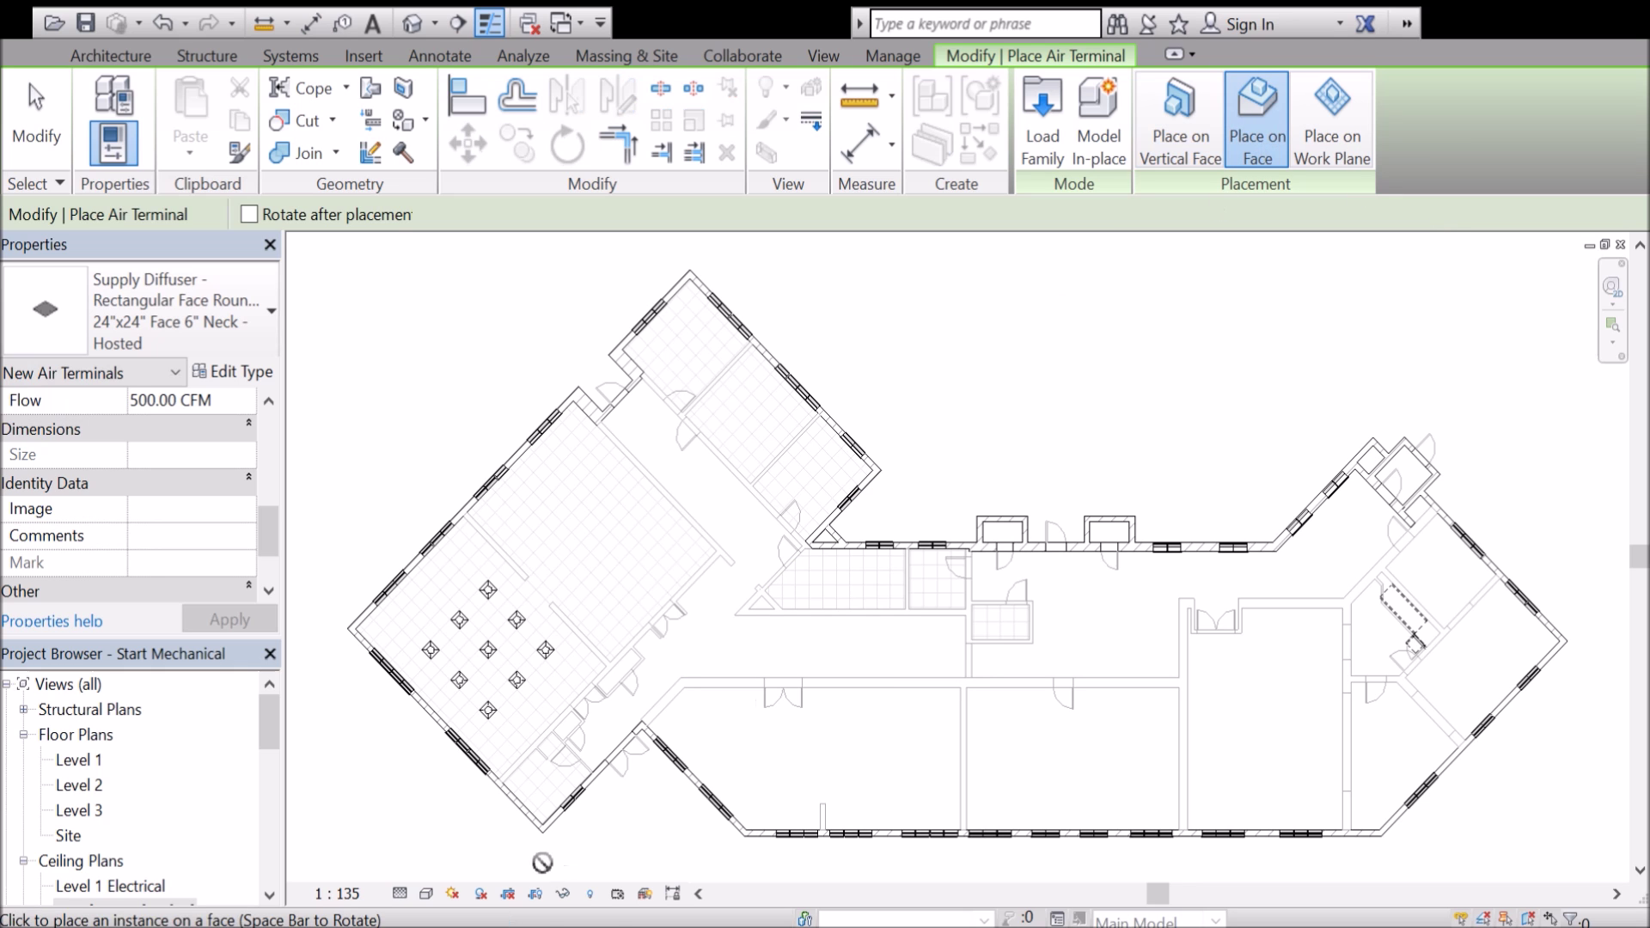
pyautogui.scroll(6, 551, 572)
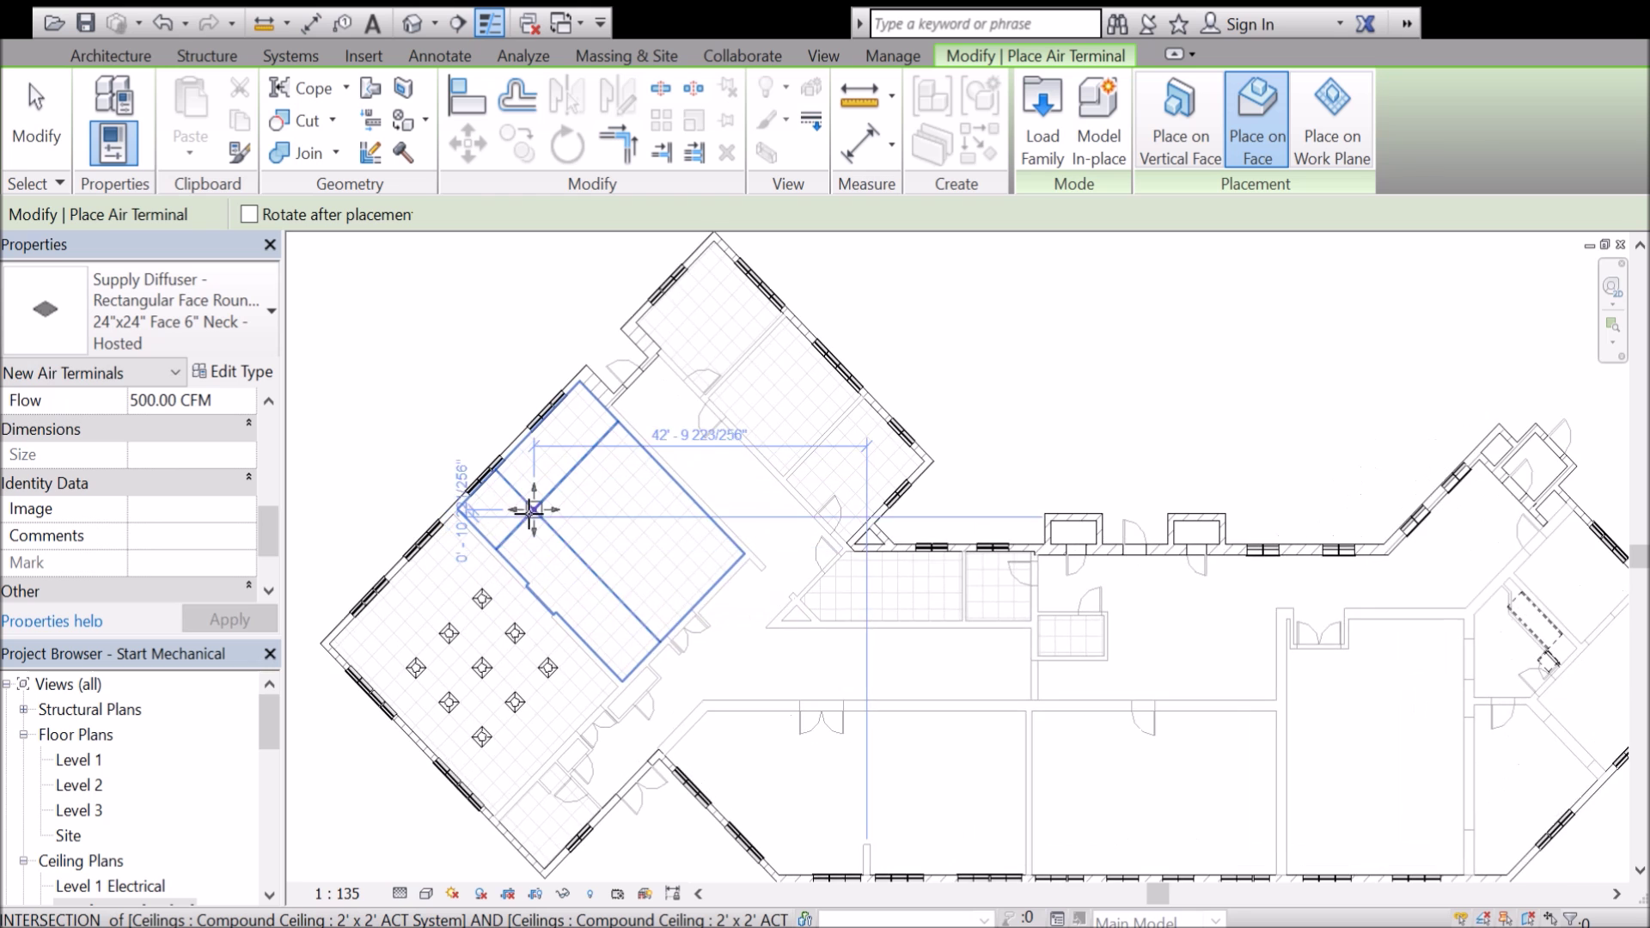
pyautogui.scroll(1, 527, 509)
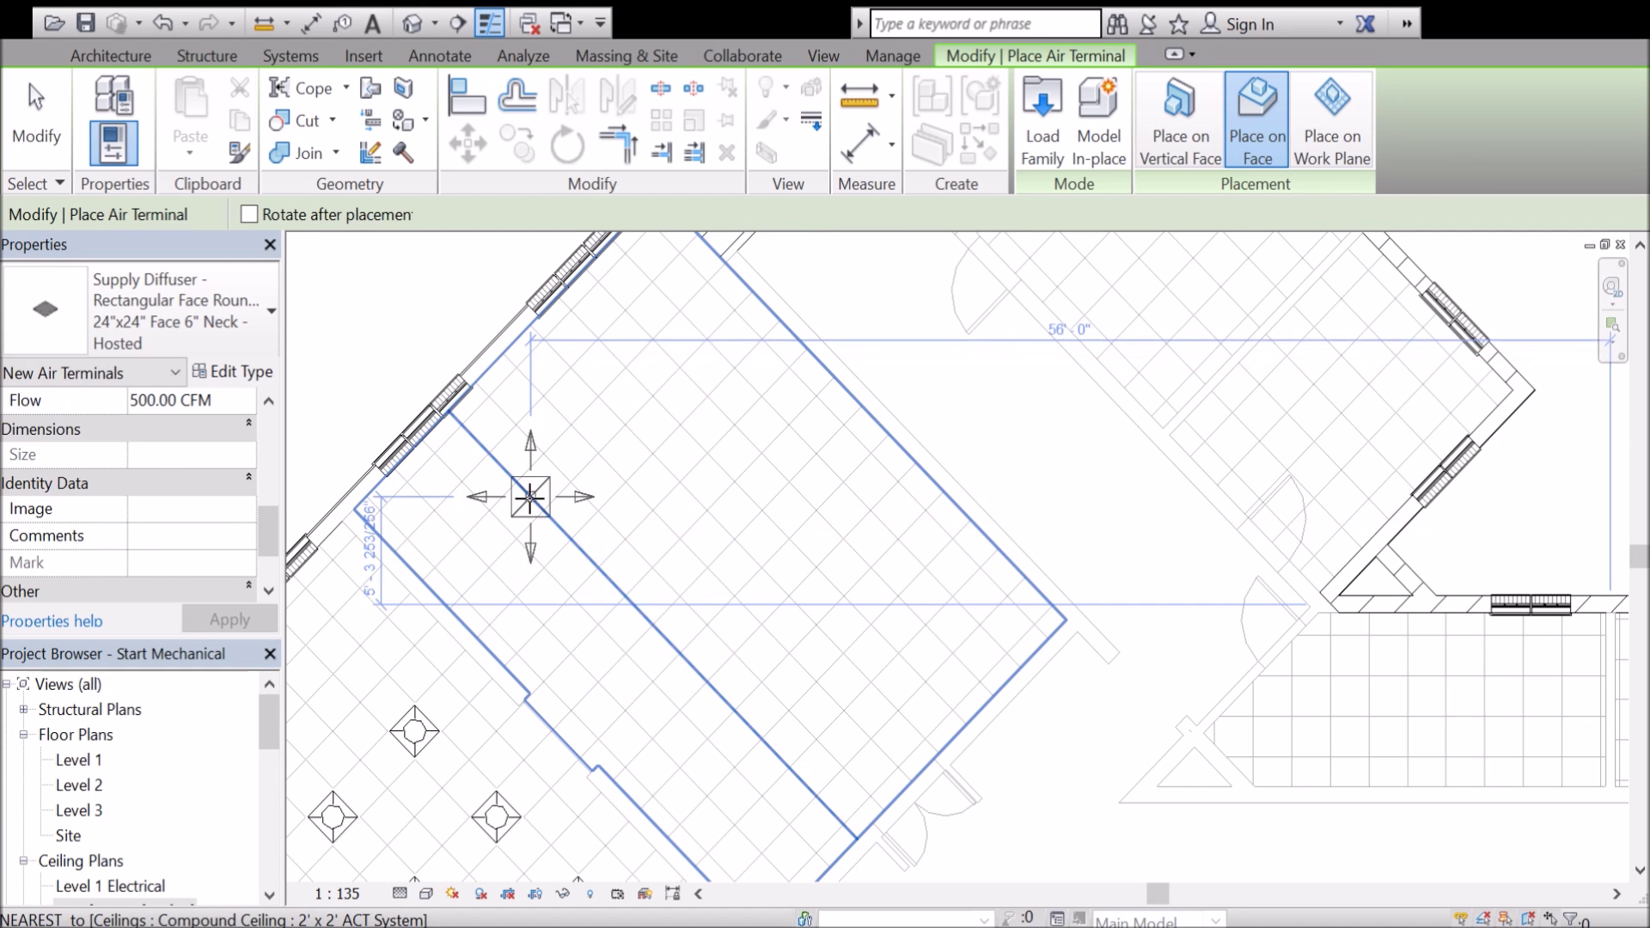
pyautogui.click(532, 498)
pyautogui.press('Escape')
pyautogui.press('Escape')
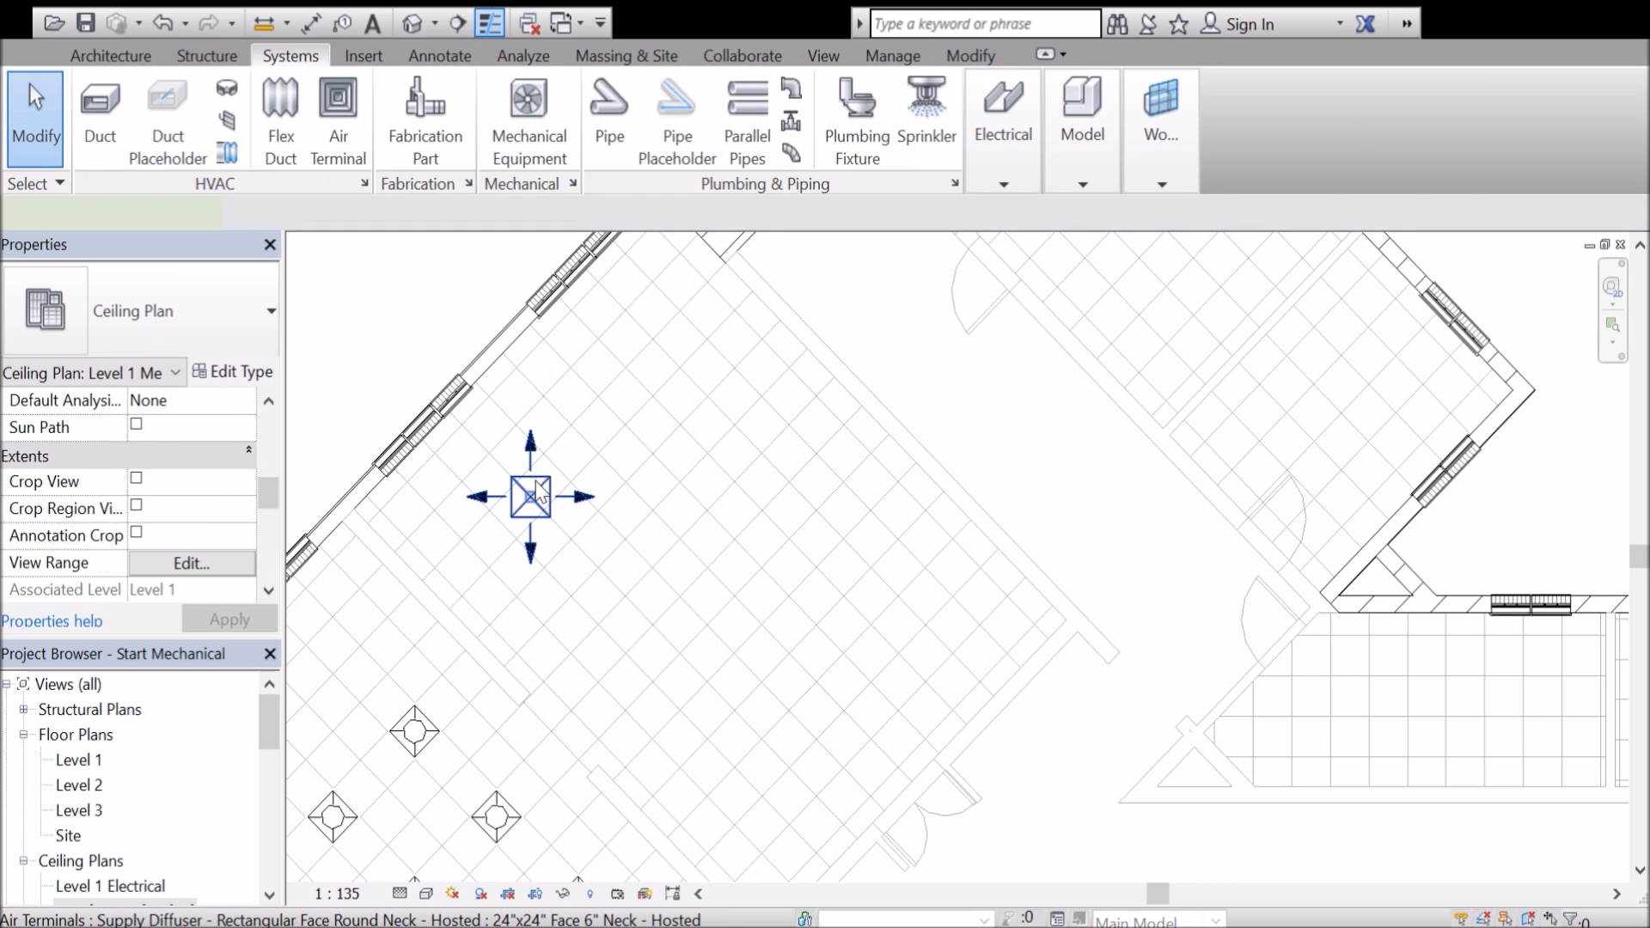
# Turn off the up, right, left and down airflow arrows on the placed supply diffuser.
pyautogui.click(537, 492)
pyautogui.moveTo(266, 503); pyautogui.dragTo(202, 471)
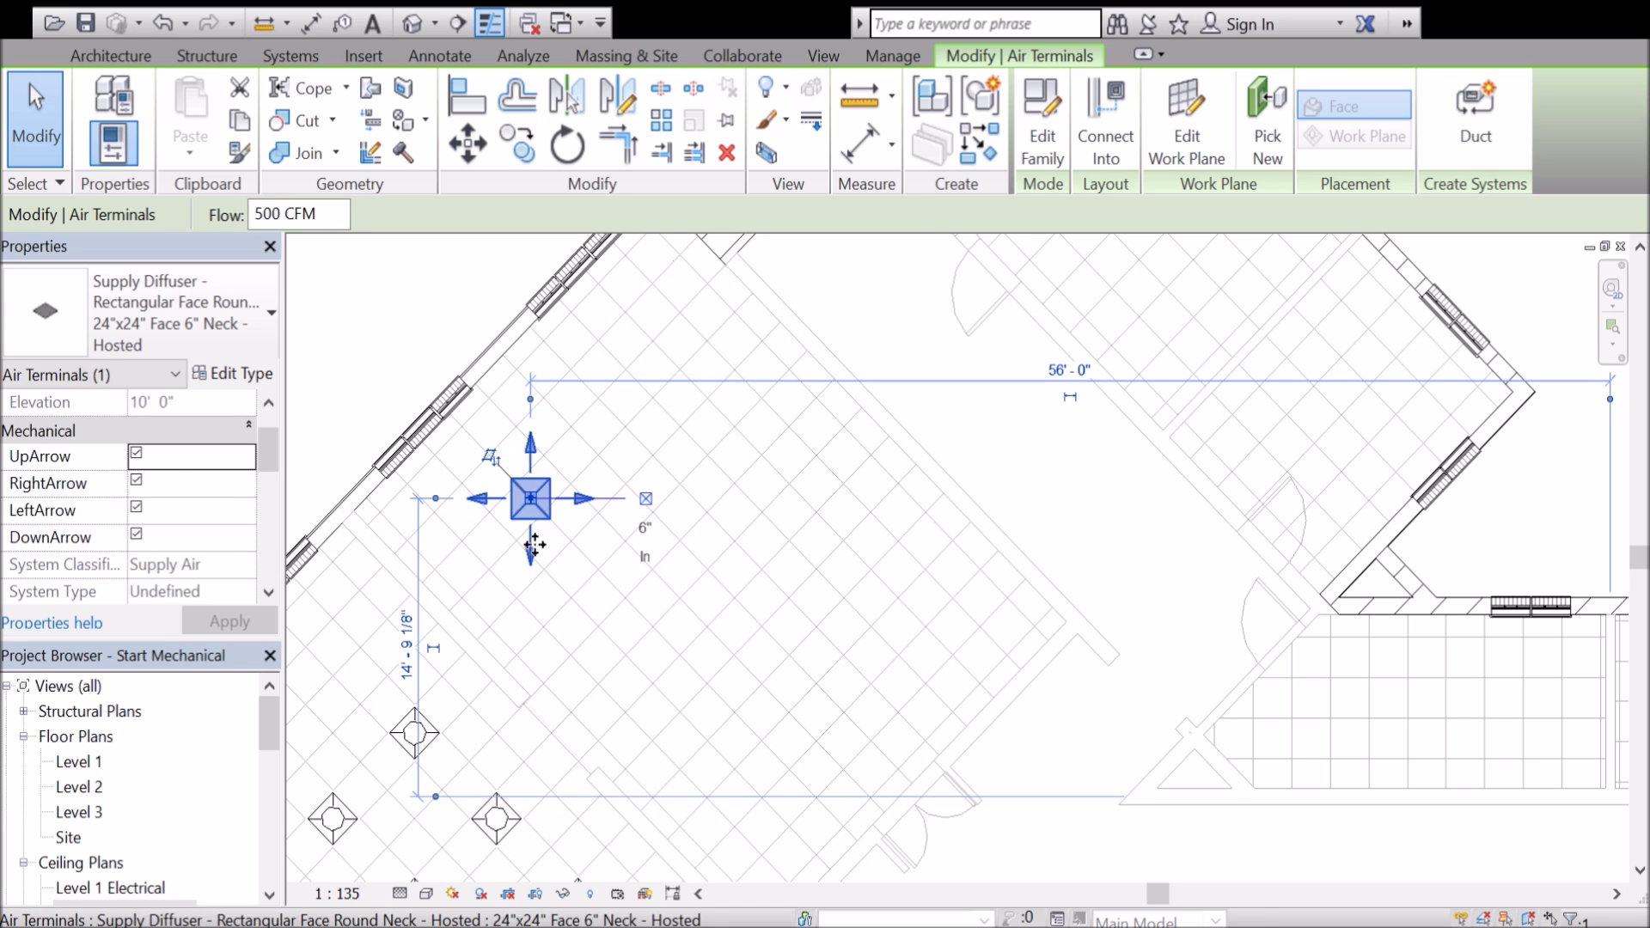
pyautogui.click(136, 454)
pyautogui.click(136, 481)
pyautogui.click(136, 508)
pyautogui.click(135, 534)
pyautogui.click(249, 614)
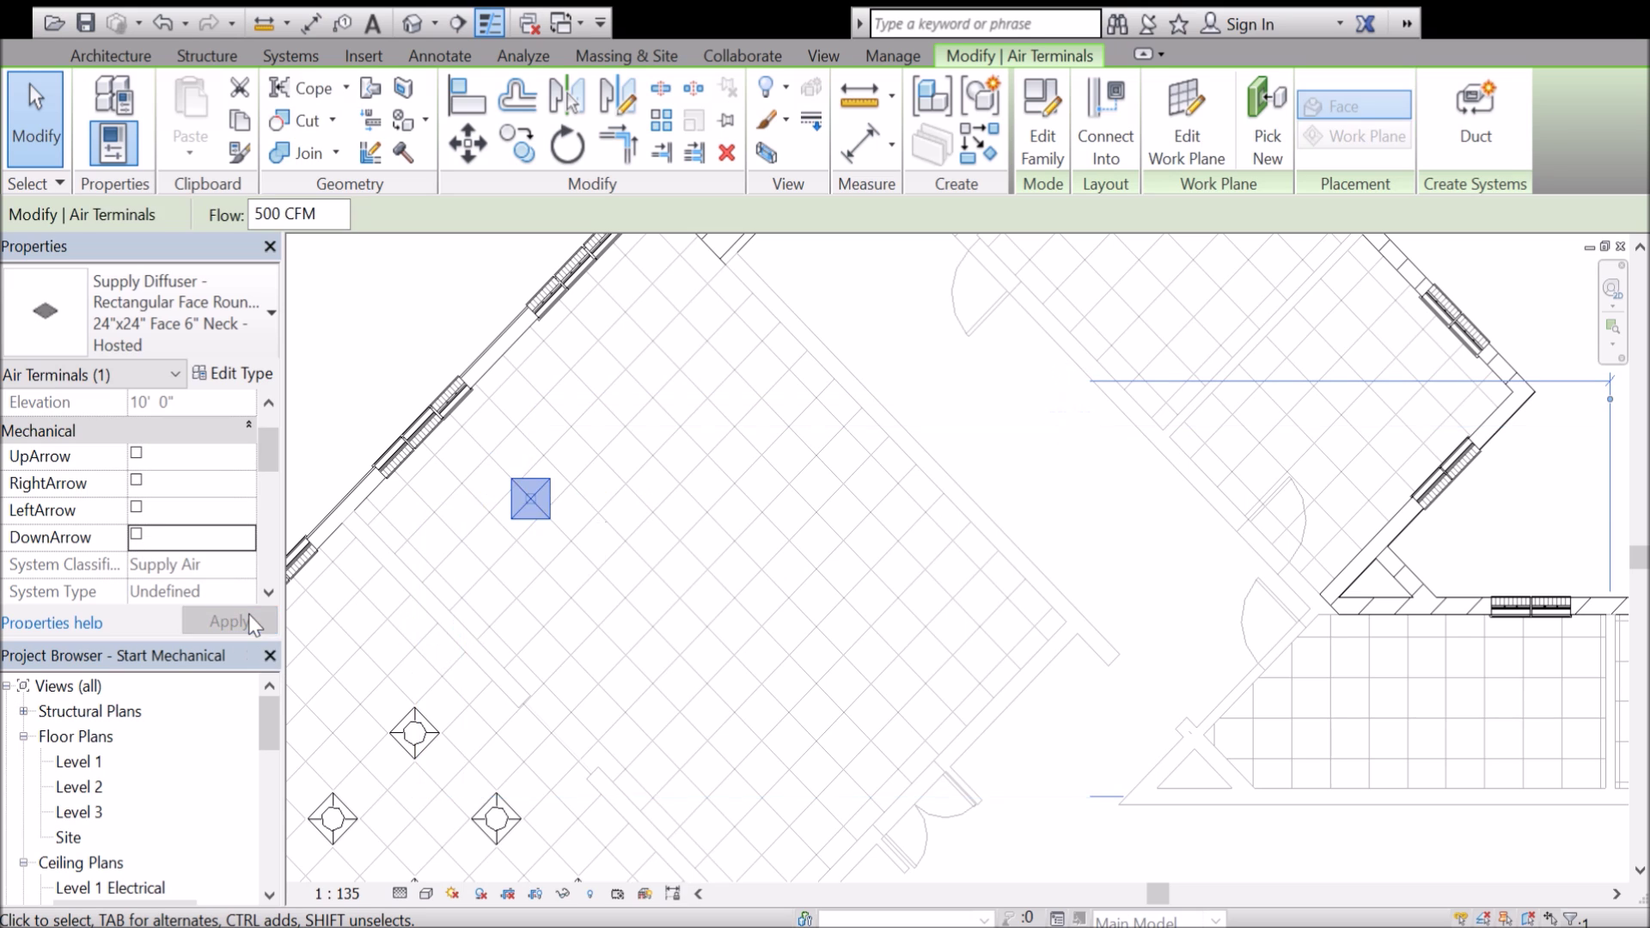
# Rotate the supply diffuser 45 degrees to match the angled ceiling grid.
pyautogui.click(567, 146)
pyautogui.click(555, 344)
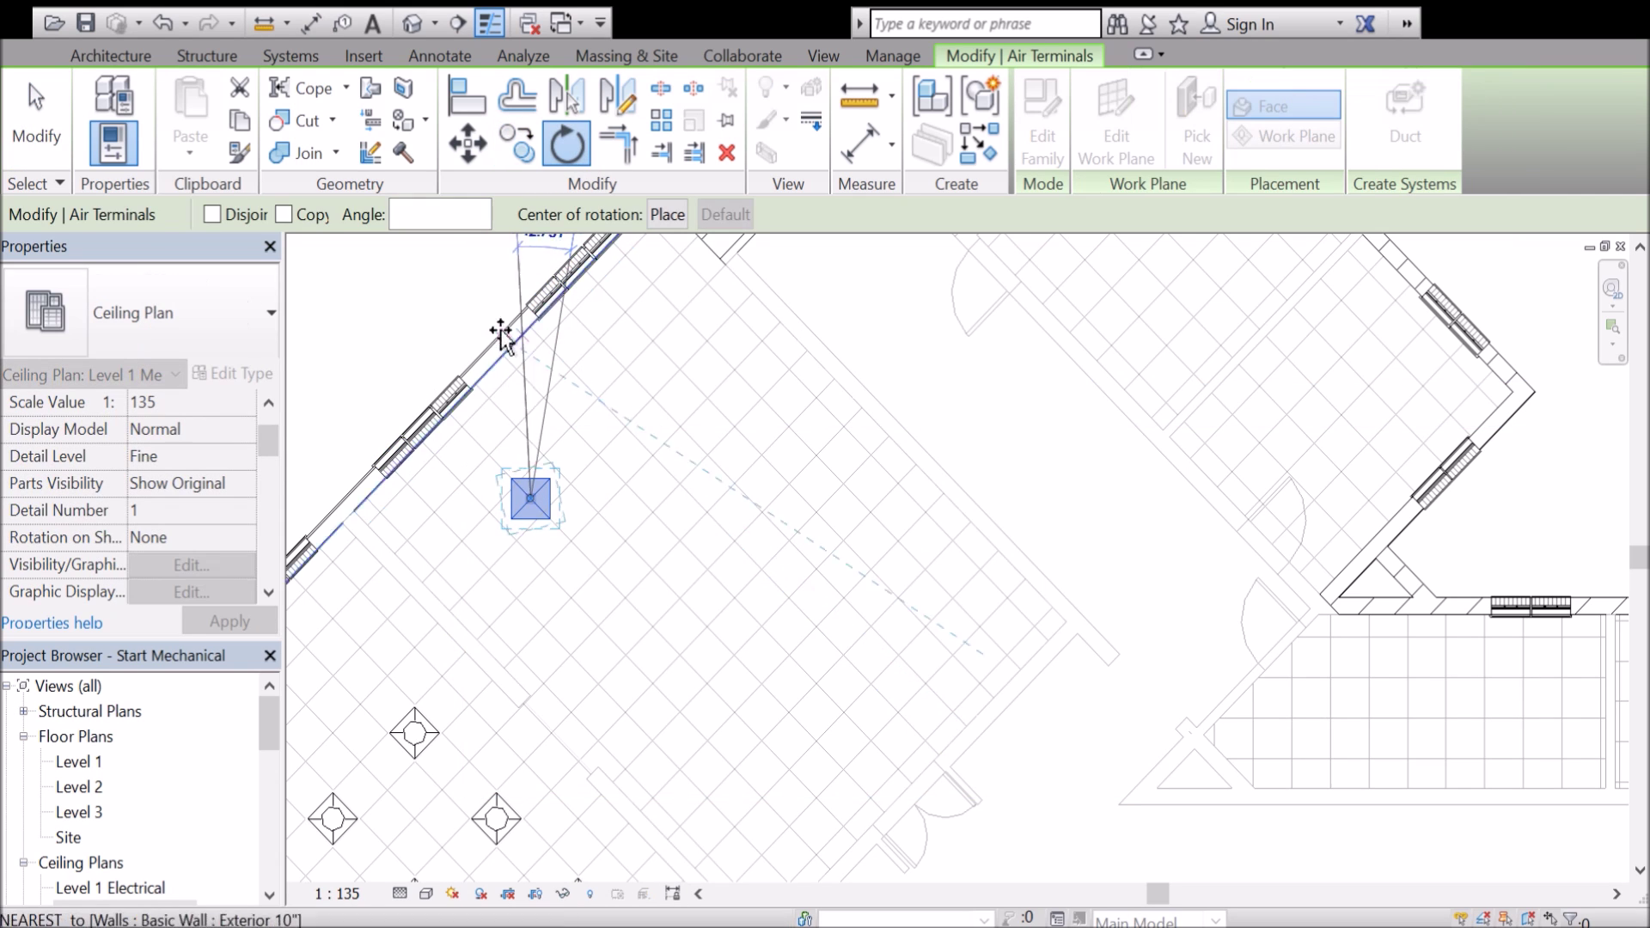
pyautogui.write('45')
pyautogui.press('Return')
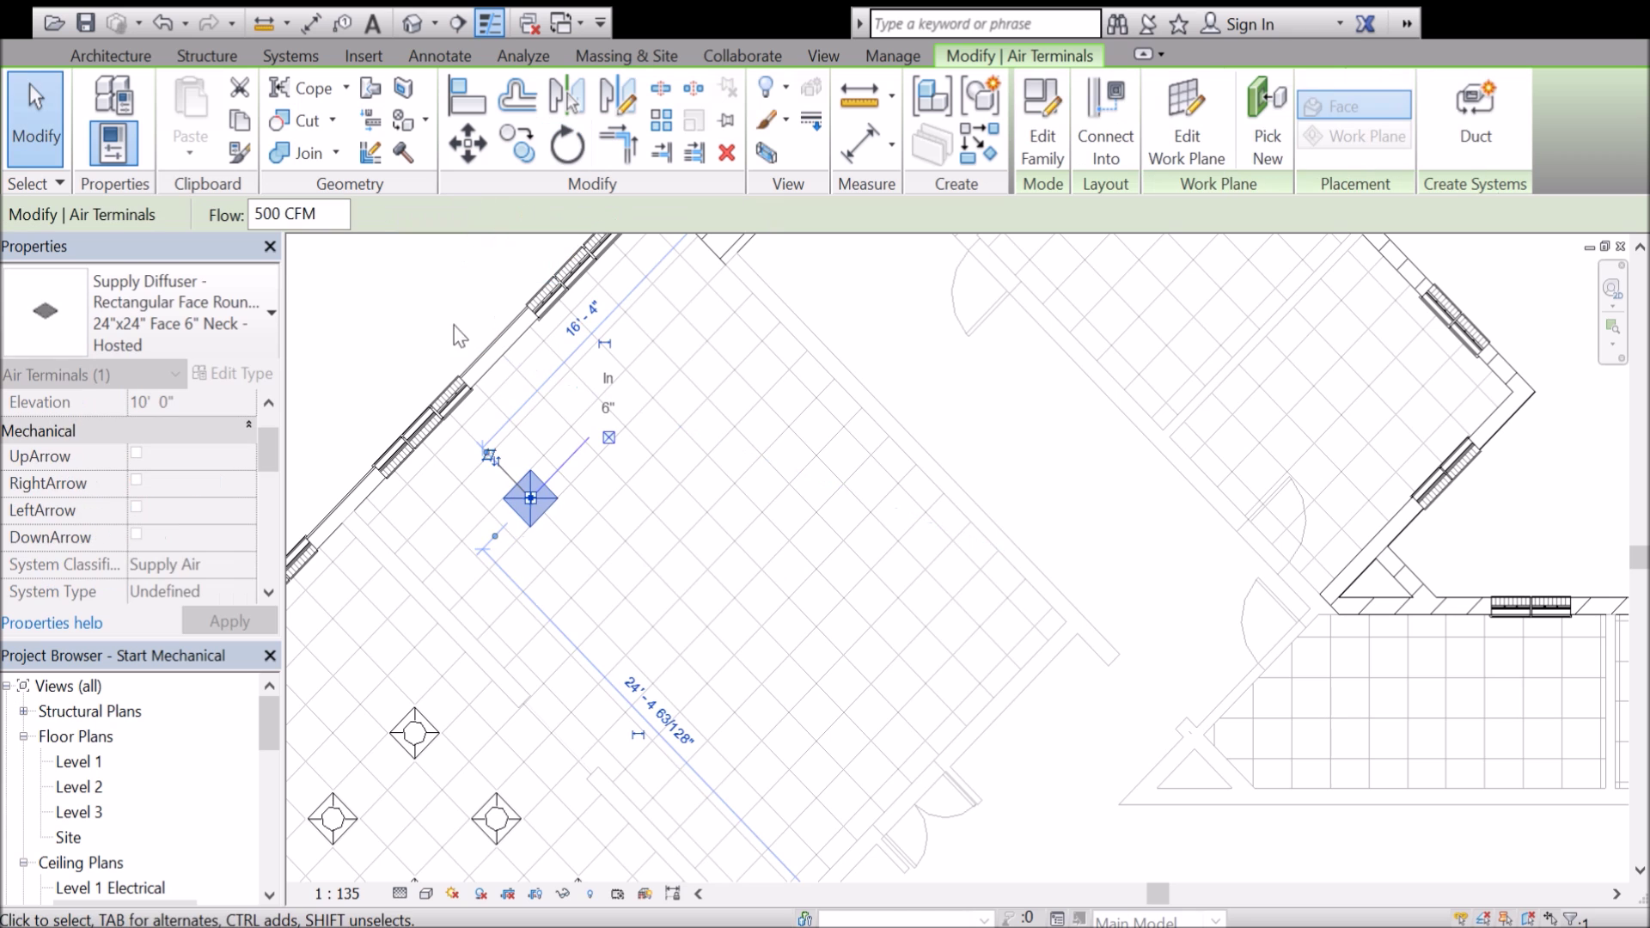
# Move the supply diffuser by its corner onto the neighbouring grid intersection so it fills one ceiling tile.
pyautogui.scroll(4, 530, 514)
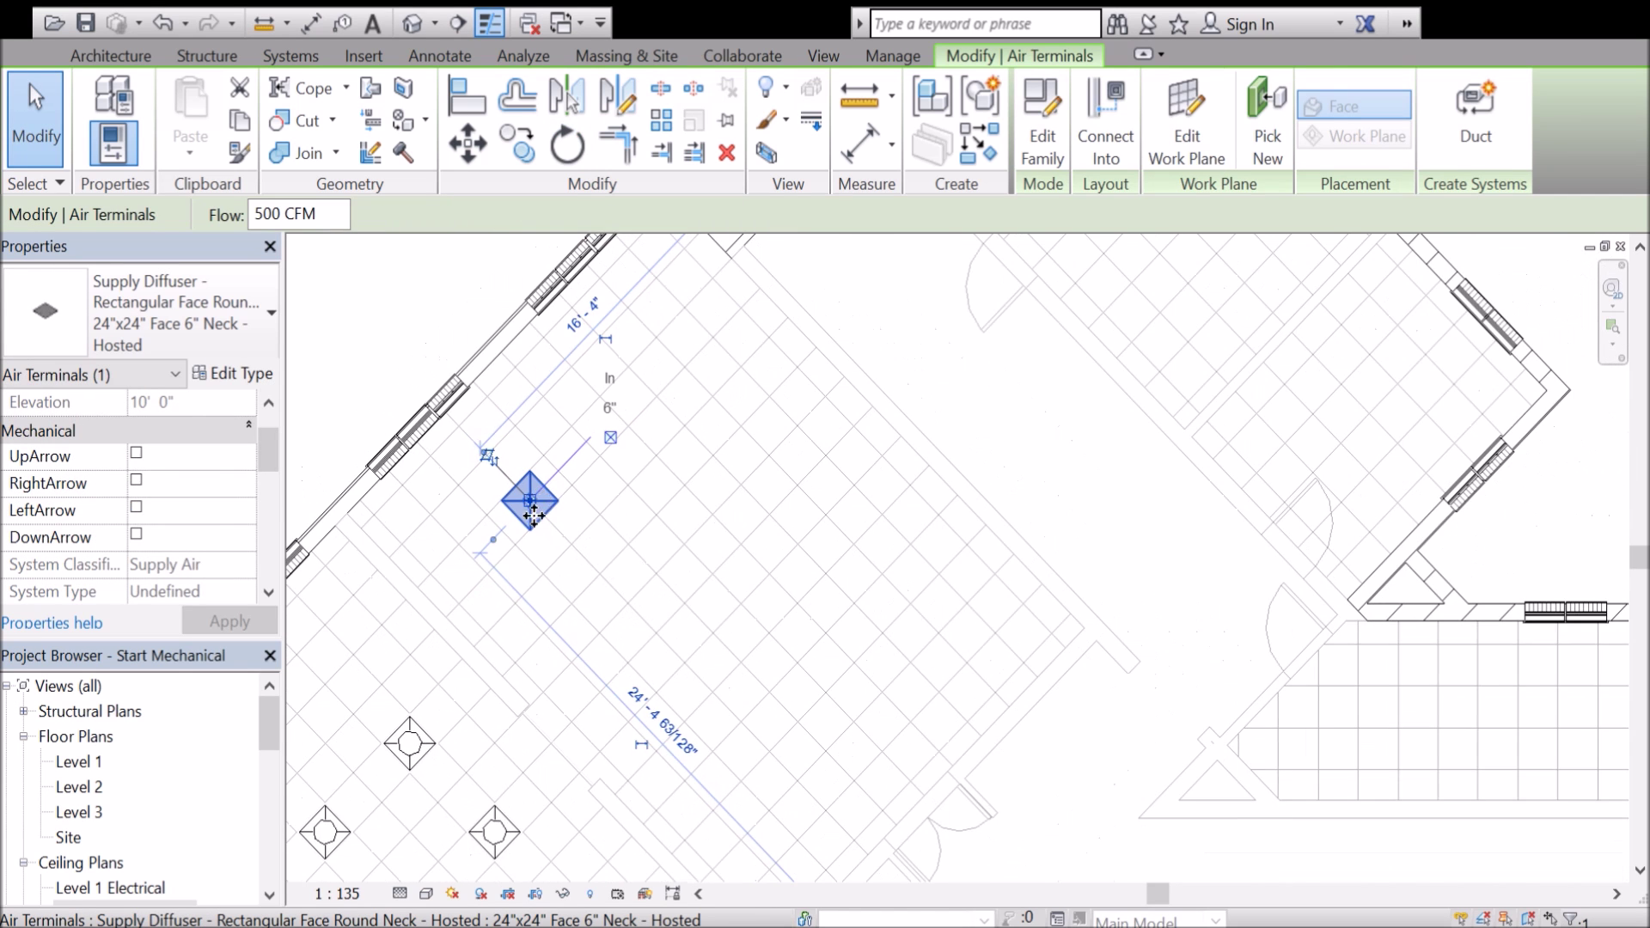
pyautogui.press('m')
pyautogui.press('v')
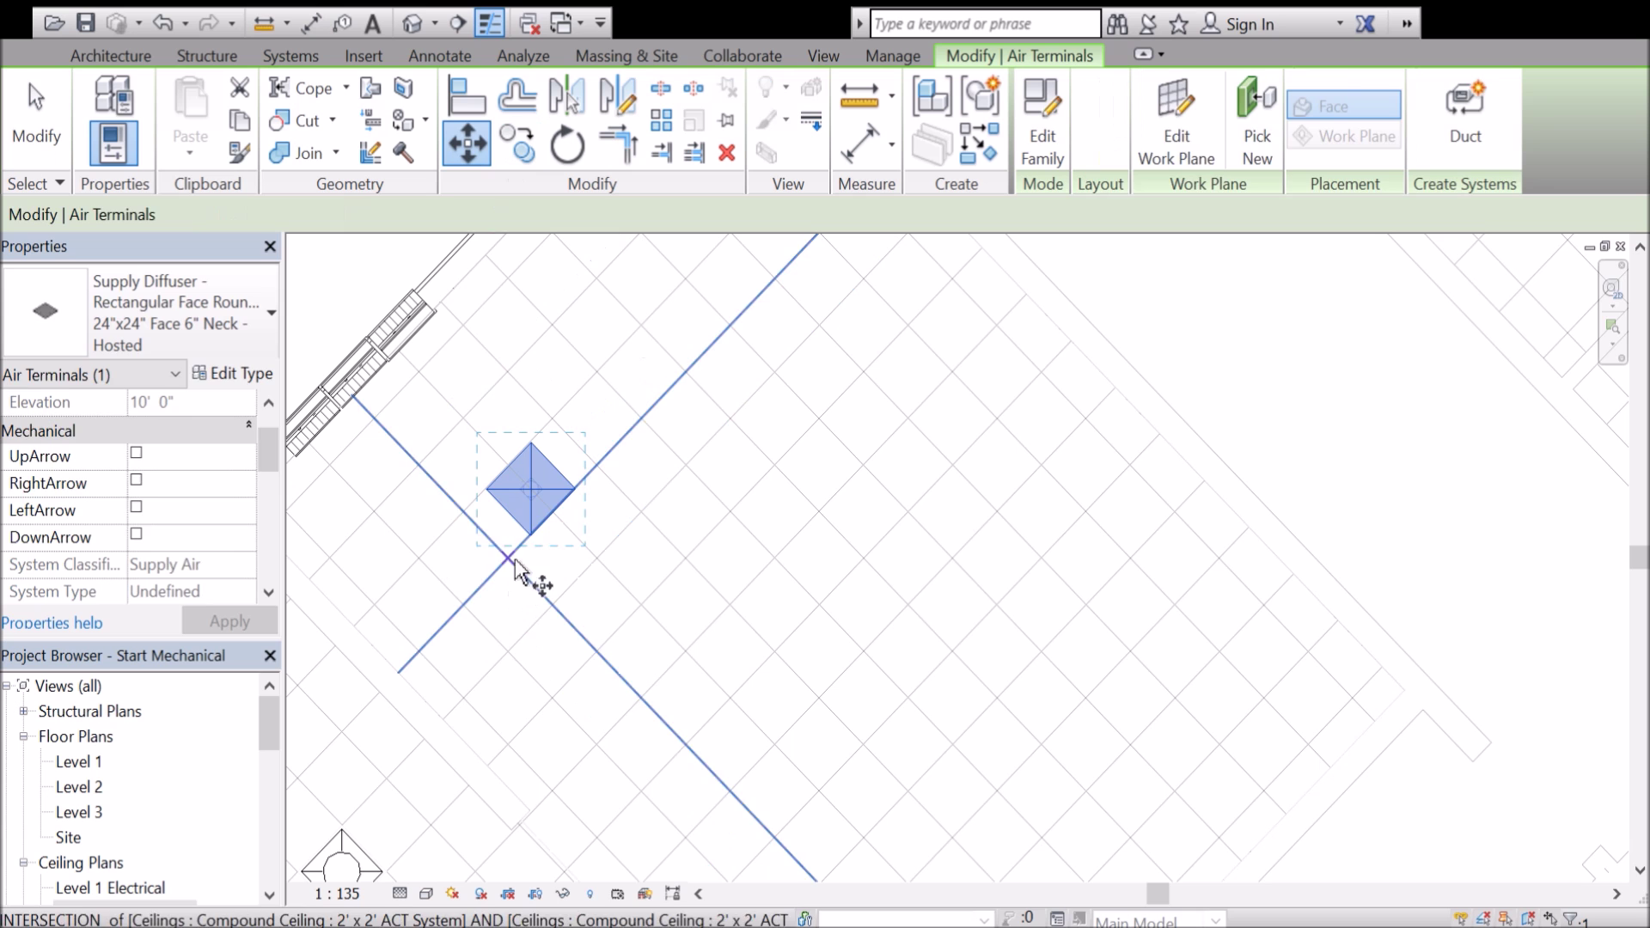
pyautogui.click(527, 533)
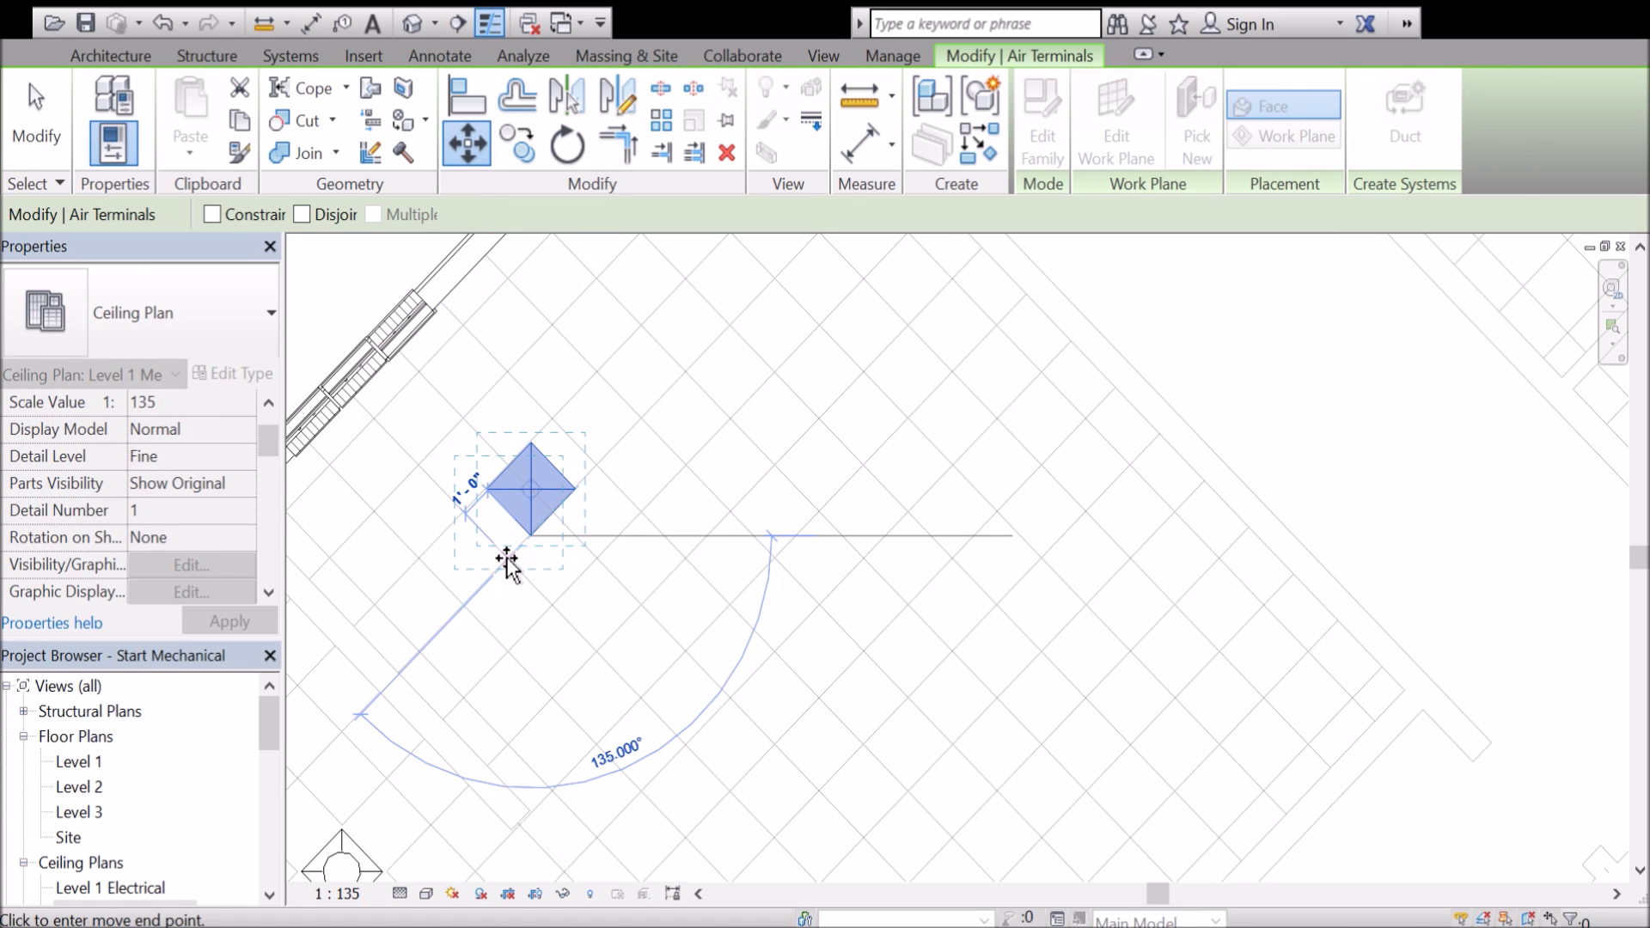
pyautogui.click(507, 557)
pyautogui.scroll(-4, 520, 525)
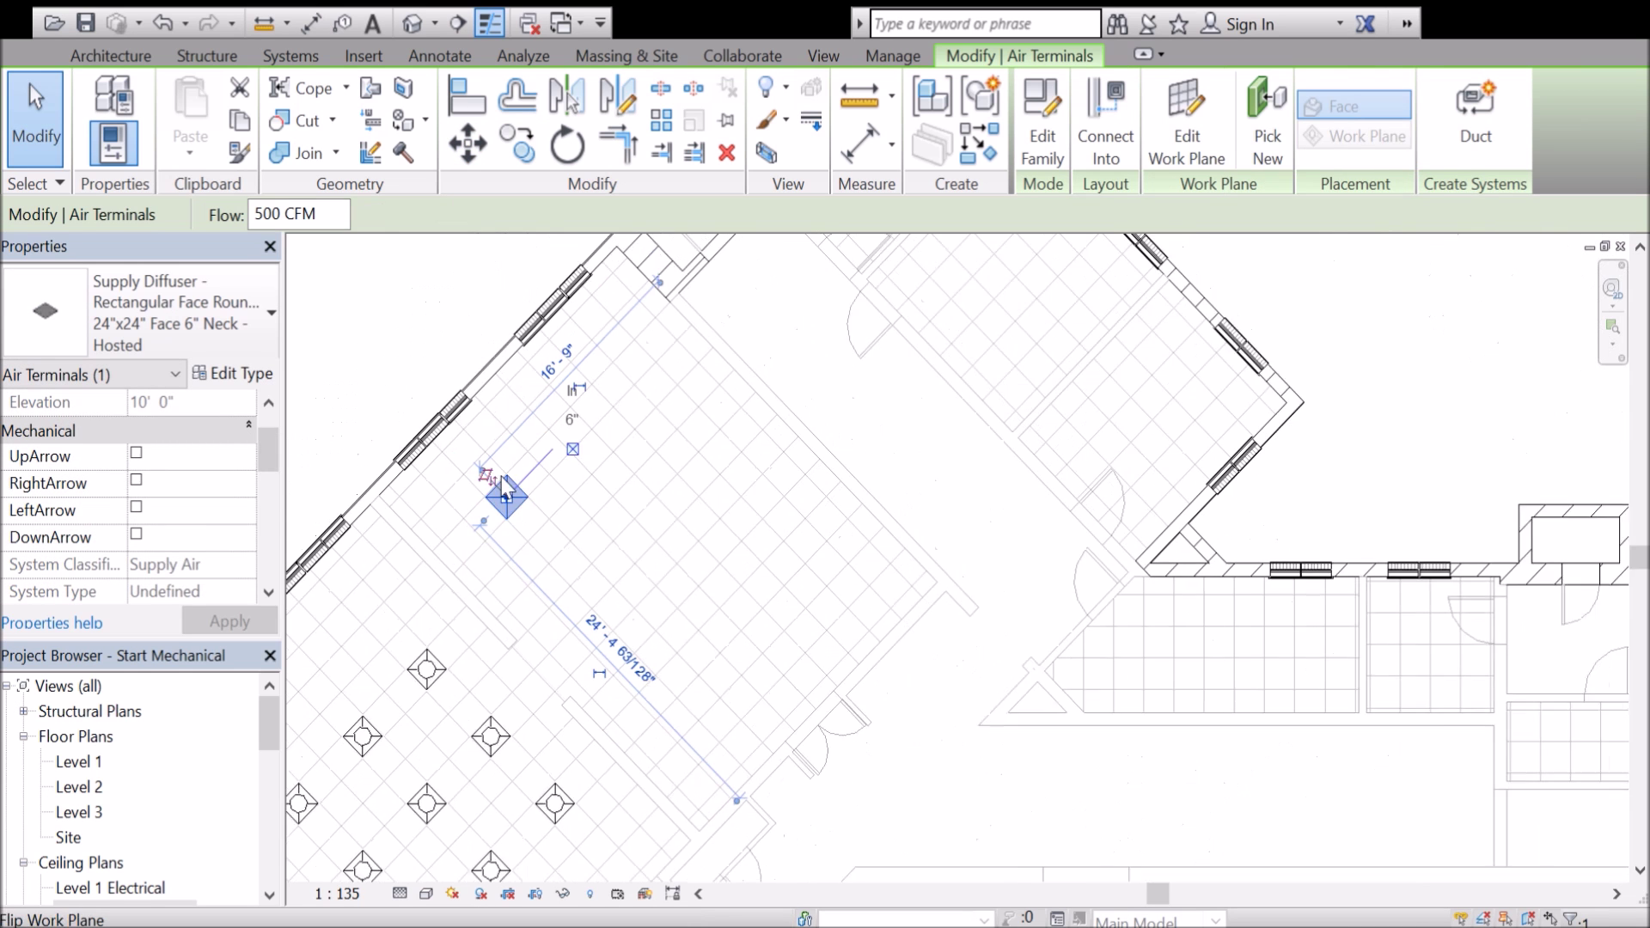
pyautogui.scroll(-2, 558, 514)
pyautogui.press('Escape')
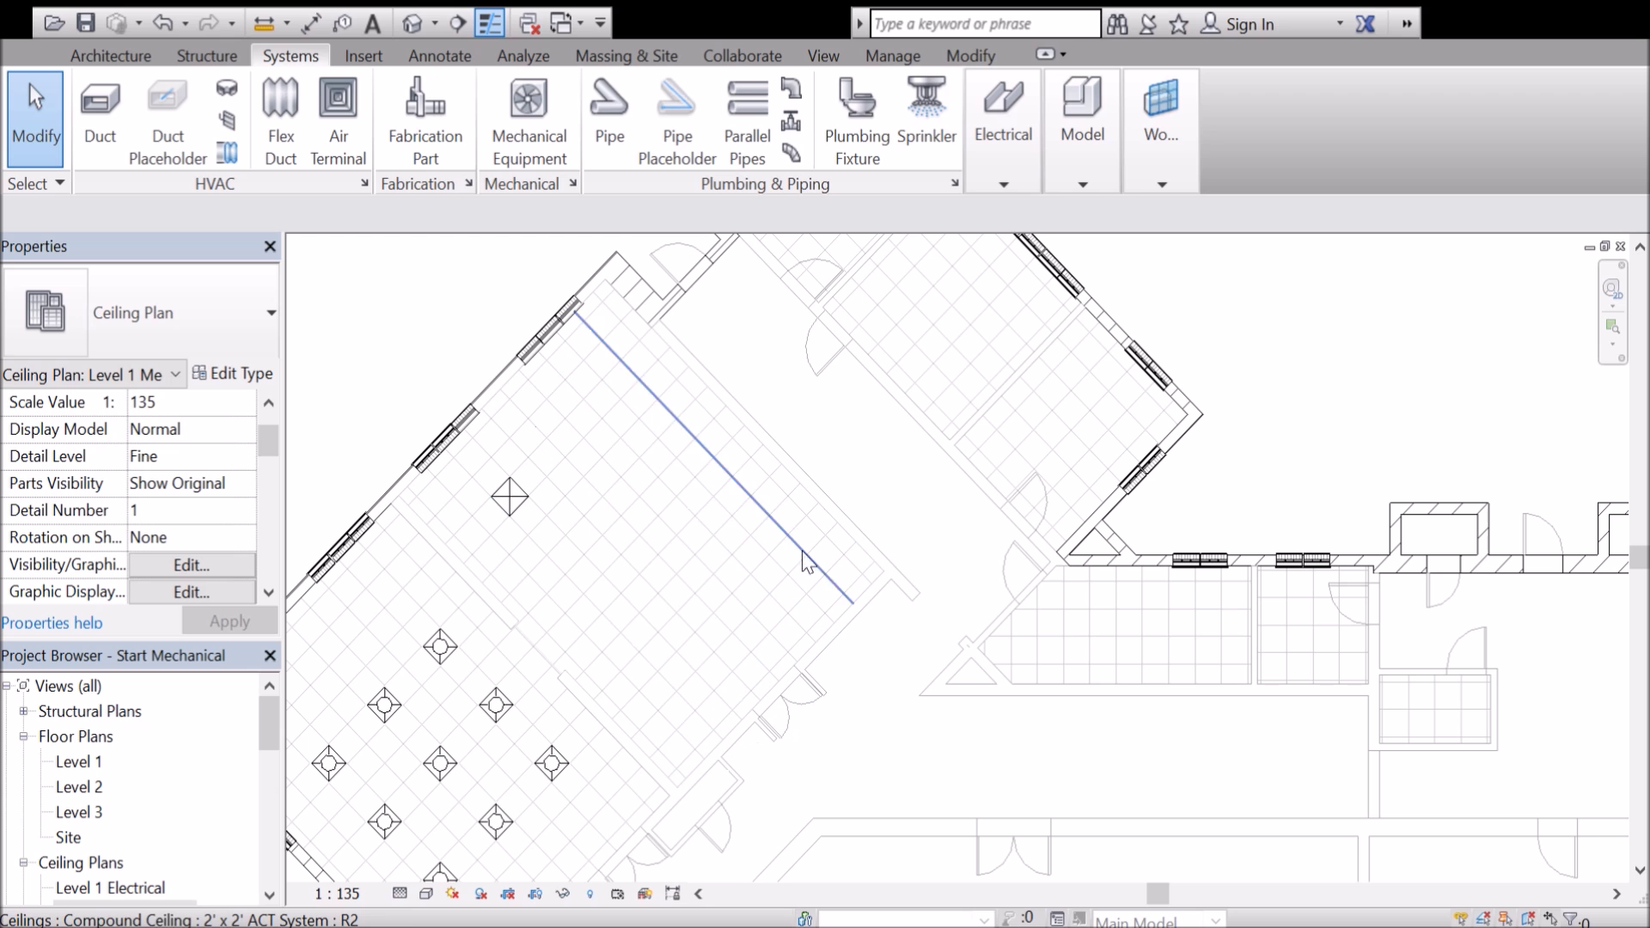
# Copy the supply diffuser with the Multiple option to three more ceiling tiles, forming a rectangular four-diffuser layout in the room.
pyautogui.click(509, 496)
pyautogui.click(516, 144)
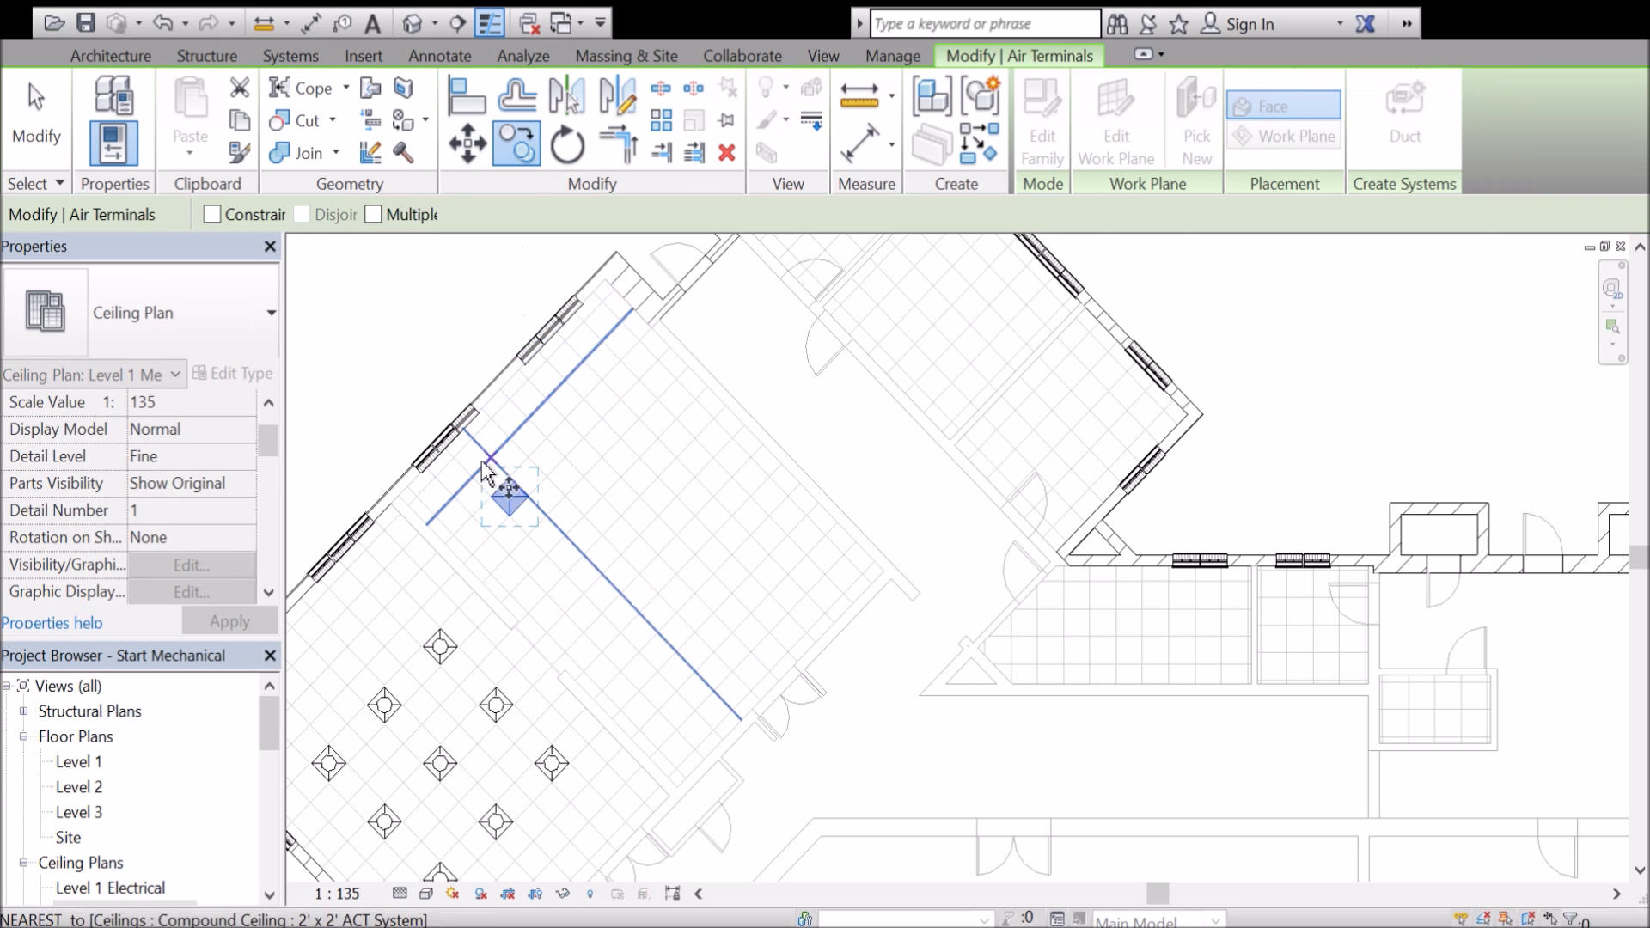
pyautogui.scroll(3, 508, 486)
pyautogui.click(373, 214)
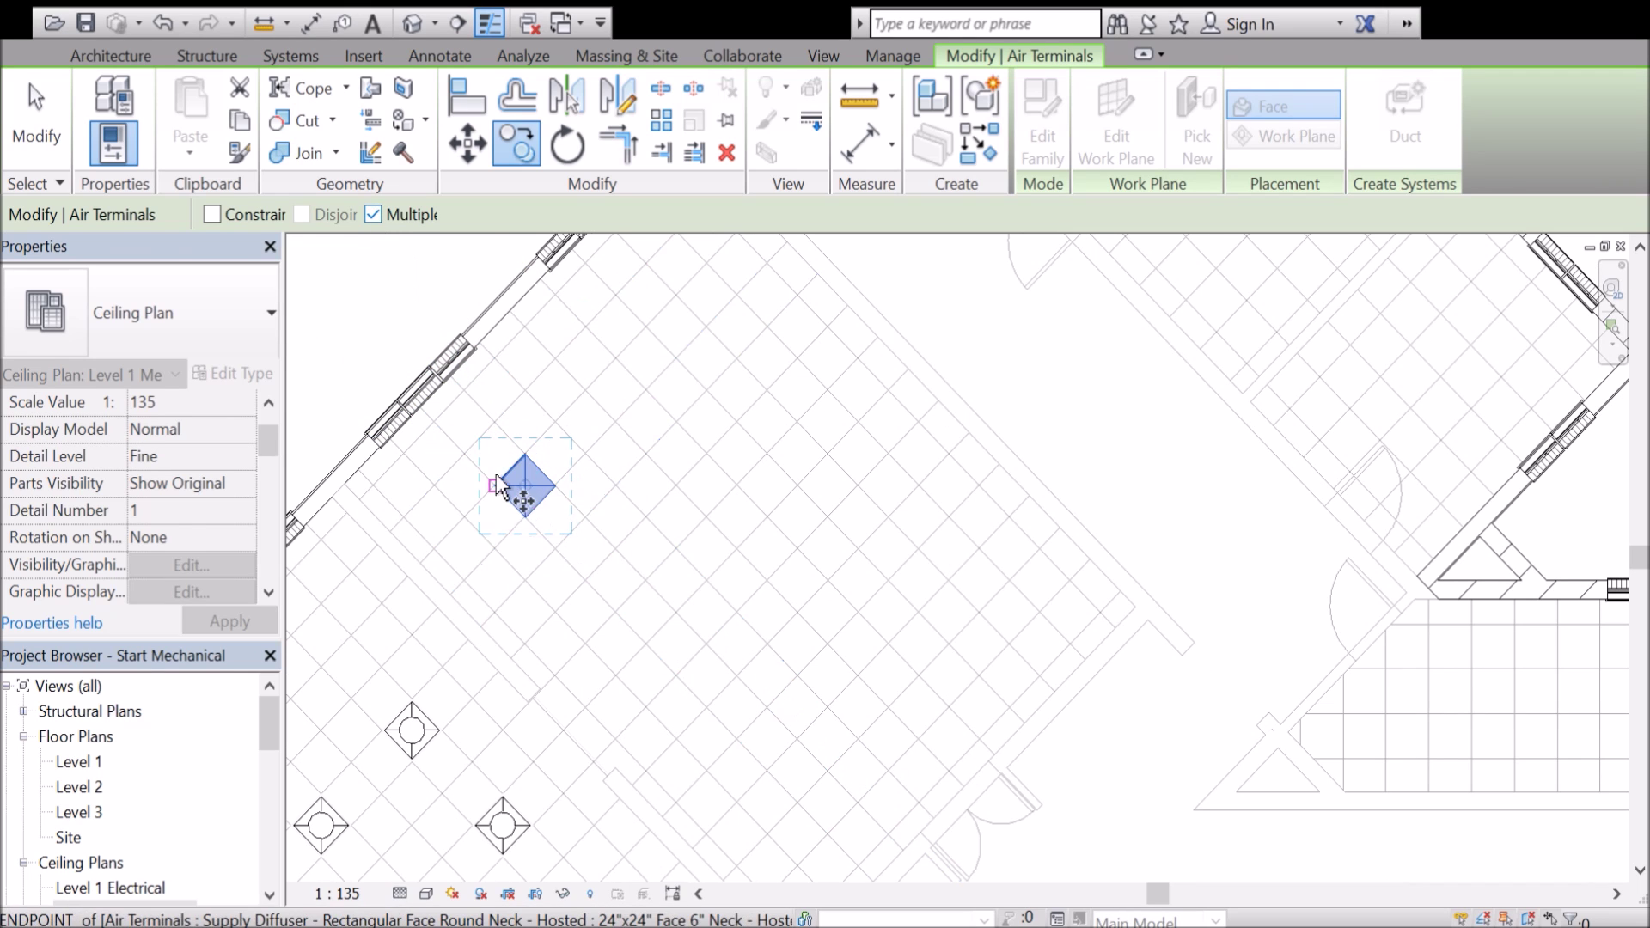
pyautogui.click(525, 486)
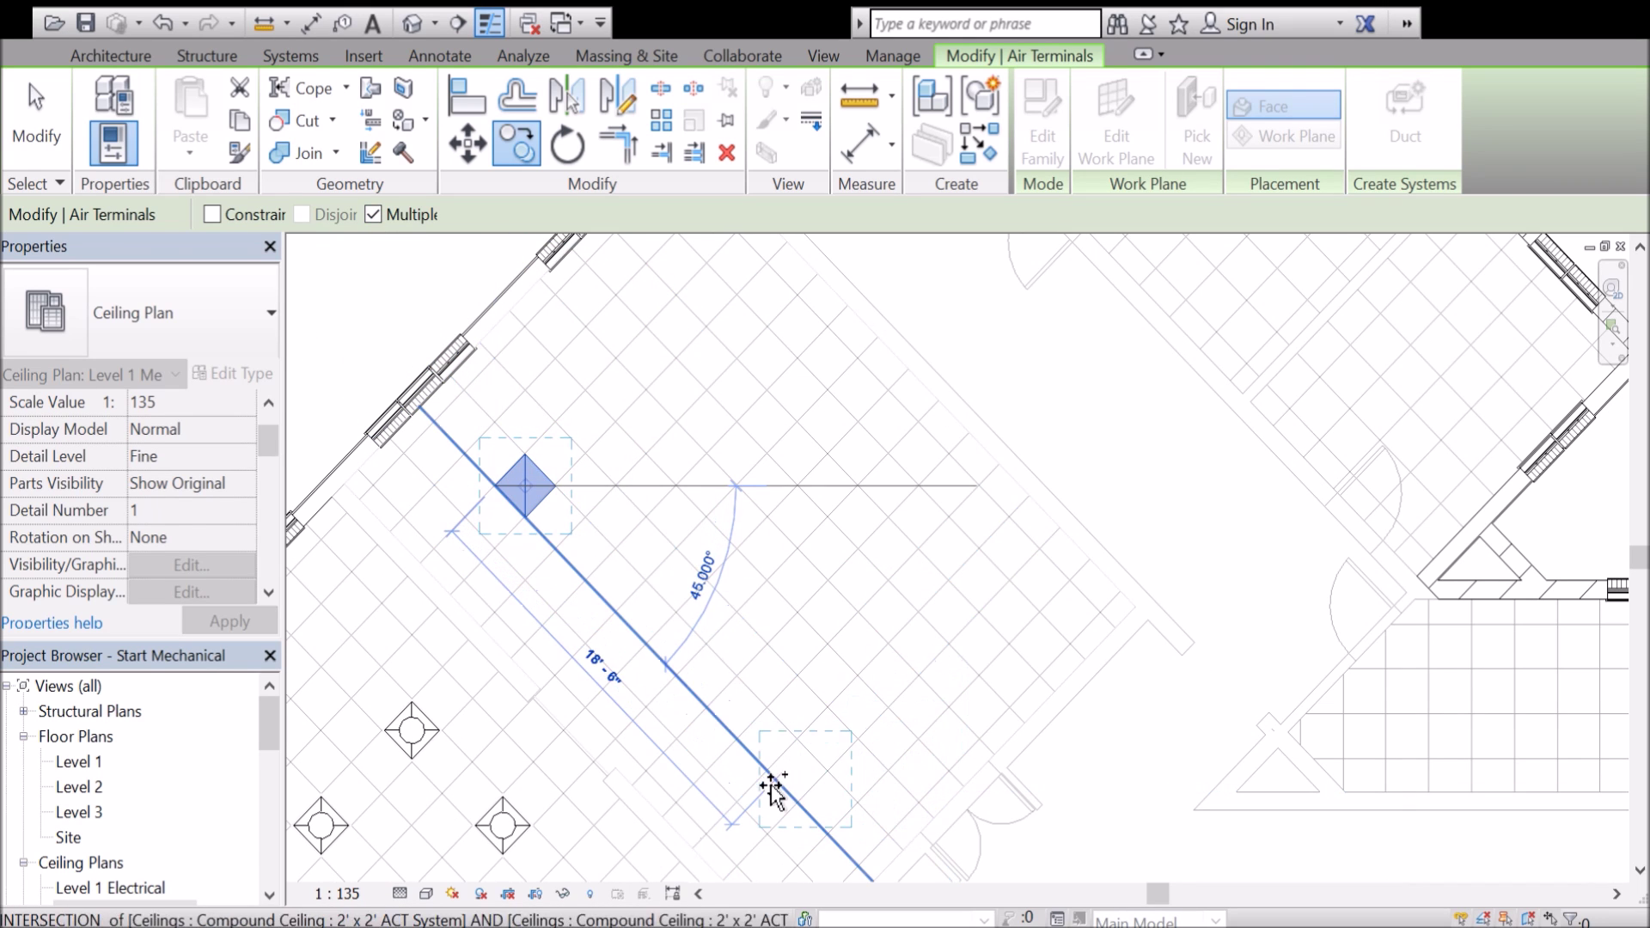
pyautogui.click(774, 775)
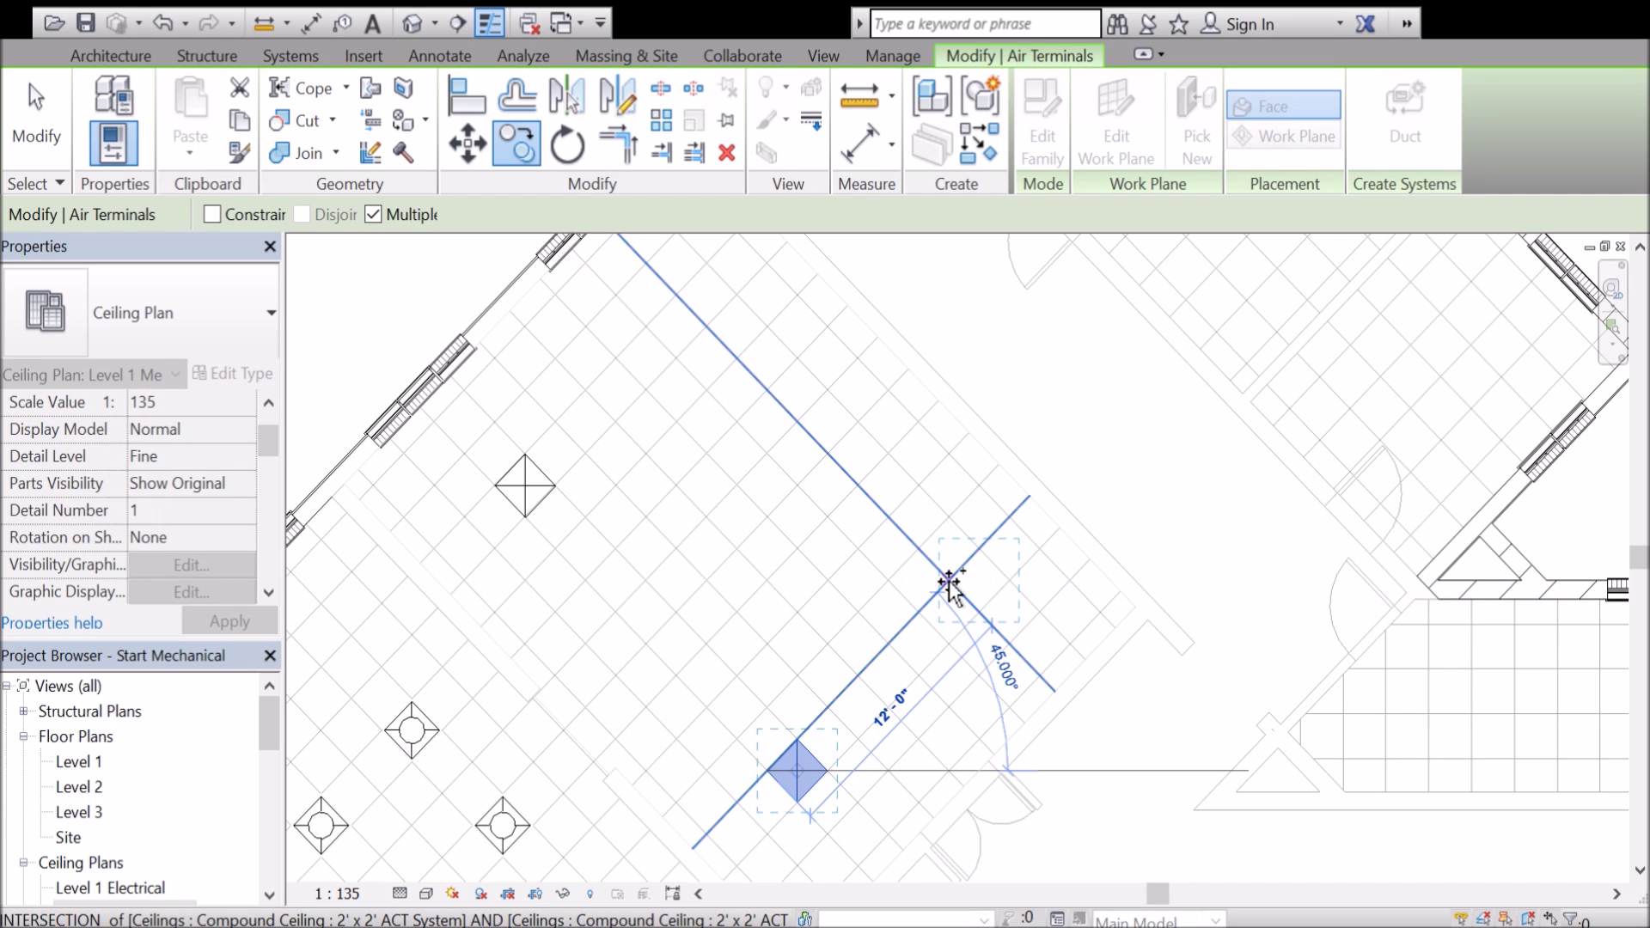
pyautogui.click(949, 612)
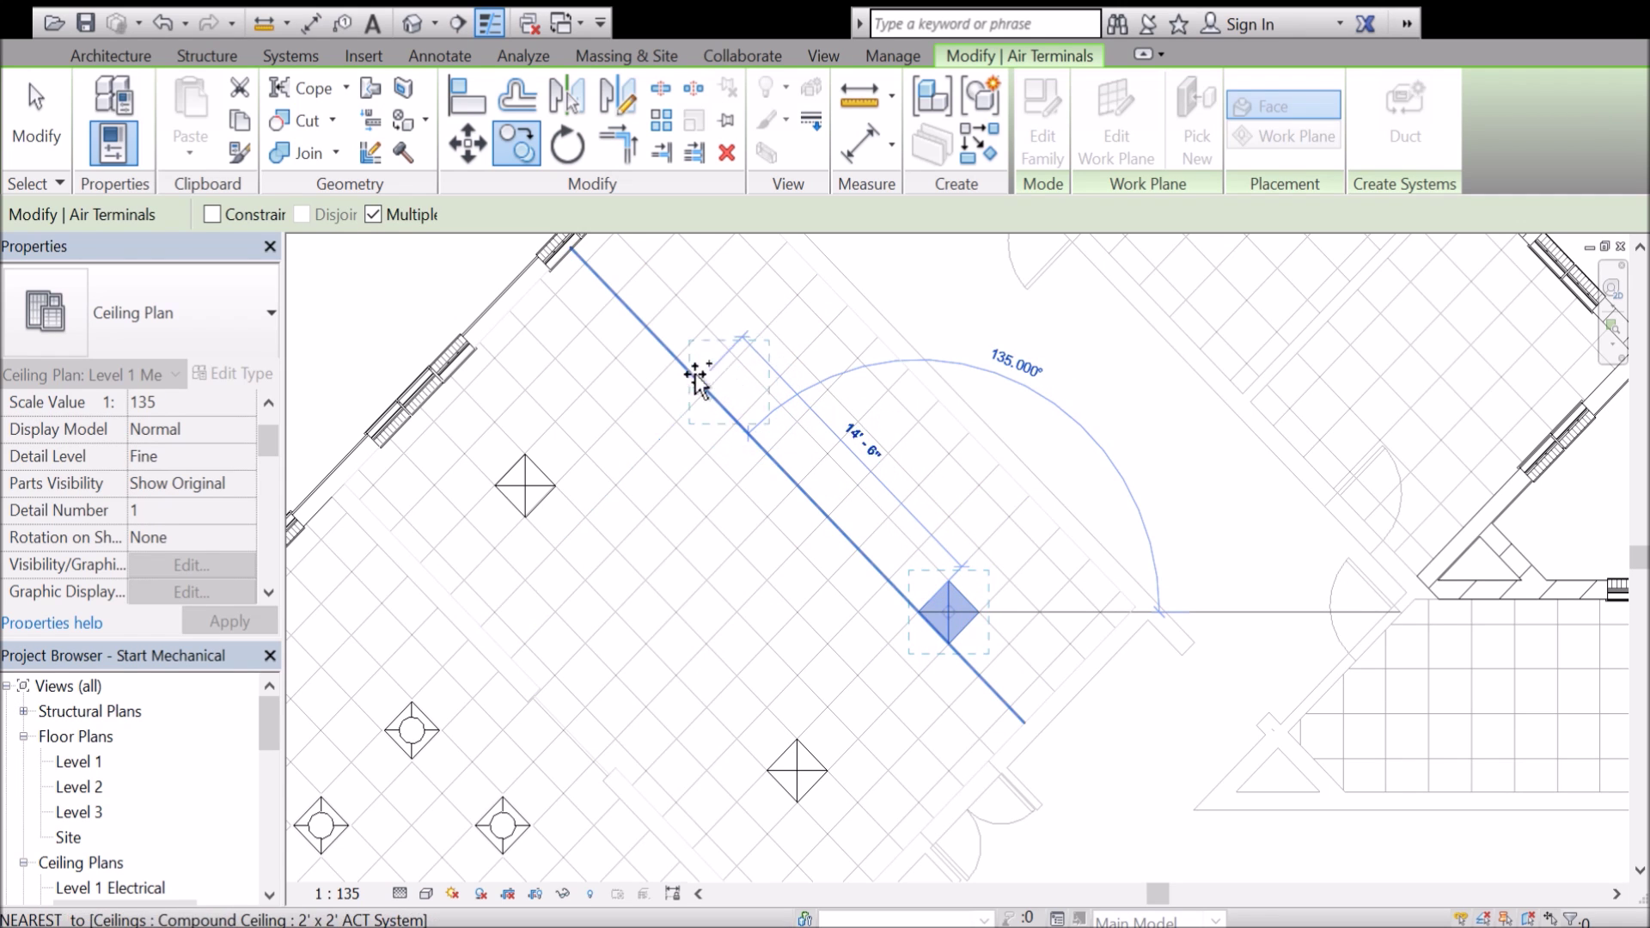
pyautogui.click(651, 326)
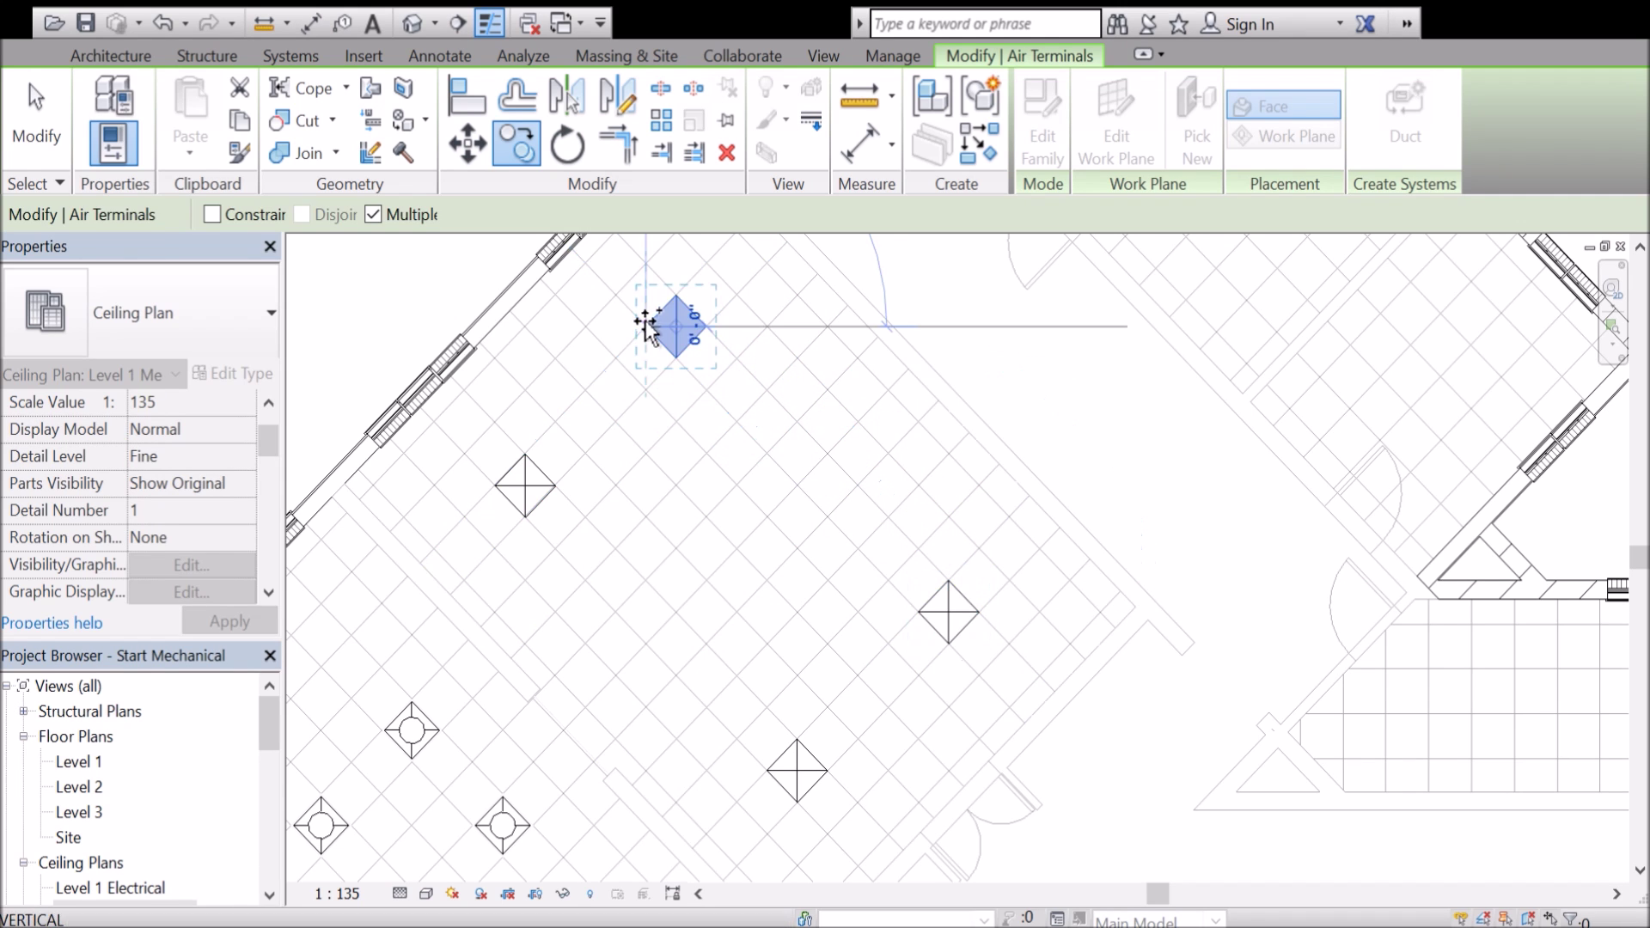
pyautogui.click(810, 545)
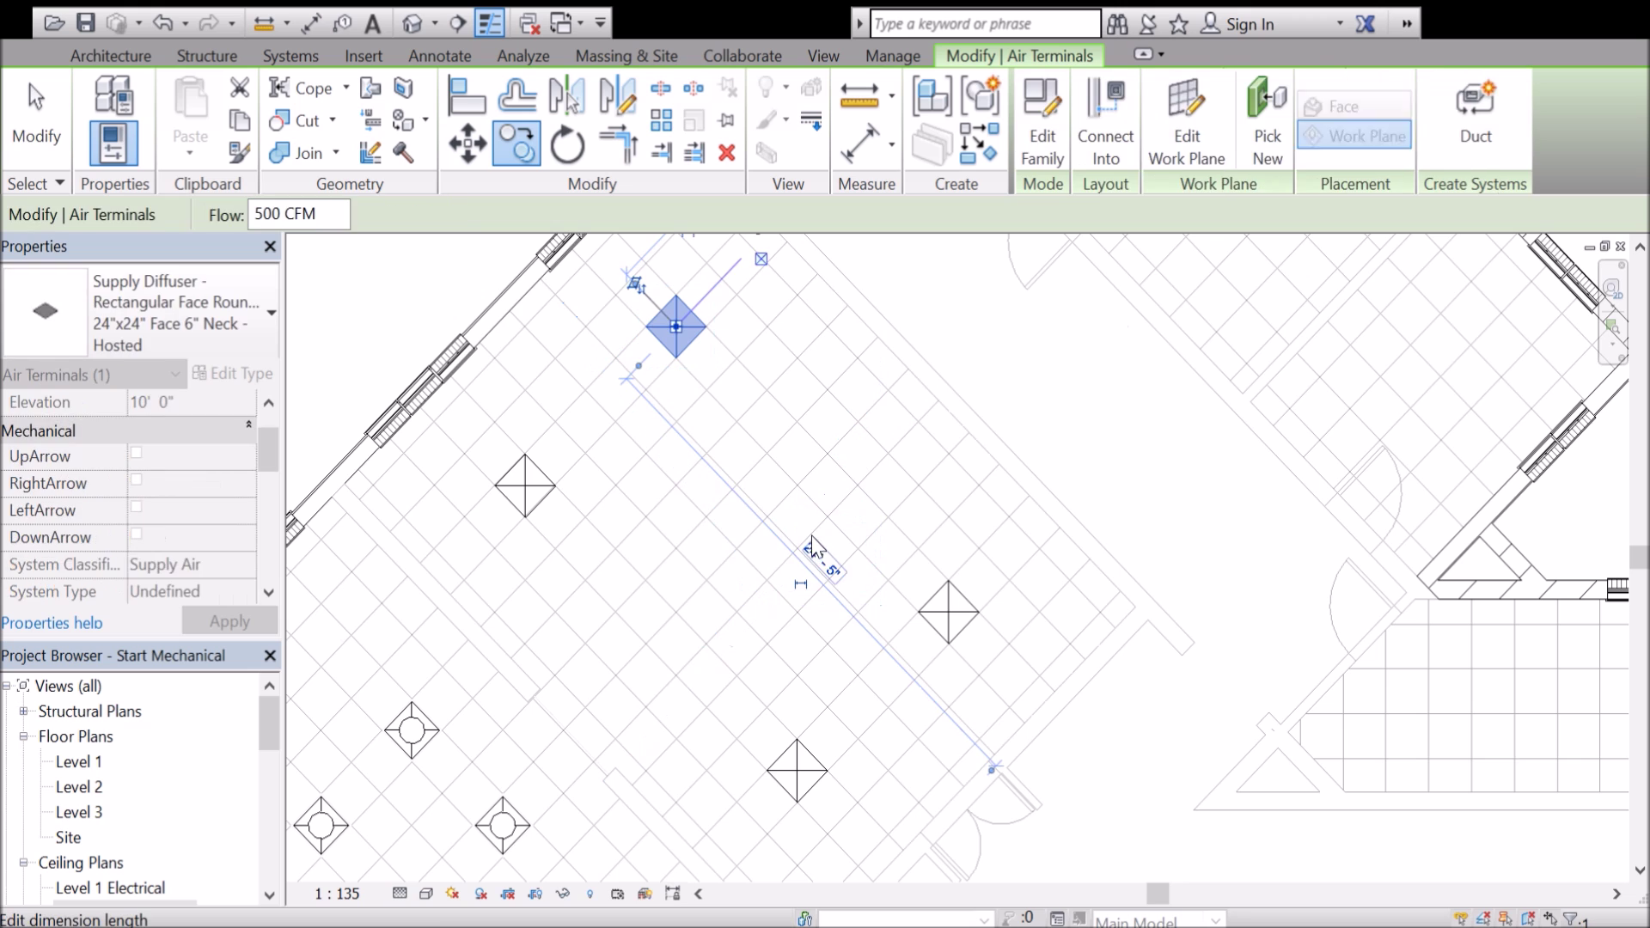
pyautogui.press('Escape')
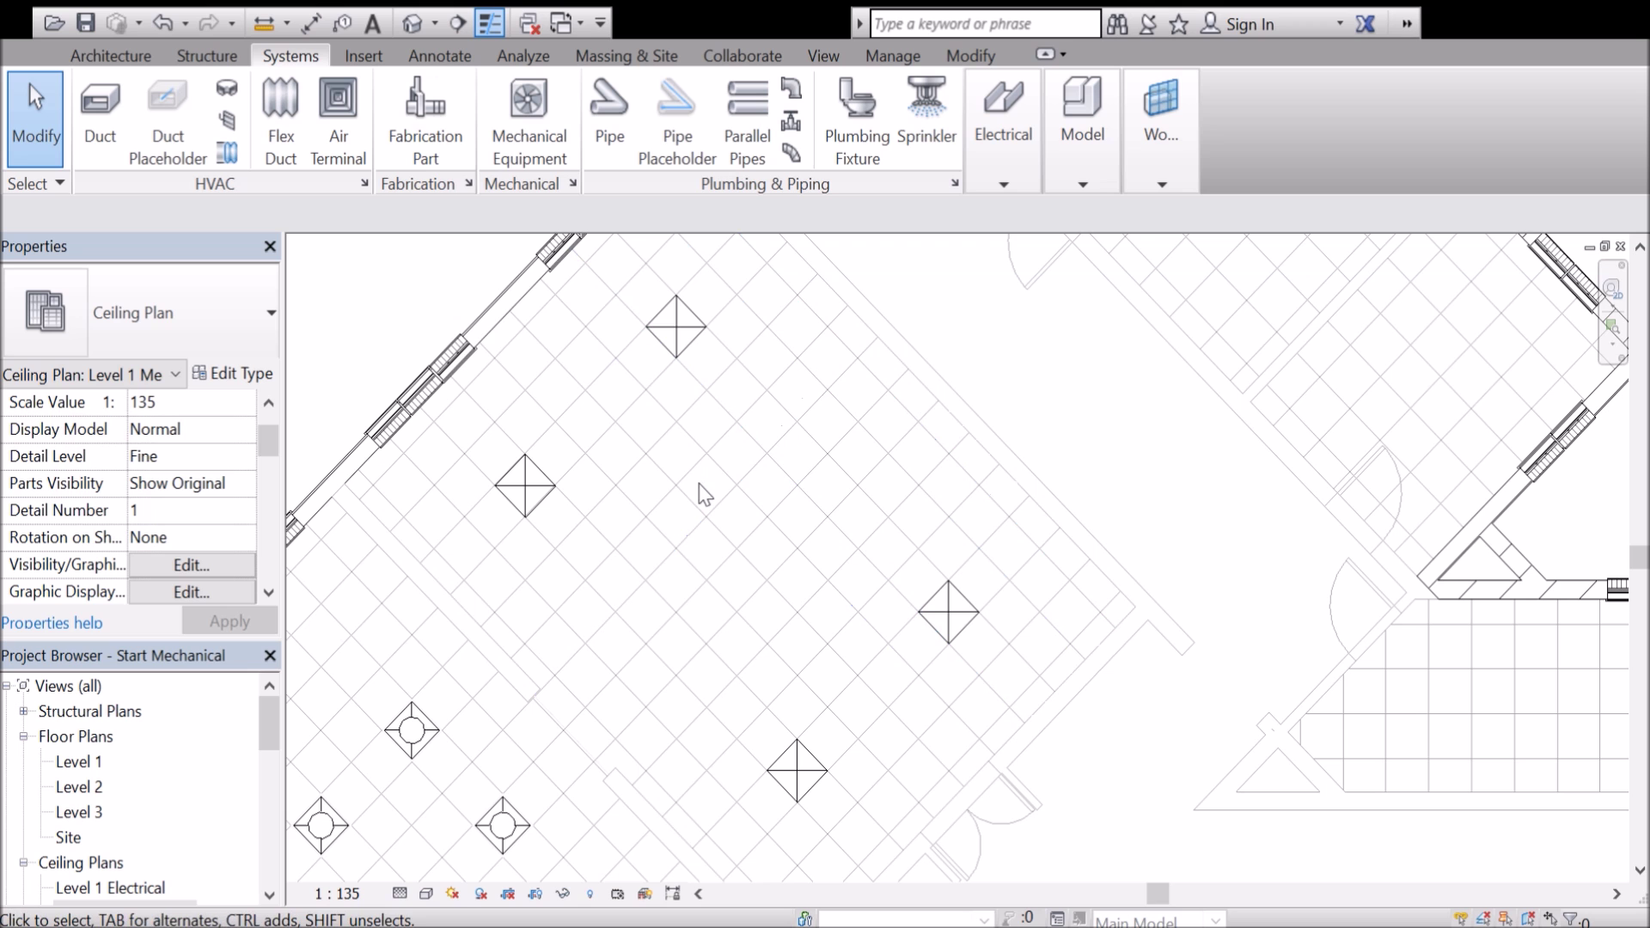
# Place a ceiling-mounted return grille with trim, 15"x15" face and 12"x12" neck, on the ceiling face between the four supply diffusers.
pyautogui.scroll(-1, 679, 507)
pyautogui.scroll(-1, 679, 509)
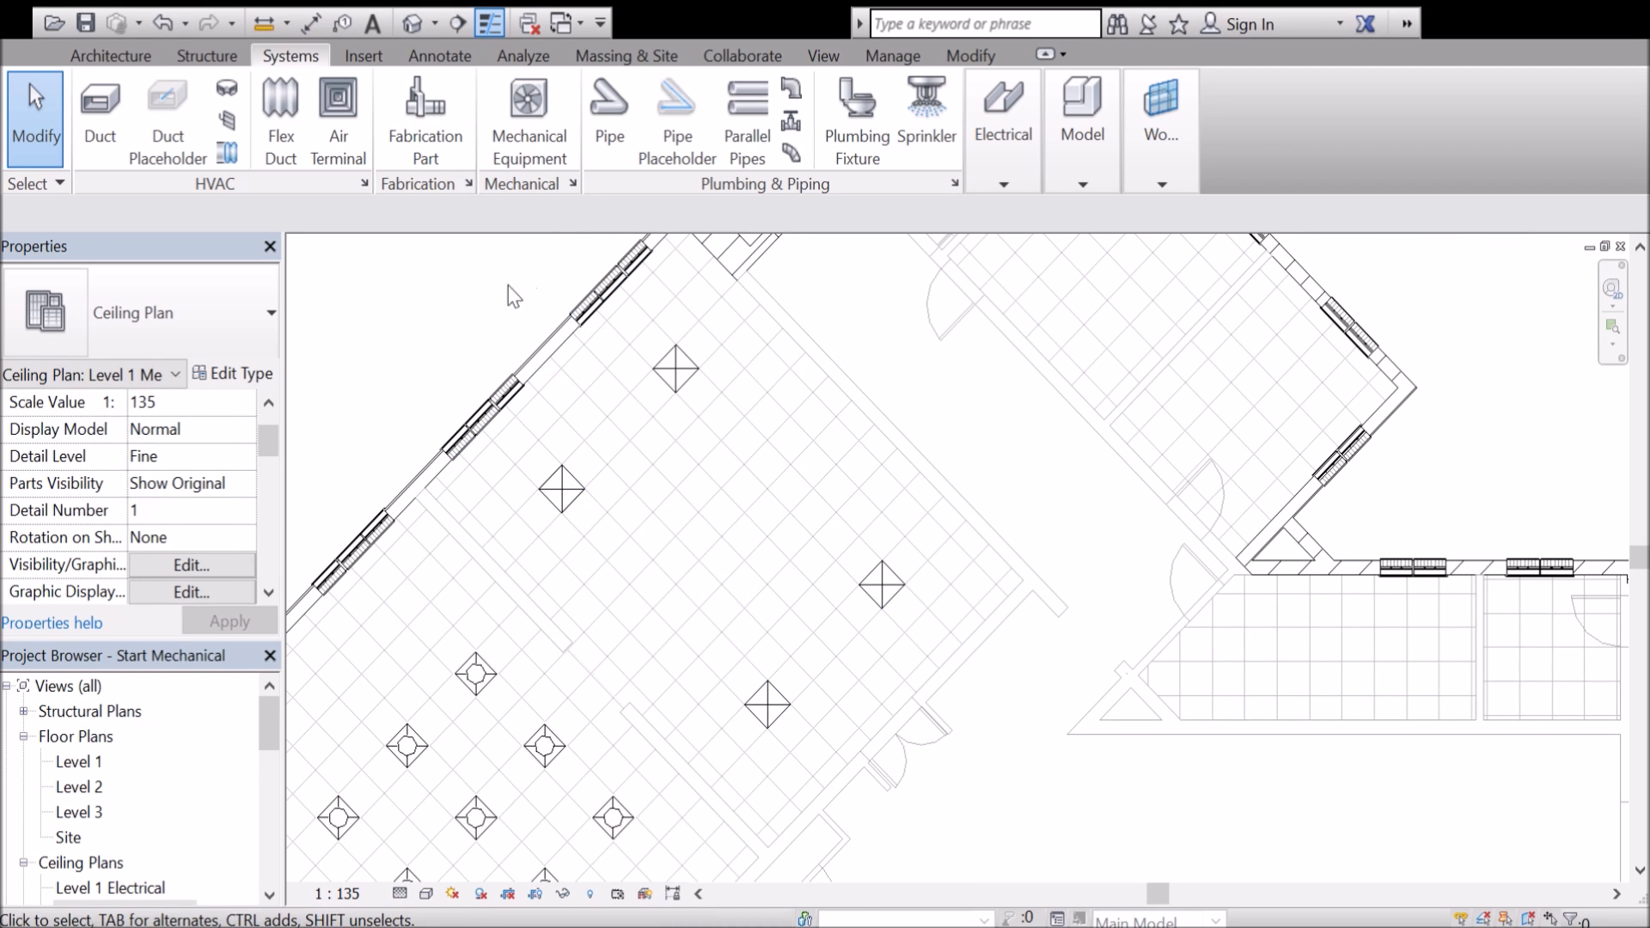
pyautogui.click(339, 120)
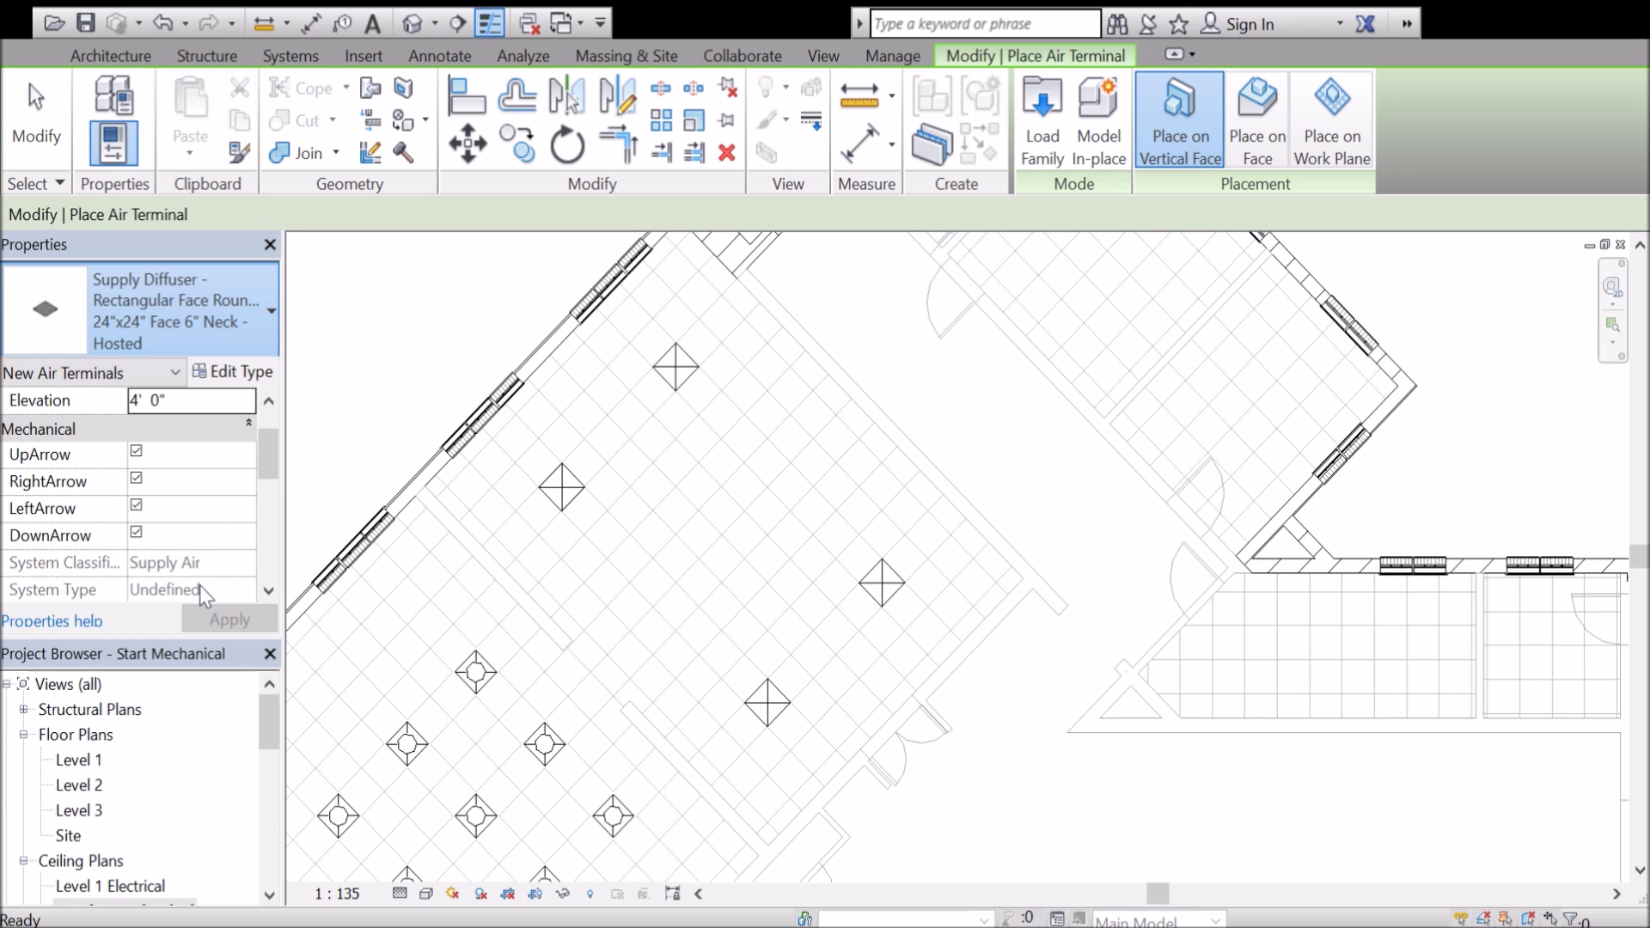
pyautogui.click(95, 602)
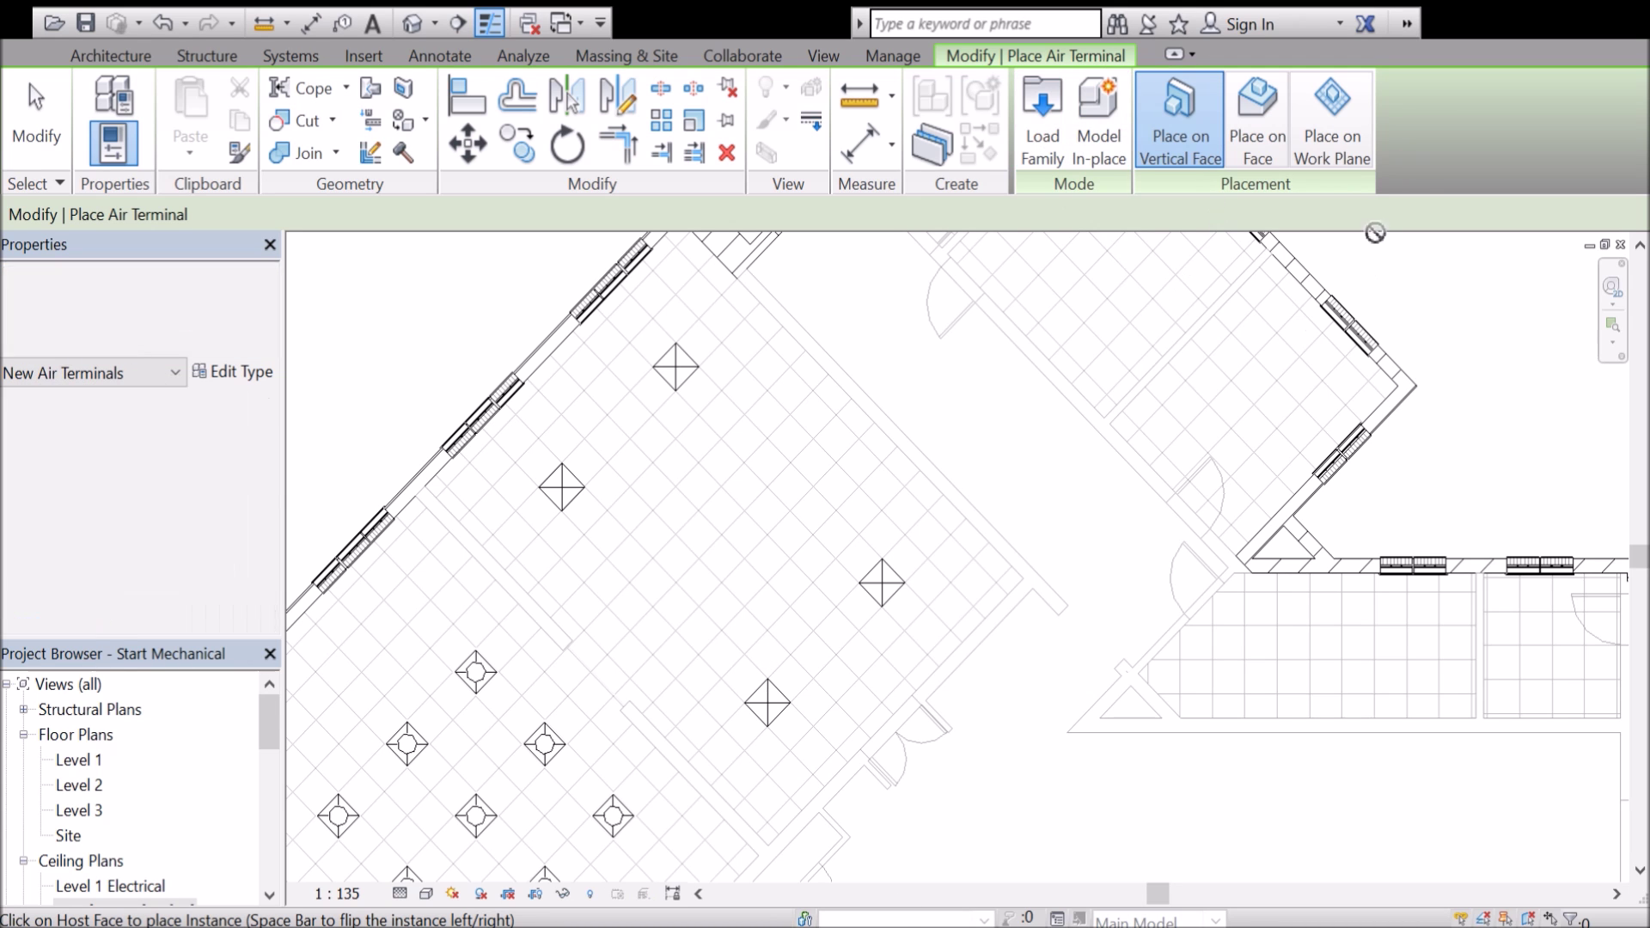
pyautogui.click(1269, 138)
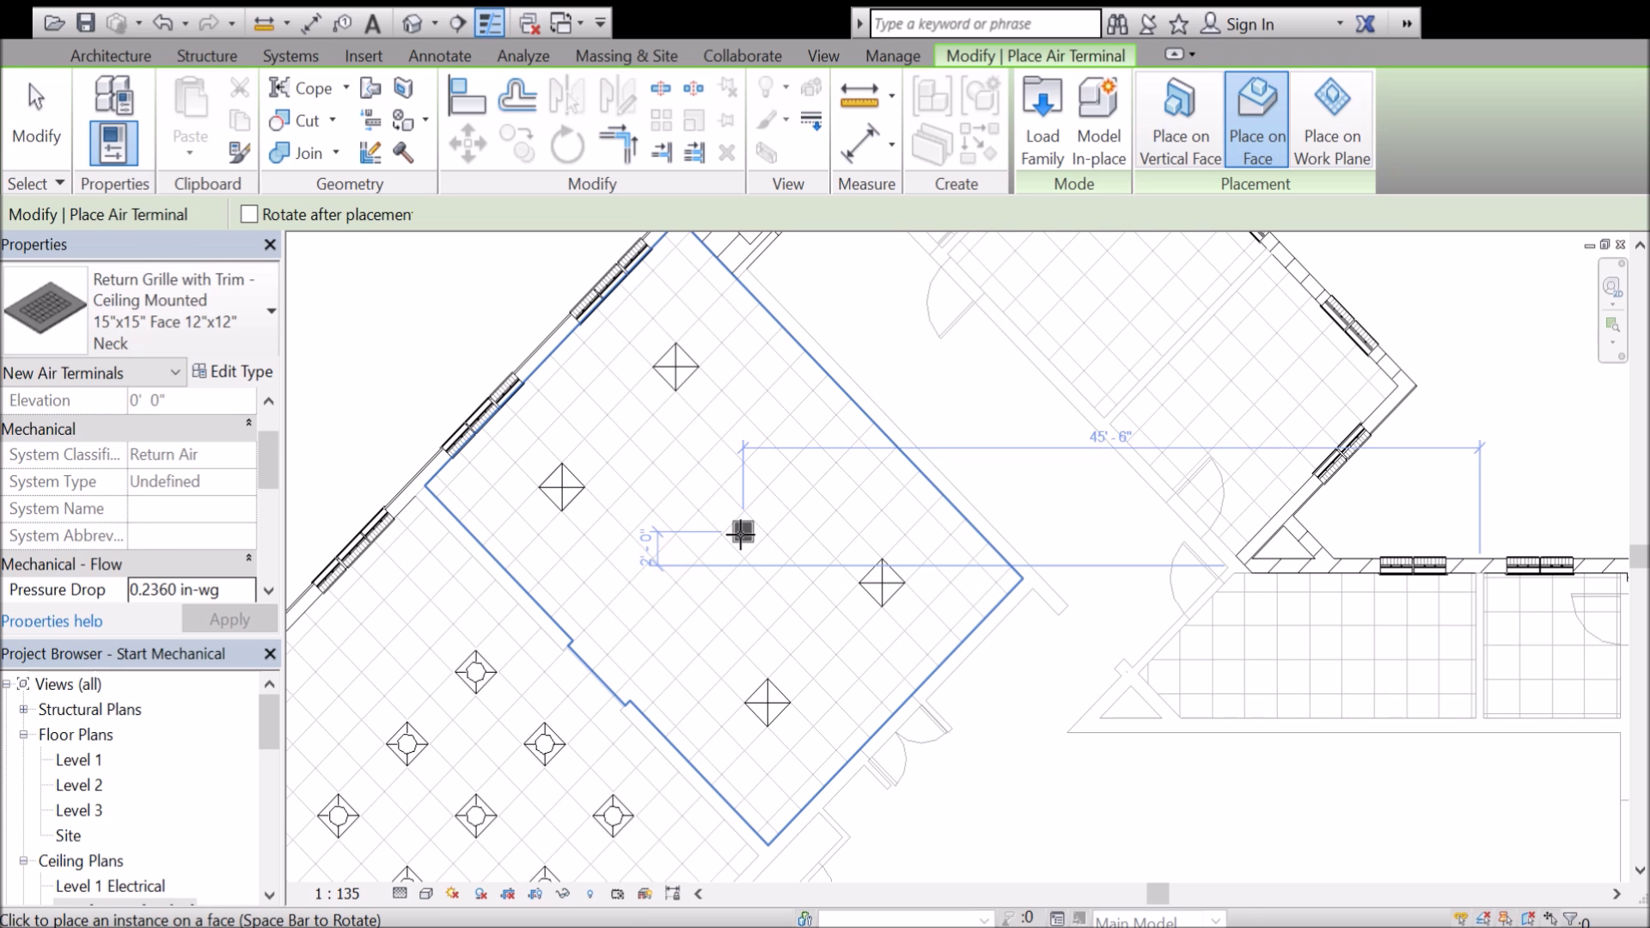
pyautogui.click(742, 540)
pyautogui.scroll(3, 743, 537)
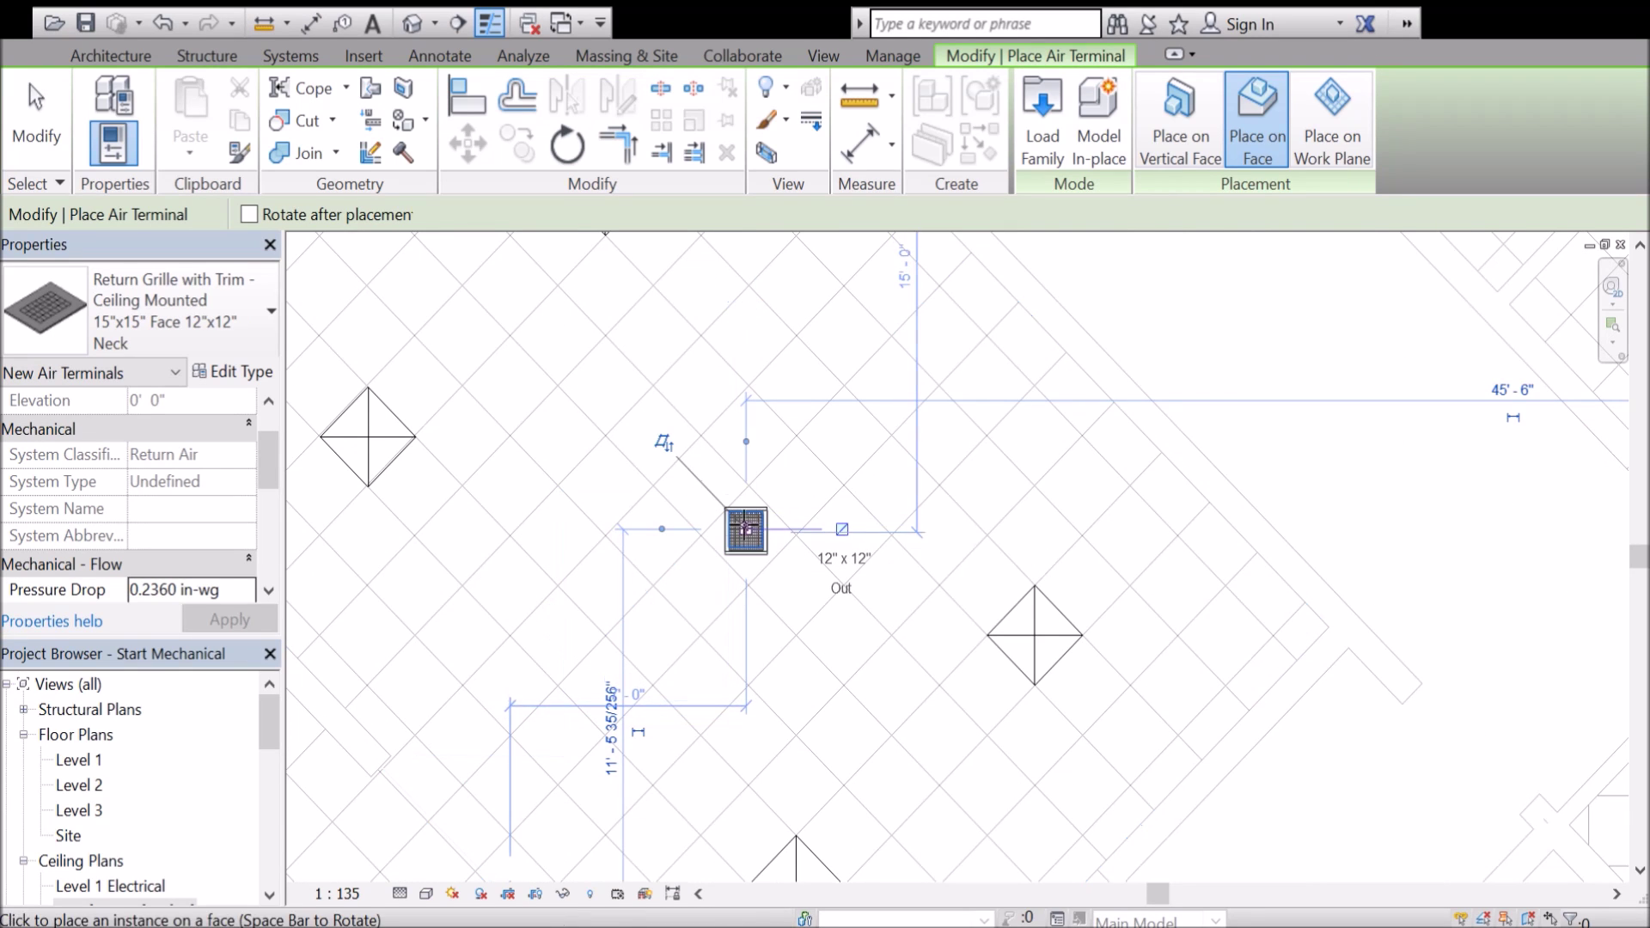
pyautogui.press('Escape')
pyautogui.press('Escape')
# Rotate the return grille 45 degrees to line up with the ceiling grid.
pyautogui.click(741, 516)
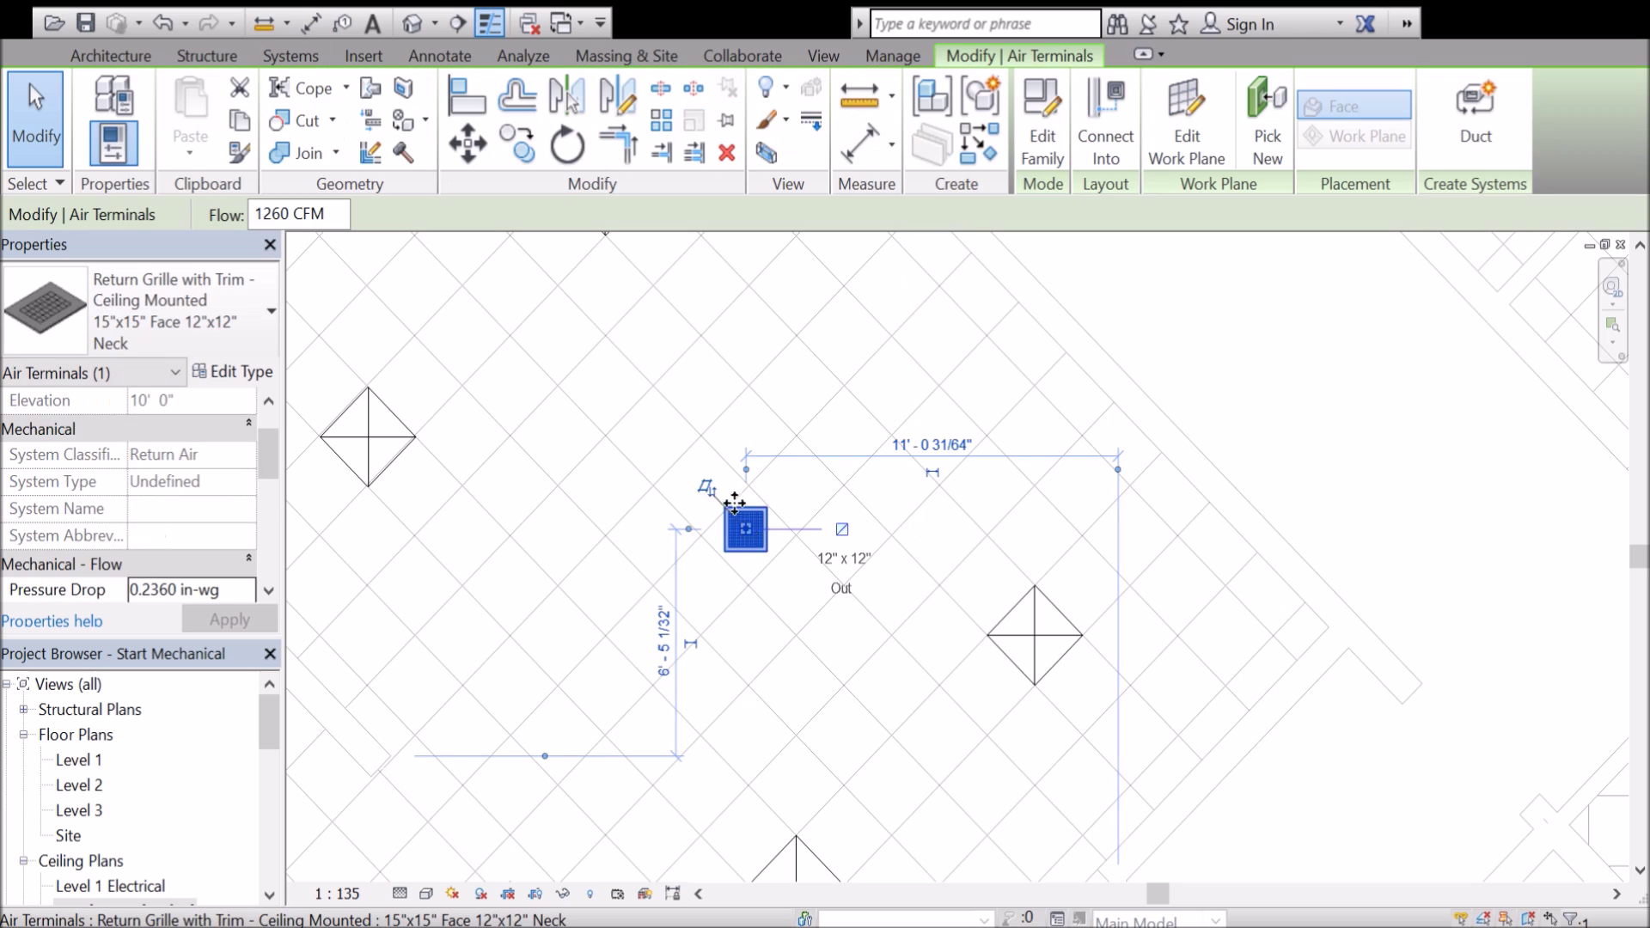
pyautogui.click(568, 146)
pyautogui.click(778, 361)
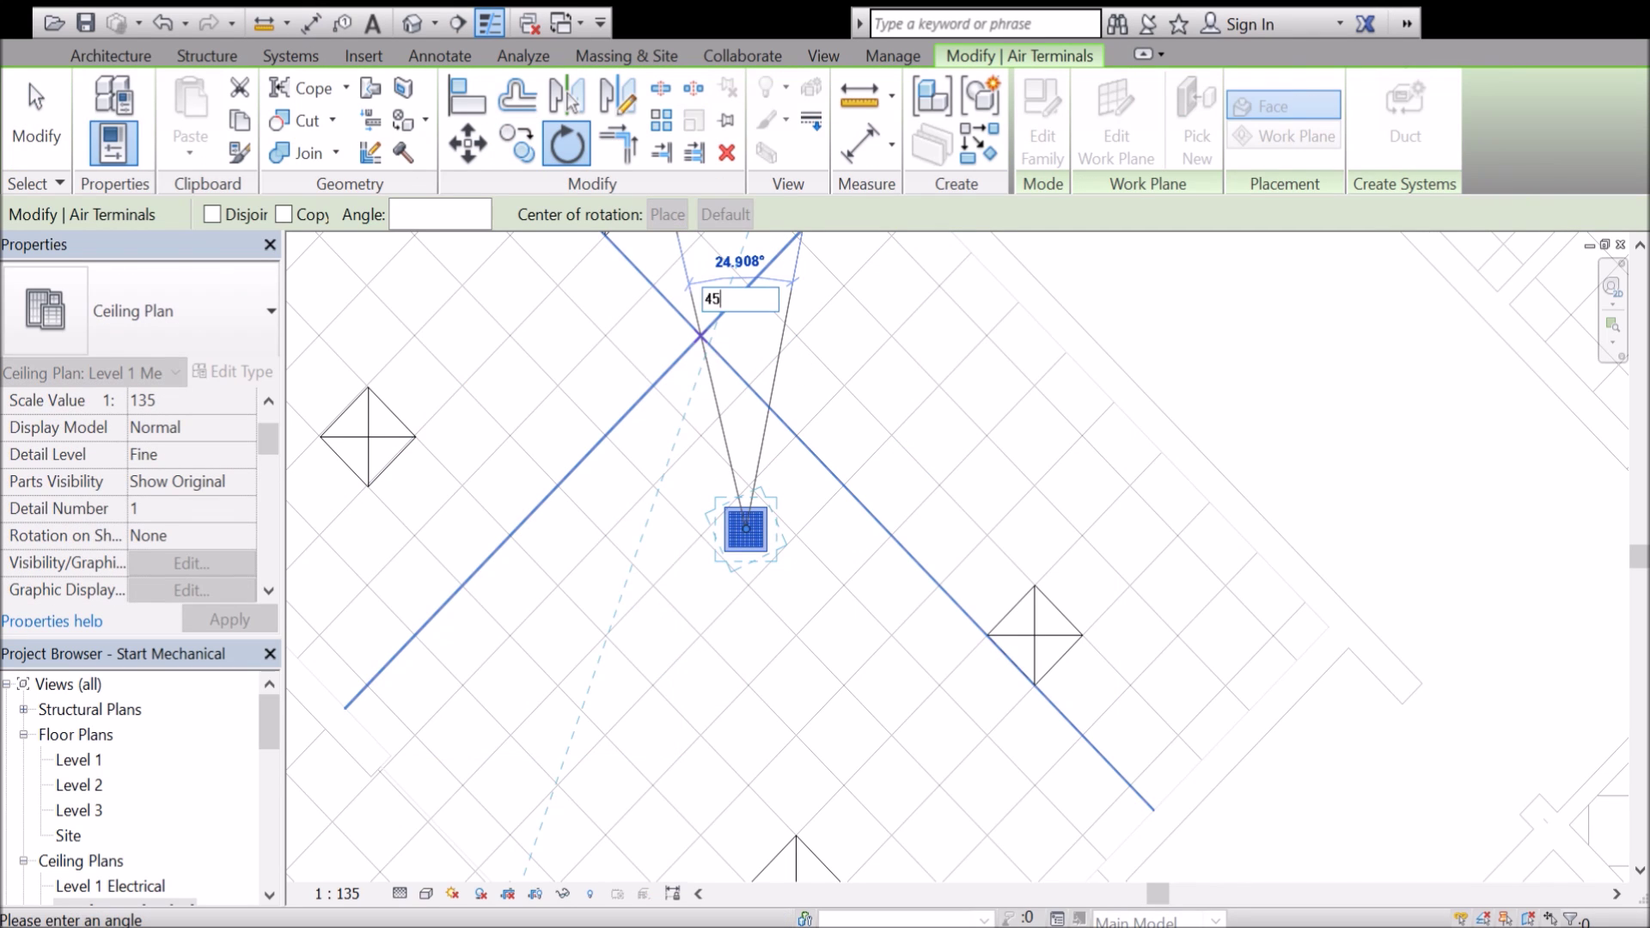
pyautogui.click(710, 339)
pyautogui.press('Escape')
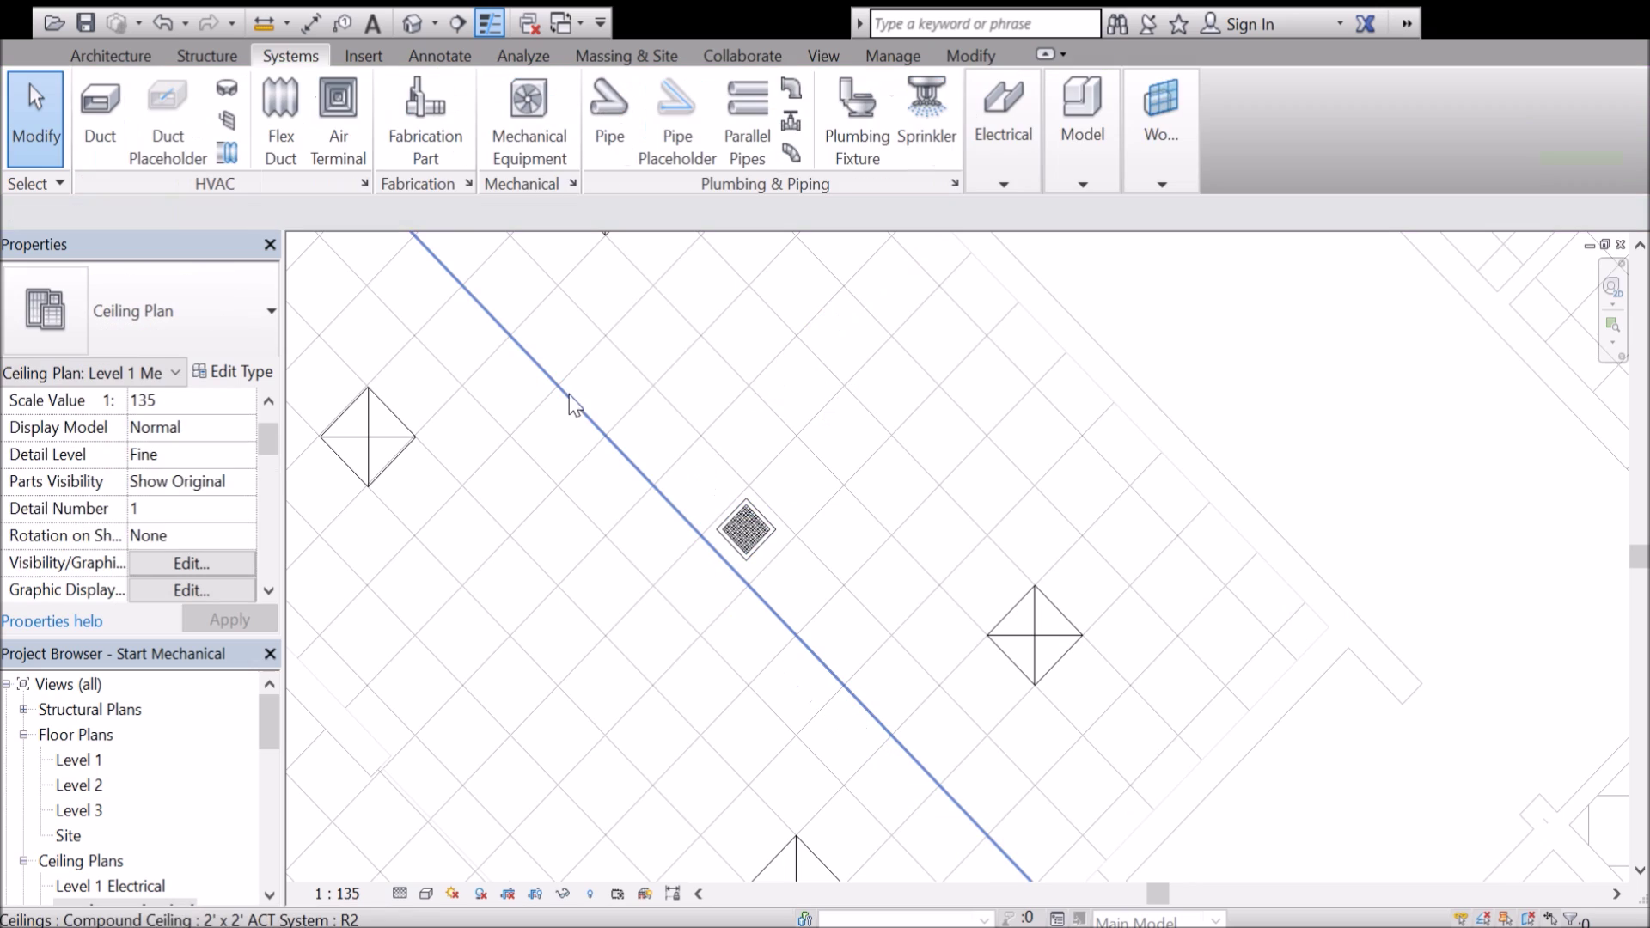
# Place an 8" single-duct VAV unit at a 12' 0" offset in the corridor just outside the four-diffuser room.
pyautogui.scroll(-5, 601, 396)
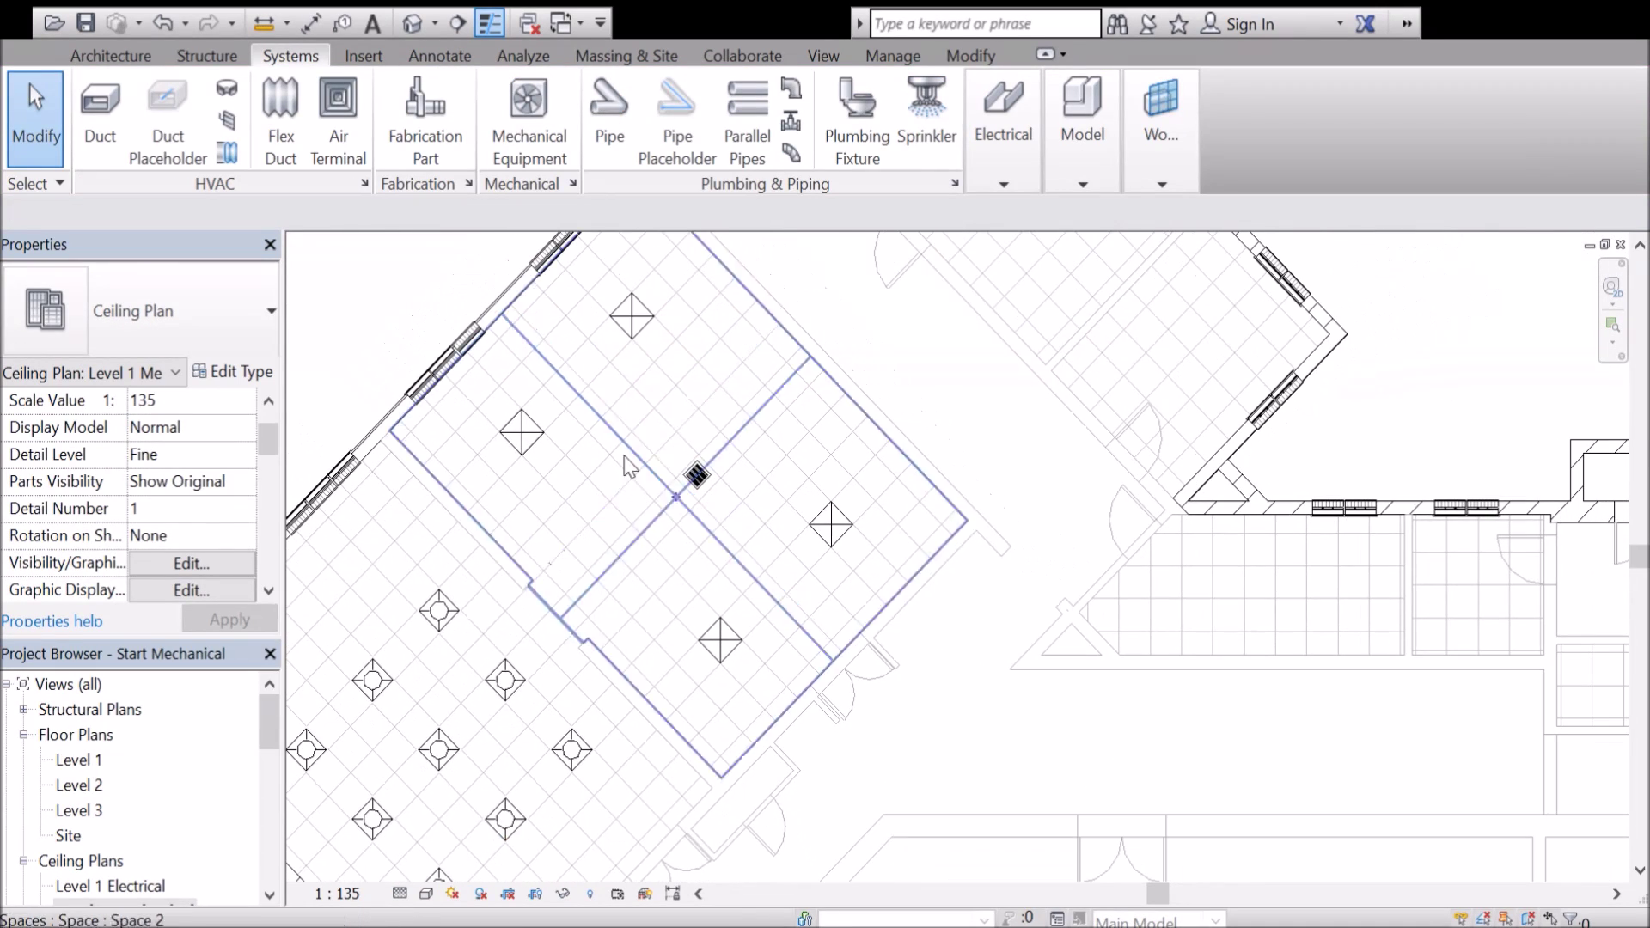
pyautogui.scroll(-3, 633, 383)
pyautogui.scroll(2, 693, 508)
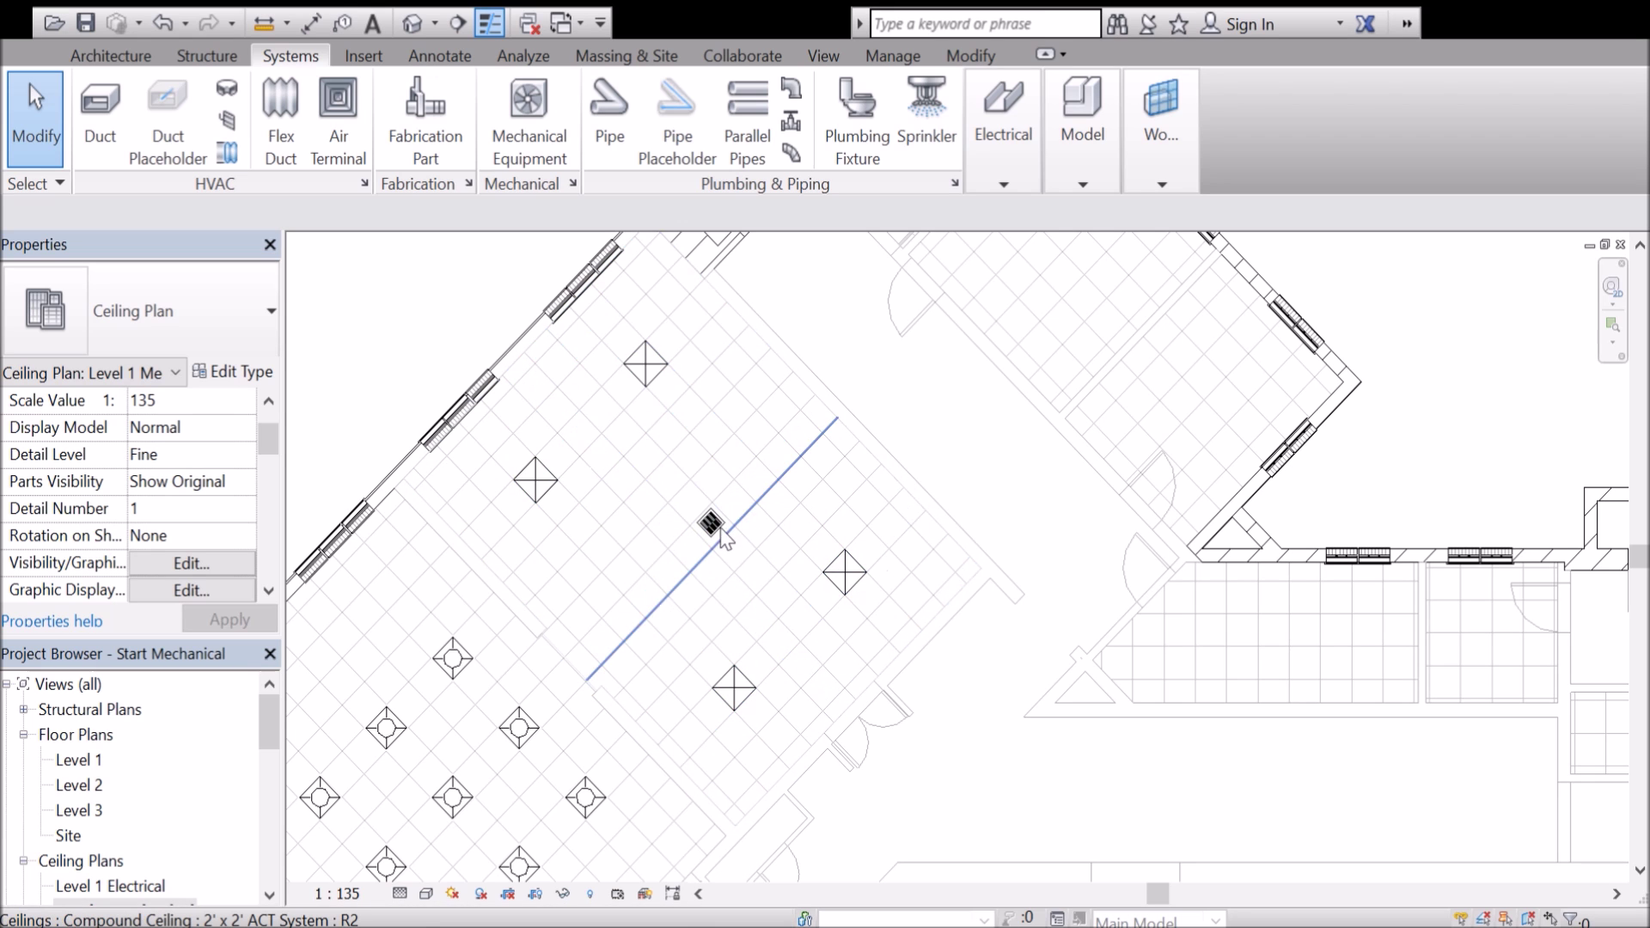
pyautogui.scroll(-2, 633, 435)
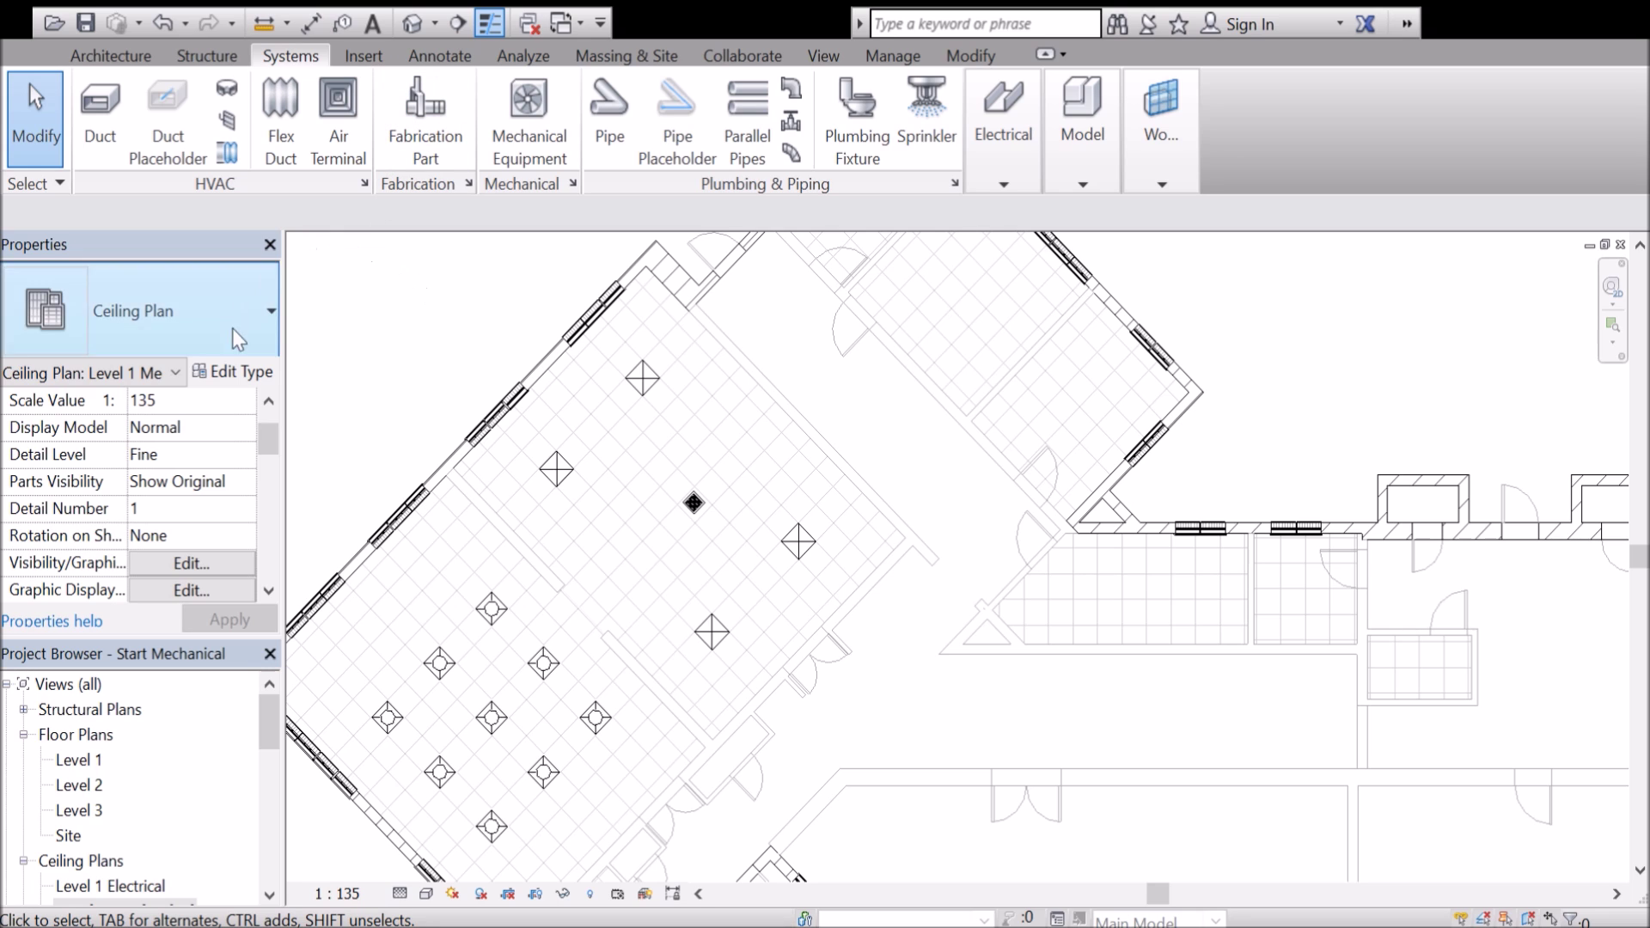
pyautogui.click(549, 126)
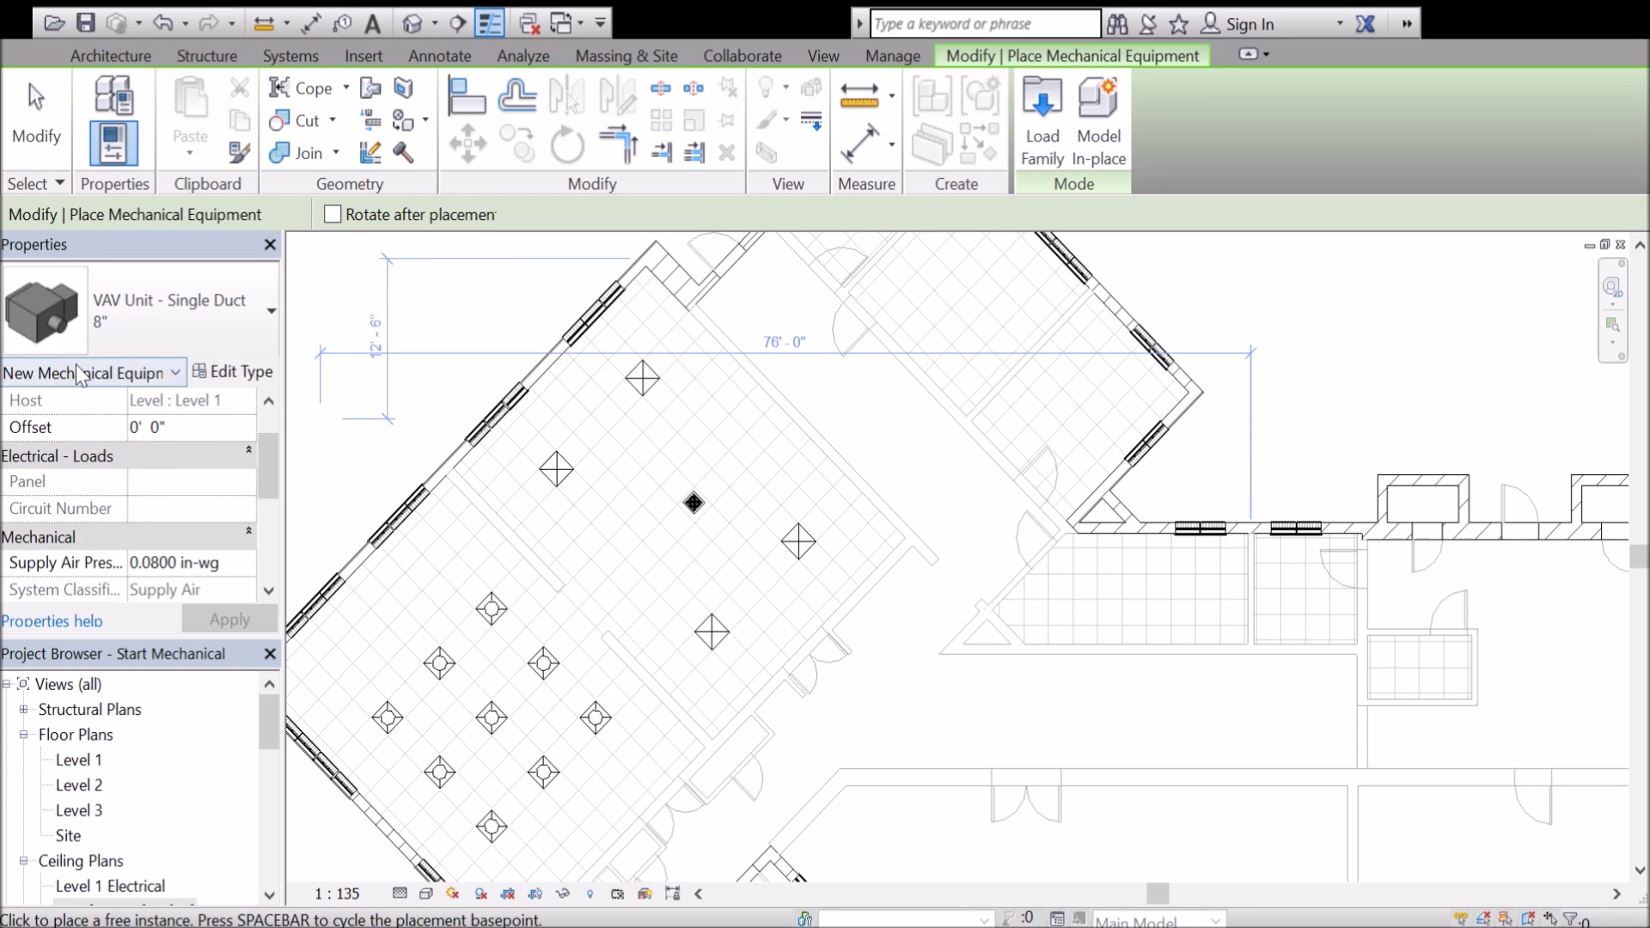
pyautogui.click(205, 426)
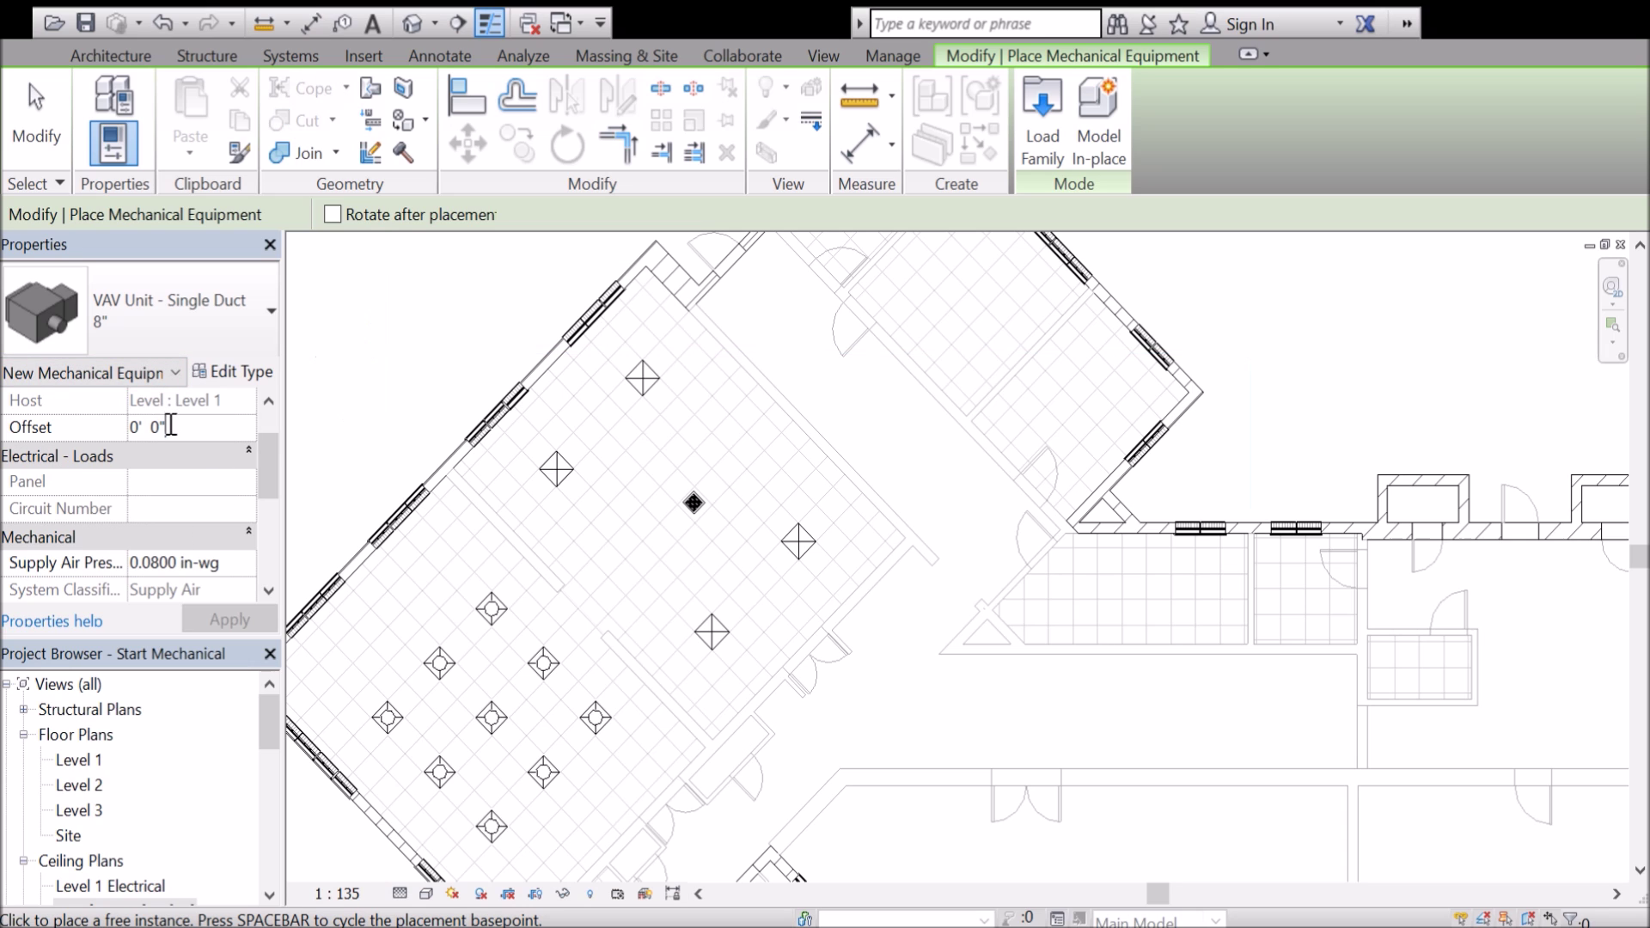
pyautogui.moveTo(176, 428); pyautogui.dragTo(113, 419)
pyautogui.write('12')
pyautogui.press('Return')
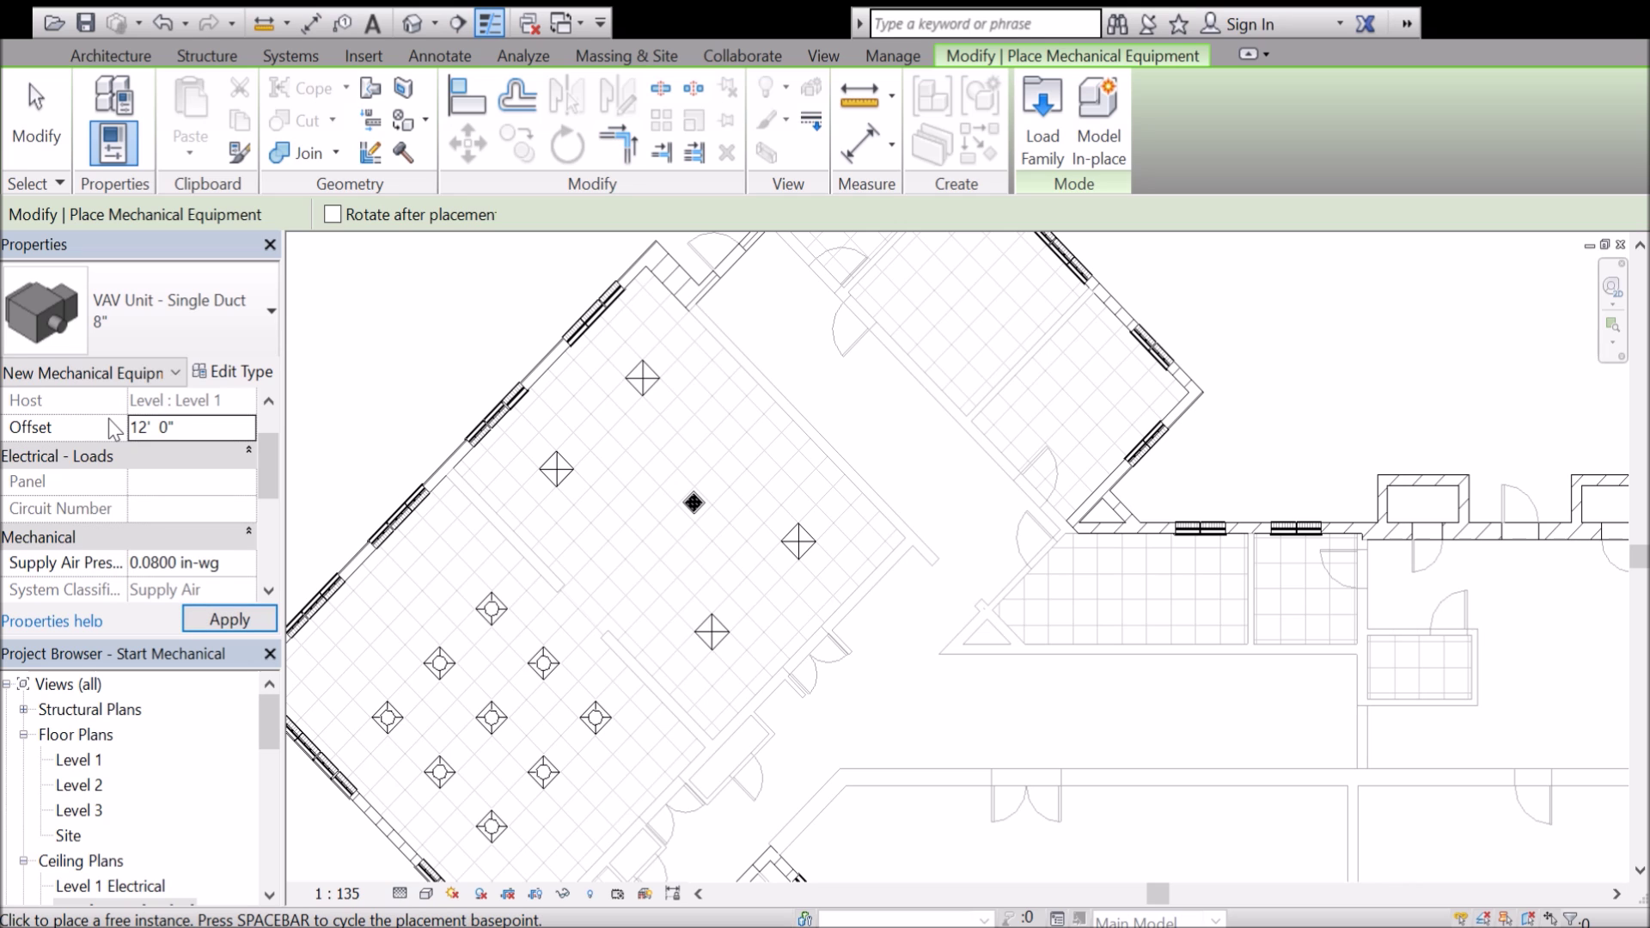
pyautogui.click(229, 619)
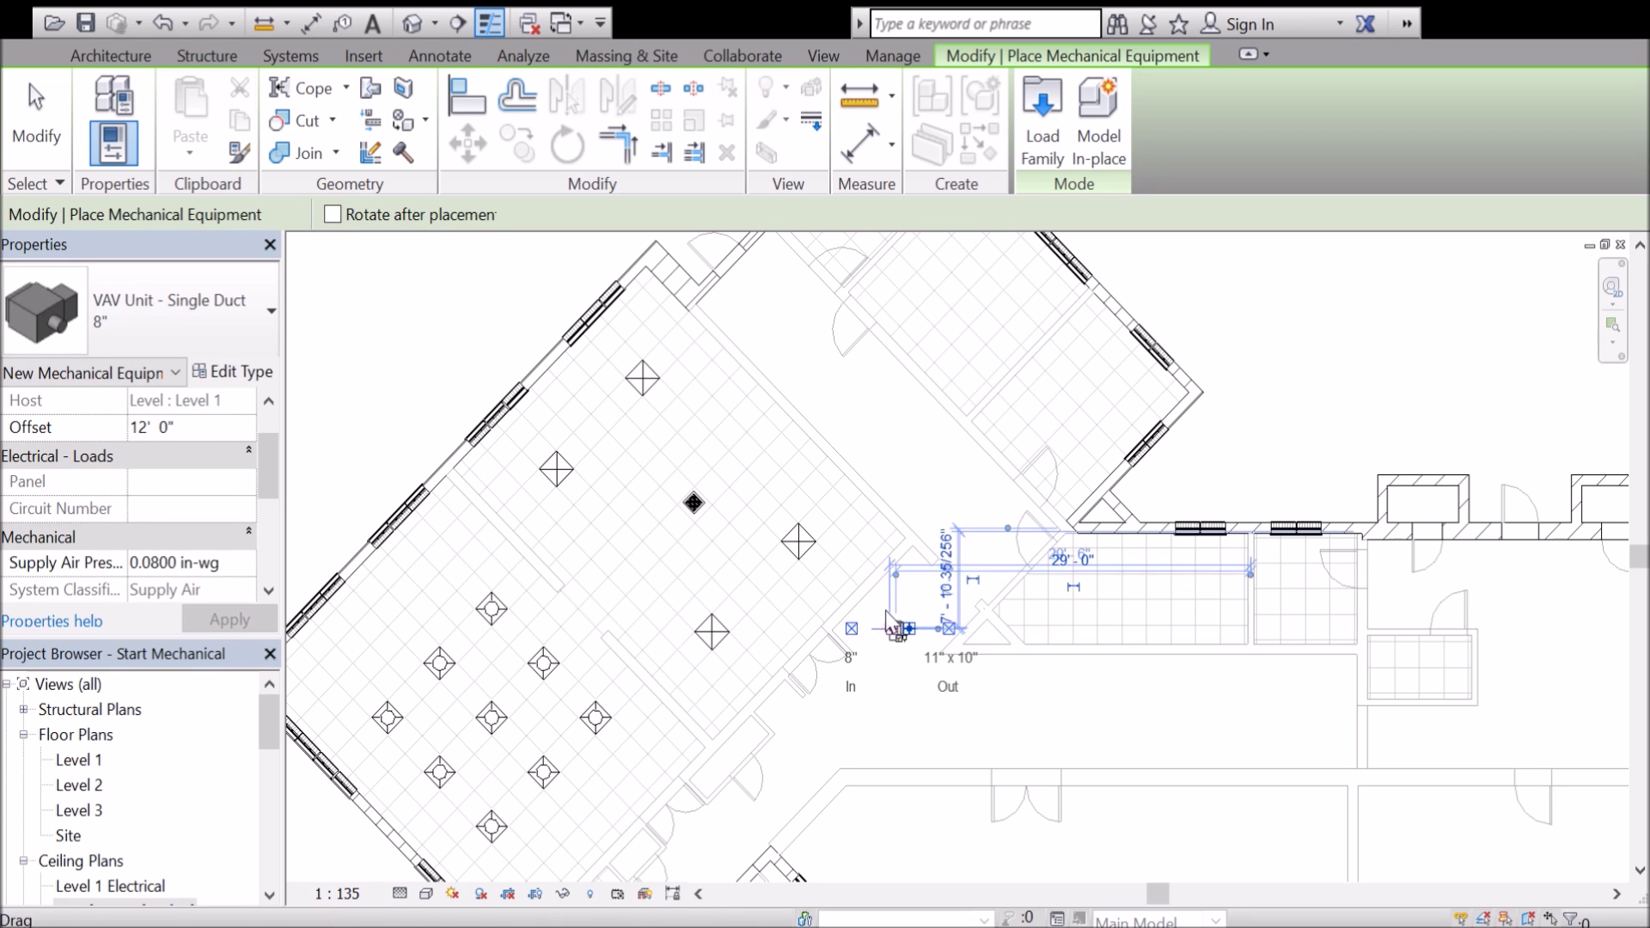
pyautogui.click(884, 579)
pyautogui.press('Escape')
pyautogui.press('Escape')
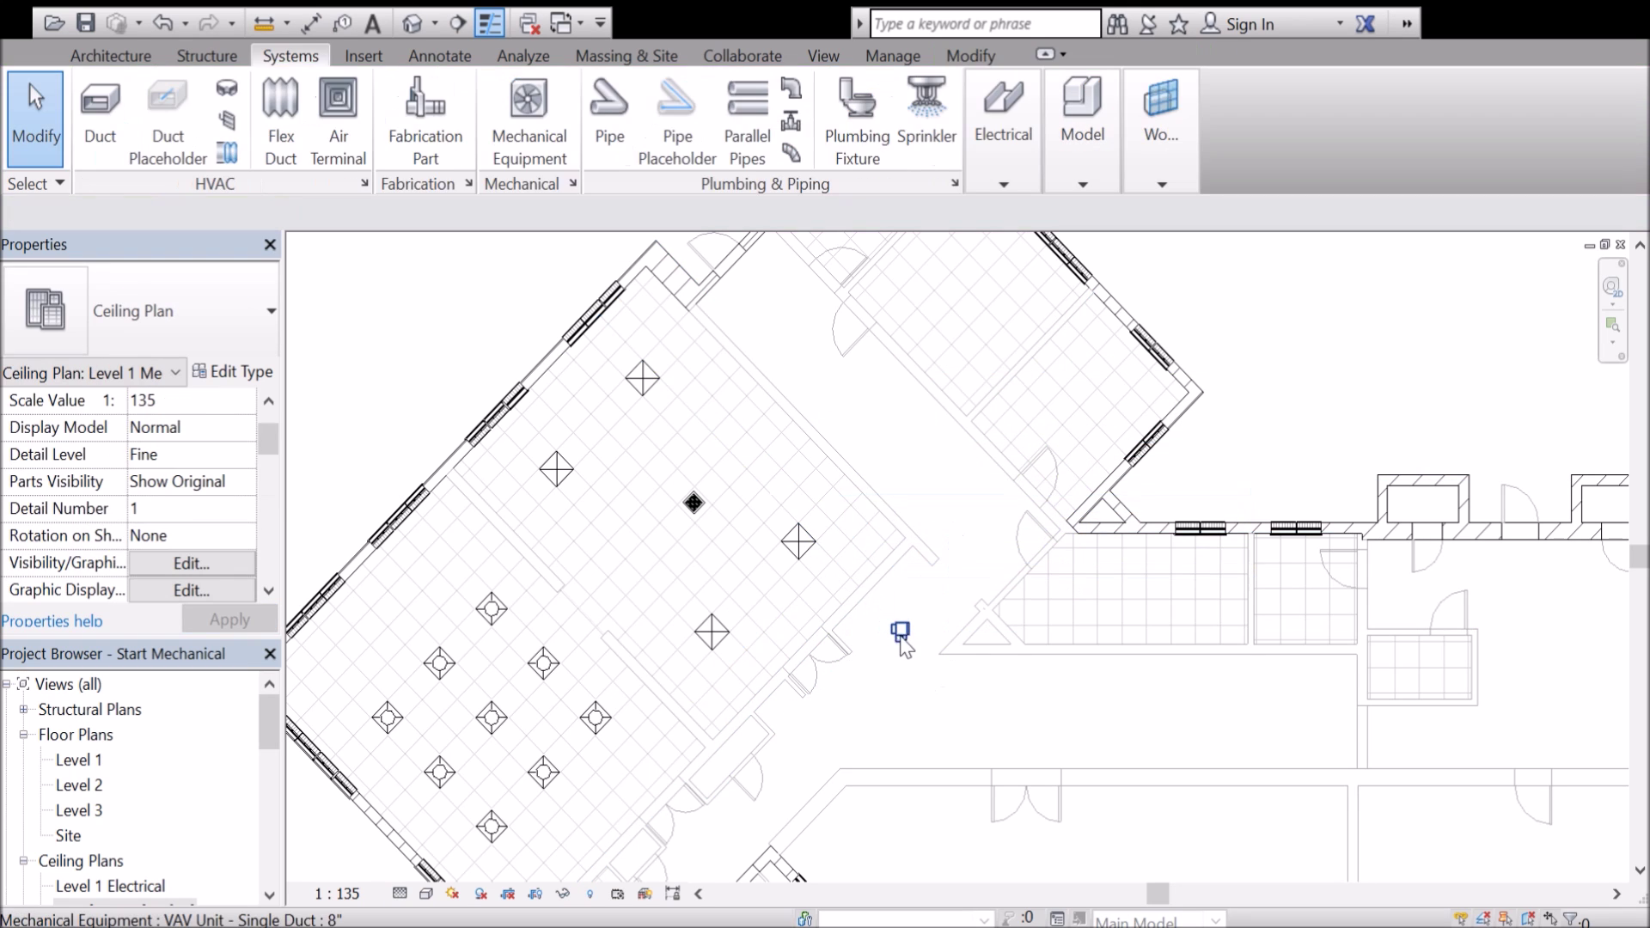
# Rotate the VAV unit 45 degrees to line up with the angled room.
pyautogui.click(901, 631)
pyautogui.press('r')
pyautogui.press('o')
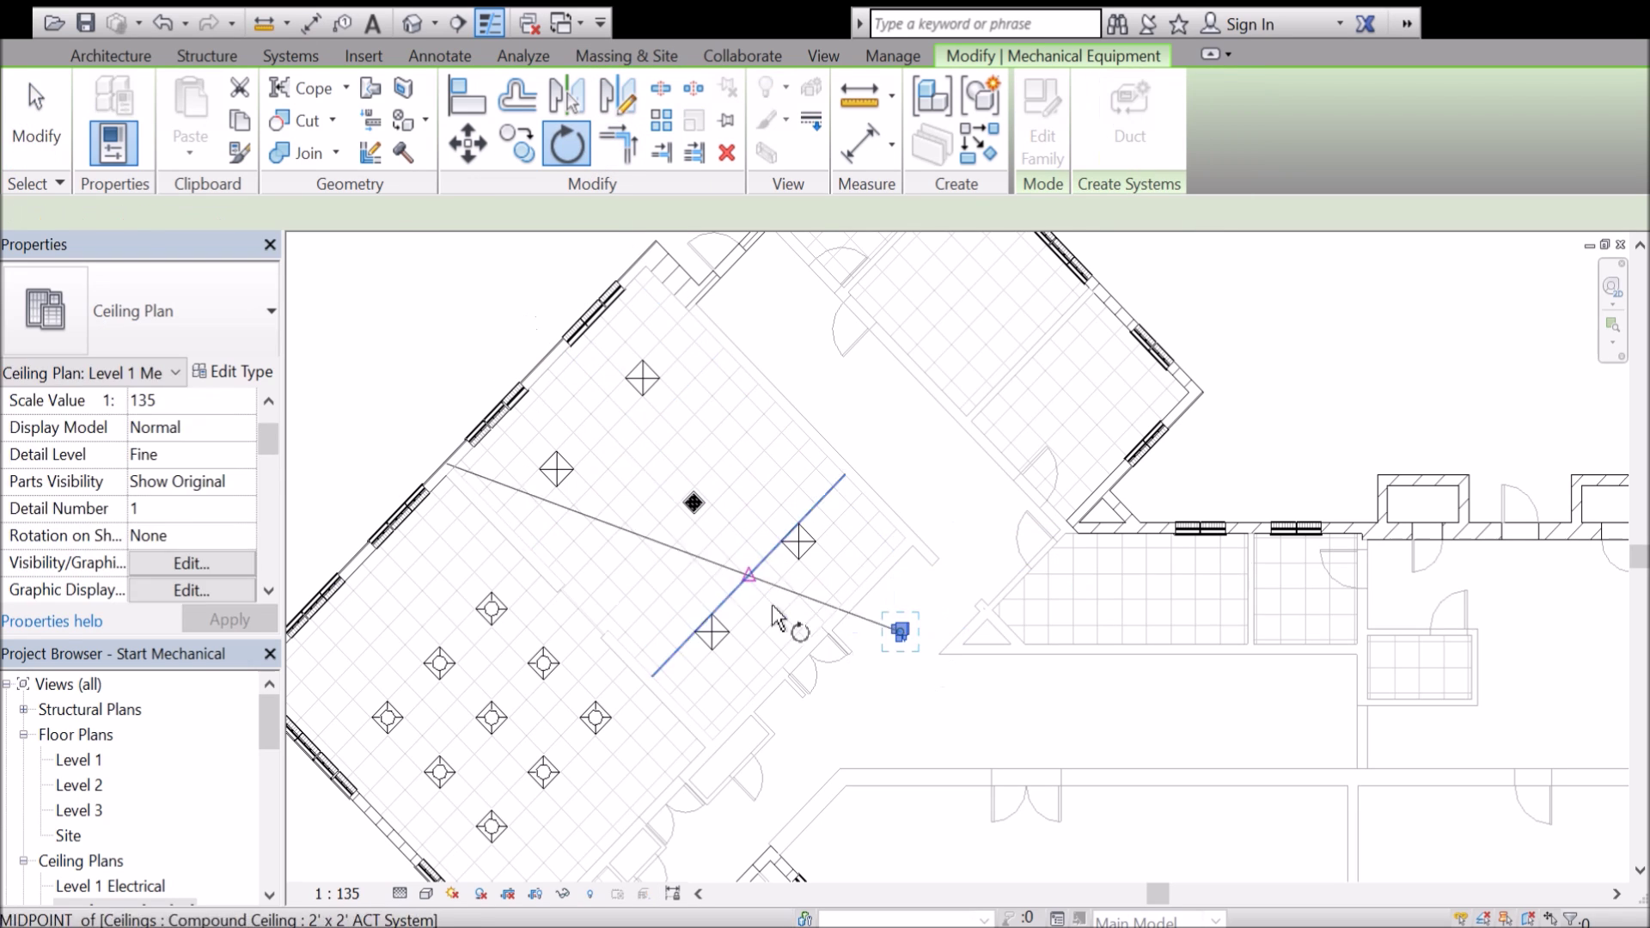
pyautogui.click(878, 605)
pyautogui.write('45')
pyautogui.press('Return')
pyautogui.press('Escape')
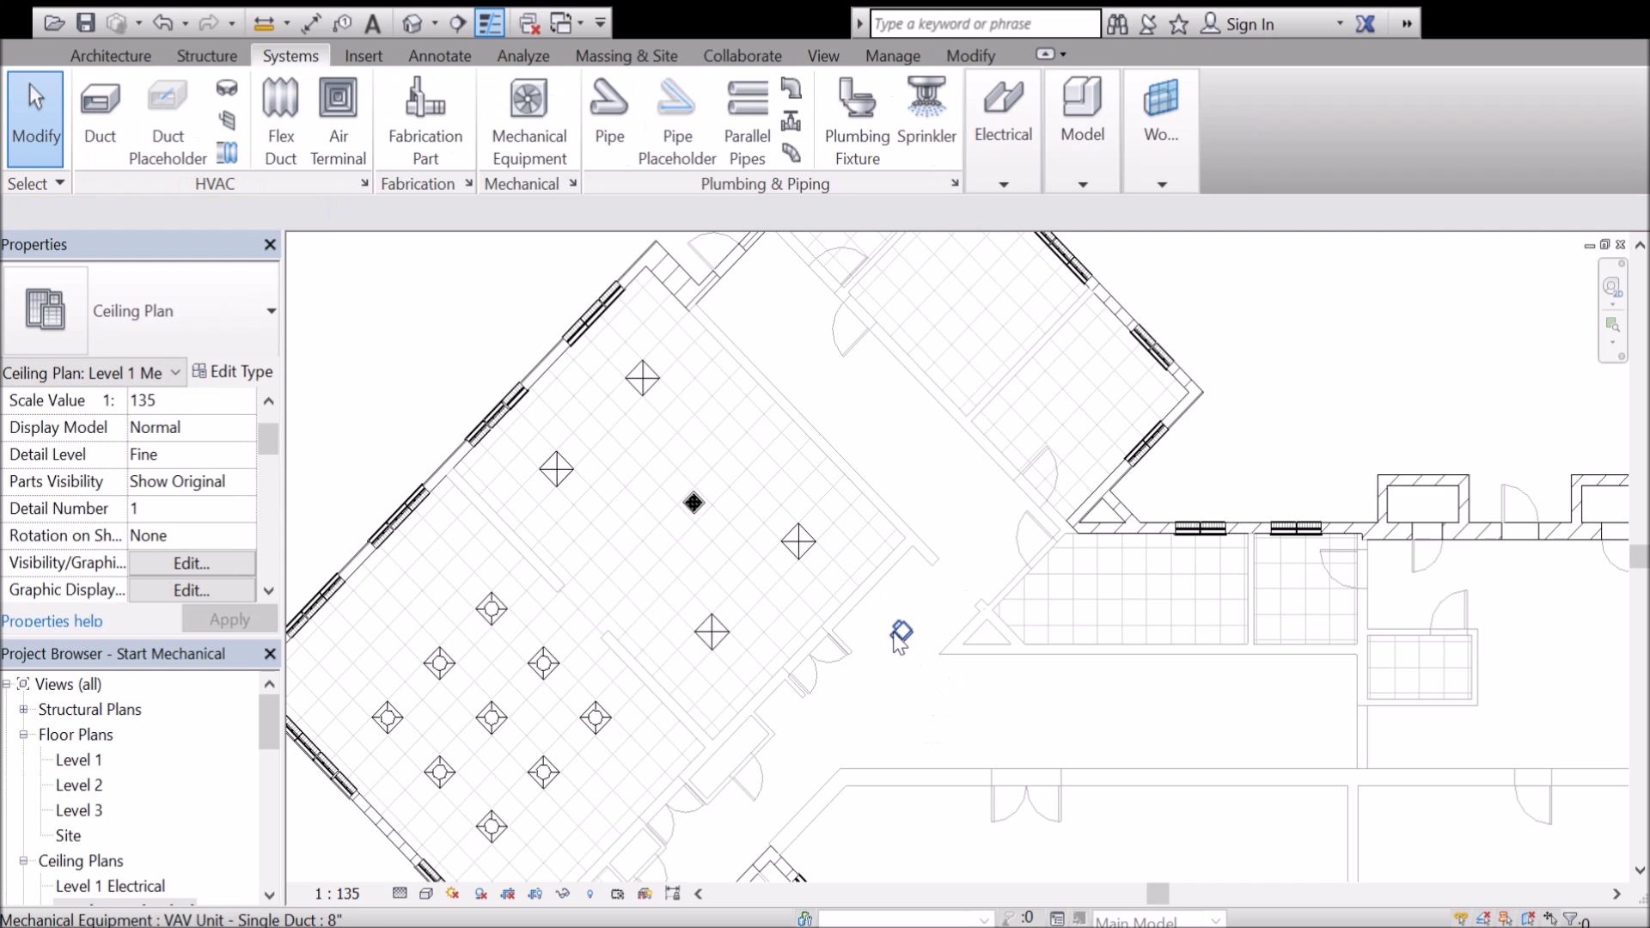
# Move the VAV unit slightly within the corridor, closer to the room's double doors.
pyautogui.scroll(3, 894, 662)
pyautogui.moveTo(913, 599); pyautogui.dragTo(860, 679)
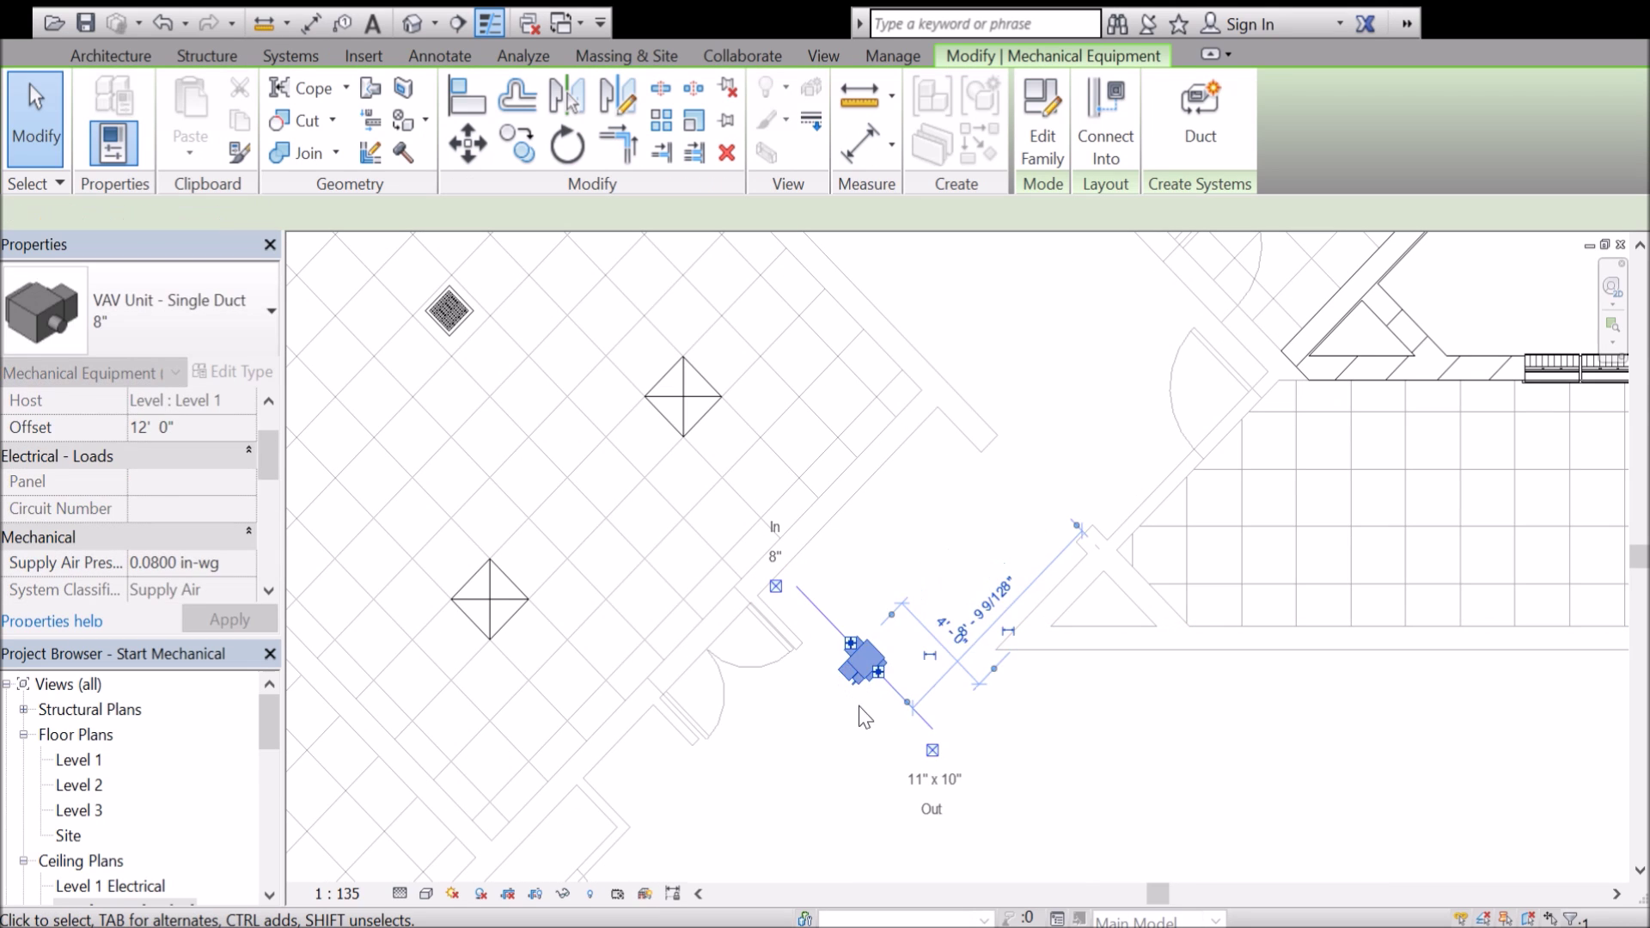
pyautogui.press('Escape')
pyautogui.scroll(-2, 920, 724)
pyautogui.scroll(-1, 920, 726)
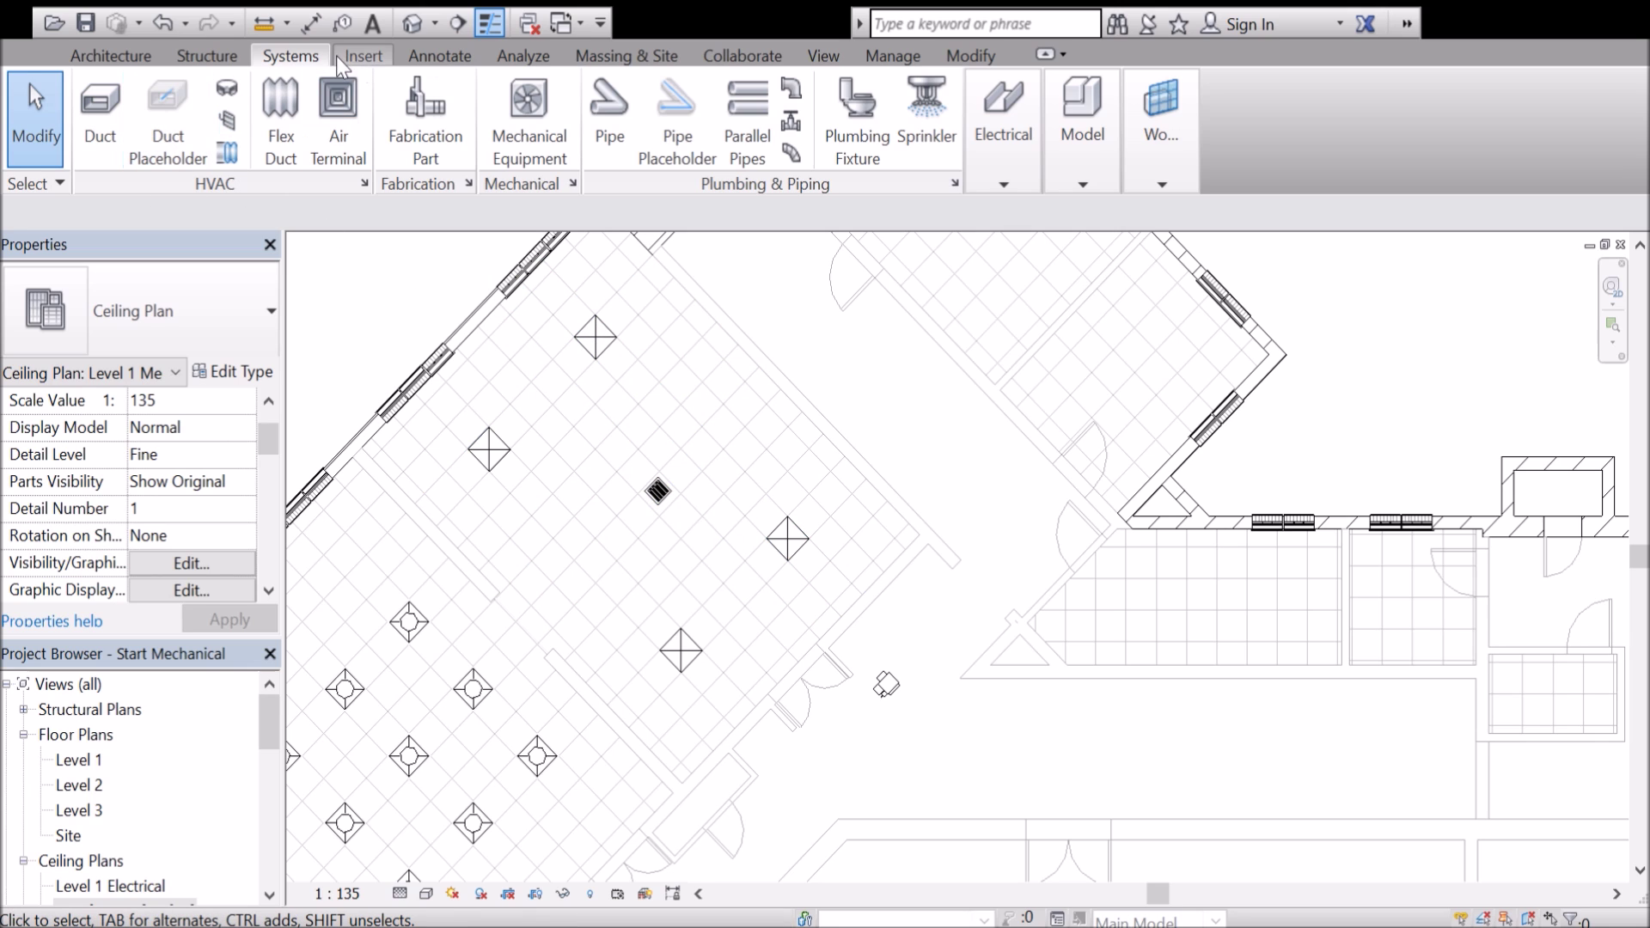
# Set the Duct tool to the default Round Duct type with a 6" diameter and a 12' 0" offset.
pyautogui.click(117, 128)
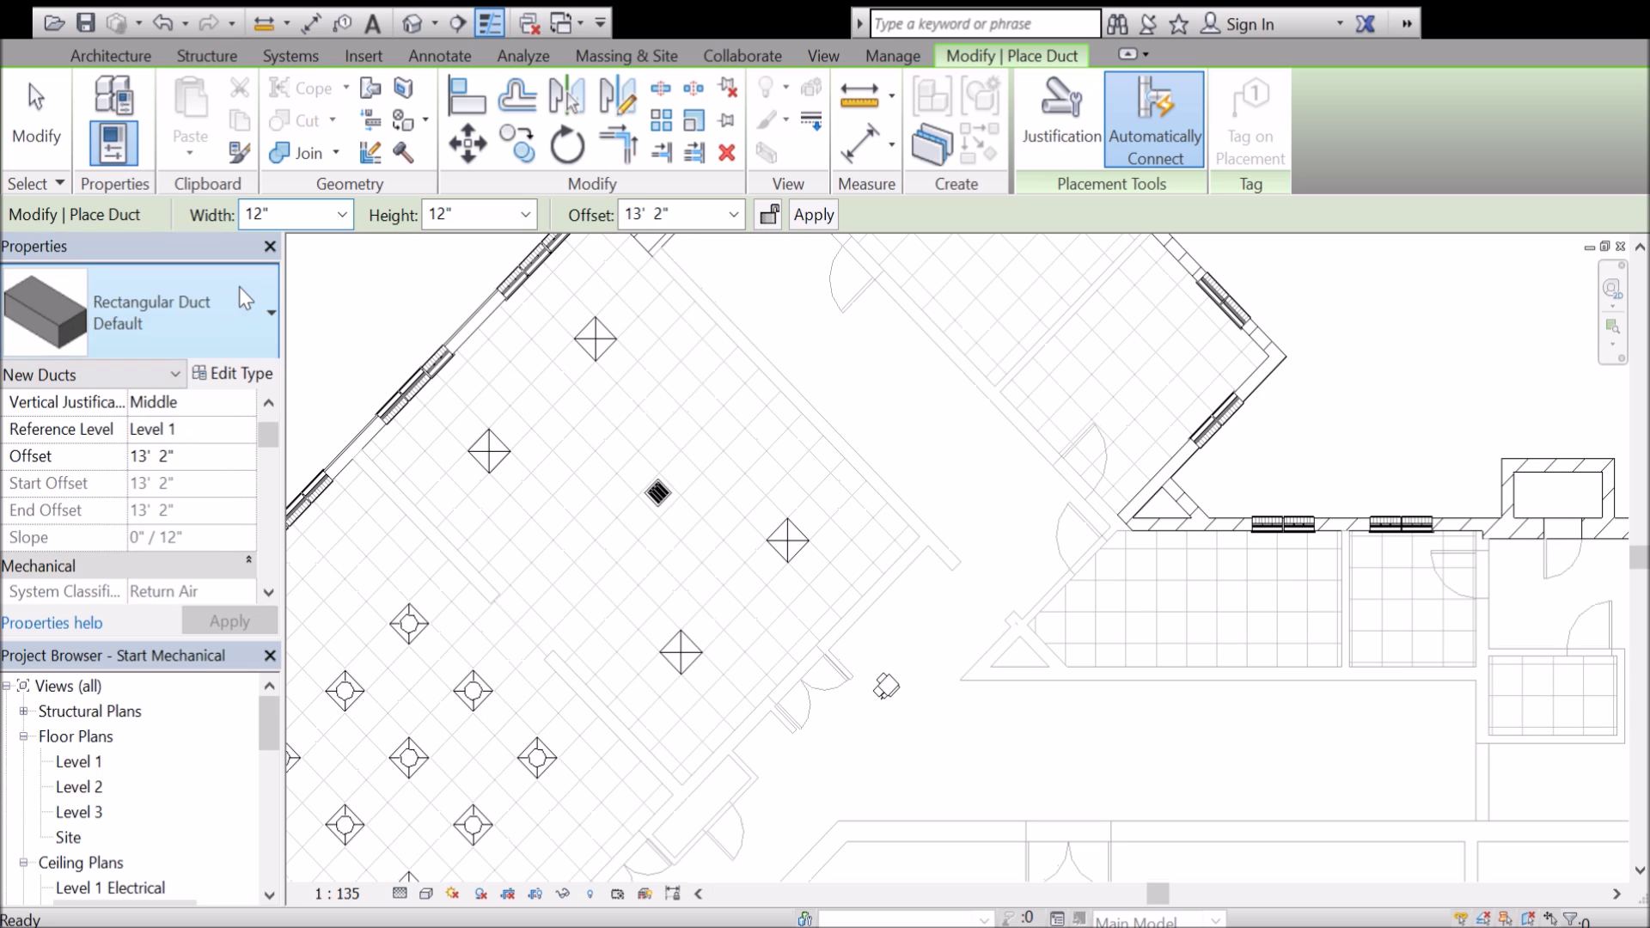
pyautogui.click(127, 348)
pyautogui.click(120, 504)
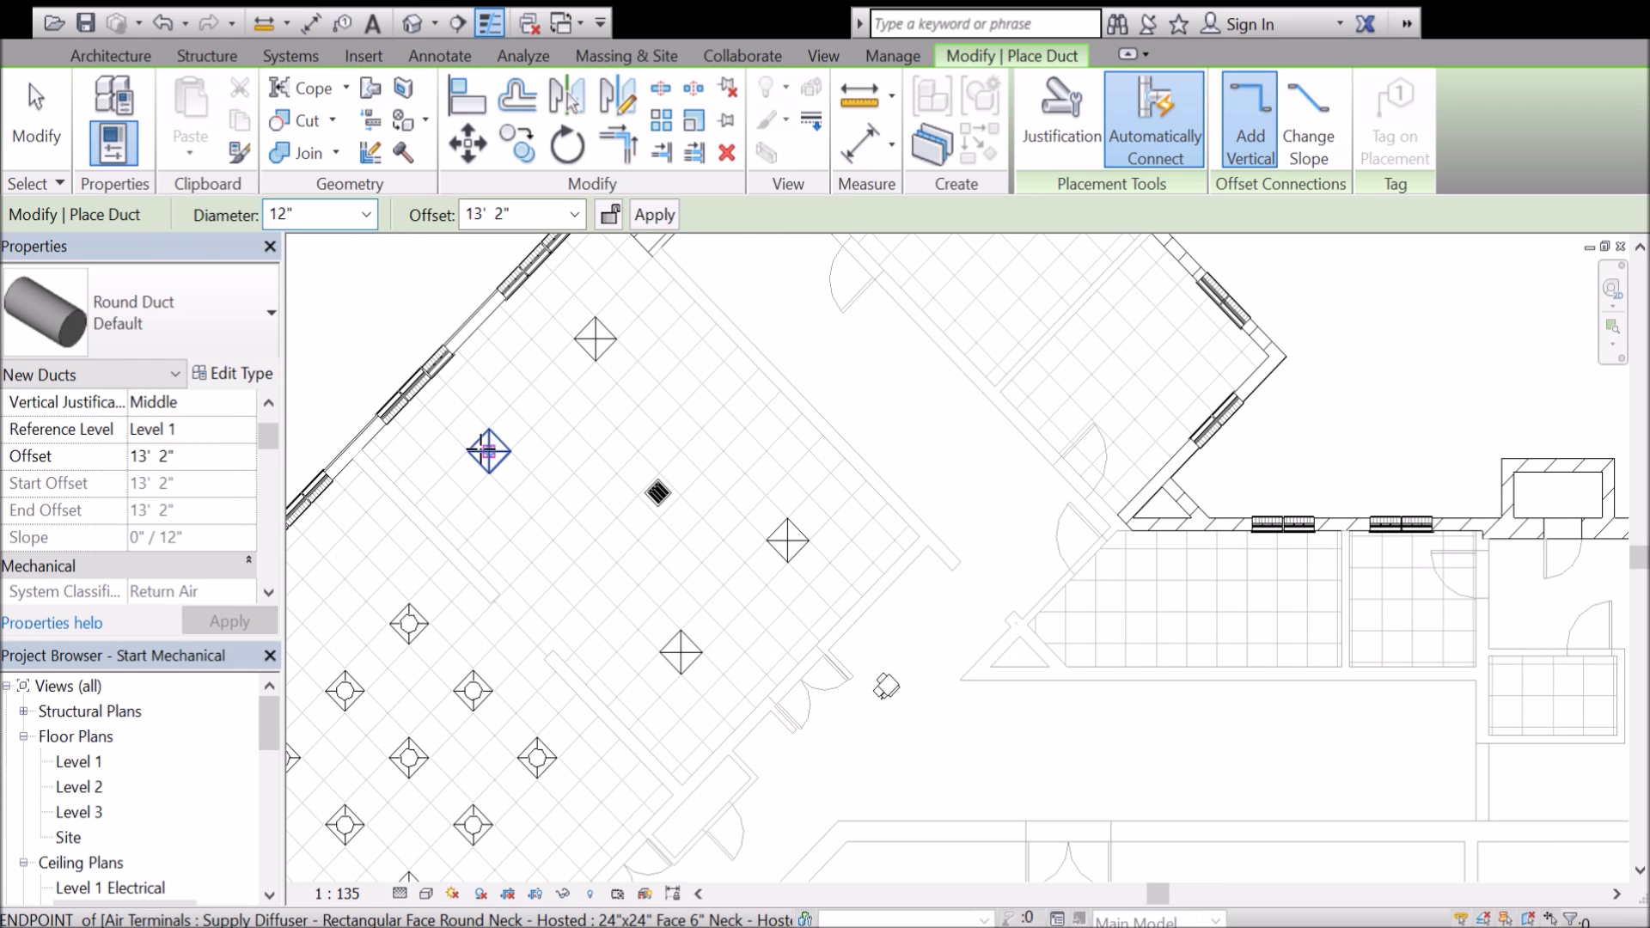
pyautogui.click(489, 450)
pyautogui.press('Escape')
pyautogui.click(368, 216)
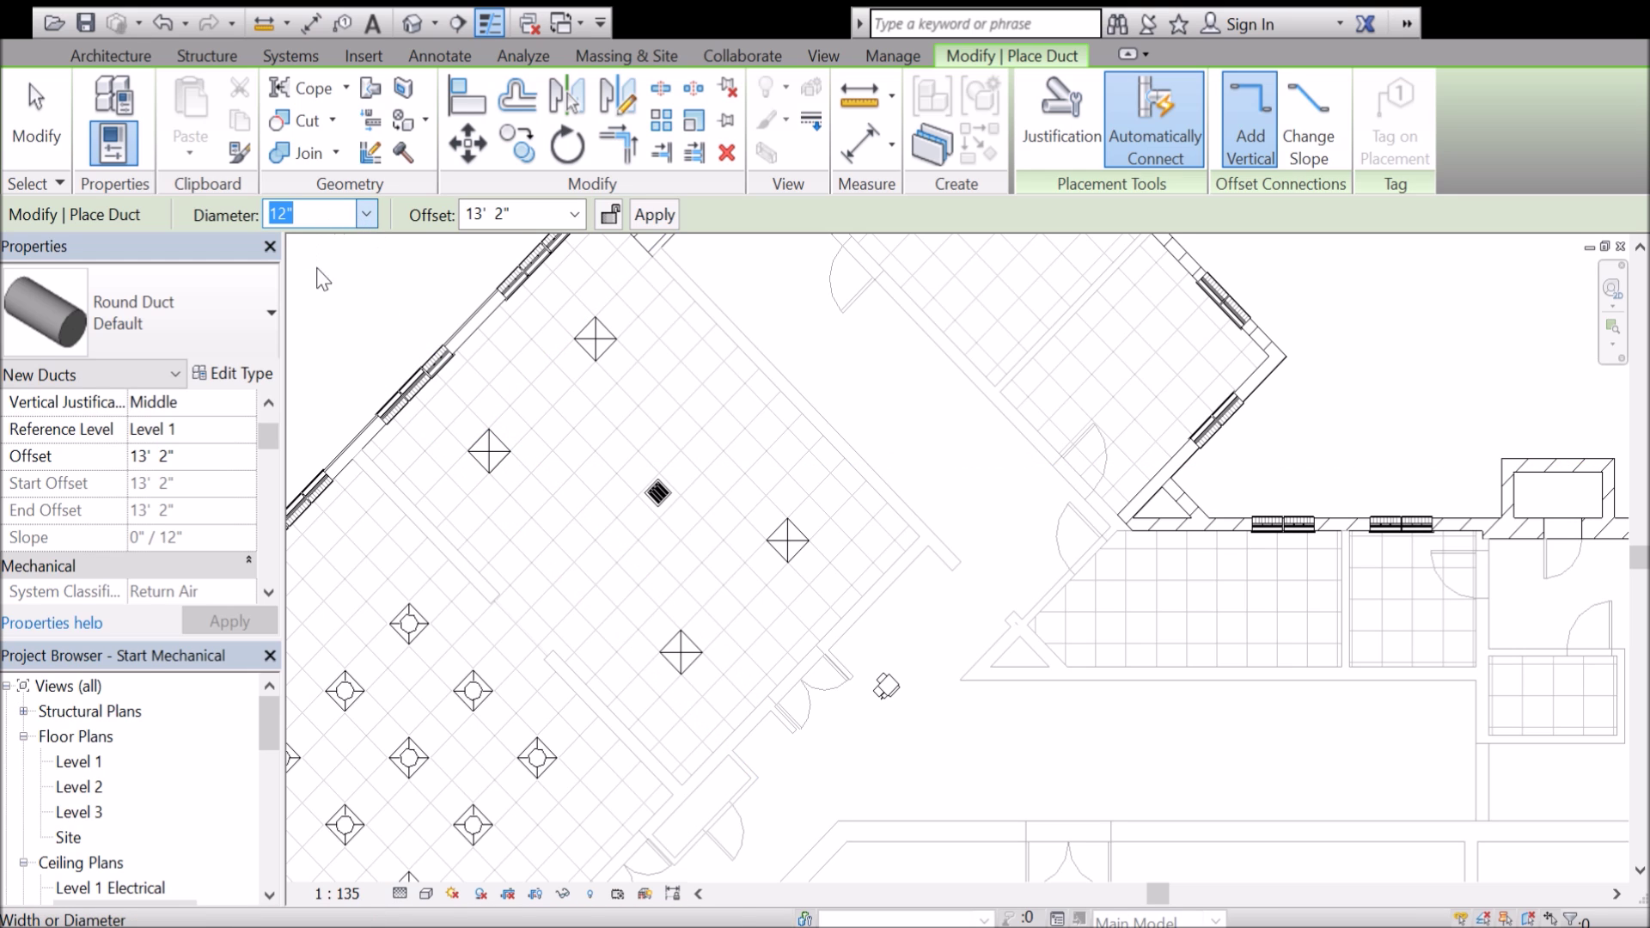
pyautogui.write('6')
pyautogui.press('Return')
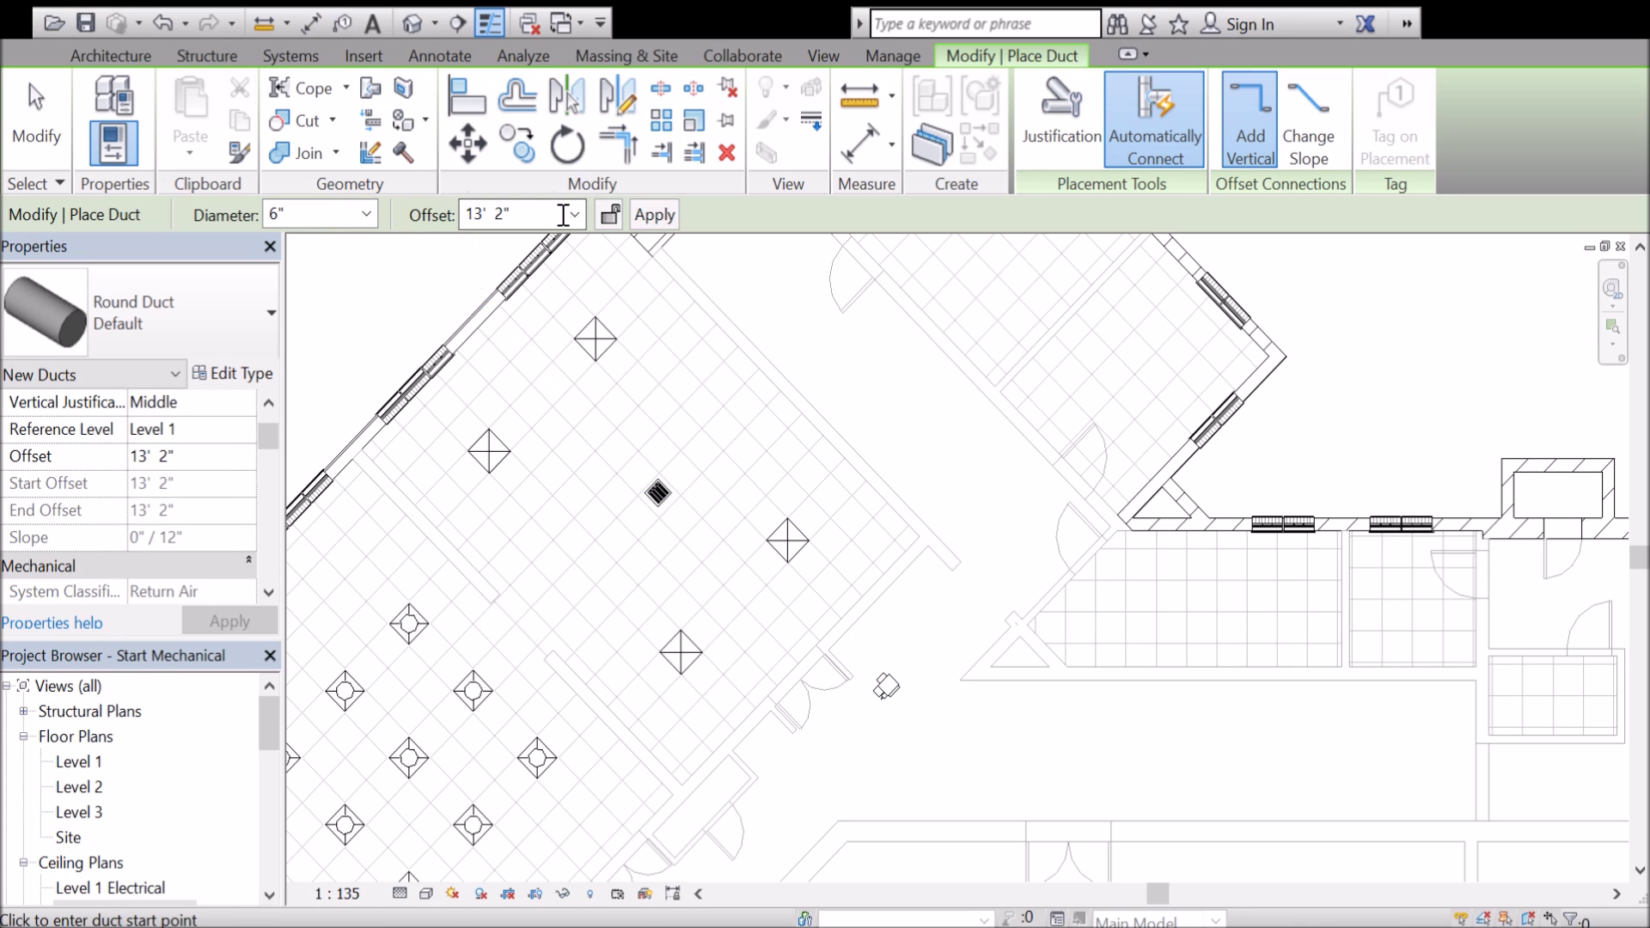
pyautogui.click(498, 214)
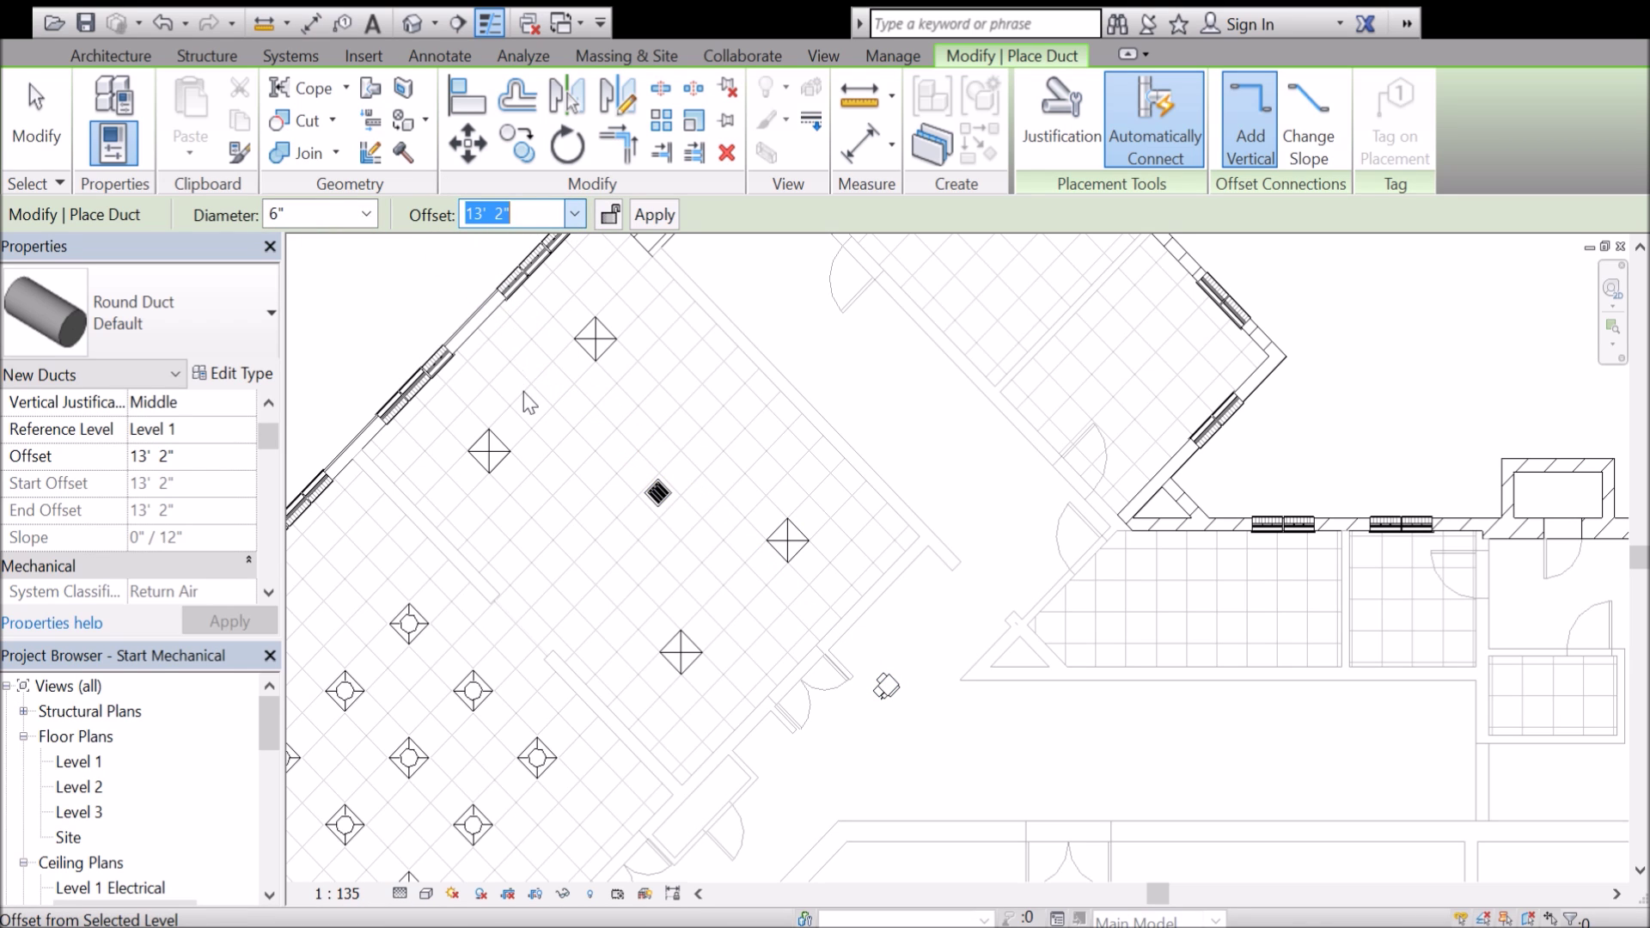
pyautogui.write('12')
pyautogui.press('Return')
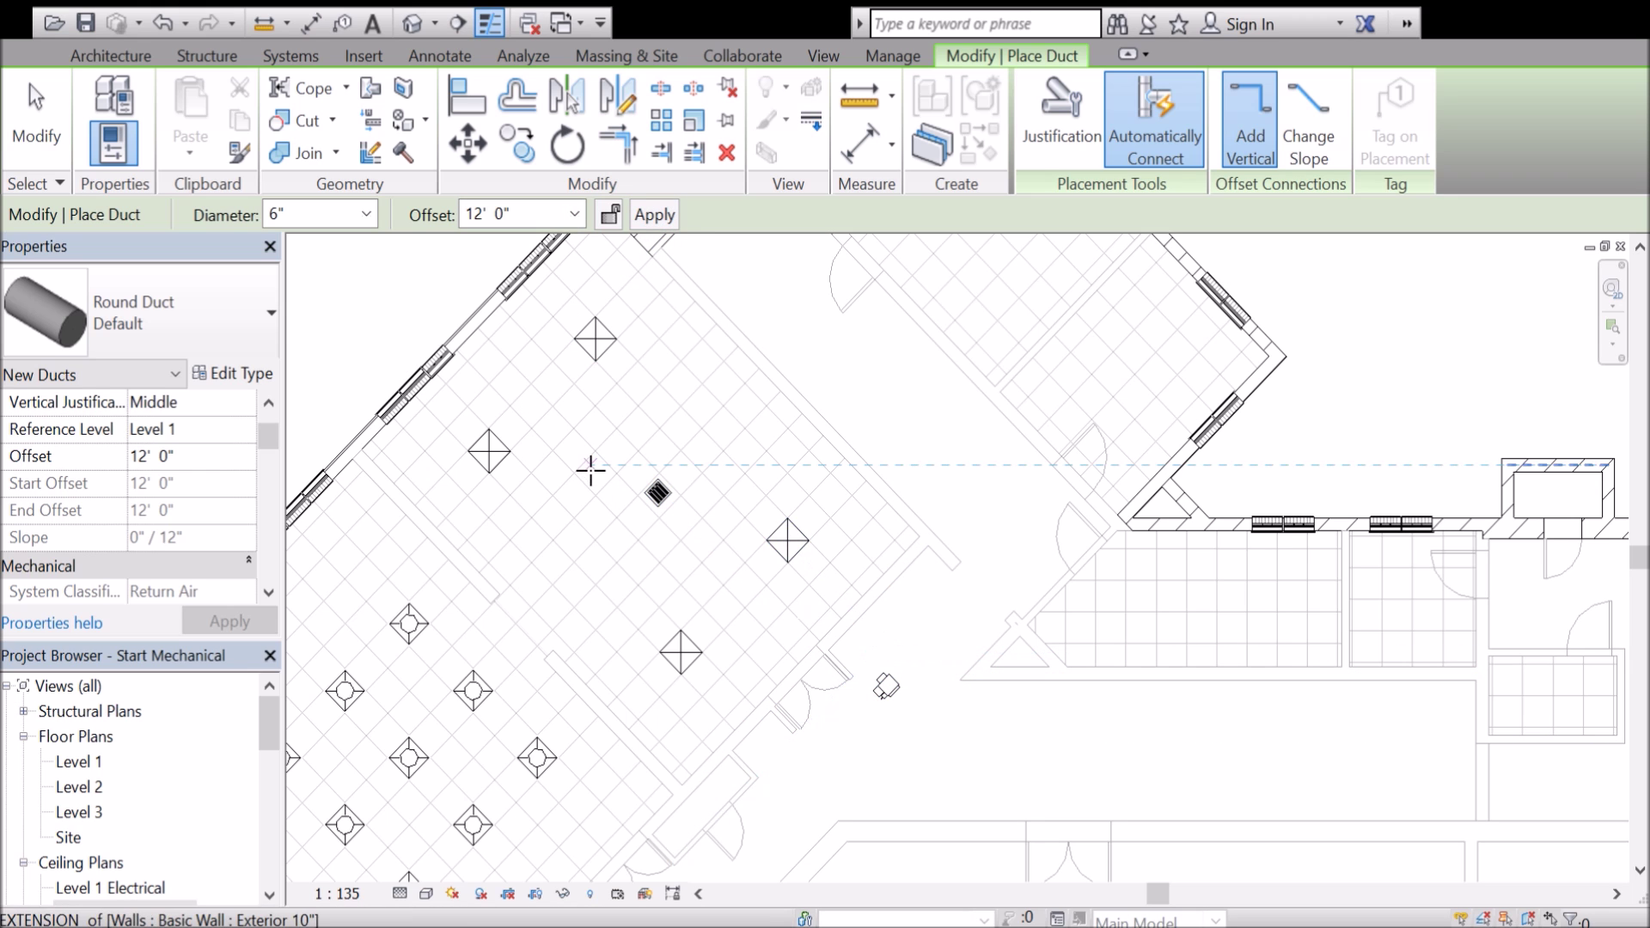
# Draw a round duct segment about 2'-6" long between the two supply diffusers nearest the exterior windows, parallel to the window wall.
pyautogui.scroll(2, 504, 435)
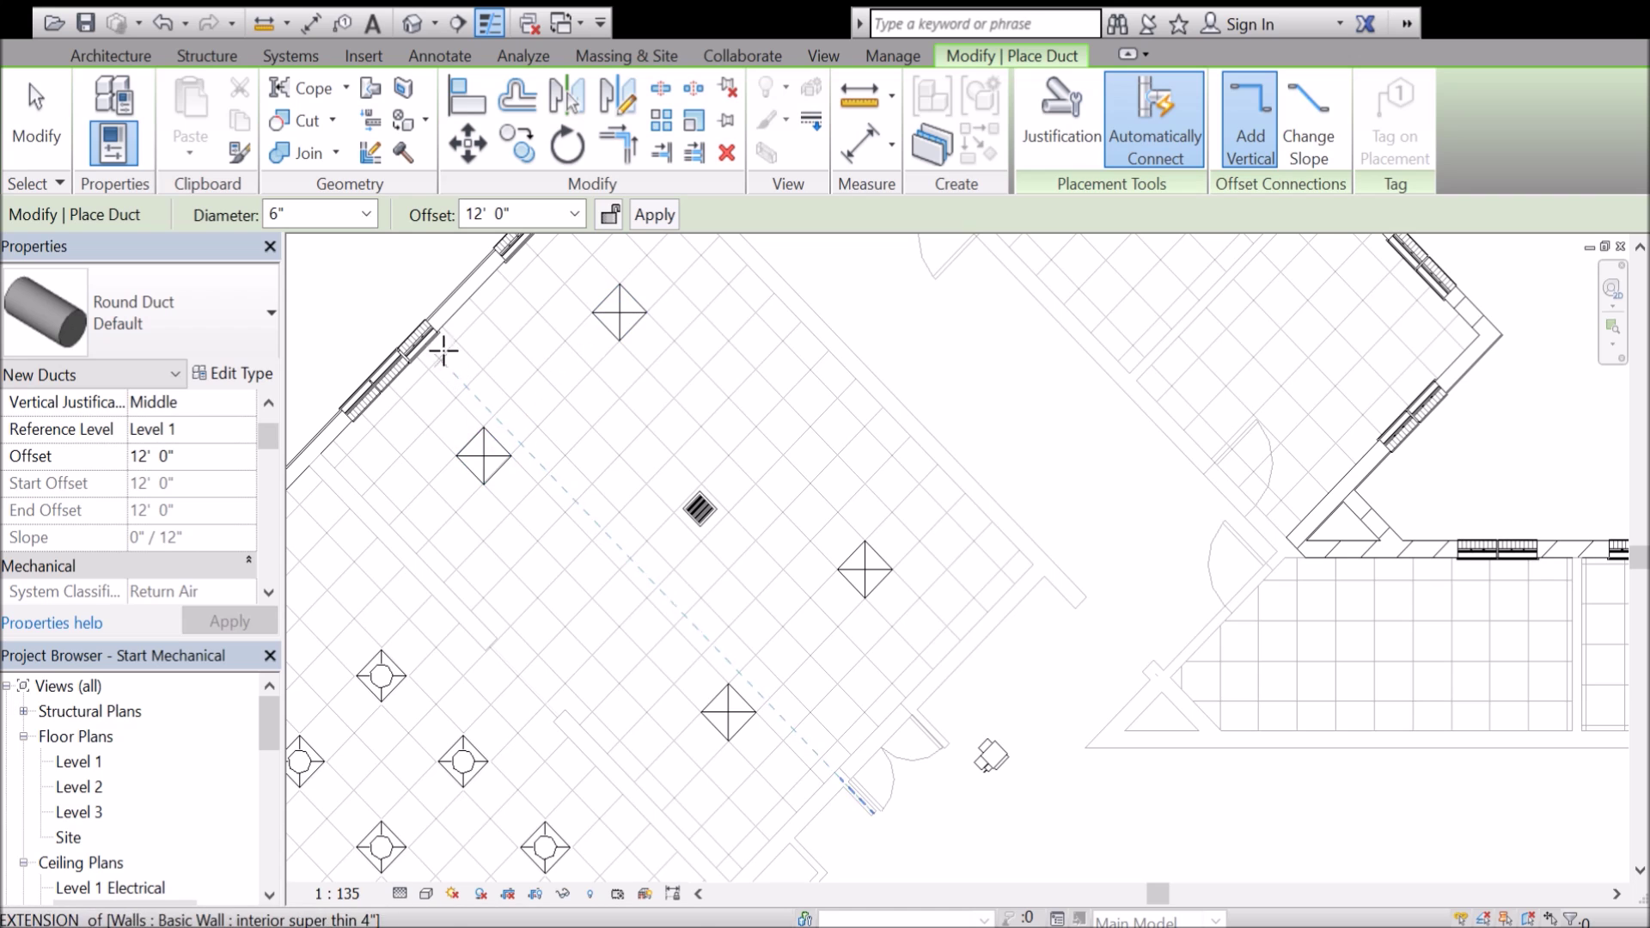
pyautogui.scroll(2, 444, 366)
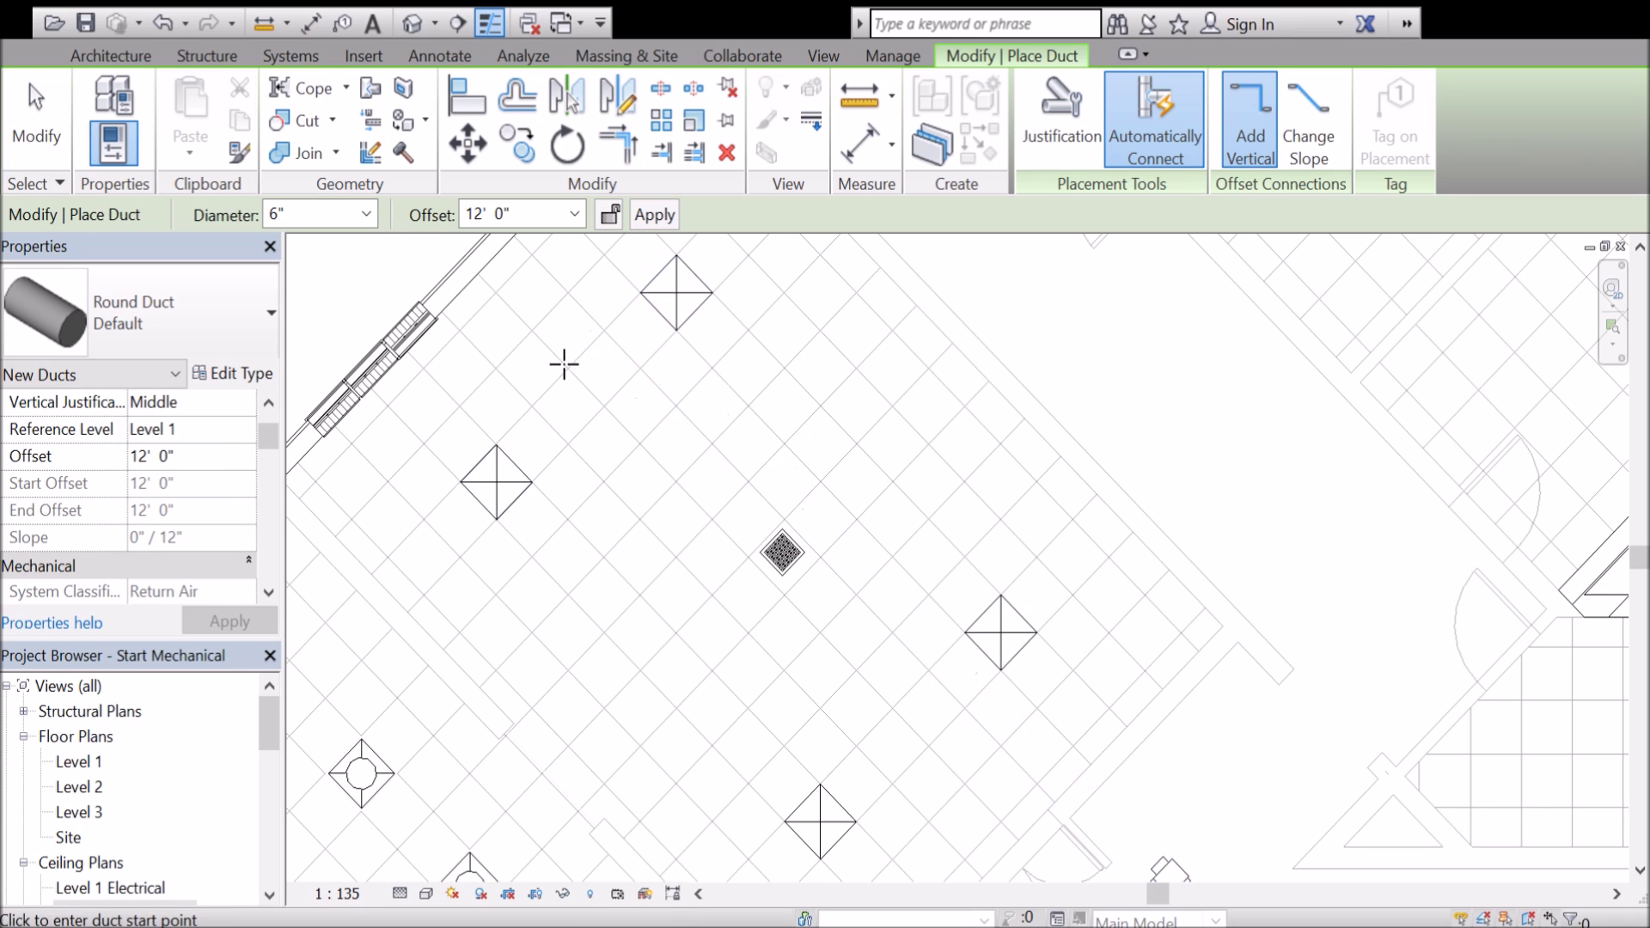
pyautogui.press('Escape')
pyautogui.press('Escape')
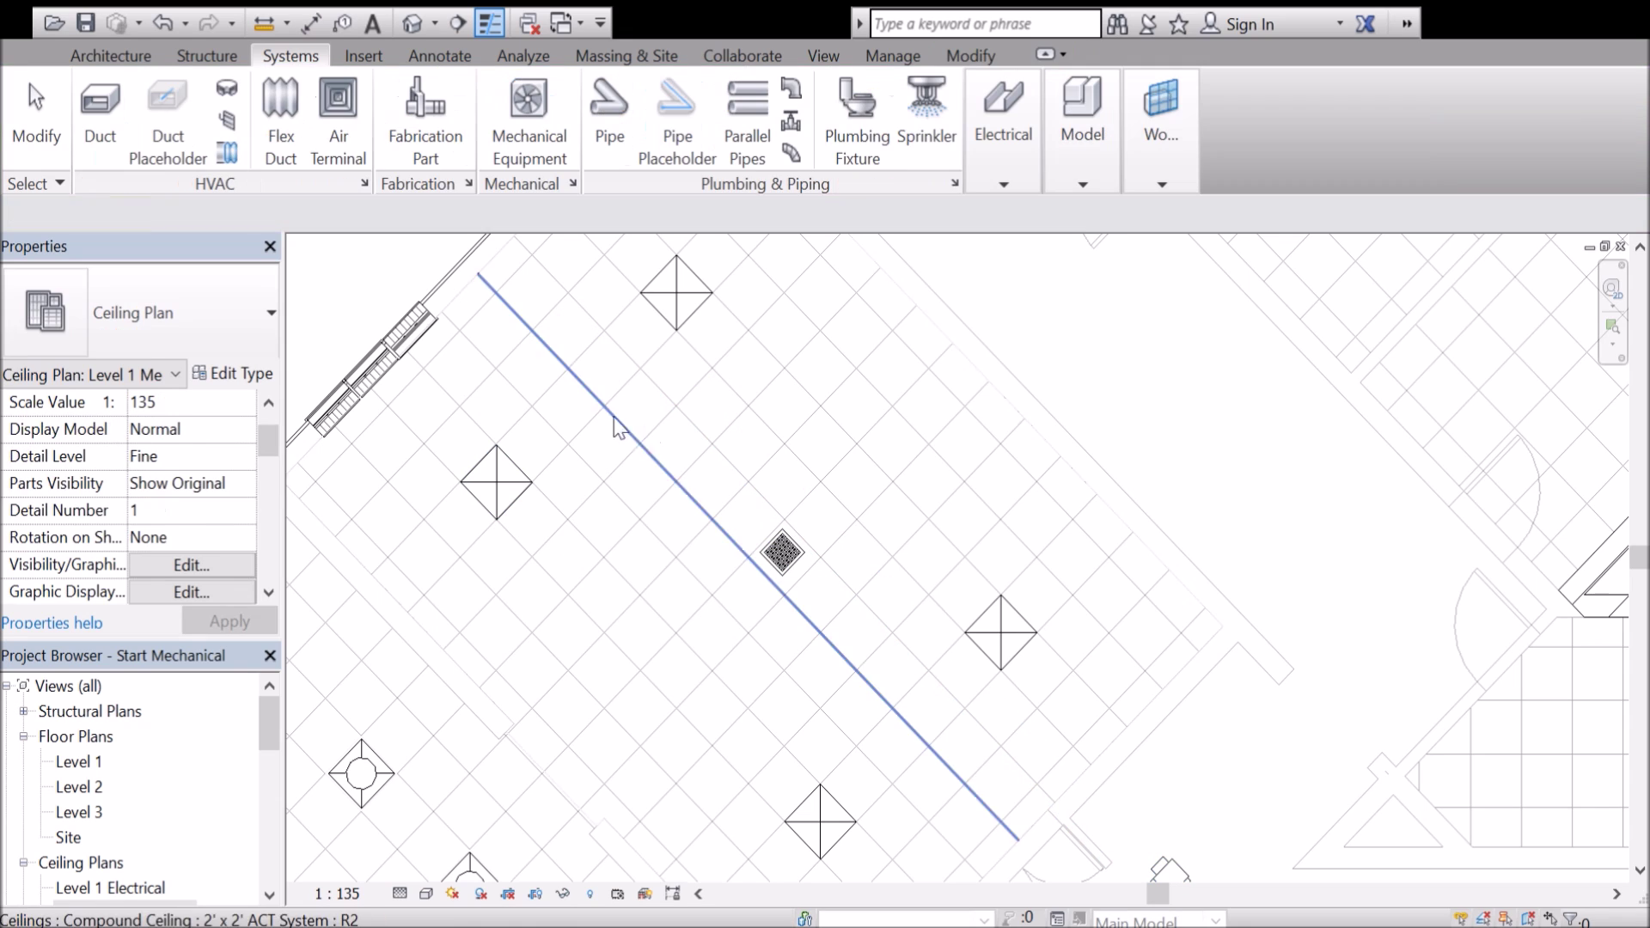
pyautogui.click(108, 106)
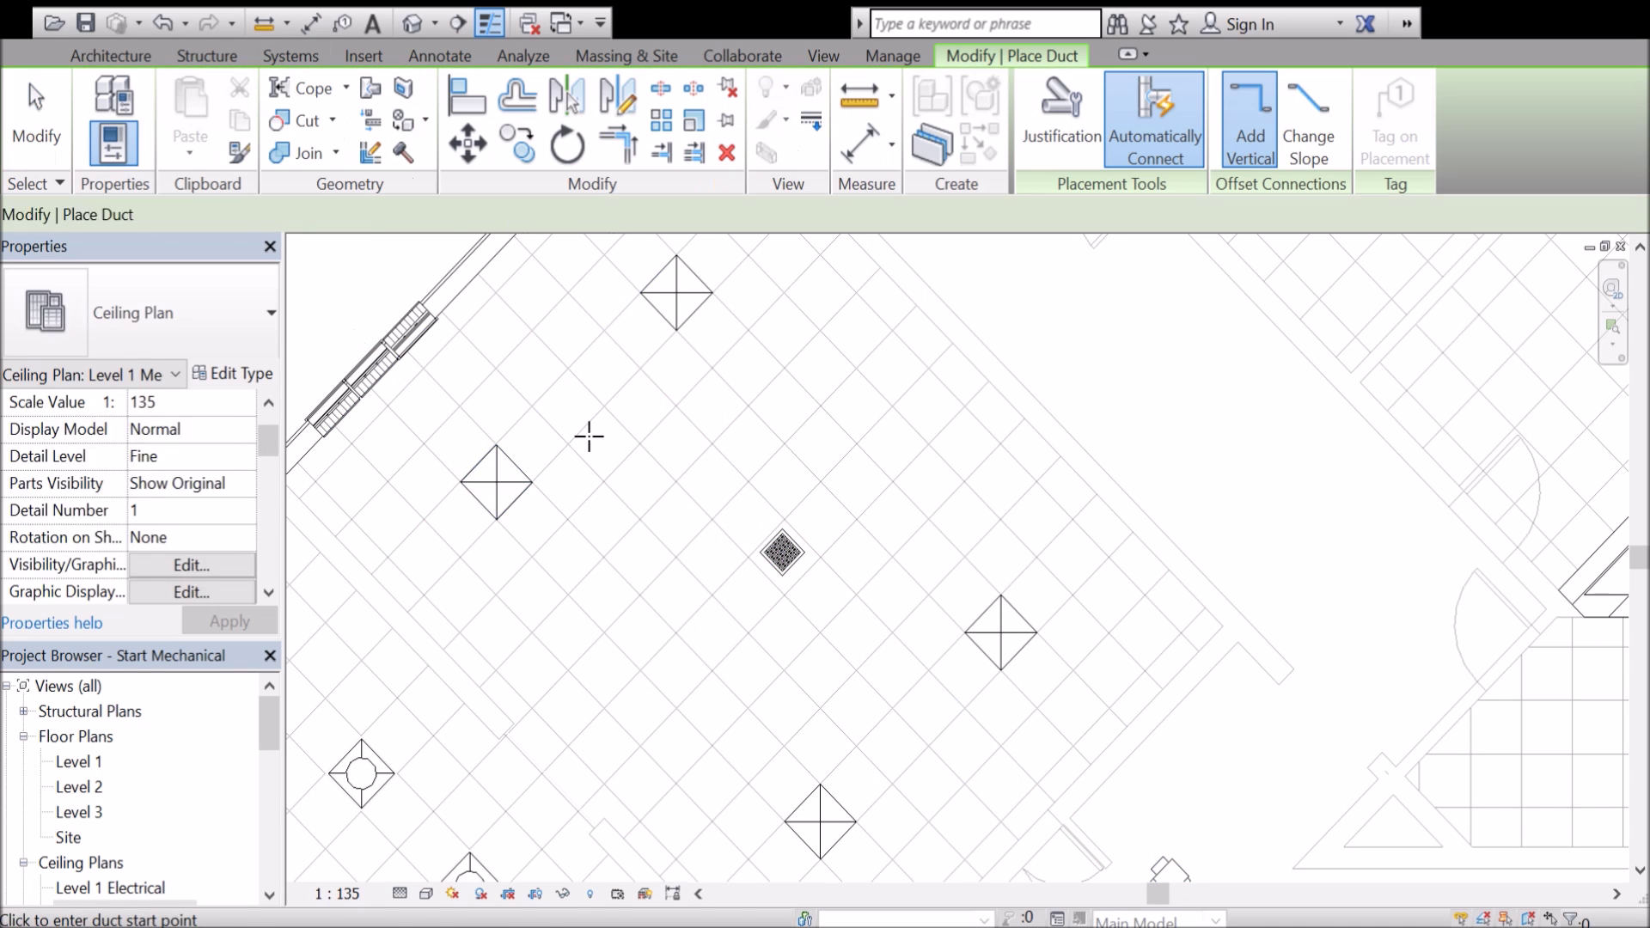
pyautogui.click(587, 390)
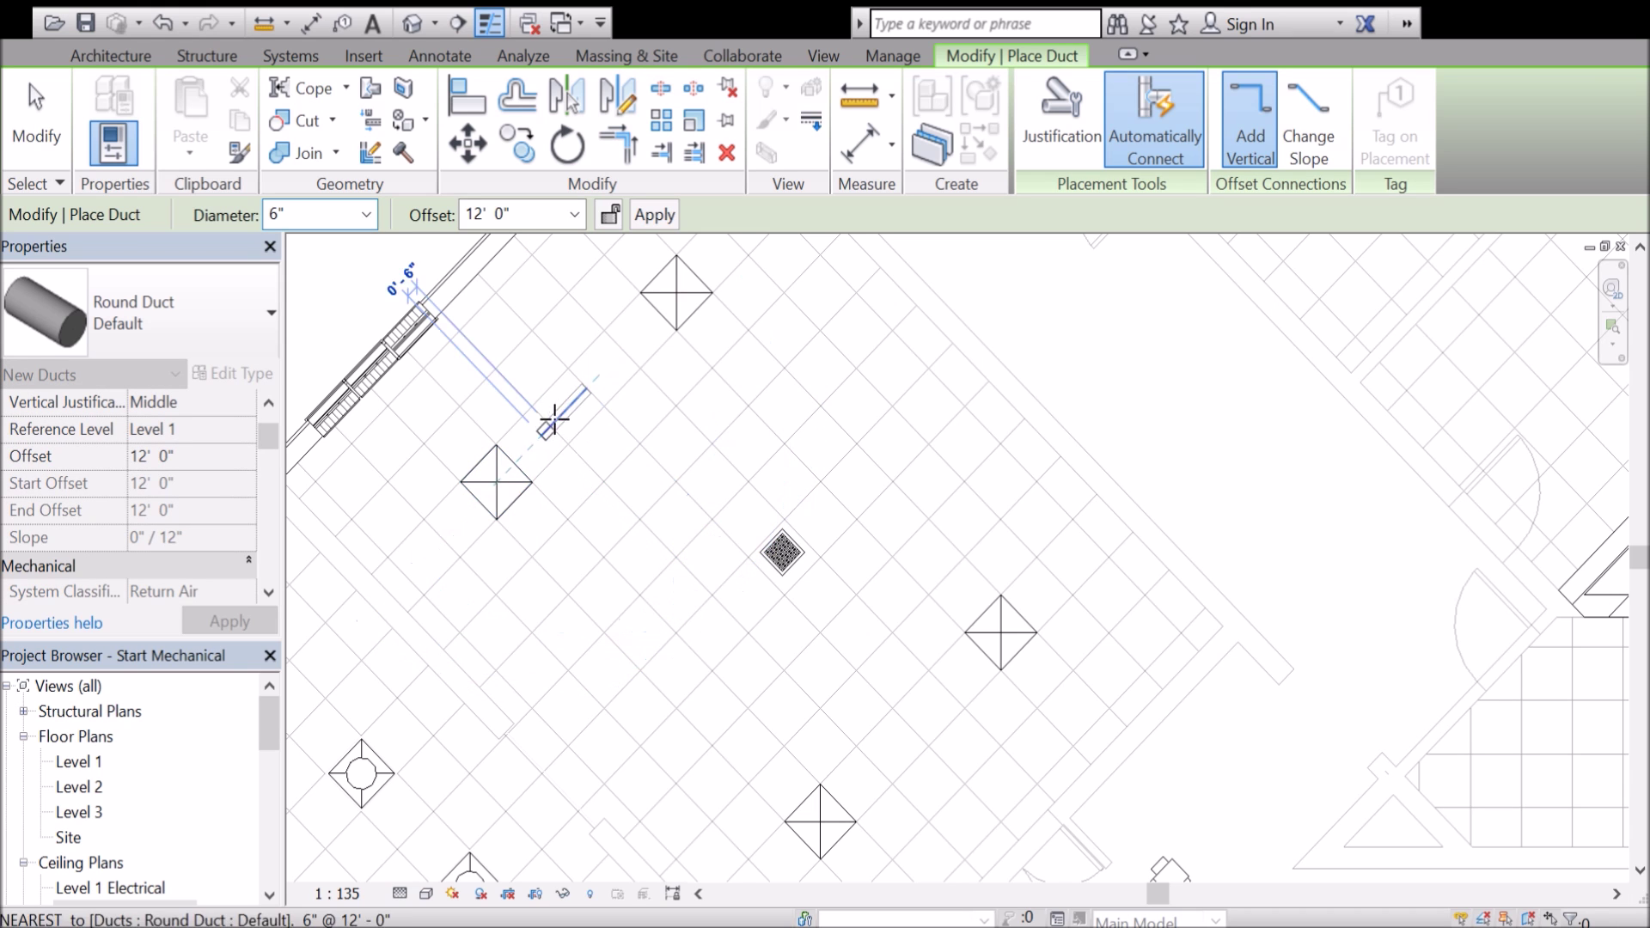
pyautogui.press('Escape')
pyautogui.press('Escape')
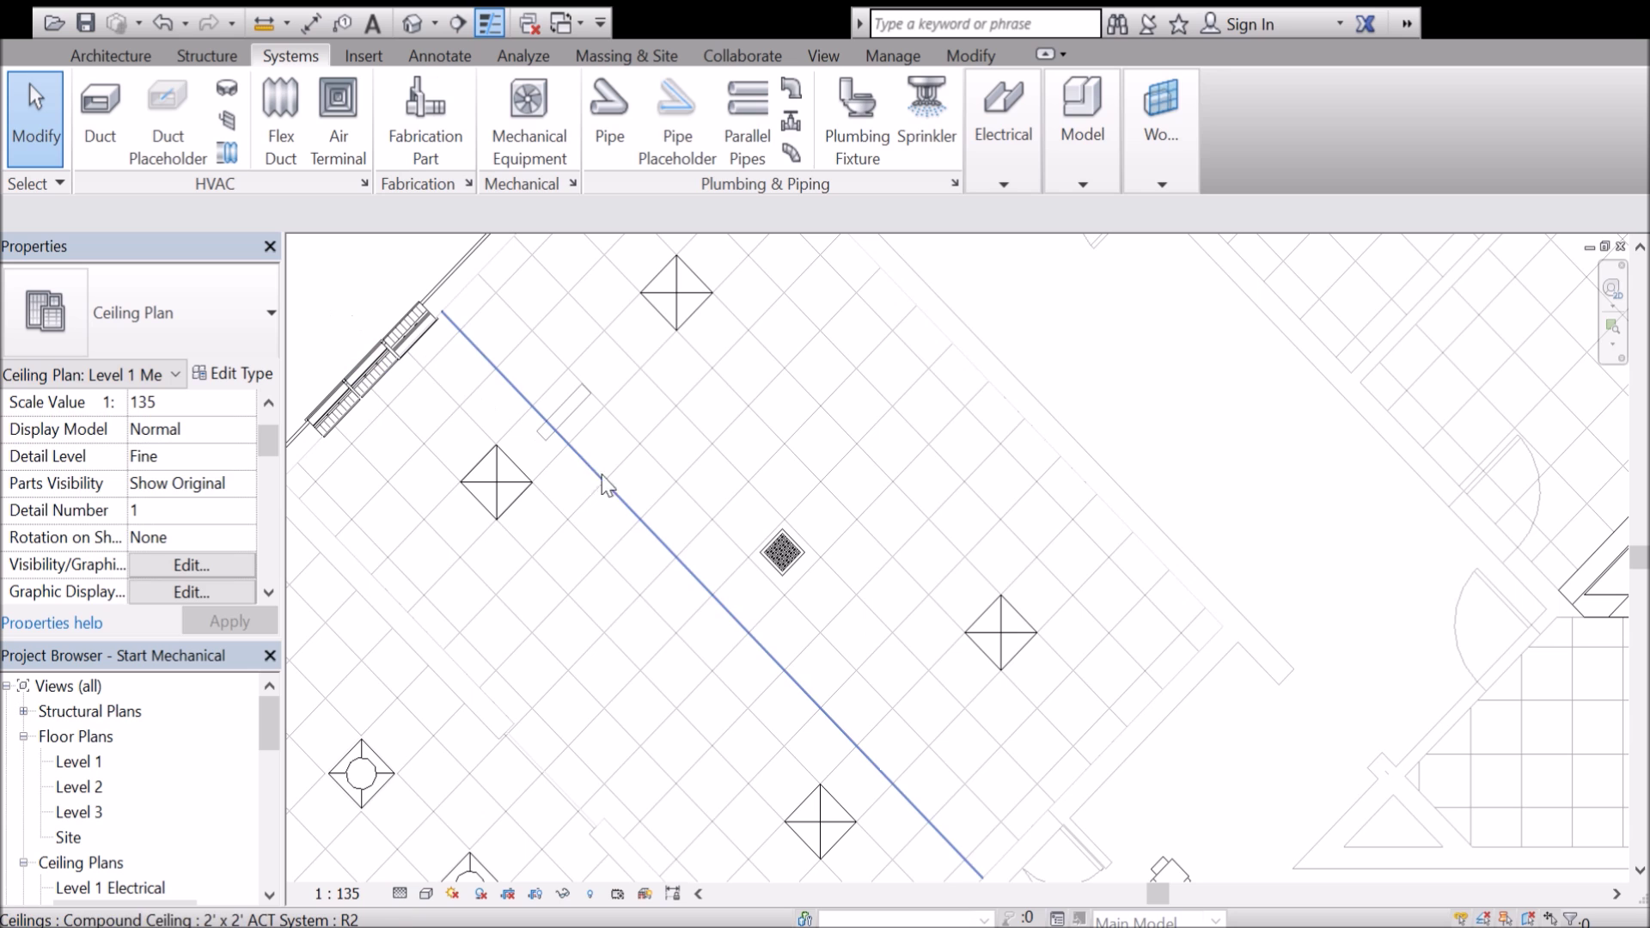
# Review the type properties of the short round duct segment.
pyautogui.click(581, 405)
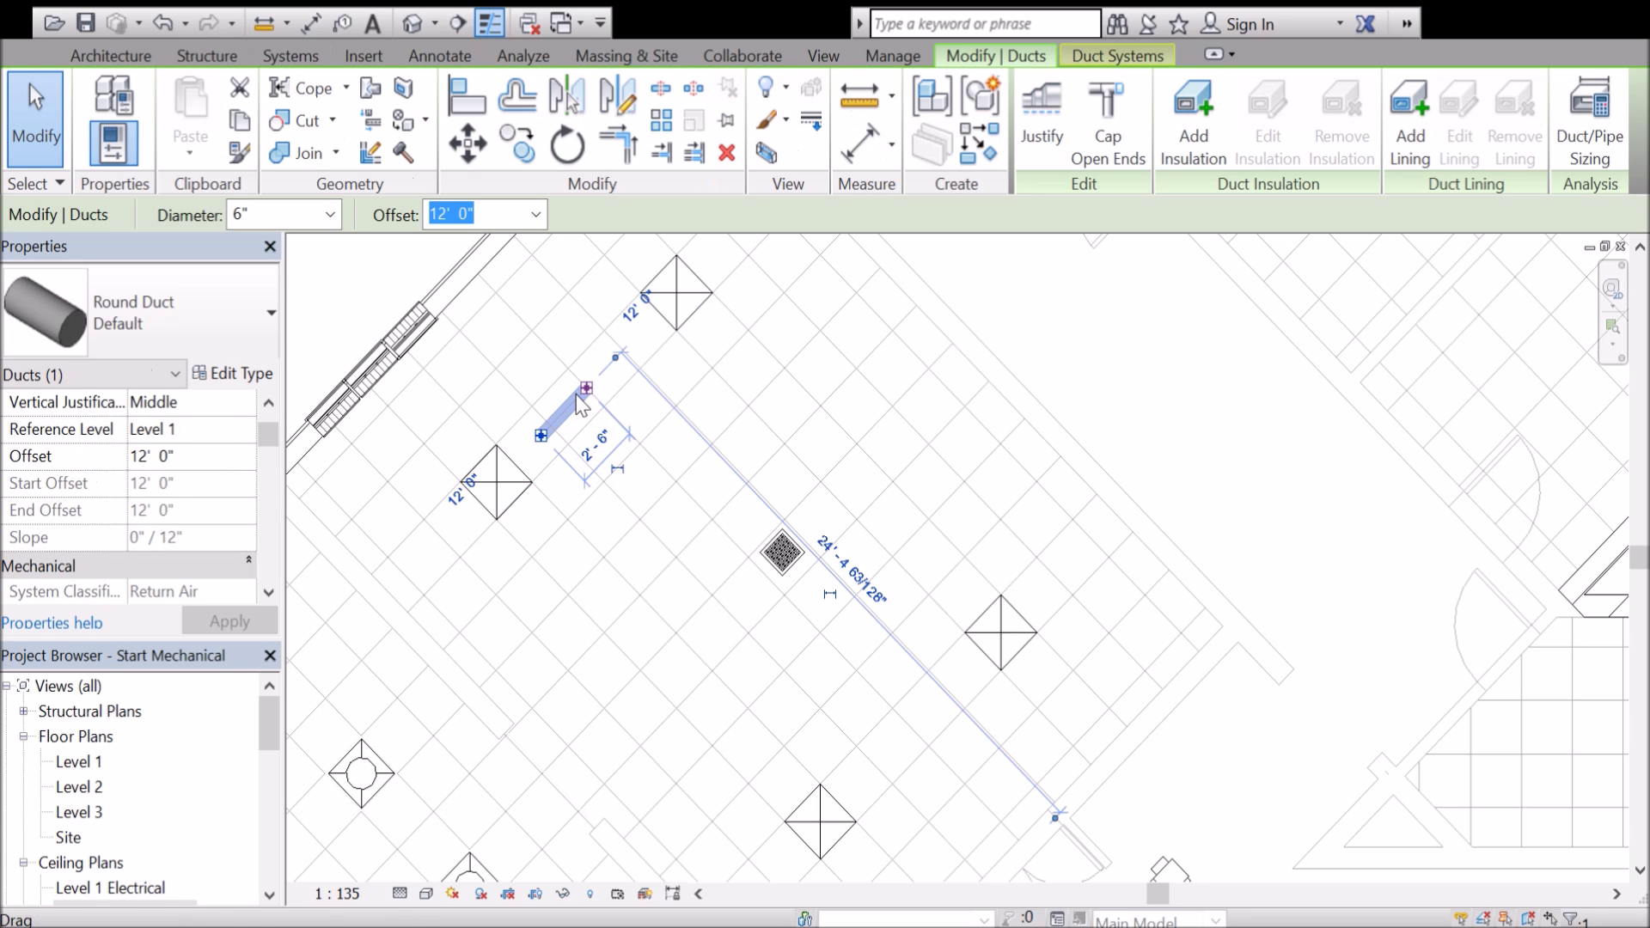
pyautogui.click(225, 378)
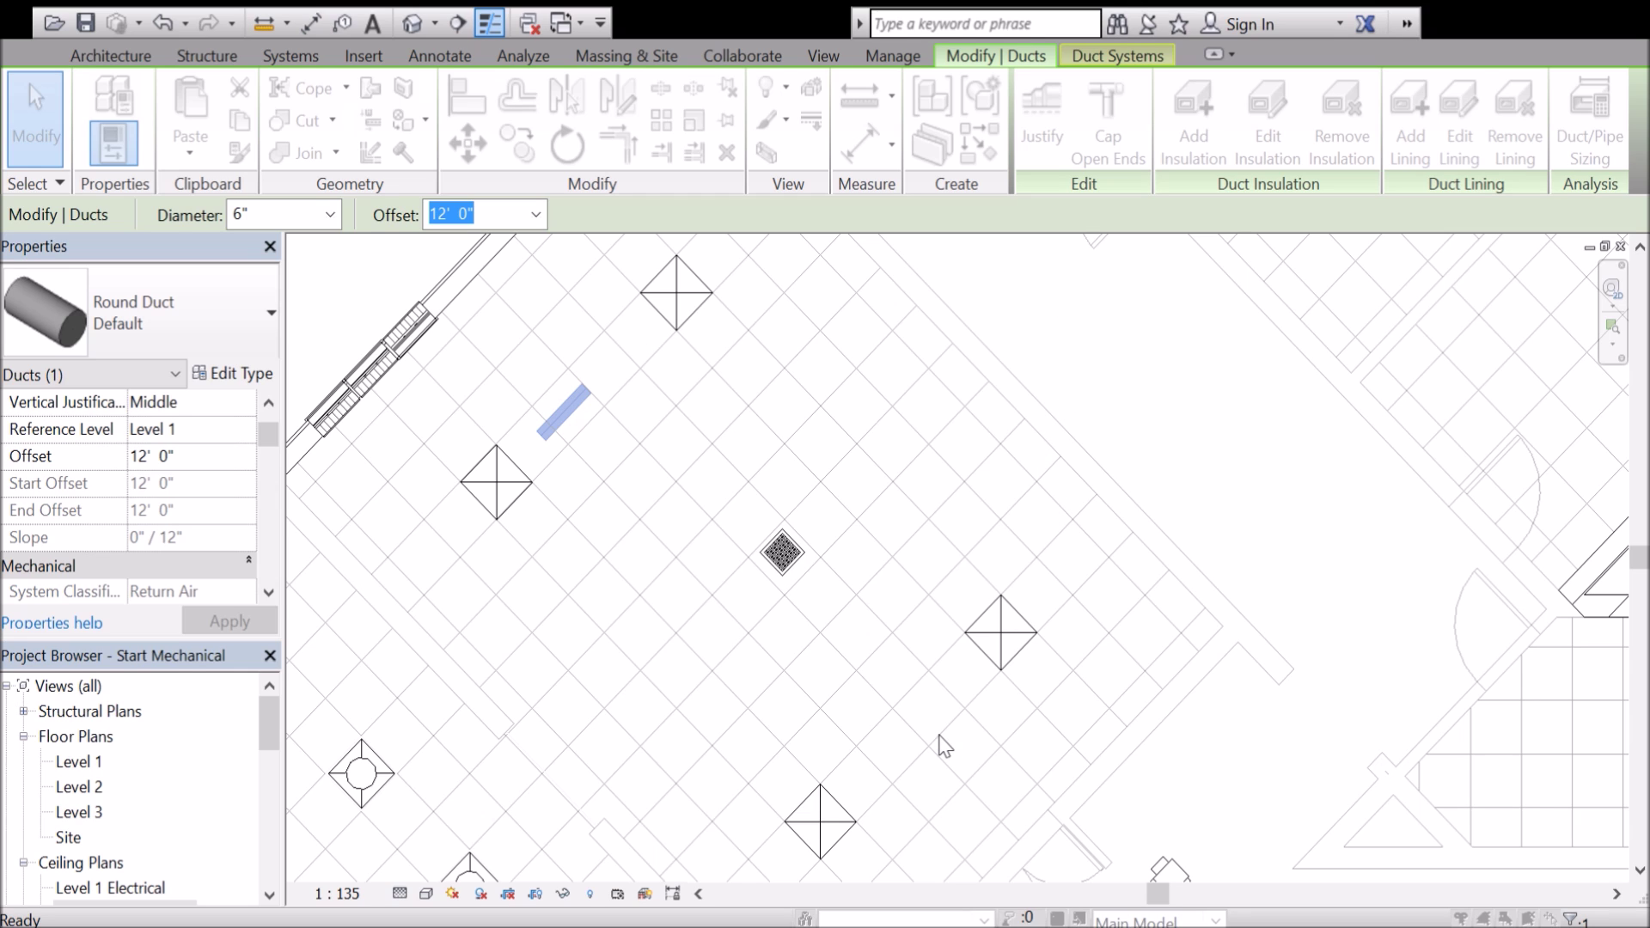
pyautogui.press('Escape')
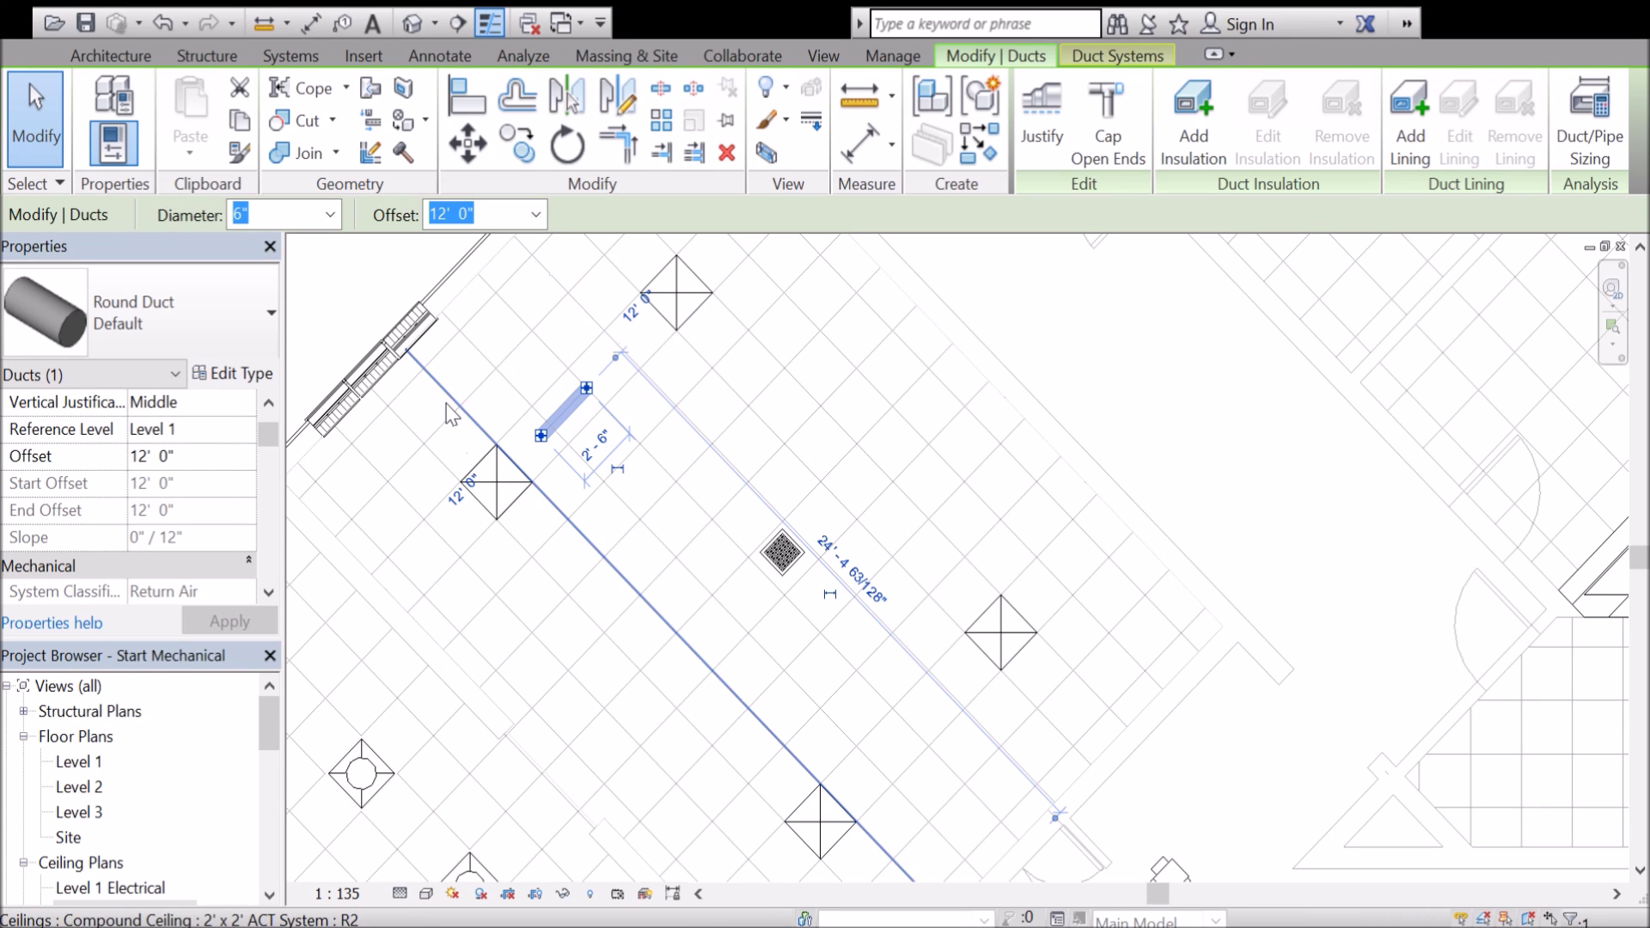
pyautogui.press('Escape')
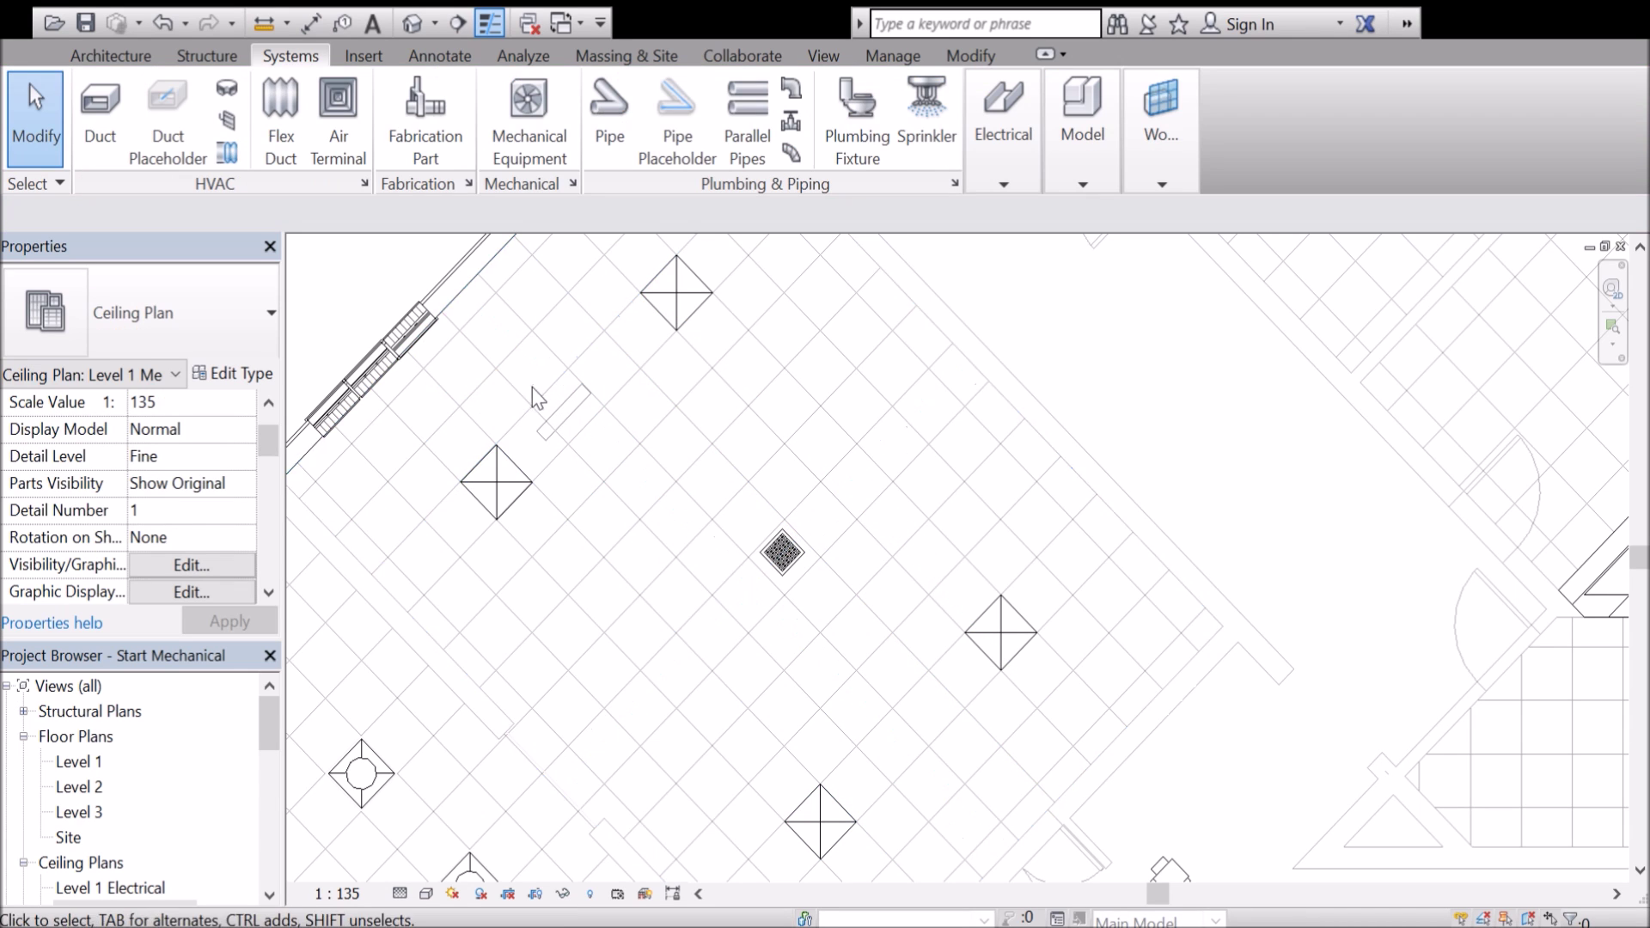
# Extend the near end of the short round duct to the centre of the adjacent supply diffuser to connect them.
pyautogui.scroll(2, 535, 391)
pyautogui.click(563, 425)
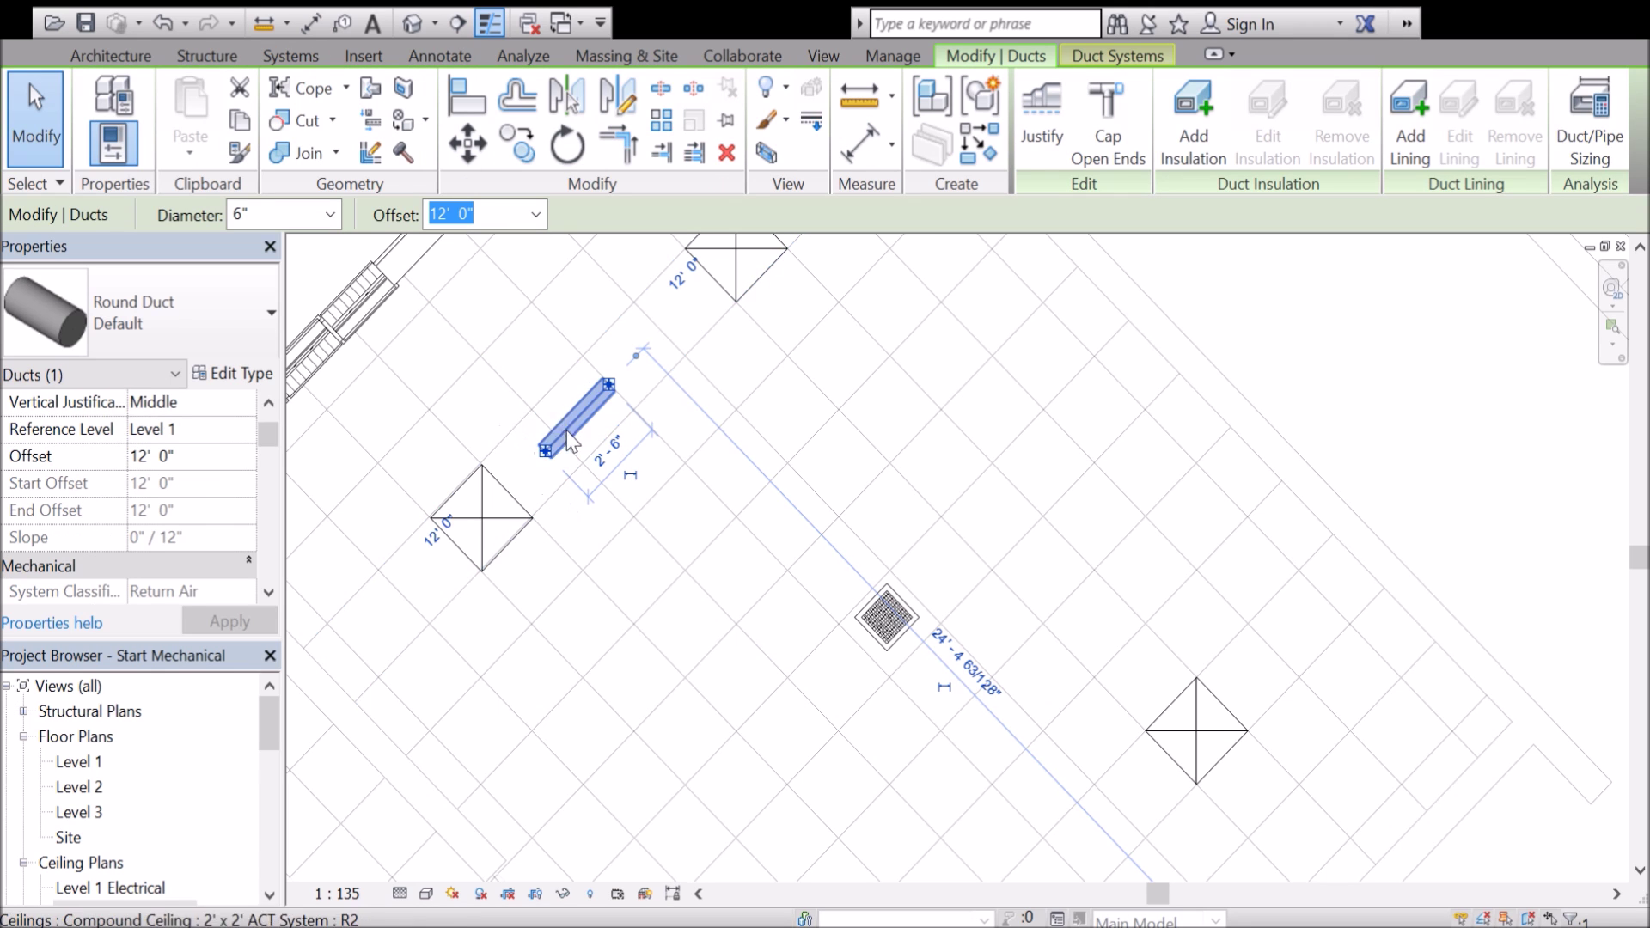
pyautogui.moveTo(550, 458); pyautogui.dragTo(481, 515)
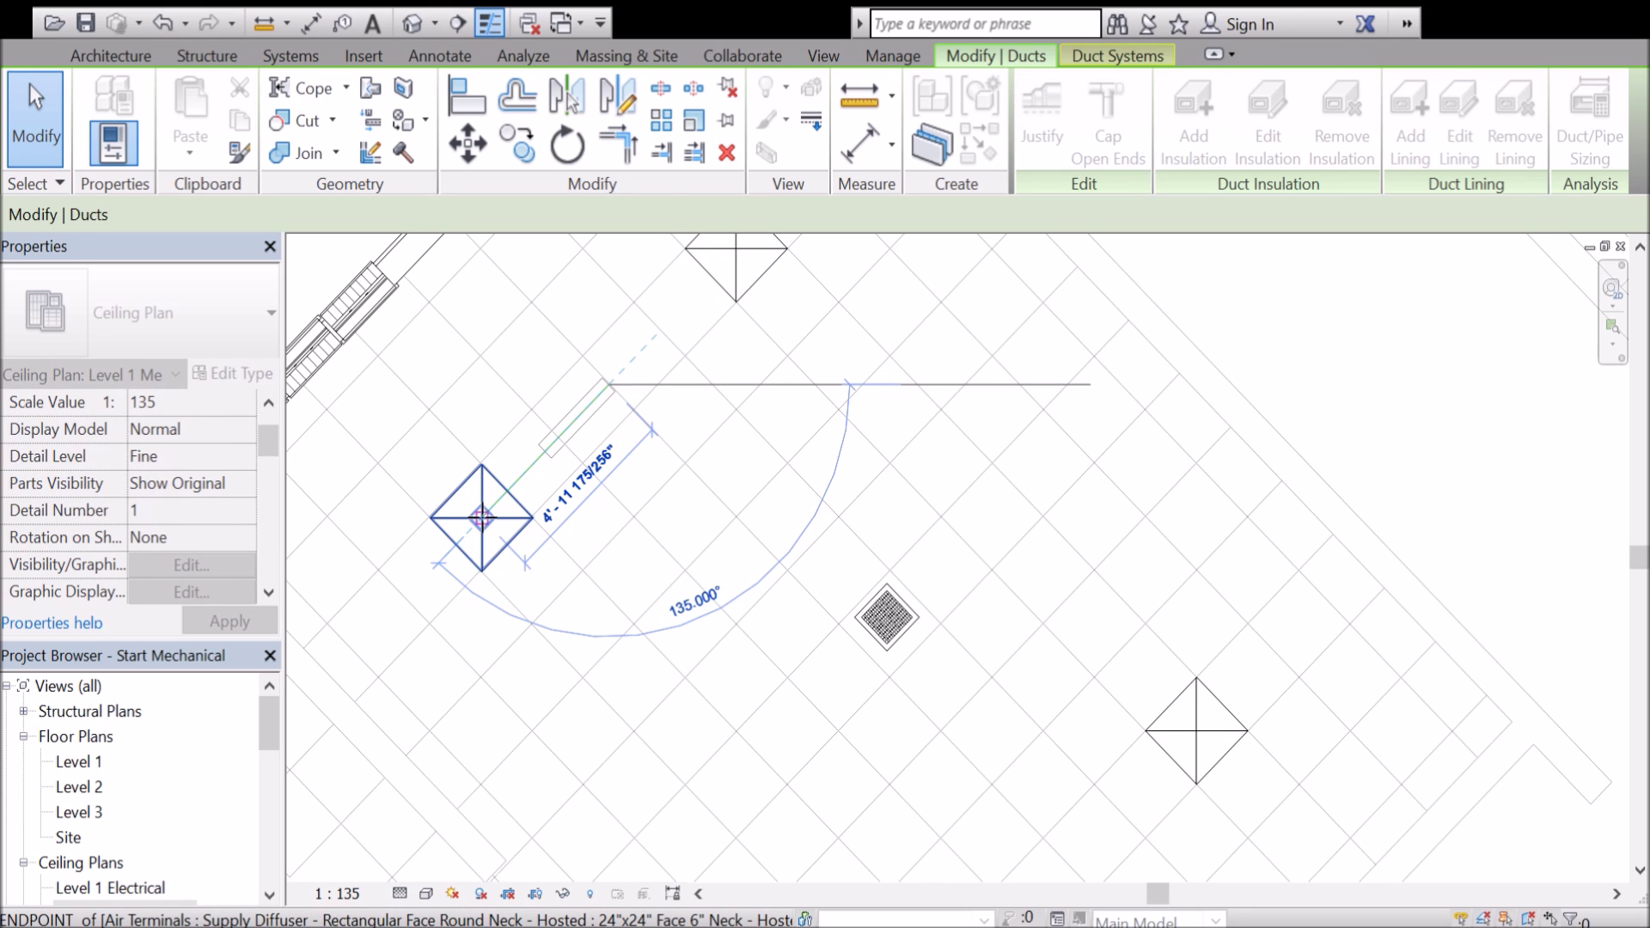
pyautogui.moveTo(481, 518); pyautogui.dragTo(482, 517)
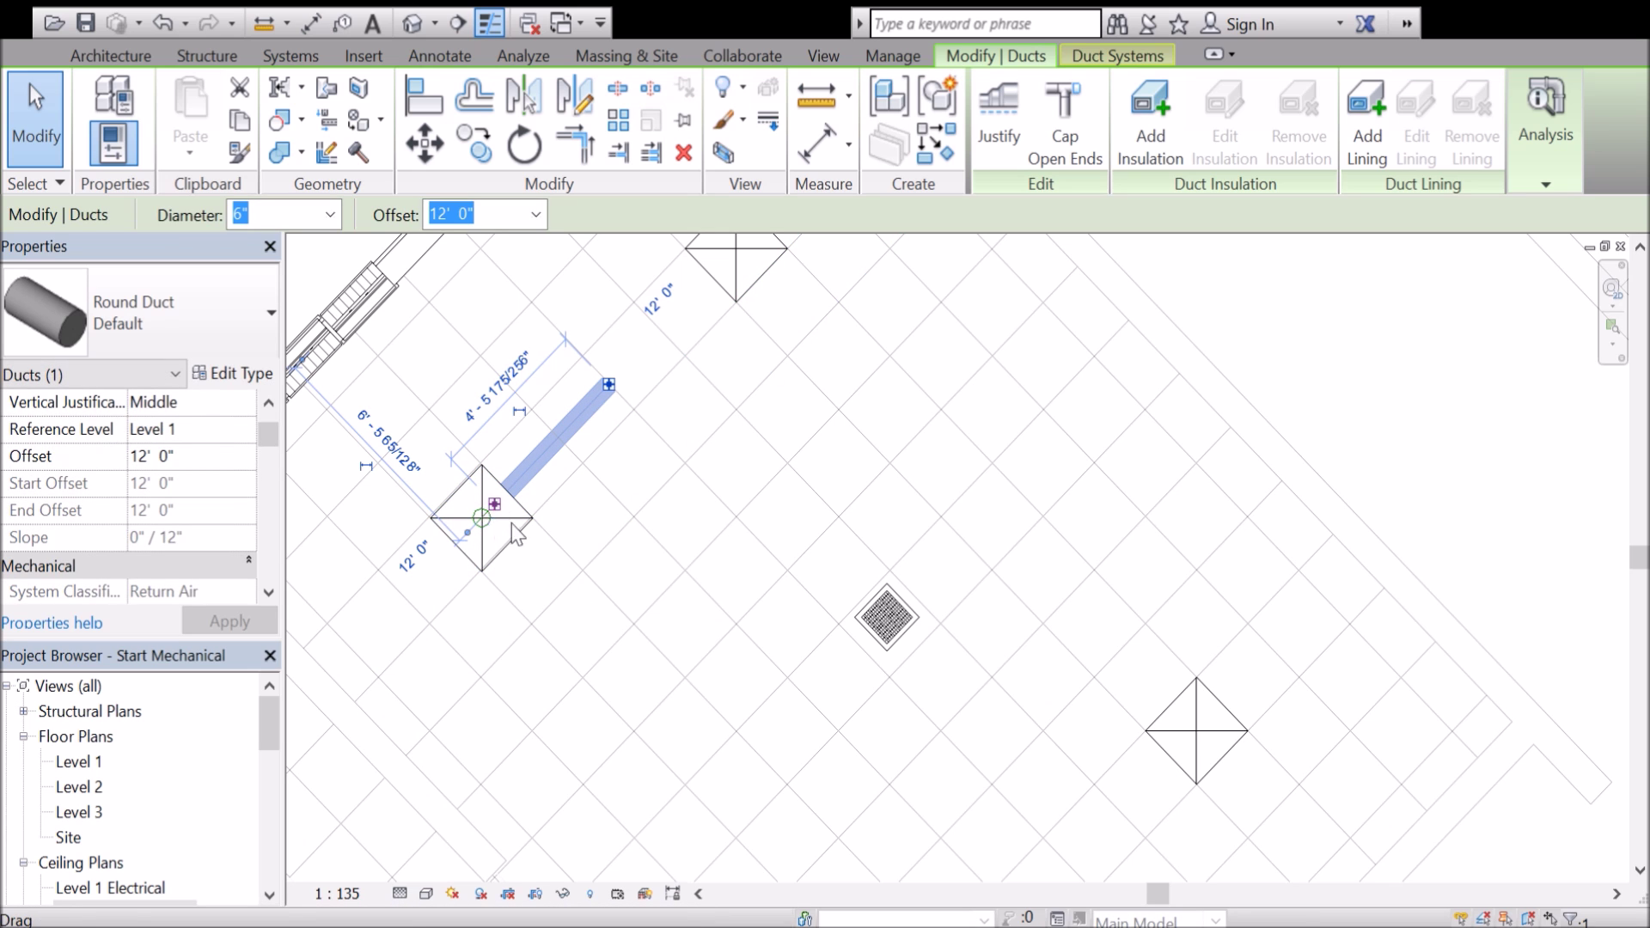
pyautogui.click(583, 521)
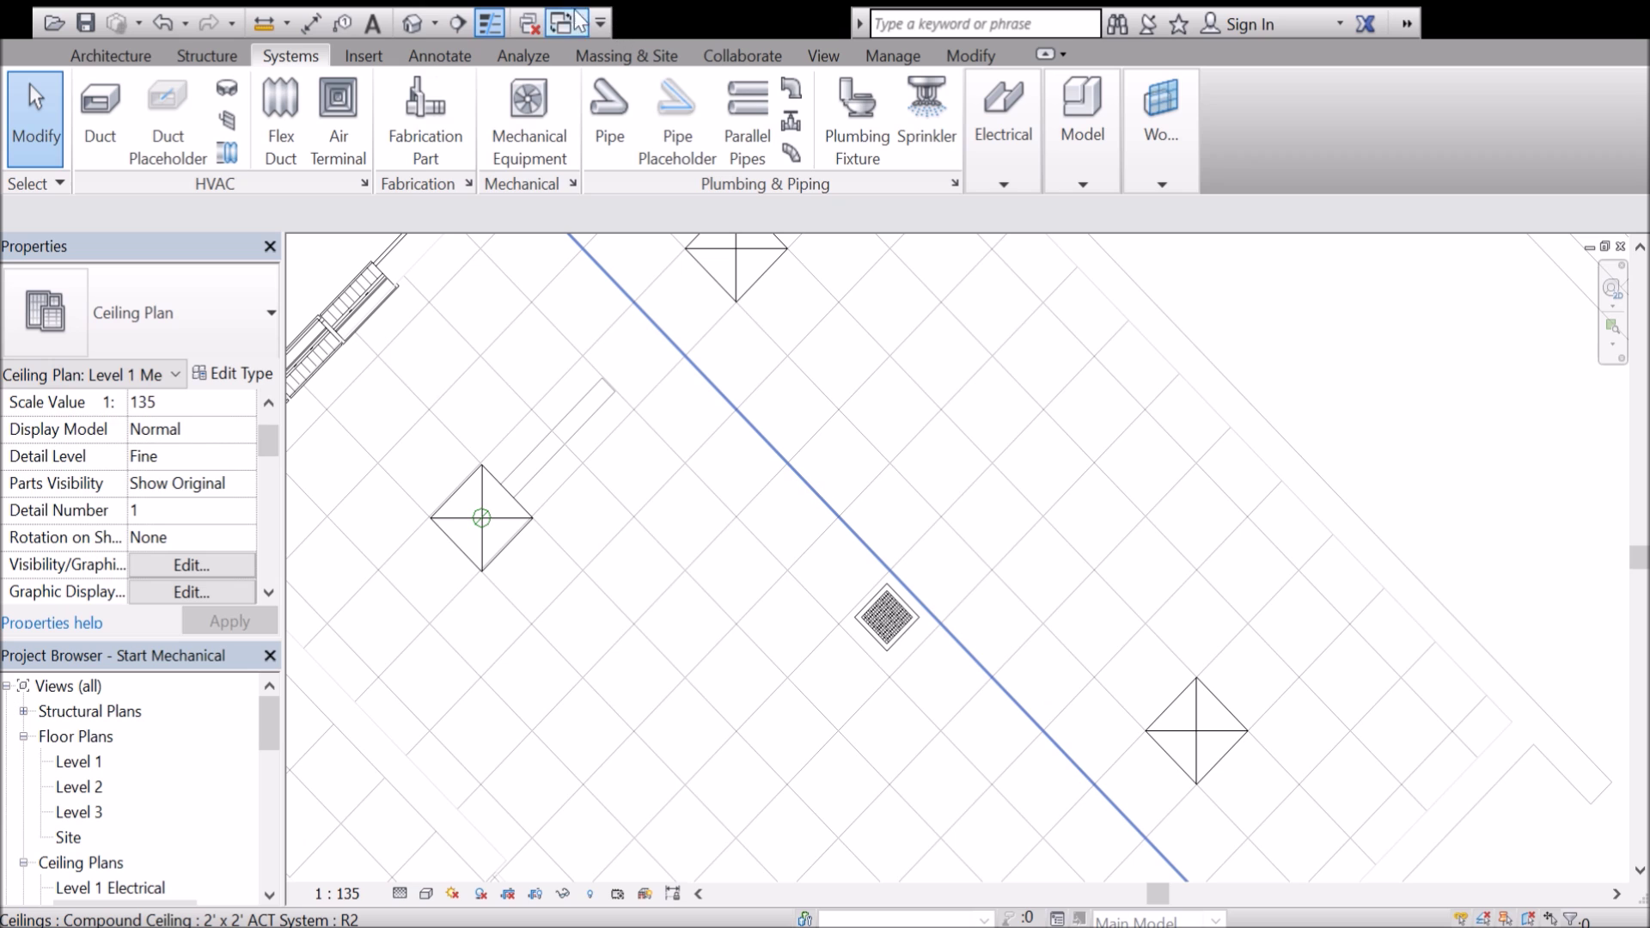
# Open the default 3D view and examine the duct's connection to the supply diffuser in the room.
pyautogui.click(407, 26)
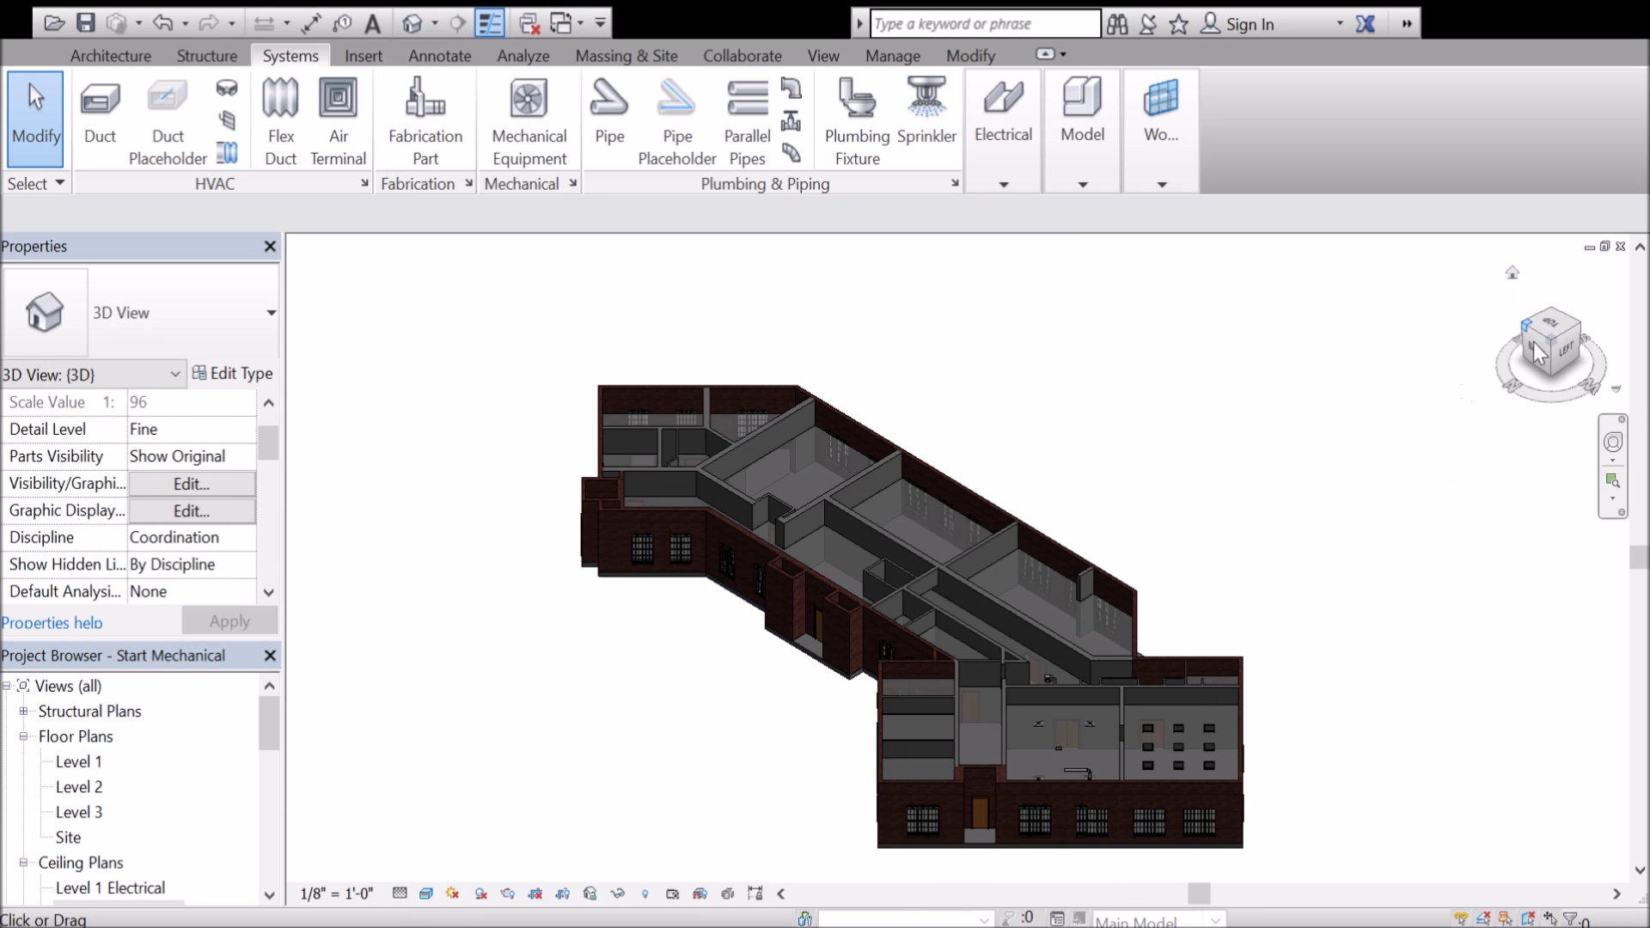
pyautogui.scroll(6, 1092, 798)
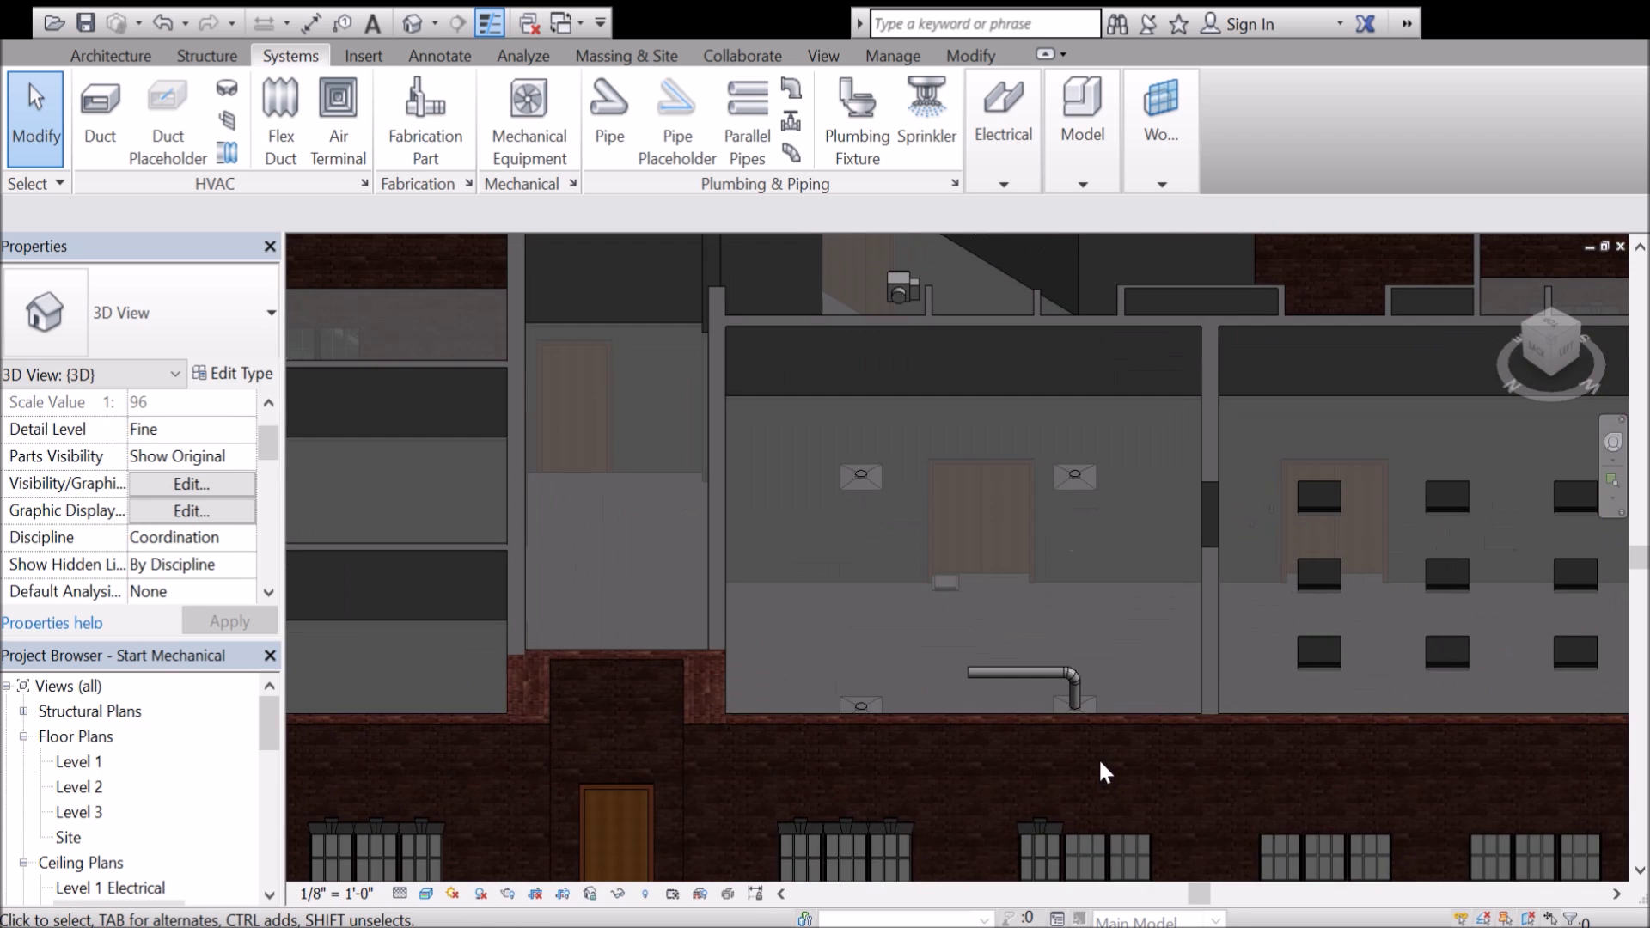
pyautogui.scroll(4, 1031, 733)
pyautogui.scroll(-4, 1042, 730)
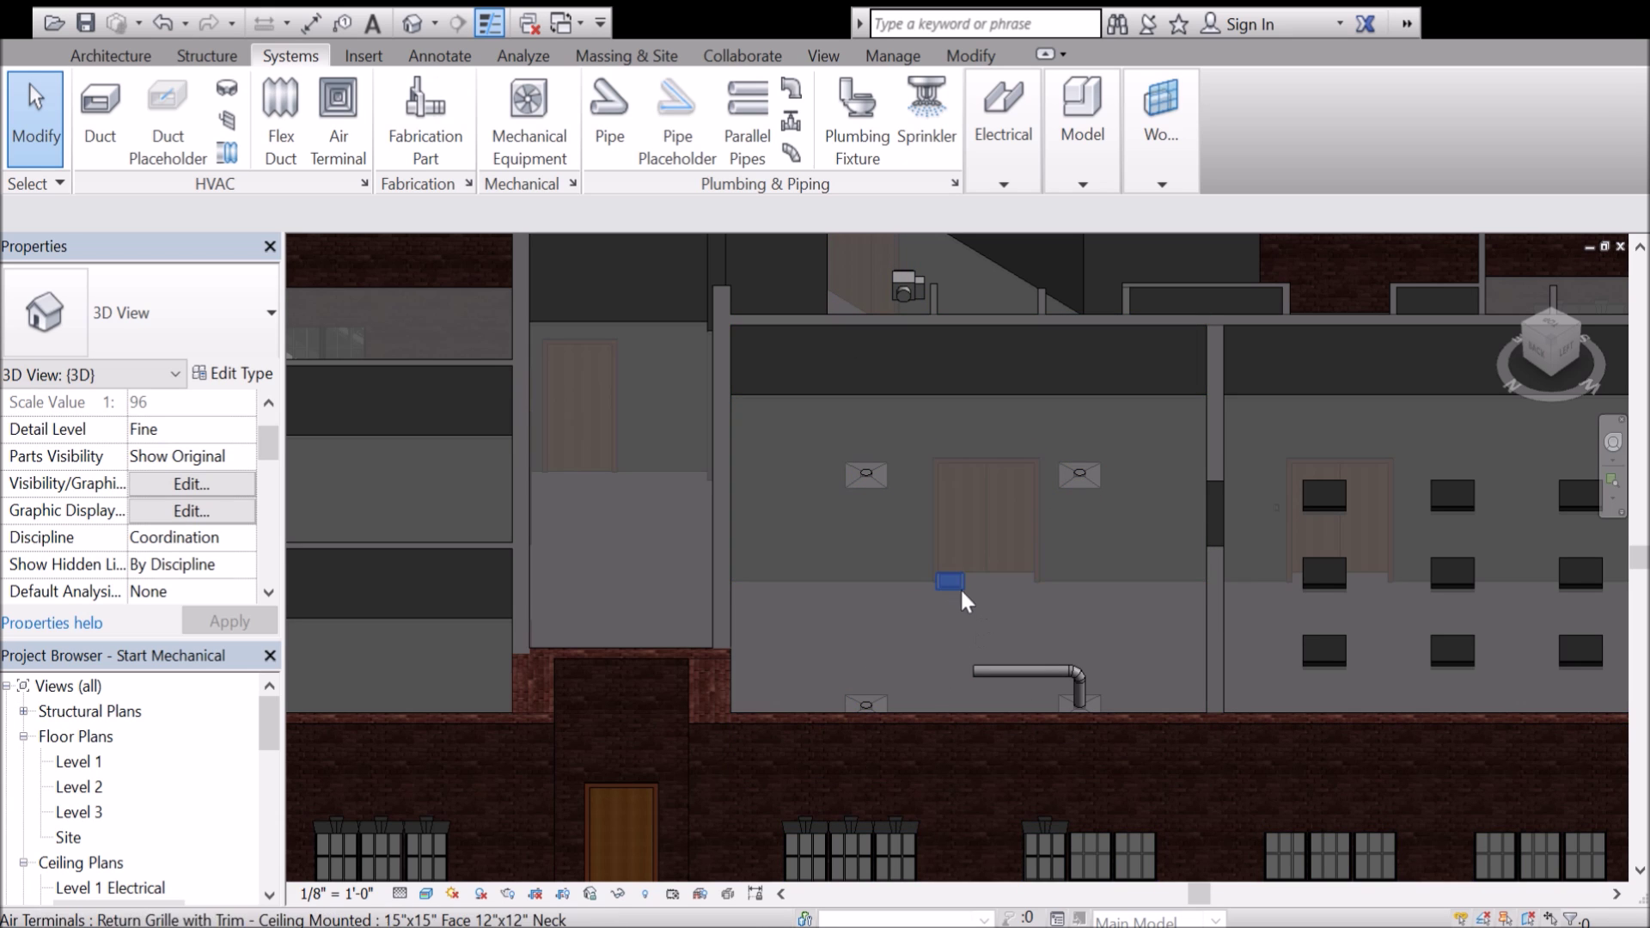
# Return to the ceiling plan and draw a short 6" round duct at 12'-0" offset between the two supply diffusers on the door side.
pyautogui.scroll(4, 1085, 681)
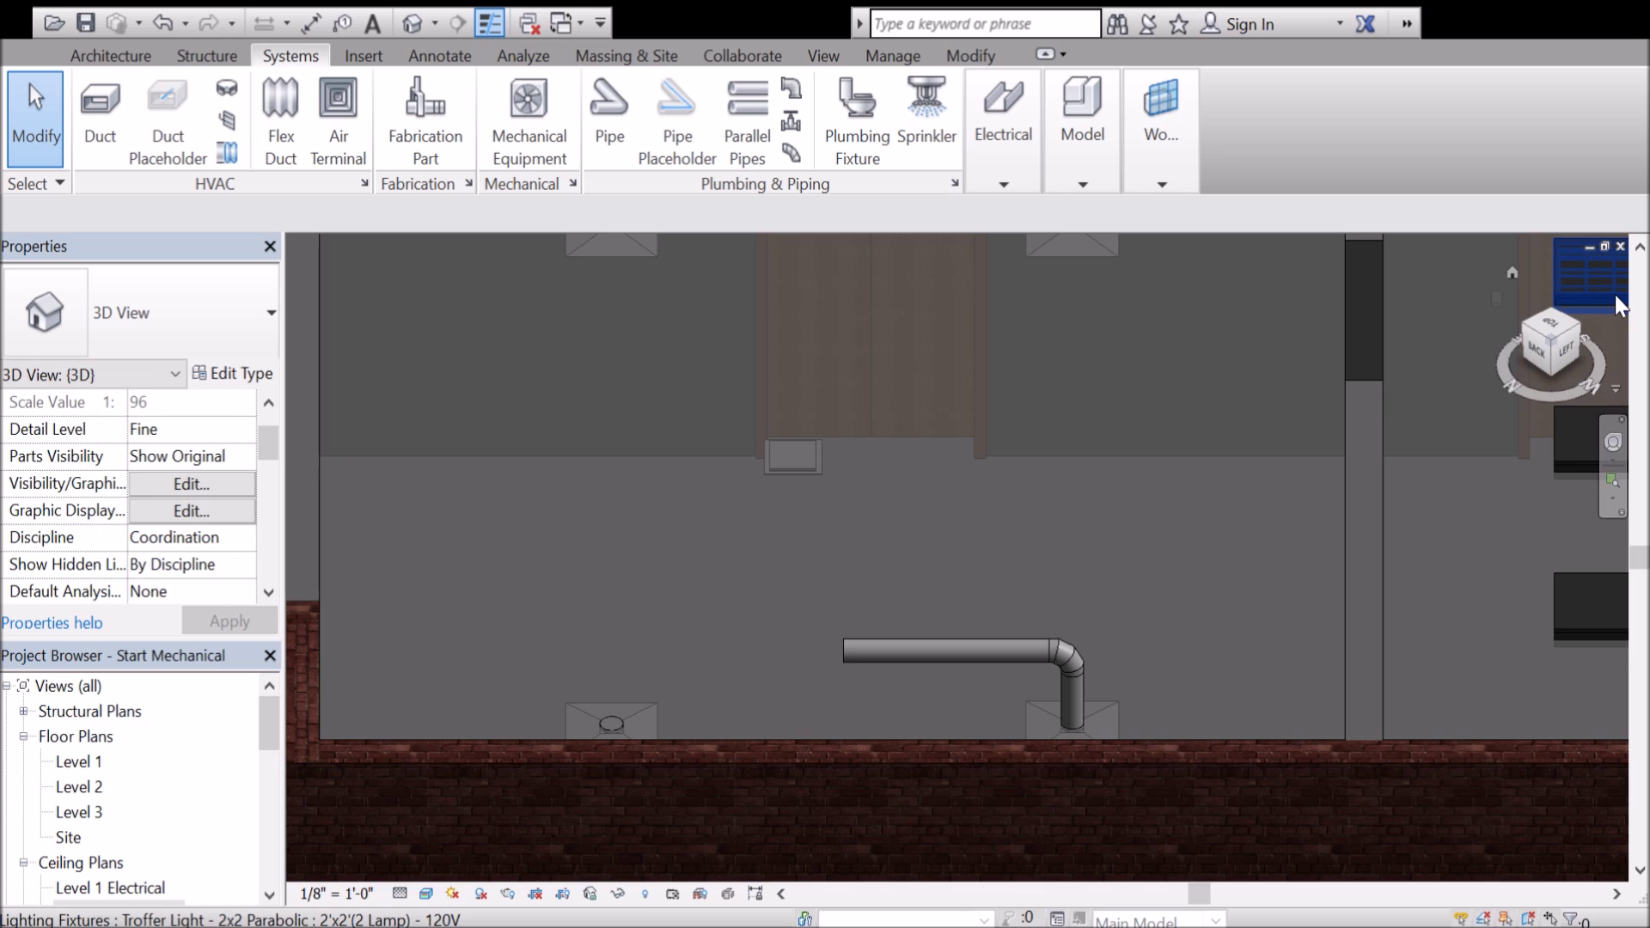
pyautogui.click(1620, 250)
pyautogui.scroll(-2, 713, 447)
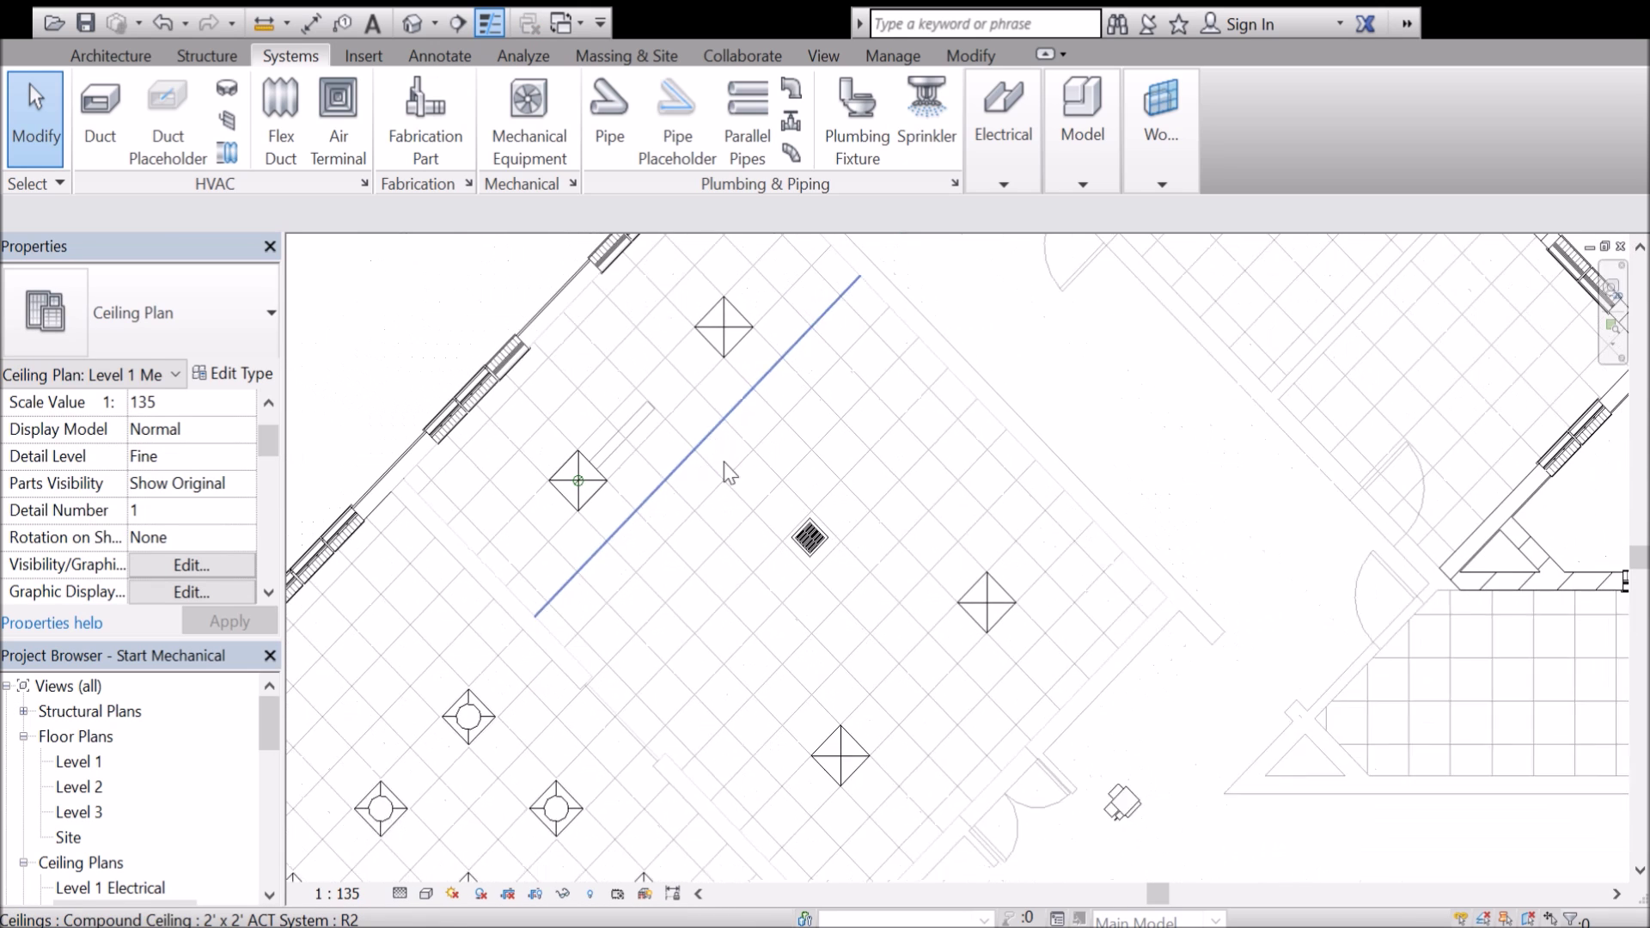
pyautogui.scroll(1, 842, 765)
pyautogui.press('d')
pyautogui.press('t')
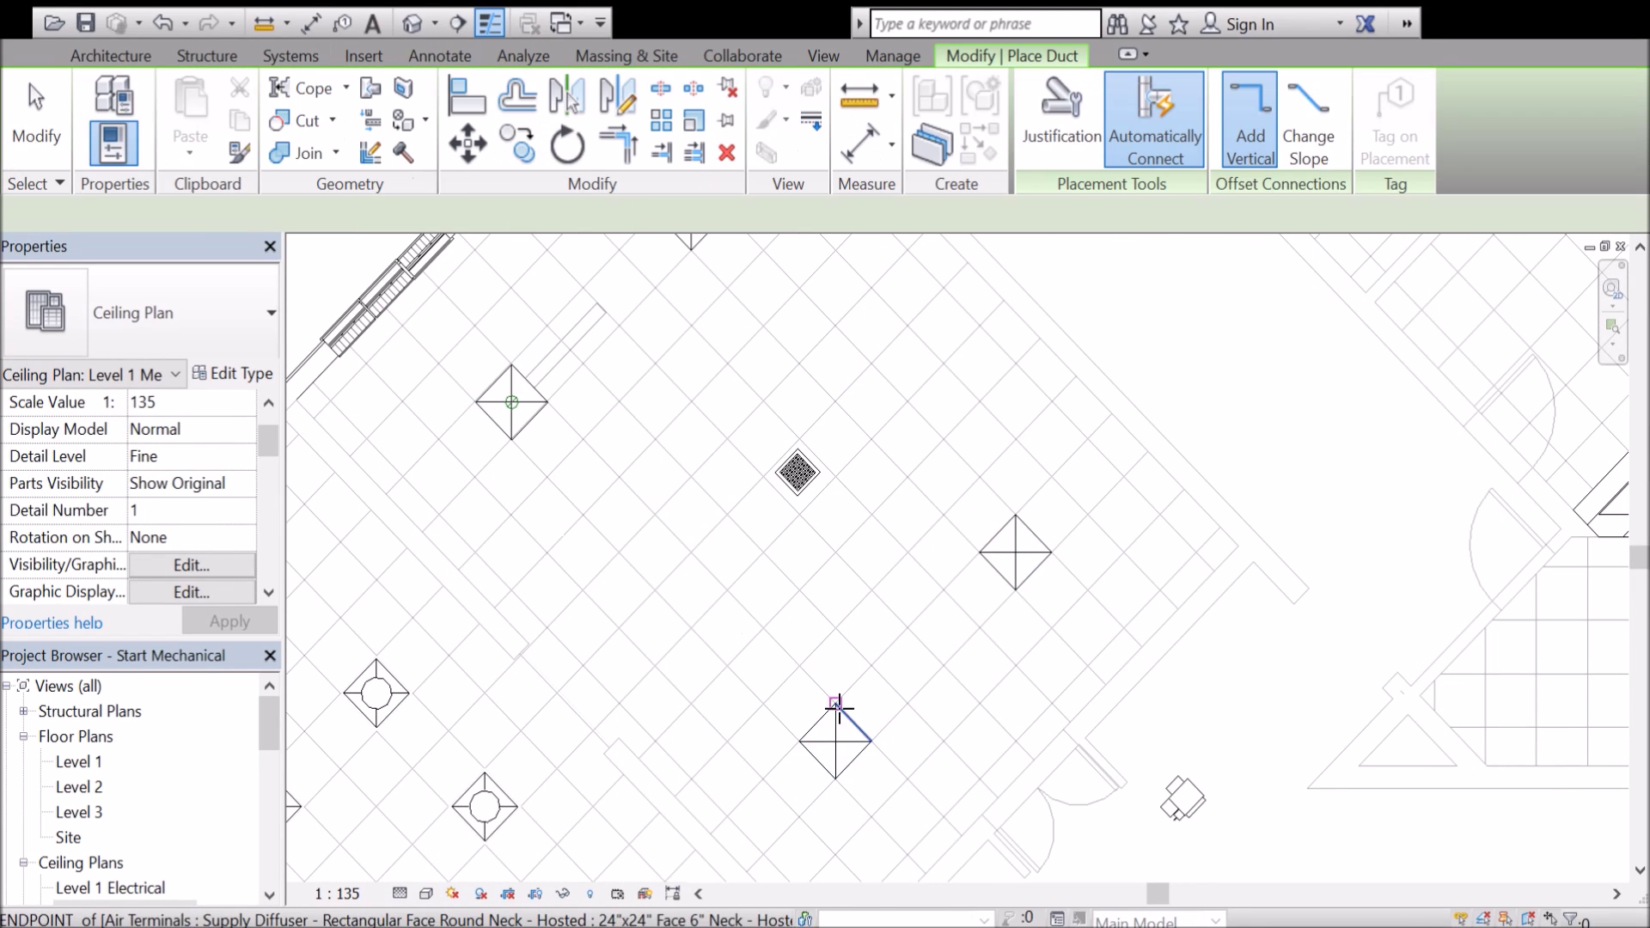
pyautogui.scroll(2, 846, 713)
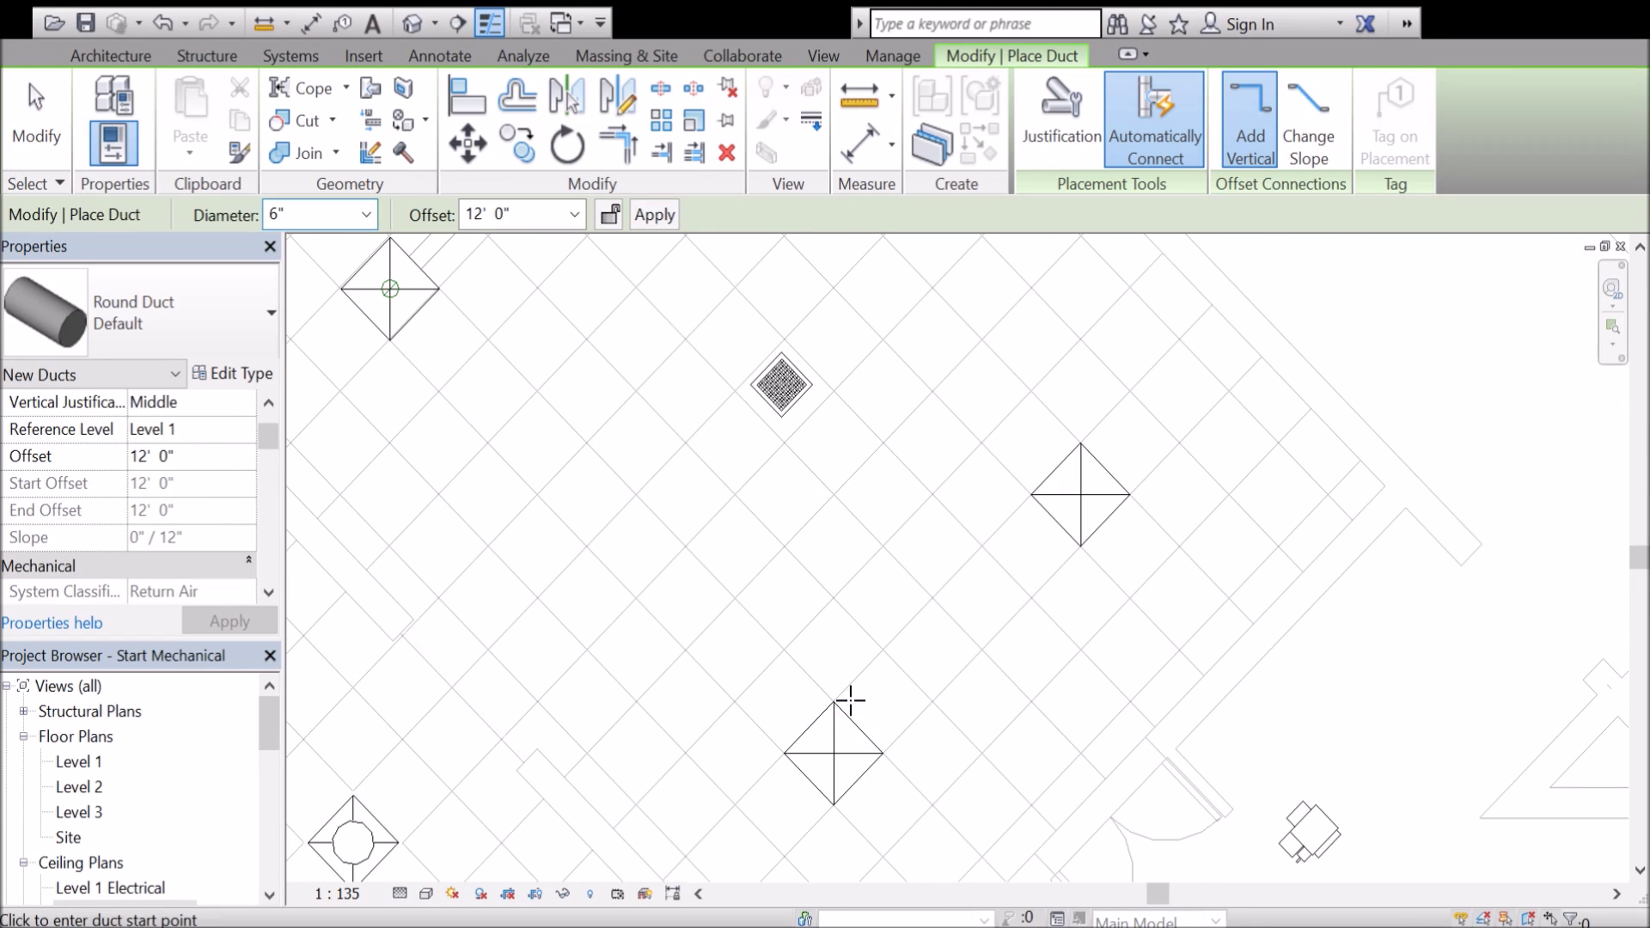
pyautogui.click(957, 626)
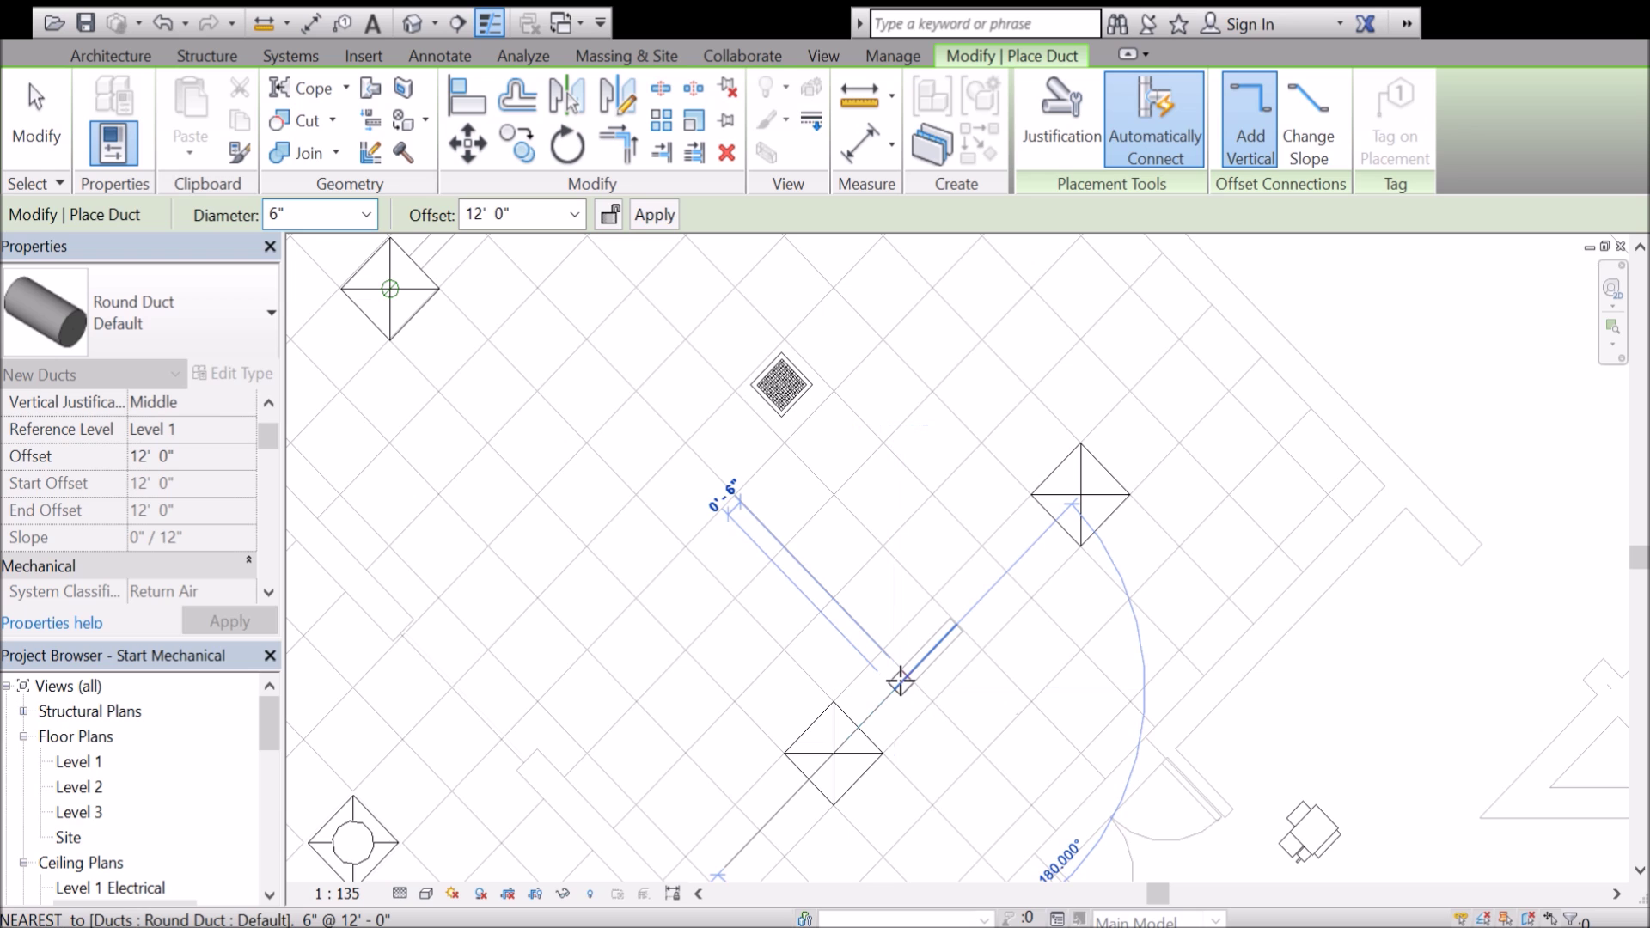
pyautogui.press('Escape')
pyautogui.press('Escape')
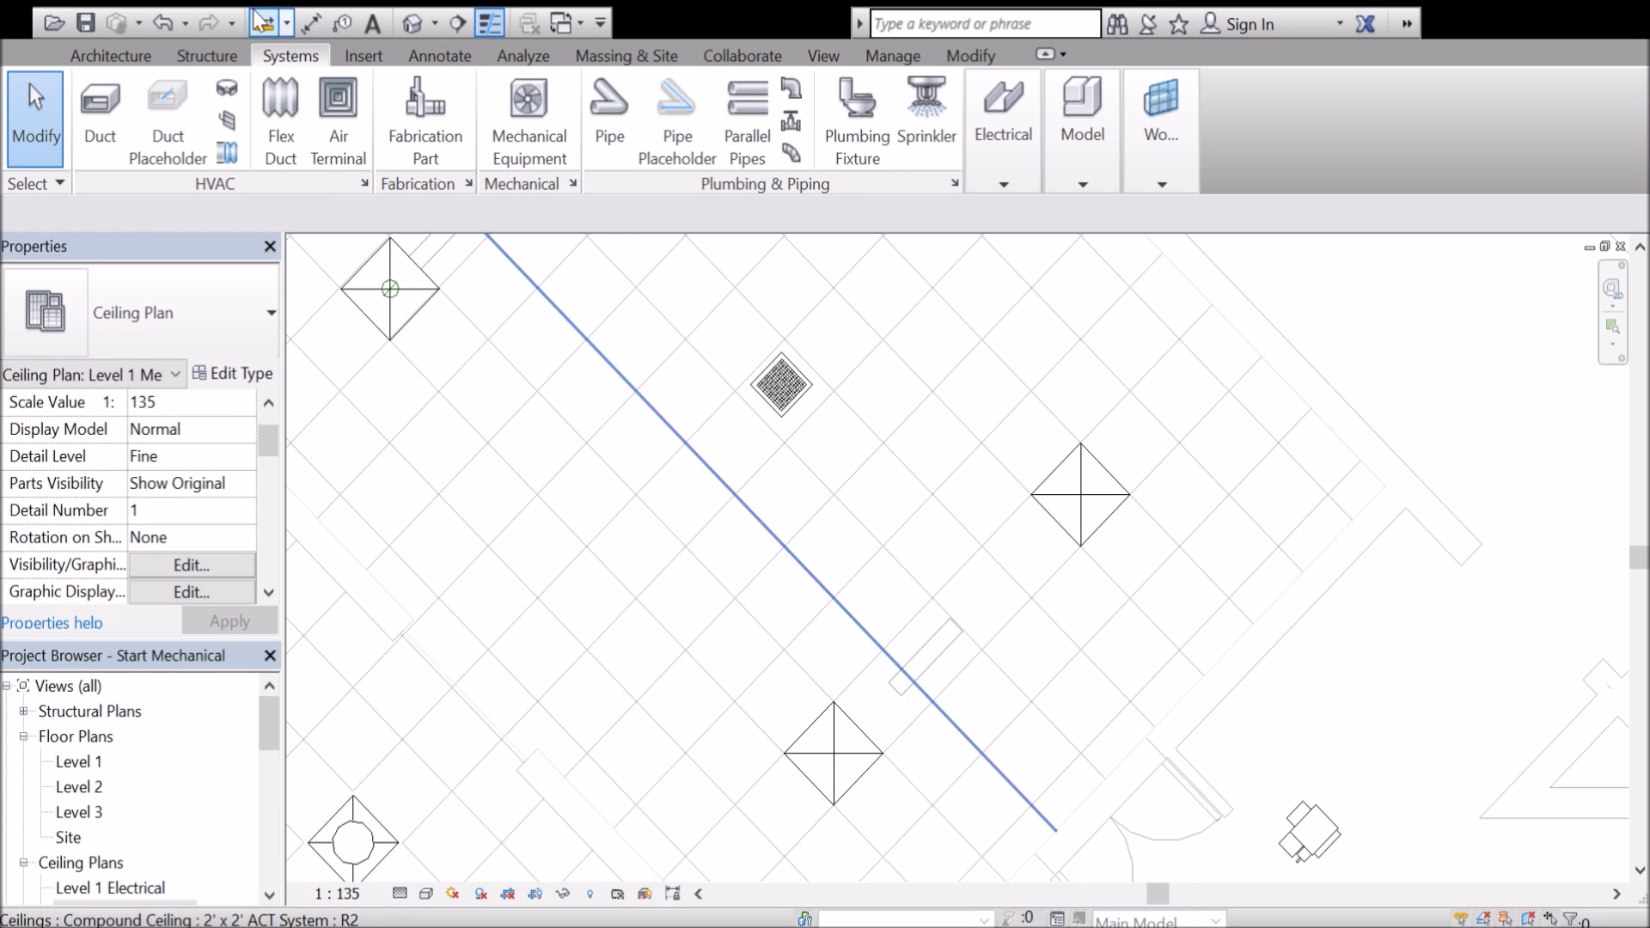
# Connect the near end of the short round duct to the adjacent supply diffuser with a 6" round flex duct at 12'-0" offset.
pyautogui.click(159, 21)
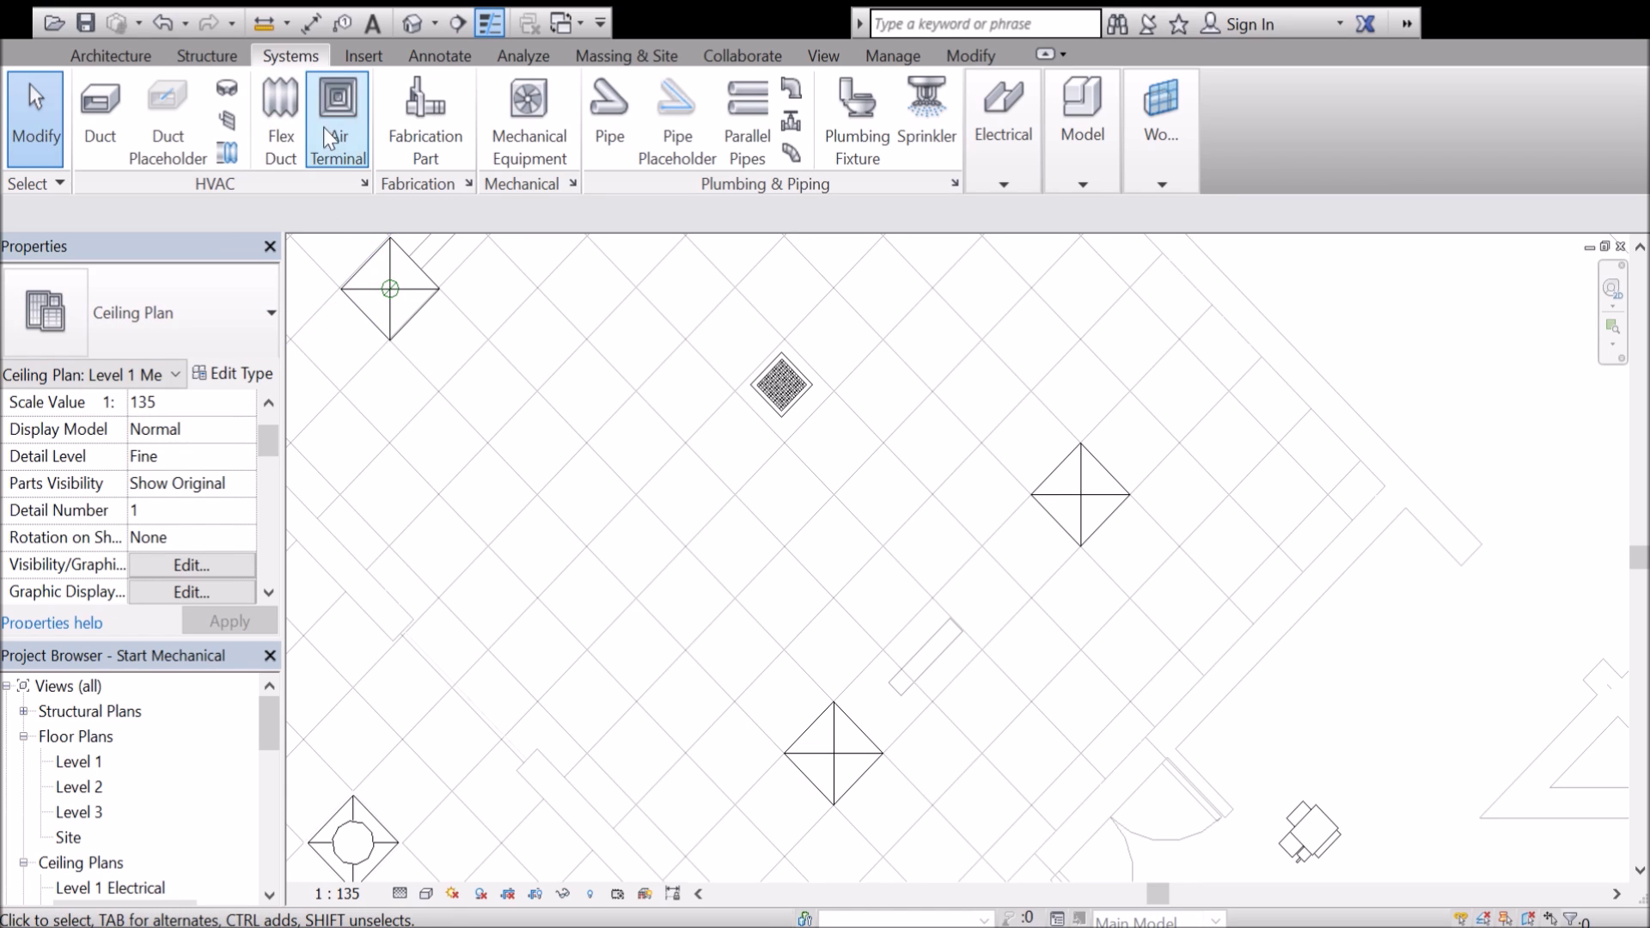
pyautogui.click(288, 148)
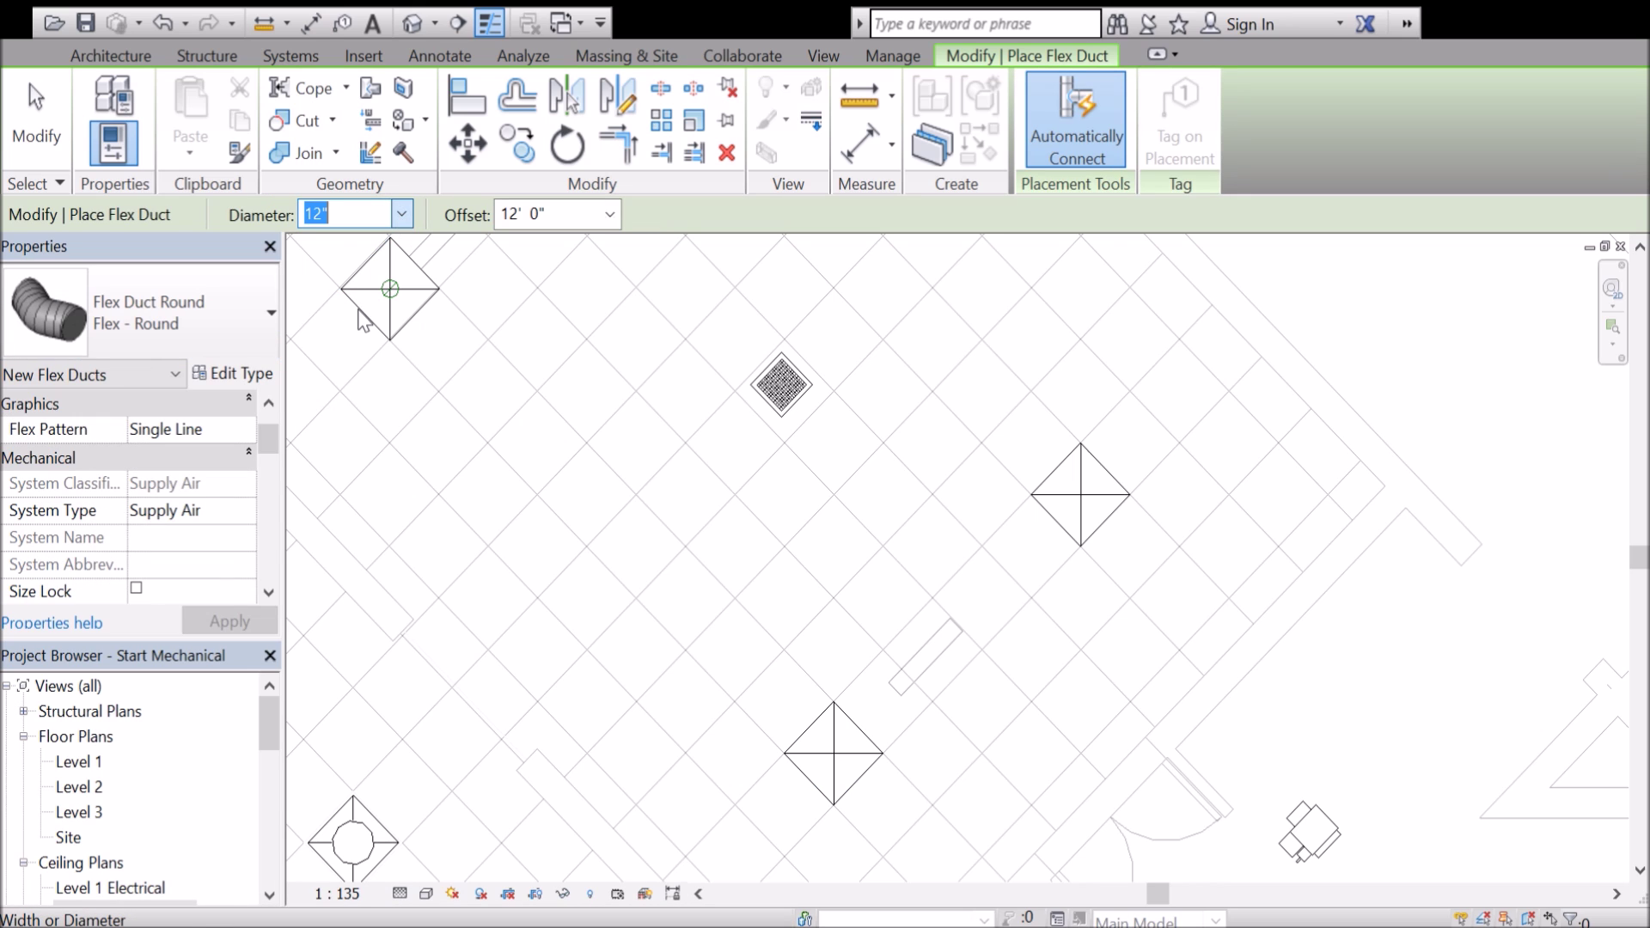
pyautogui.write('6')
pyautogui.press('Return')
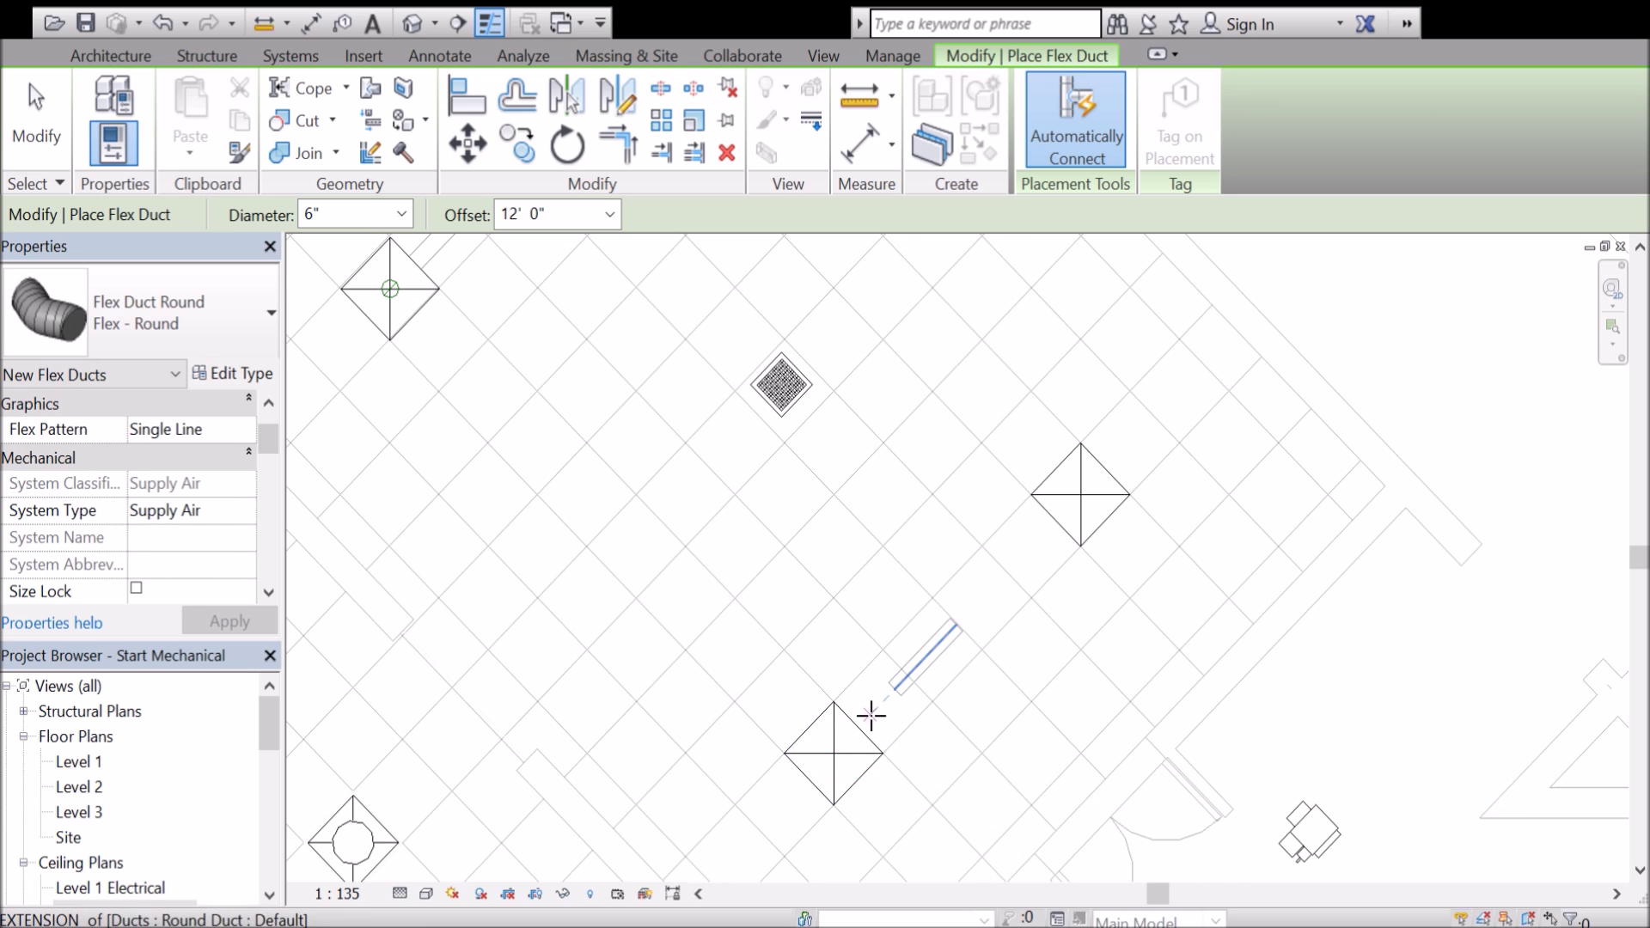
pyautogui.scroll(2, 879, 692)
pyautogui.click(906, 675)
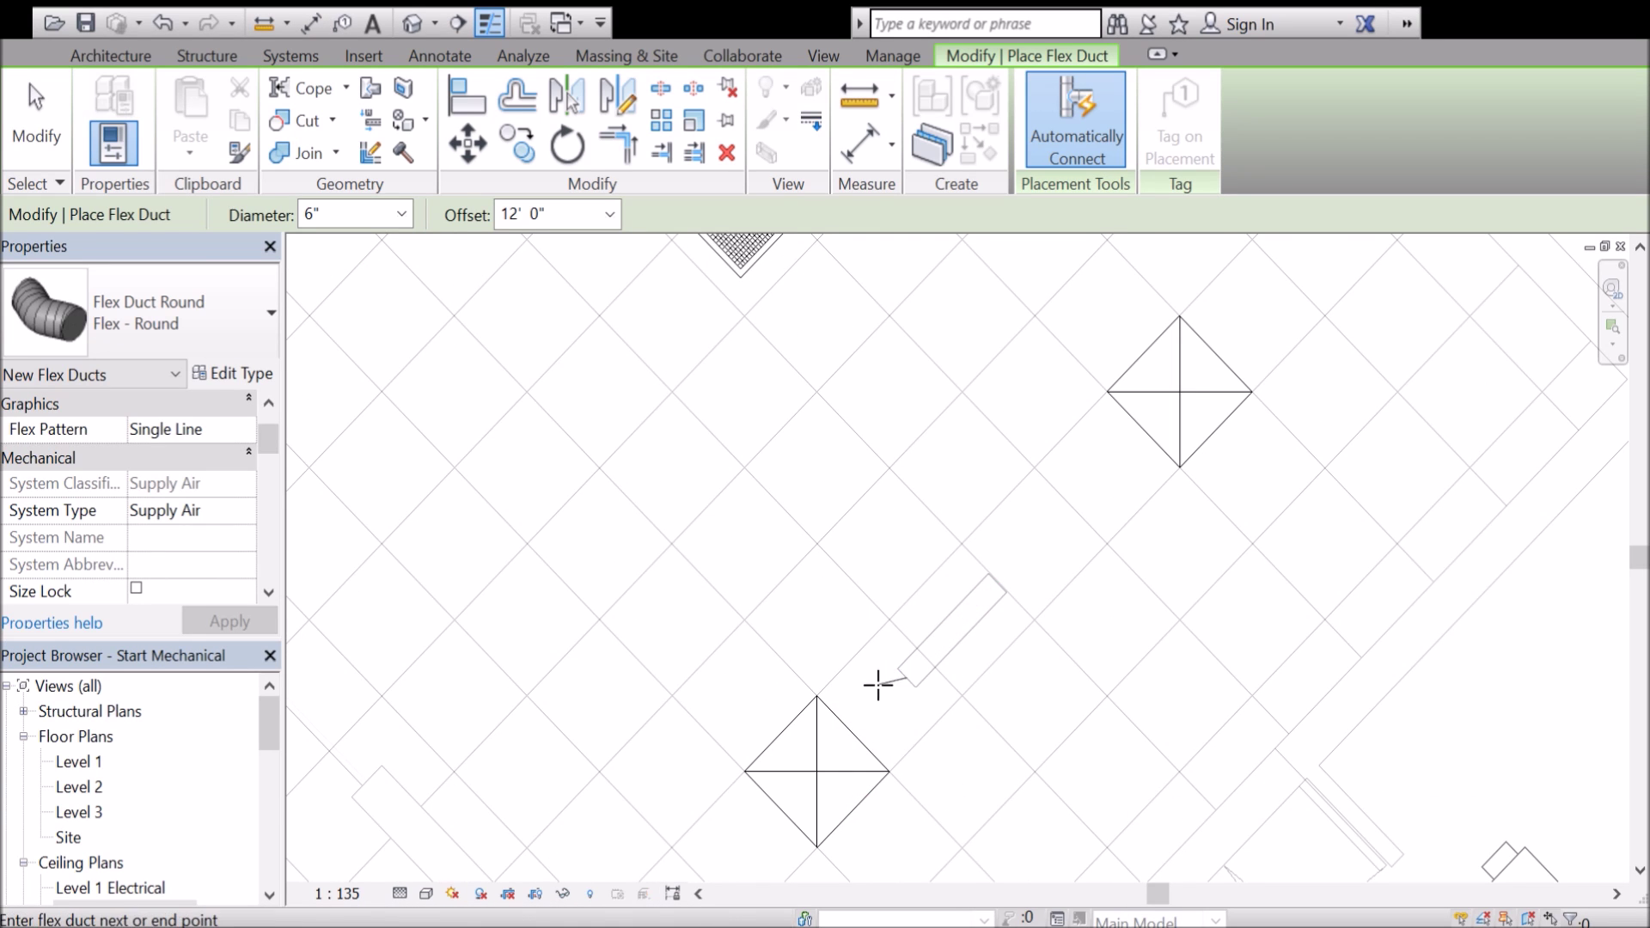
pyautogui.click(816, 771)
pyautogui.press('Escape')
pyautogui.press('Escape')
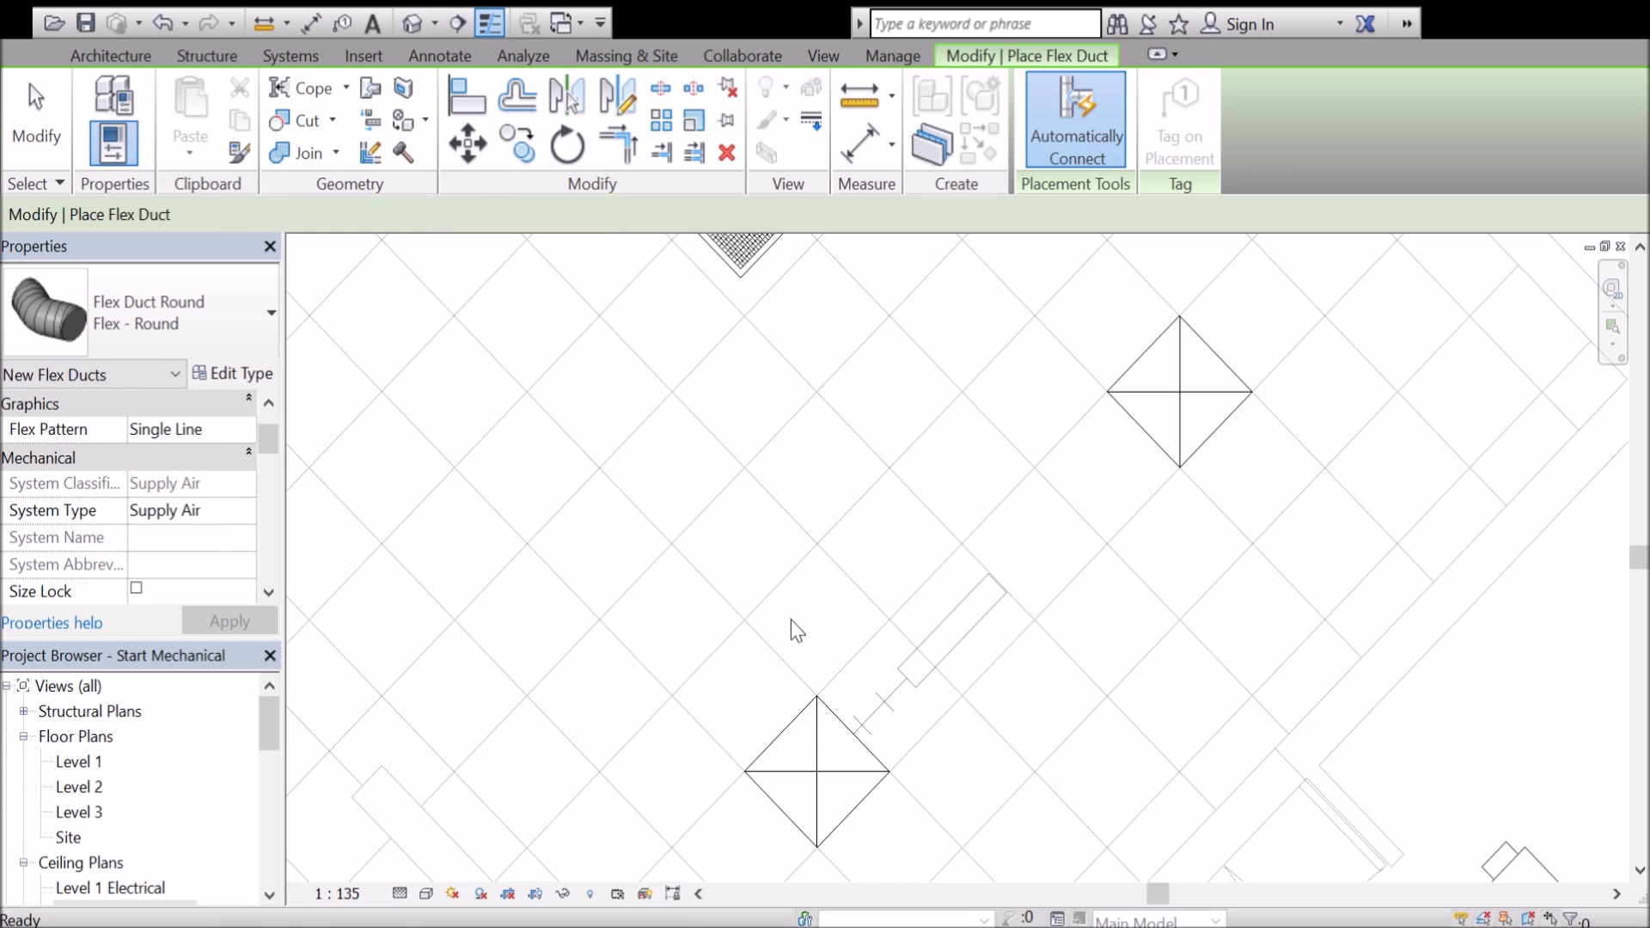
# Open the default 3D view, examine the flex duct's connection to the supply diffuser, and close the view.
pyautogui.click(400, 24)
pyautogui.scroll(6, 1152, 663)
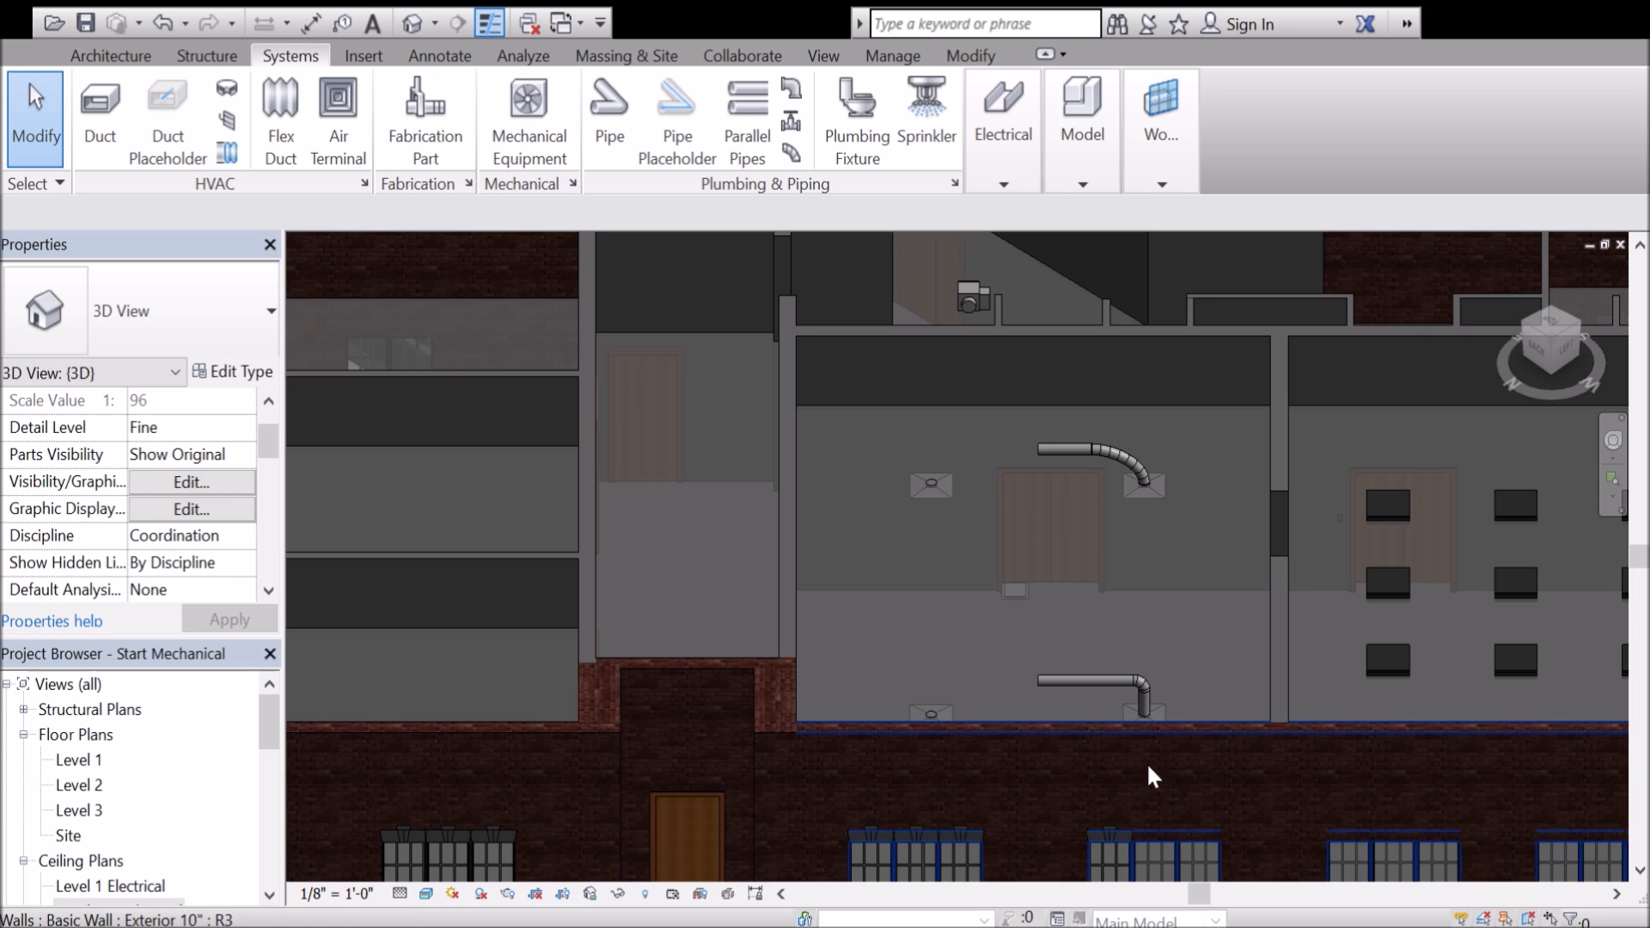
pyautogui.click(1621, 245)
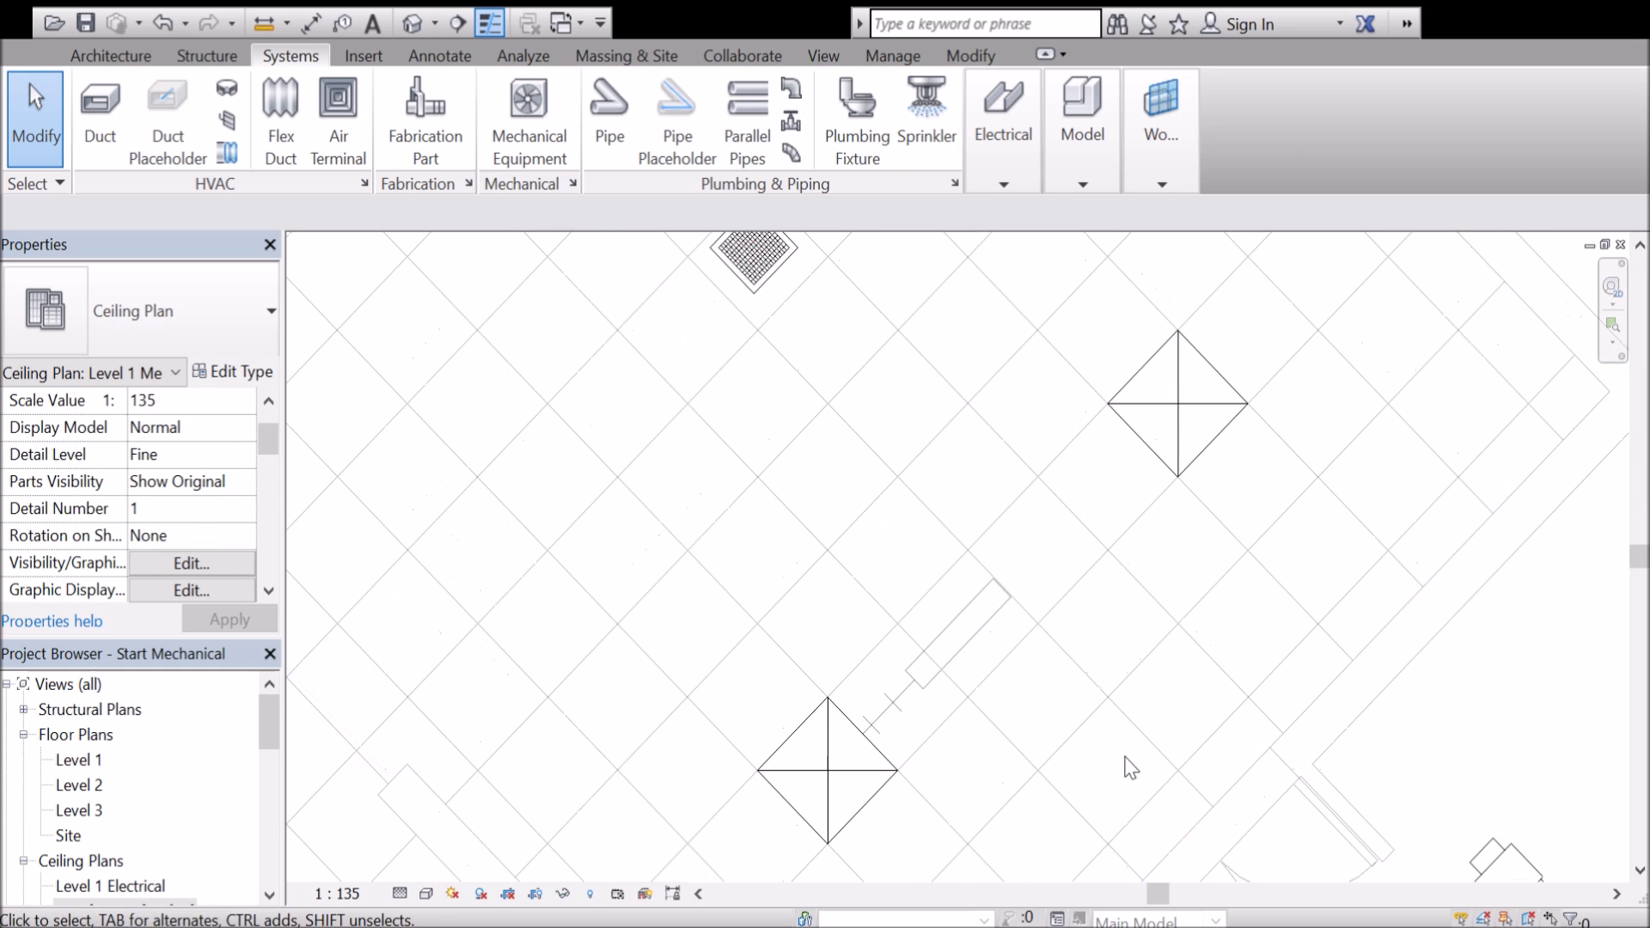
# Draw a very short 6" round duct at 12'-0" offset beside the unconnected supply diffuser on the window side.
pyautogui.scroll(-4, 1131, 767)
pyautogui.scroll(2, 836, 317)
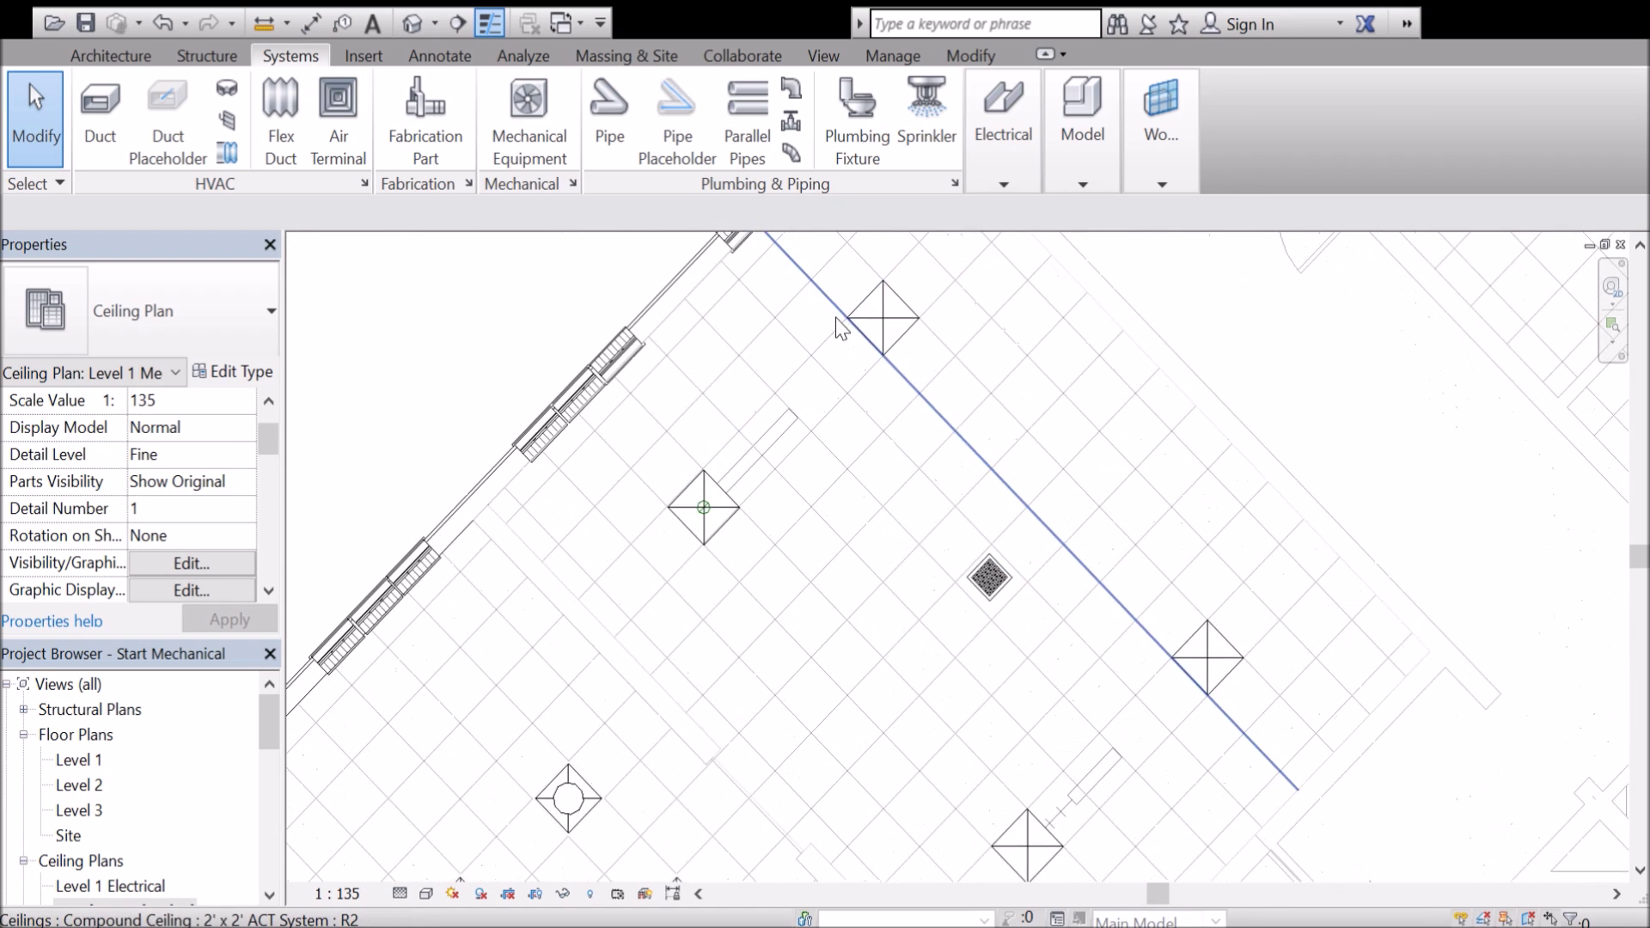
pyautogui.scroll(1, 757, 323)
pyautogui.click(108, 102)
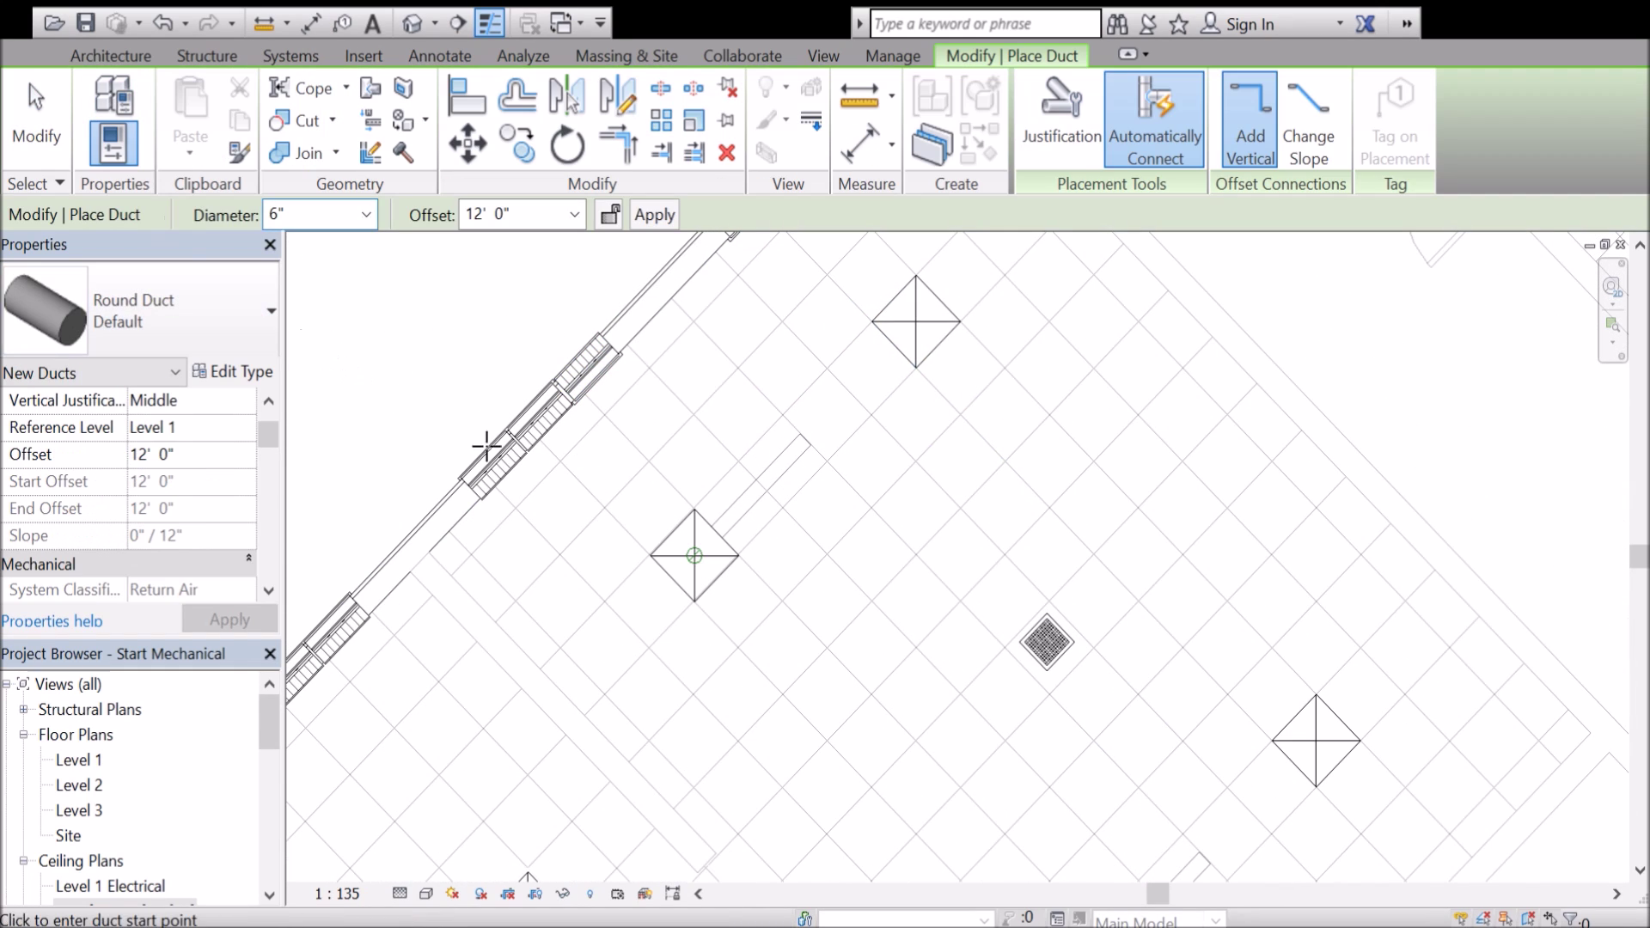
pyautogui.scroll(2, 850, 391)
pyautogui.click(871, 372)
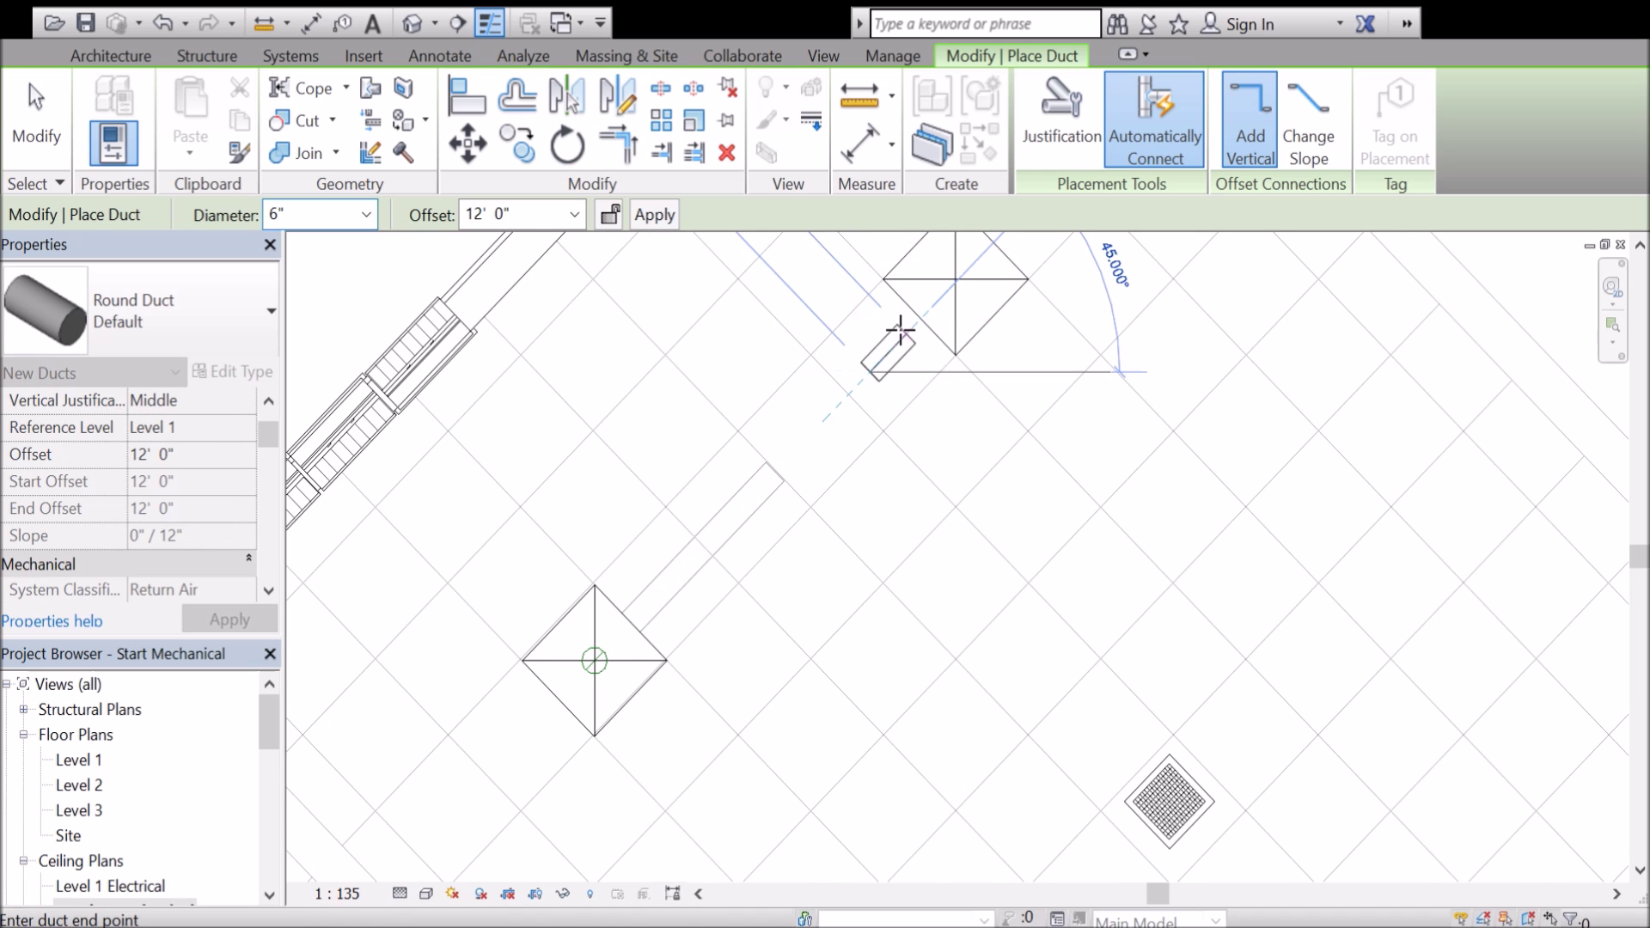
pyautogui.press('Escape')
pyautogui.press('Escape')
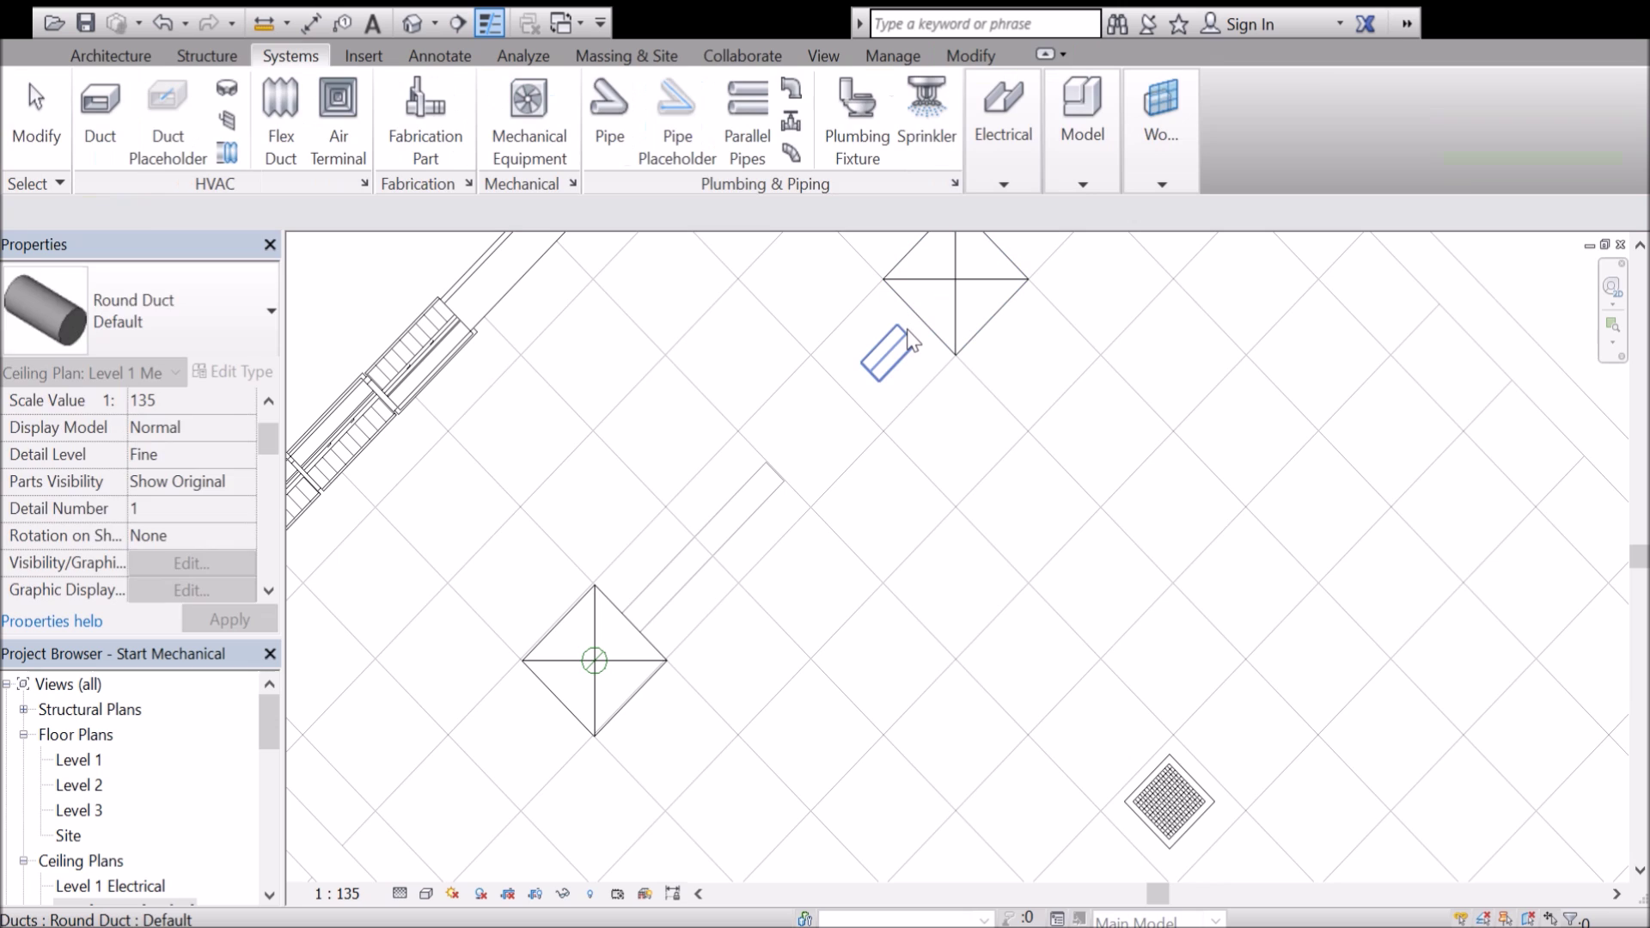
# Try to extend the new window-side duct into the adjacent supply diffuser, and undo the extension.
pyautogui.click(909, 341)
pyautogui.moveTo(909, 341)
pyautogui.mouseDown()
pyautogui.moveTo(949, 292)
pyautogui.moveTo(896, 337)
pyautogui.moveTo(909, 322)
pyautogui.mouseUp()
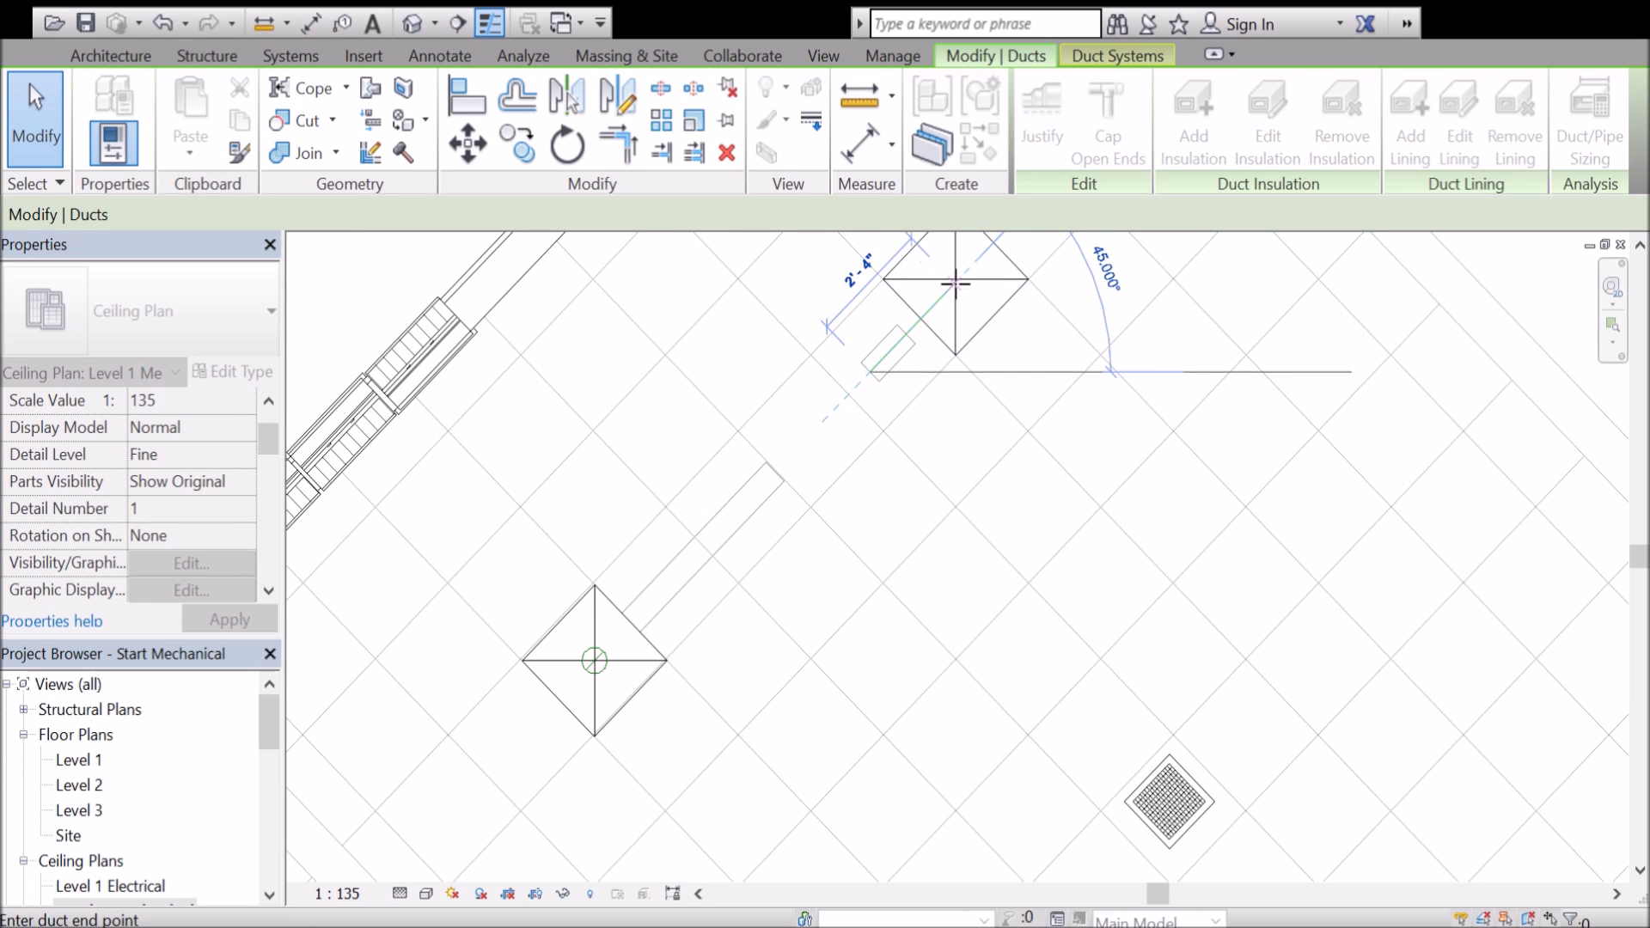
pyautogui.moveTo(953, 281); pyautogui.dragTo(955, 280)
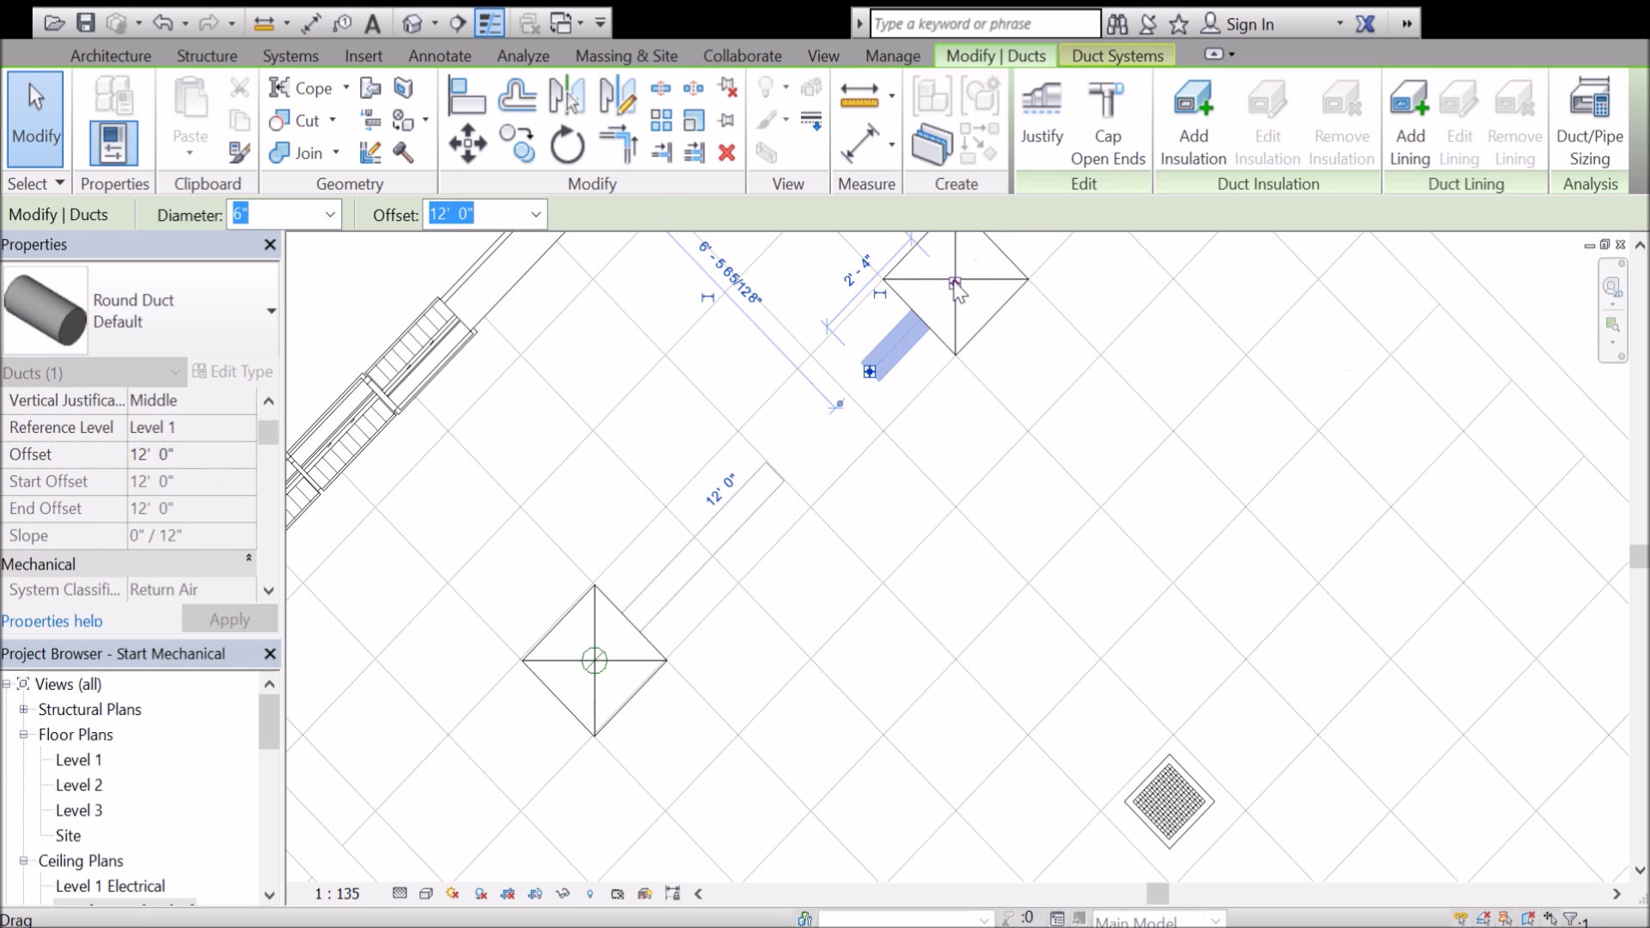
pyautogui.scroll(1, 951, 277)
pyautogui.scroll(-4, 945, 352)
pyautogui.scroll(3, 946, 353)
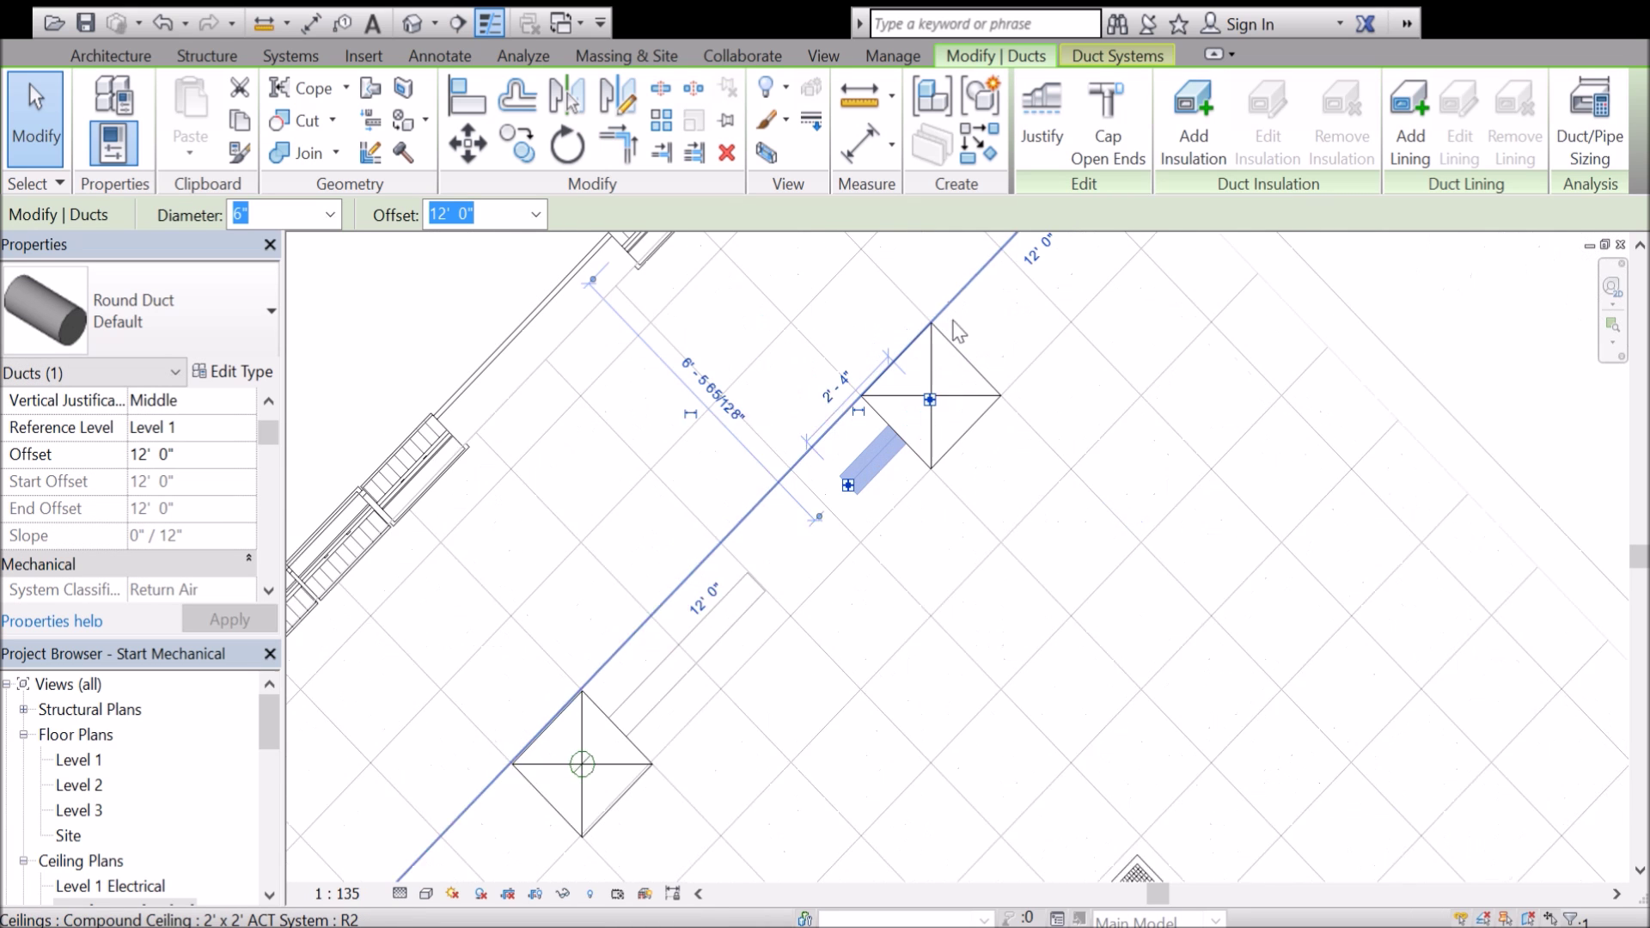
pyautogui.hotkey('ctrl', 'z')
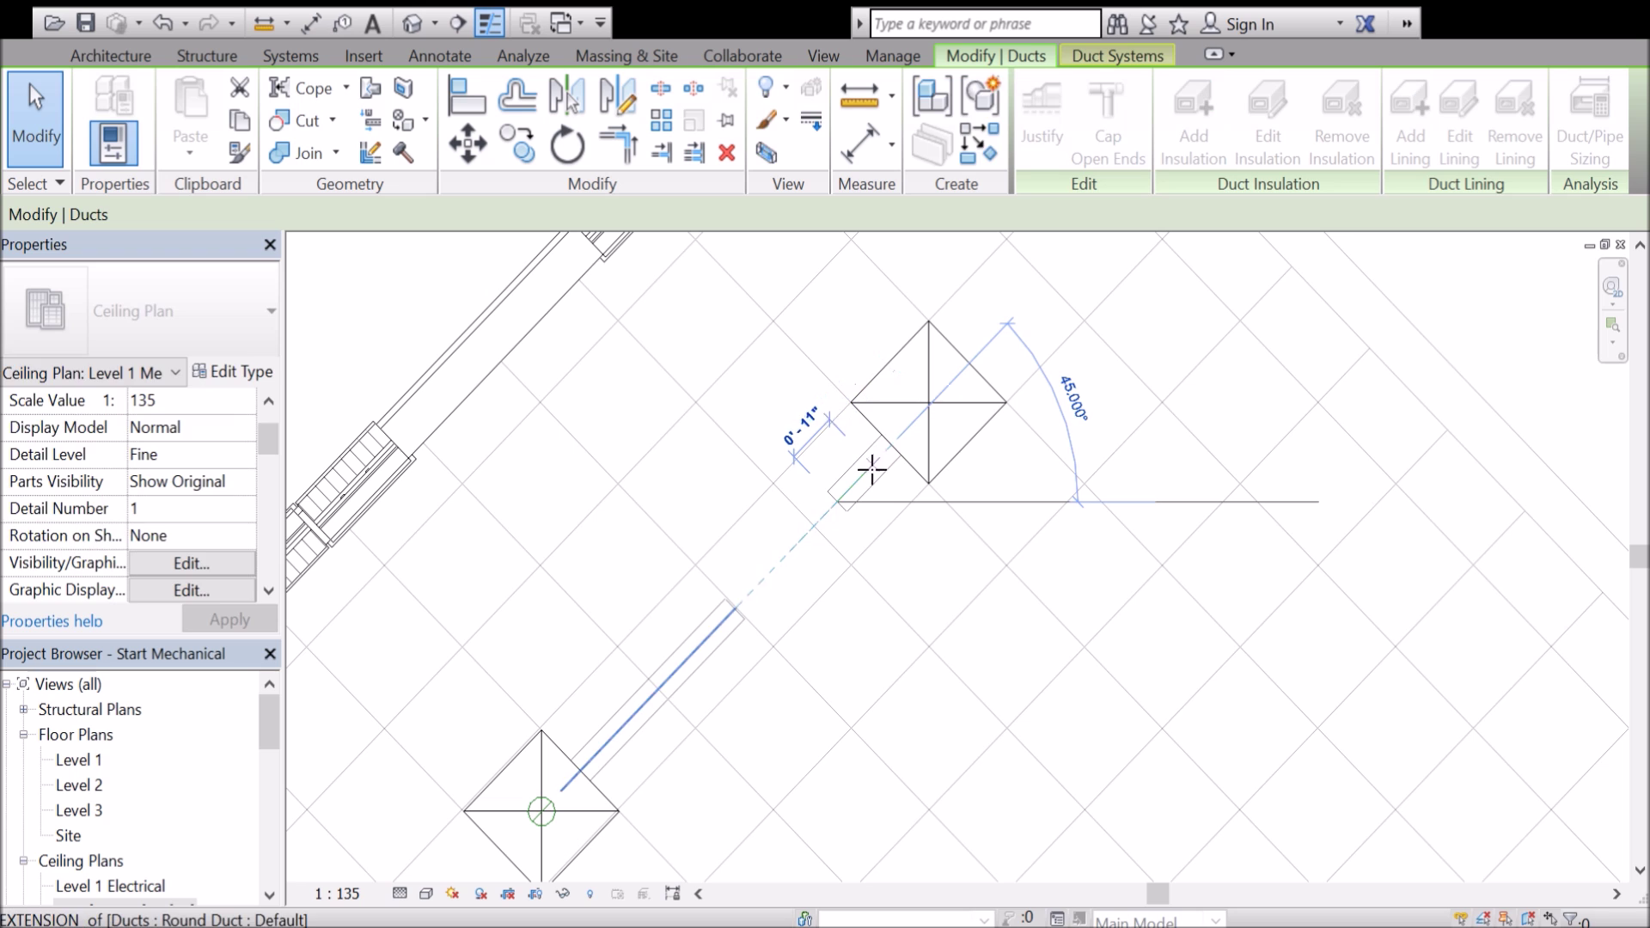
# Extend the end of the short window-side duct to the supply diffuser's centre so that they connect.
pyautogui.click(858, 486)
pyautogui.moveTo(851, 471); pyautogui.dragTo(929, 402)
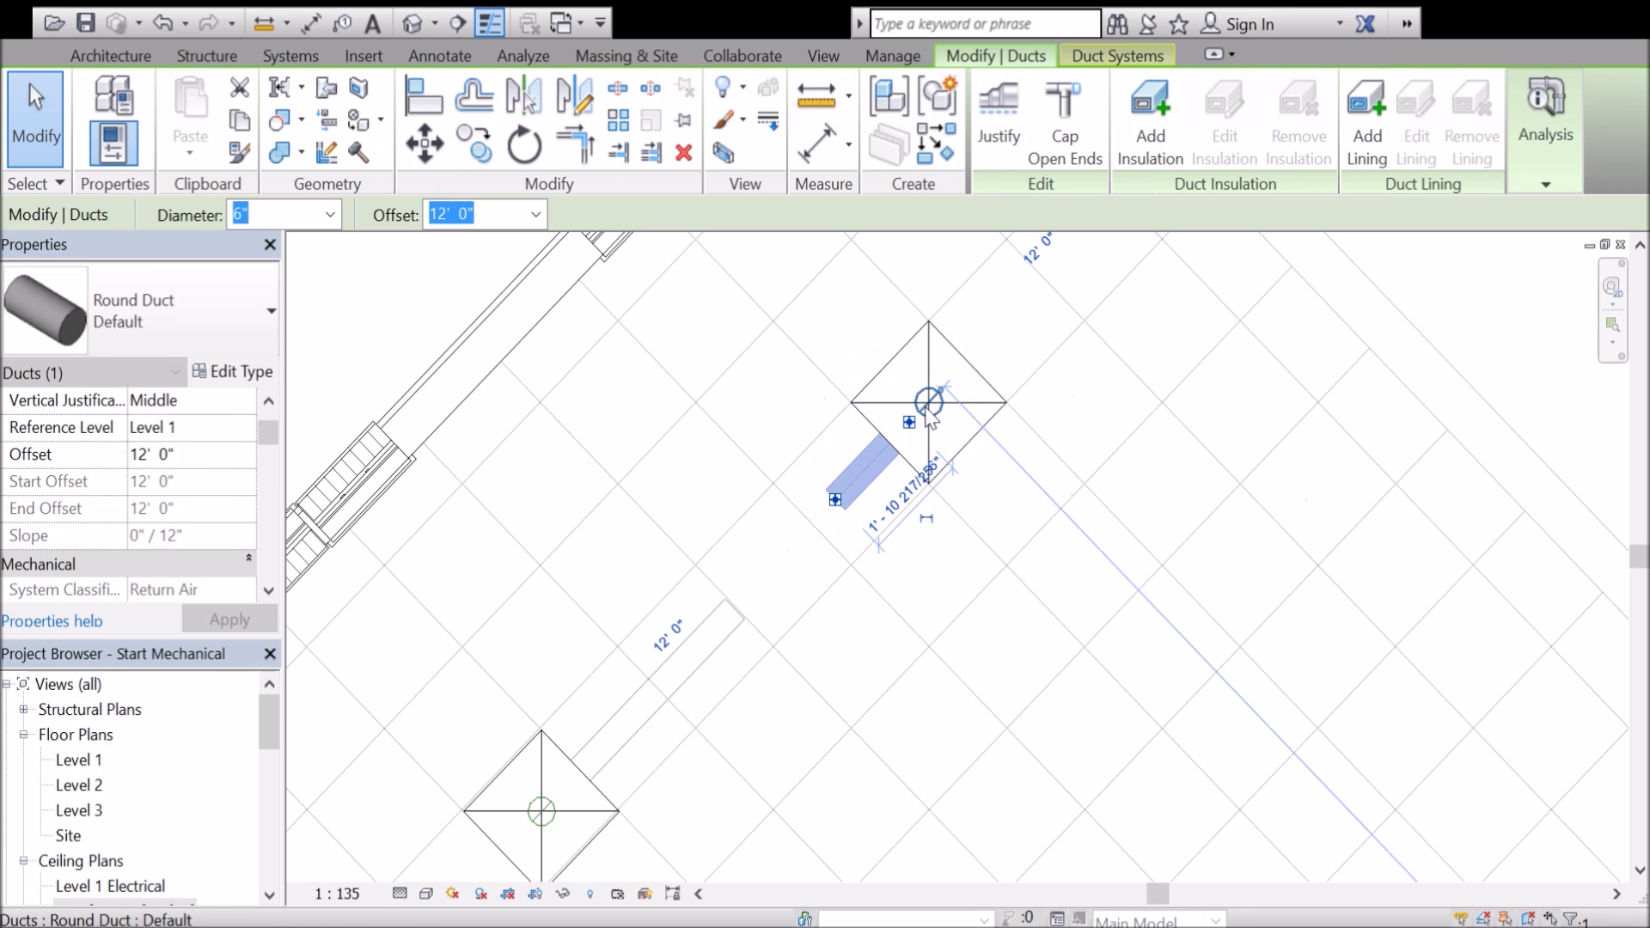
pyautogui.click(912, 600)
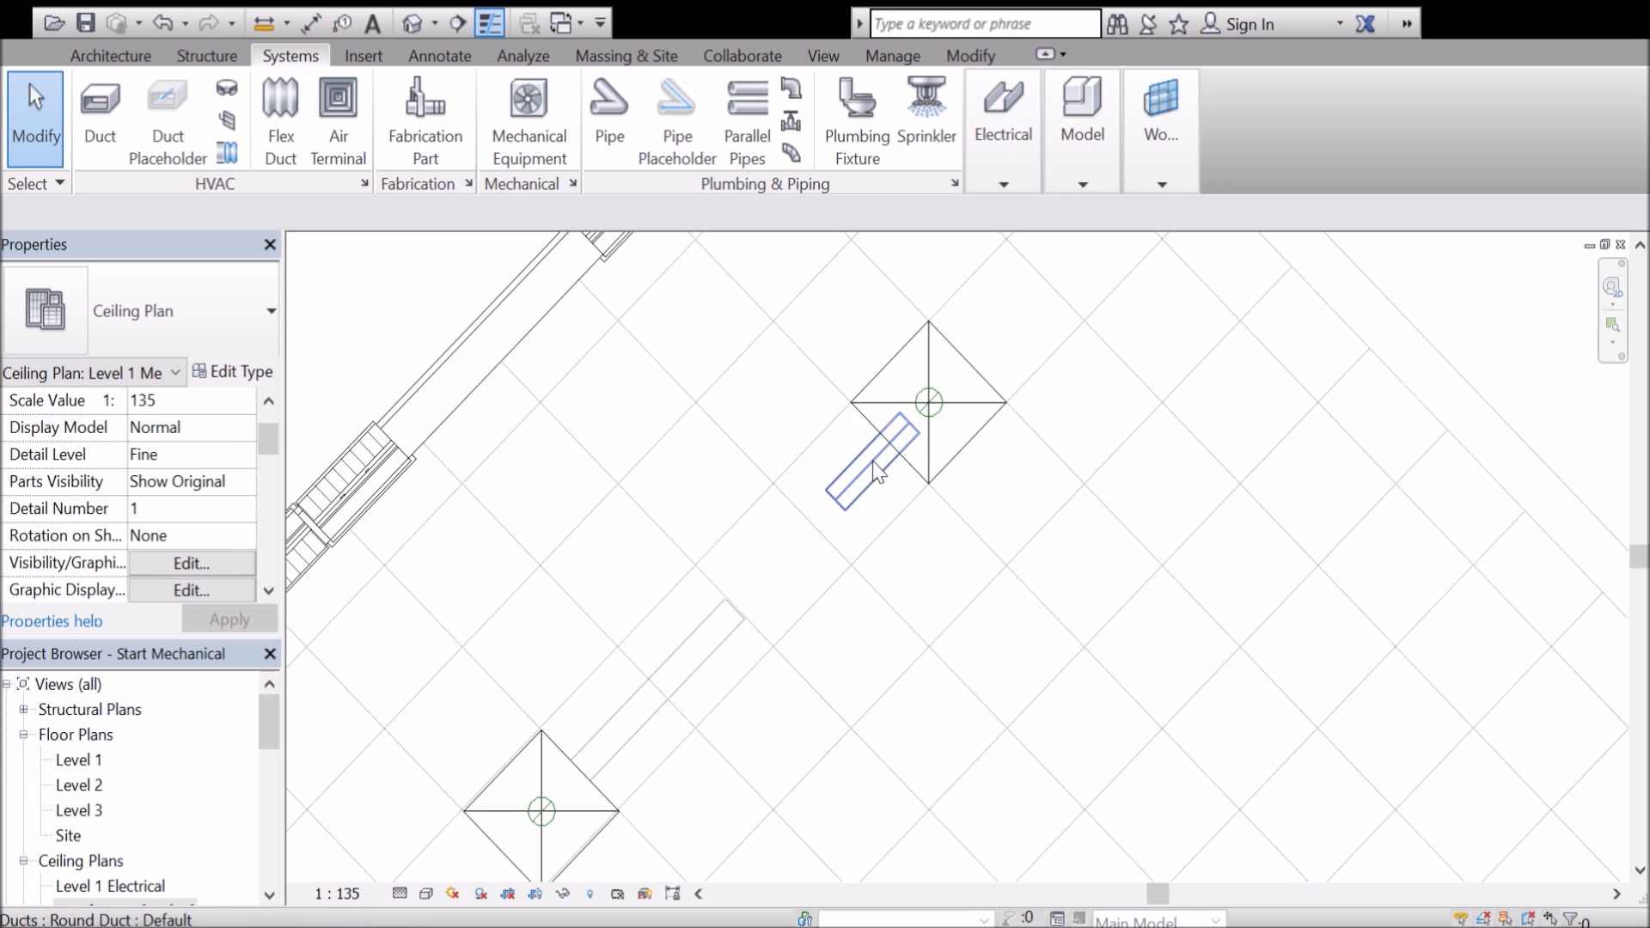
# Draw a short 6" round duct at 12'-0" offset beside the unconnected supply diffuser on the door side.
pyautogui.scroll(-3, 773, 400)
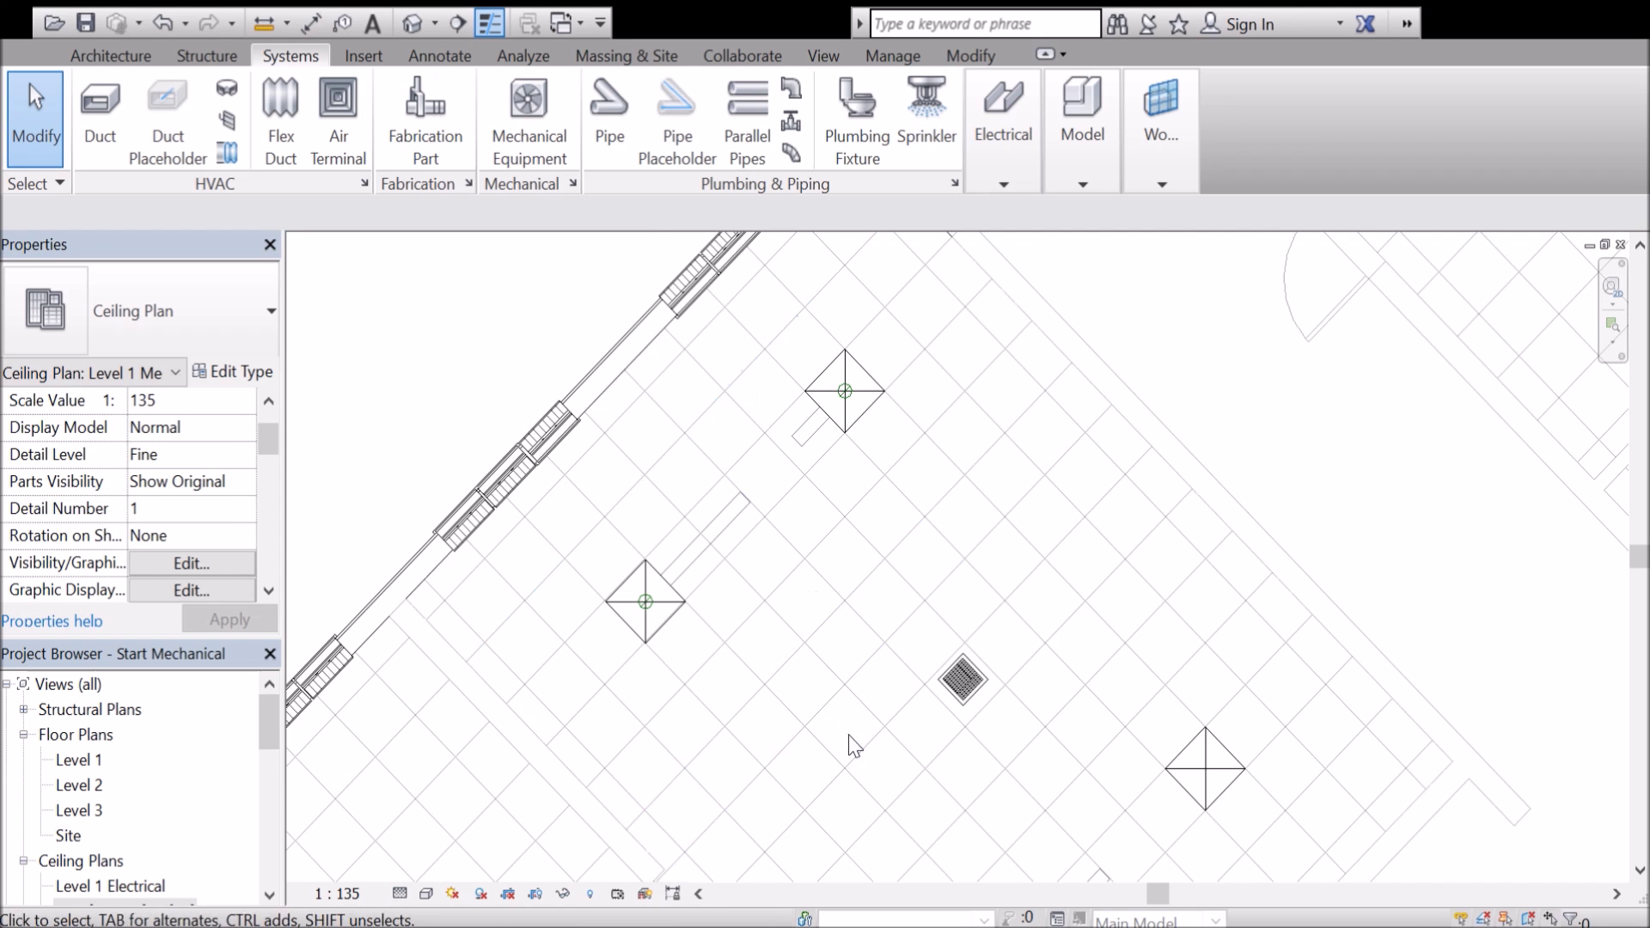
pyautogui.moveTo(1074, 715); pyautogui.dragTo(873, 523, button='middle')
pyautogui.scroll(3, 968, 616)
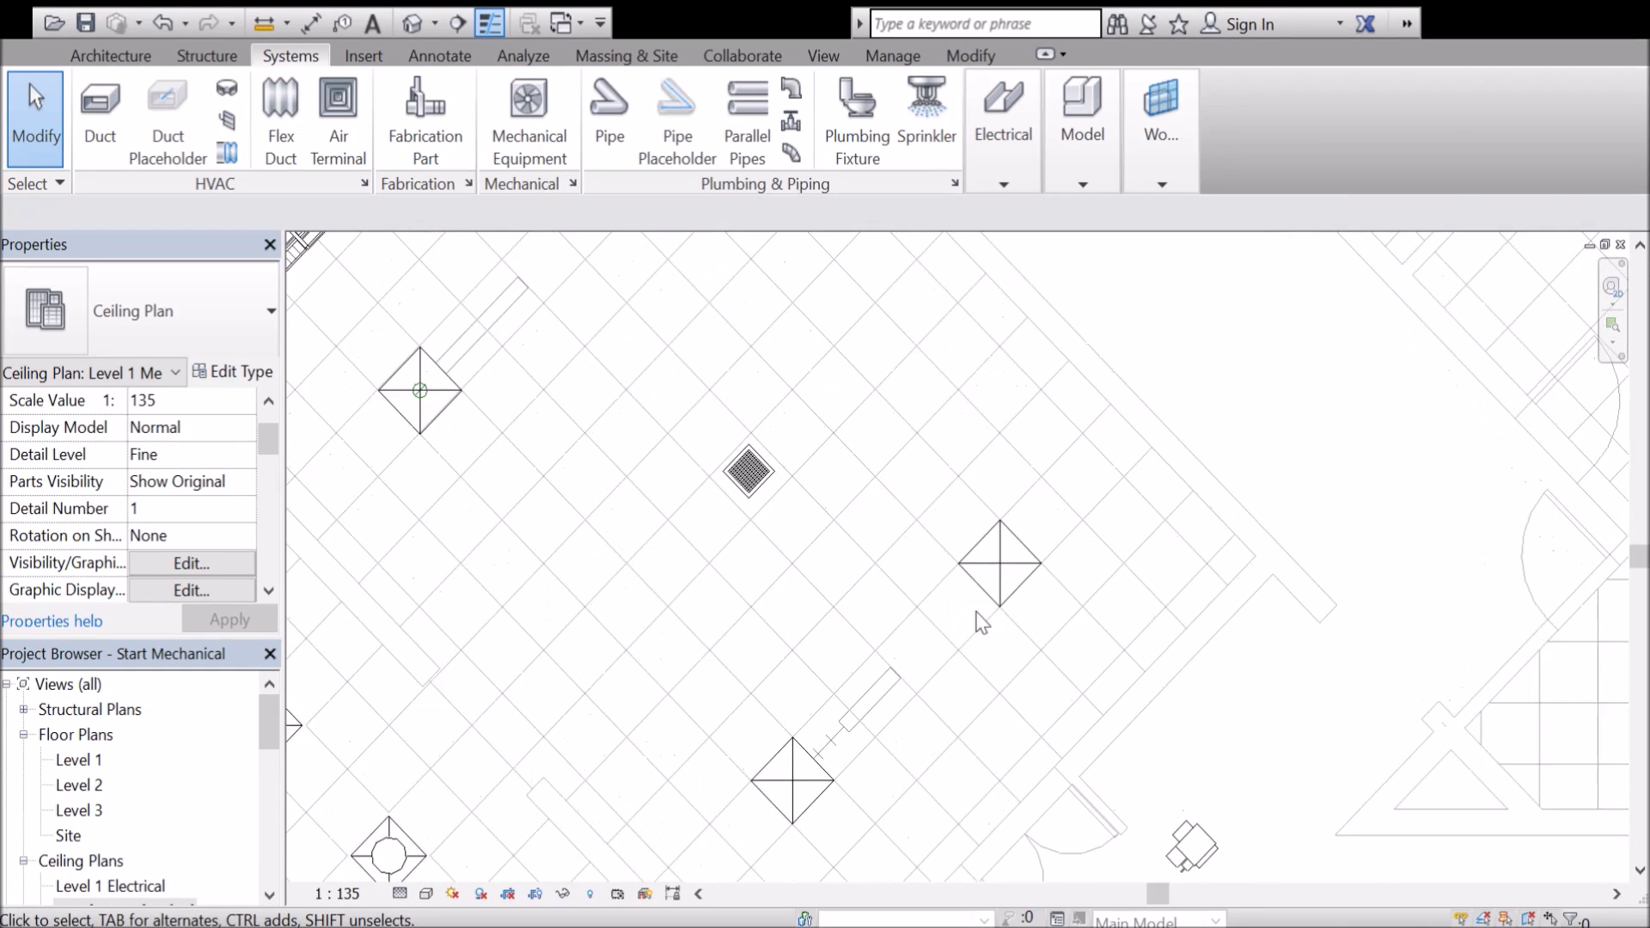
pyautogui.click(97, 99)
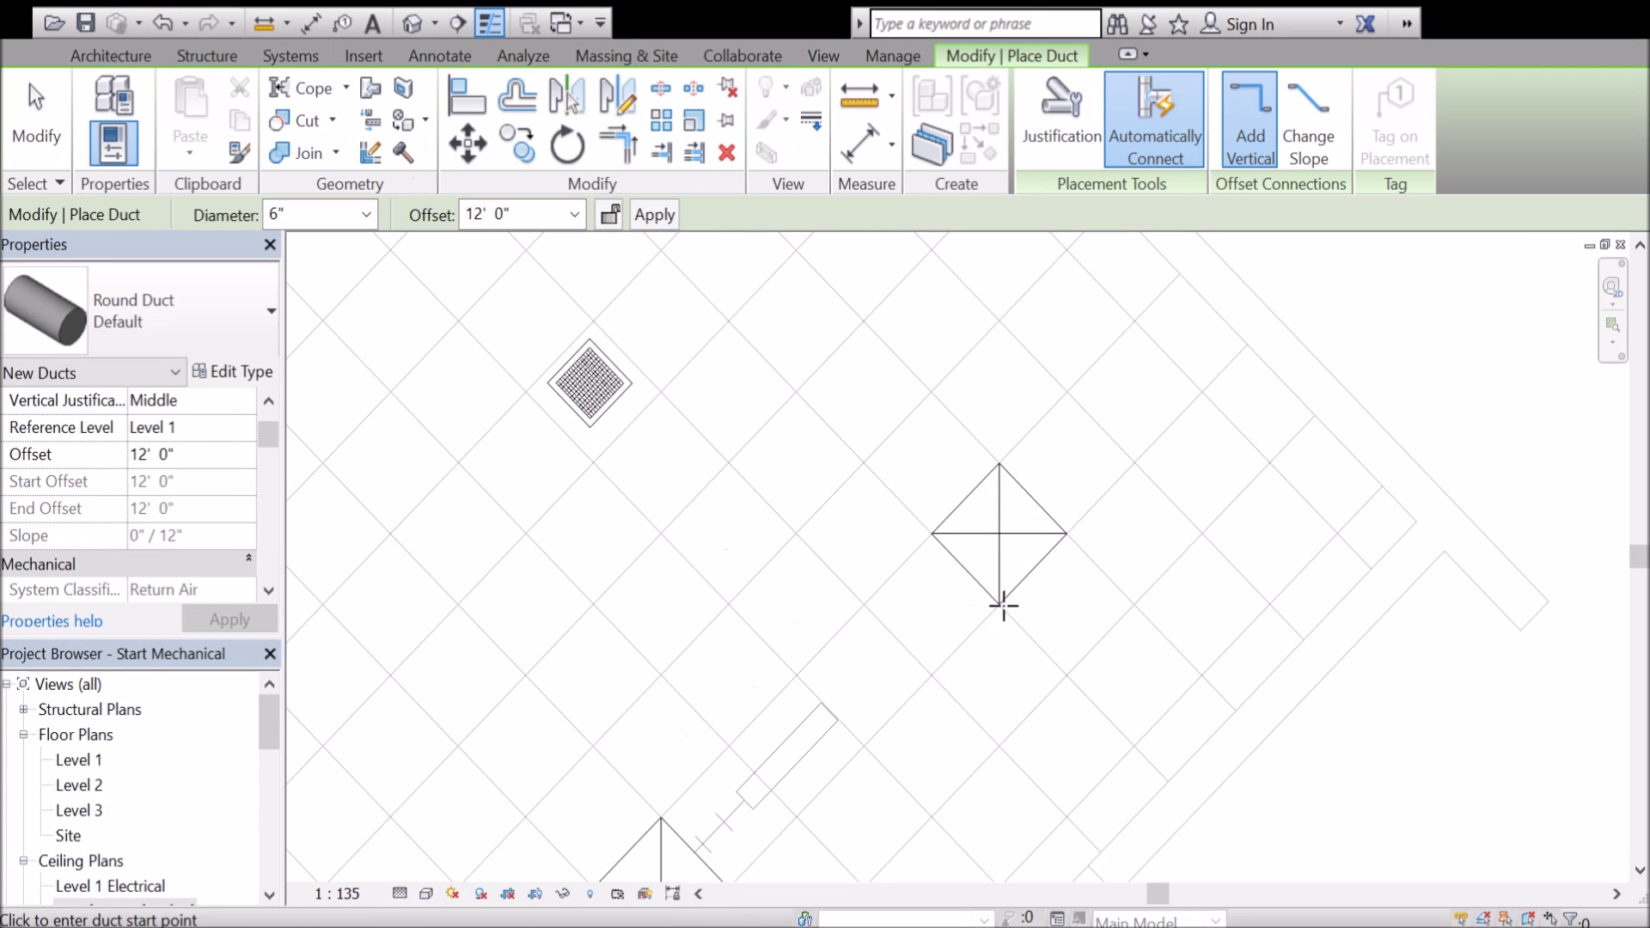
pyautogui.click(942, 597)
pyautogui.scroll(-1, 956, 597)
pyautogui.scroll(3, 958, 600)
pyautogui.press('Escape')
pyautogui.press('Escape')
# Try to connect the short door-side duct by extending its end to the centre of the adjacent supply diffuser.
pyautogui.click(946, 609)
pyautogui.moveTo(927, 592); pyautogui.dragTo(1060, 451)
pyautogui.press('Escape')
pyautogui.scroll(-2, 1167, 563)
pyautogui.scroll(-2, 1167, 563)
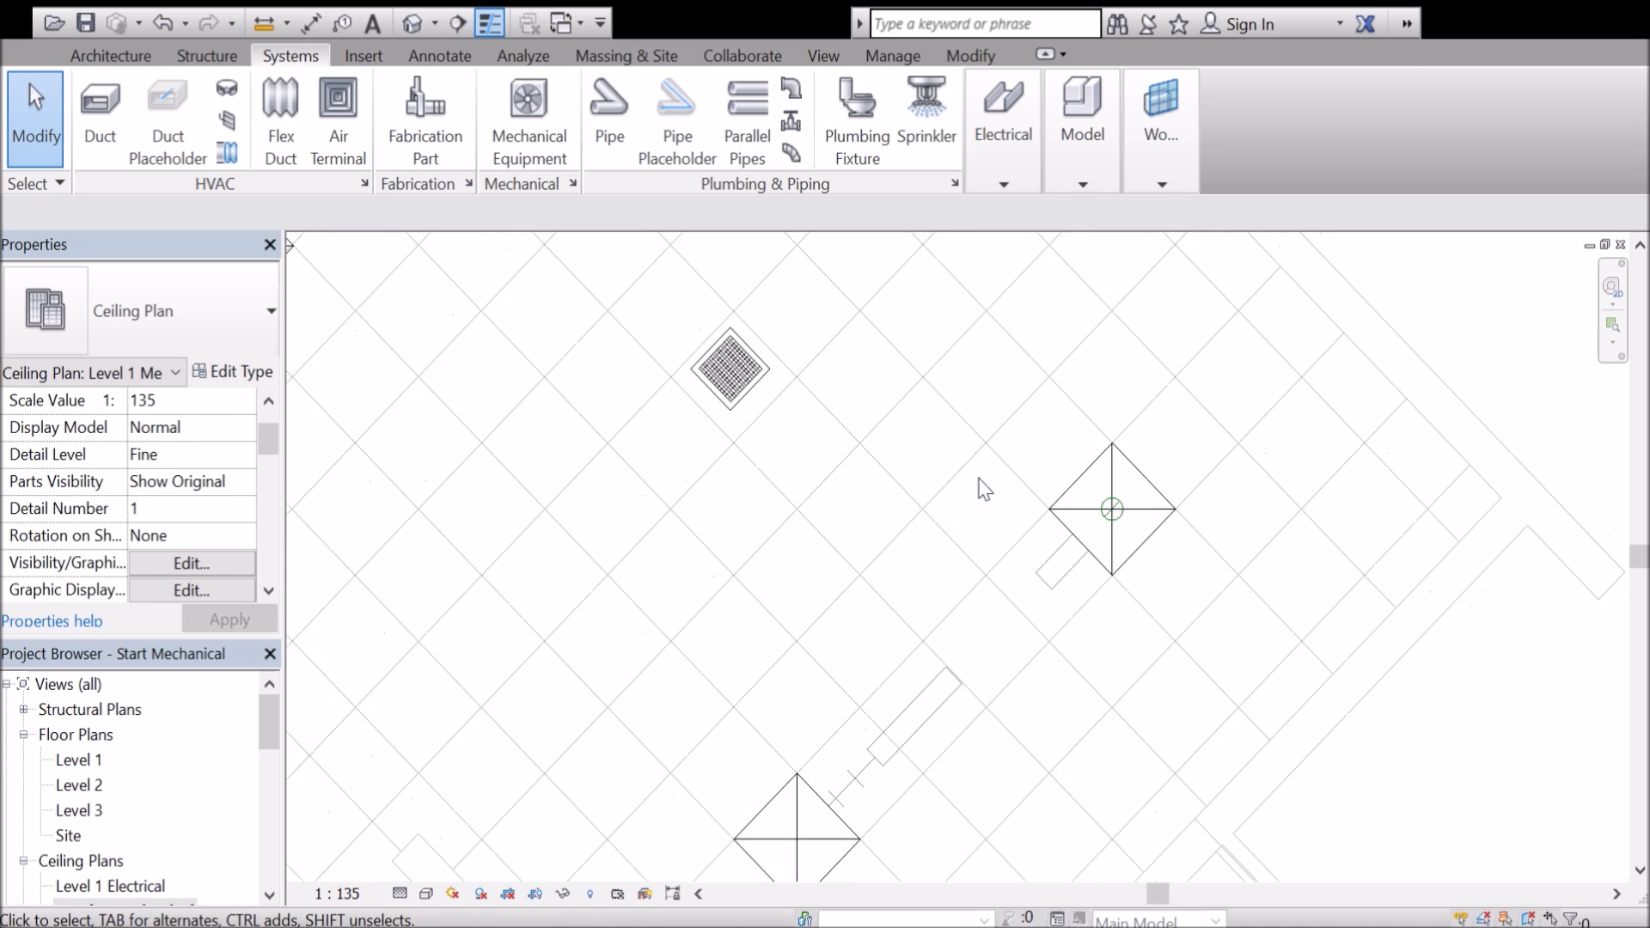
pyautogui.scroll(-1, 984, 524)
pyautogui.scroll(3, 1050, 612)
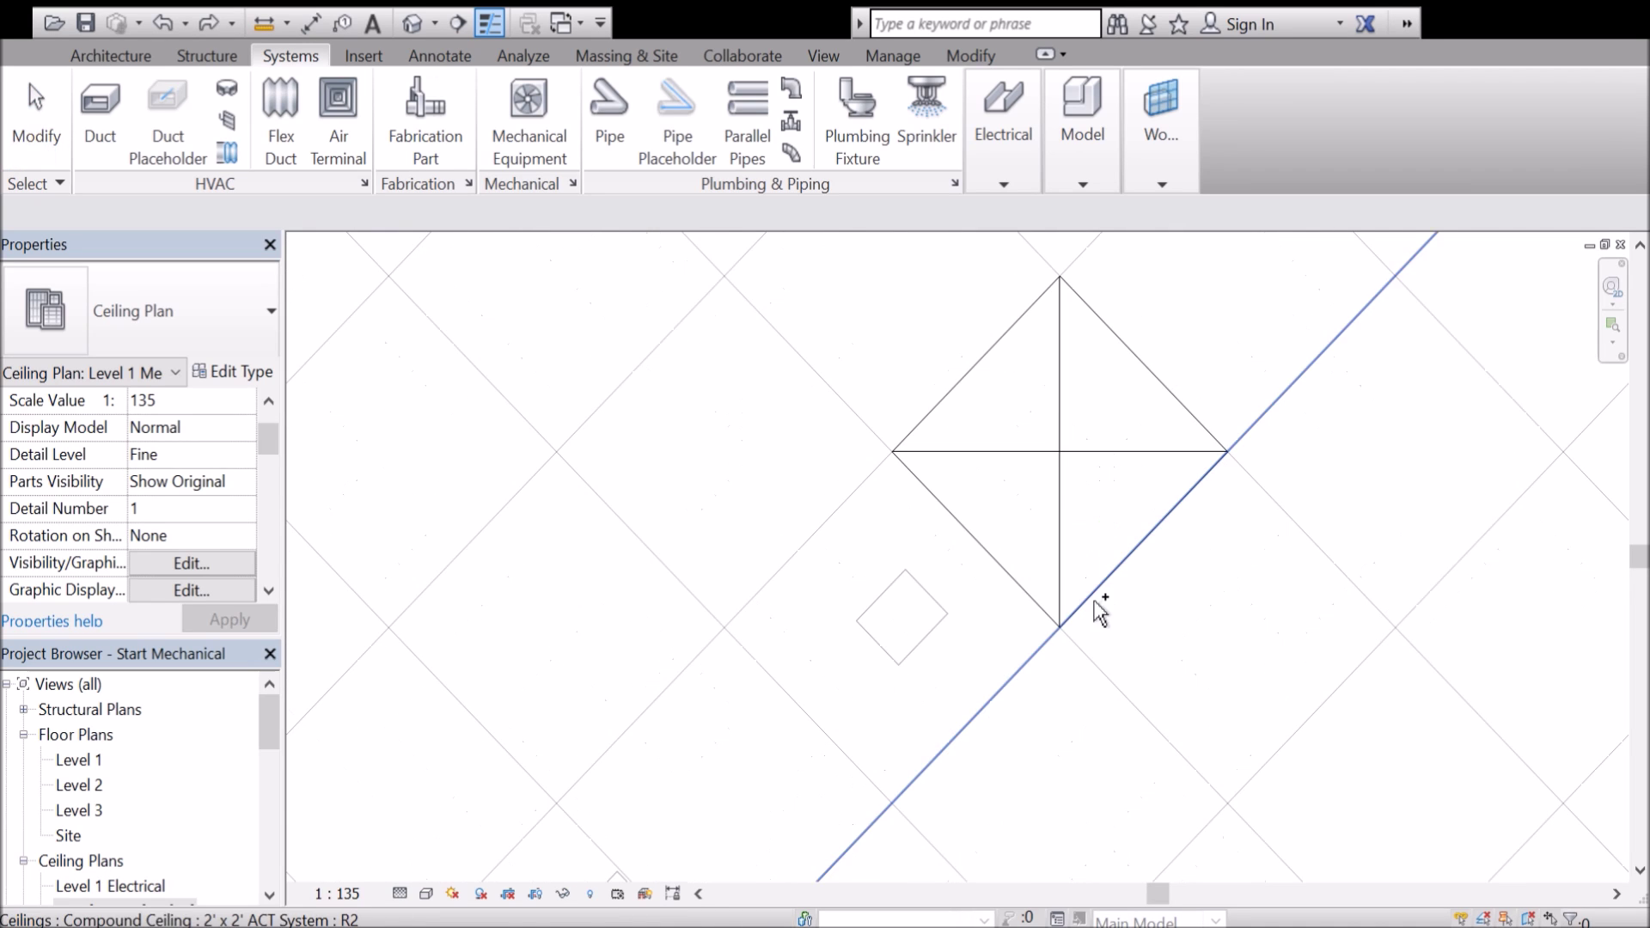
# Try to create a round duct from the door-side supply diffuser's connector to the short duct, and delete that short duct.
pyautogui.click(1059, 453)
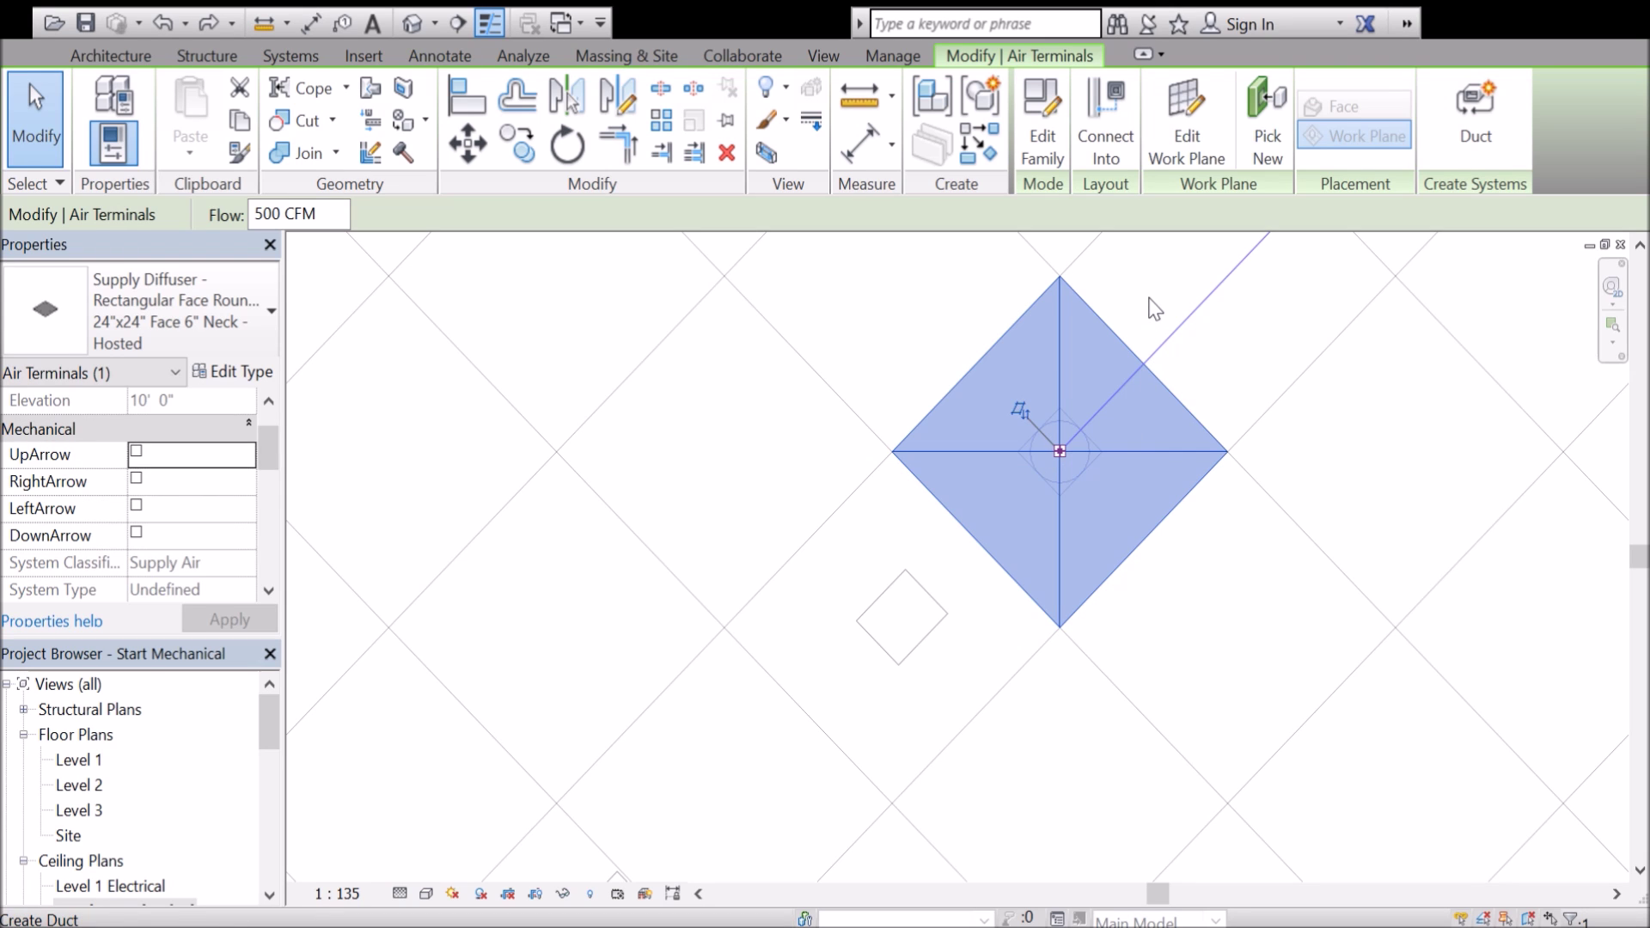
pyautogui.click(1020, 410)
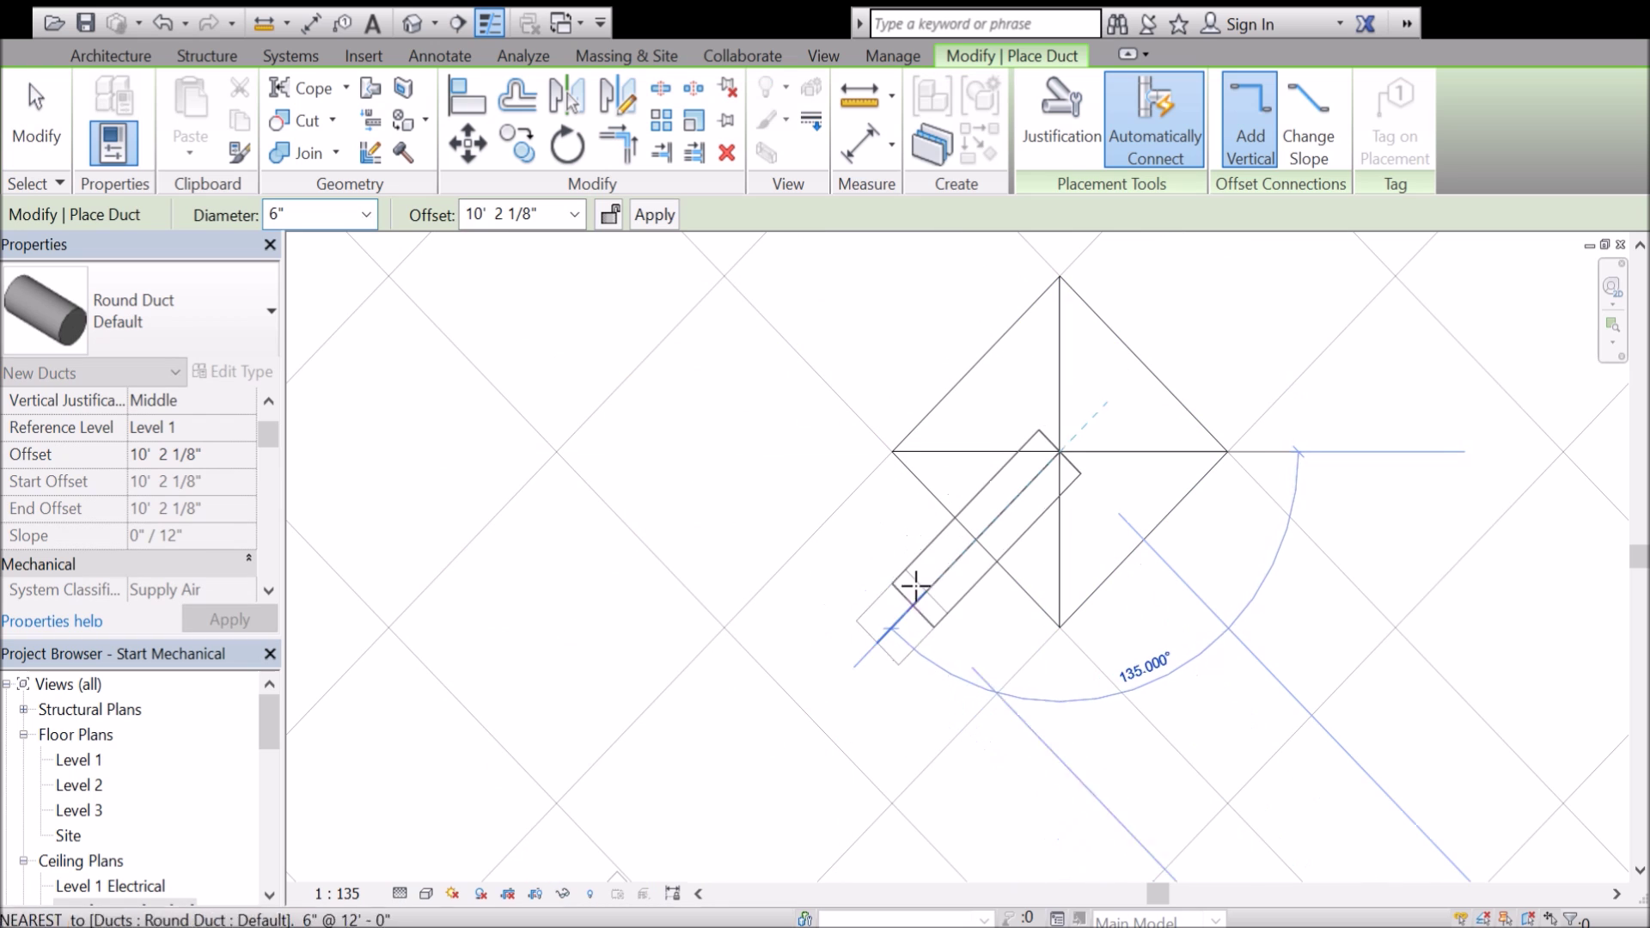
pyautogui.click(934, 592)
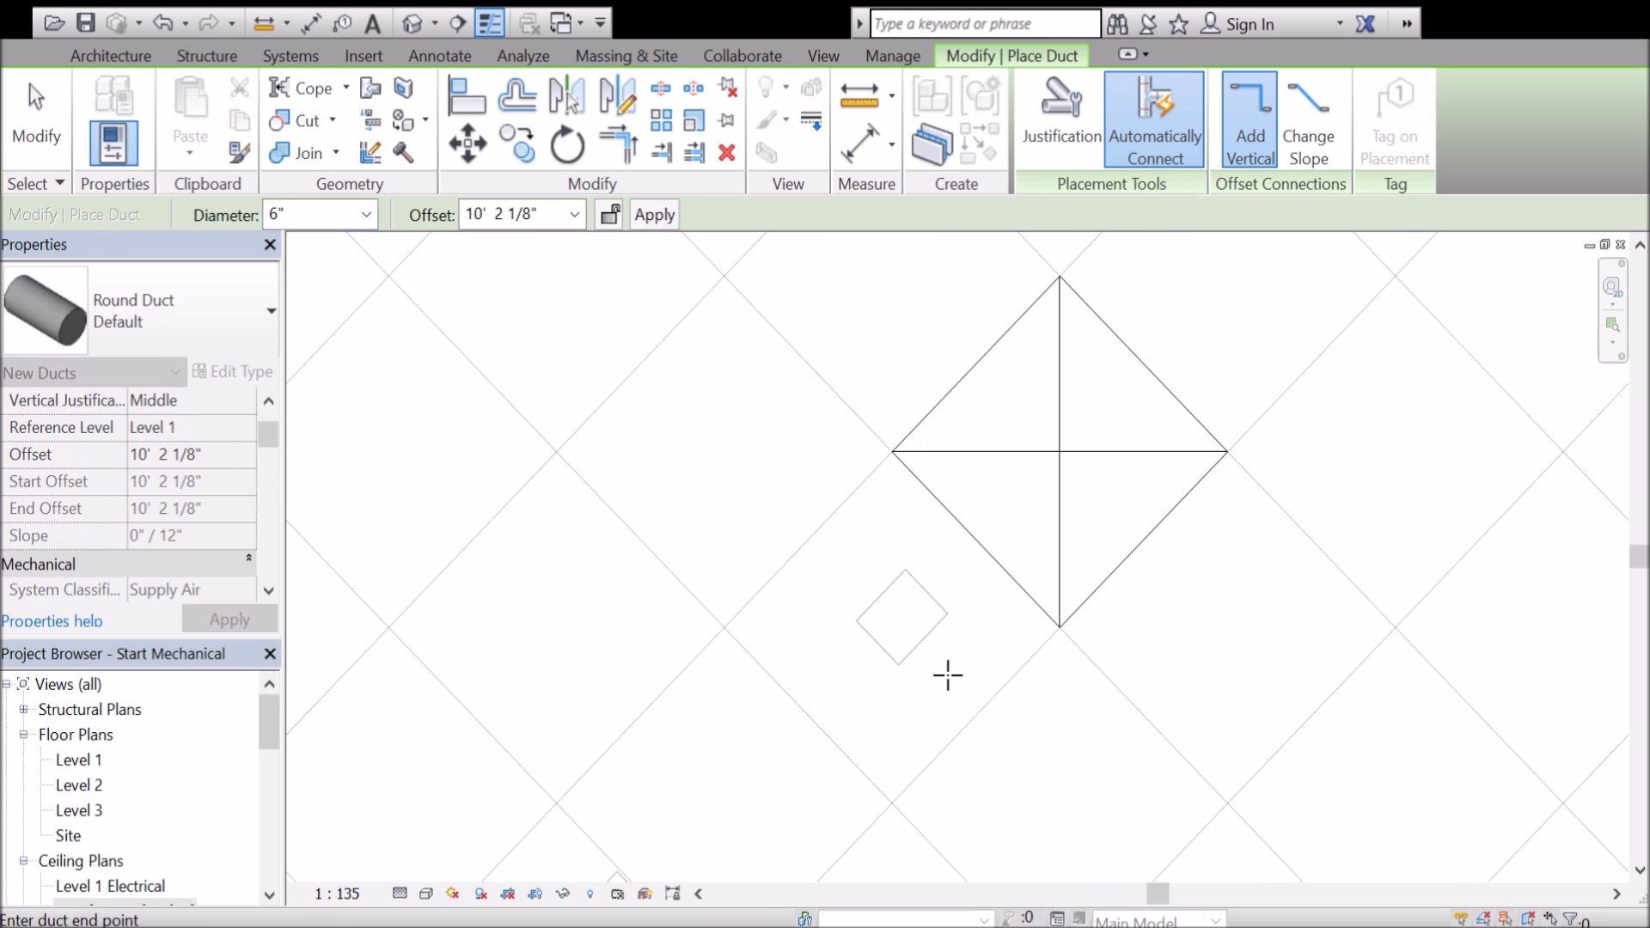
pyautogui.press('Escape')
pyautogui.press('Escape')
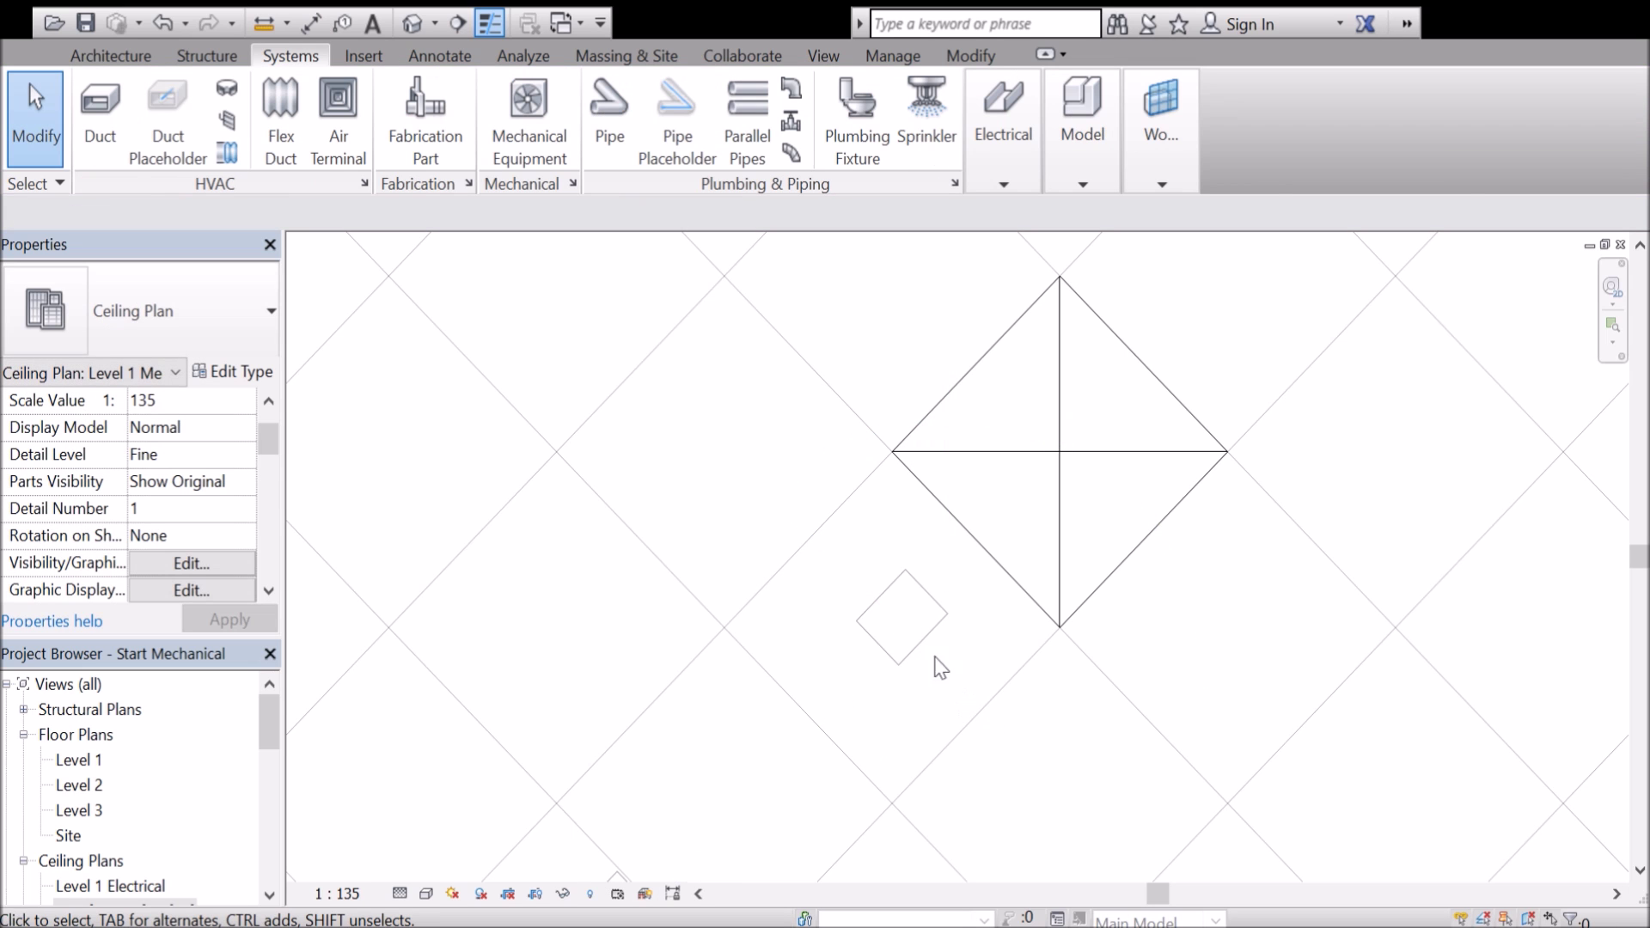
pyautogui.click(855, 614)
pyautogui.press('Delete')
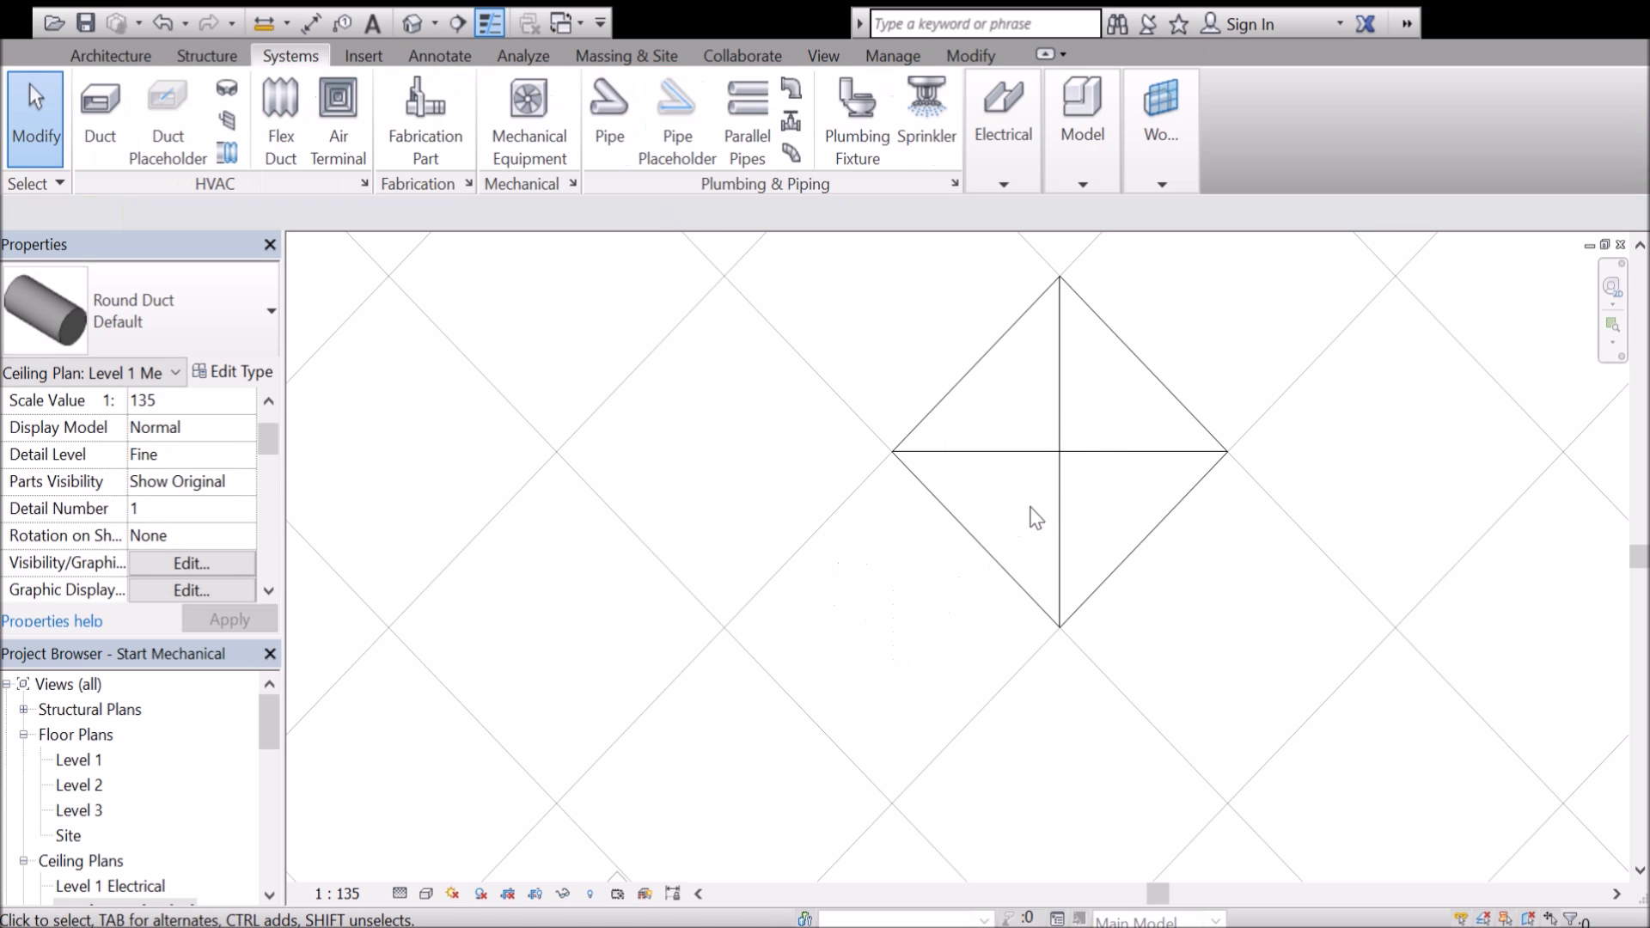
# Create a short 6" round duct at 12'-0" offset from the door-side supply diffuser's connector, heading towards the middle of the room.
pyautogui.click(1060, 452)
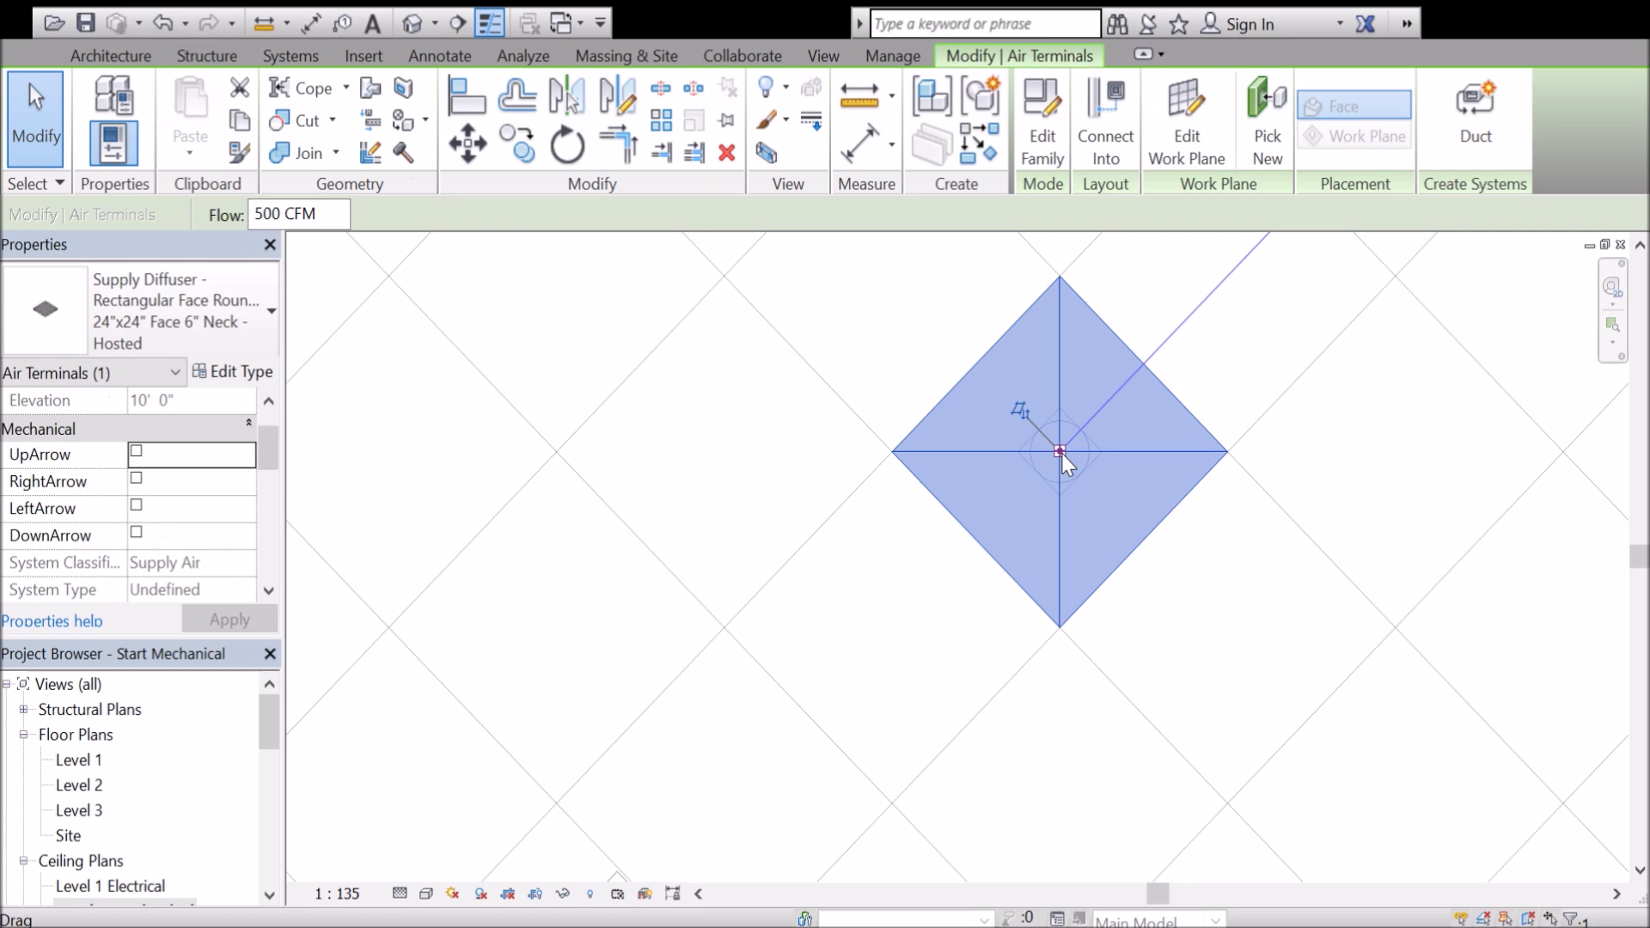
pyautogui.click(1021, 411)
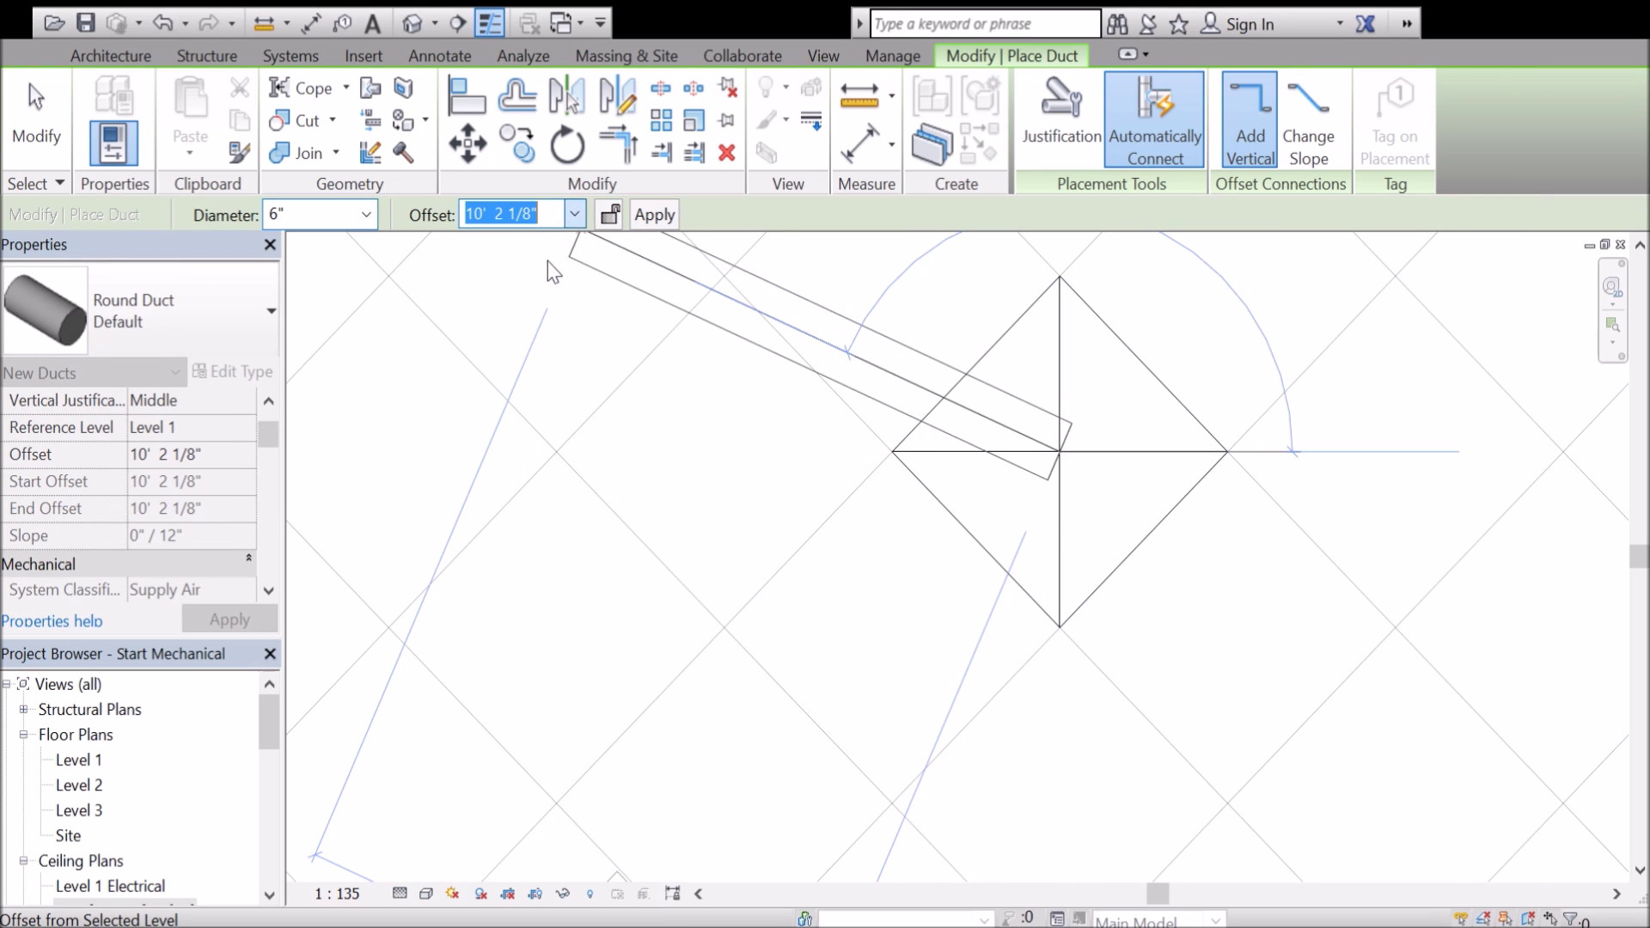
pyautogui.write('12')
pyautogui.press('Return')
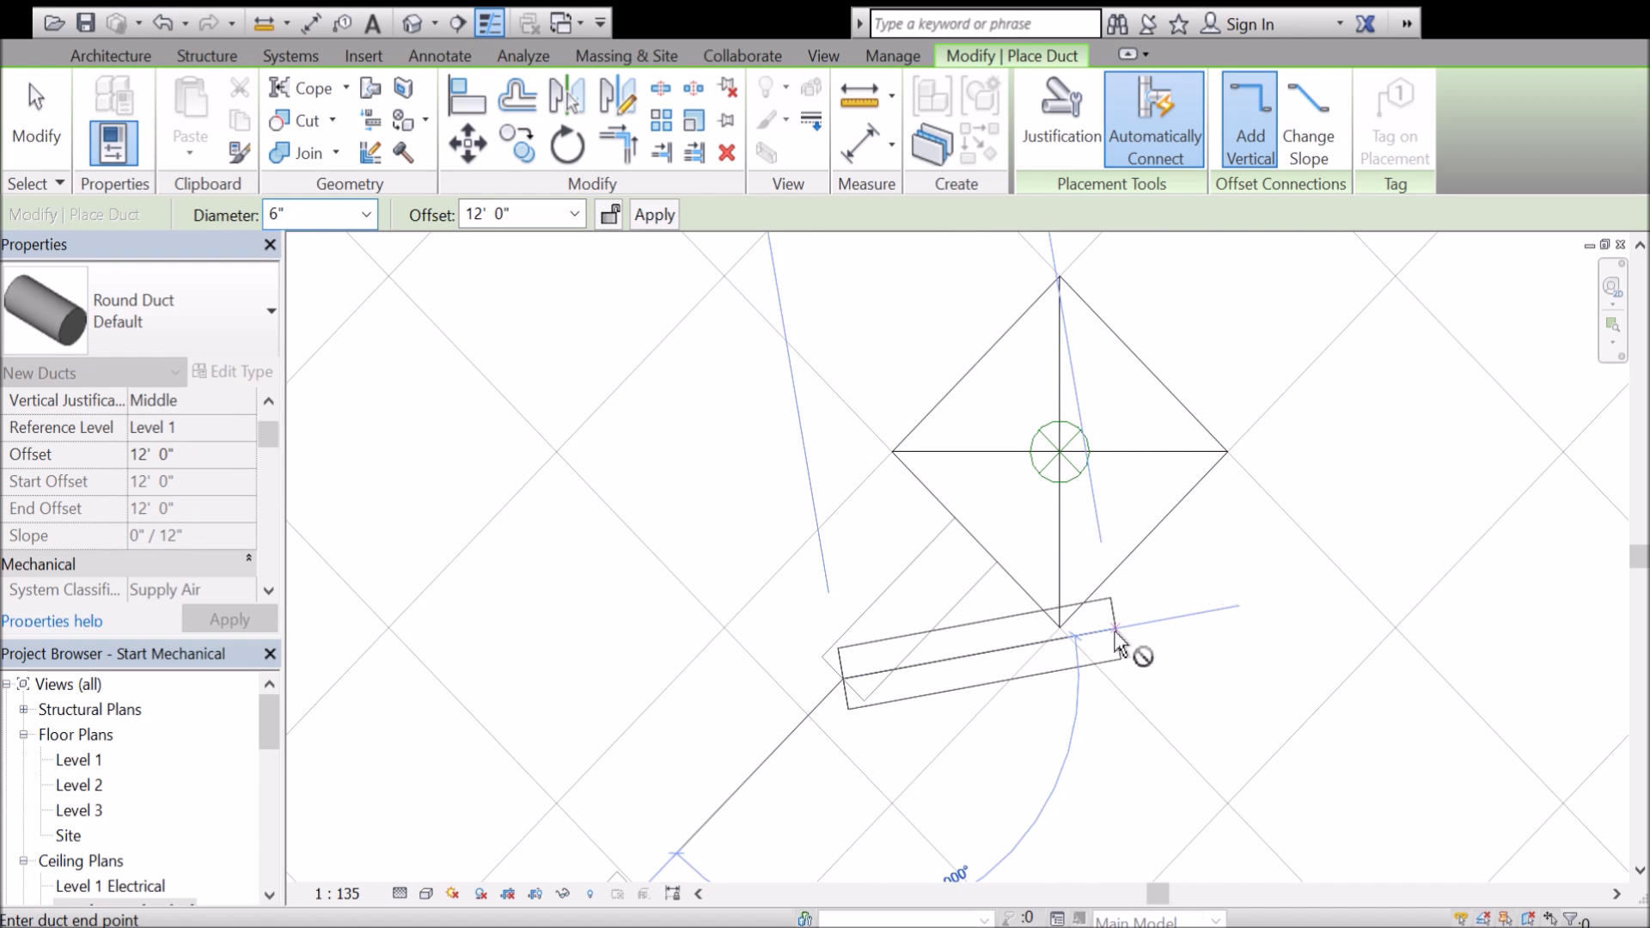
pyautogui.press('Escape')
pyautogui.press('Escape')
pyautogui.scroll(-5, 1092, 602)
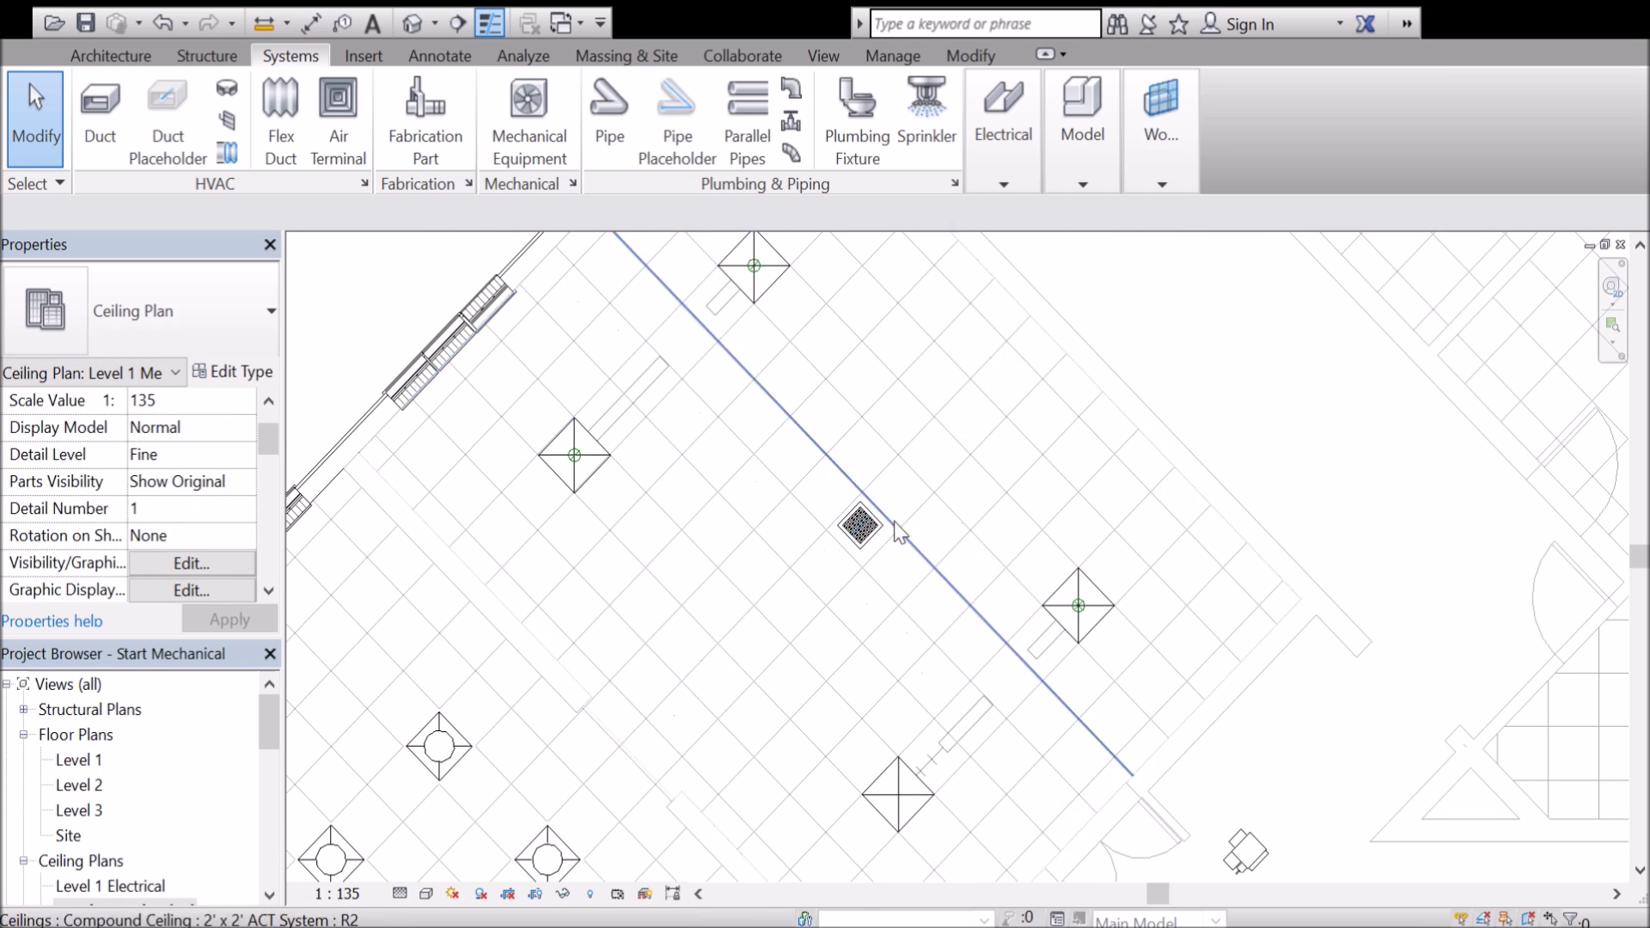
# Shift the return grille aside and draw an 8" round main duct about 30'-0" long at 12'-0" offset between the diffuser rows.
pyautogui.moveTo(866, 537); pyautogui.dragTo(831, 575)
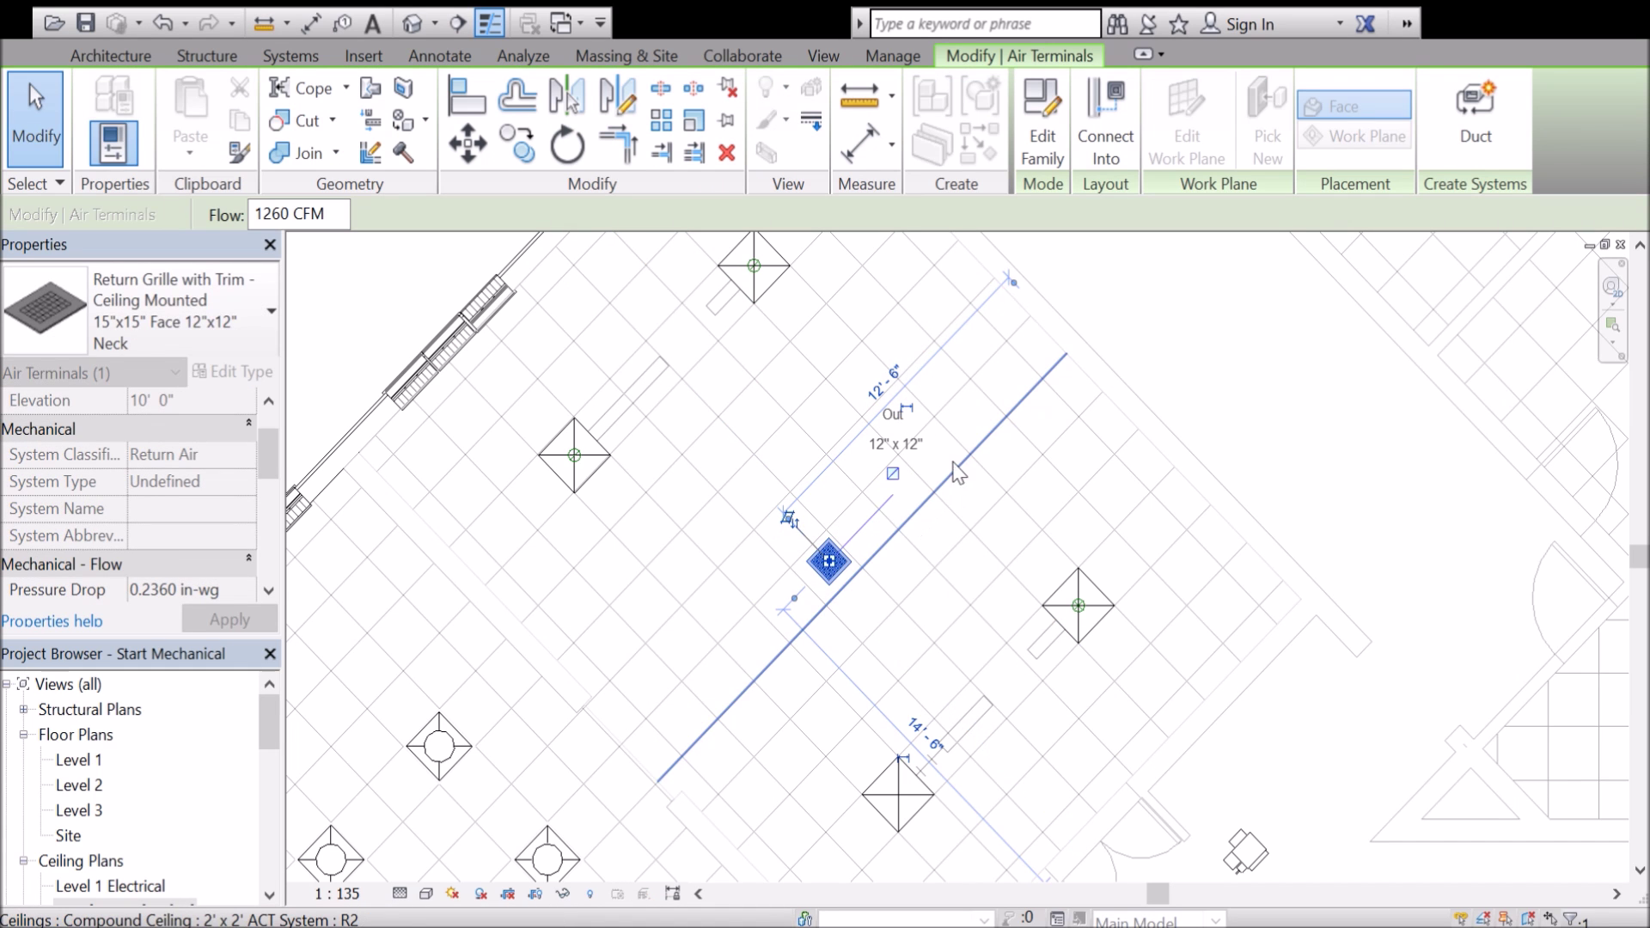
pyautogui.click(953, 462)
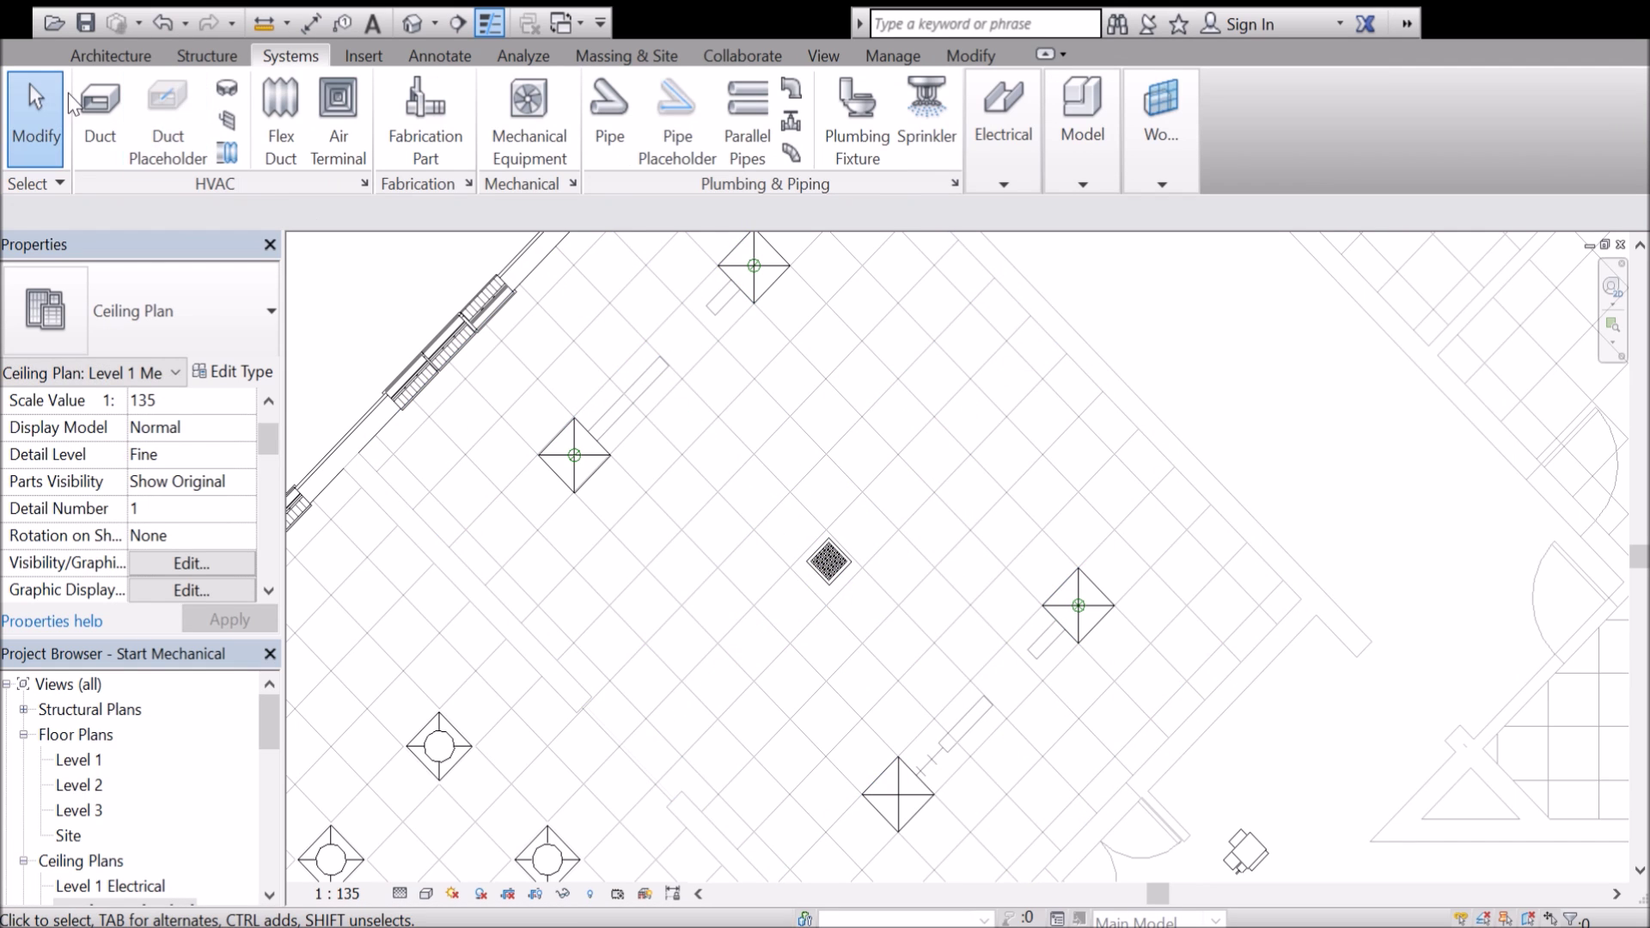
pyautogui.click(92, 105)
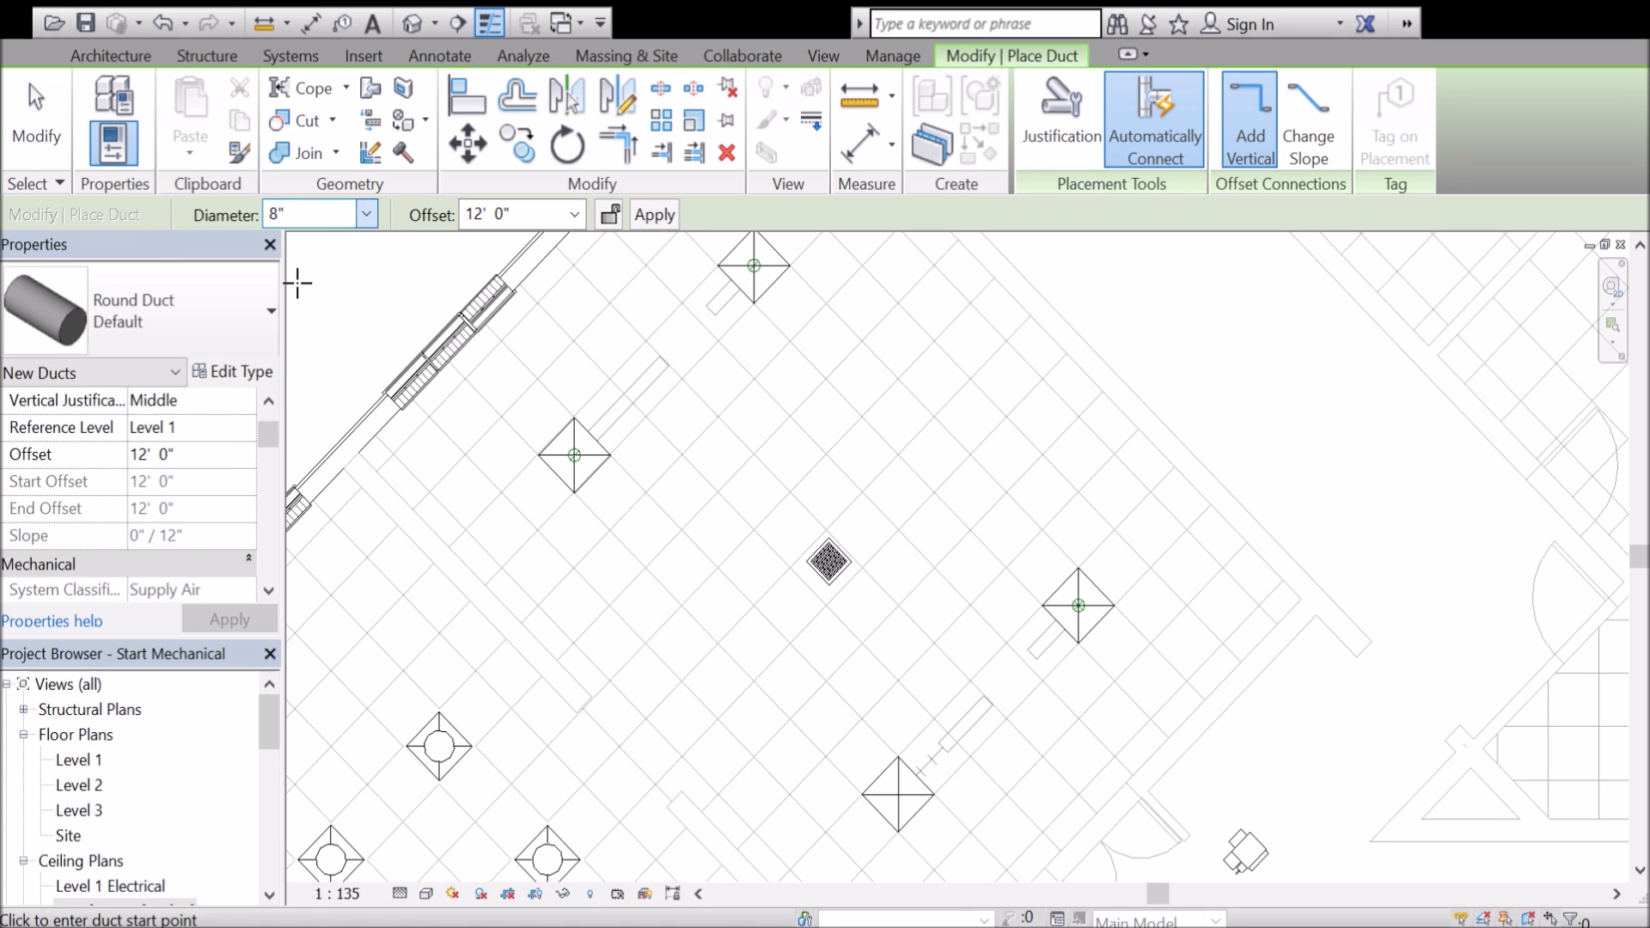
pyautogui.click(643, 300)
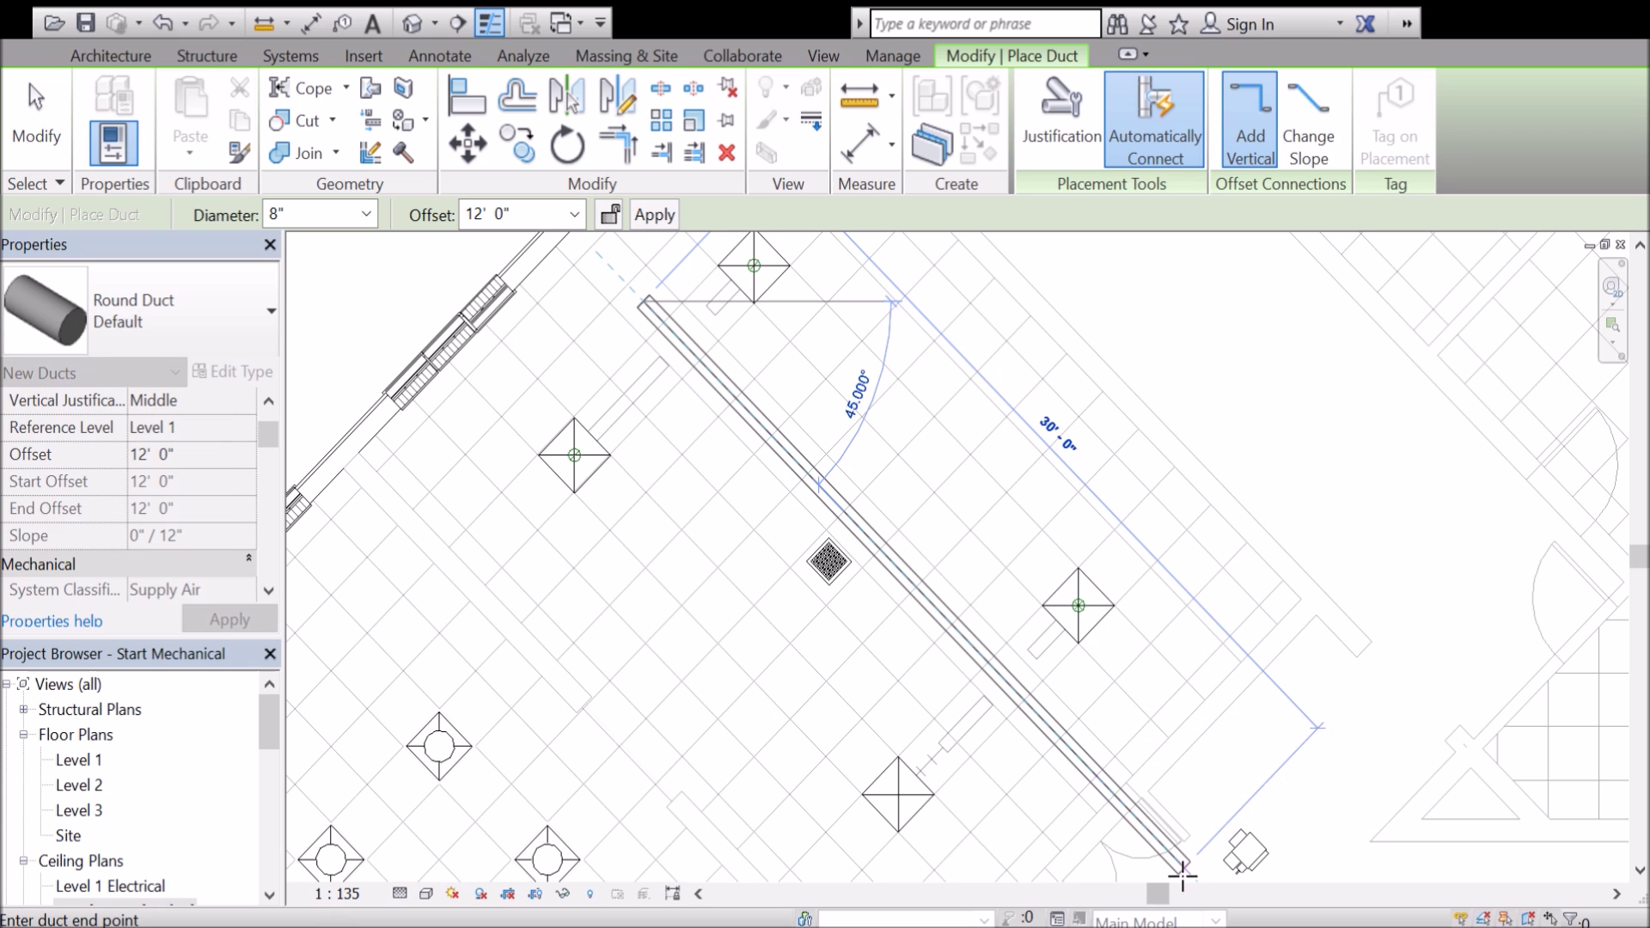
pyautogui.press('Escape')
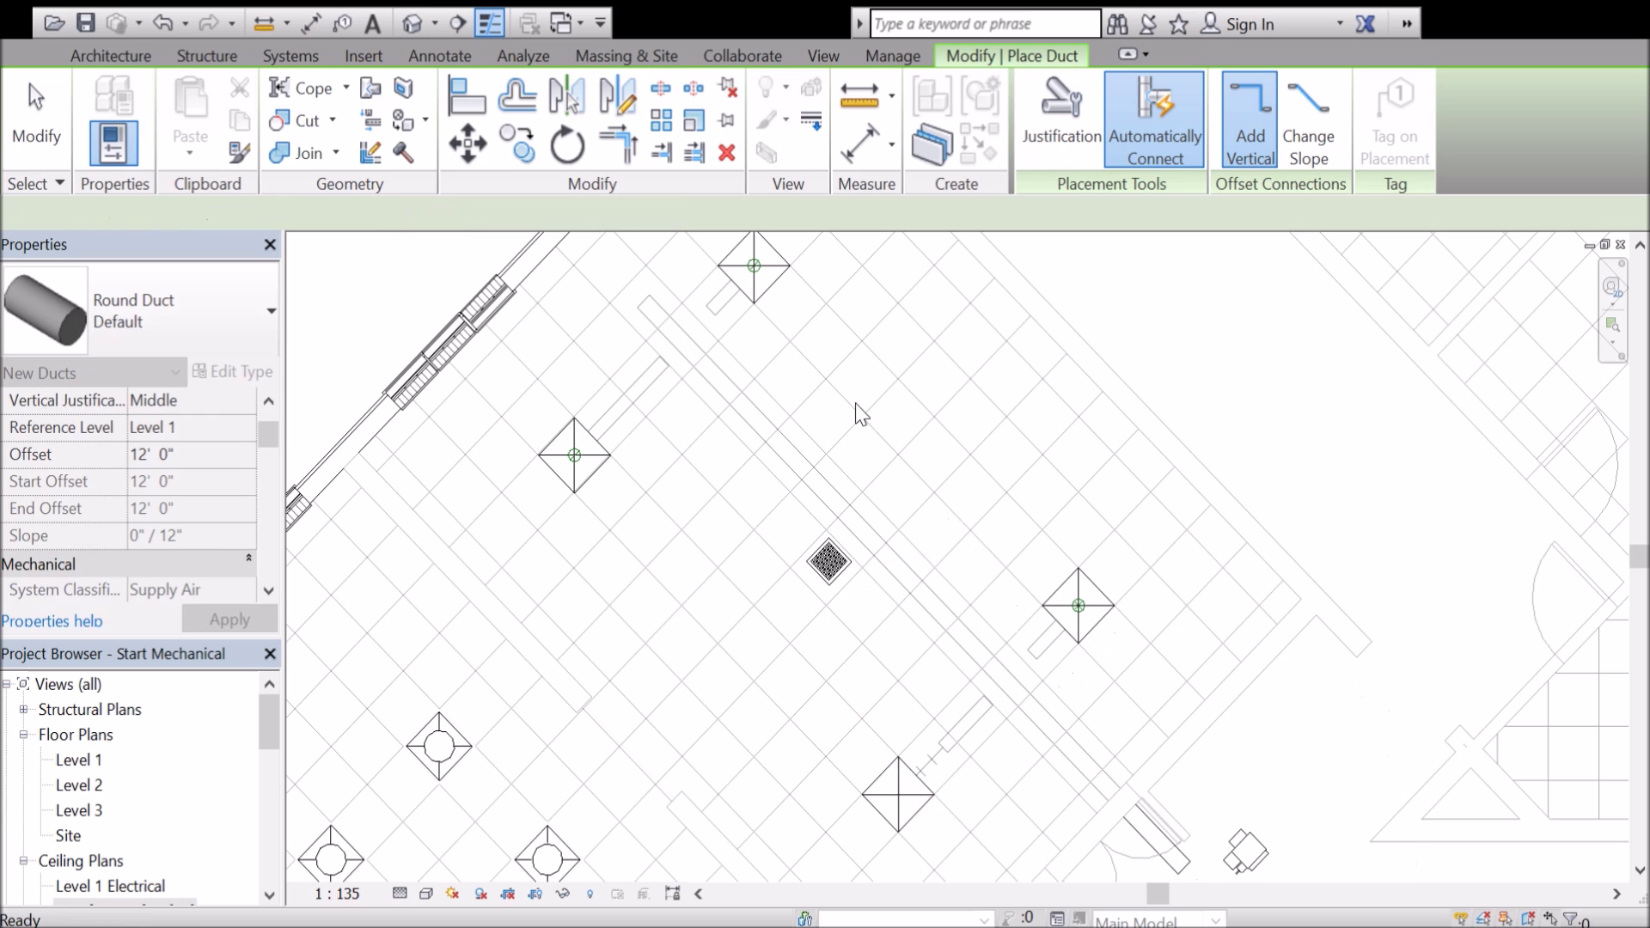
pyautogui.press('Escape')
# Extend the window-side diffuser's branch duct nearest the main to the 8" main duct's centreline so that they connect.
pyautogui.scroll(-2, 603, 340)
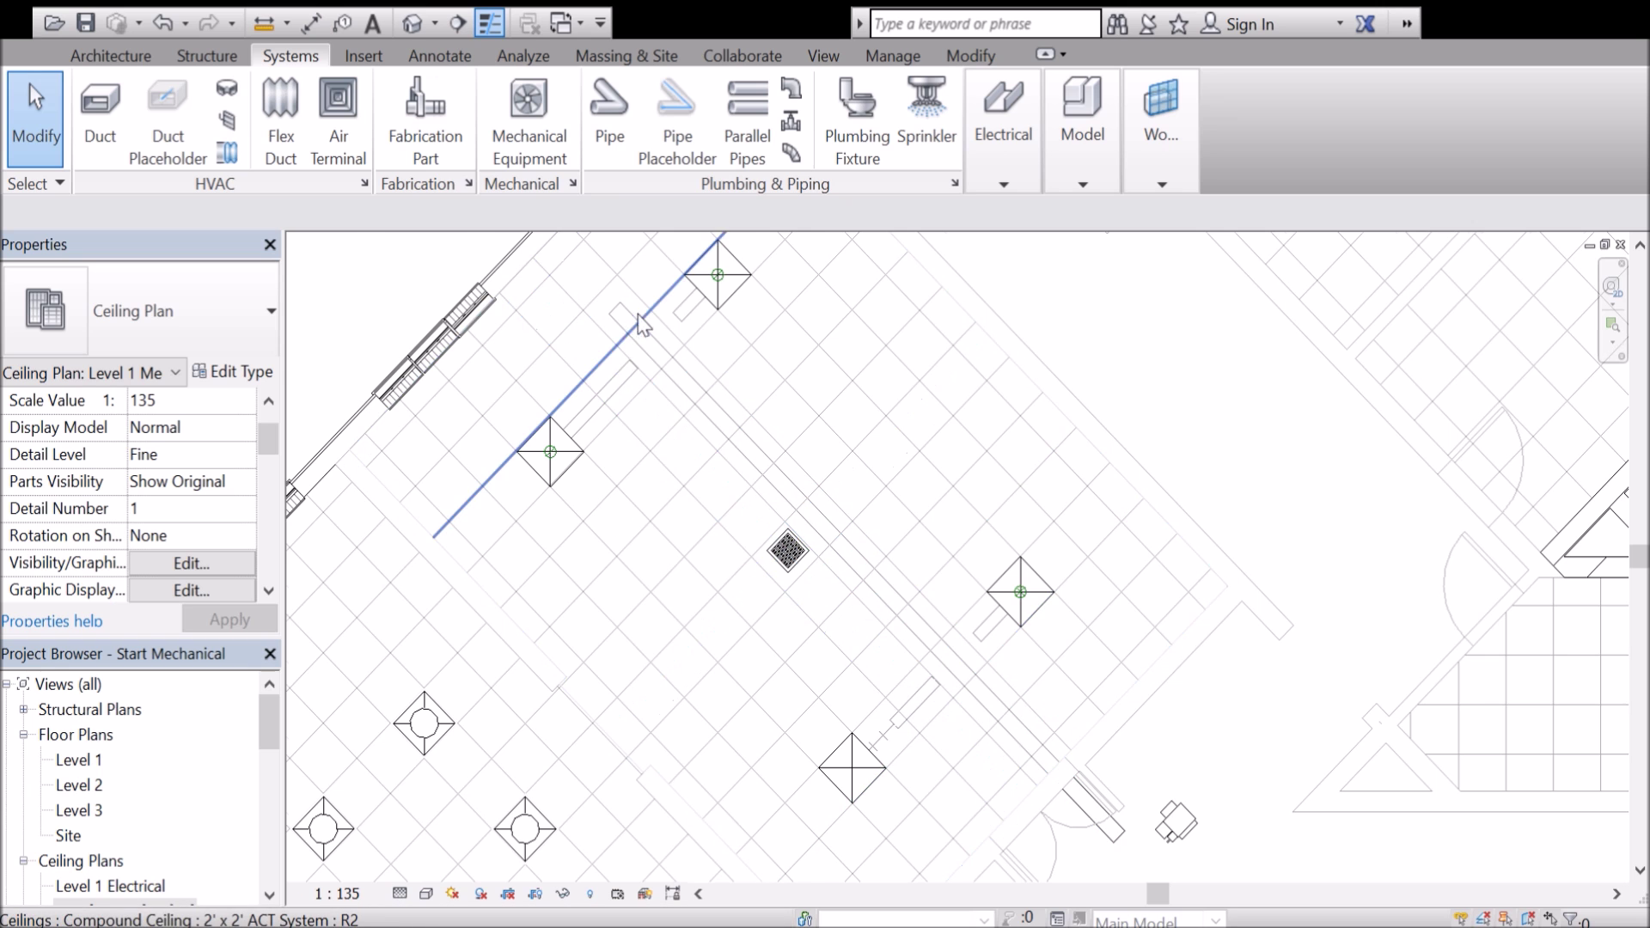
pyautogui.scroll(3, 645, 325)
pyautogui.scroll(1, 647, 325)
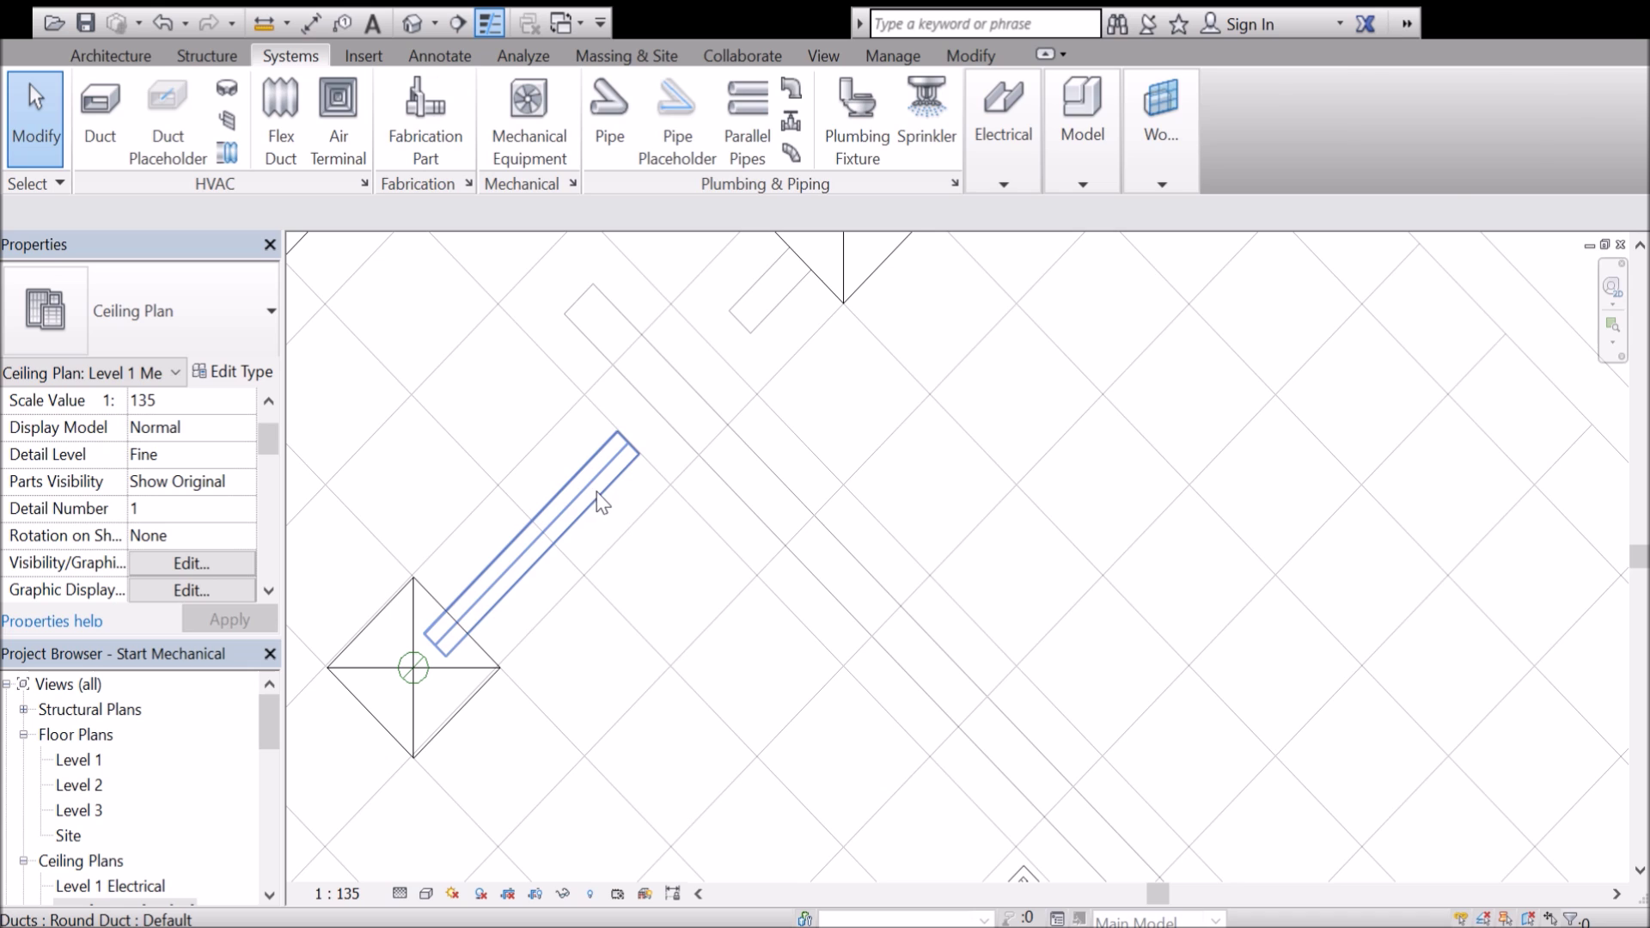
pyautogui.click(598, 495)
pyautogui.click(629, 443)
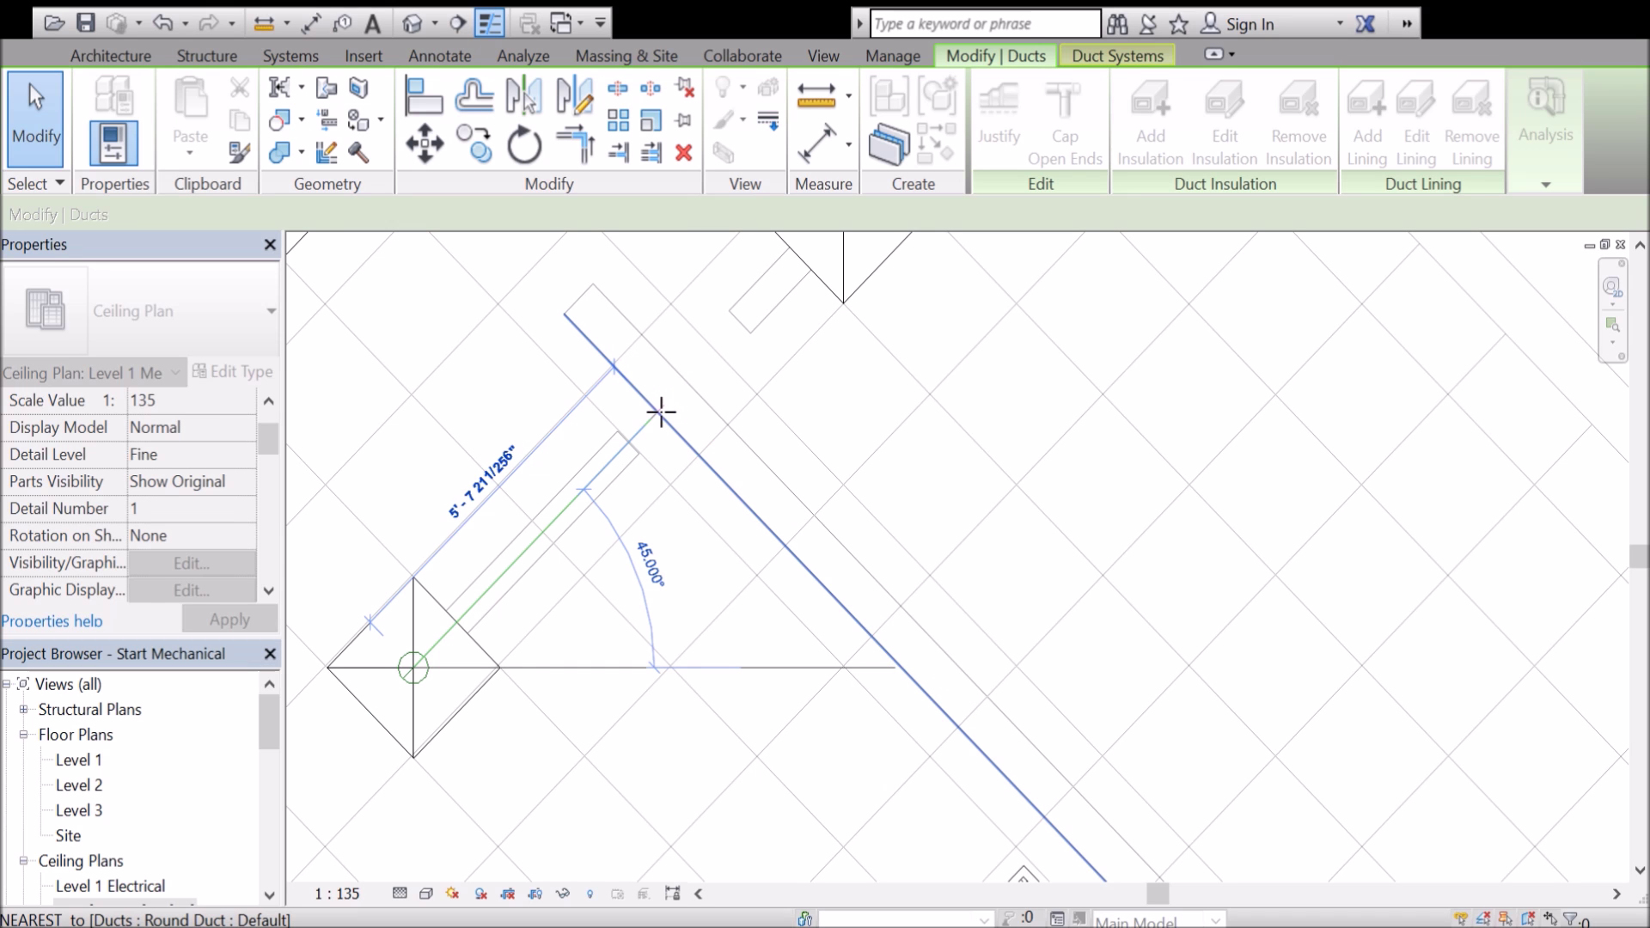
pyautogui.click(661, 413)
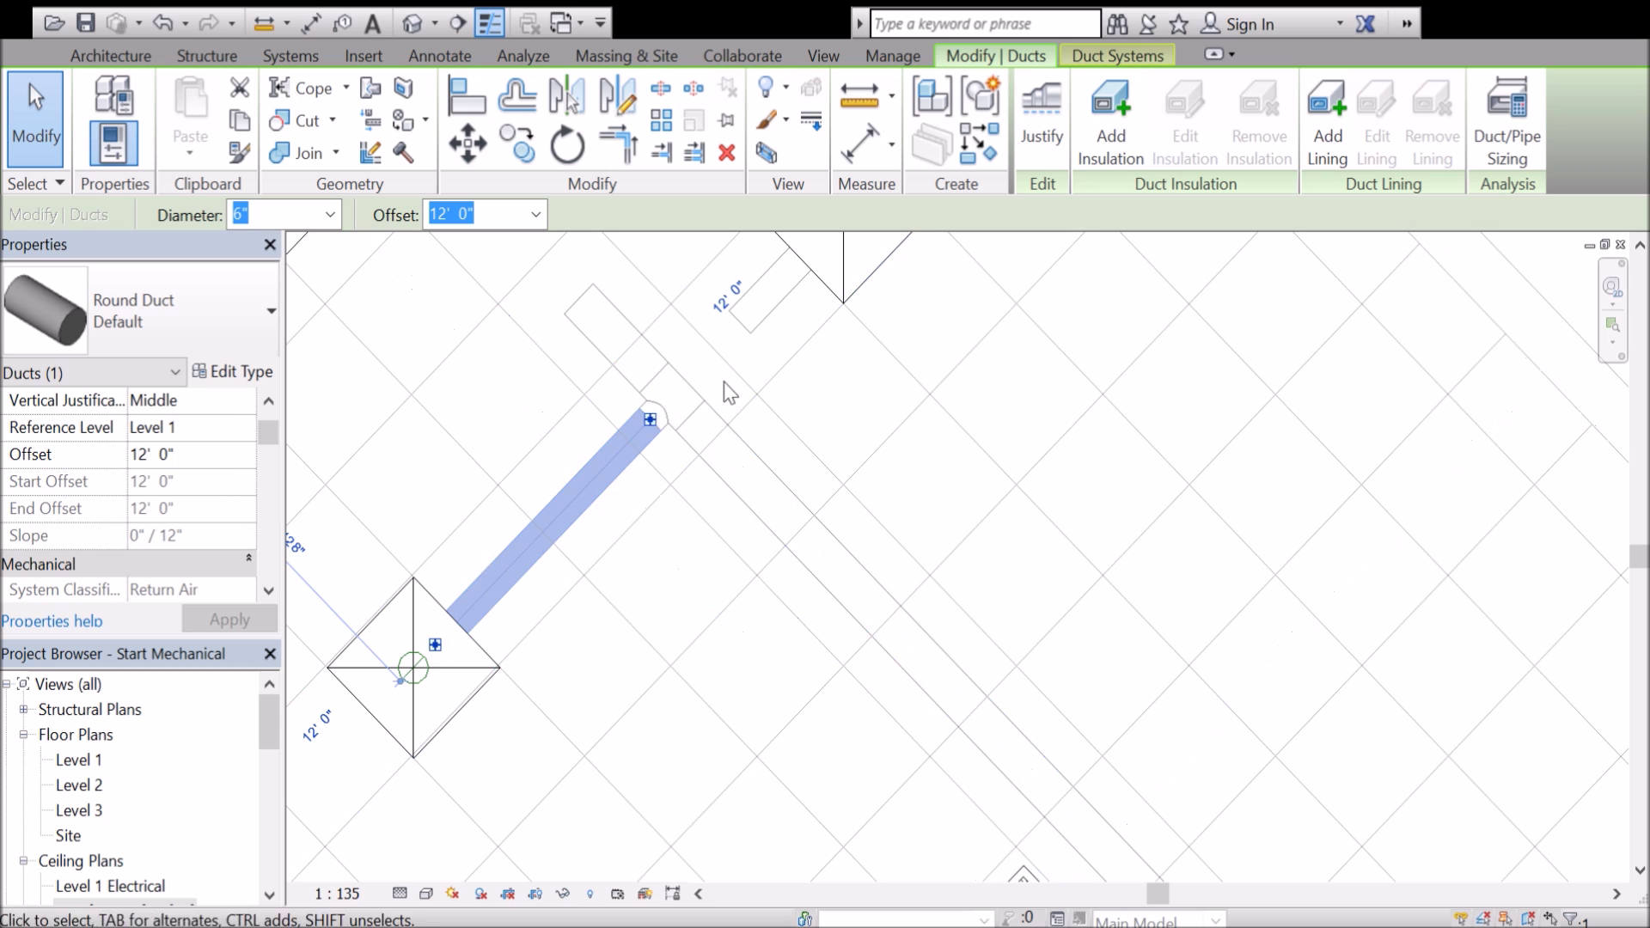
pyautogui.click(578, 450)
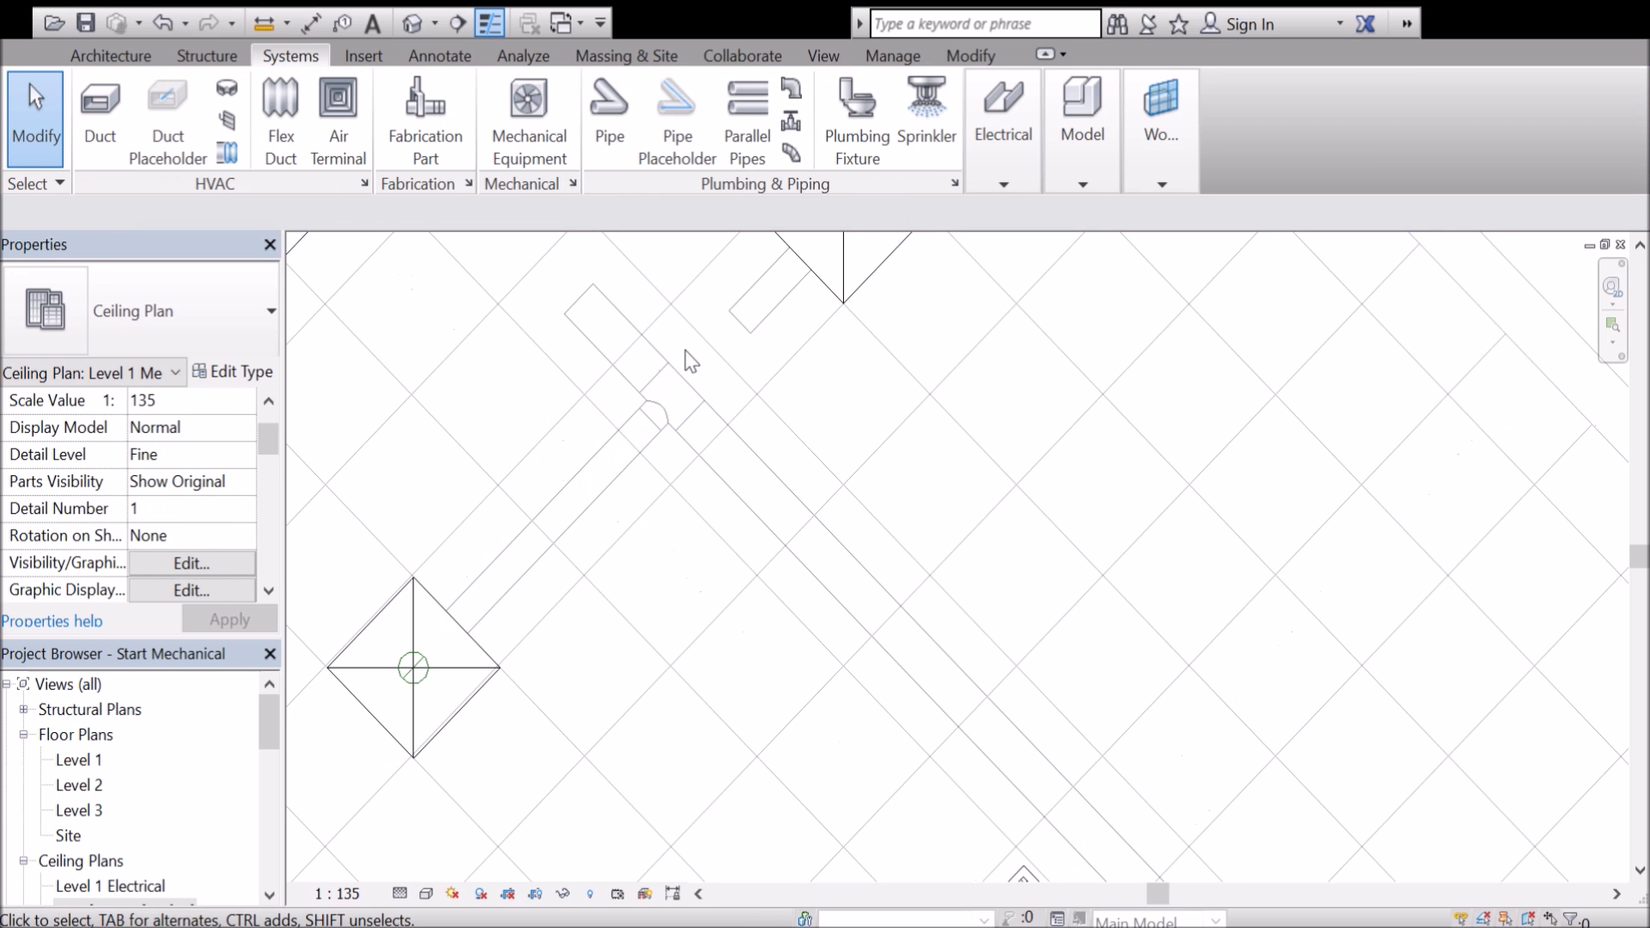
# Convert the tee on the main duct's window-side end to a cross and extend the opposite diffuser's branch duct to it.
pyautogui.moveTo(667, 394); pyautogui.dragTo(585, 497, button='middle')
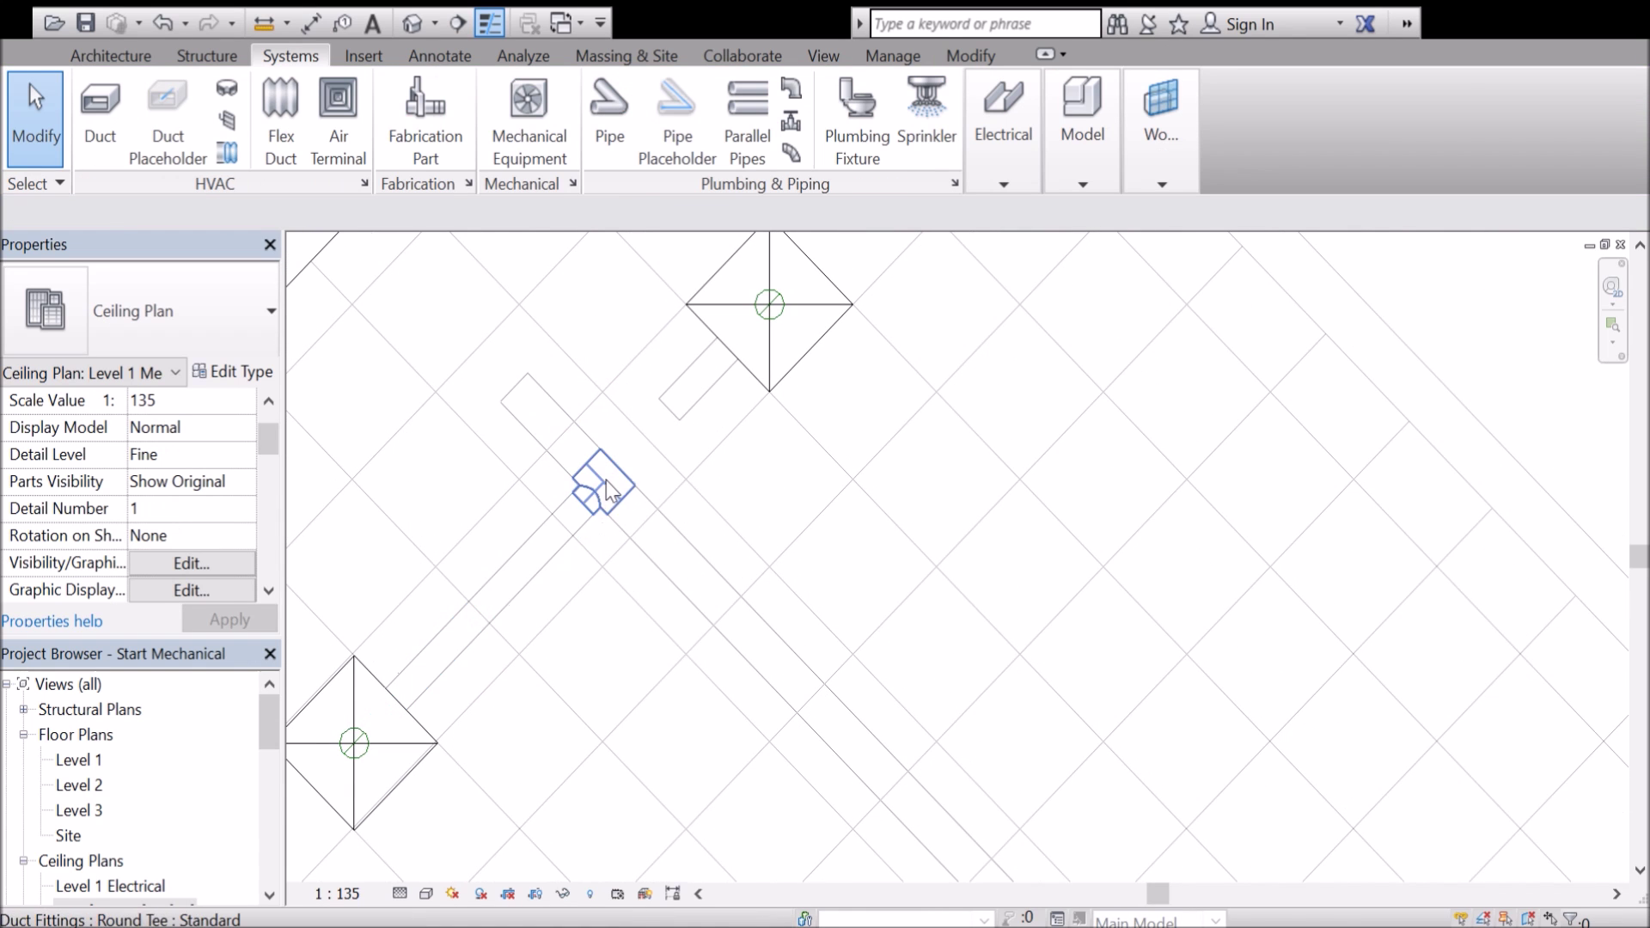
pyautogui.click(606, 482)
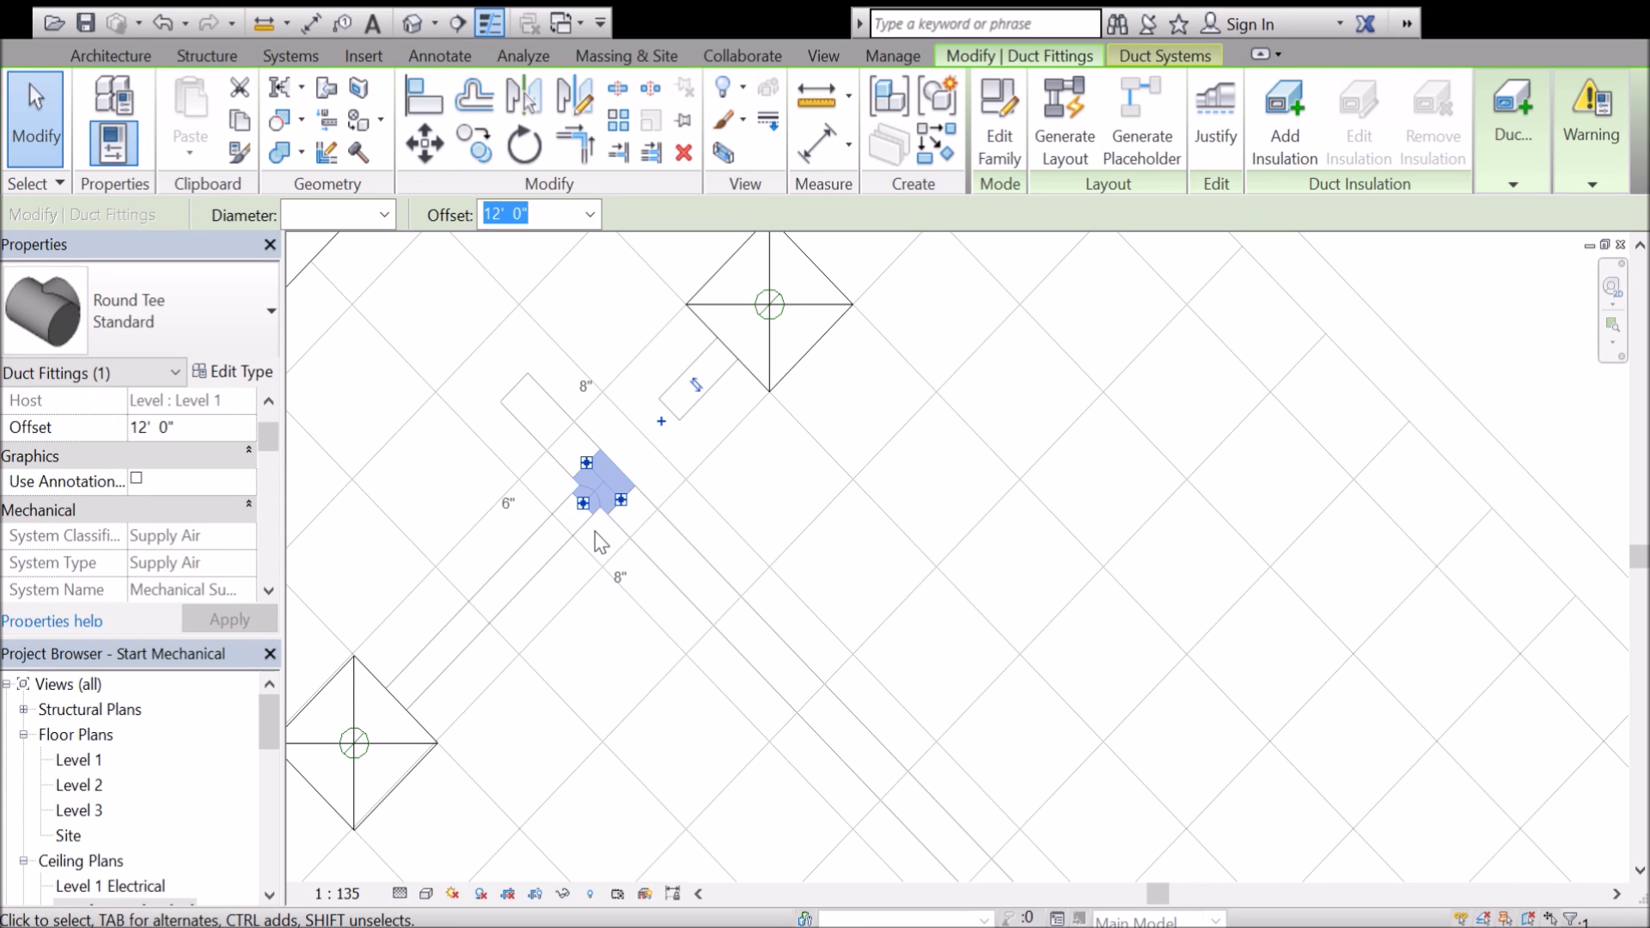
pyautogui.click(662, 423)
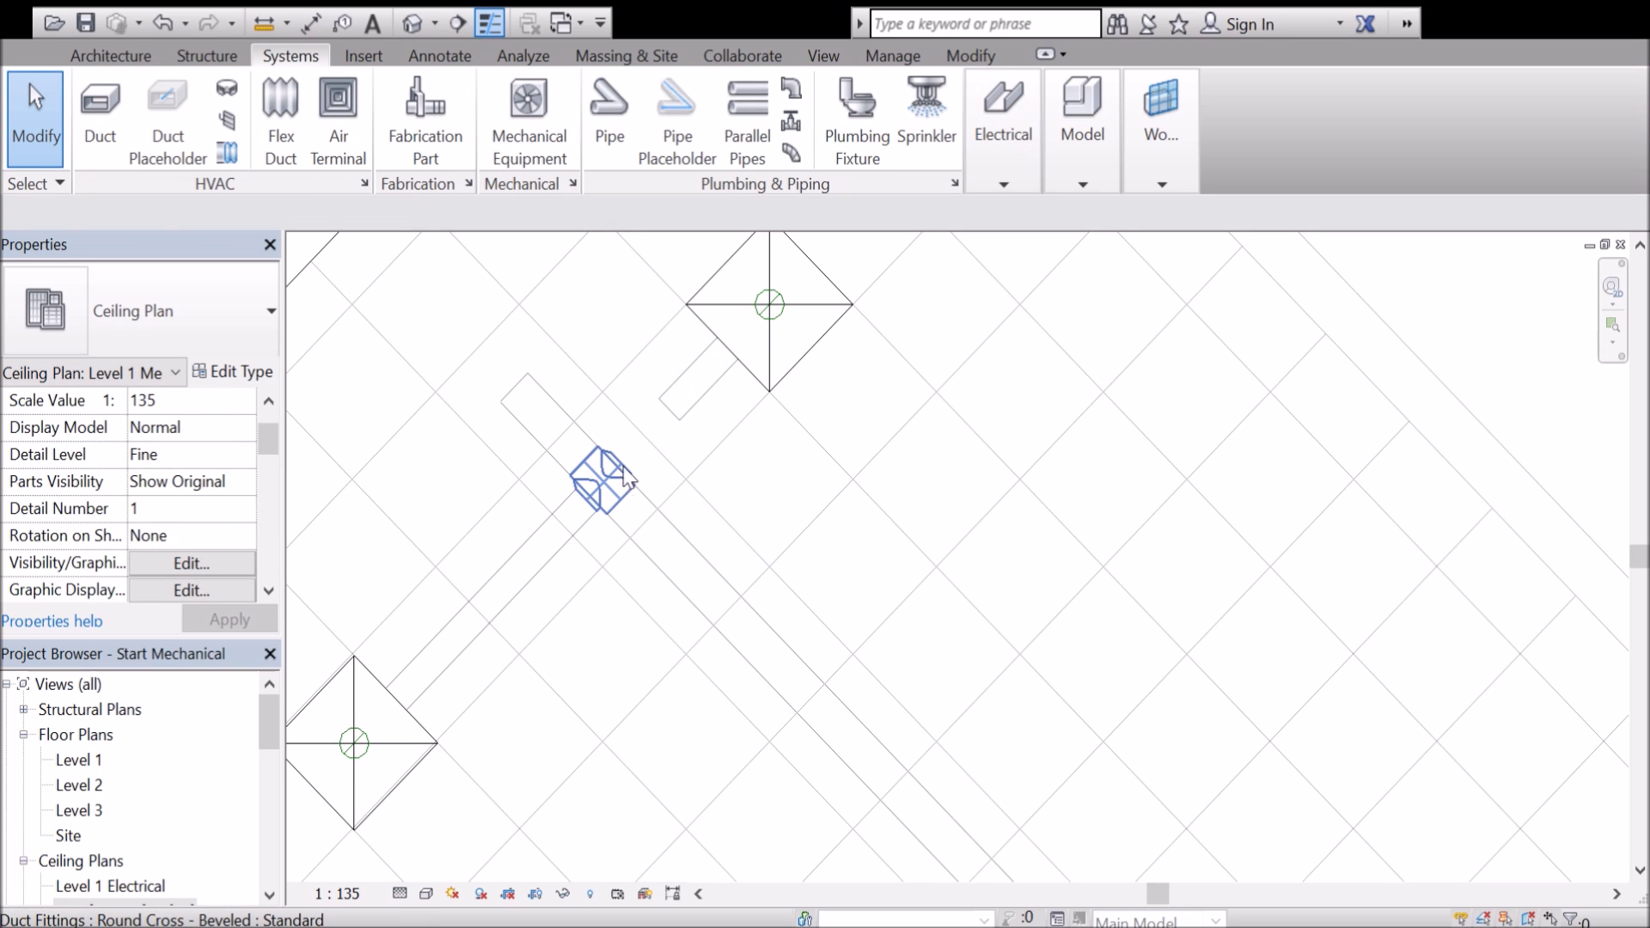
pyautogui.click(675, 419)
pyautogui.moveTo(666, 407); pyautogui.dragTo(606, 478)
pyautogui.press('Delete')
# Move the opposite window-side branch duct by its end corner onto the cross fitting's endpoint to close the gap.
pyautogui.scroll(4, 606, 484)
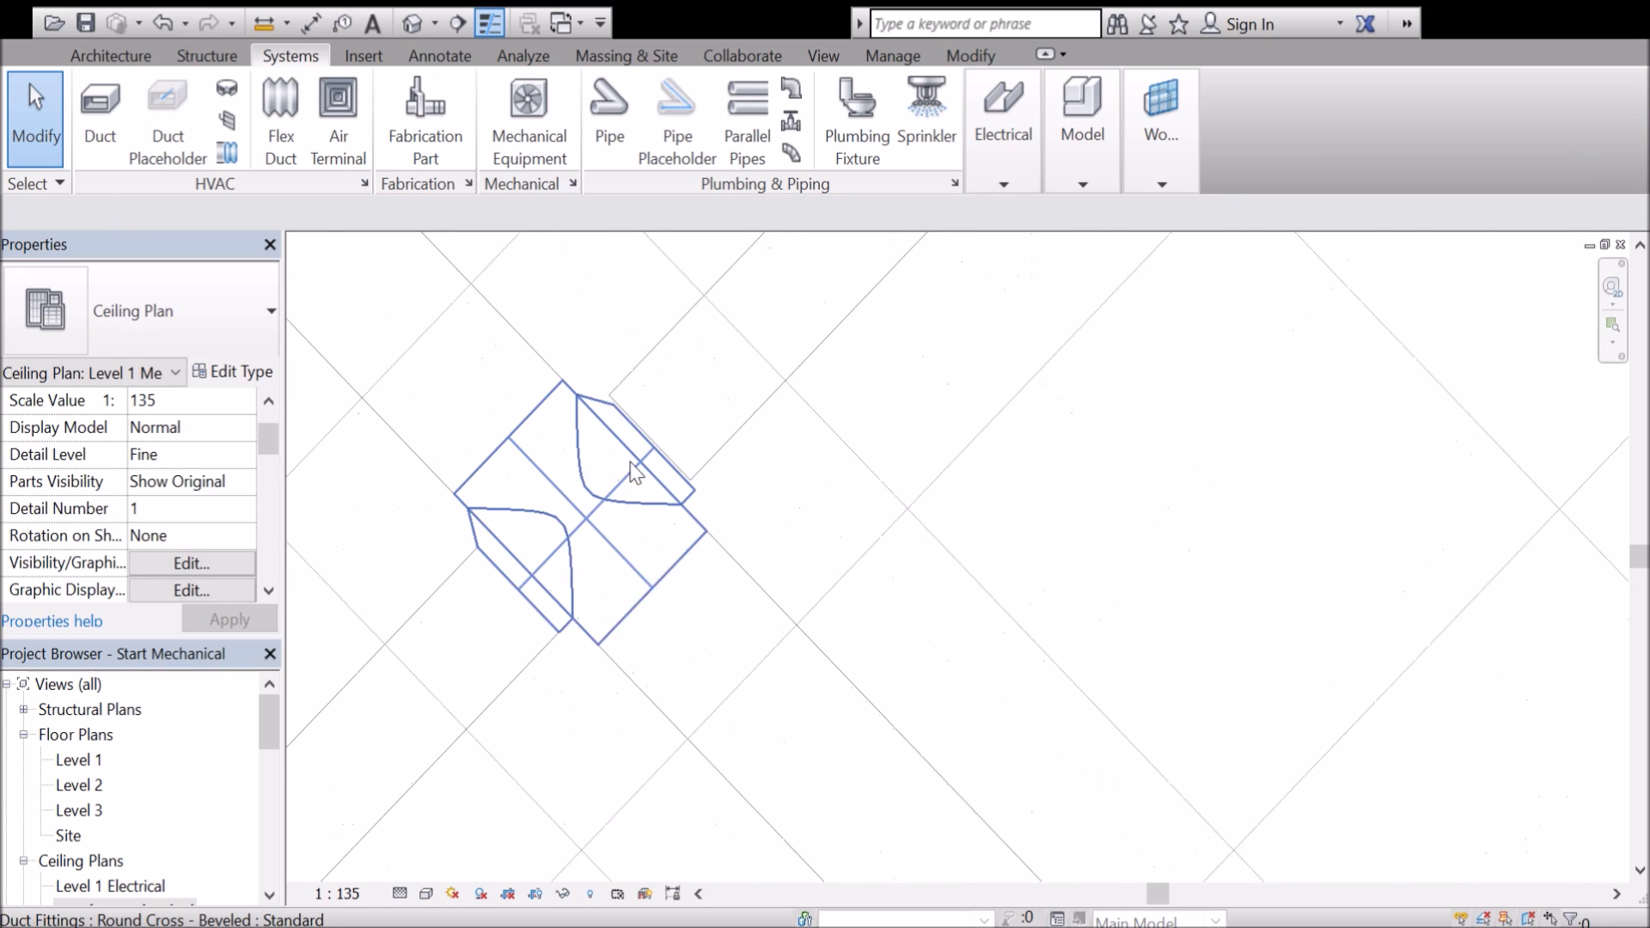
pyautogui.scroll(2, 687, 464)
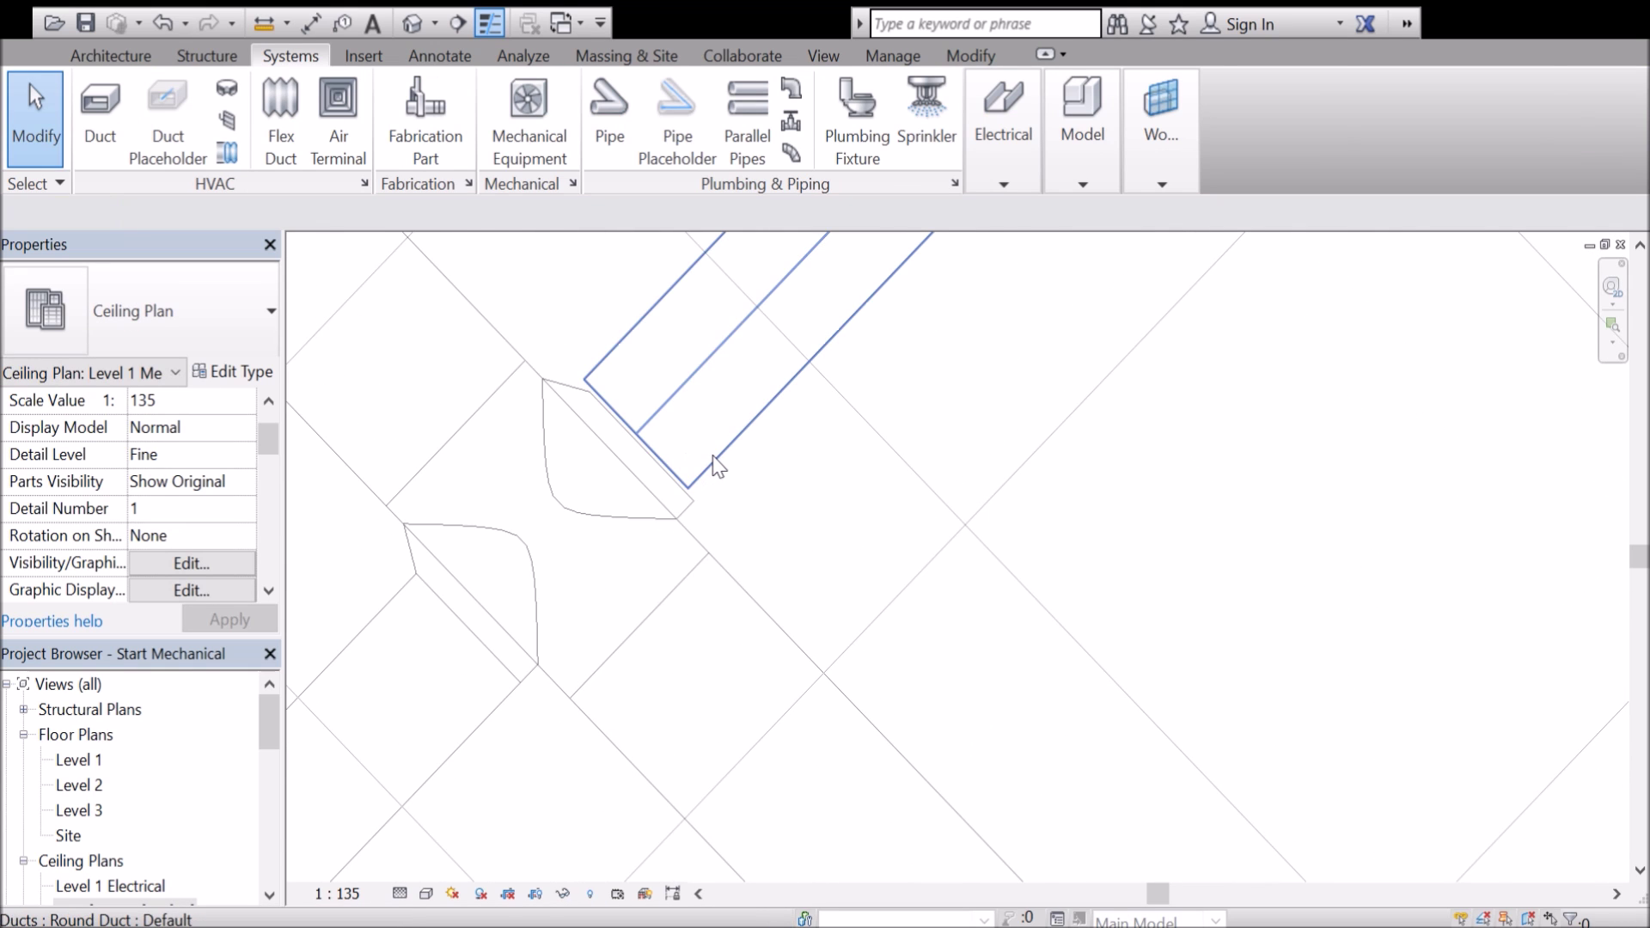
pyautogui.click(714, 465)
pyautogui.click(426, 146)
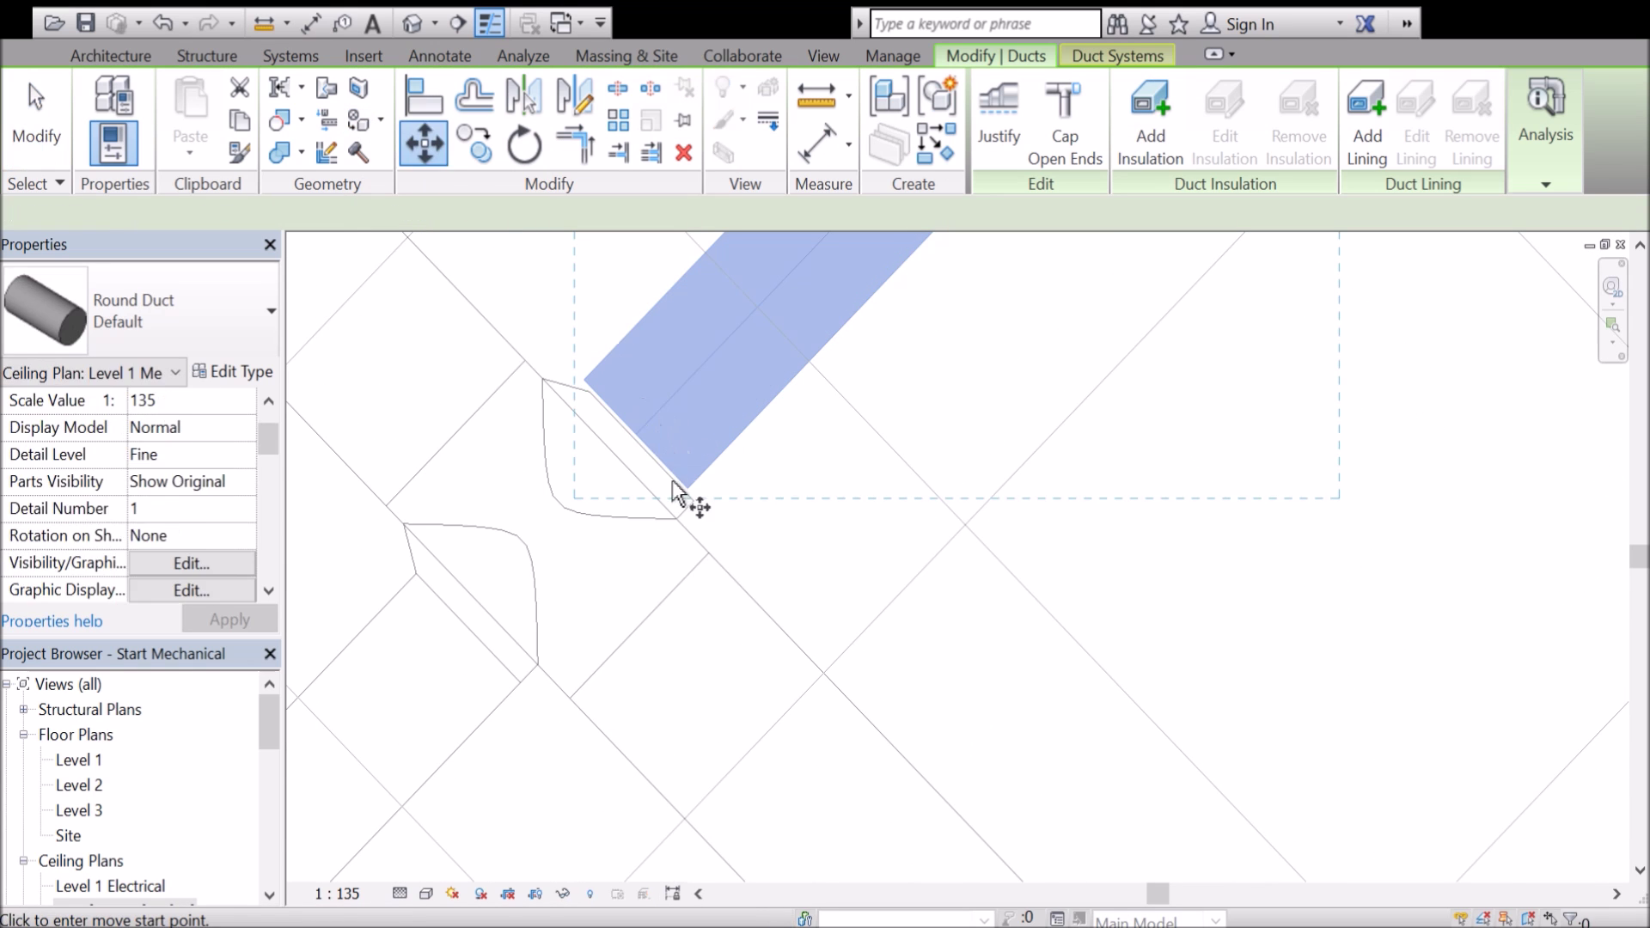
pyautogui.scroll(2, 710, 516)
pyautogui.click(712, 497)
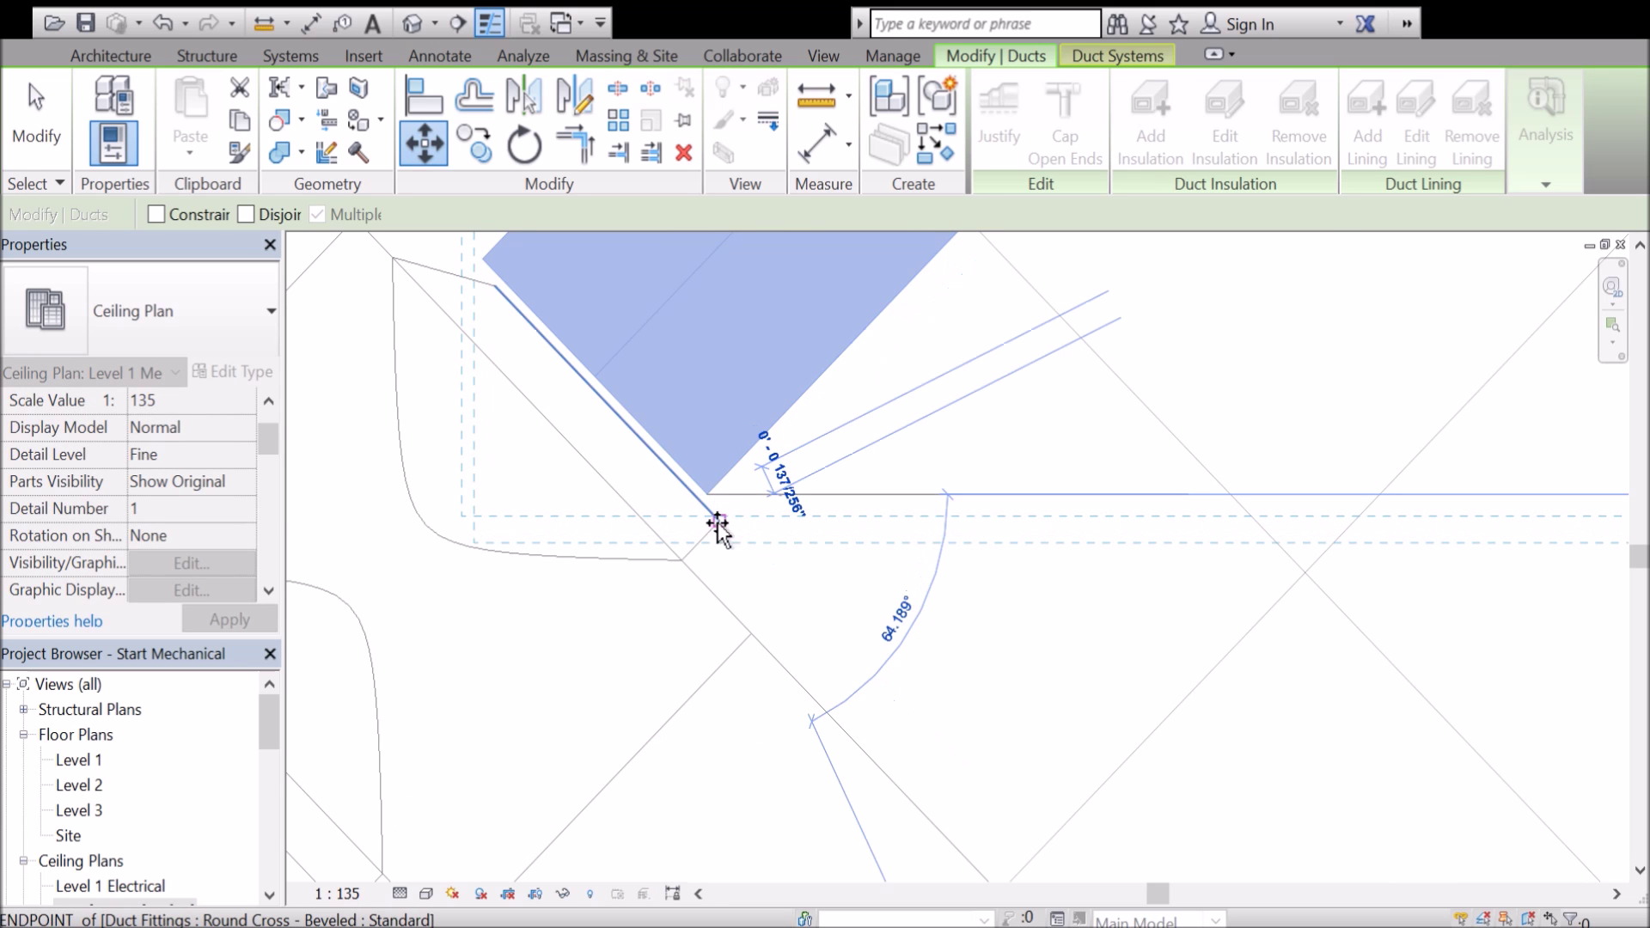
pyautogui.click(718, 523)
pyautogui.scroll(-3, 576, 589)
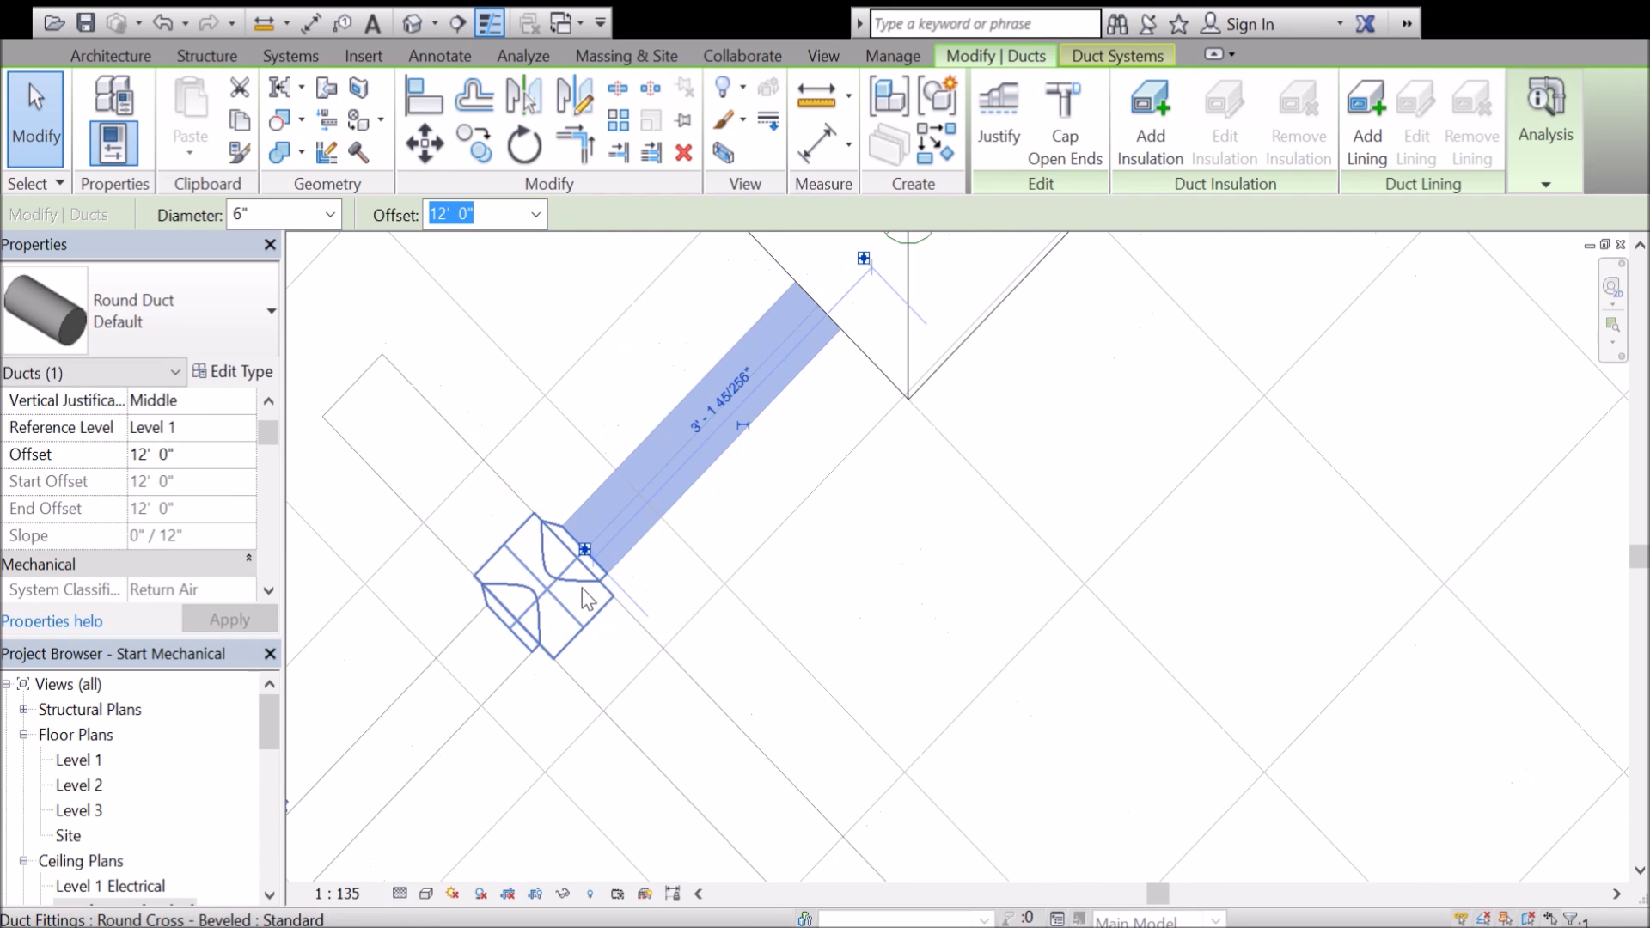
pyautogui.scroll(-3, 799, 357)
pyautogui.press('Delete')
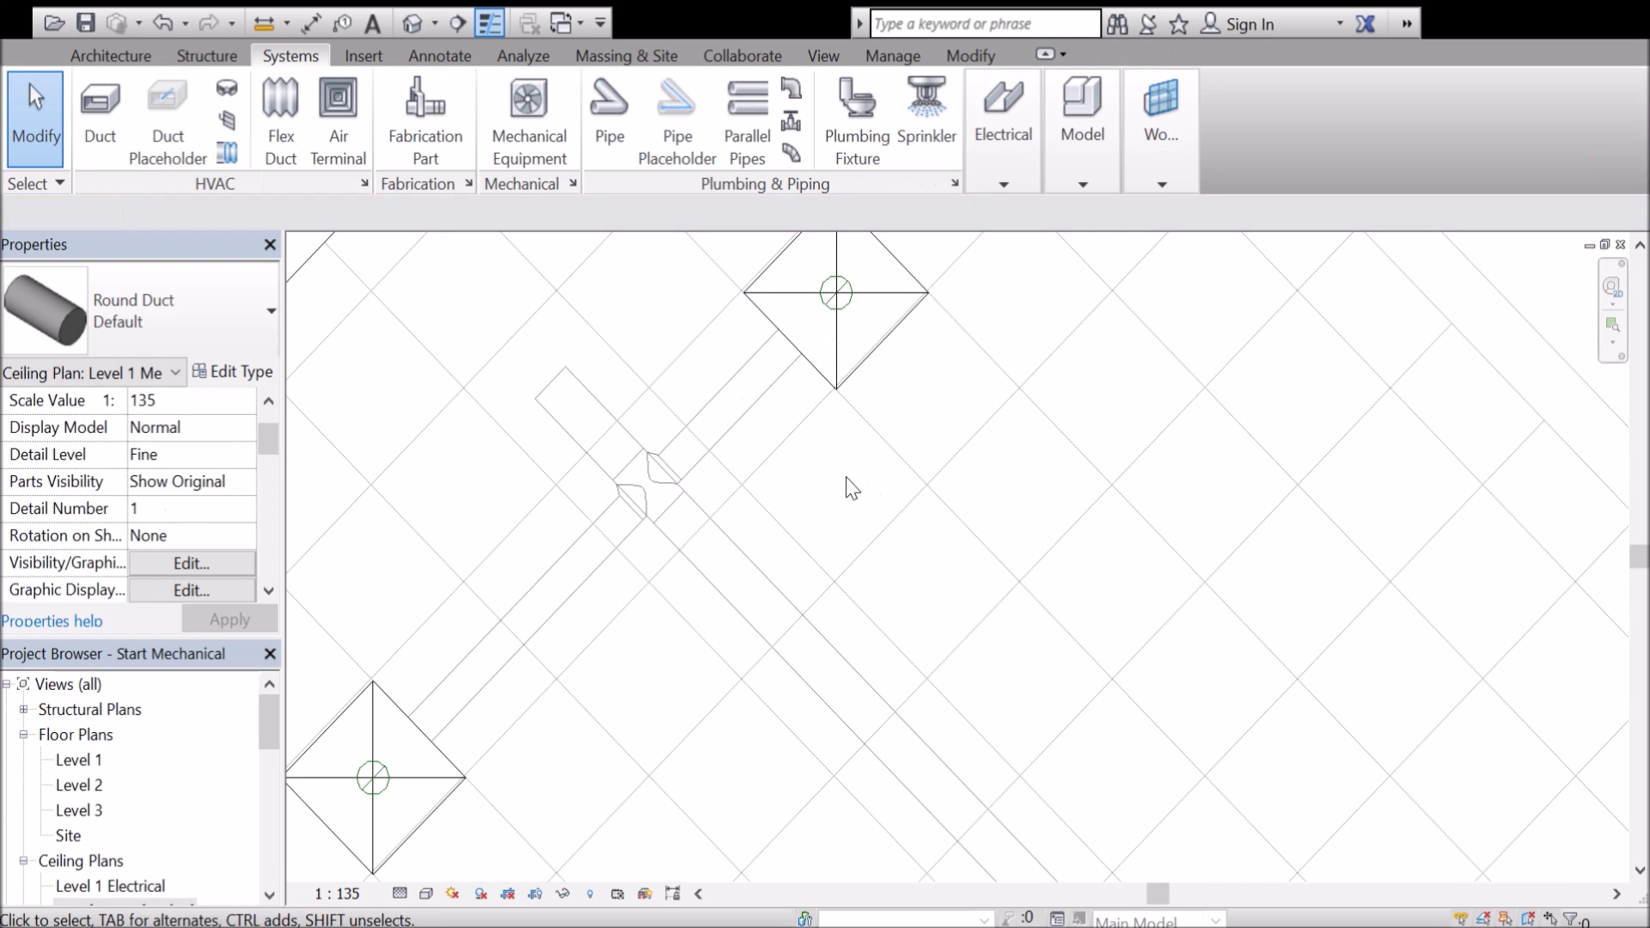
# Try to extend the return-grille side's door-end branch duct to the main duct at different points, and undo the attempts.
pyautogui.scroll(-4, 539, 411)
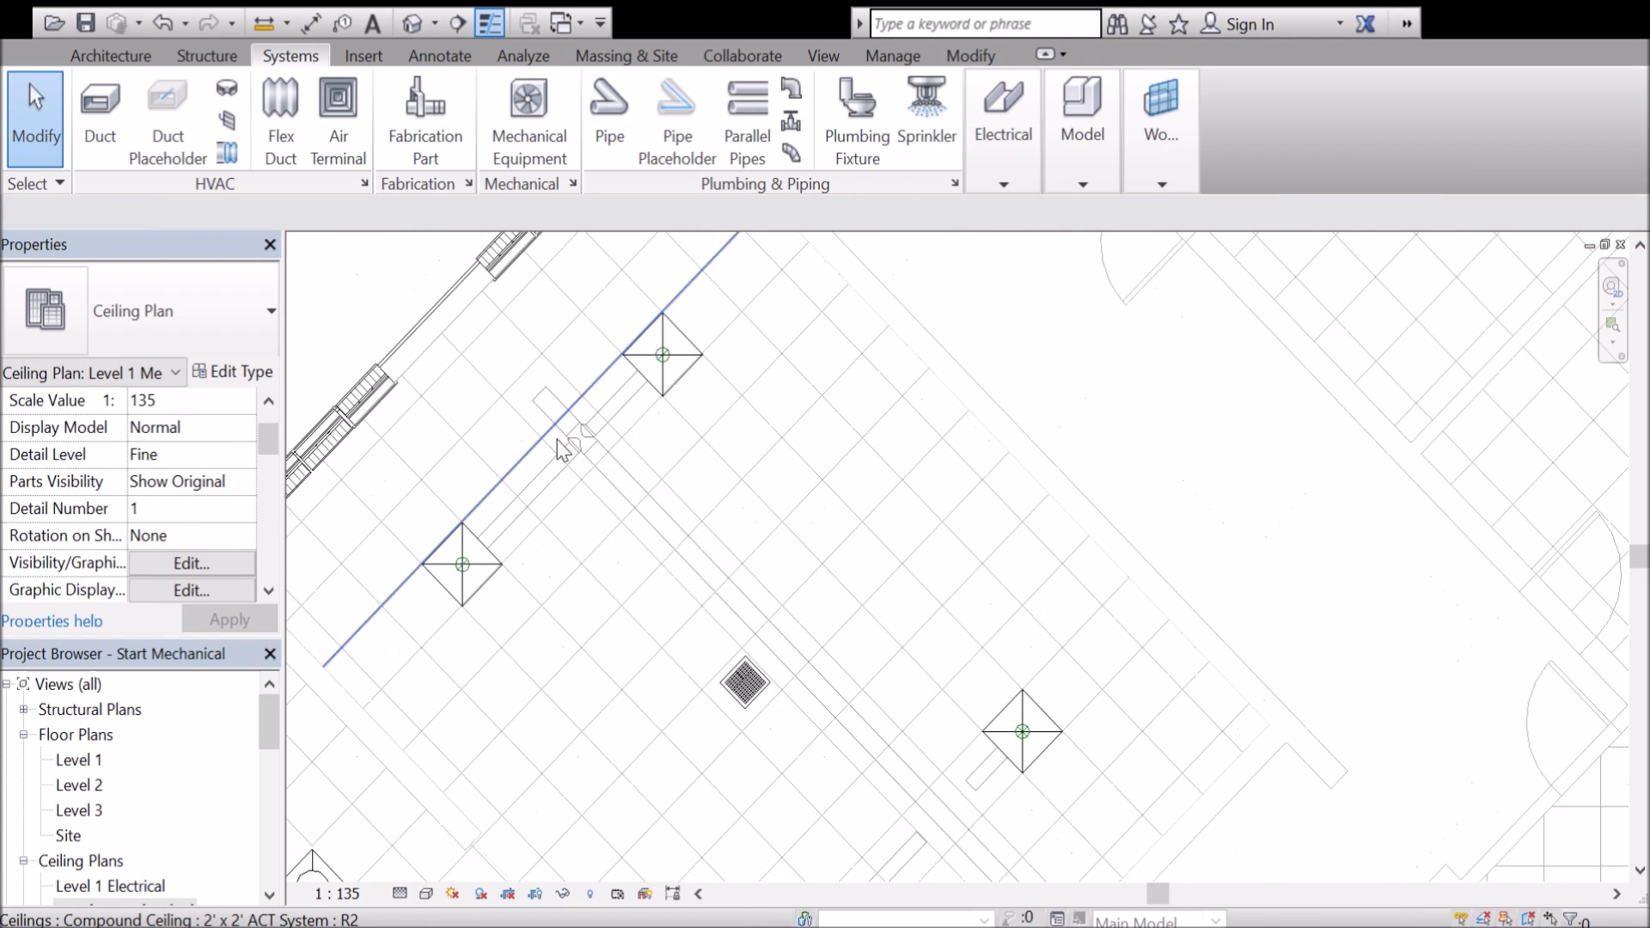
pyautogui.scroll(-2, 860, 663)
pyautogui.scroll(5, 820, 677)
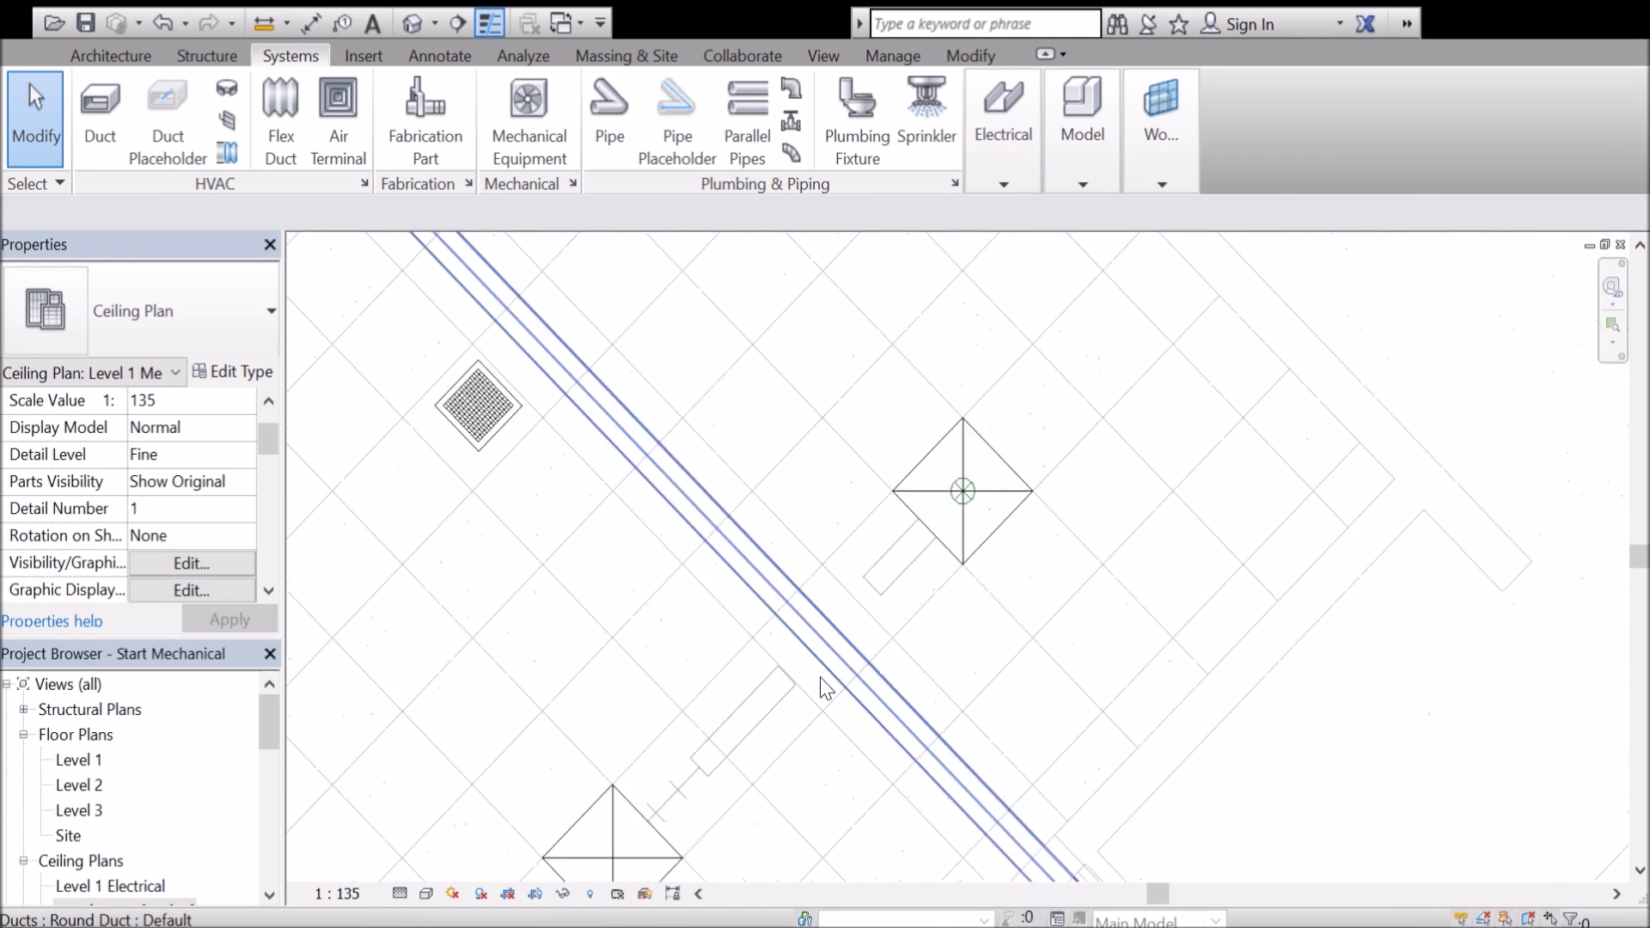
pyautogui.click(762, 675)
pyautogui.moveTo(764, 674); pyautogui.dragTo(813, 652)
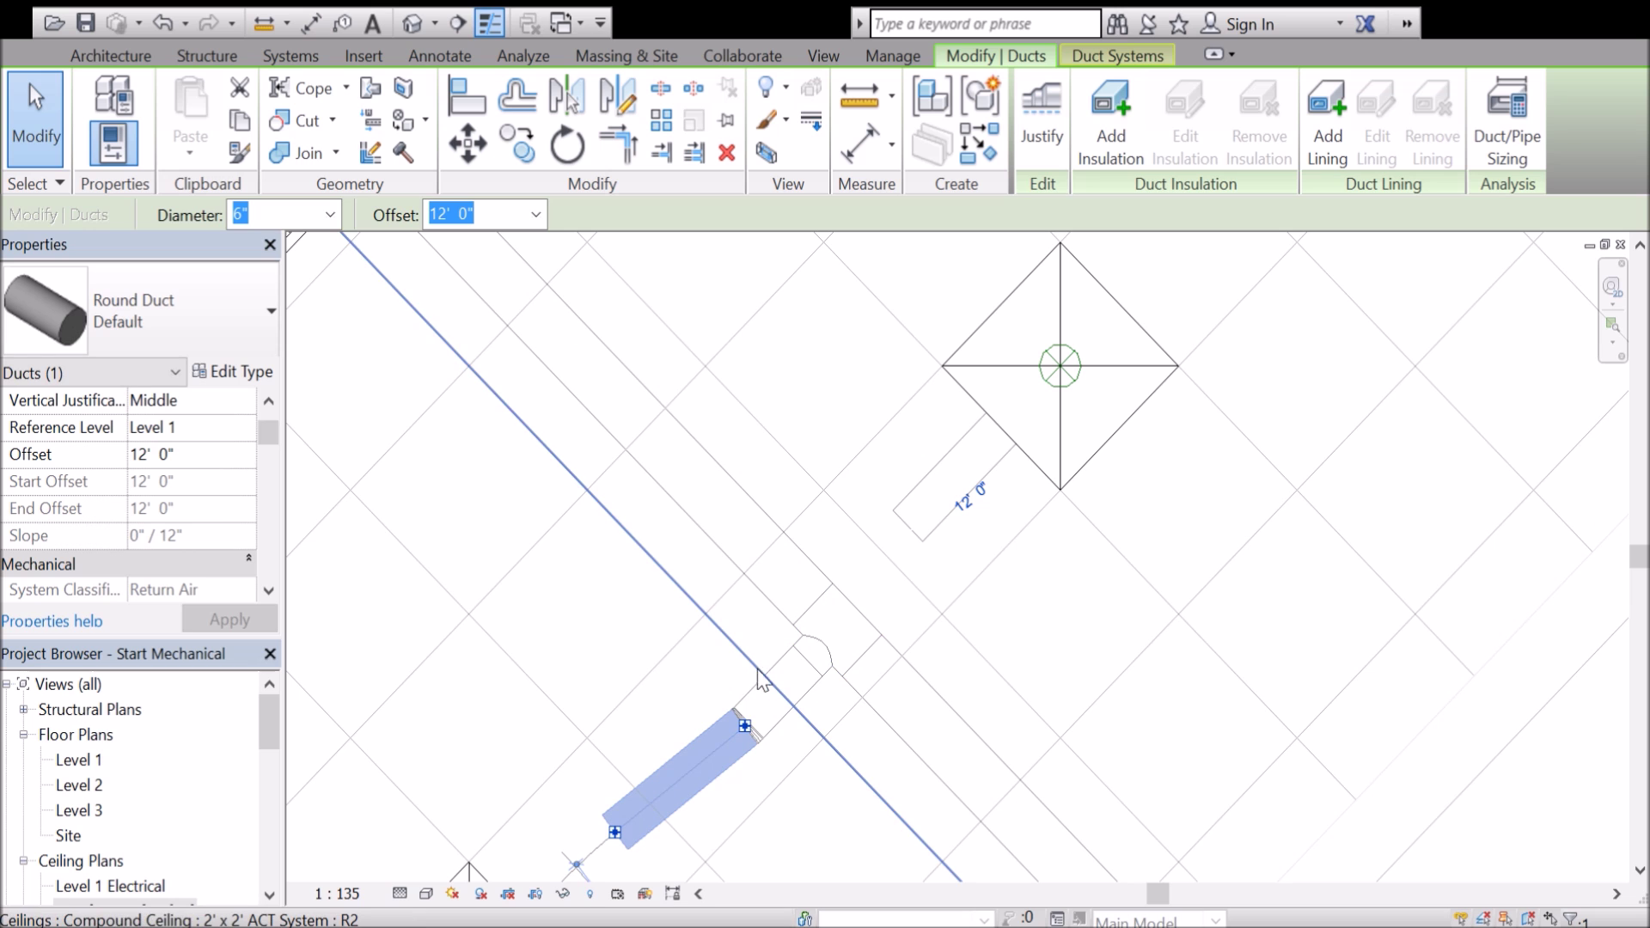
pyautogui.press('Escape')
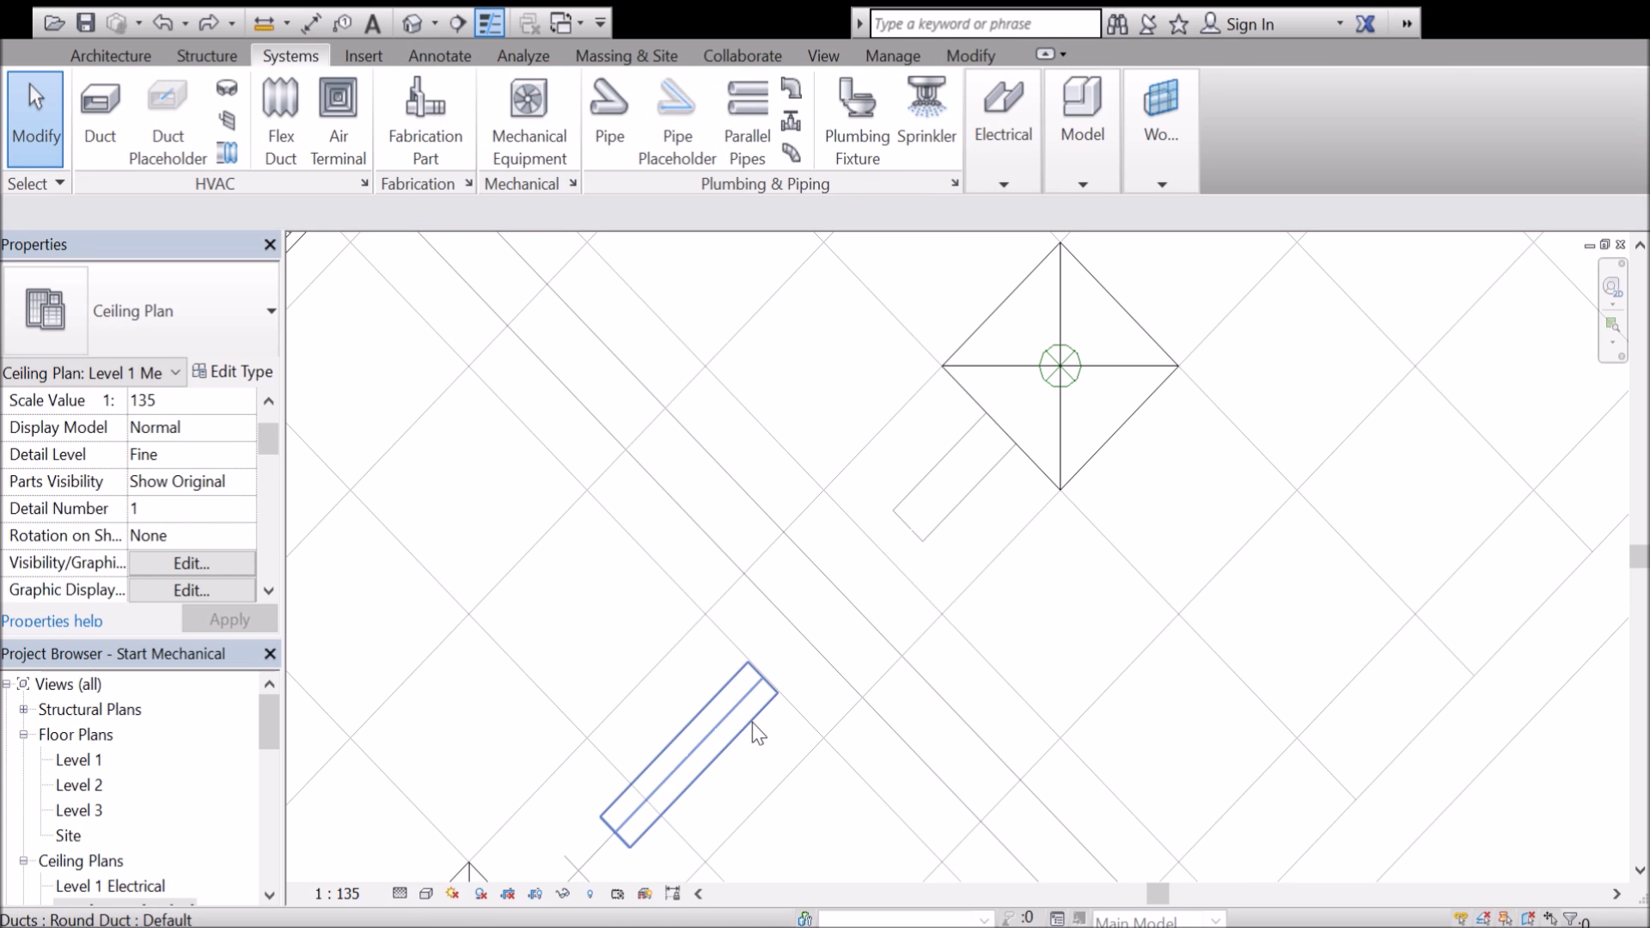
pyautogui.click(752, 722)
pyautogui.moveTo(761, 673); pyautogui.dragTo(891, 720)
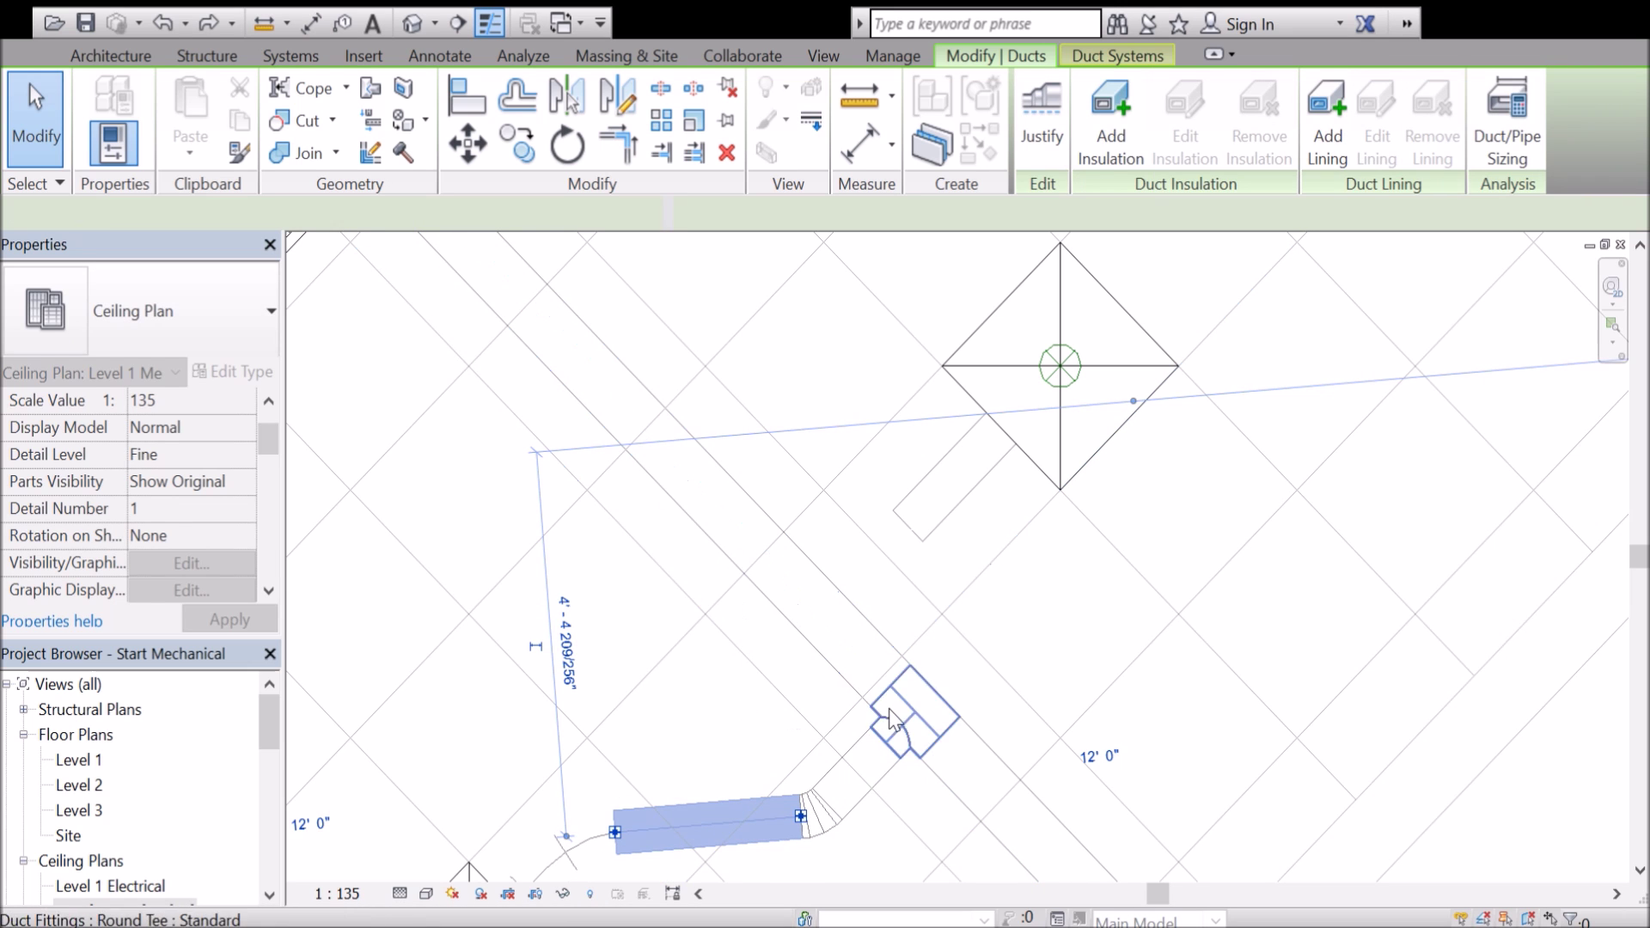
pyautogui.hotkey('ctrl', 'z')
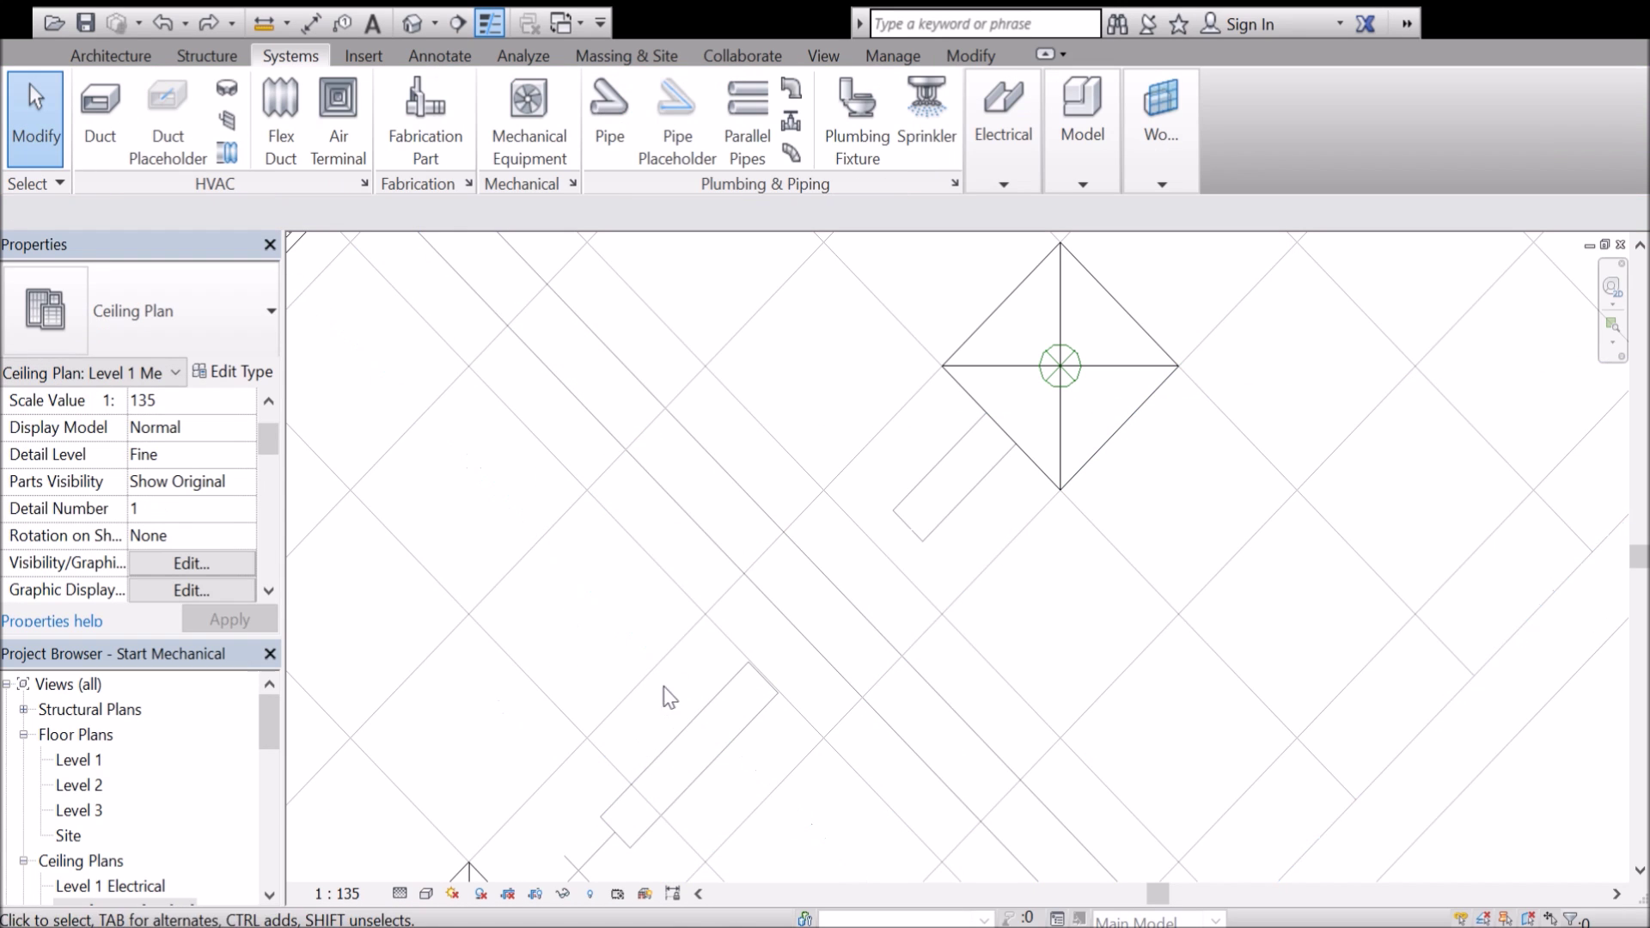
pyautogui.click(746, 738)
pyautogui.moveTo(762, 684); pyautogui.dragTo(590, 430)
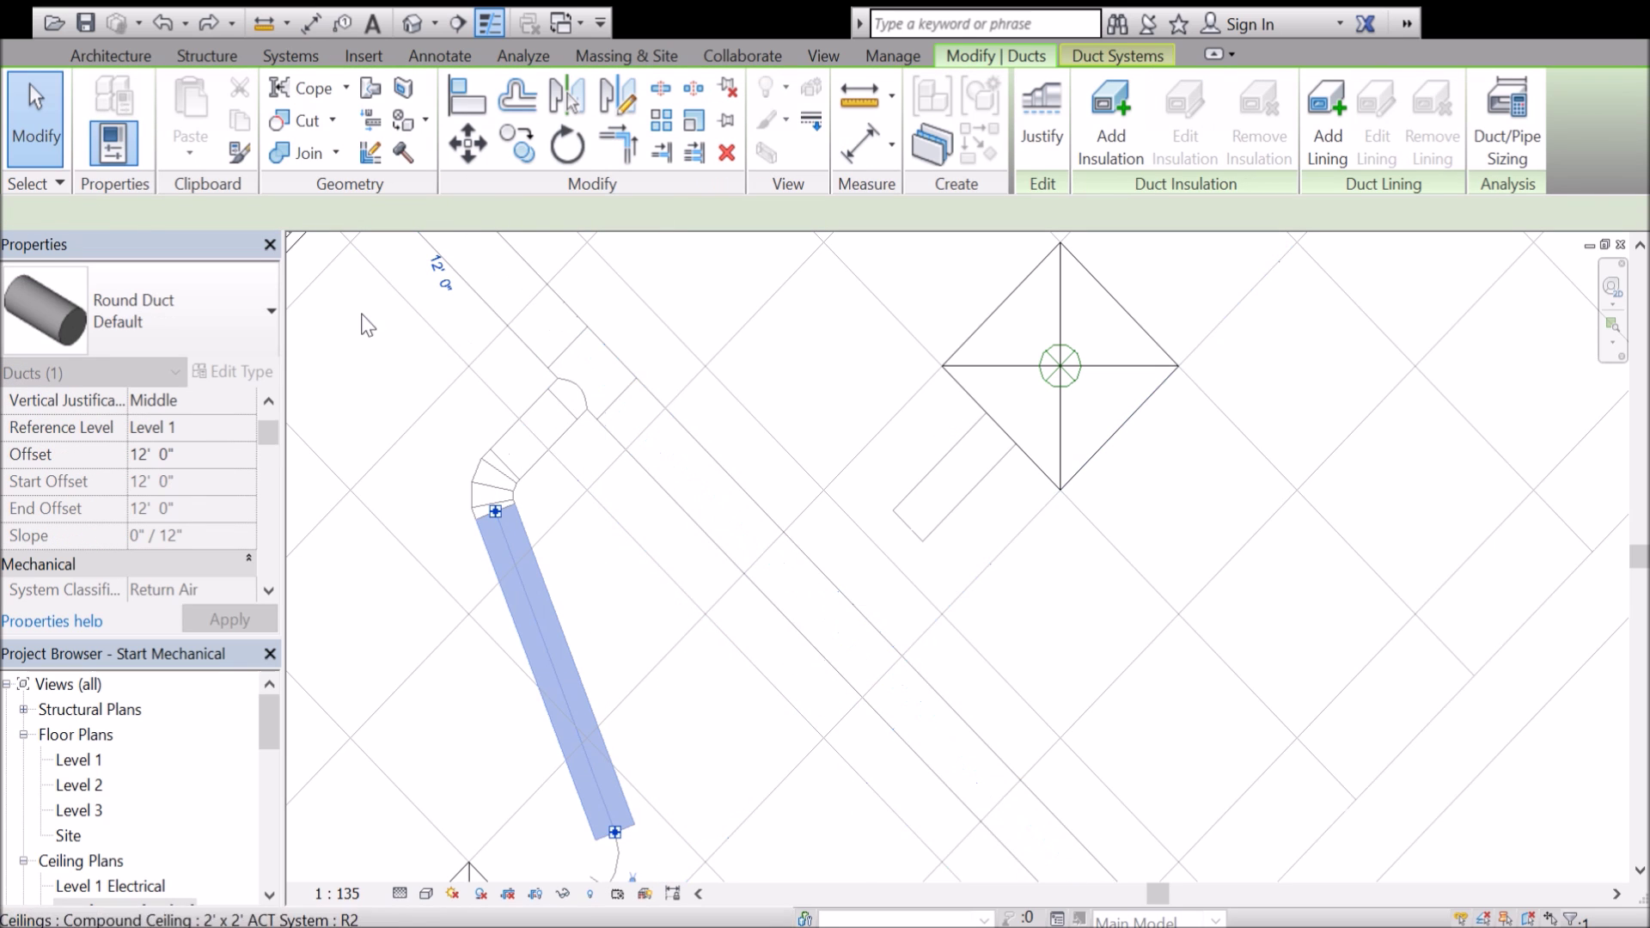
pyautogui.hotkey('ctrl', 'z')
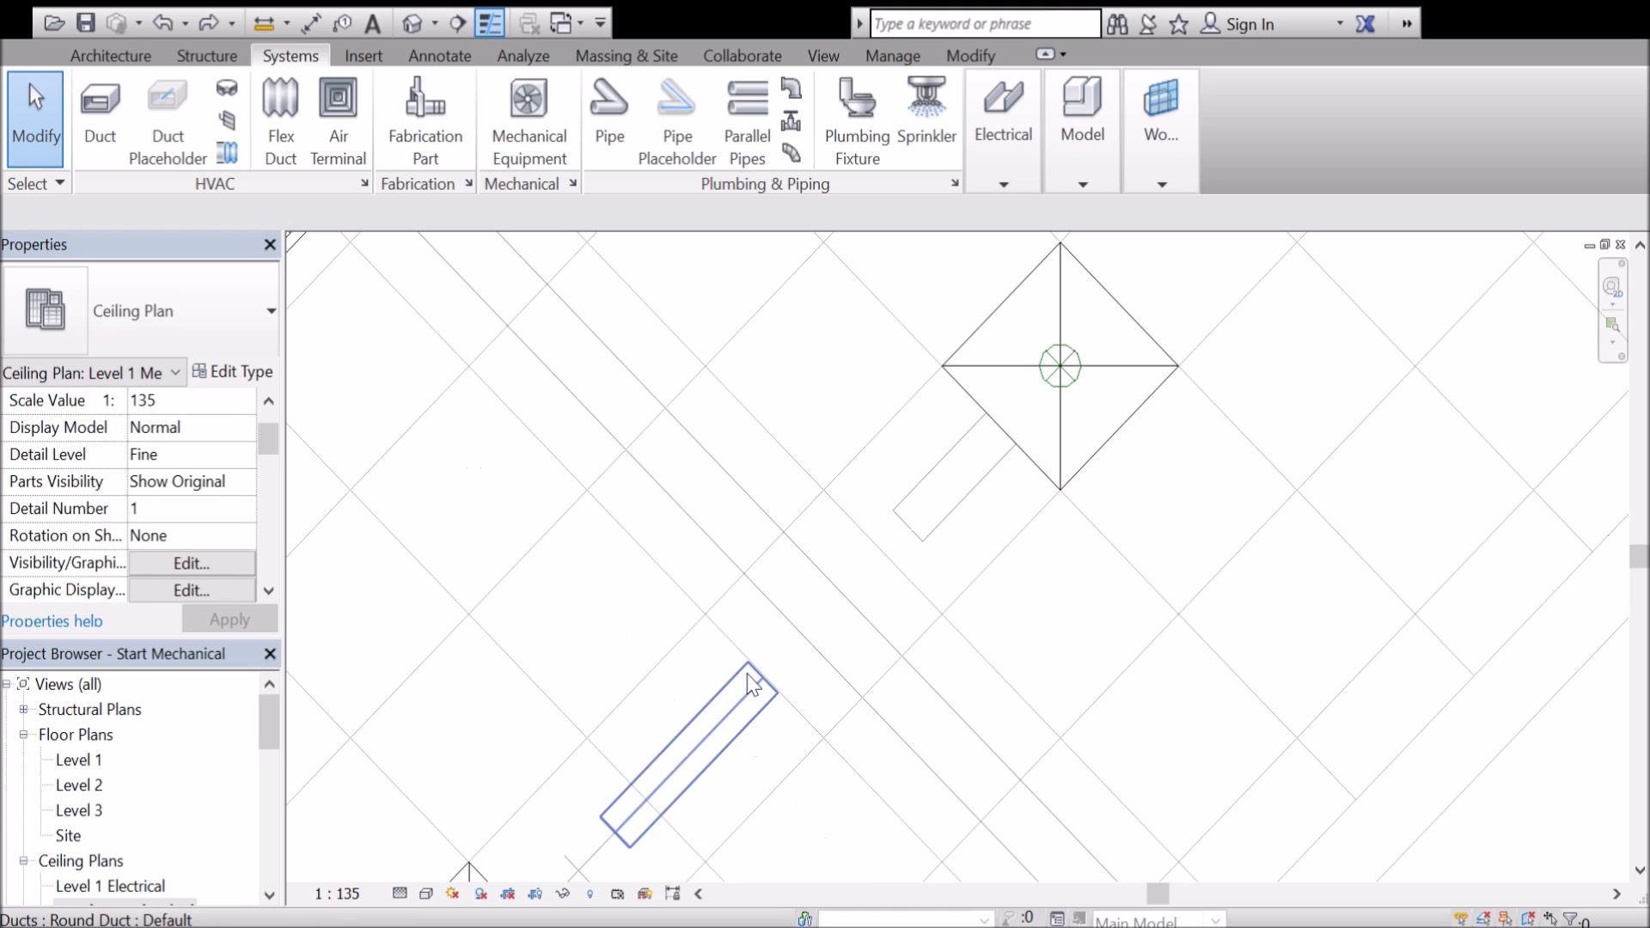
# Extend the door-end branch duct on the return grille's side straight to the main duct so that they connect.
pyautogui.click(752, 700)
pyautogui.moveTo(763, 685); pyautogui.dragTo(802, 635)
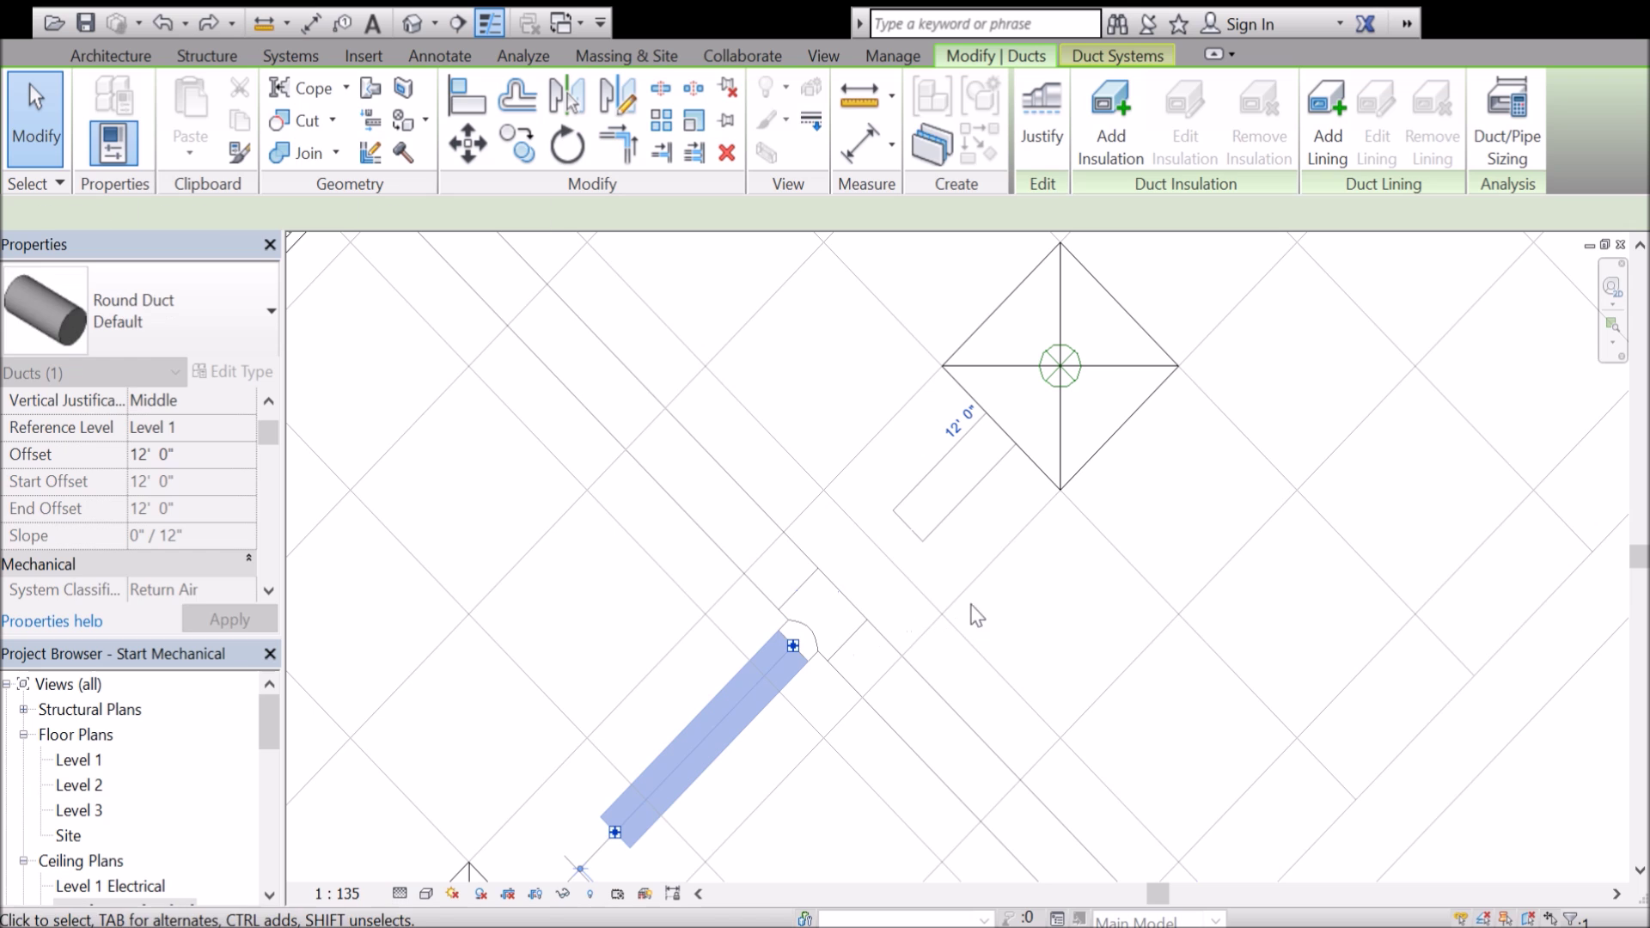
pyautogui.press('Escape')
# Convert the door-end tee on the main duct to a cross and extend the opposite diffuser's branch duct to it.
pyautogui.click(863, 626)
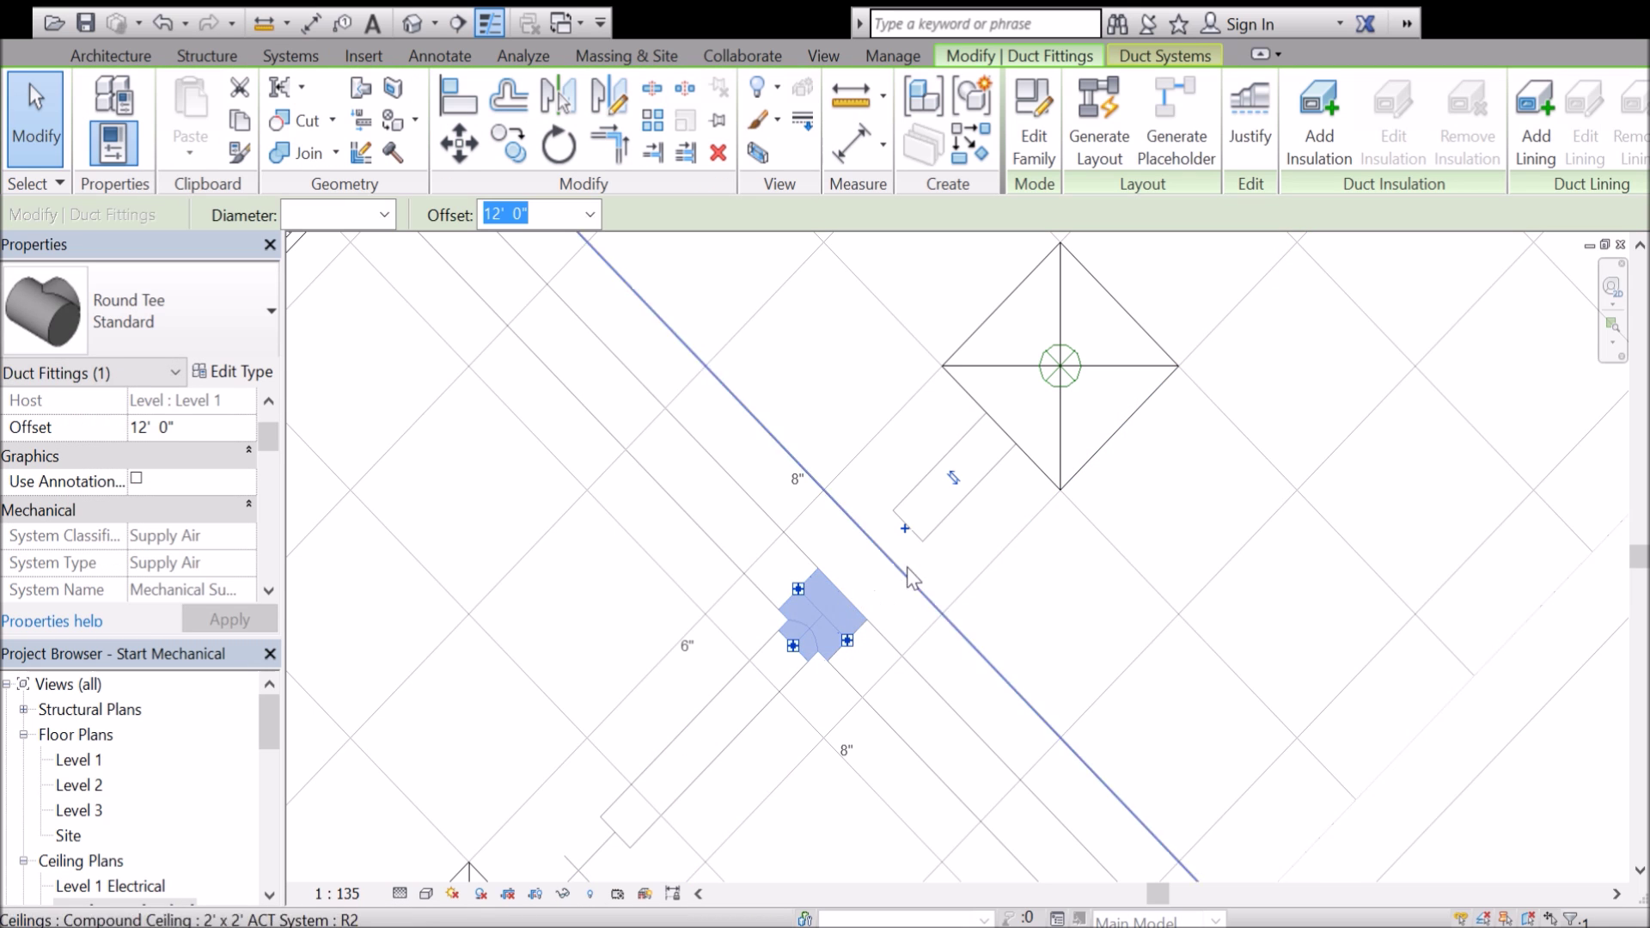
pyautogui.press('Delete')
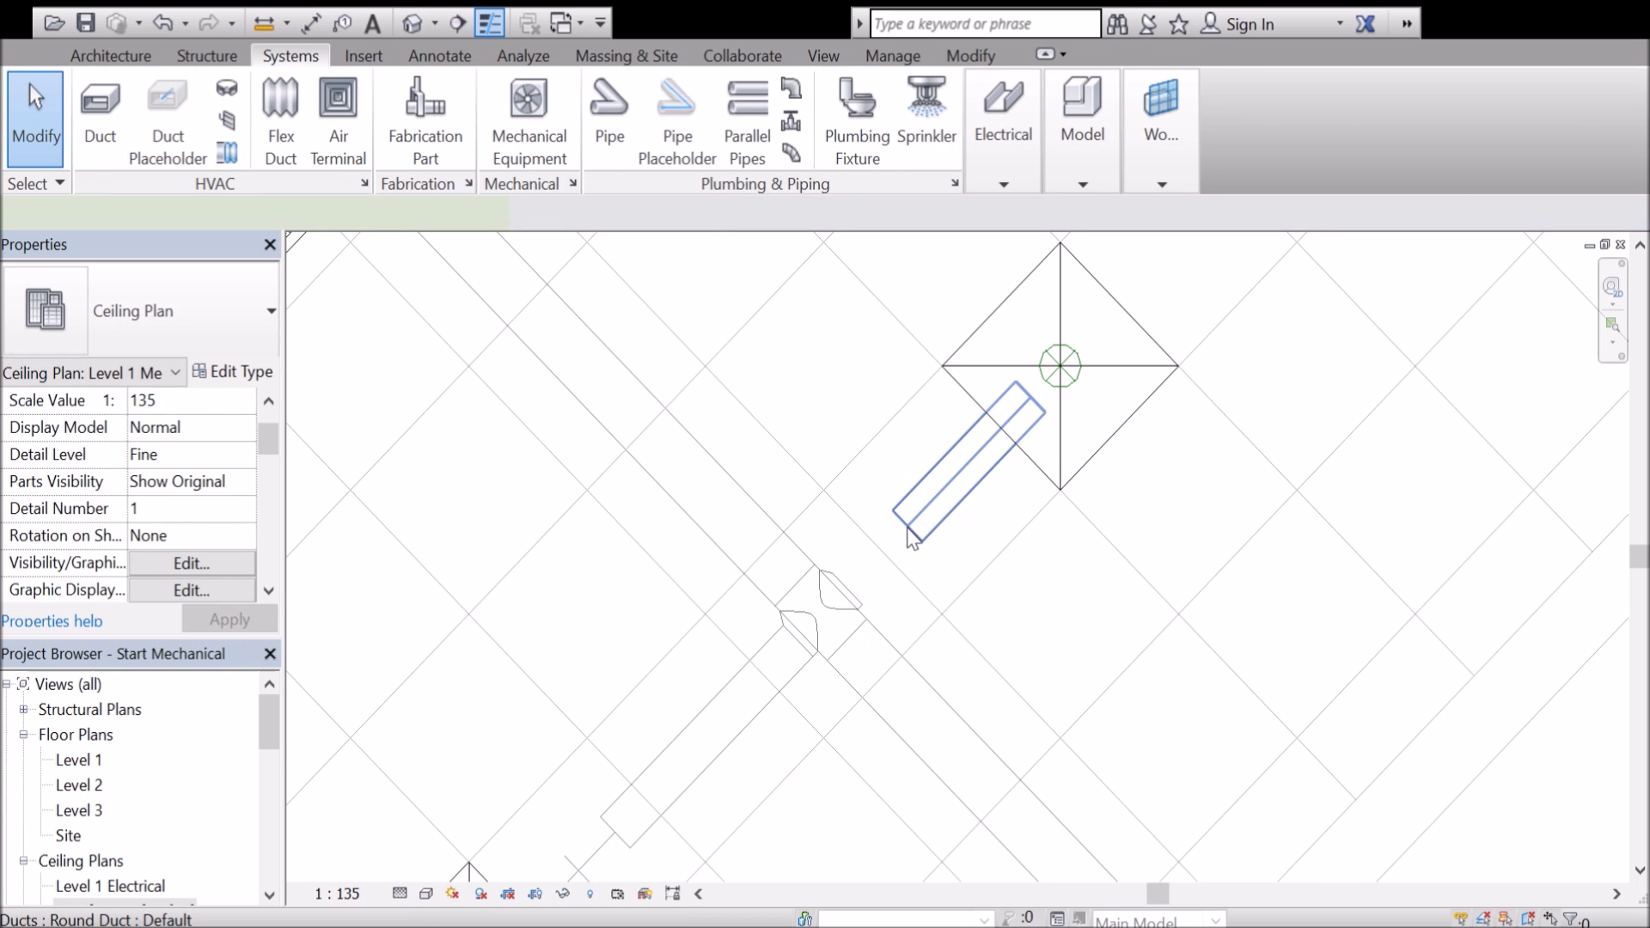
pyautogui.click(911, 537)
pyautogui.moveTo(906, 527); pyautogui.dragTo(846, 590)
pyautogui.press('Delete')
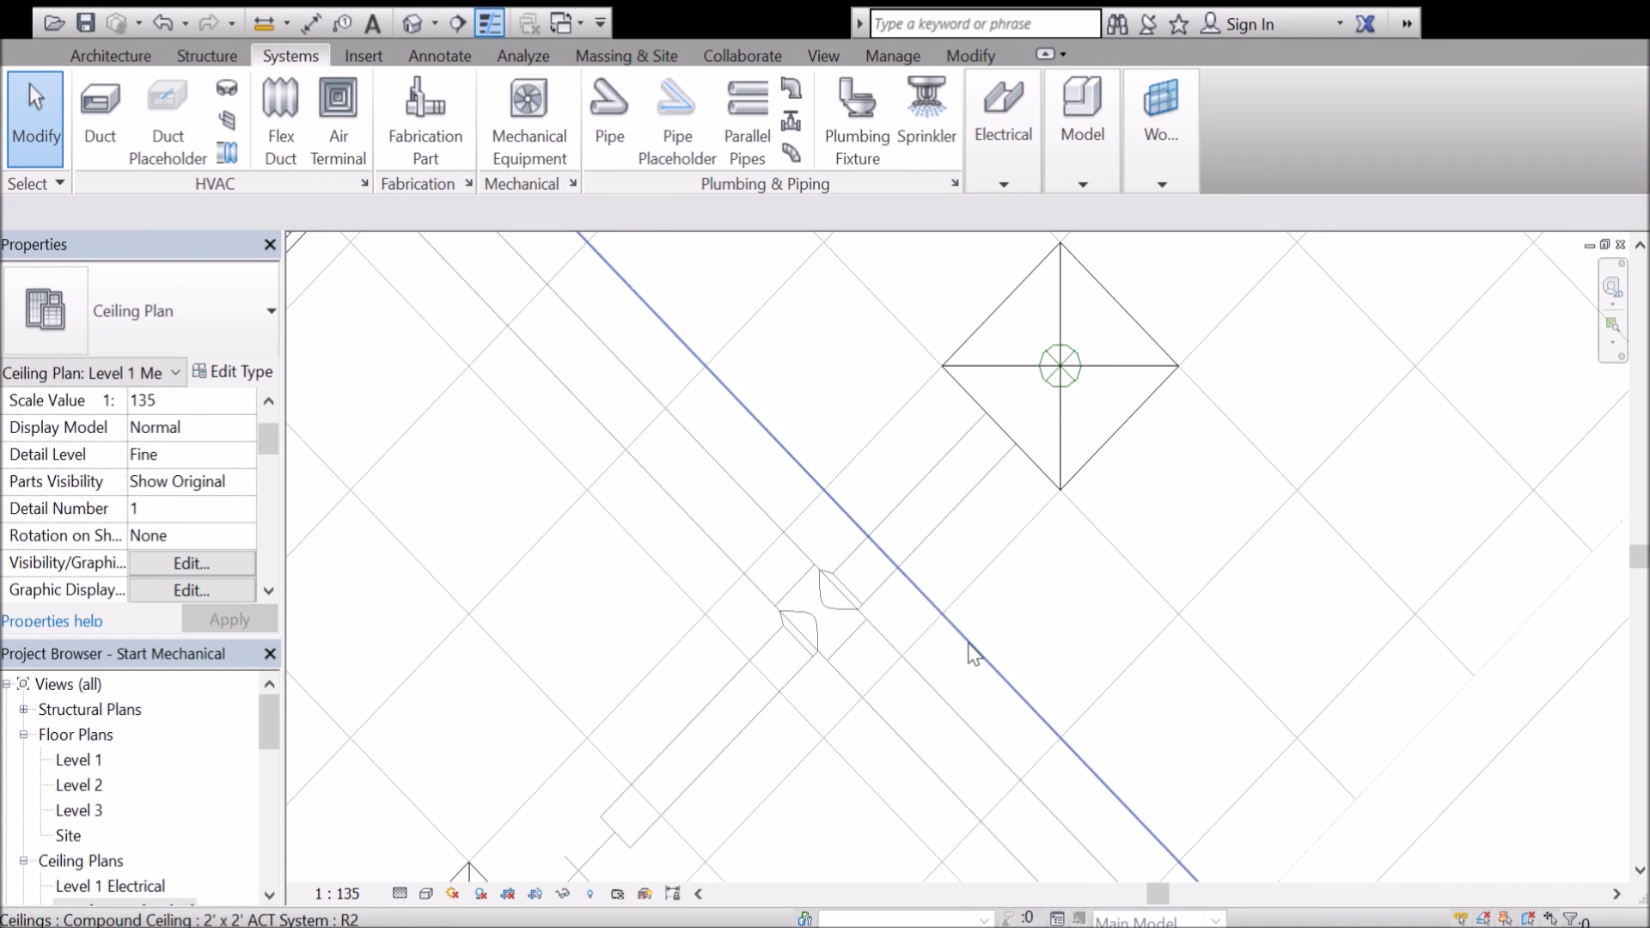
# Flip the orientation of the door-end round cross fitting on the main duct.
pyautogui.scroll(5, 822, 646)
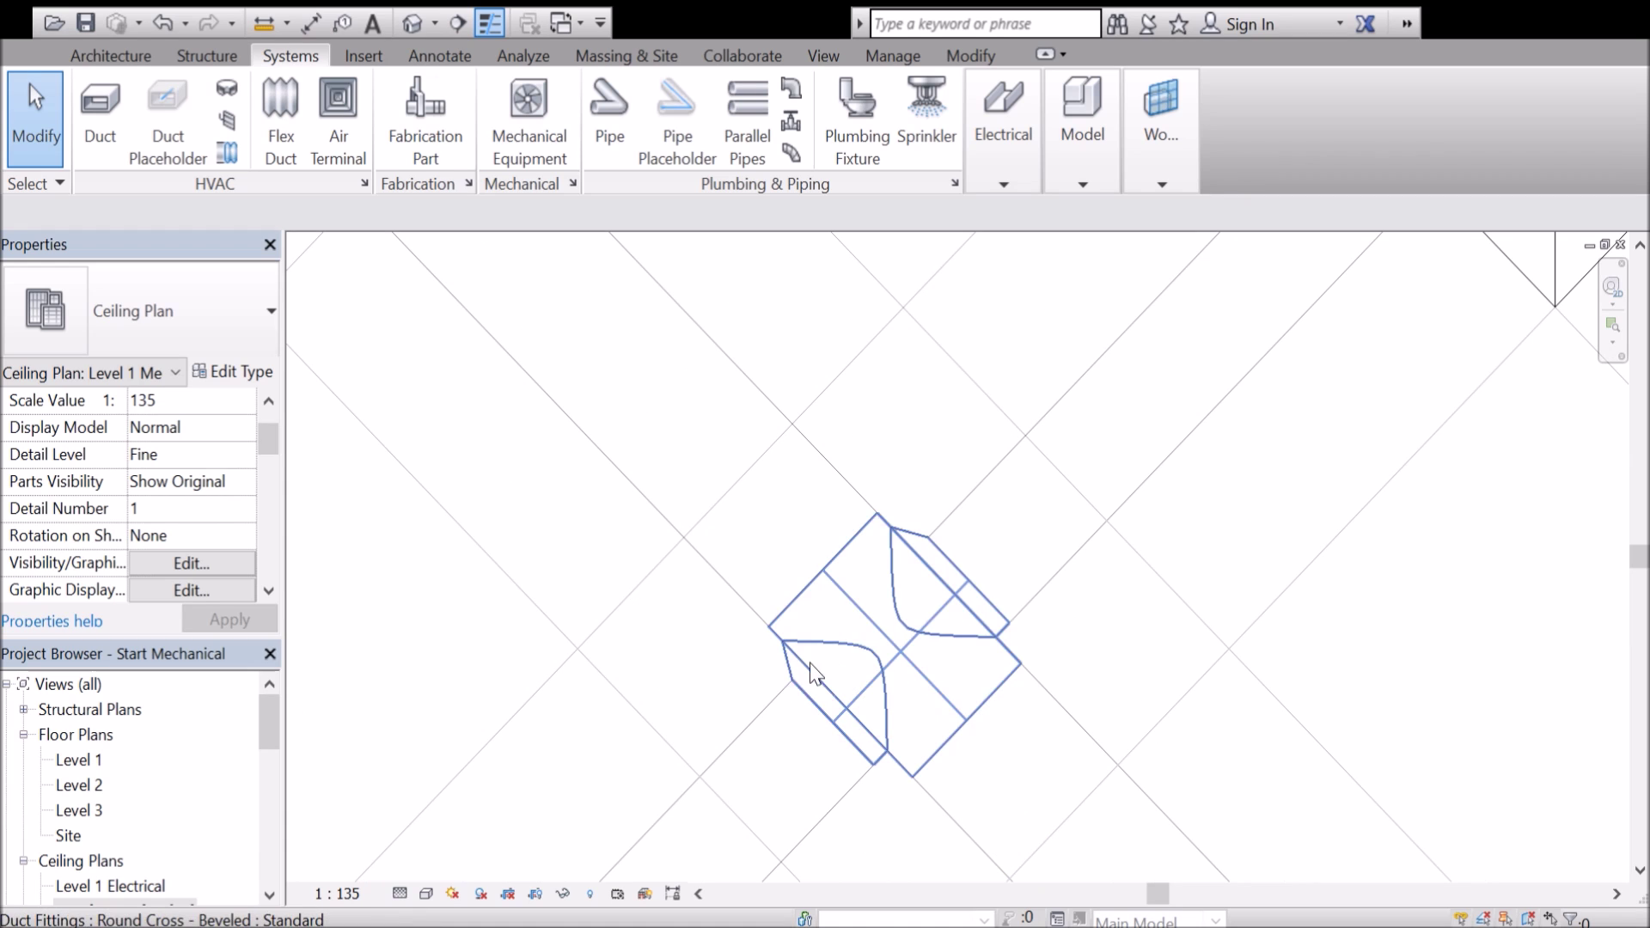
pyautogui.click(786, 646)
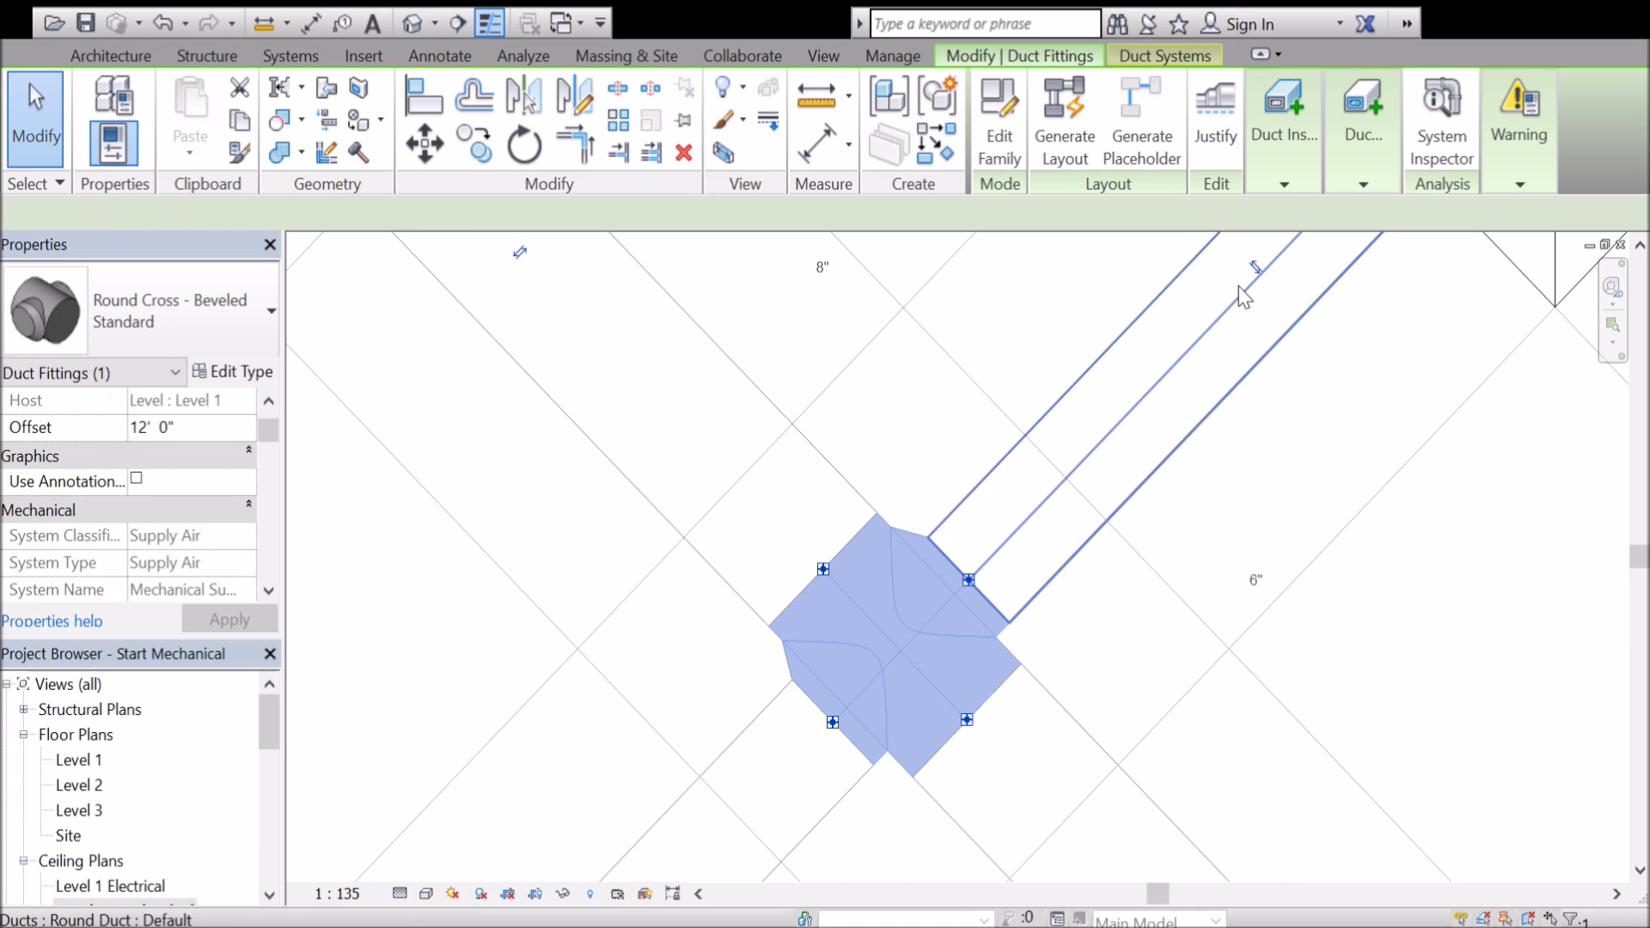
pyautogui.press('Delete')
pyautogui.scroll(-3, 1367, 663)
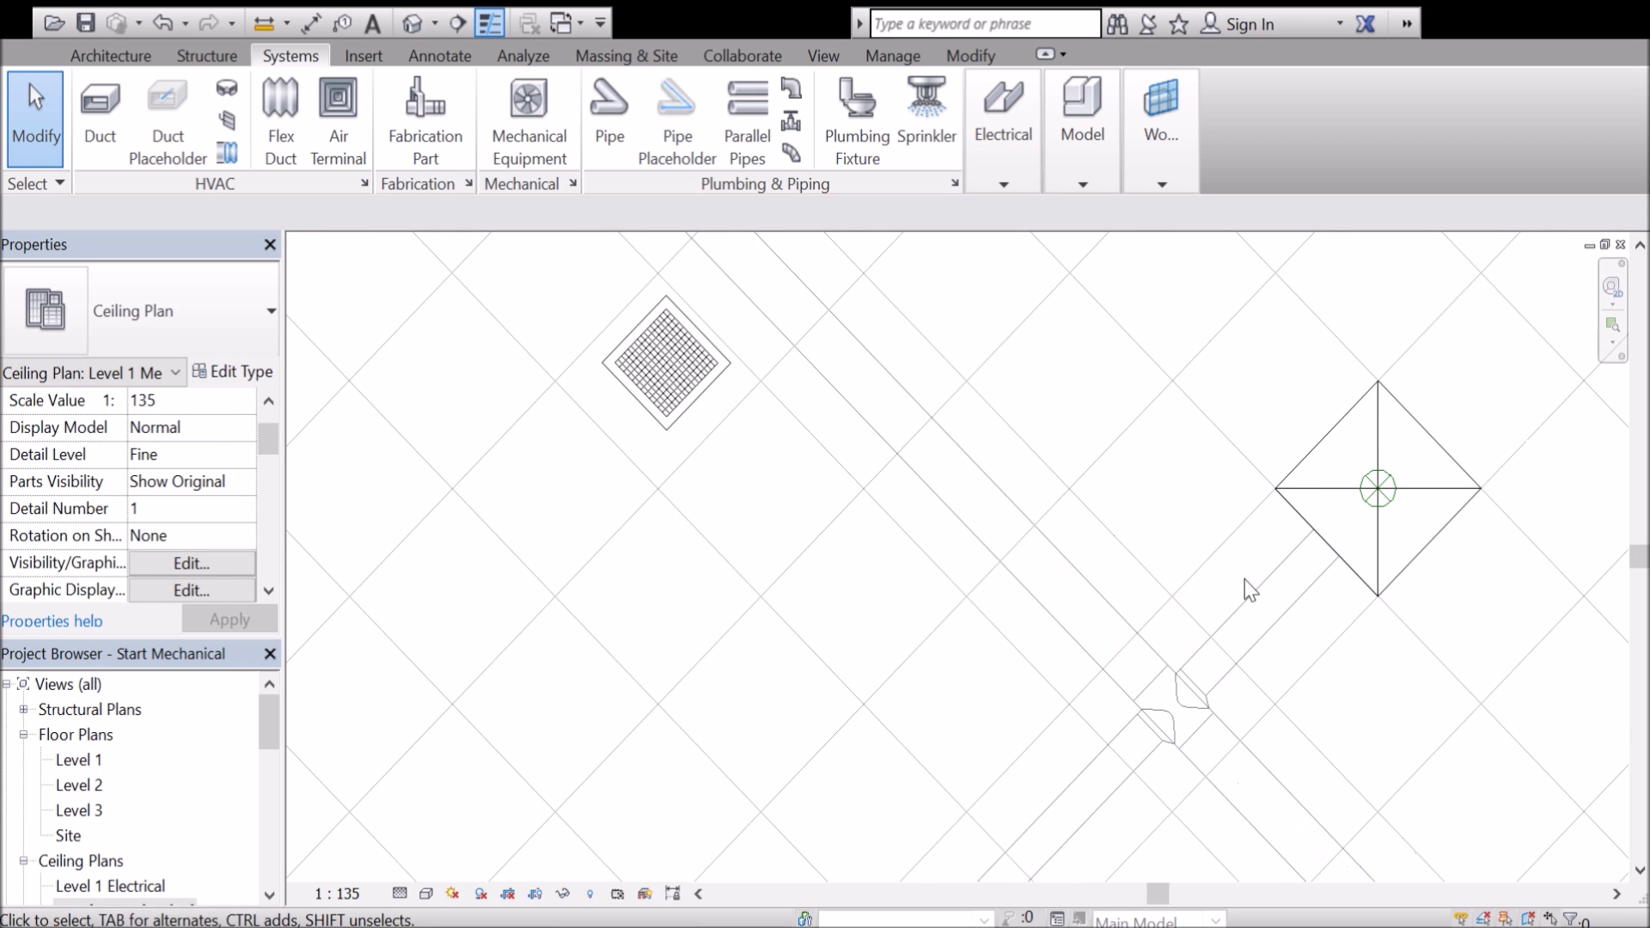
pyautogui.scroll(-3, 1212, 619)
pyautogui.moveTo(761, 241); pyautogui.dragTo(783, 391, button='middle')
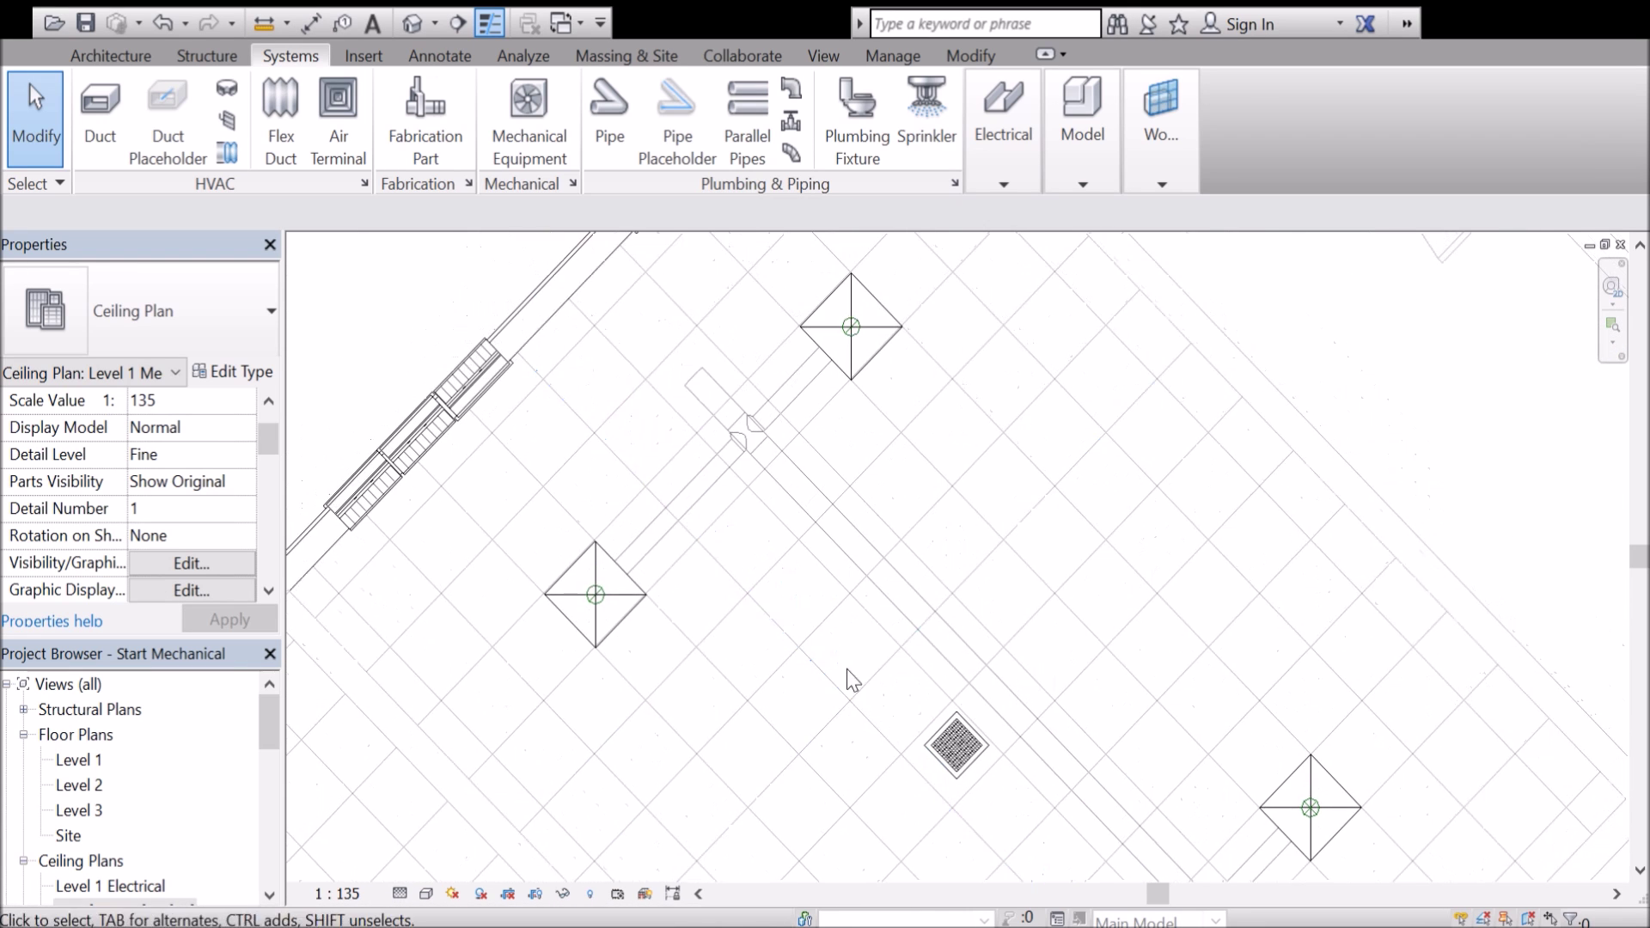
# Flip the window-end round cross fitting on the main duct in the same way.
pyautogui.scroll(3, 737, 434)
pyautogui.click(731, 507)
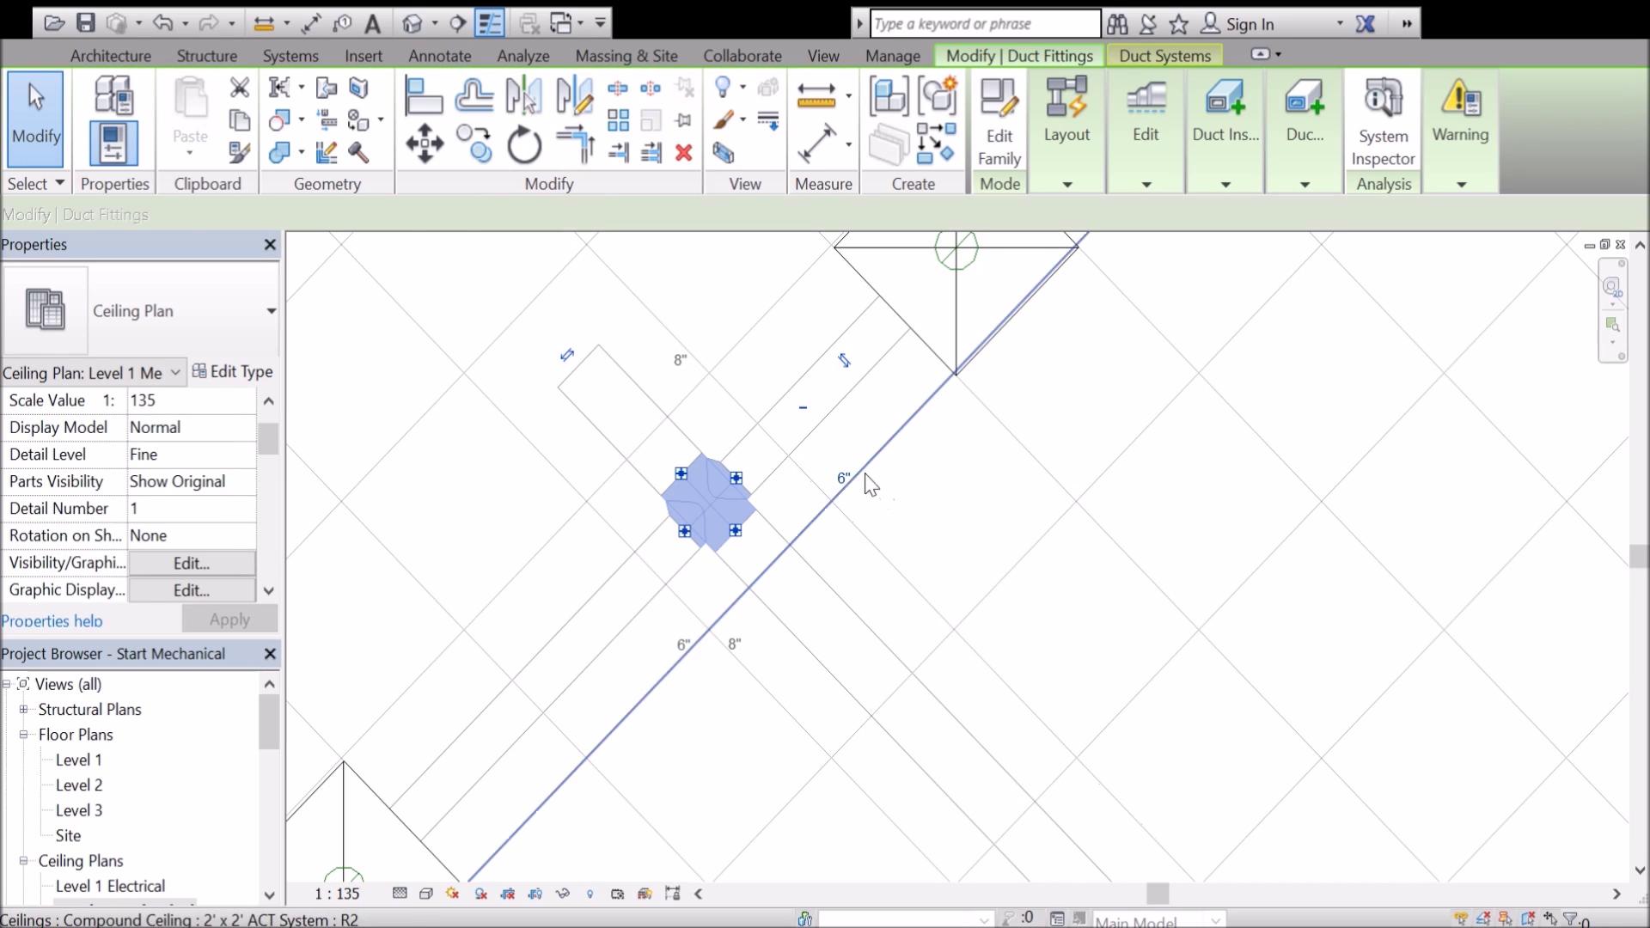
pyautogui.click(737, 478)
pyautogui.press('Escape')
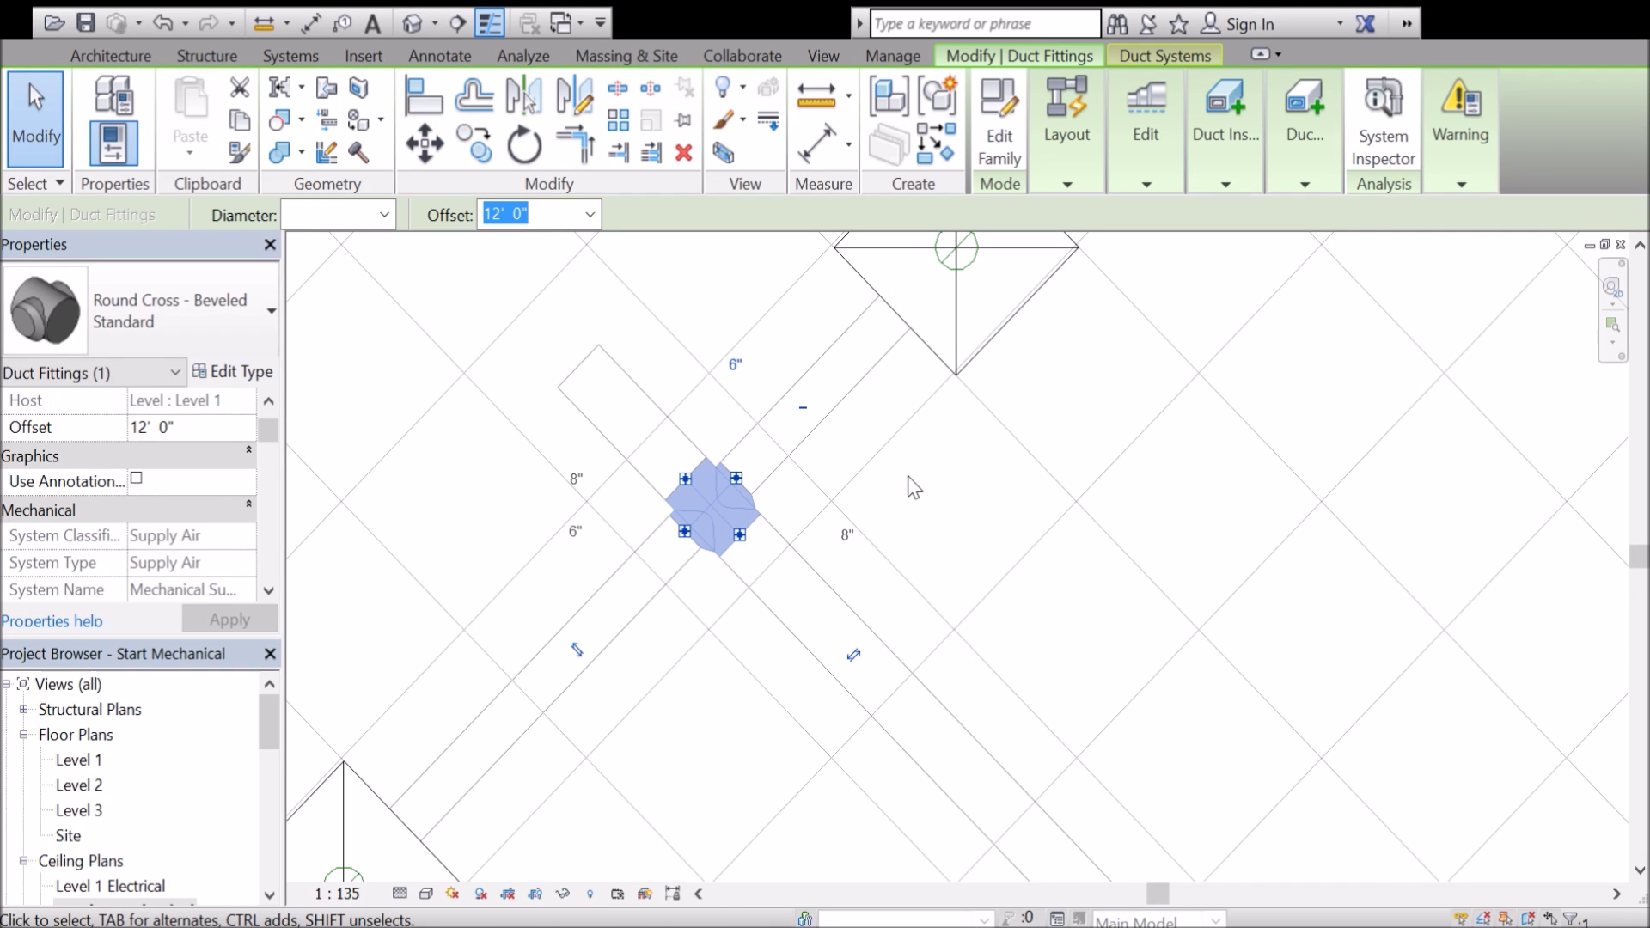
pyautogui.press('Escape')
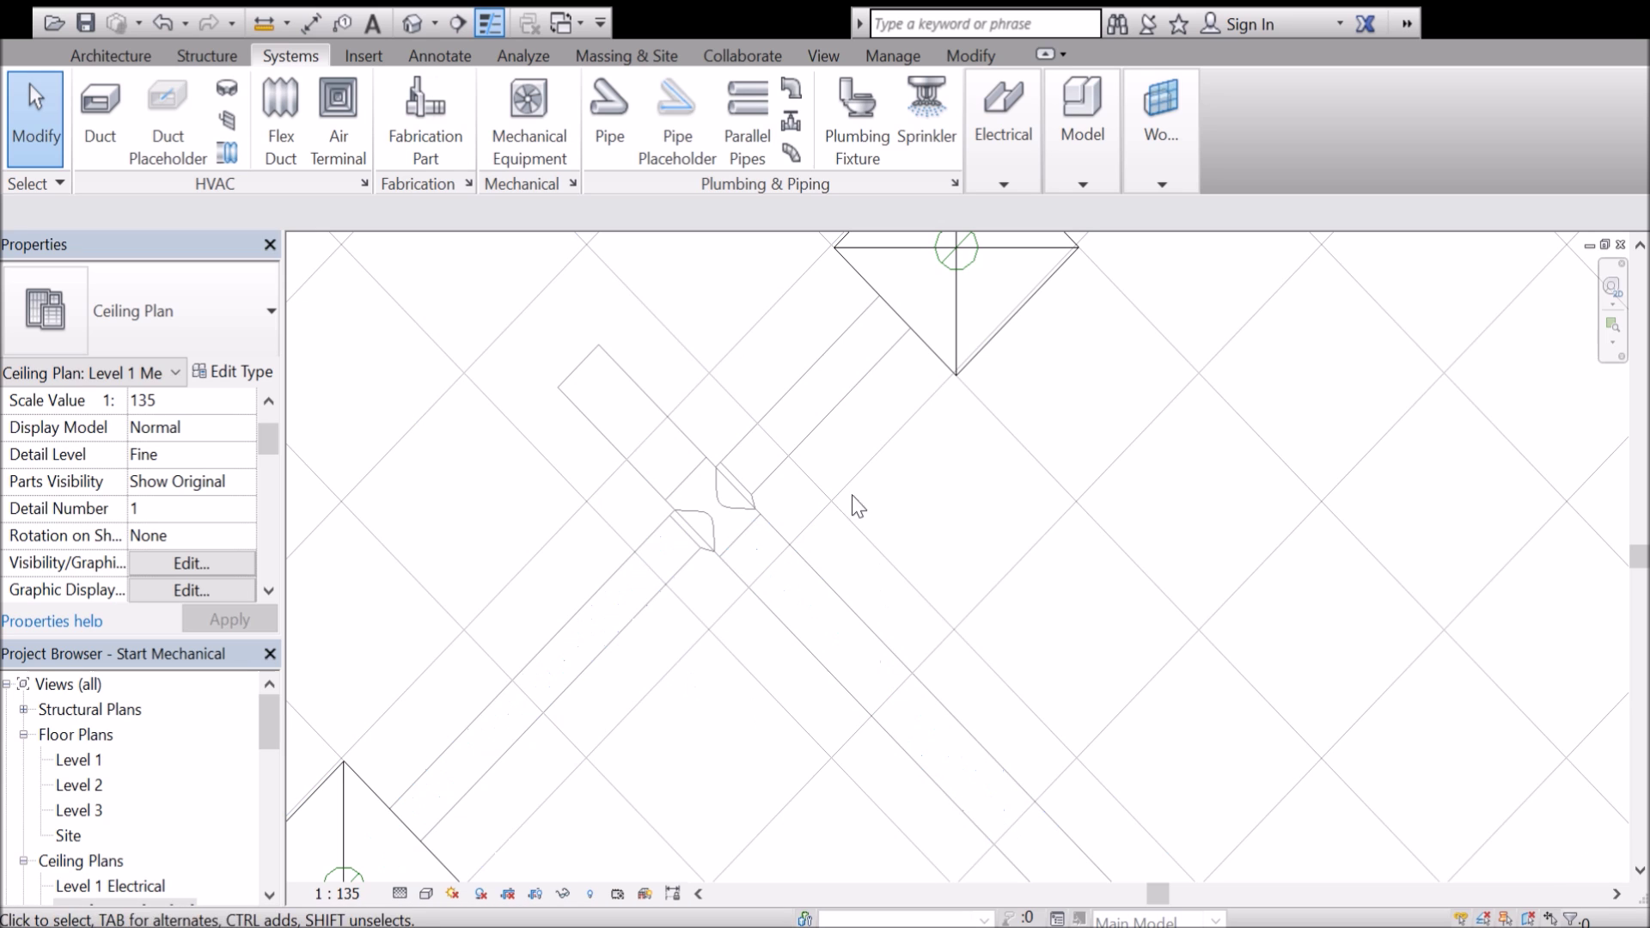
# Cap the open end of the short 8" main duct stub beyond the window-end cross fitting.
pyautogui.scroll(-2, 715, 700)
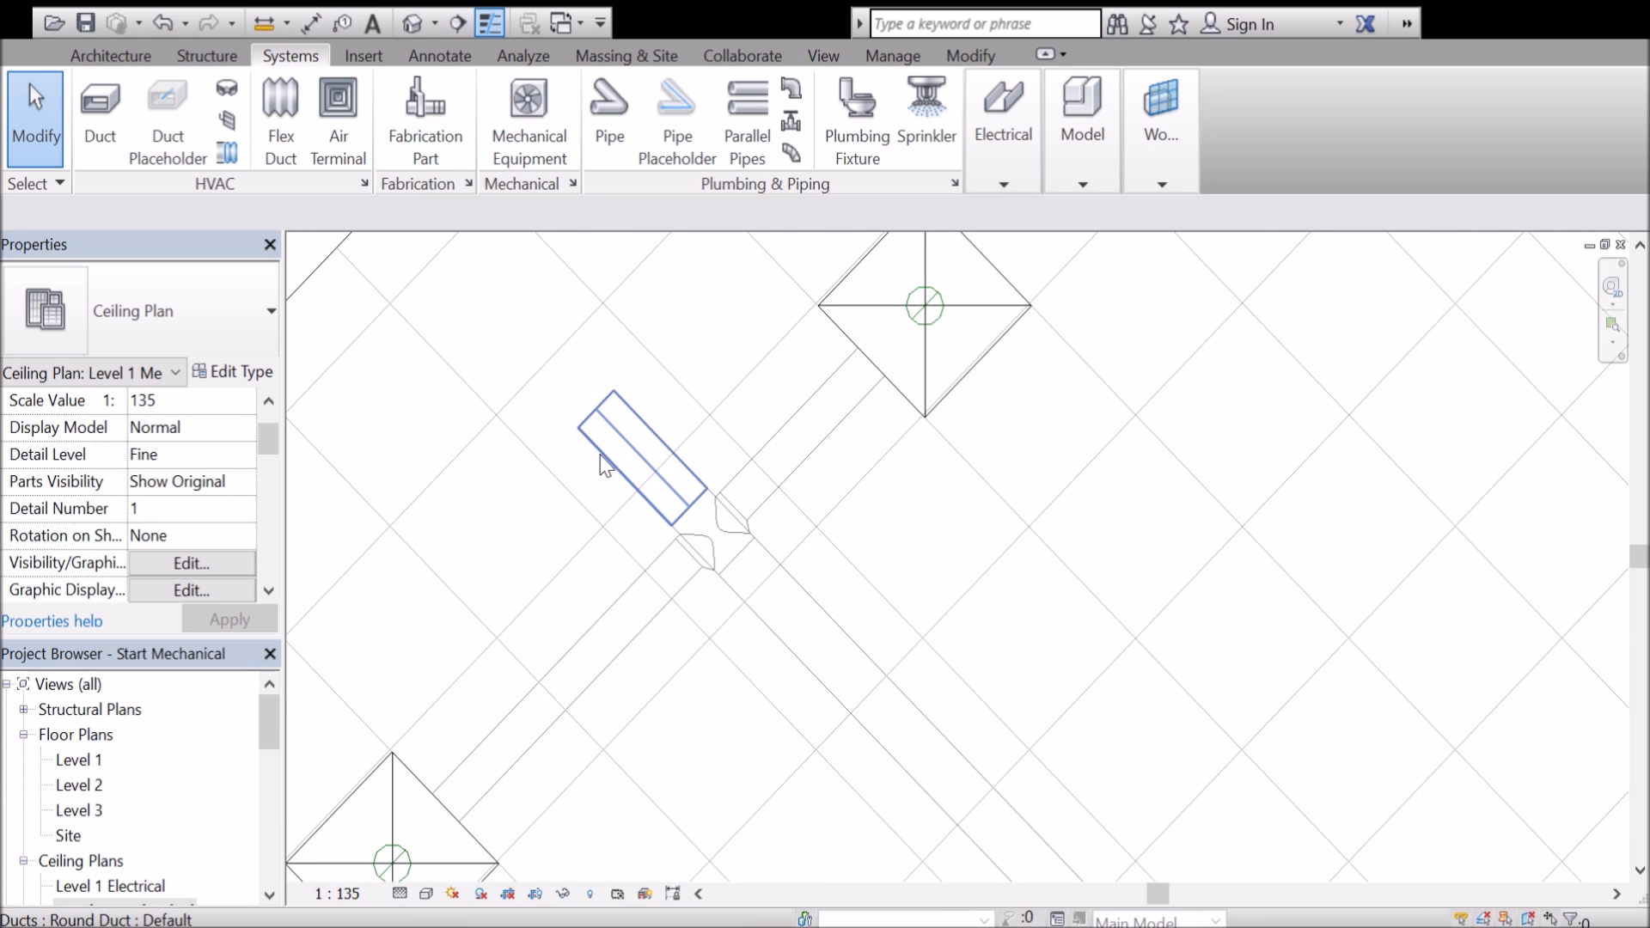
pyautogui.click(609, 468)
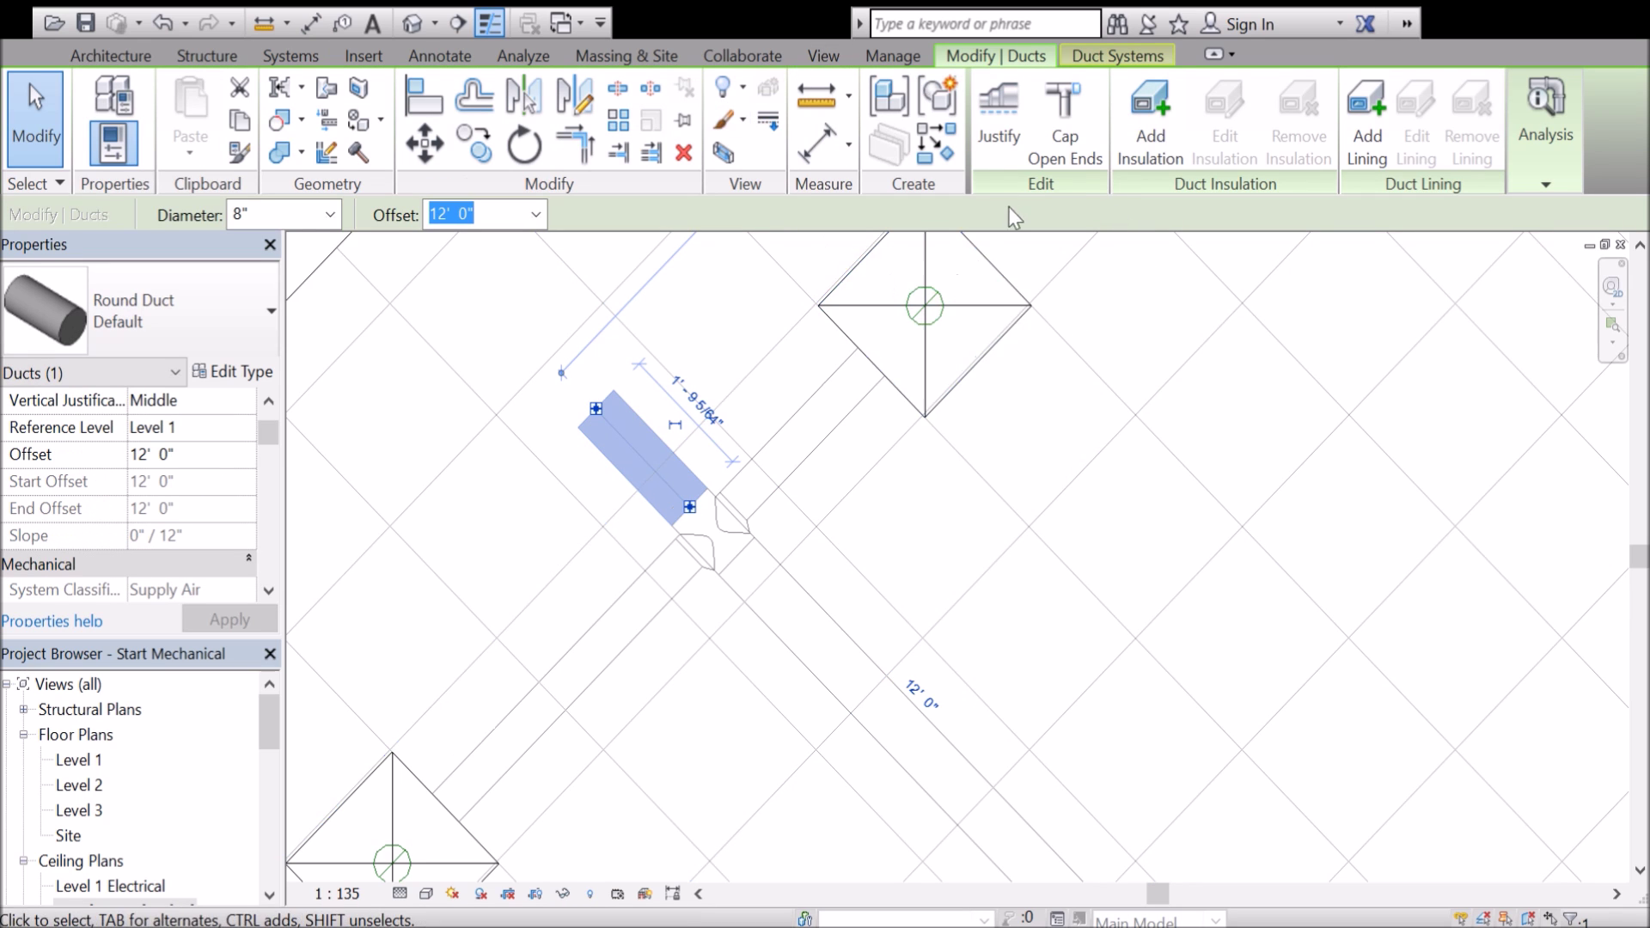
pyautogui.click(1042, 153)
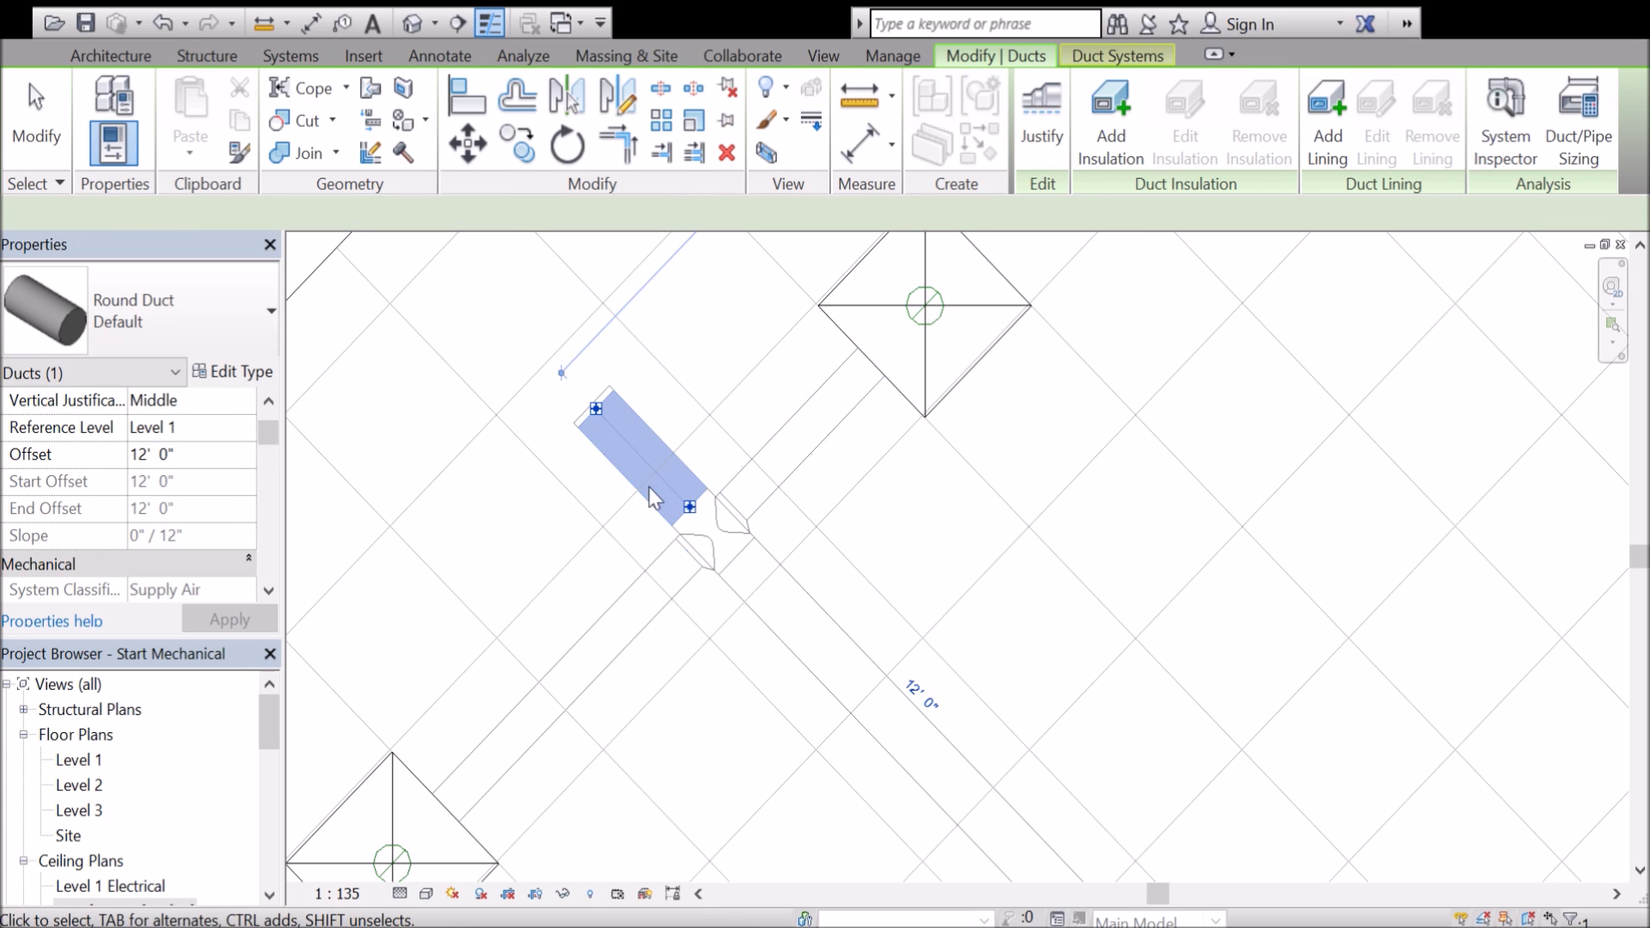
pyautogui.press('Escape')
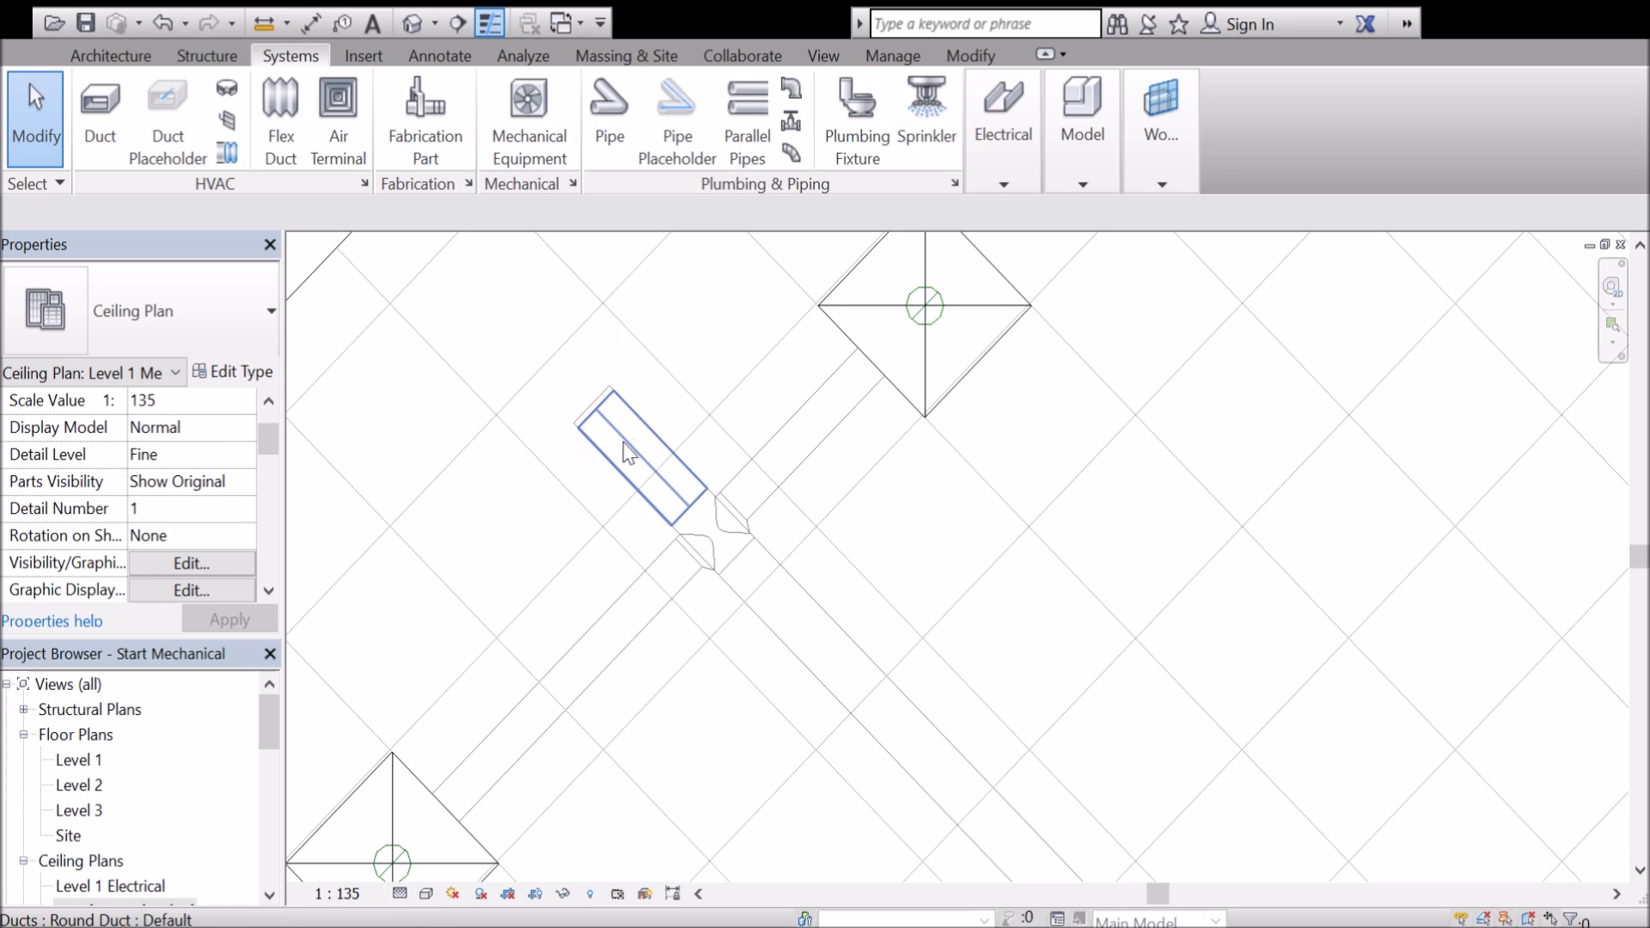
# Move the VAV unit beside the door so that its inlet faces the open end of the main duct.
pyautogui.scroll(-6, 515, 408)
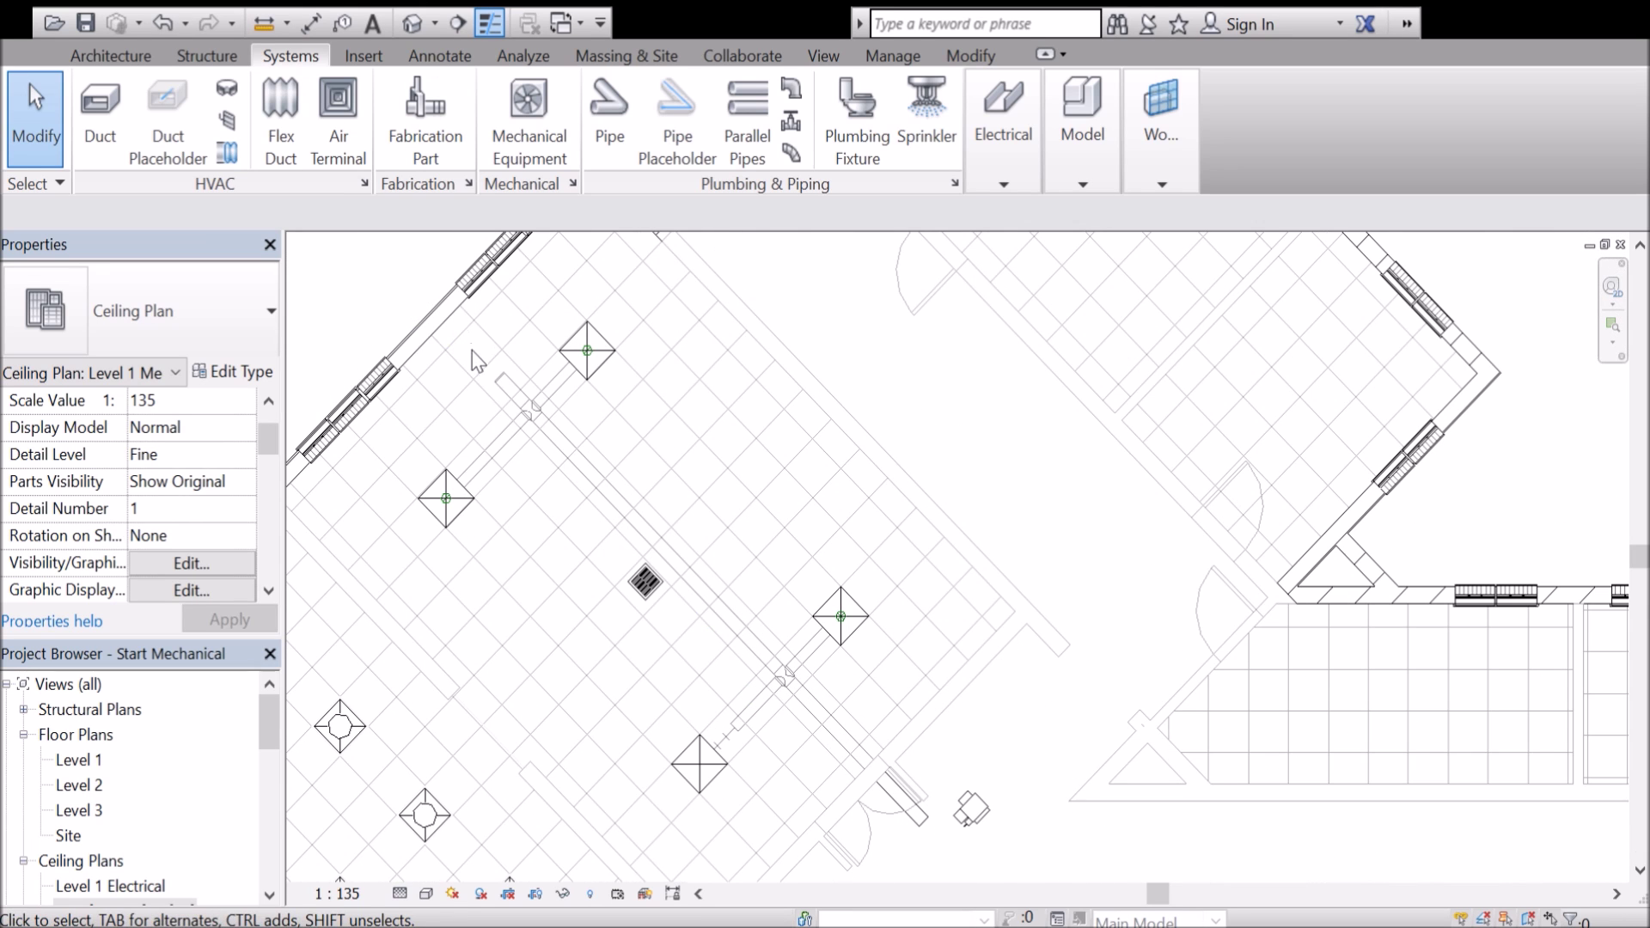
pyautogui.scroll(5, 930, 863)
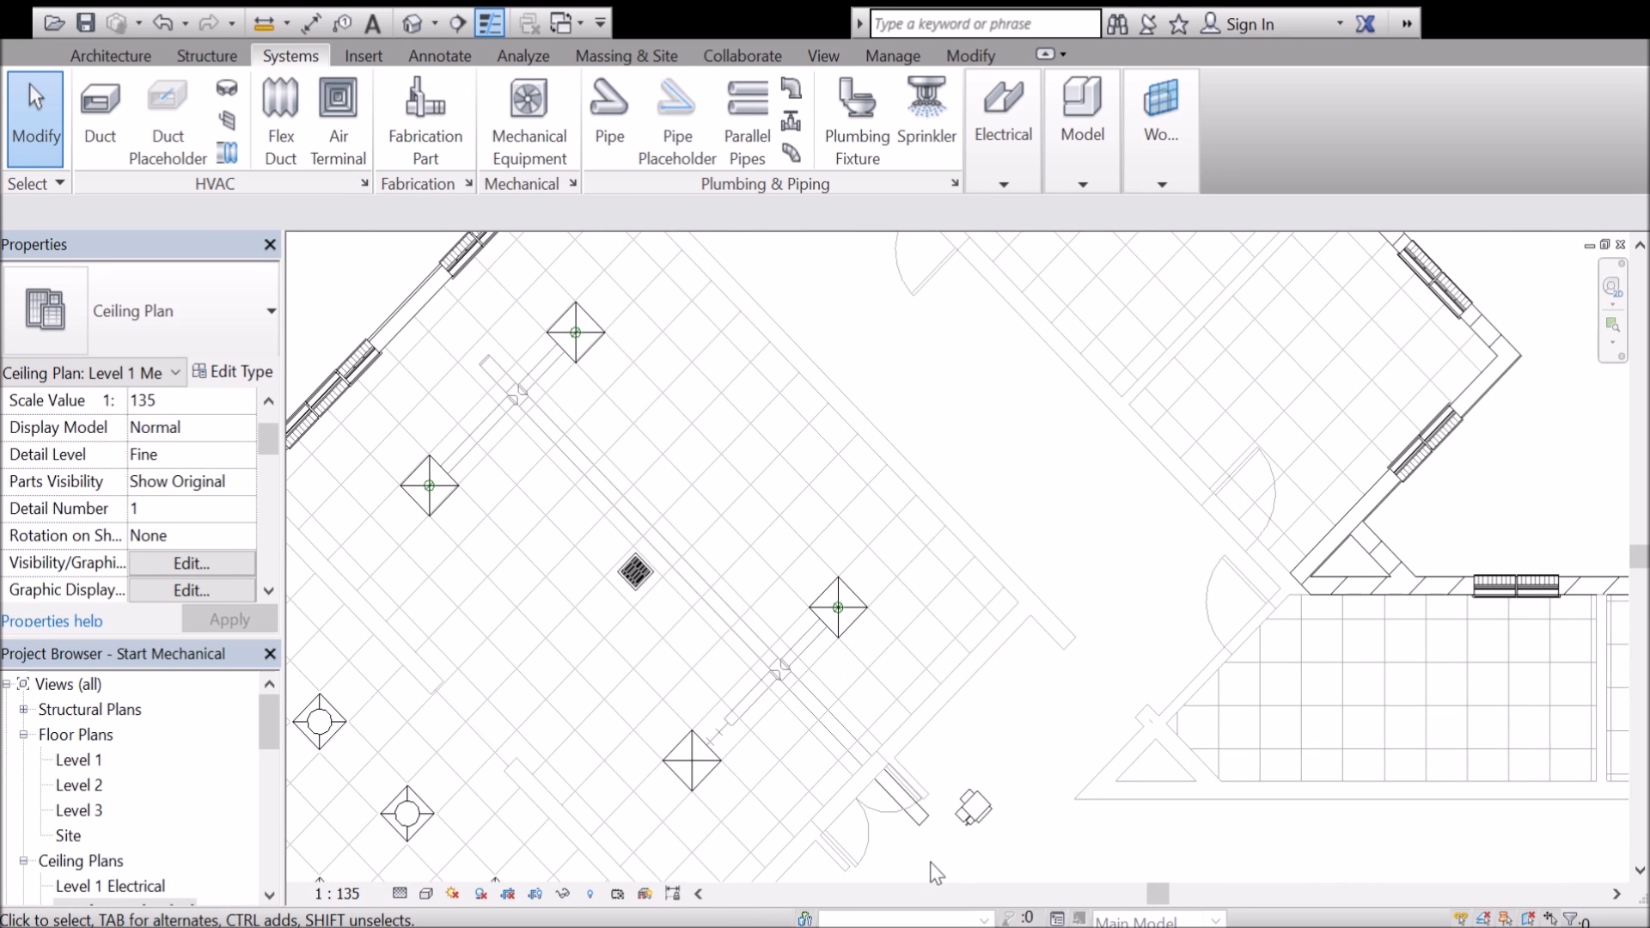
pyautogui.click(1072, 704)
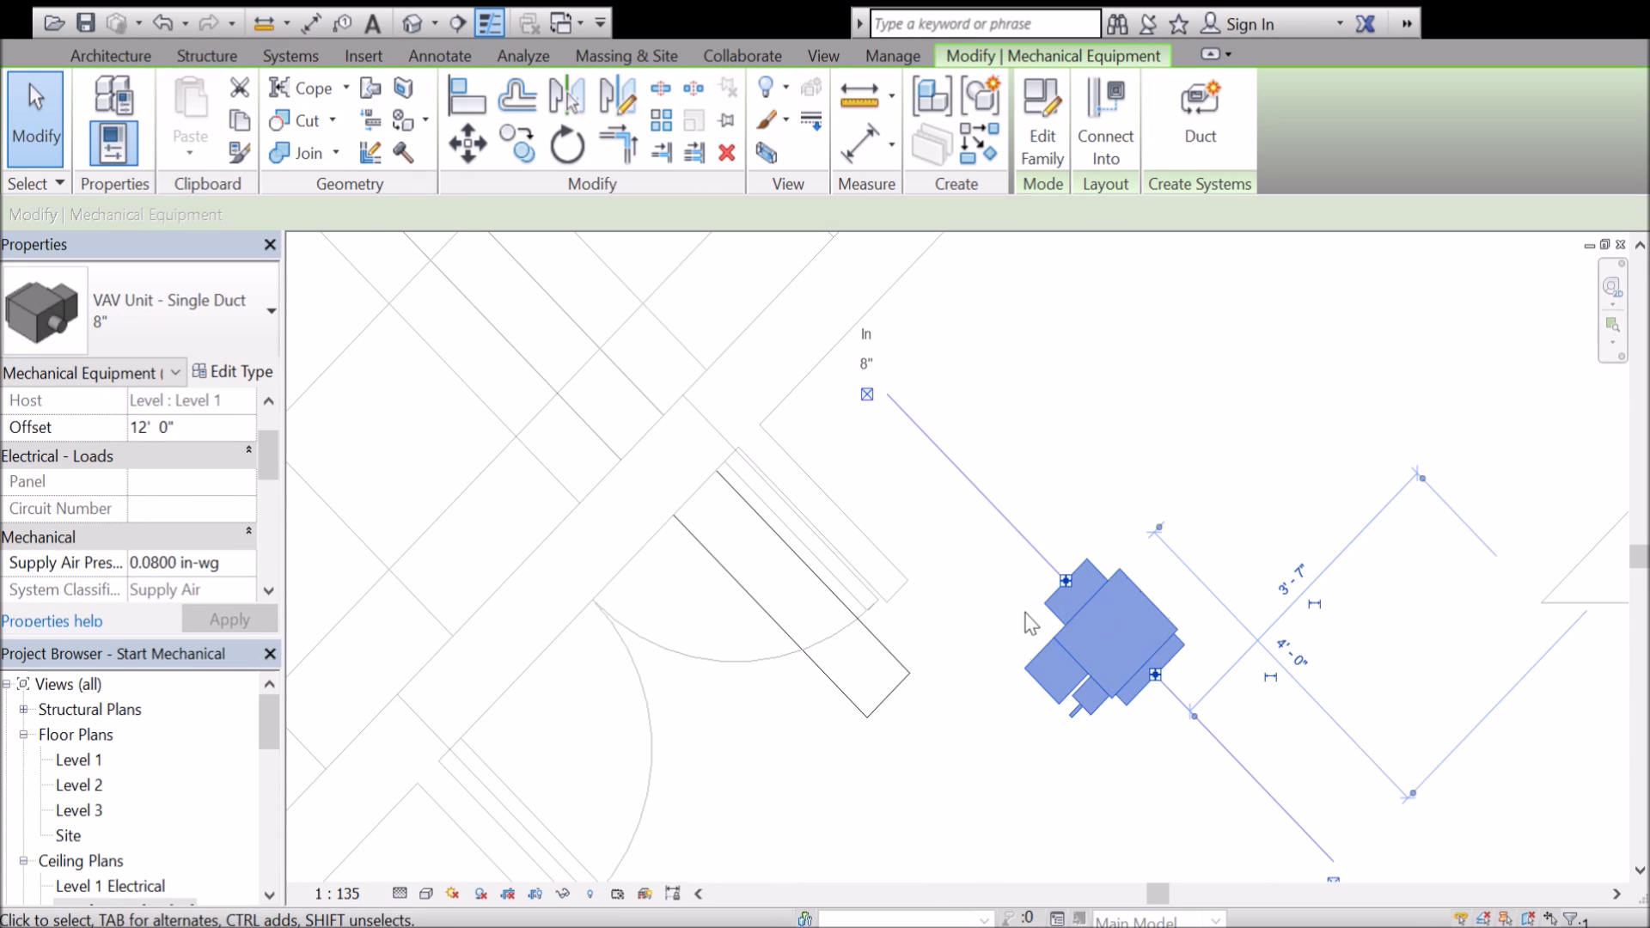
pyautogui.scroll(-3, 1001, 602)
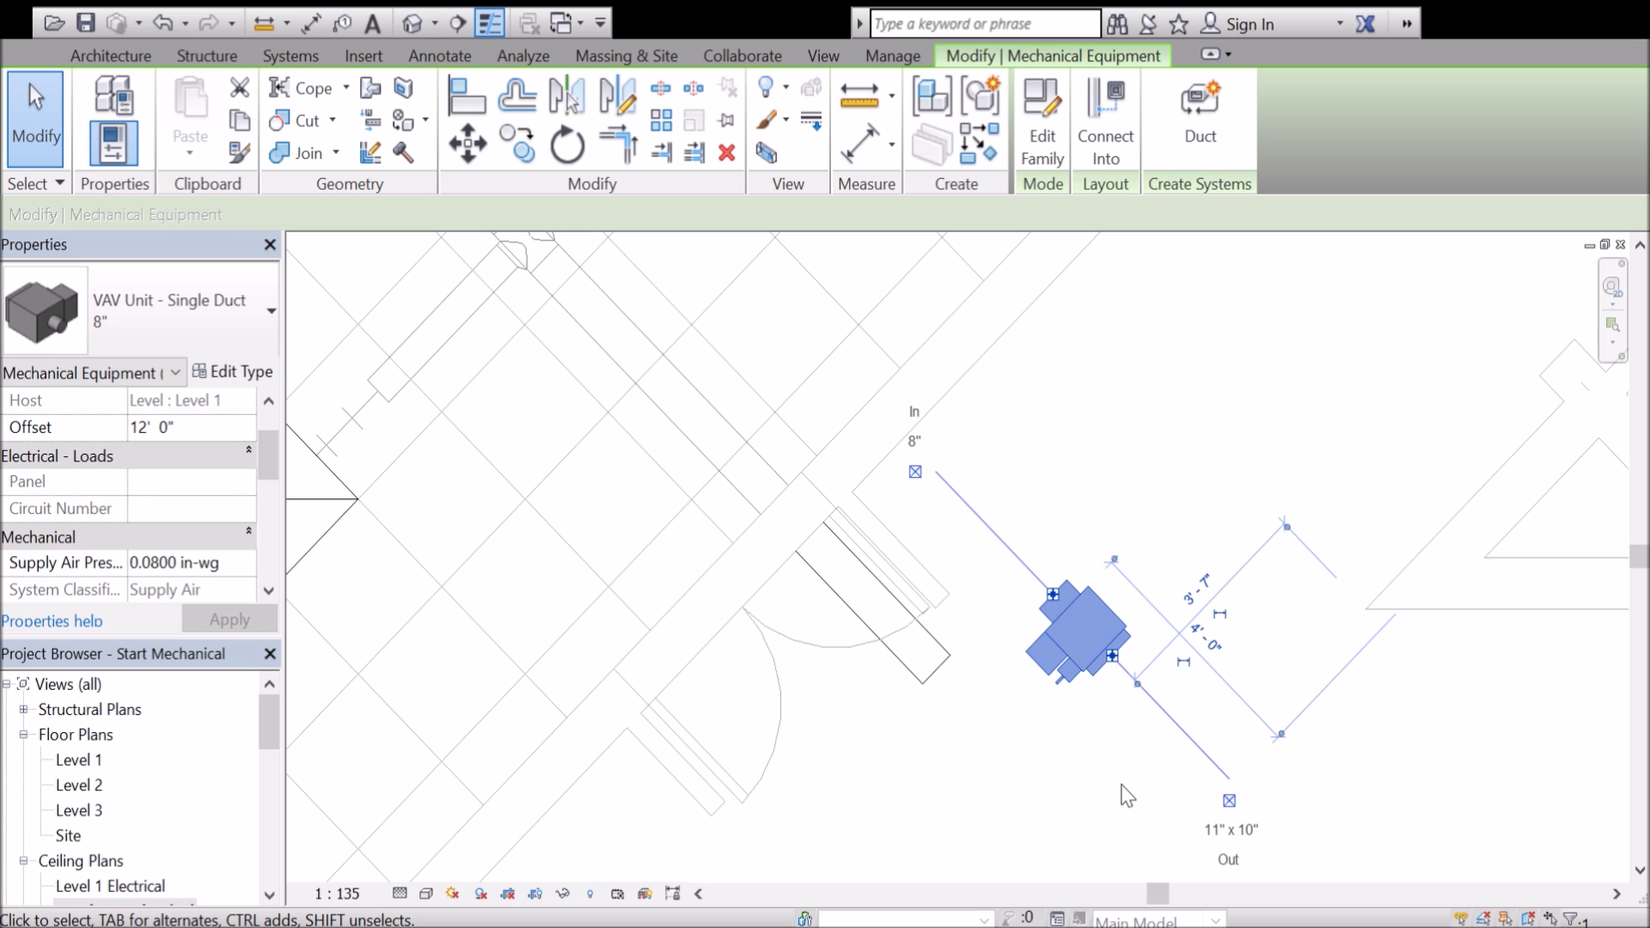
pyautogui.click(1088, 540)
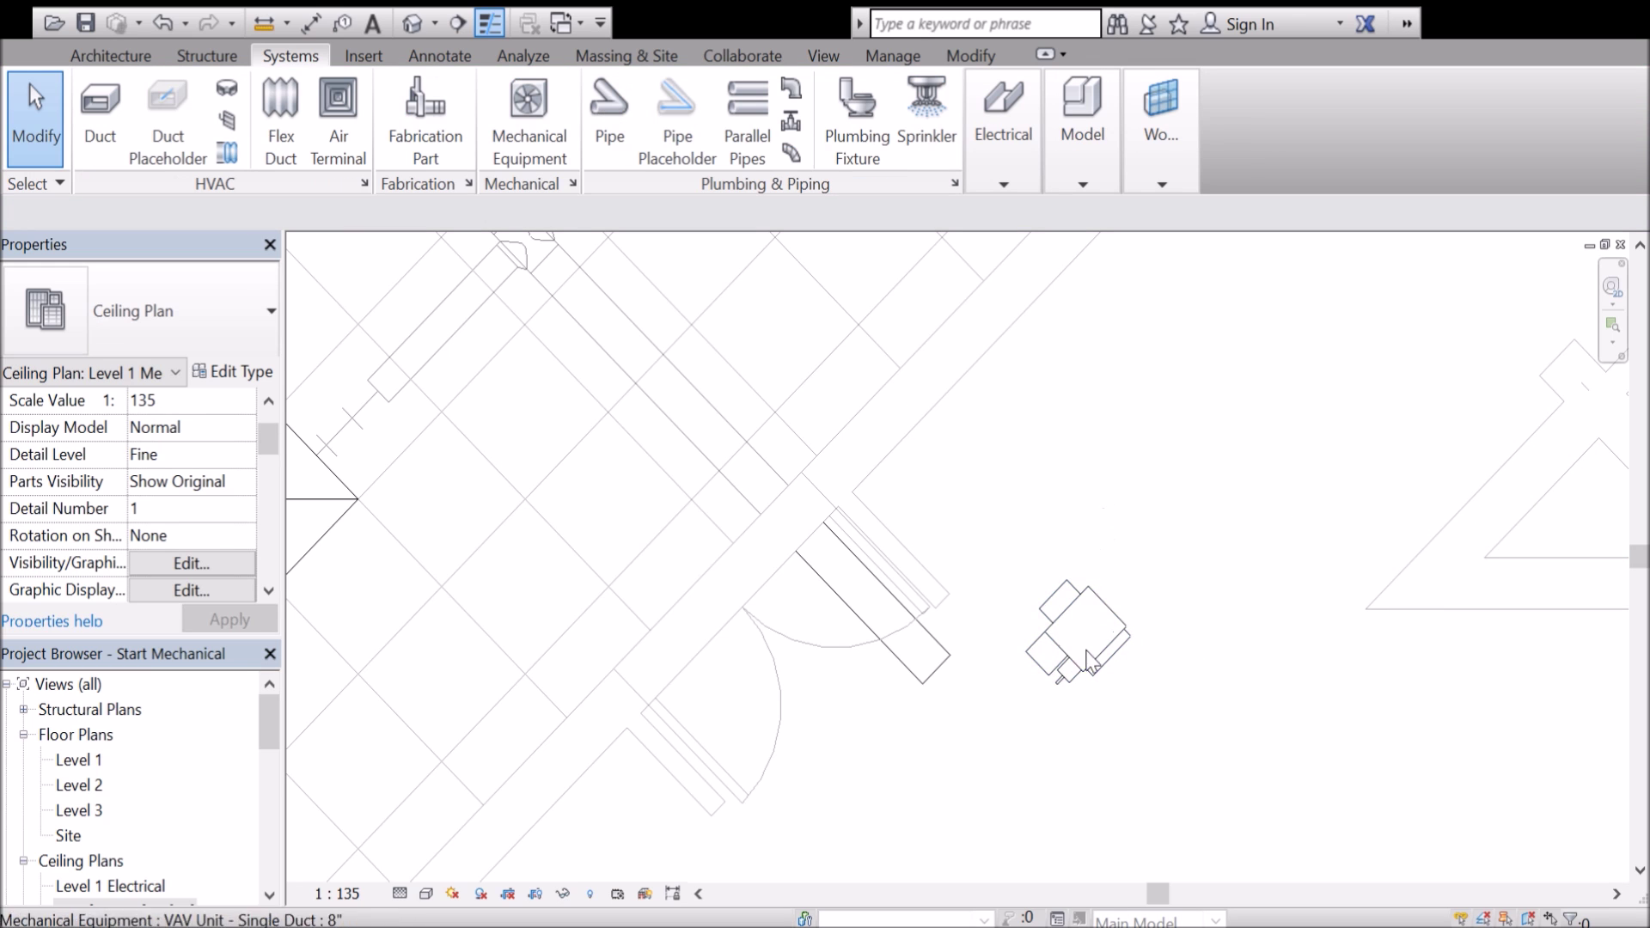
pyautogui.click(1073, 658)
pyautogui.moveTo(1073, 658); pyautogui.dragTo(941, 730)
pyautogui.press('Escape')
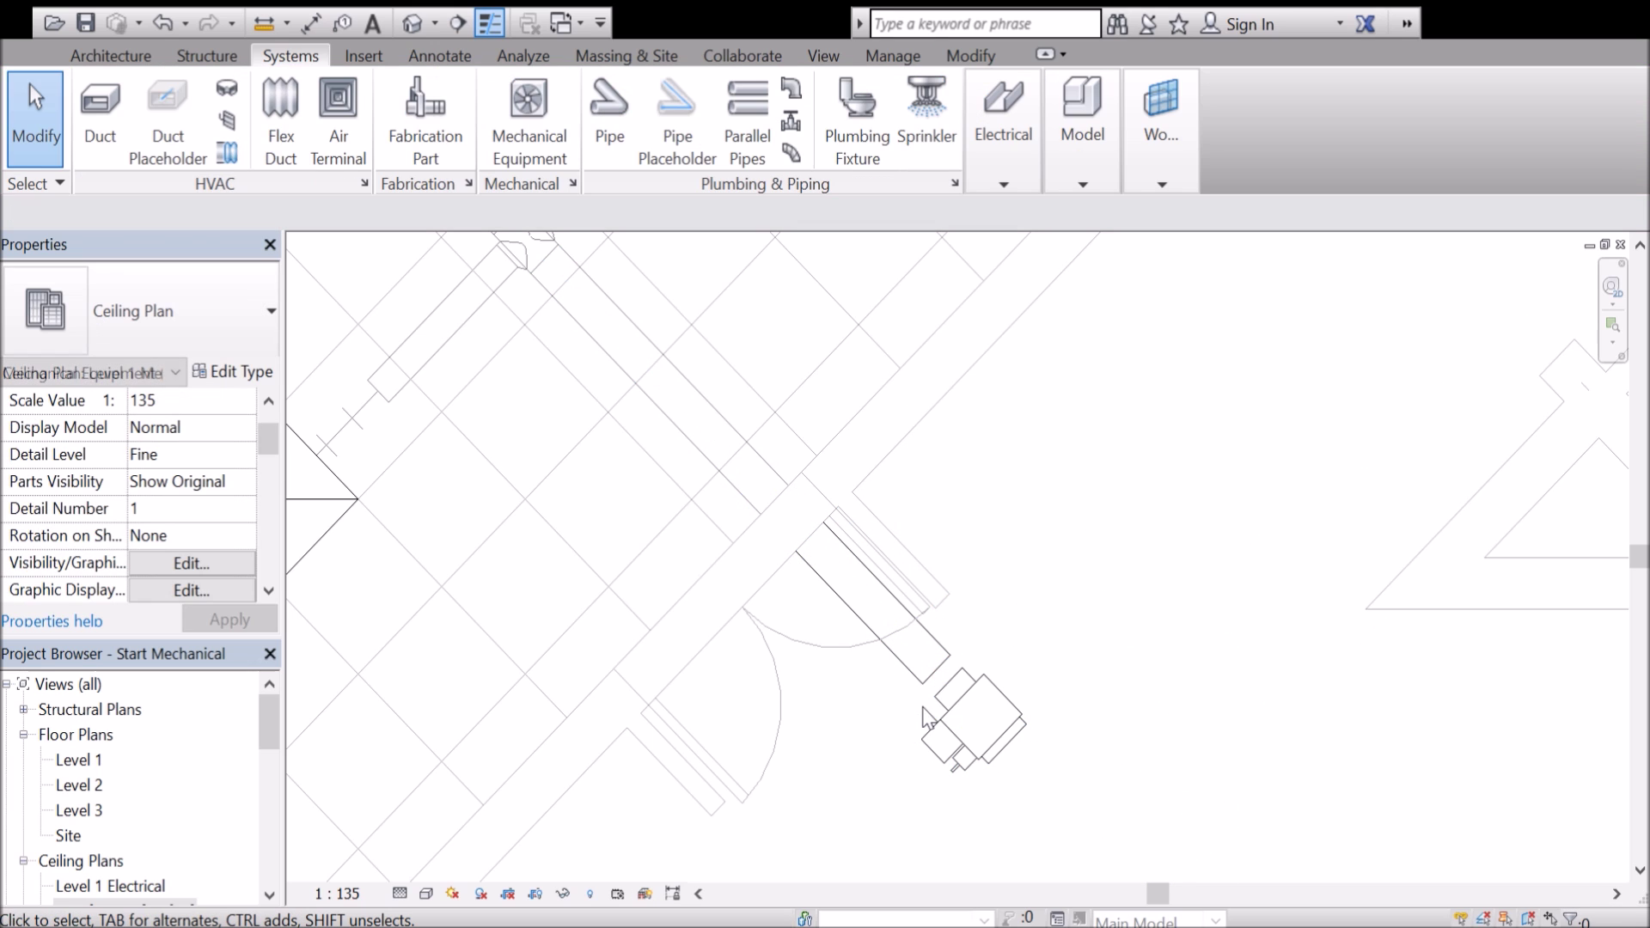
# Extend the main duct's open end to the VAV unit's inlet so that they connect.
pyautogui.scroll(2, 936, 723)
pyautogui.click(950, 643)
pyautogui.moveTo(966, 619); pyautogui.dragTo(984, 653)
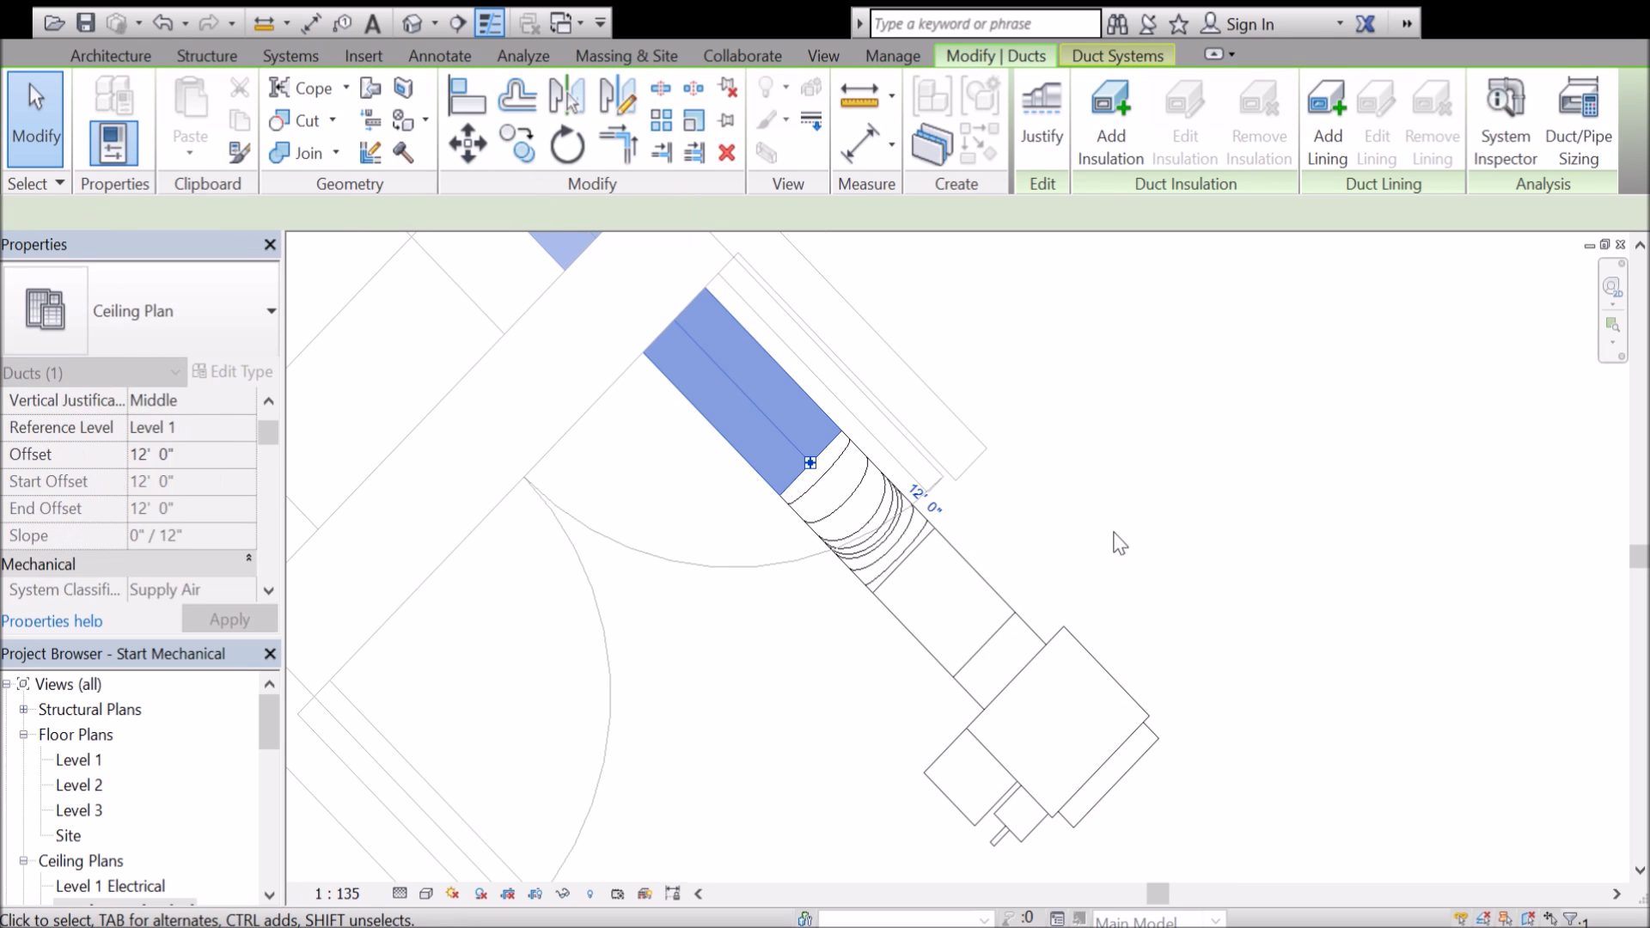
pyautogui.click(1117, 544)
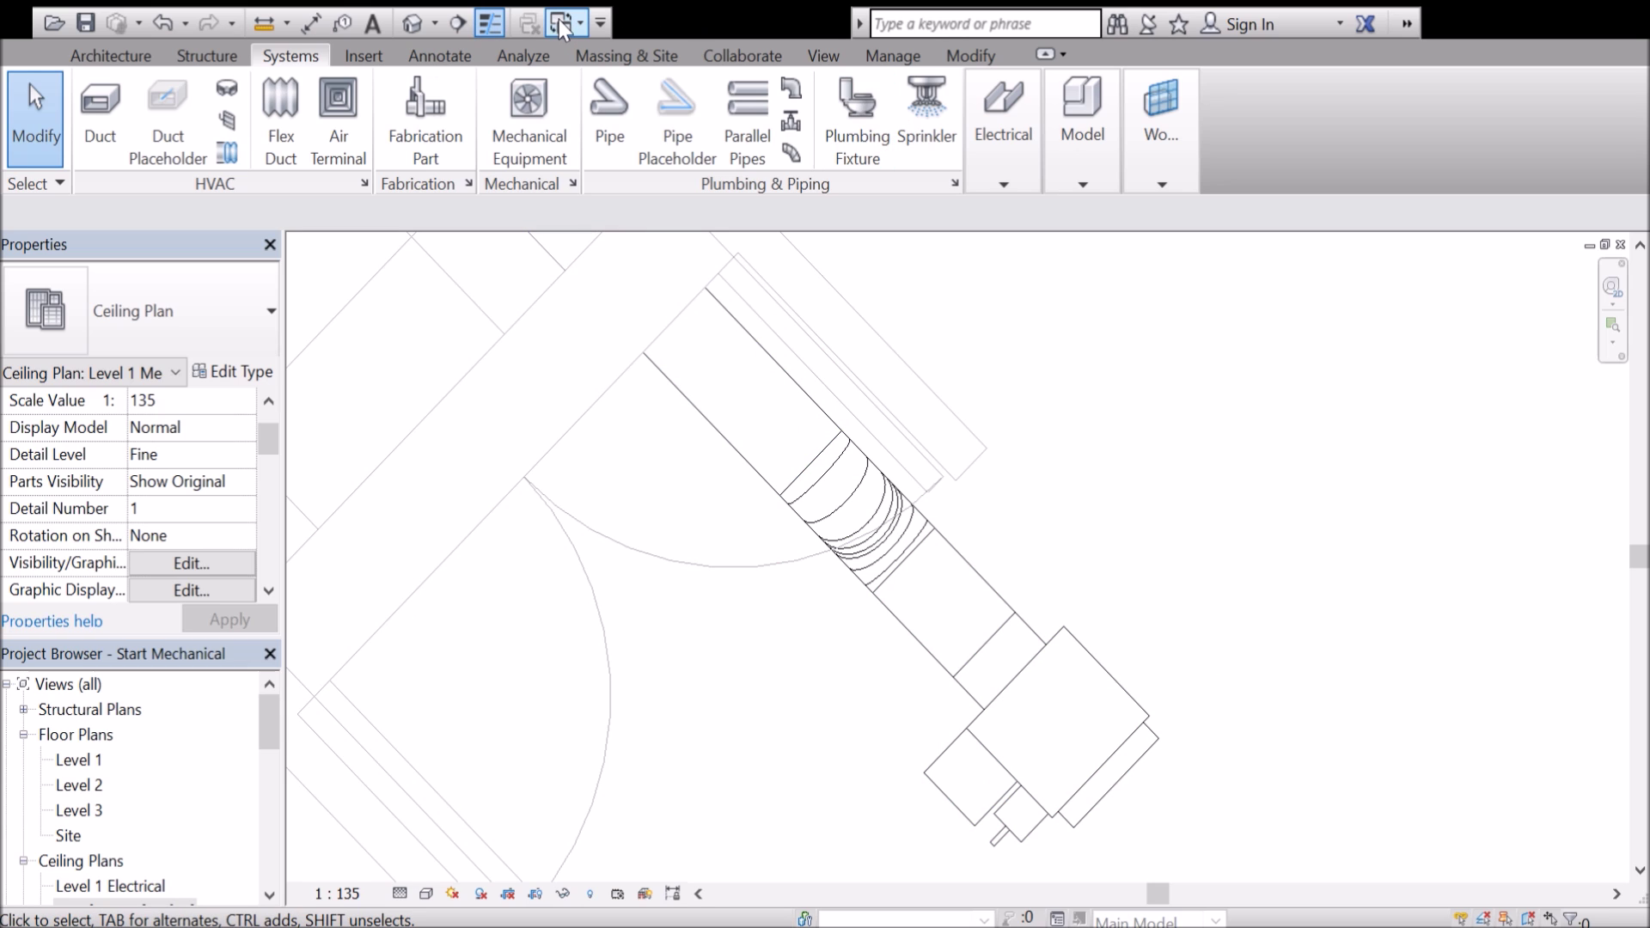
# Open the default 3D view and examine the room's main duct, branches, diffusers and VAV unit.
pyautogui.click(413, 25)
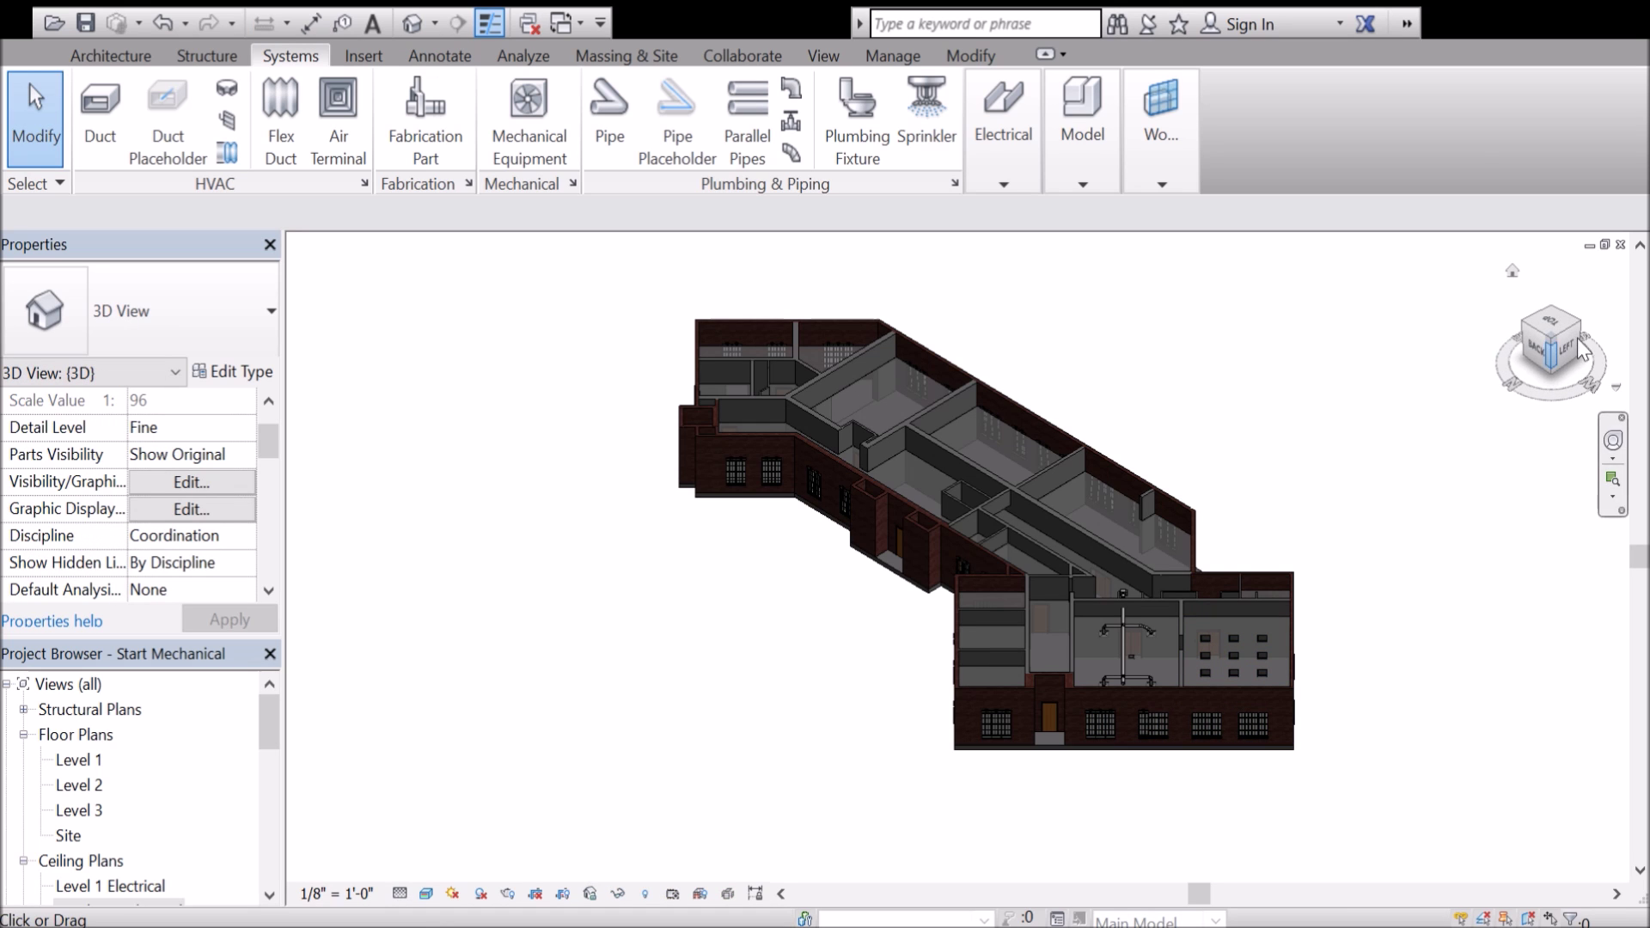
pyautogui.scroll(4, 1113, 664)
pyautogui.scroll(3, 1198, 643)
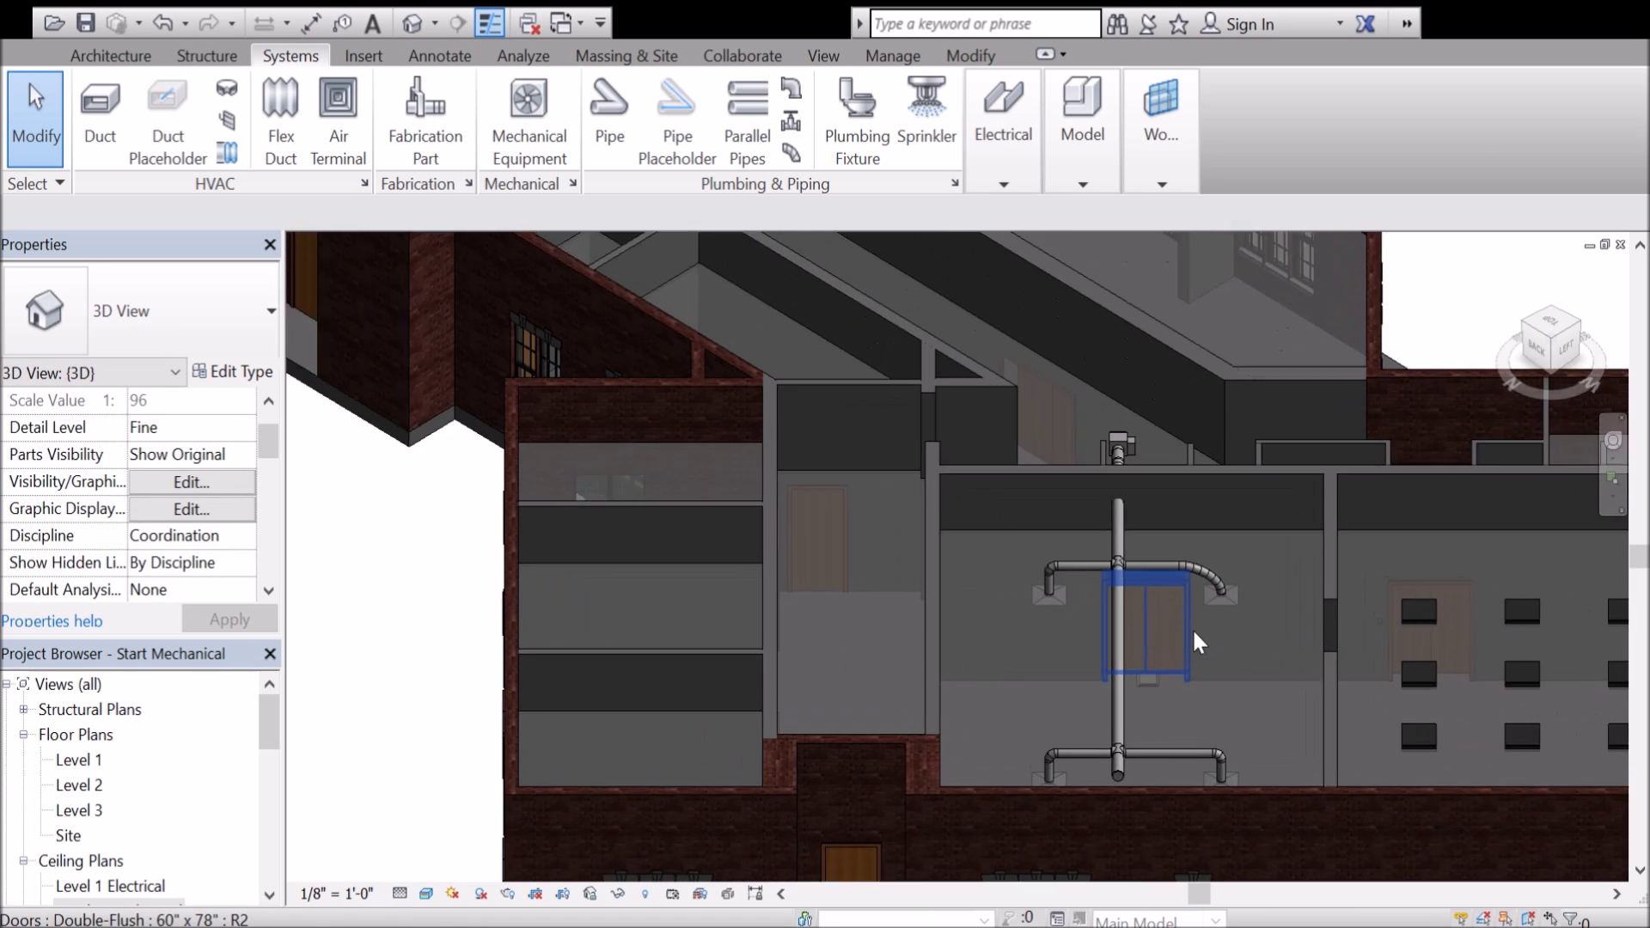
pyautogui.scroll(1, 1110, 414)
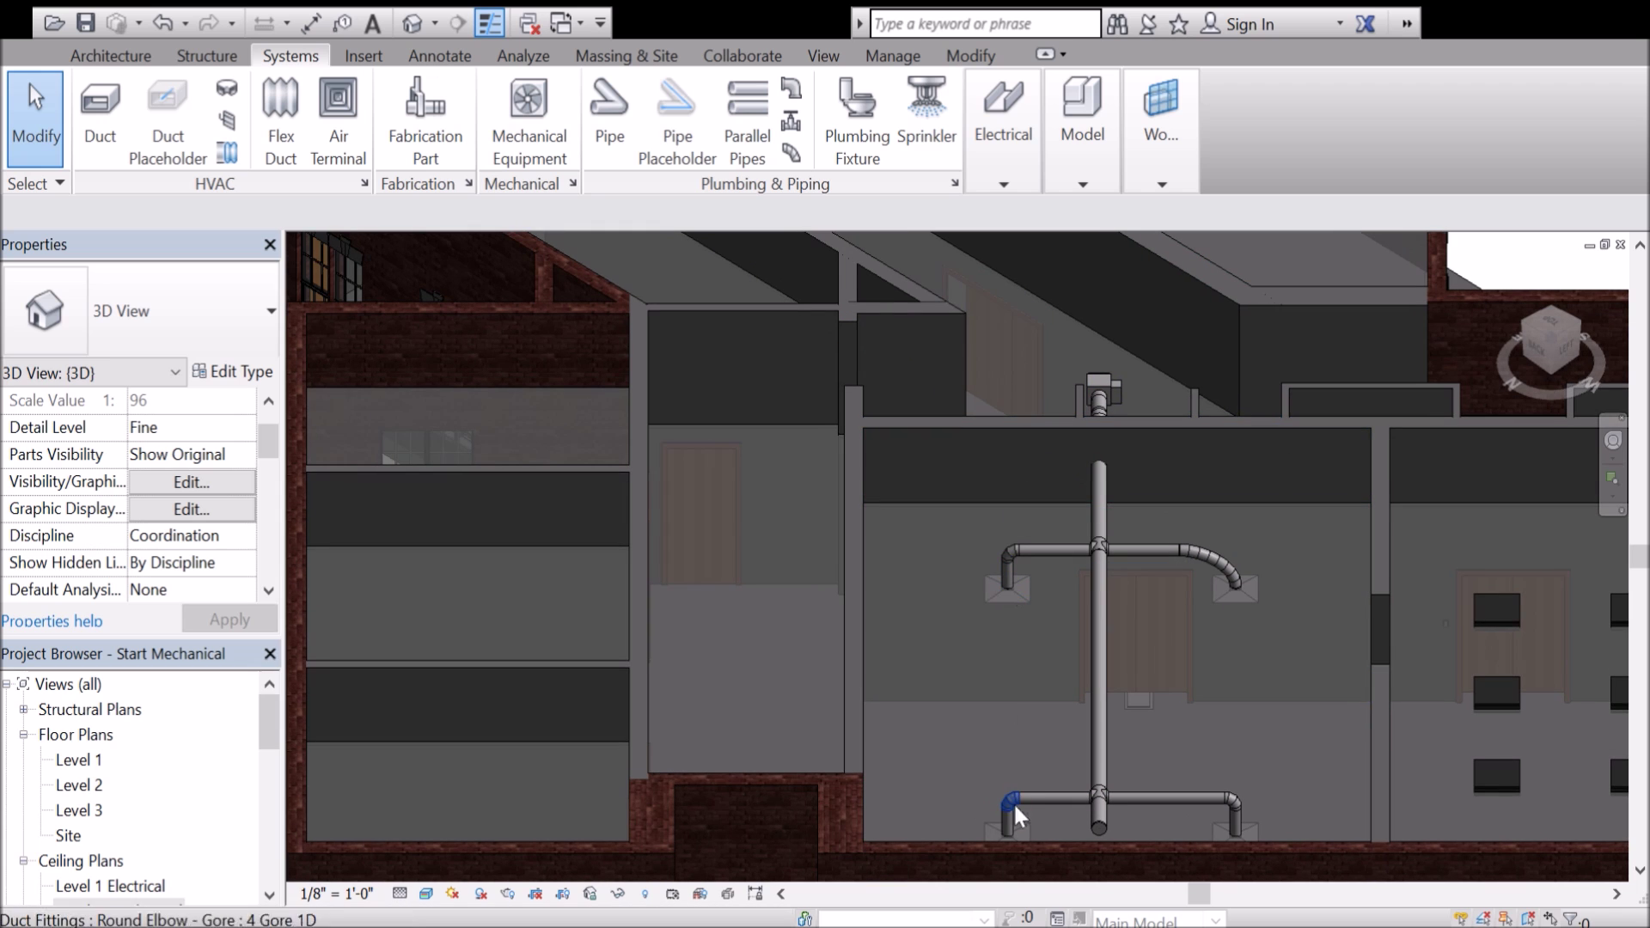
pyautogui.scroll(-5, 977, 662)
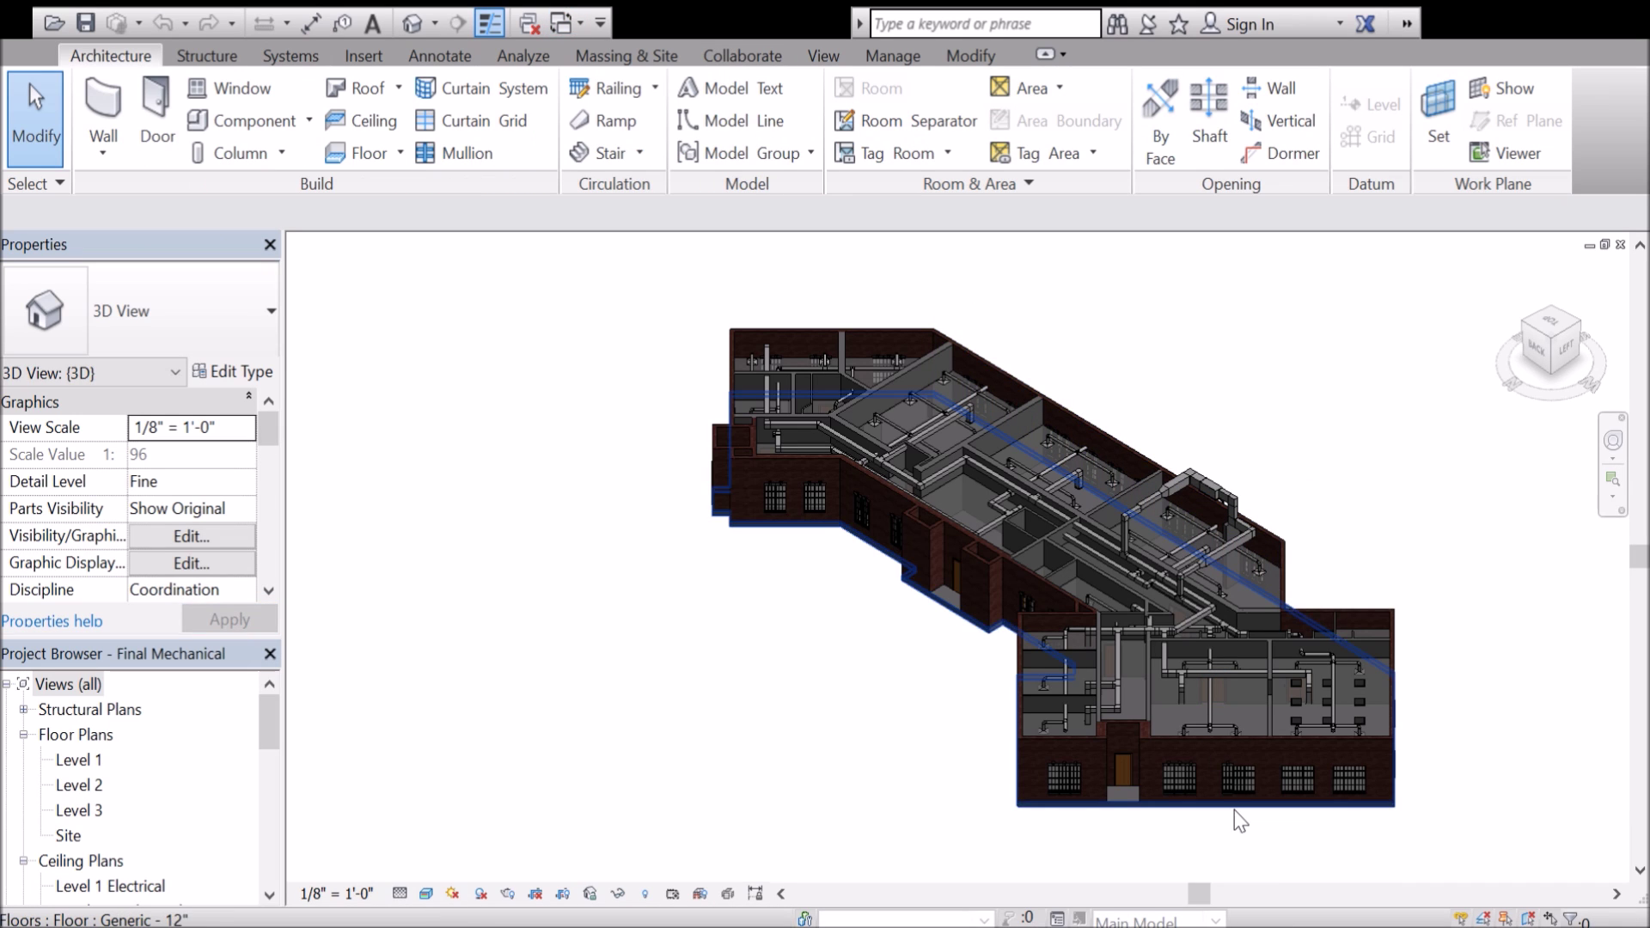
# Set the Final Mechanical model's 3D view to the top orientation and examine the duct layout across the whole building.
pyautogui.scroll(1, 1183, 842)
pyautogui.scroll(2, 1073, 834)
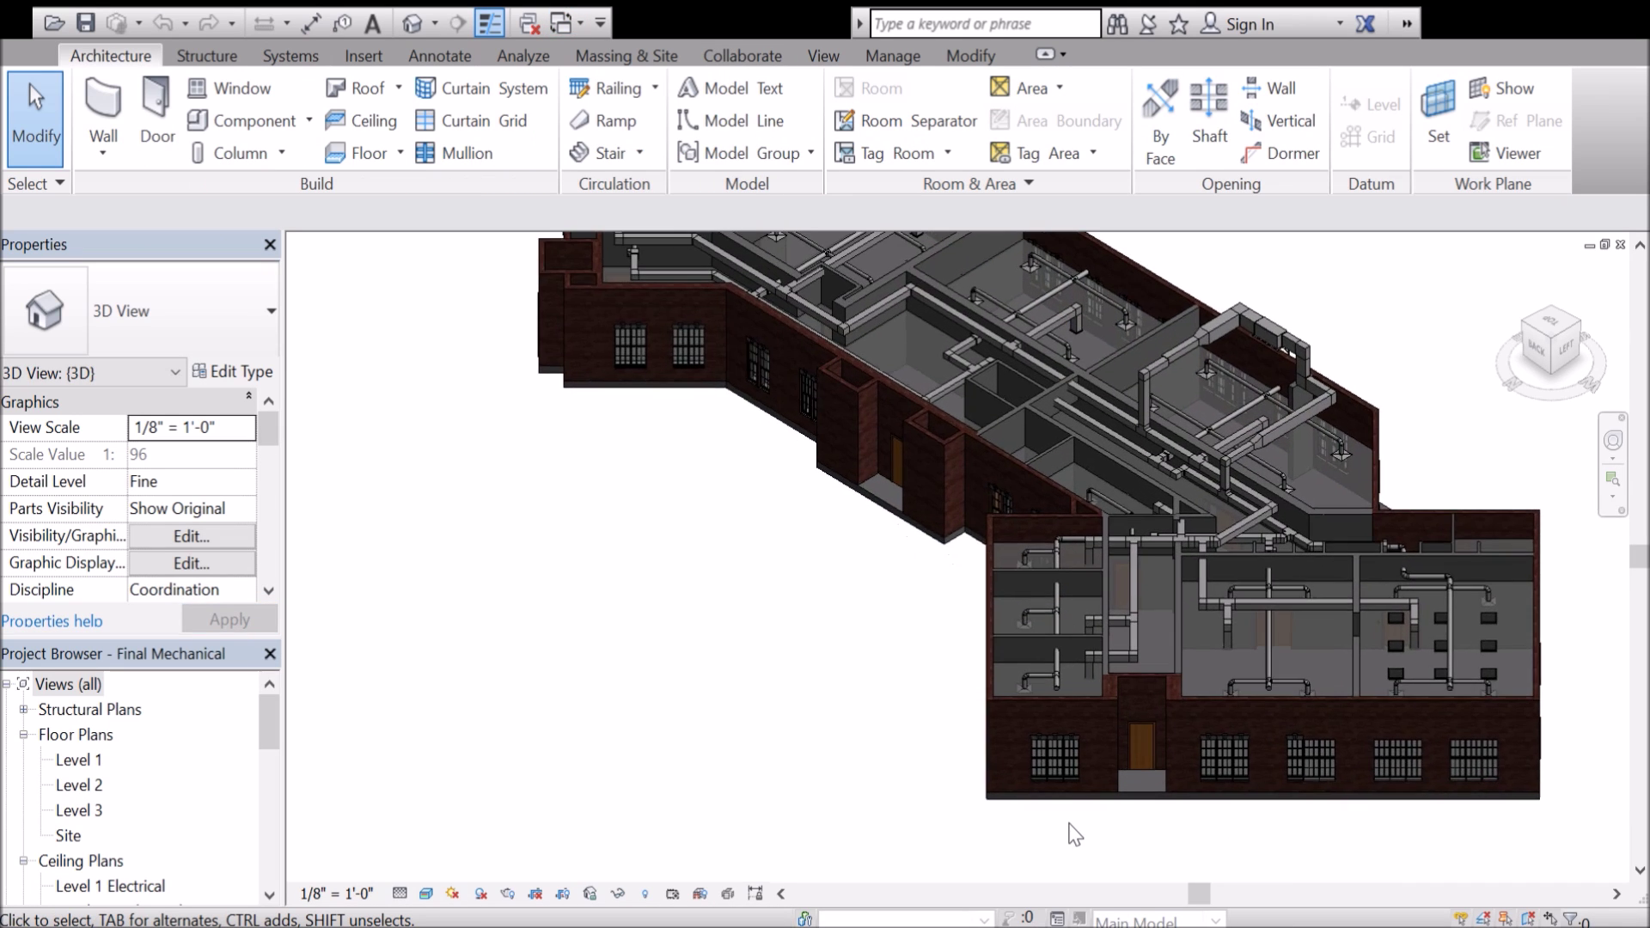
pyautogui.scroll(1, 1395, 303)
pyautogui.moveTo(1395, 303); pyautogui.dragTo(1341, 424, button='middle')
pyautogui.click(1554, 325)
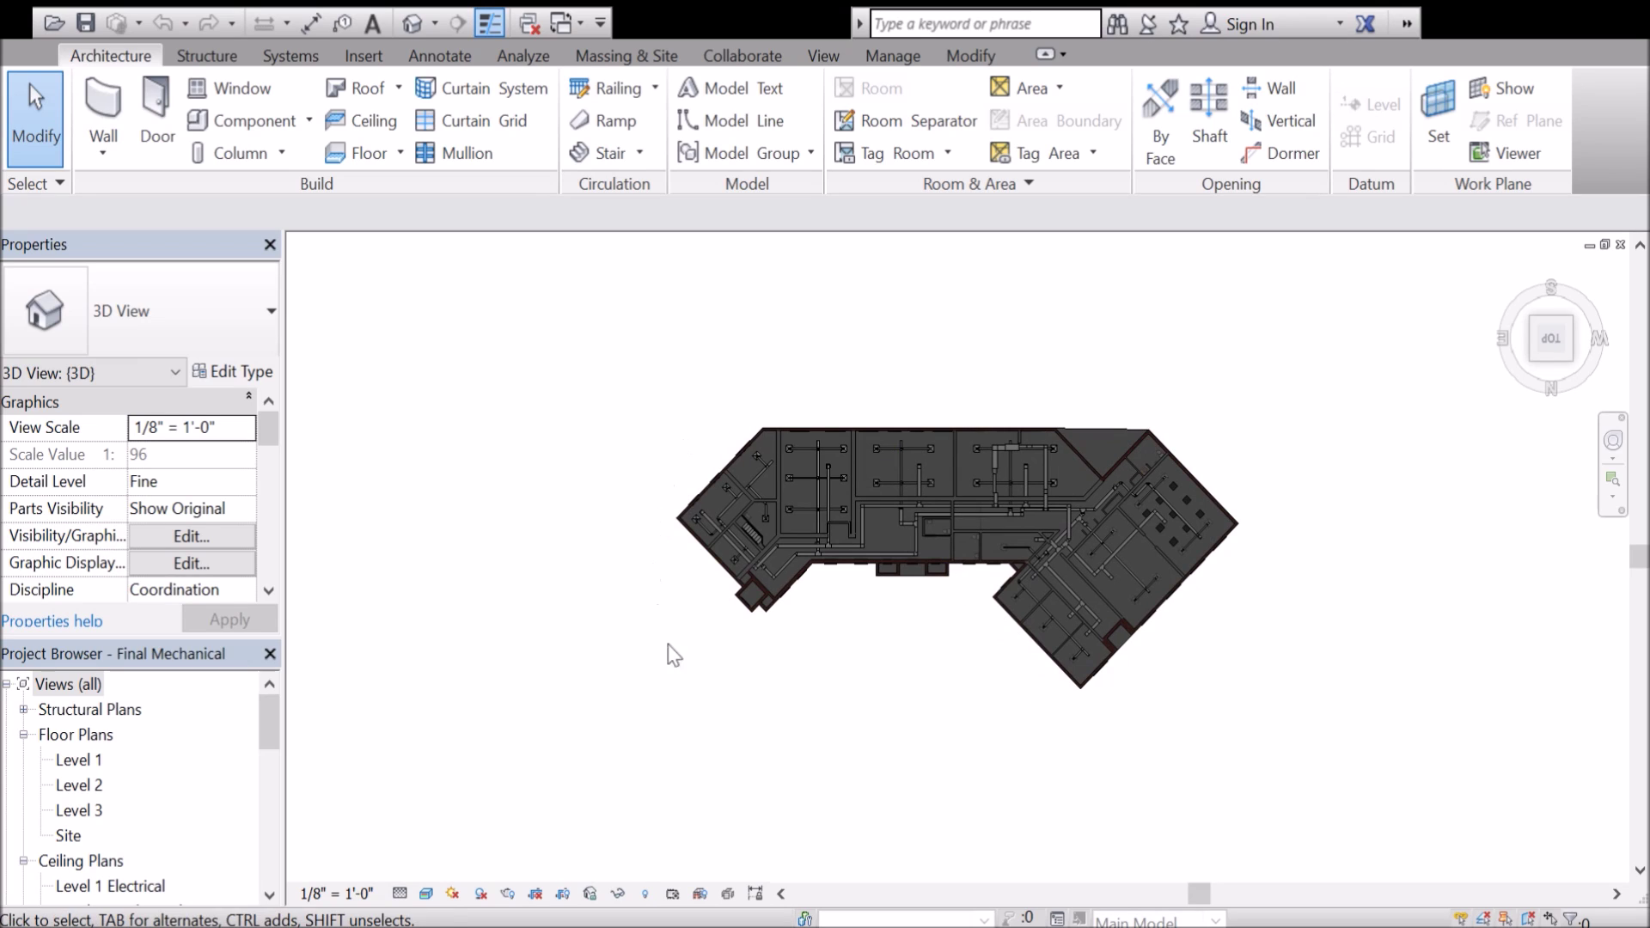
pyautogui.scroll(4, 1188, 507)
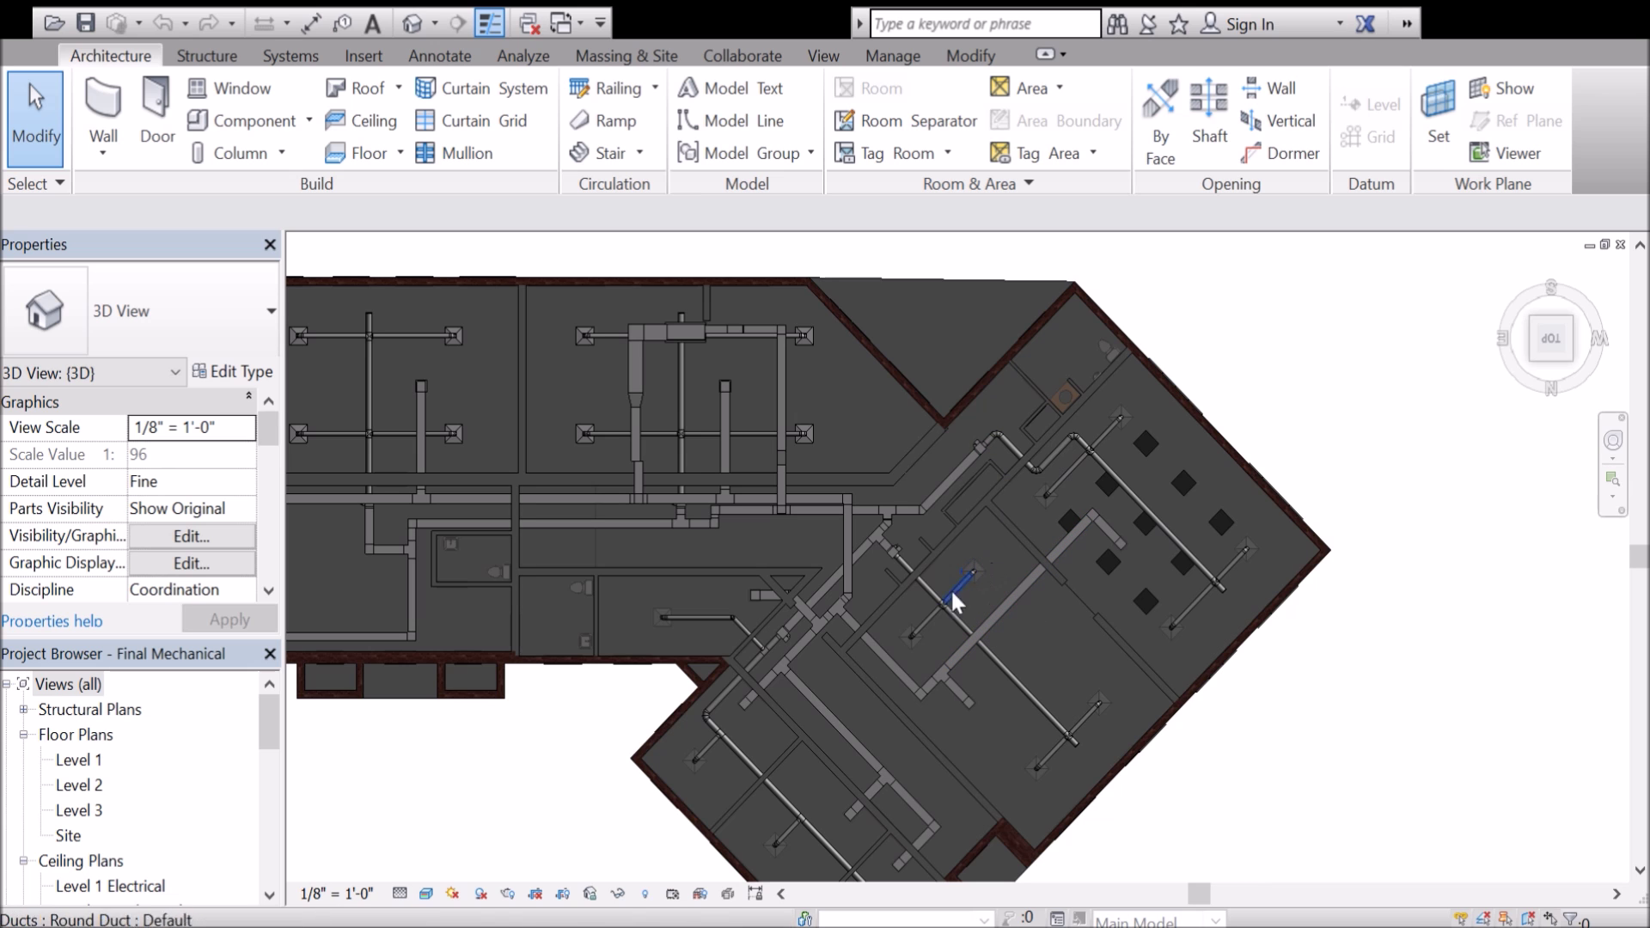
pyautogui.moveTo(920, 764); pyautogui.dragTo(1289, 442, button='middle')
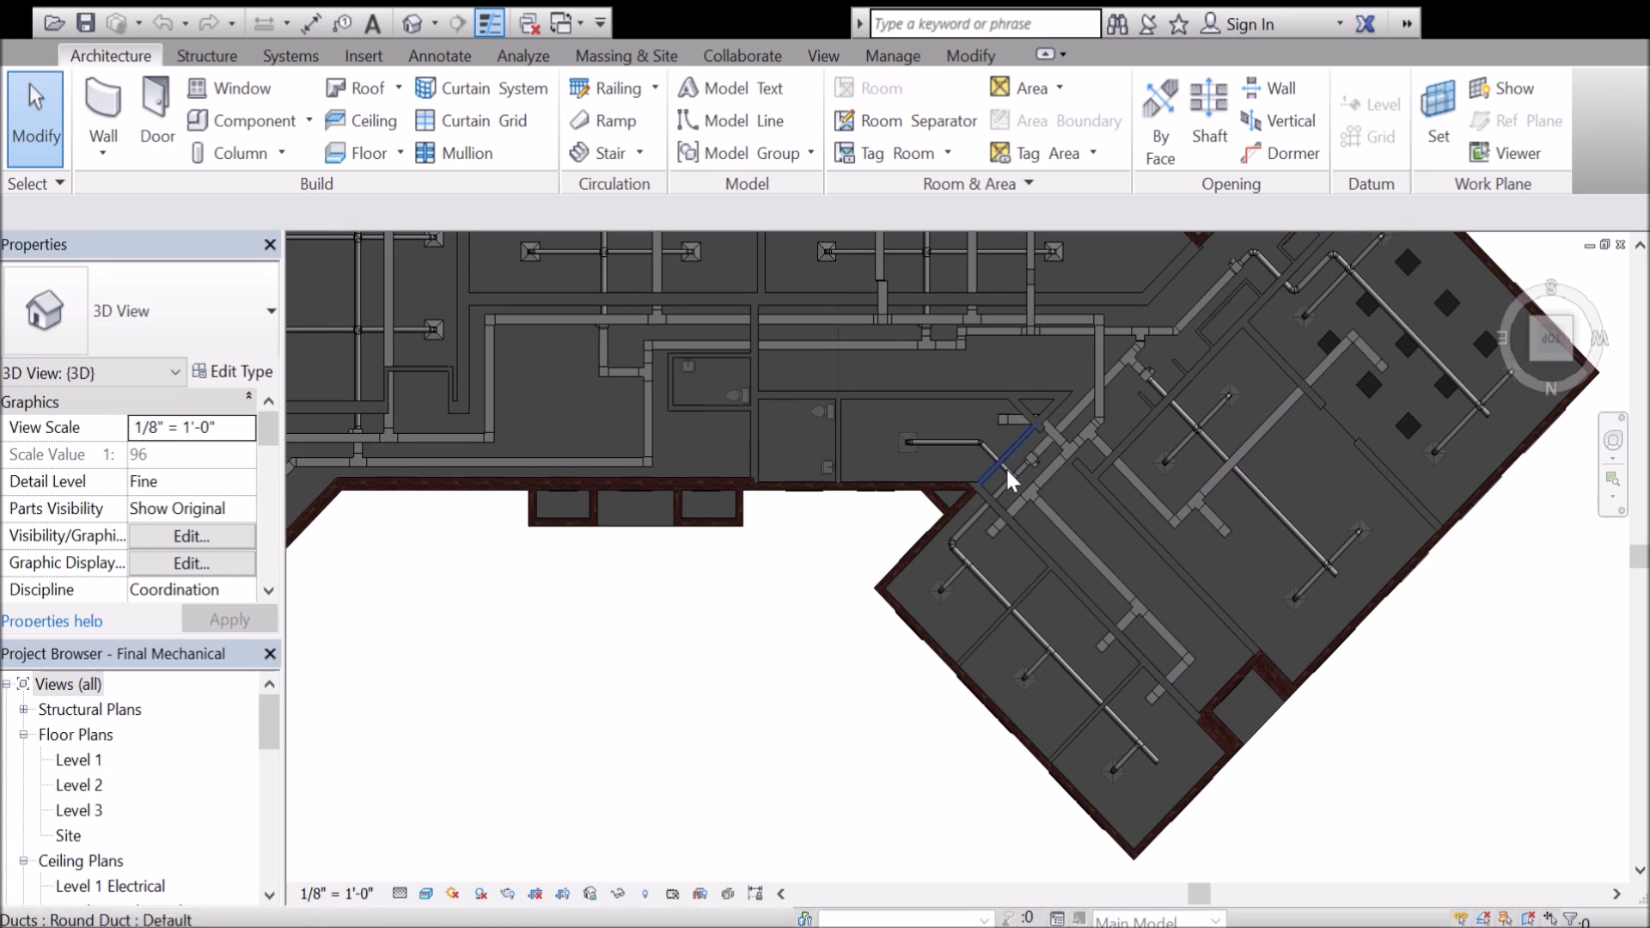
pyautogui.scroll(-3, 1258, 700)
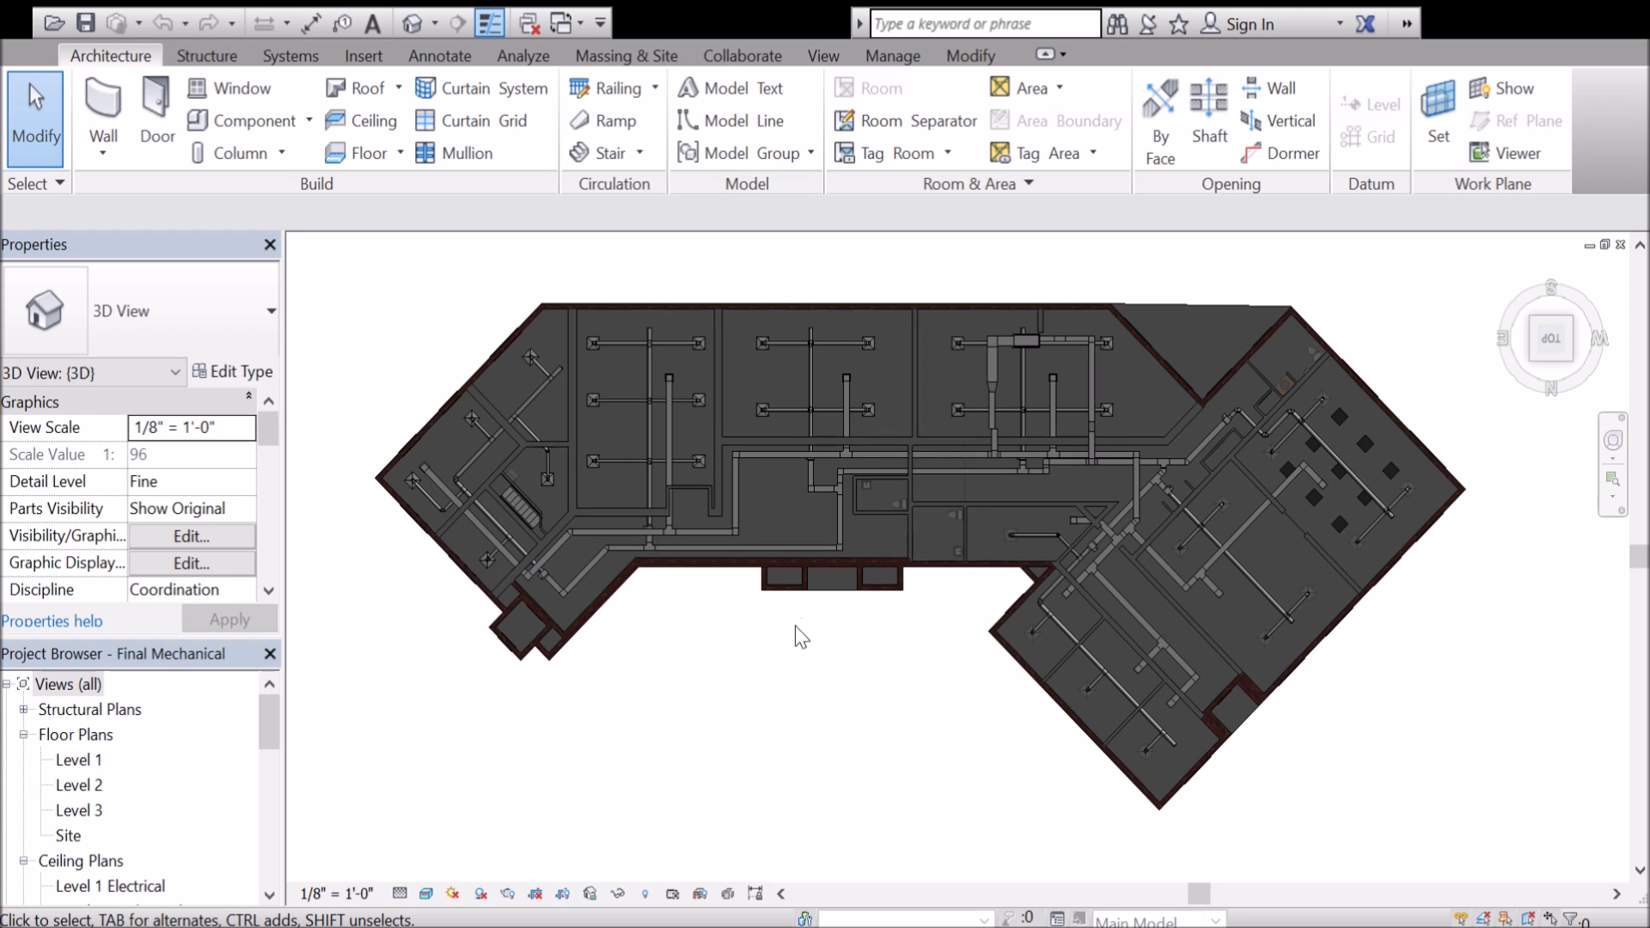
pyautogui.moveTo(1319, 446); pyautogui.dragTo(1302, 453, button='middle')
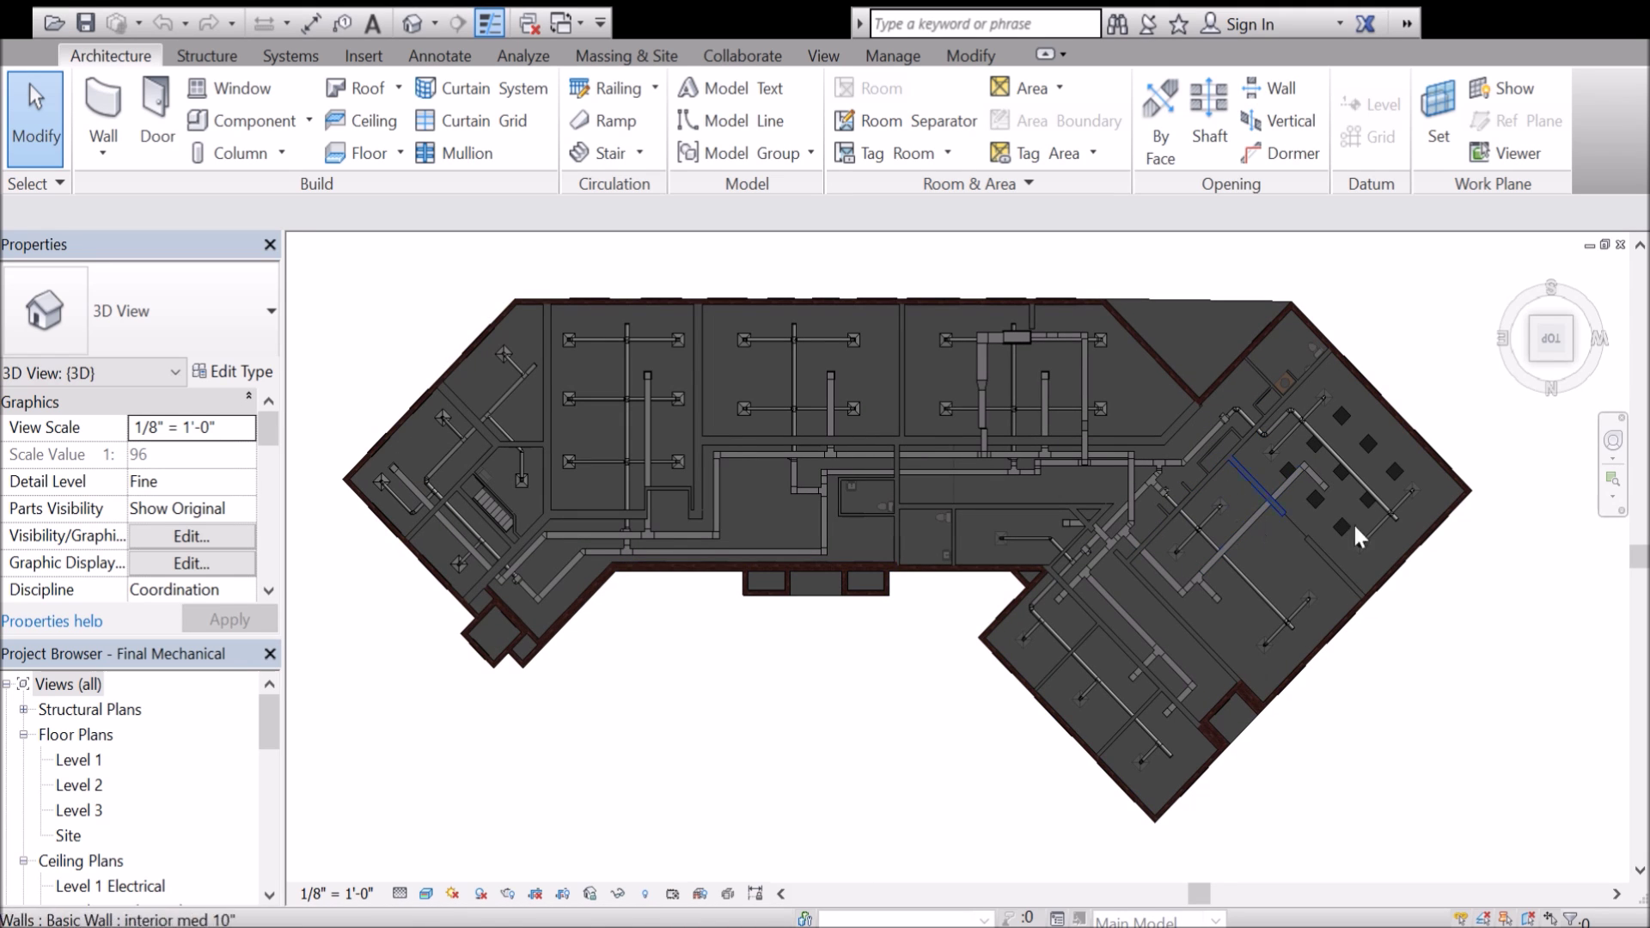
# Tilt the 3D view away from the top and examine the rectangular corridor ducts and their connection to the VAV unit.
pyautogui.moveTo(1548, 339); pyautogui.dragTo(1539, 306)
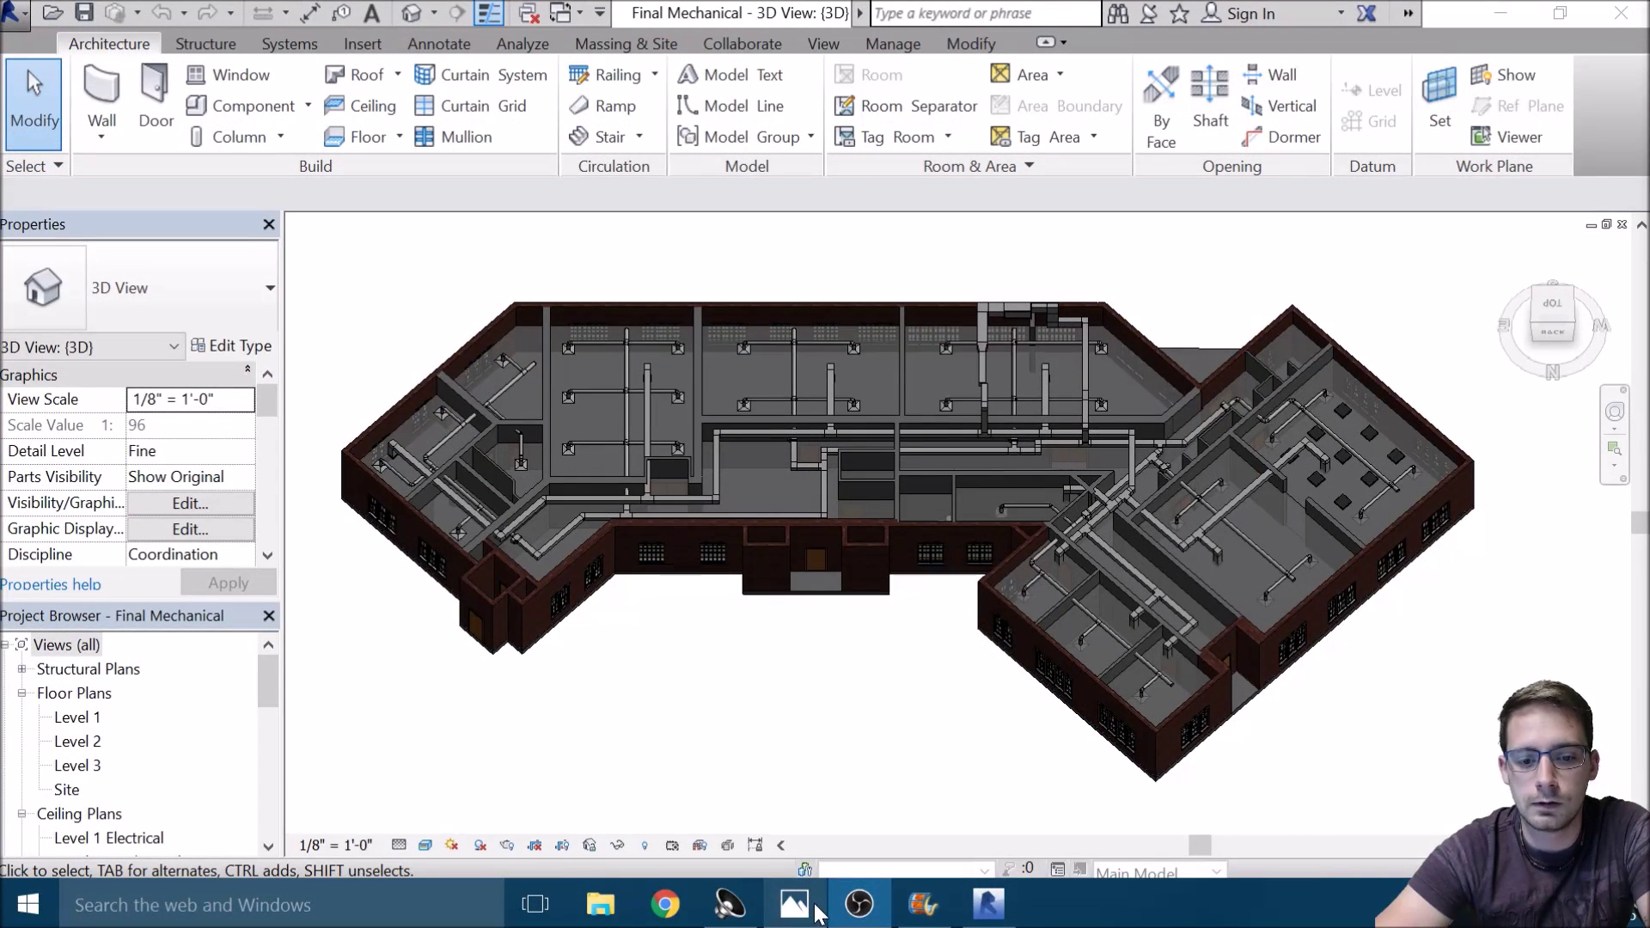
pyautogui.click(815, 906)
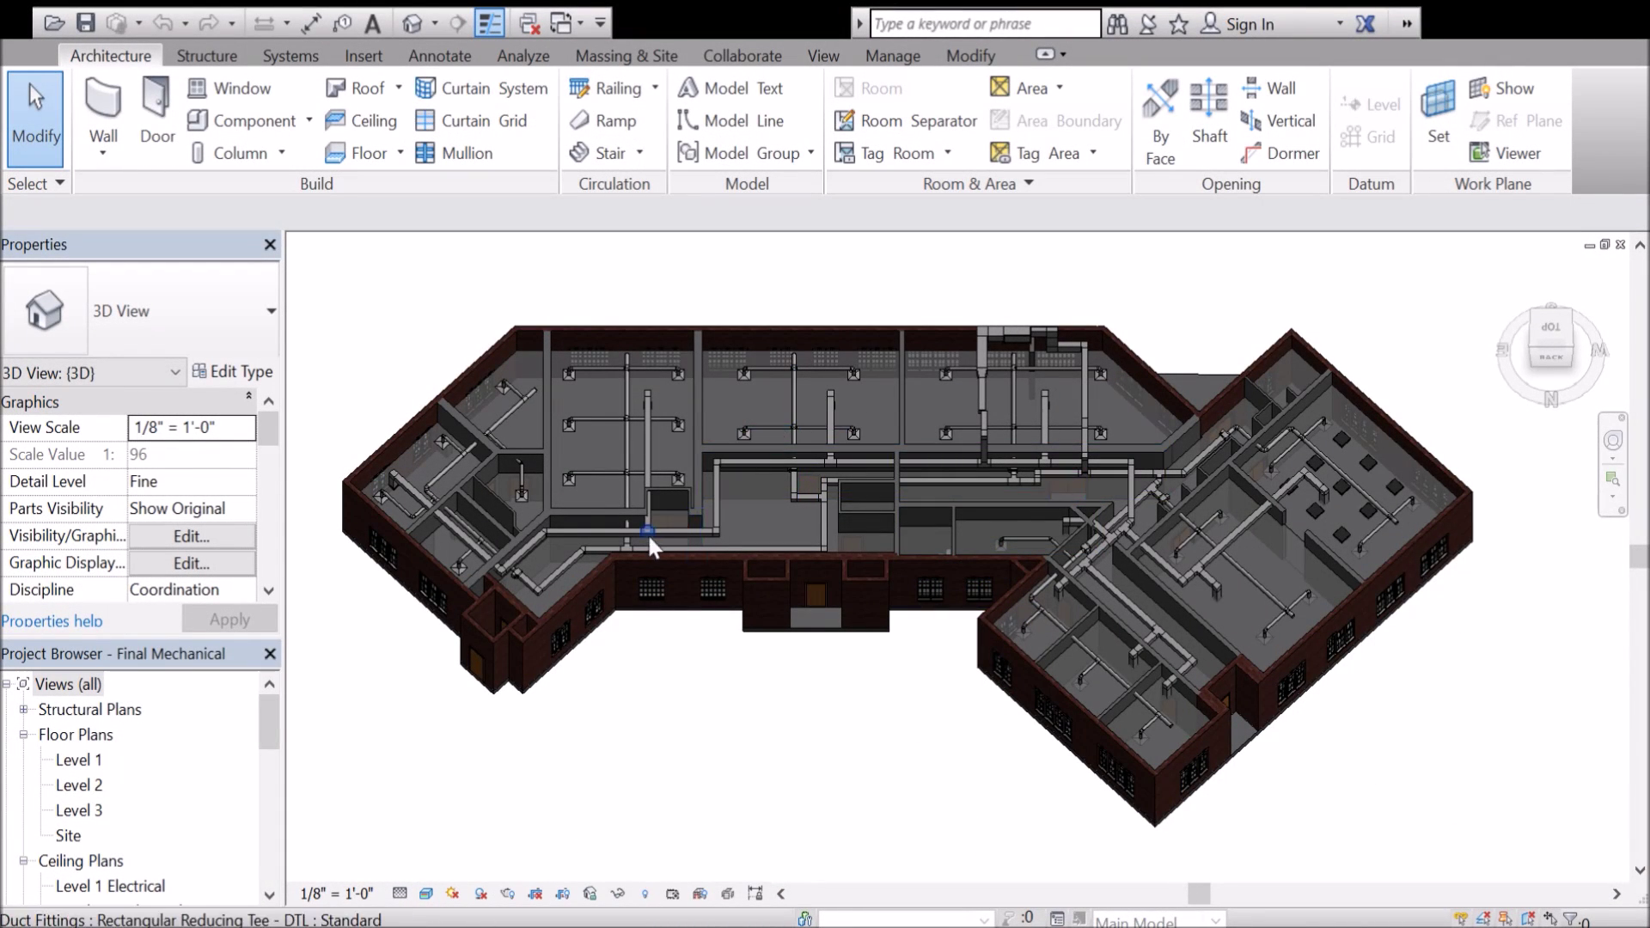
pyautogui.scroll(5, 602, 526)
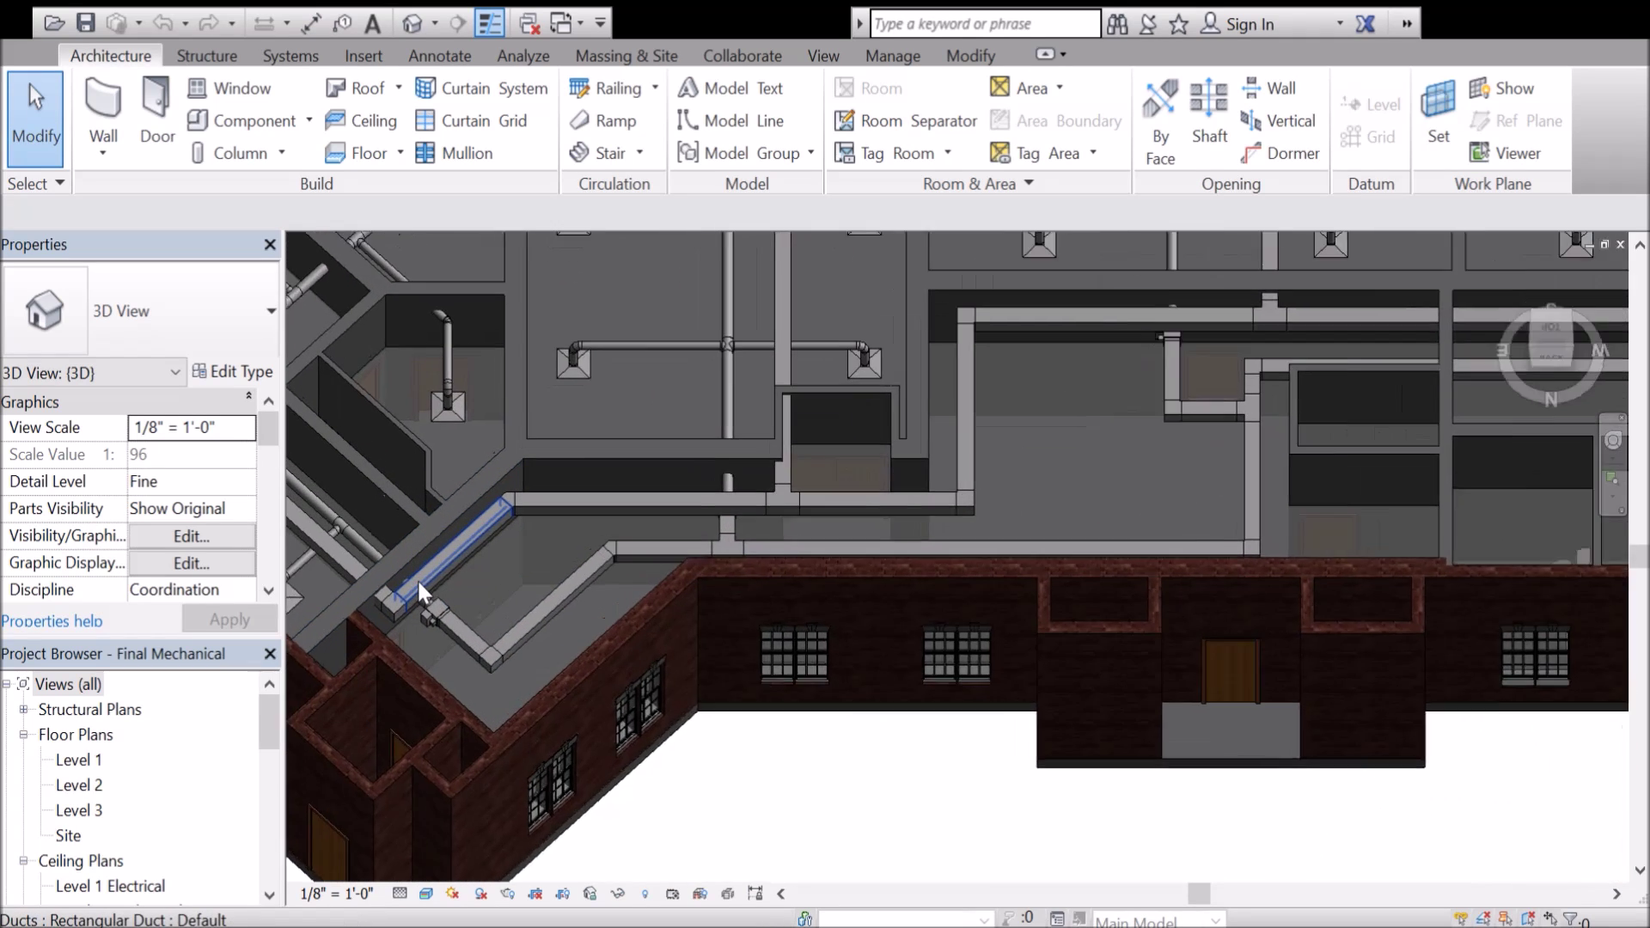
pyautogui.scroll(4, 444, 610)
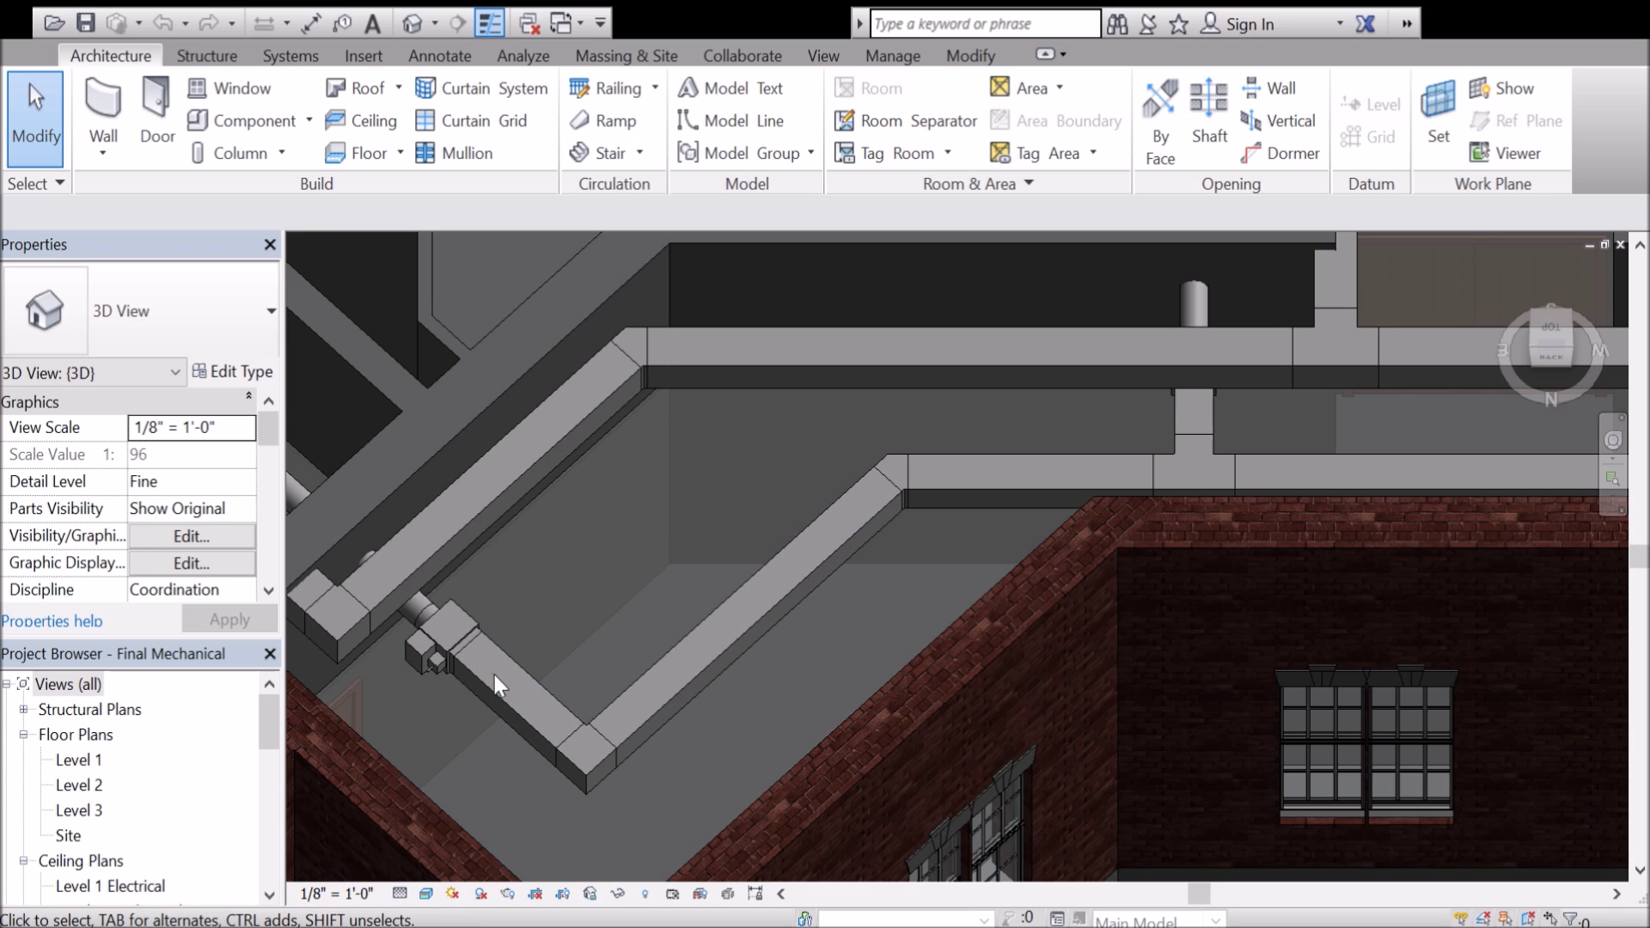
pyautogui.scroll(-4, 545, 620)
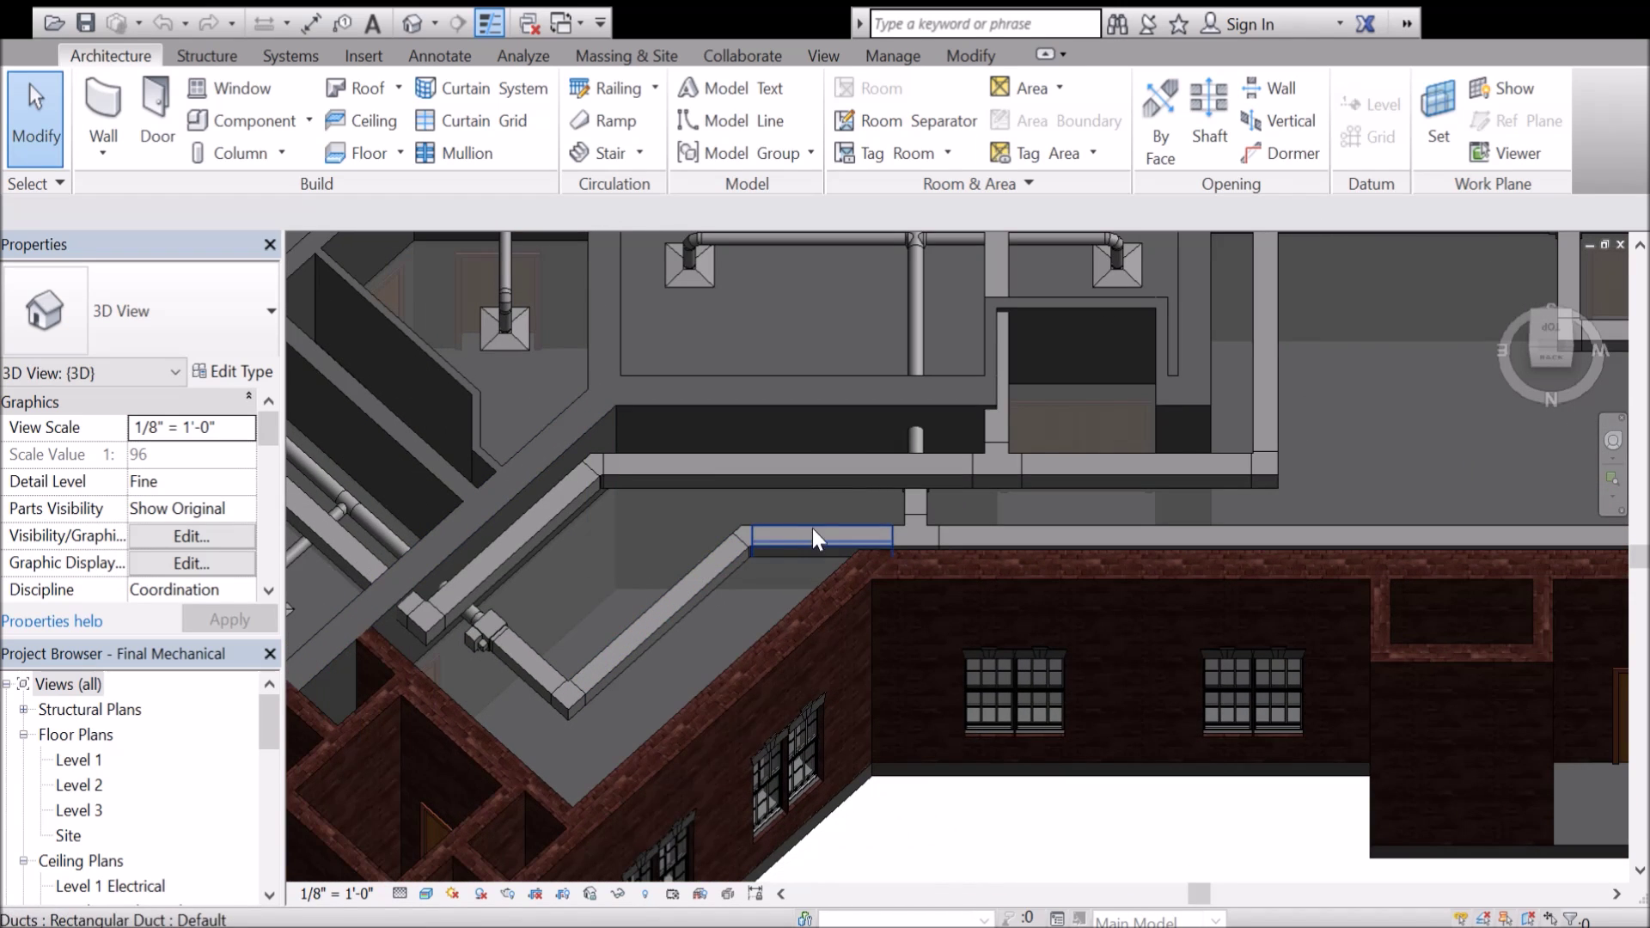
pyautogui.scroll(-5, 860, 559)
pyautogui.moveTo(839, 581); pyautogui.dragTo(413, 601, button='middle')
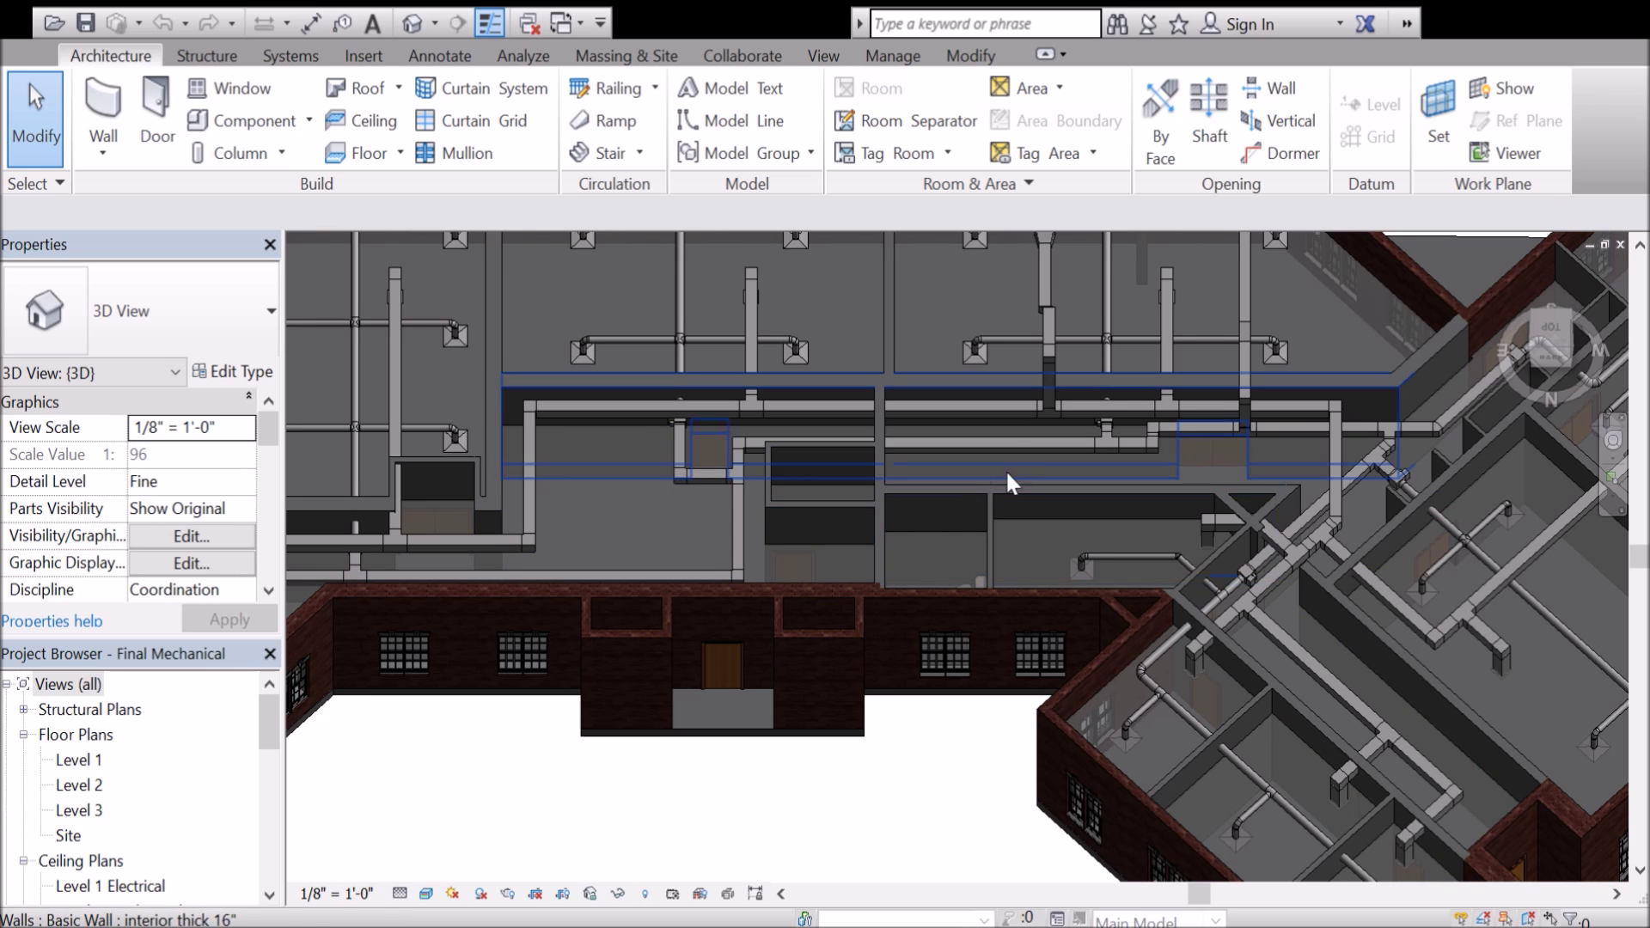
# Examine the corridor ducts near the angled wing and inspect the type properties of the rectangular duct above the corridor door.
pyautogui.scroll(-1, 1032, 469)
pyautogui.moveTo(1114, 450); pyautogui.dragTo(787, 473, button='middle')
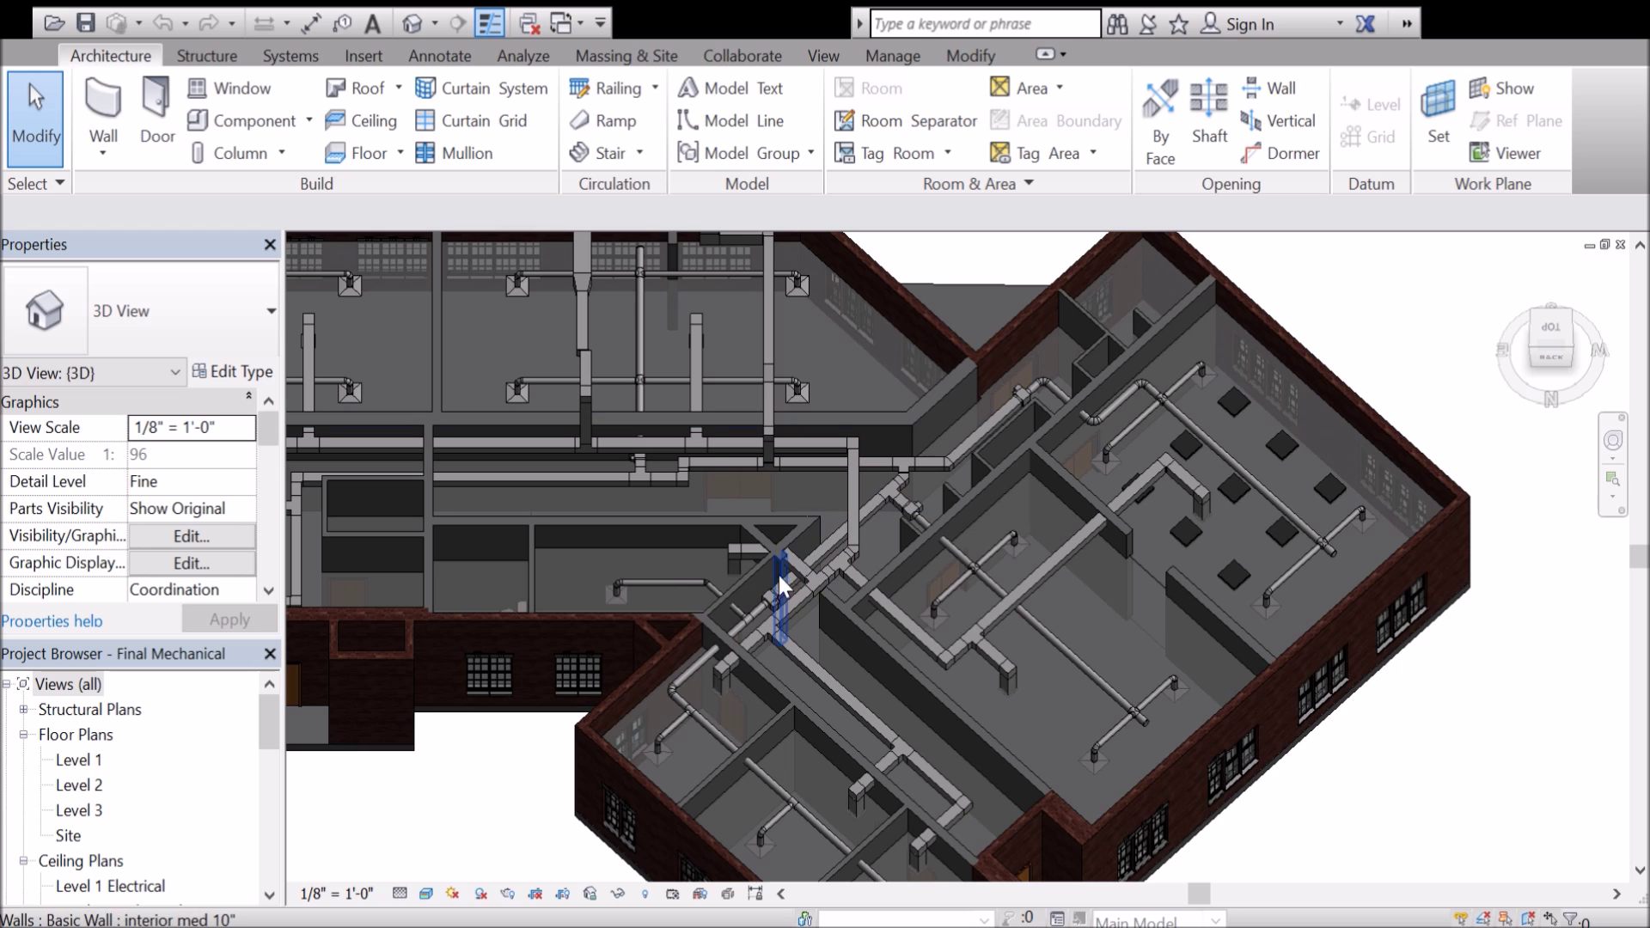
pyautogui.scroll(1, 780, 514)
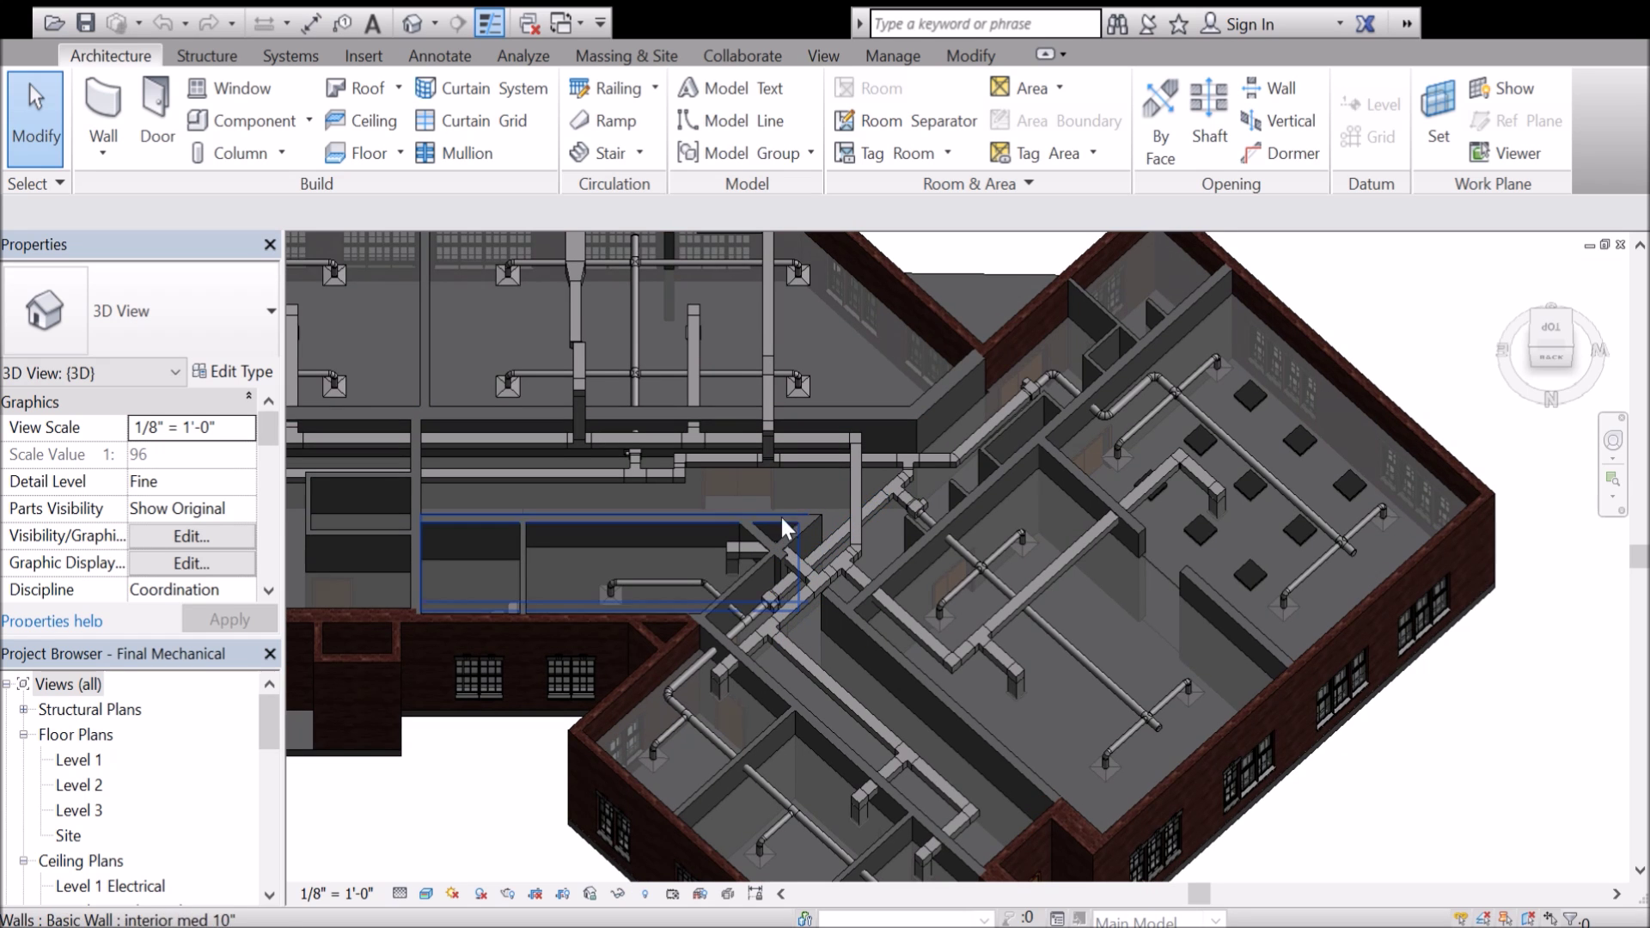
pyautogui.scroll(1, 722, 481)
pyautogui.click(723, 464)
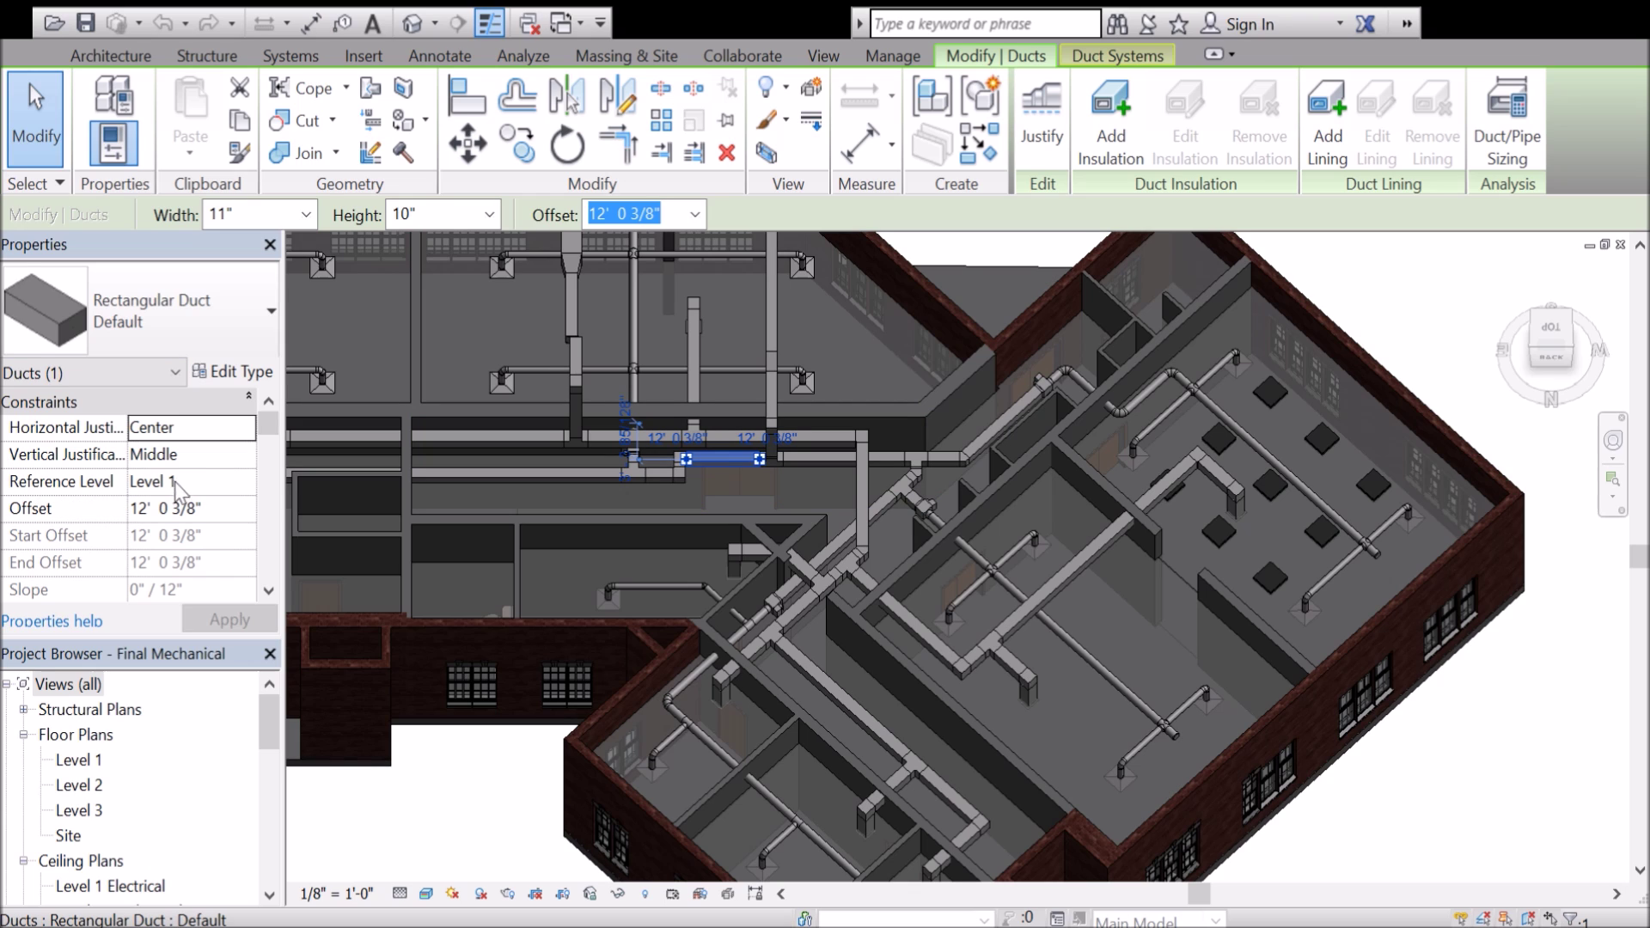
pyautogui.click(226, 375)
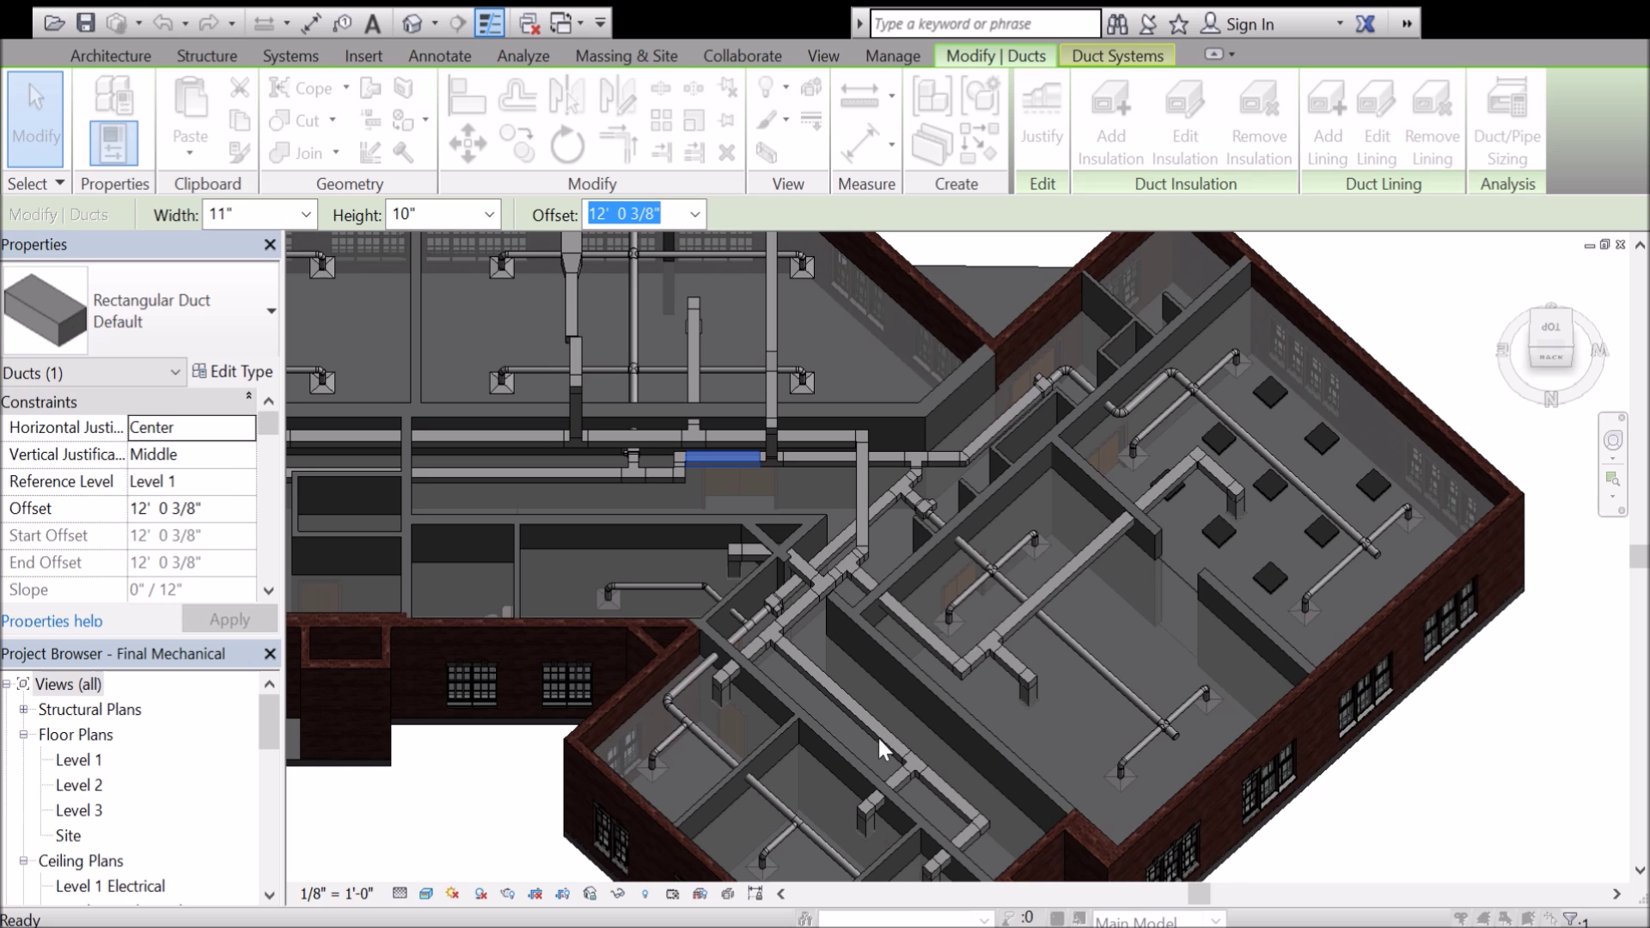
pyautogui.click(1318, 827)
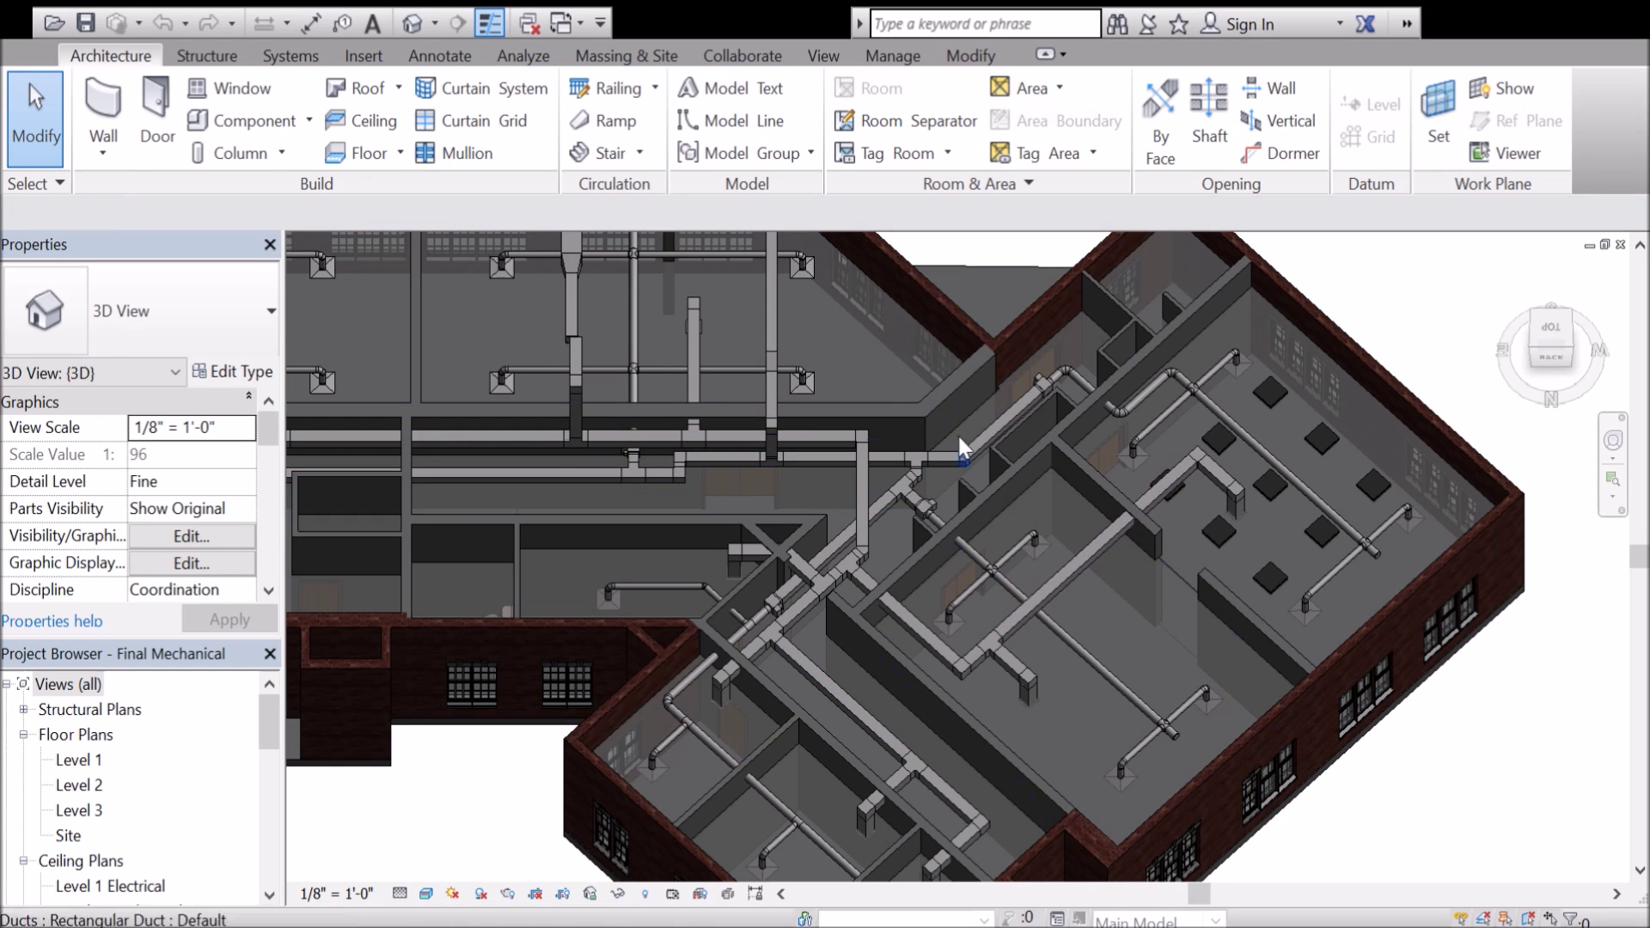
pyautogui.scroll(-3, 1142, 660)
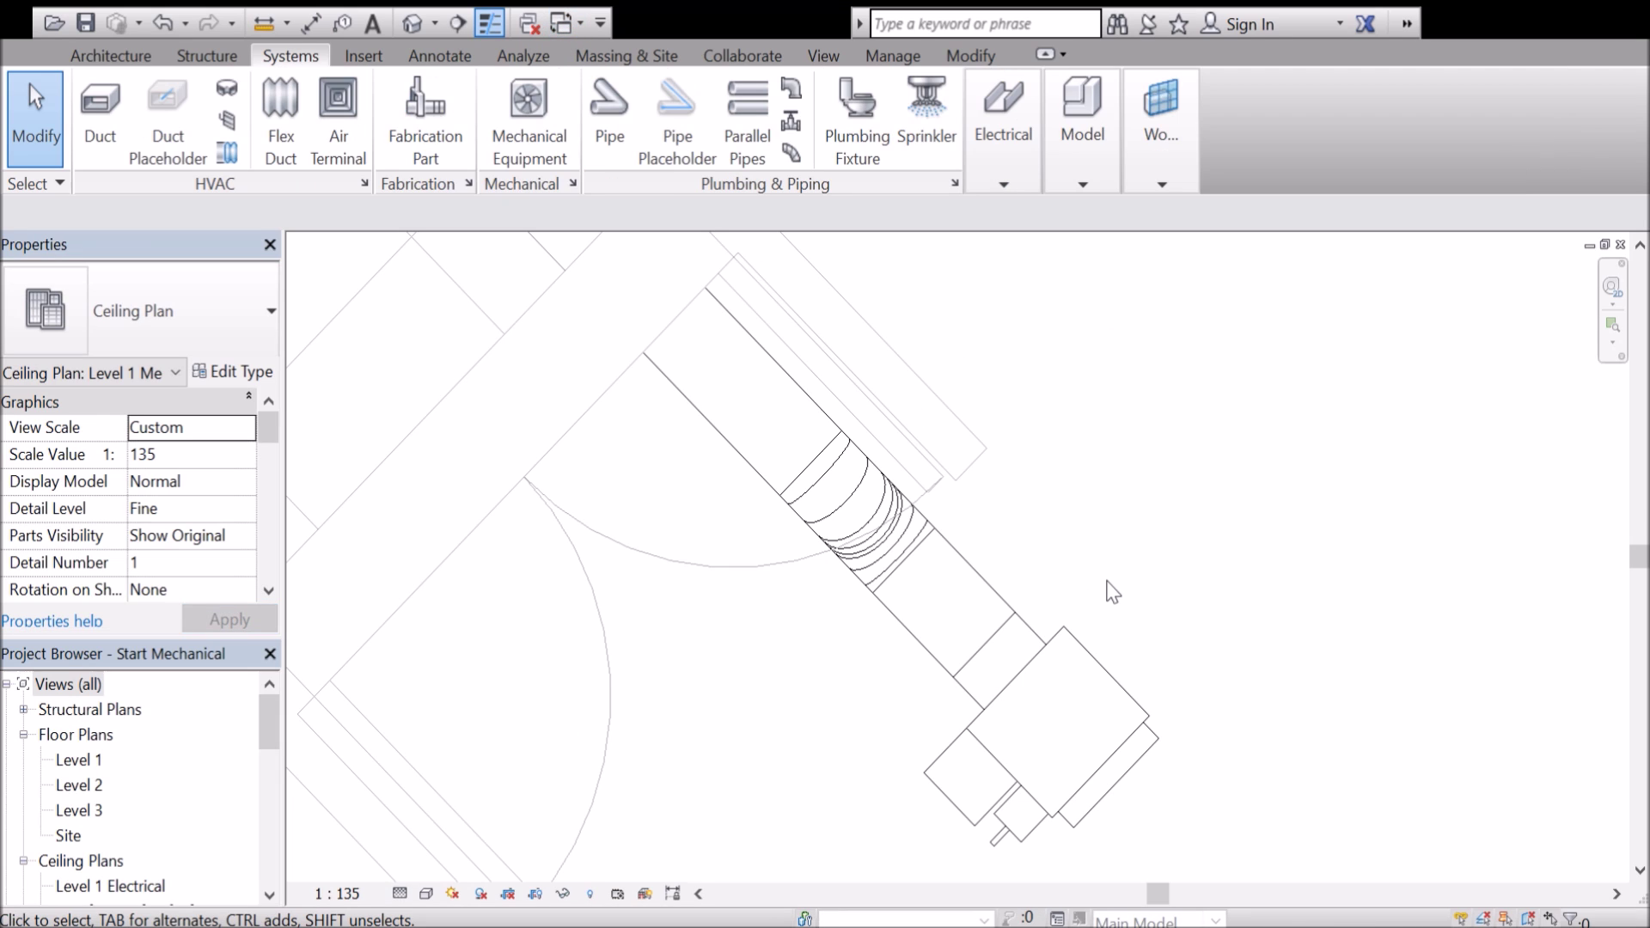
# Open the default 3D view of the Start Mechanical model and orient it to the top.
pyautogui.click(413, 23)
pyautogui.scroll(-3, 507, 727)
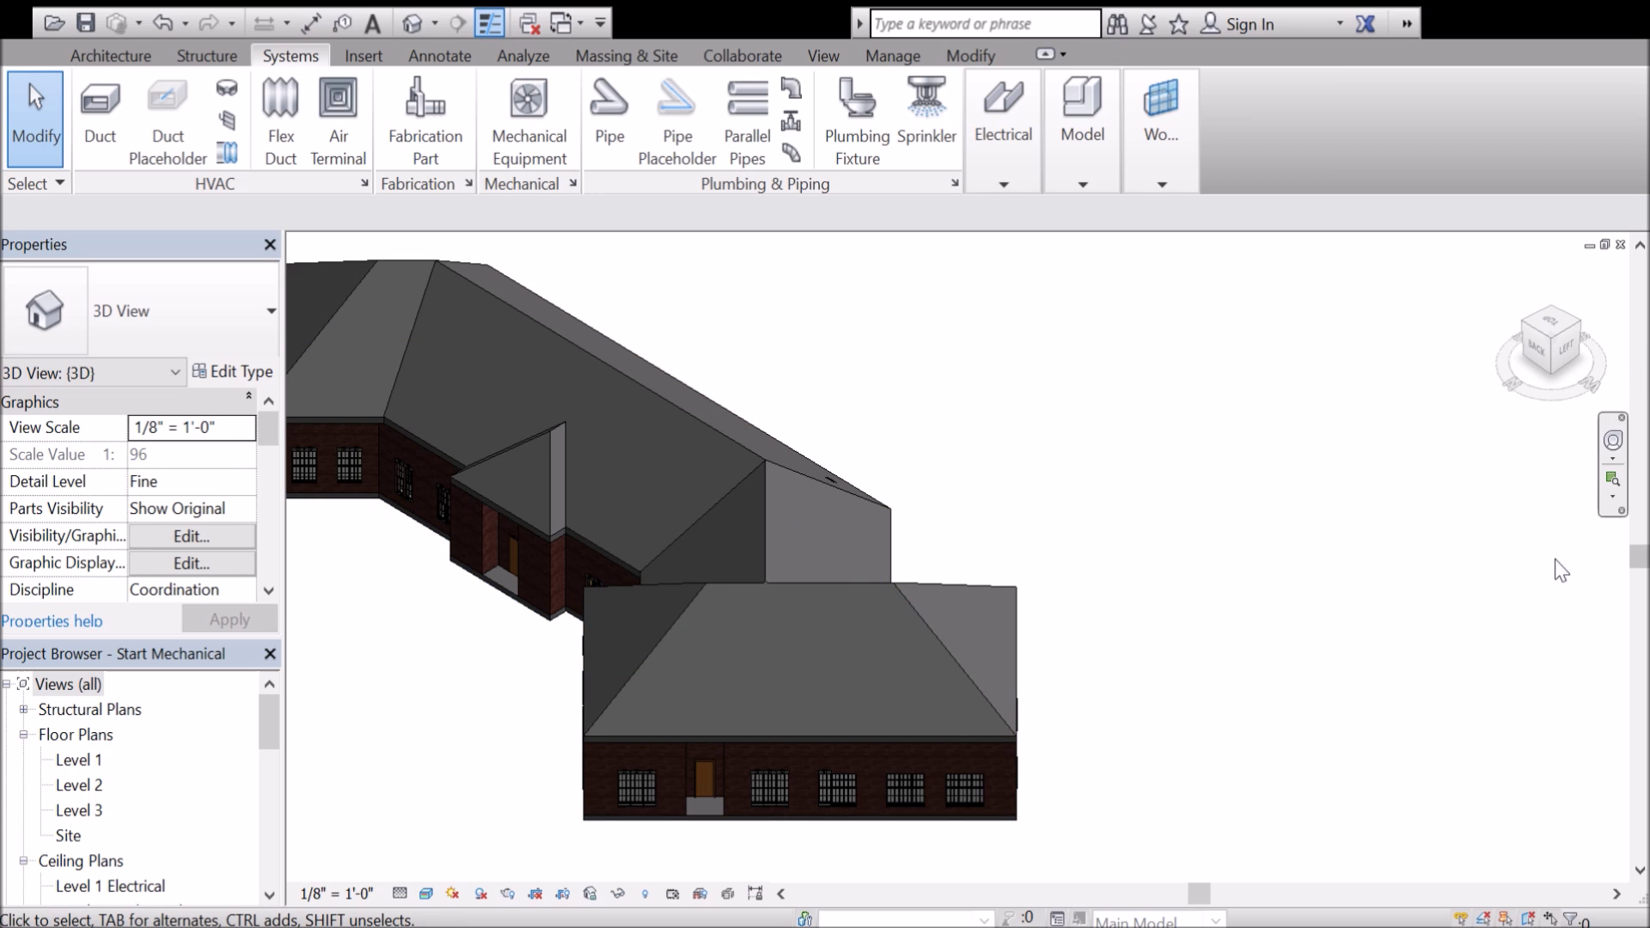
pyautogui.click(1556, 324)
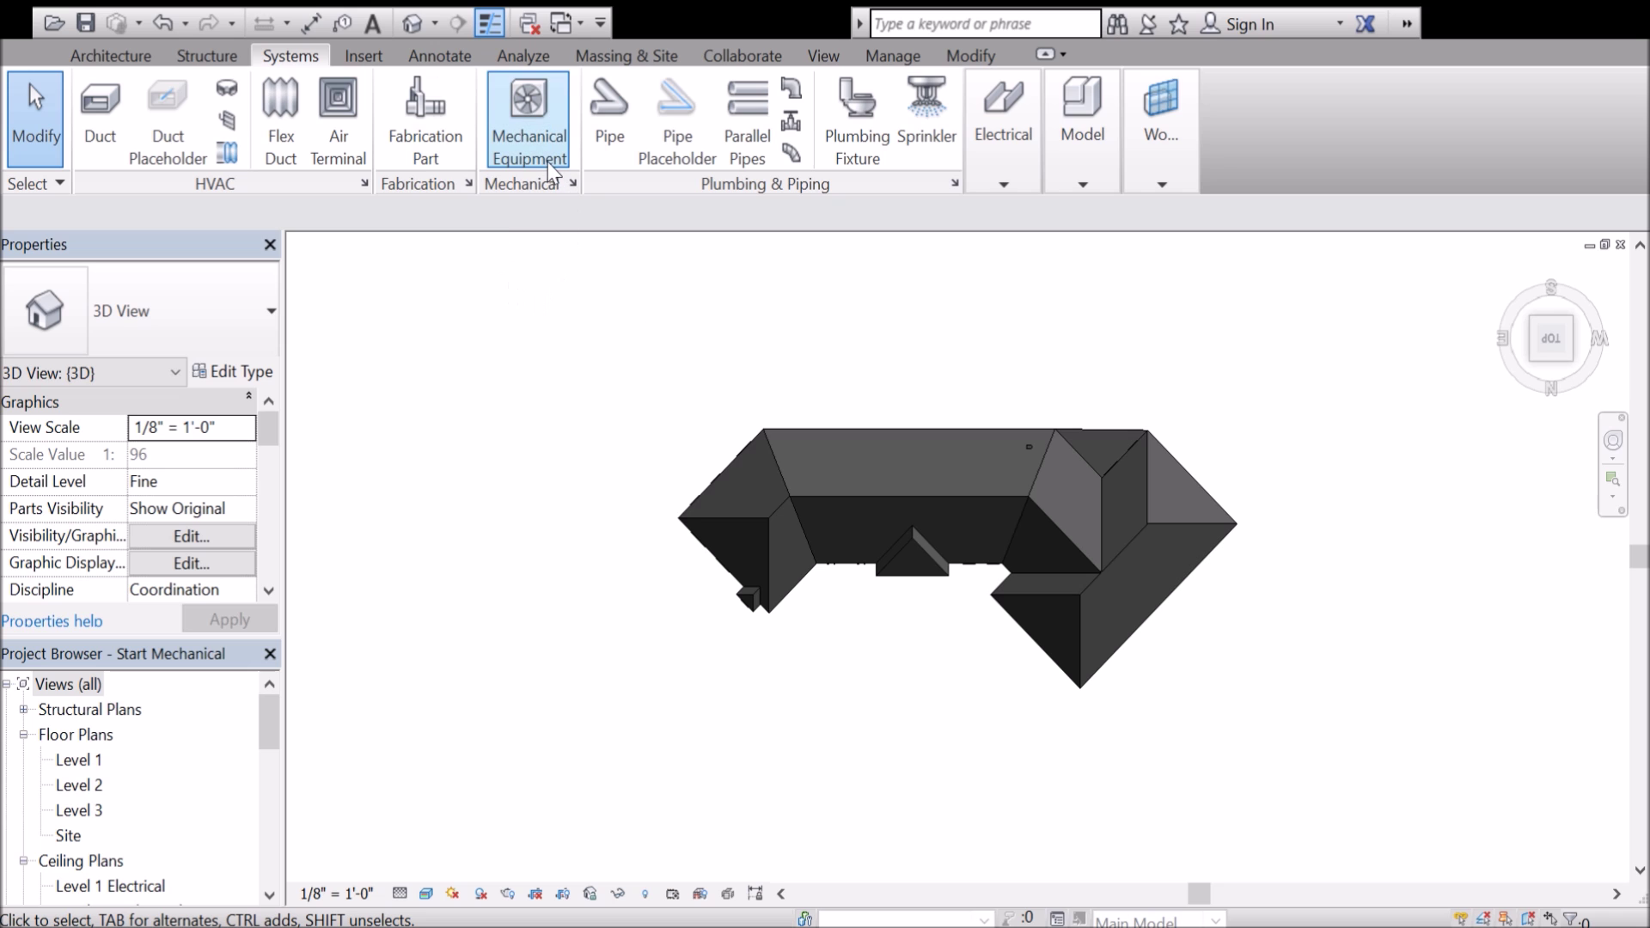
# Place an Air Handling Unit - Split System - Horizontal, 30000 Btu, just outside the long roof edge near the roof opening.
pyautogui.click(557, 133)
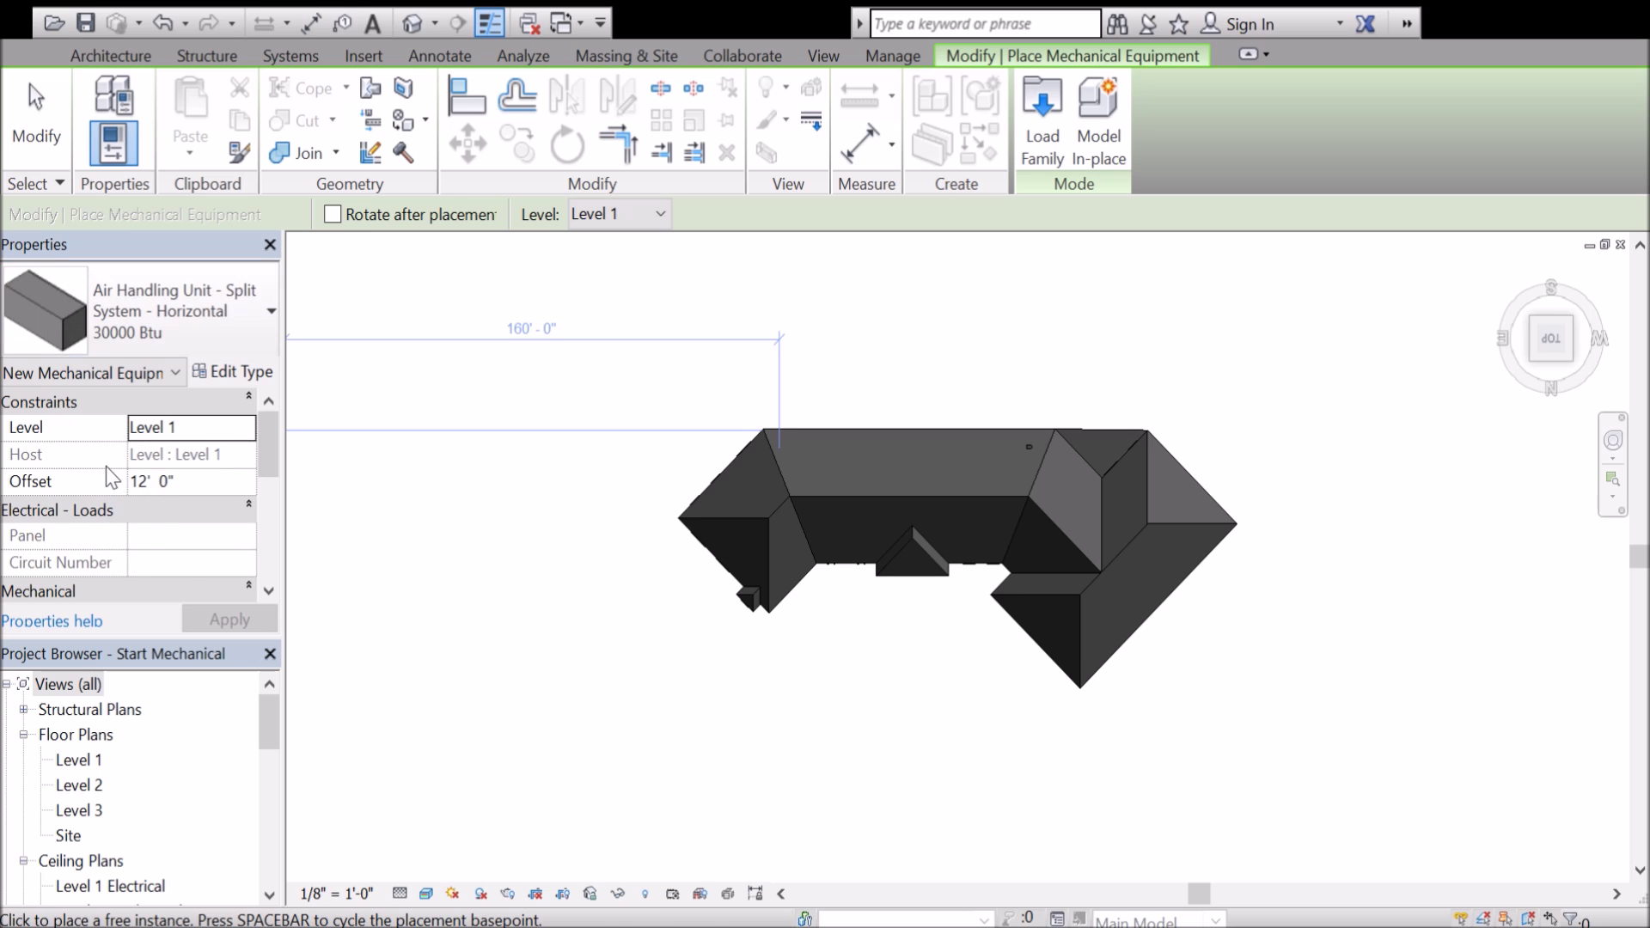
pyautogui.scroll(5, 1052, 417)
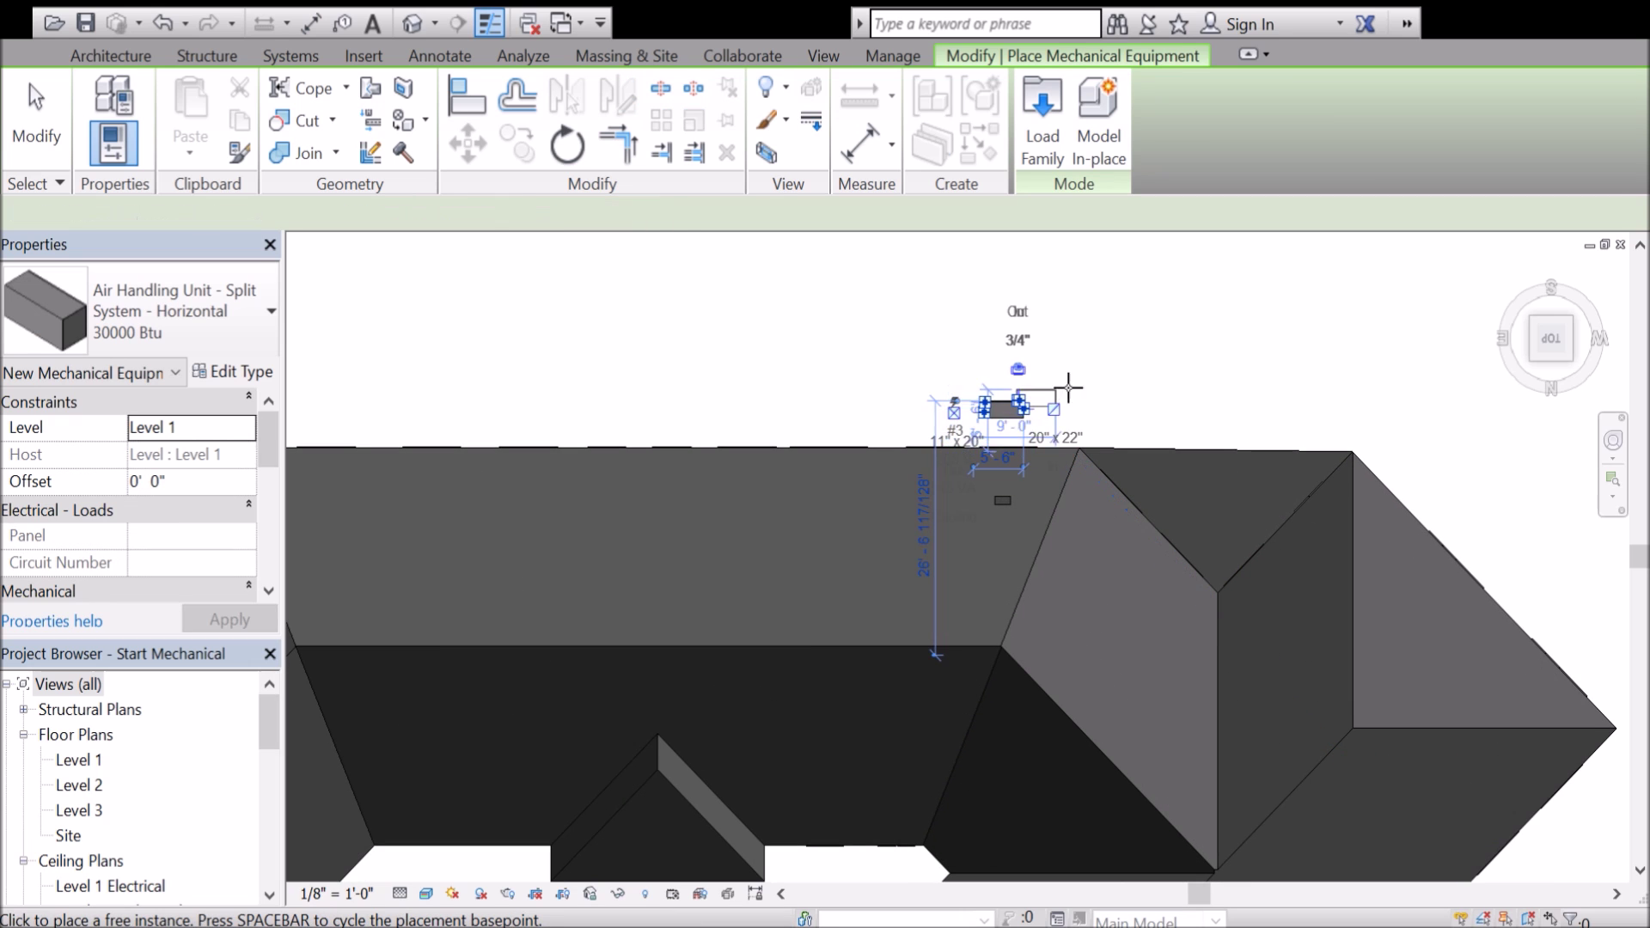
pyautogui.click(1026, 399)
pyautogui.press('Escape')
pyautogui.press('Escape')
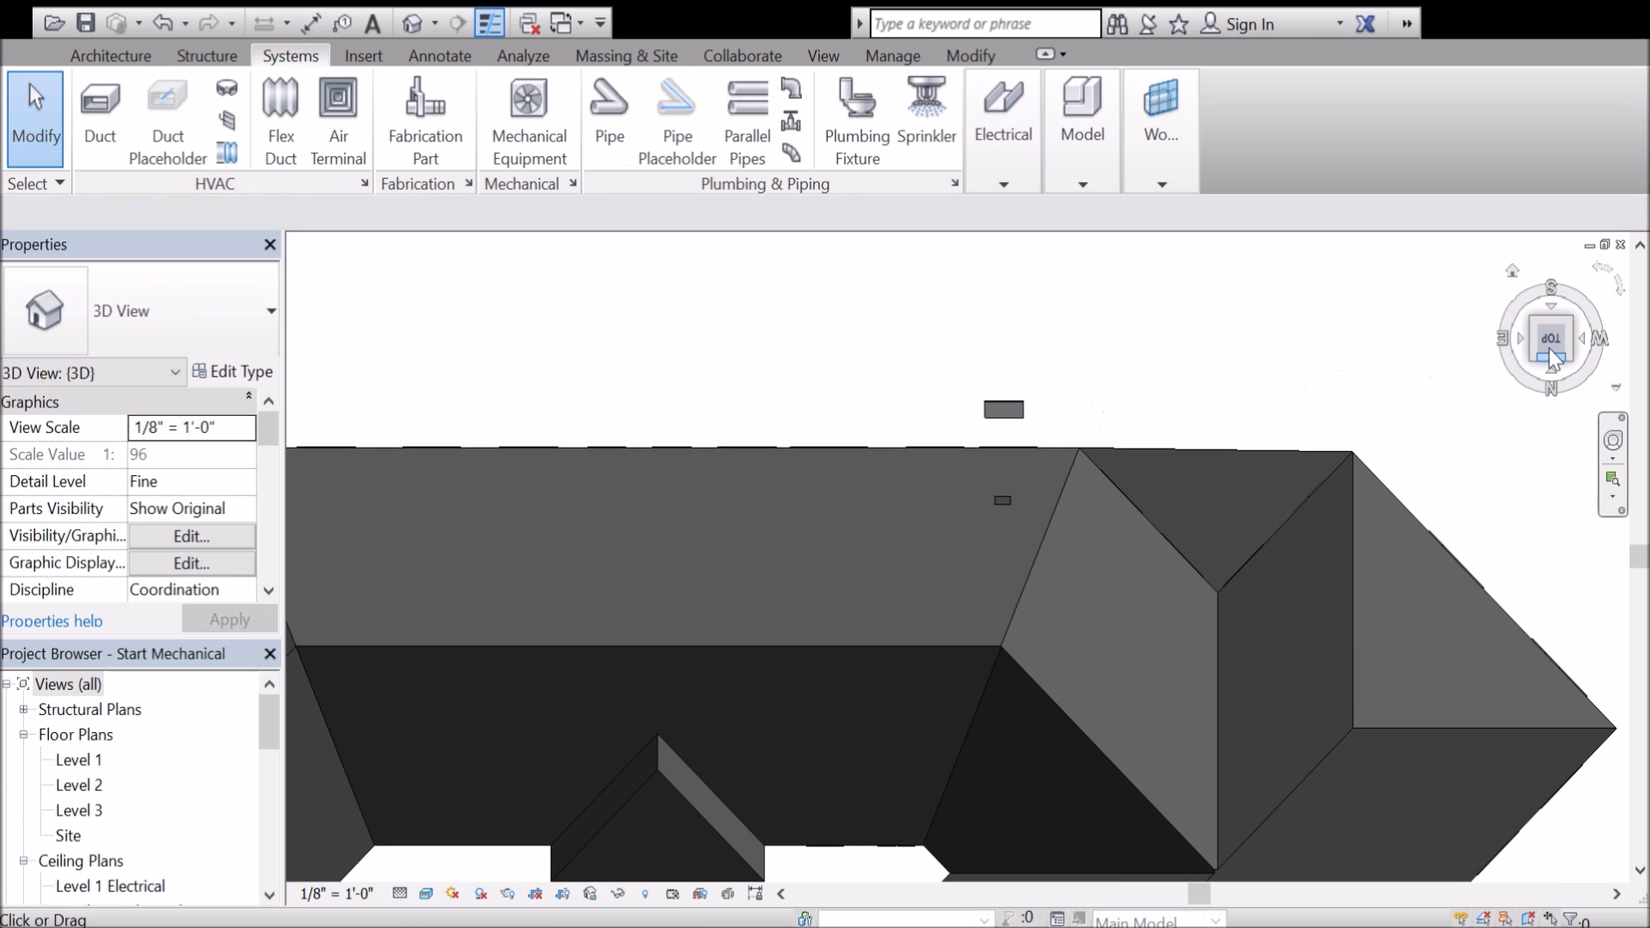
# In the left-side 3D view, raise the air handling unit onto the roof slope and nudge it outward until it clears the surface.
pyautogui.click(1569, 332)
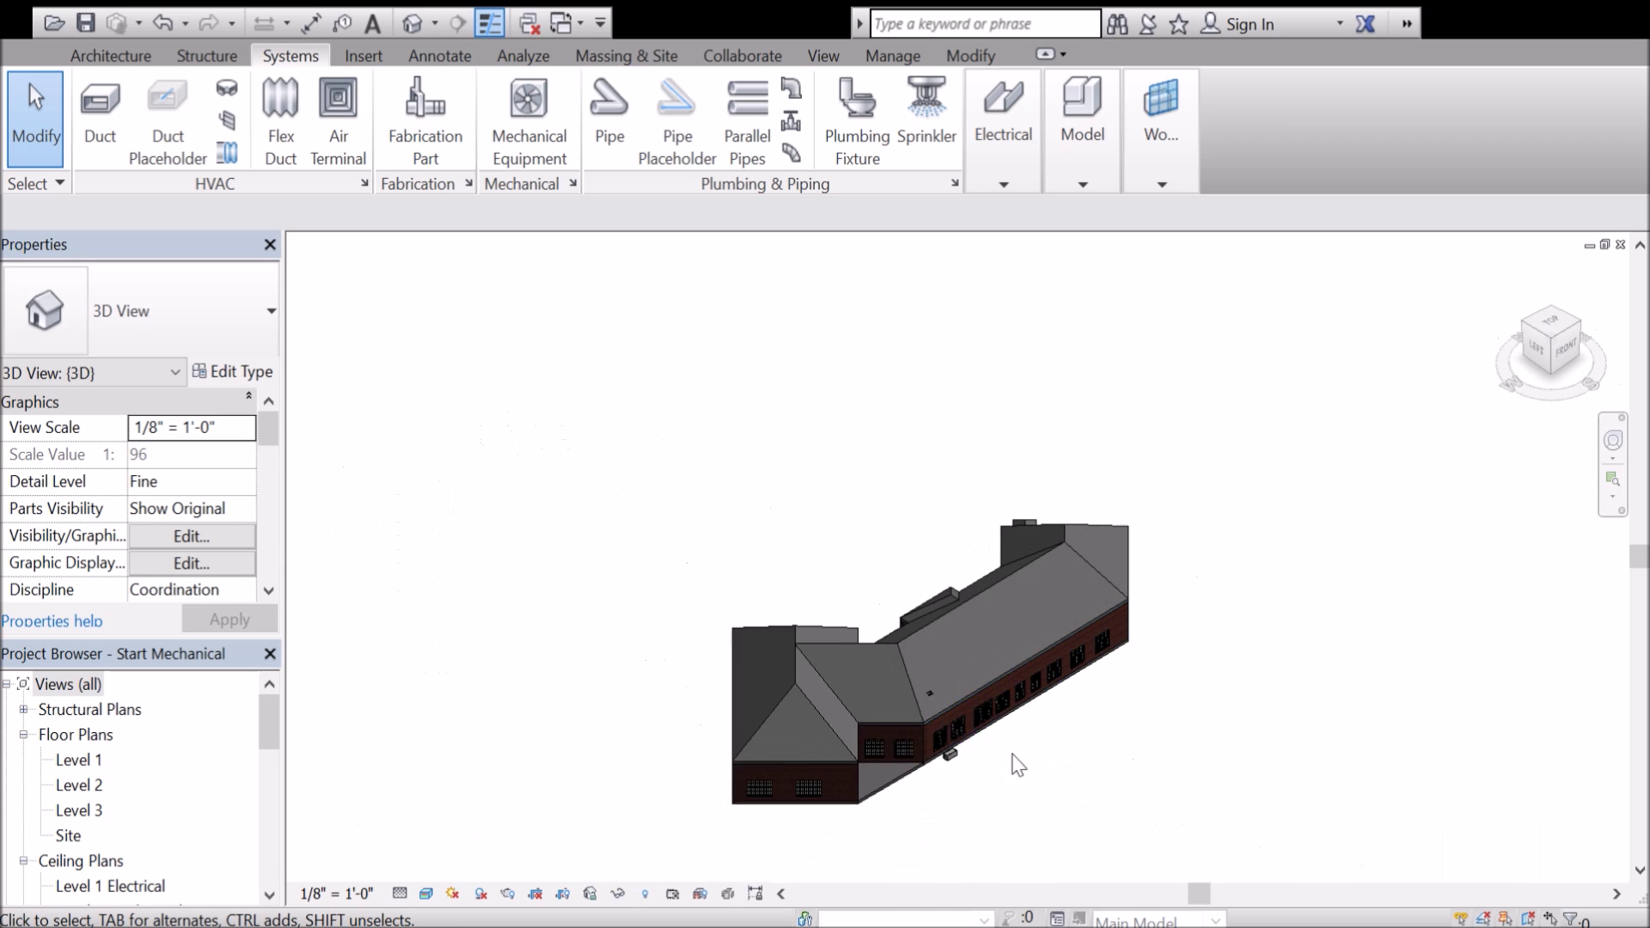
pyautogui.scroll(5, 999, 671)
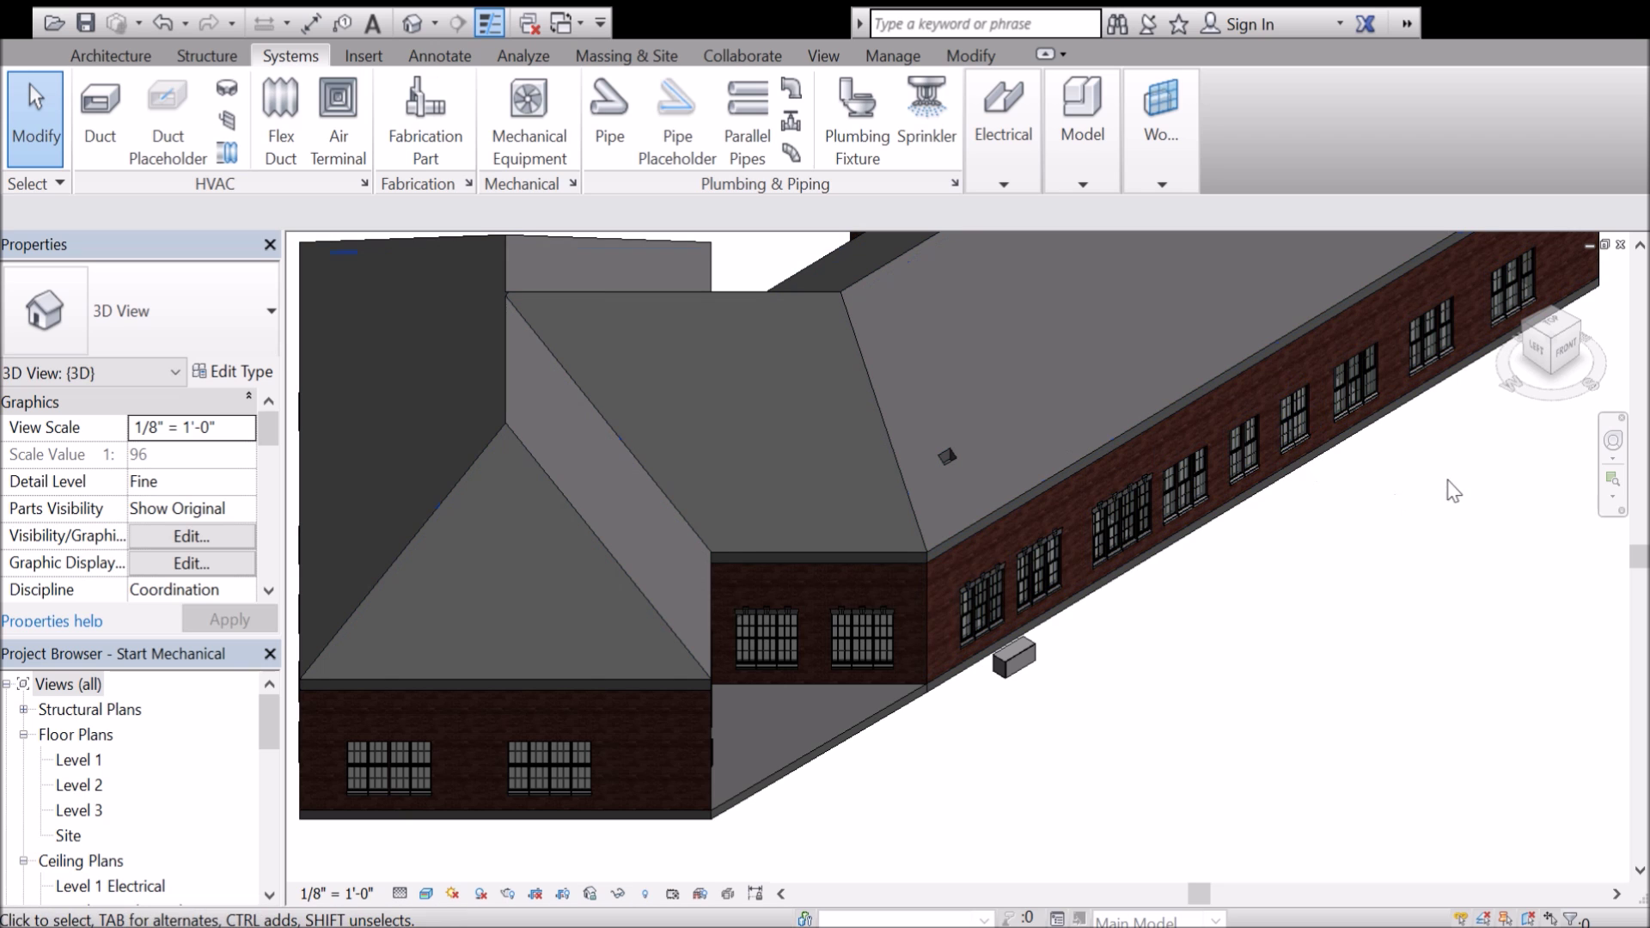
pyautogui.click(1534, 353)
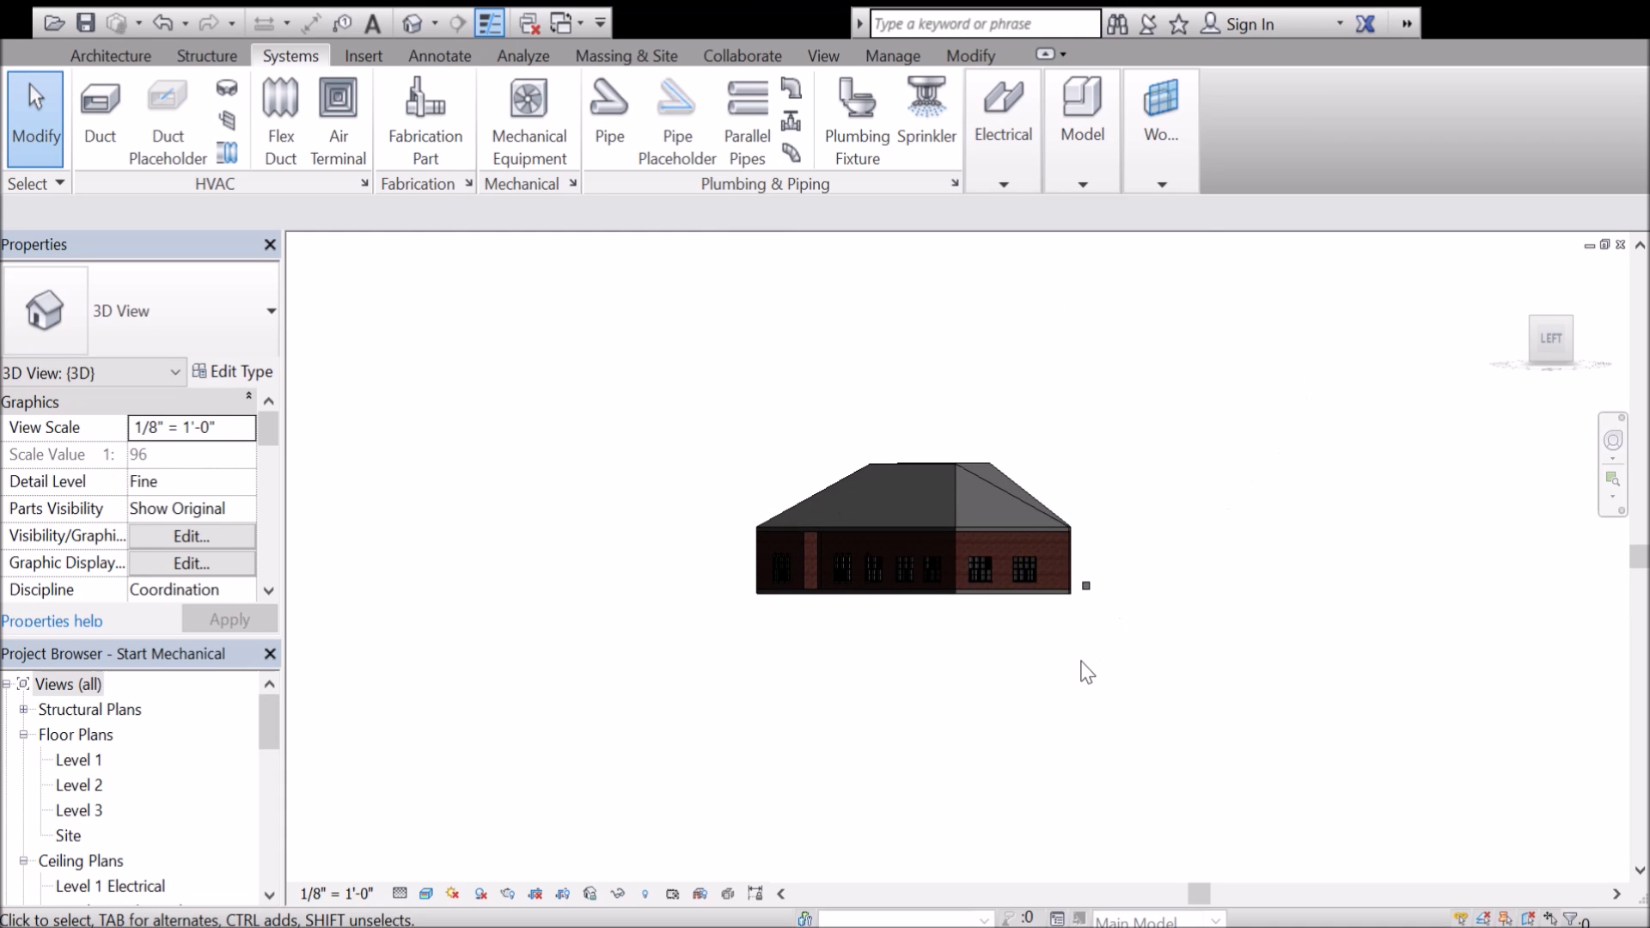
pyautogui.scroll(4, 1085, 595)
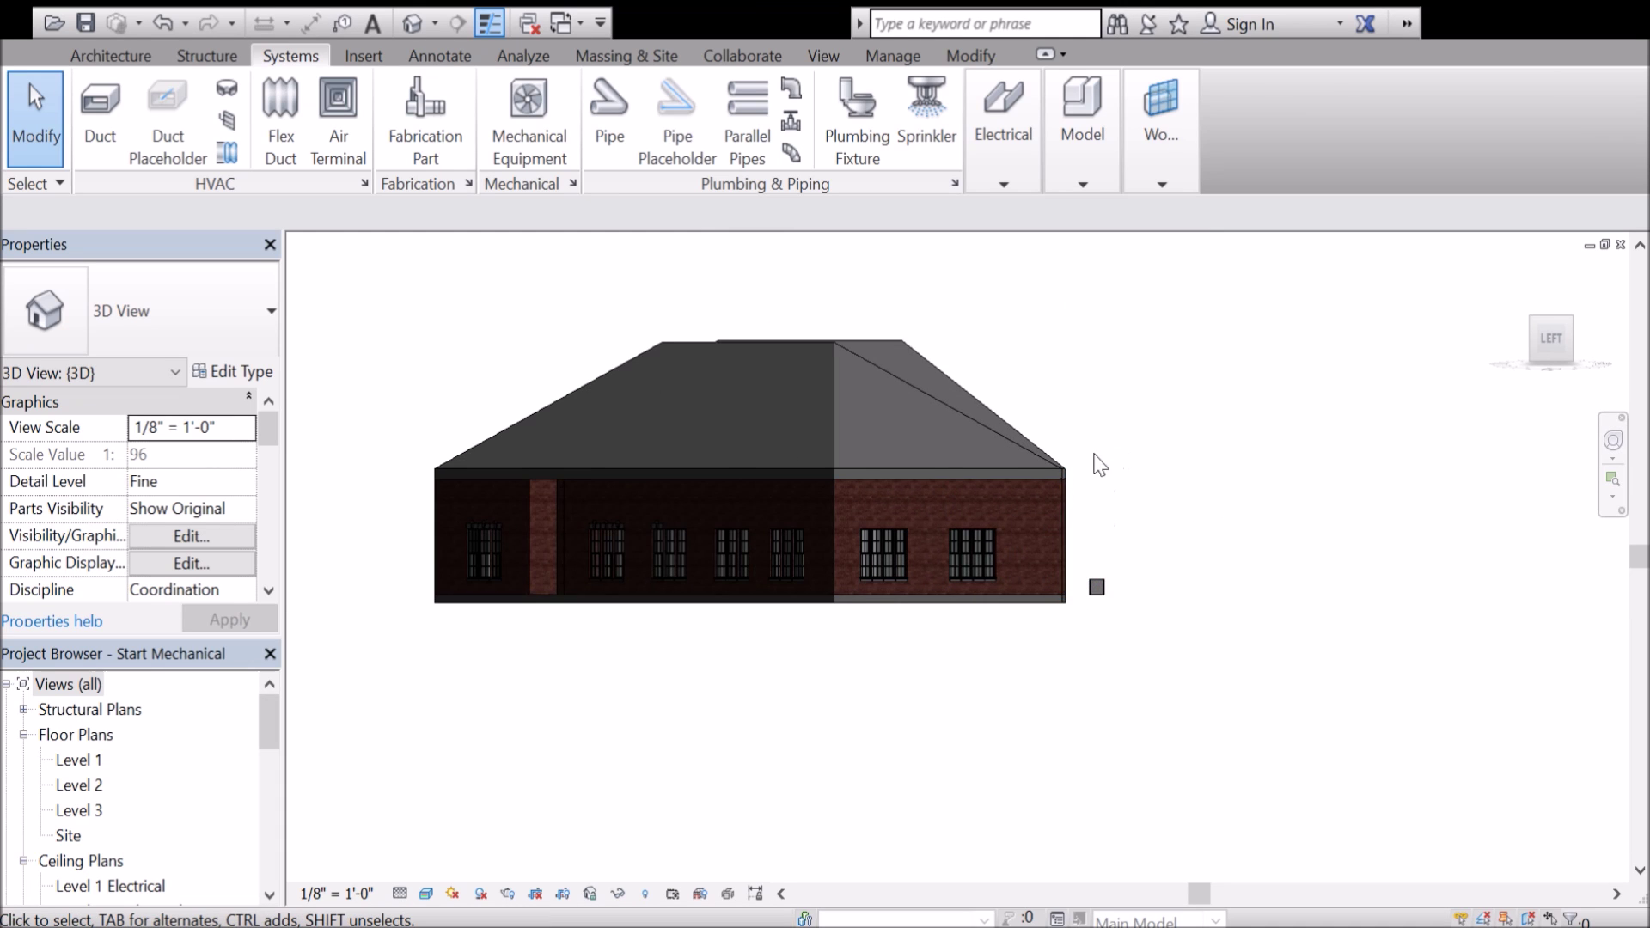
pyautogui.scroll(2, 1097, 593)
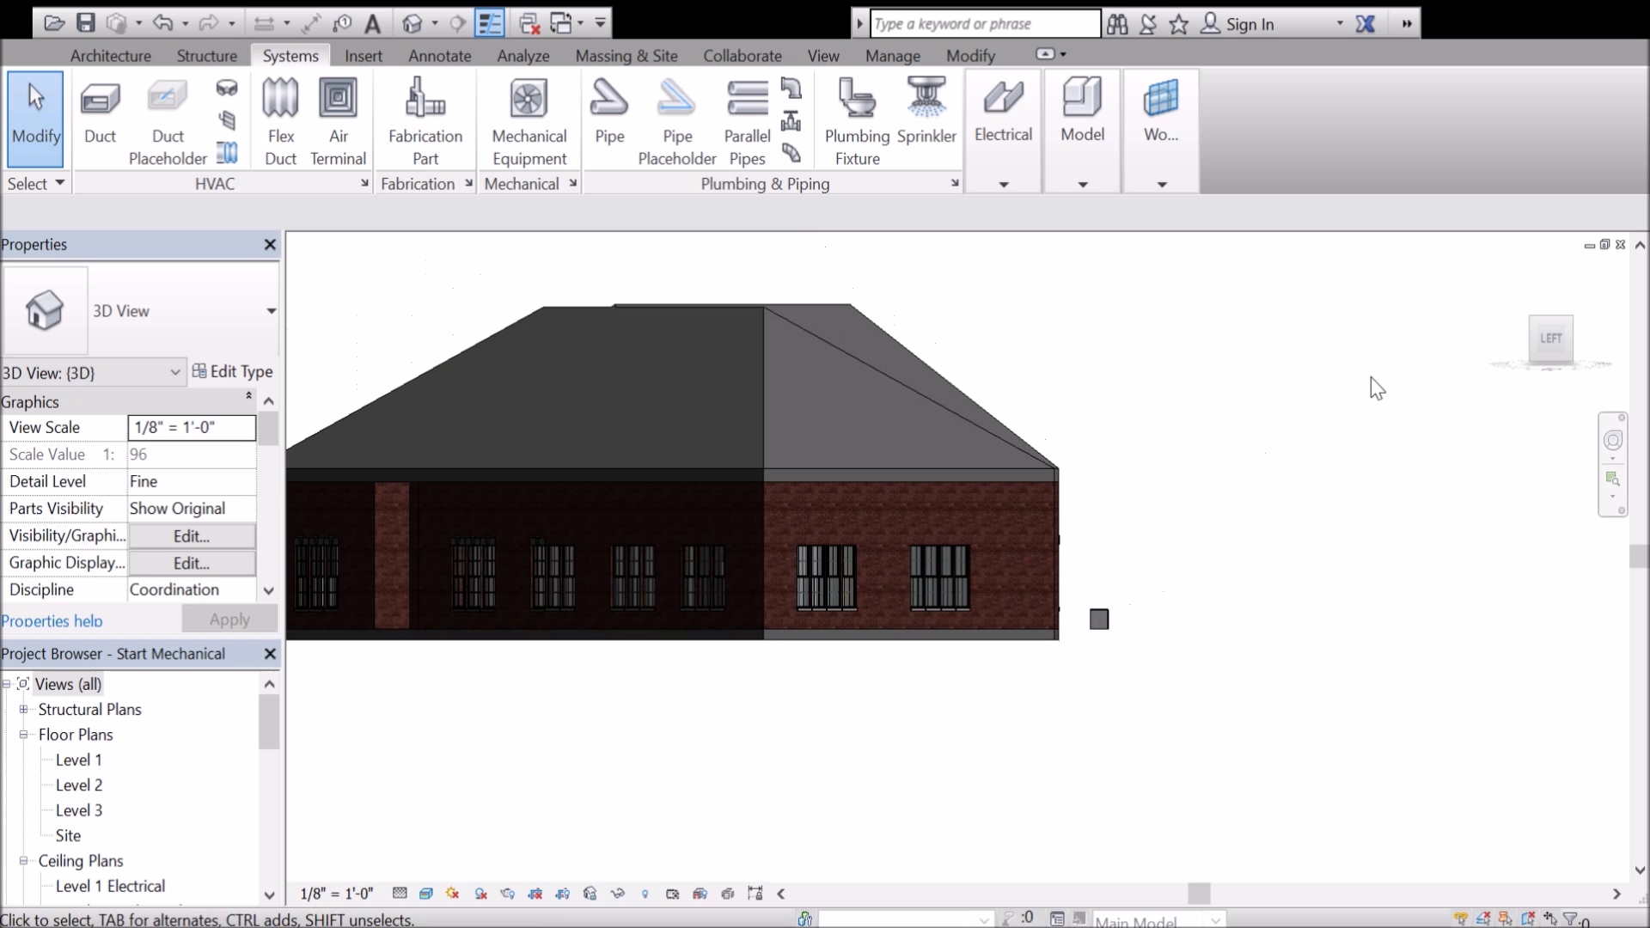
pyautogui.moveTo(1098, 628); pyautogui.dragTo(993, 397)
pyautogui.scroll(5, 1002, 402)
pyautogui.click(1135, 464)
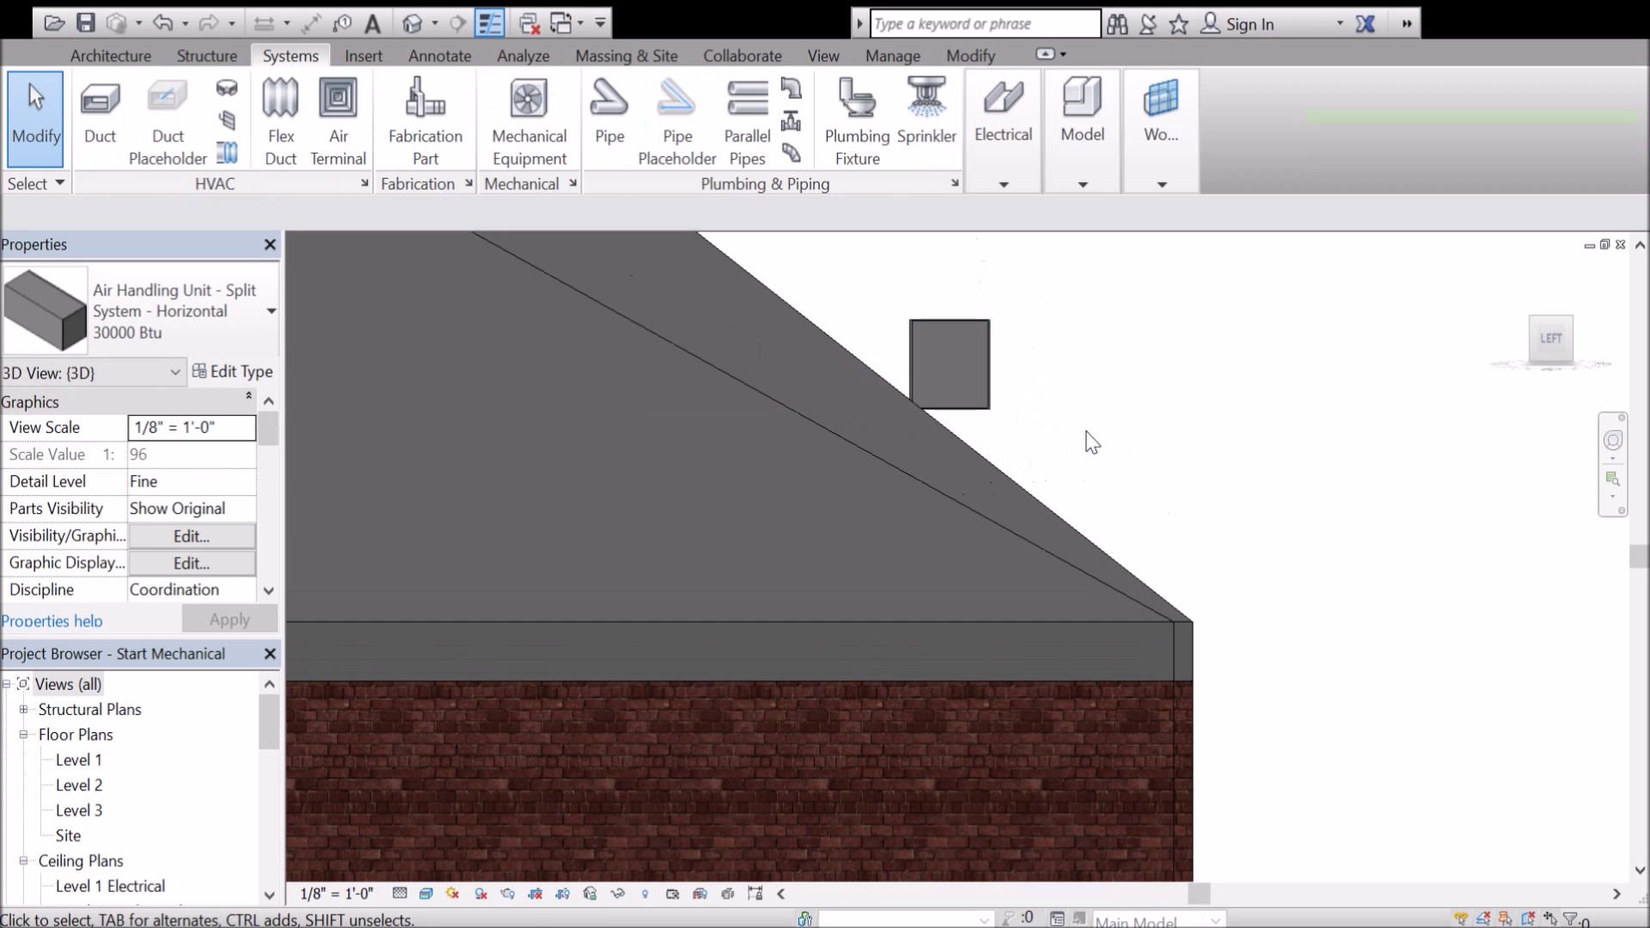
pyautogui.click(988, 398)
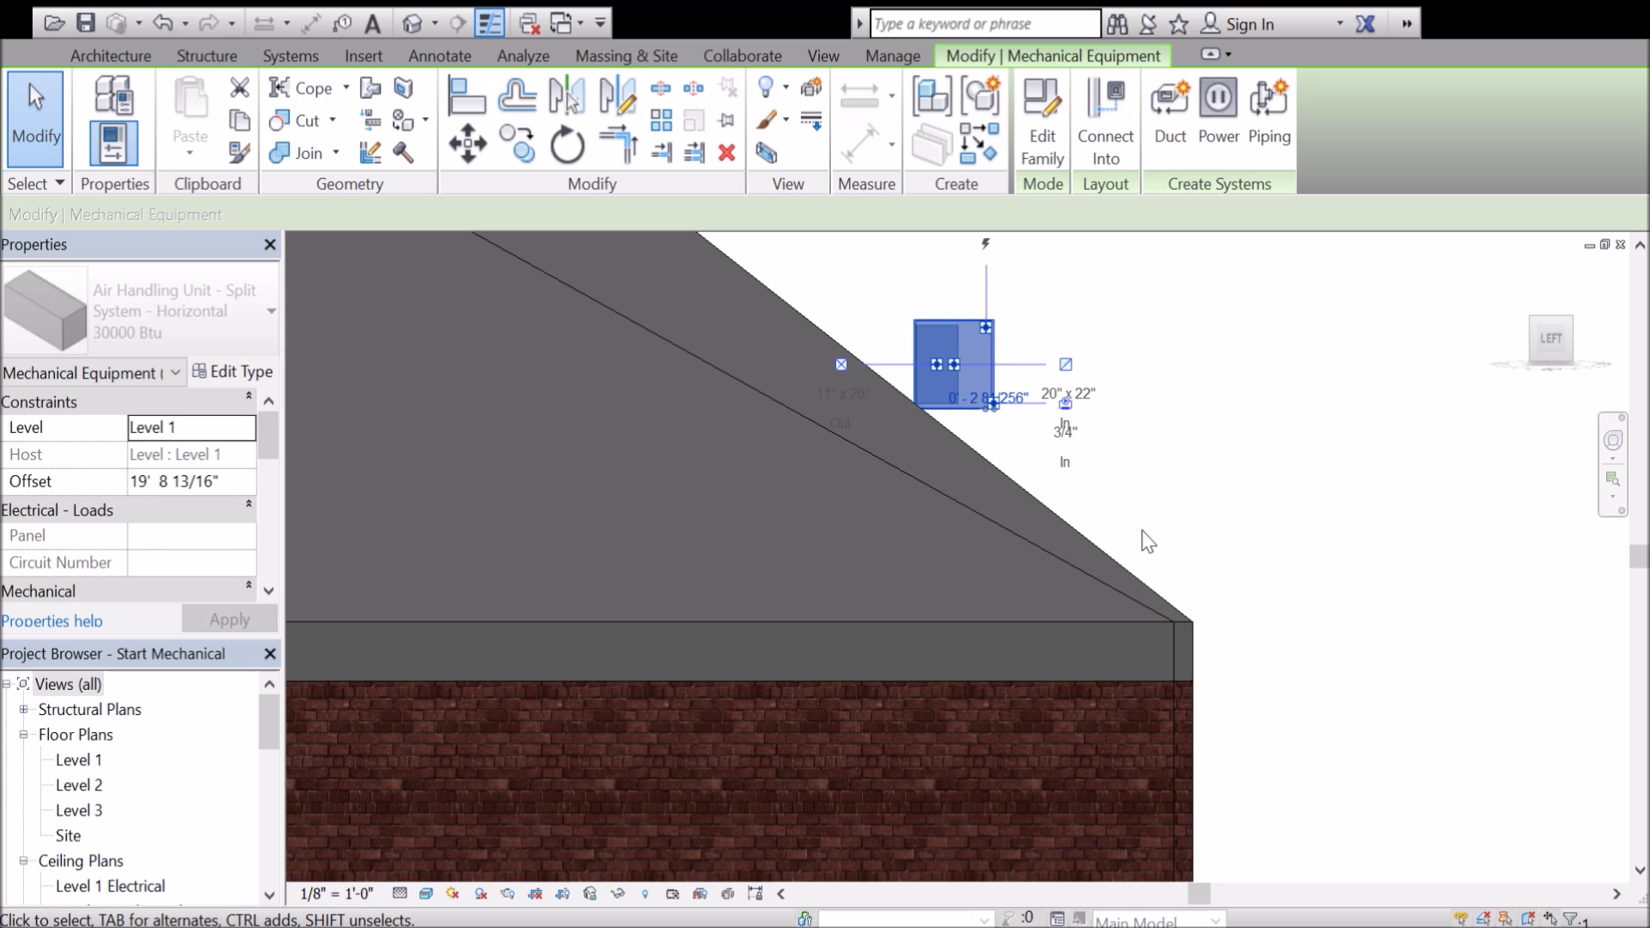
pyautogui.press('Escape')
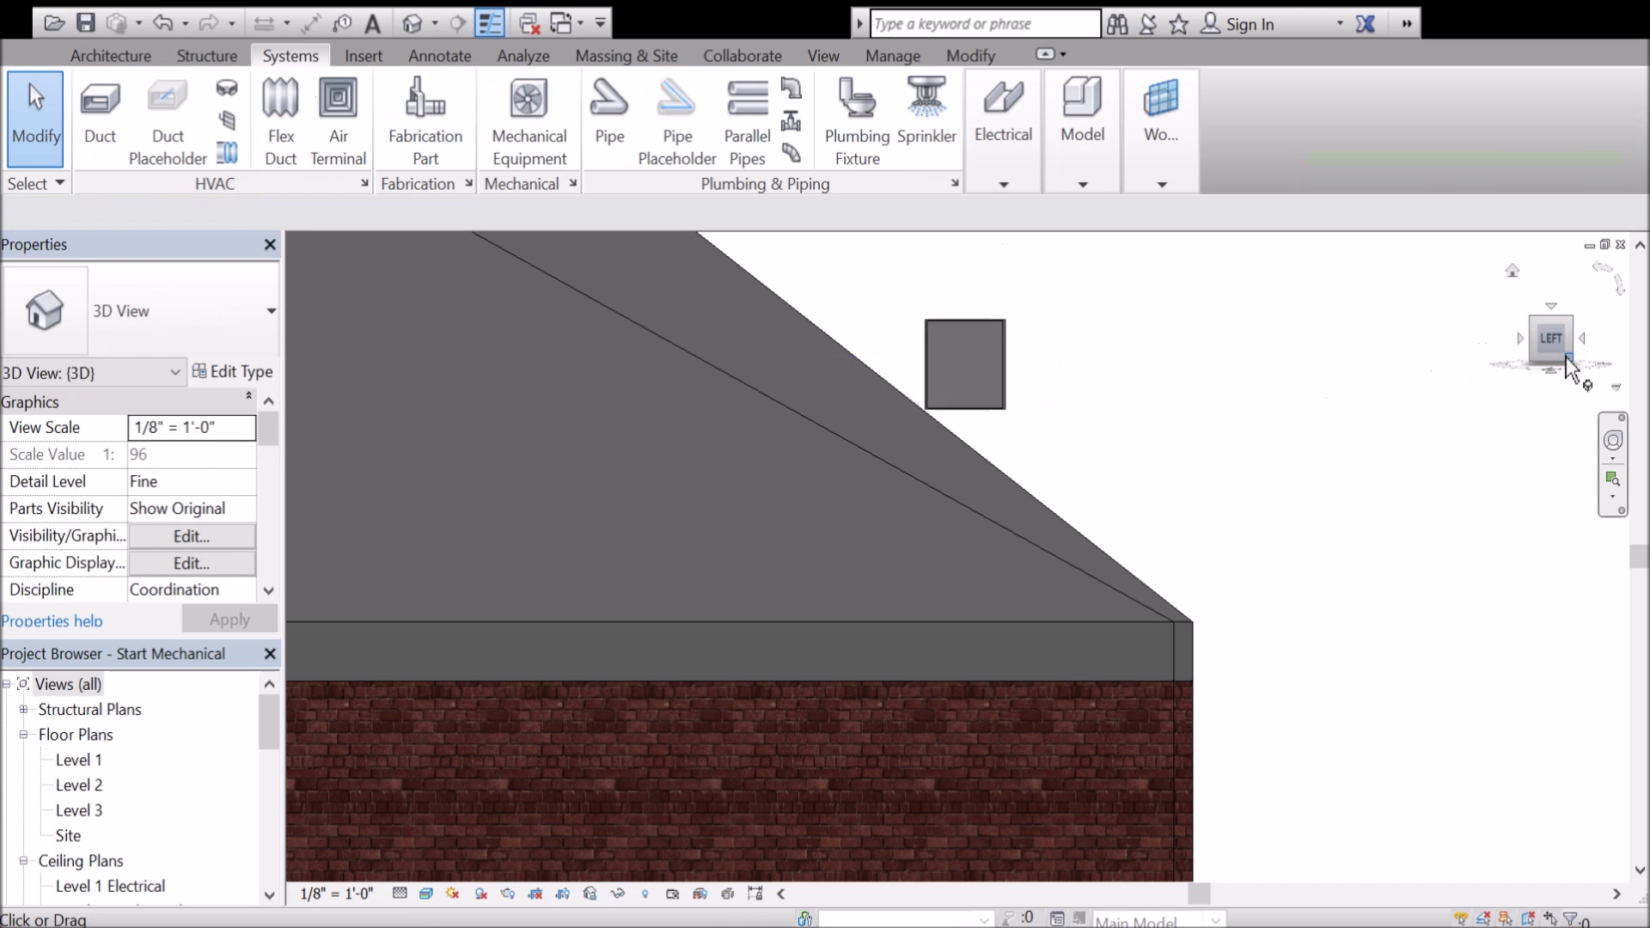
# In the front 3D view, shift the air handling unit along the roof until it sits beside the small roof opening.
pyautogui.click(1566, 365)
pyautogui.click(1578, 340)
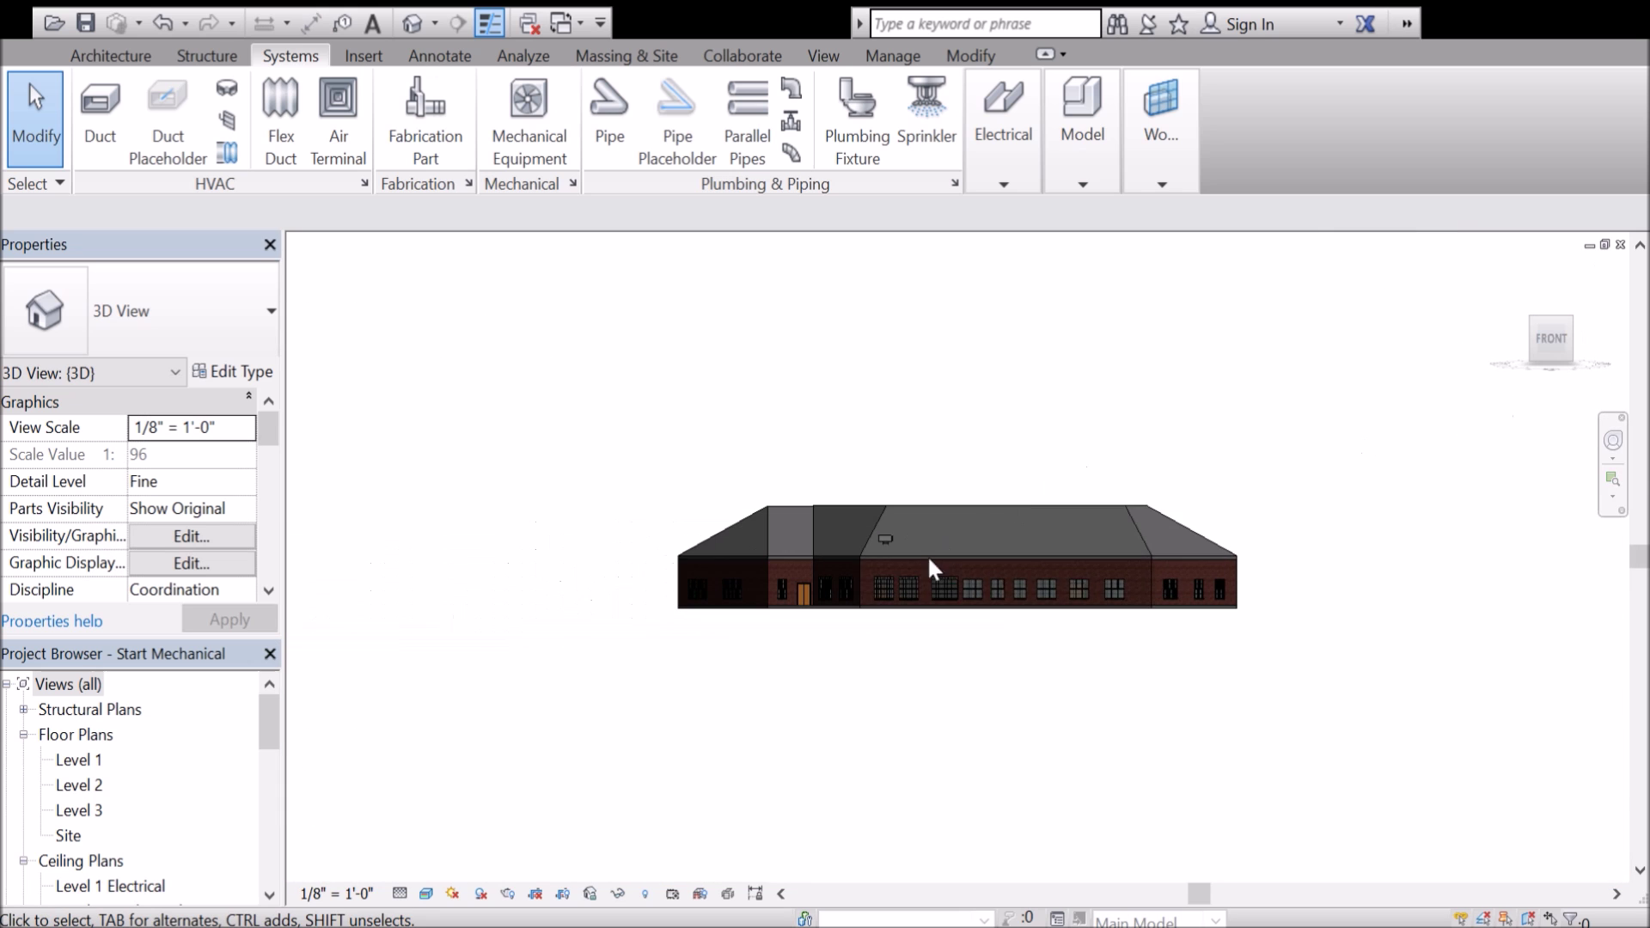
pyautogui.scroll(5, 894, 547)
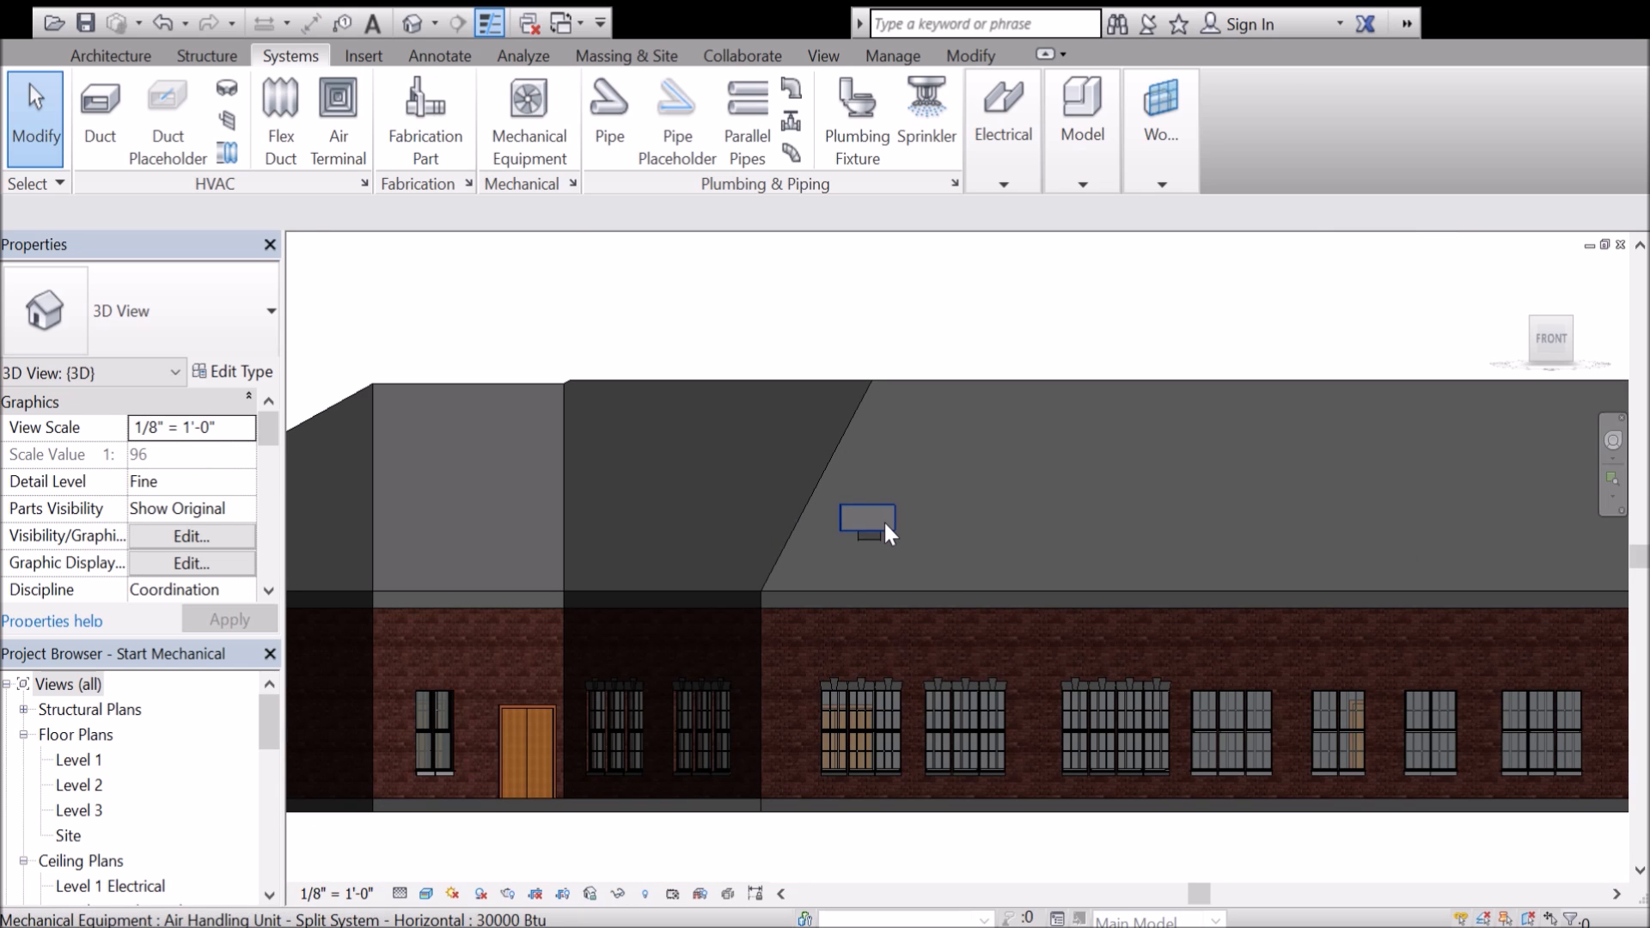
pyautogui.click(885, 533)
pyautogui.press('Right')
pyautogui.press('Right')
pyautogui.press('Right')
pyautogui.press('Right')
pyautogui.press('Right')
pyautogui.press('Right')
pyautogui.press('Right')
pyautogui.press('Right')
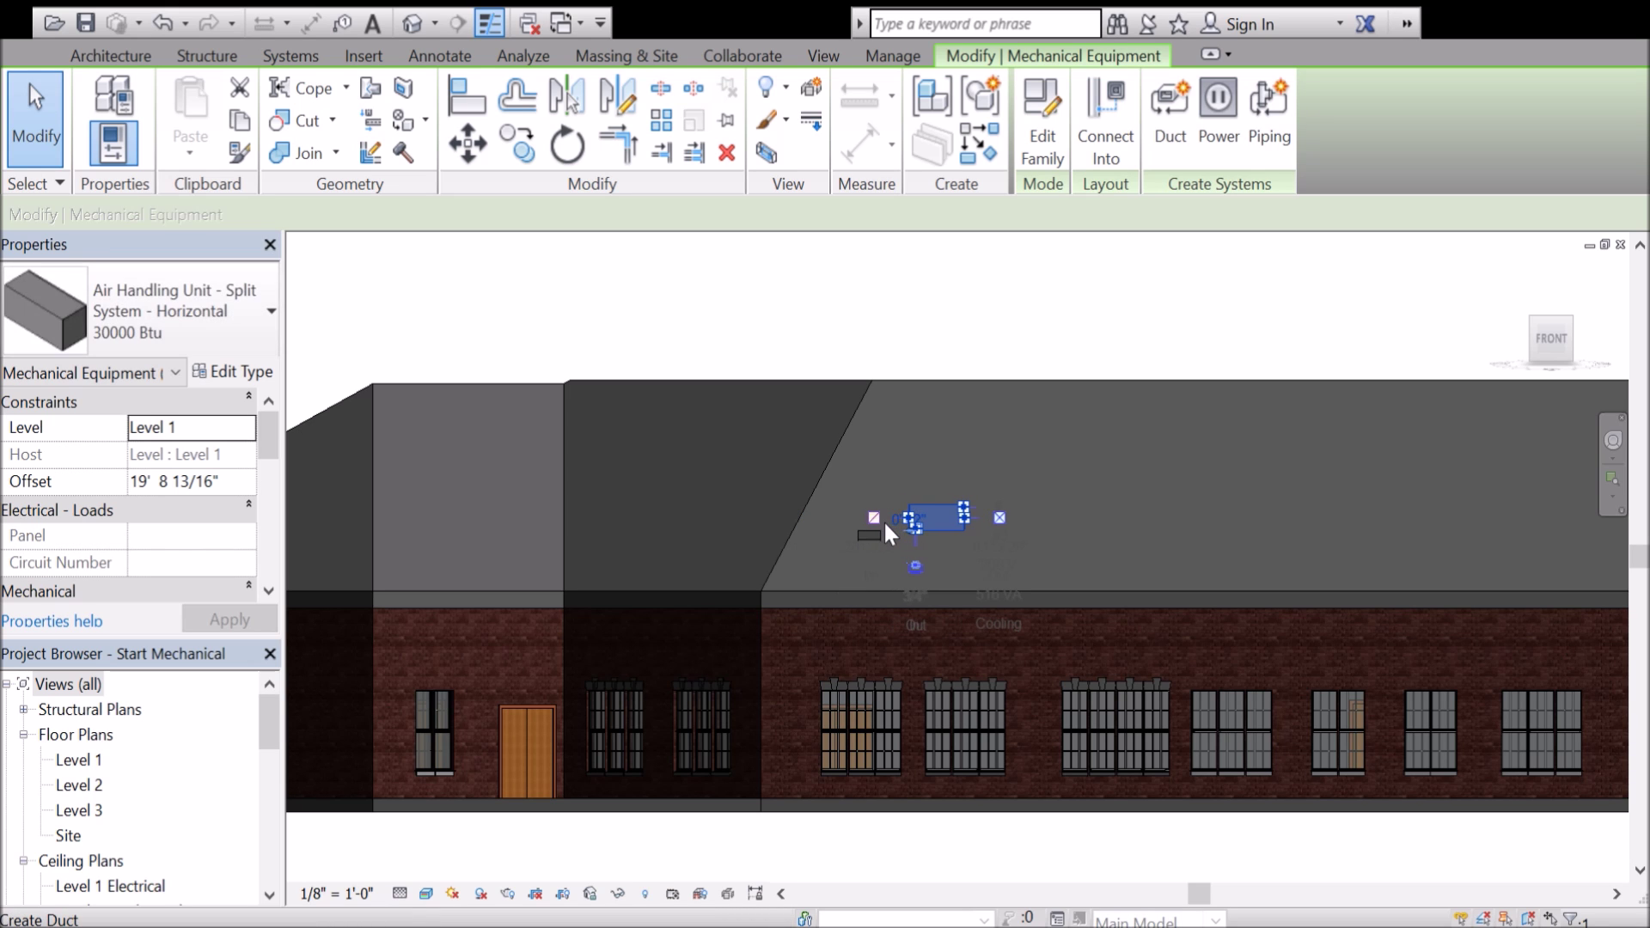
pyautogui.press('Left')
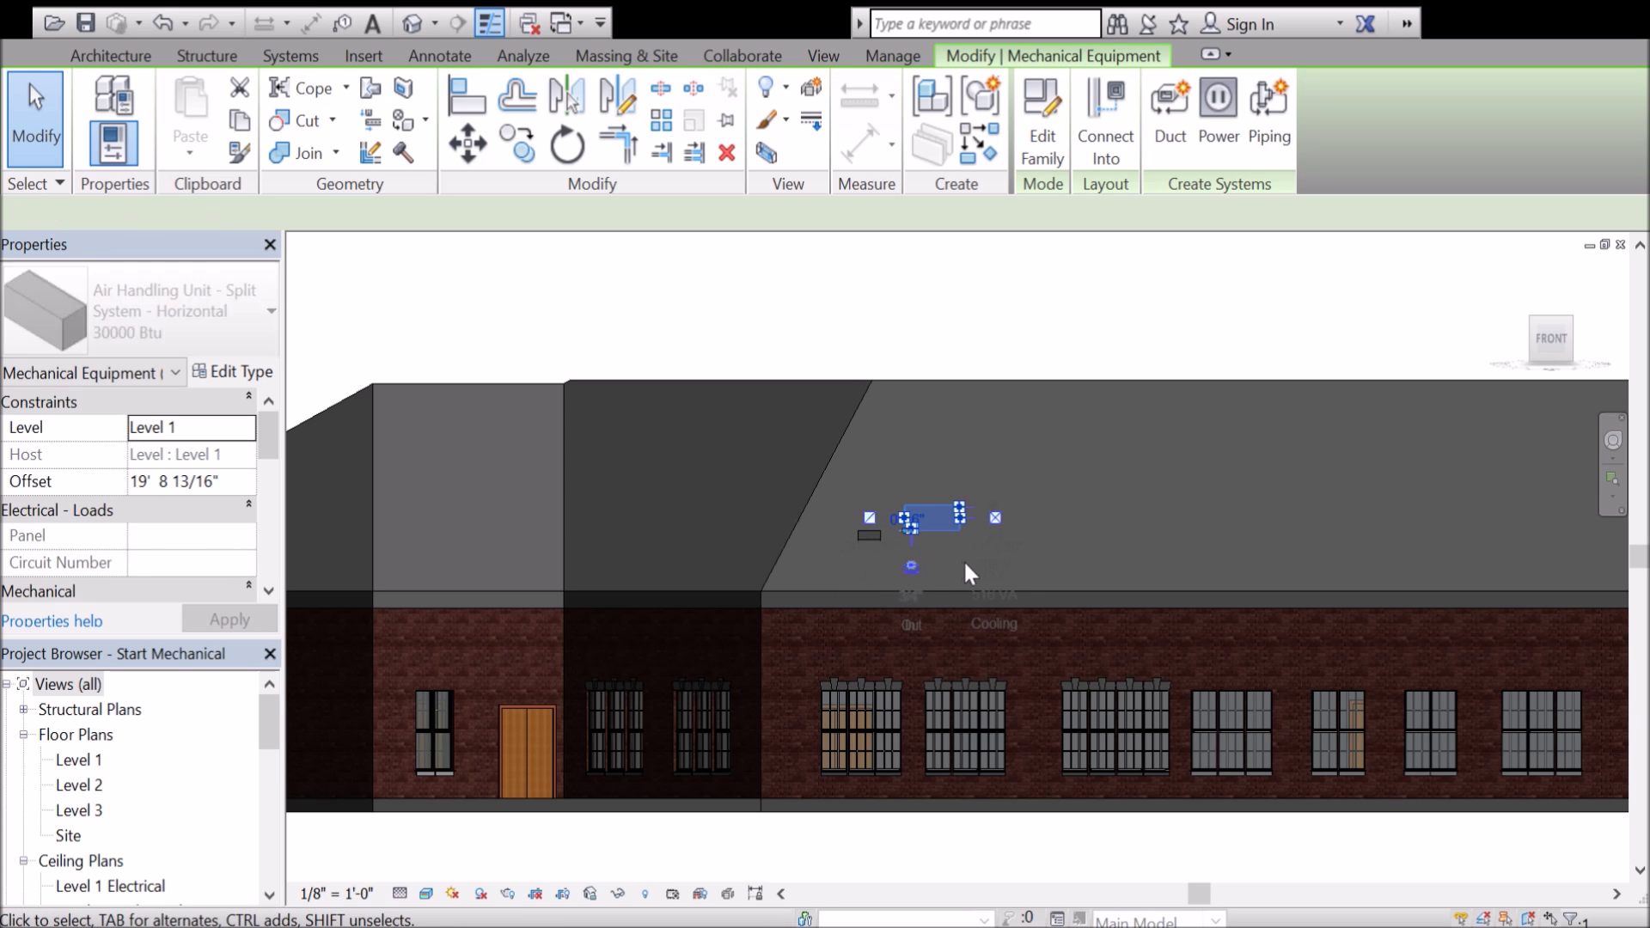
pyautogui.click(1057, 368)
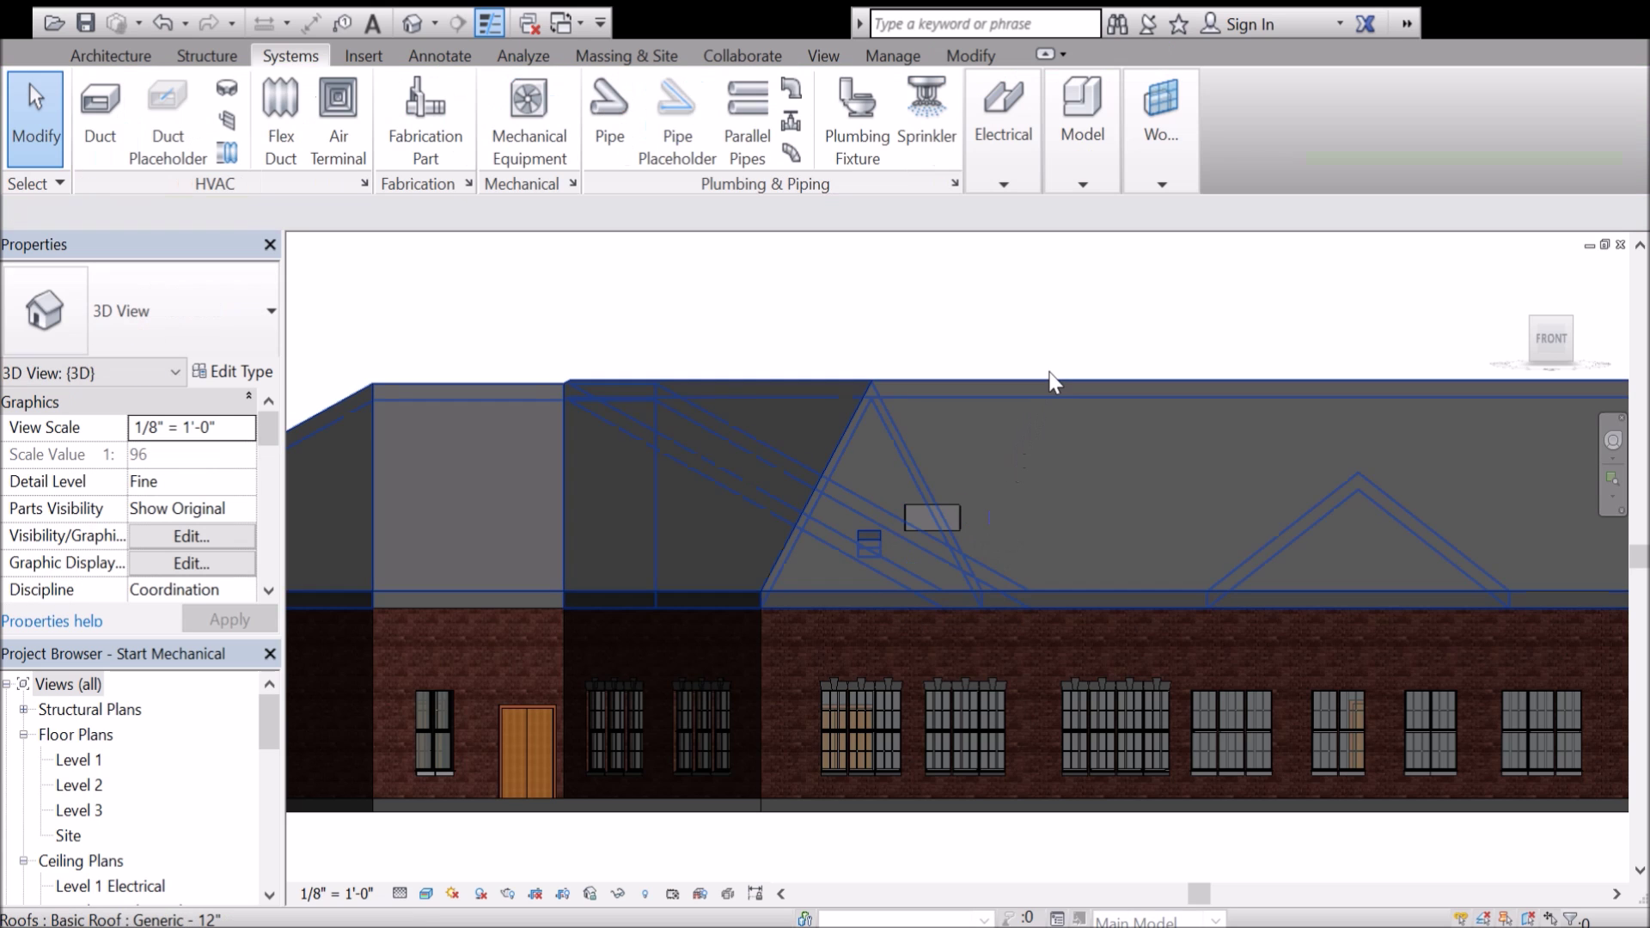
# Switch to the Final Mechanical model's 3D view and examine the rooftop air handling unit and its connected ducts.
pyautogui.click(550, 31)
pyautogui.click(684, 69)
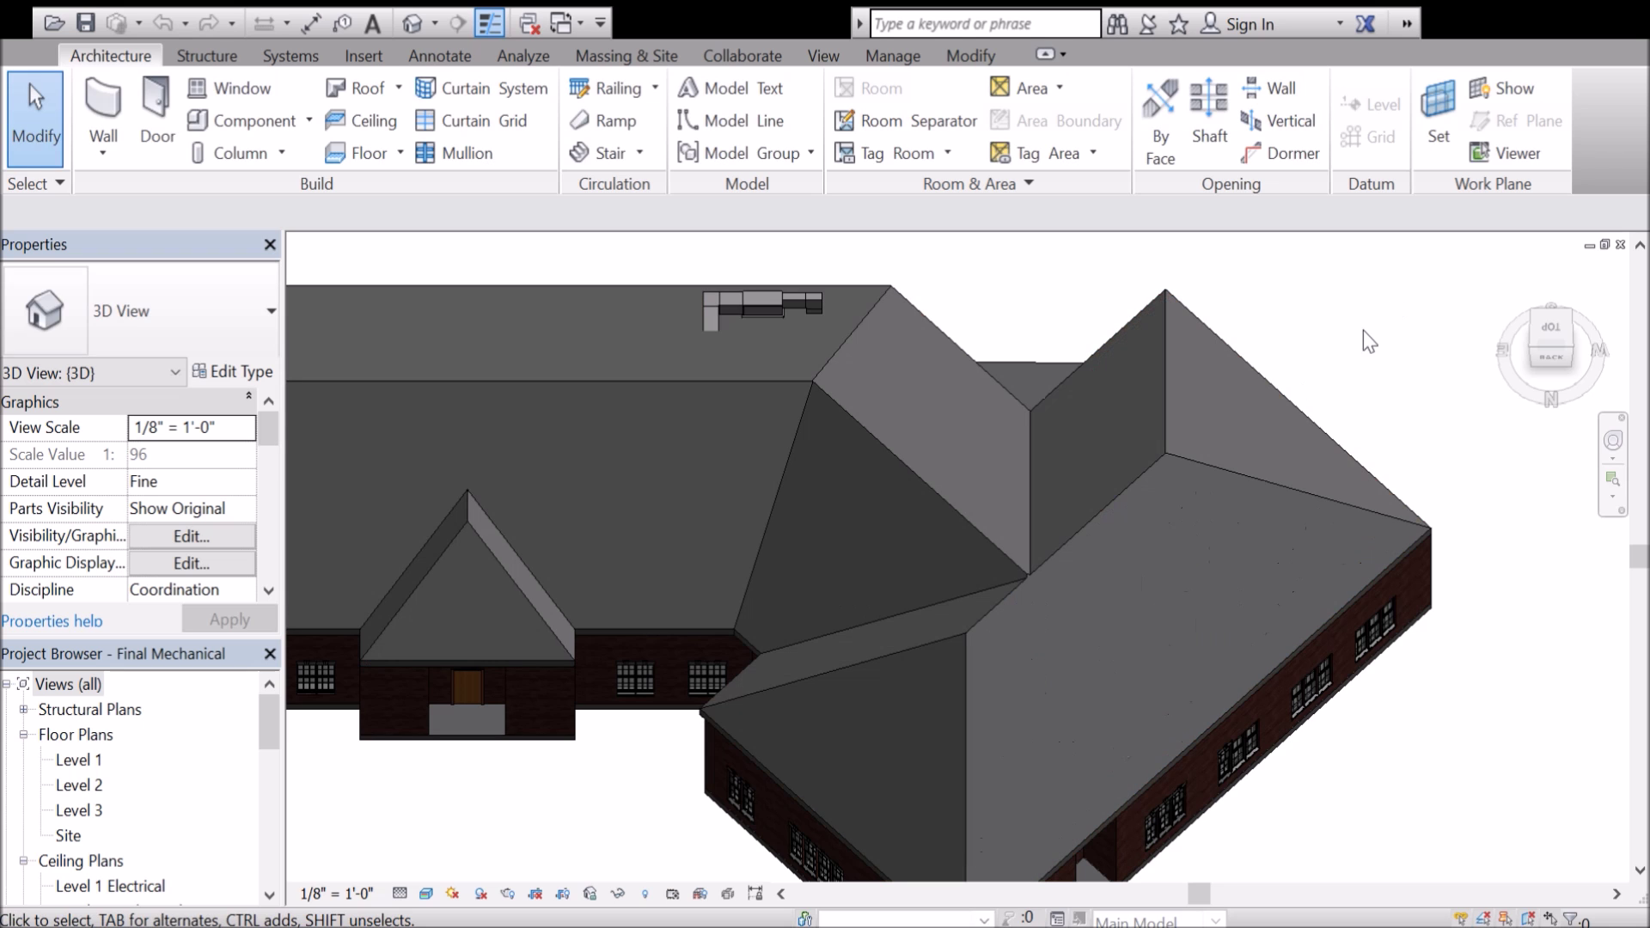
pyautogui.click(1571, 316)
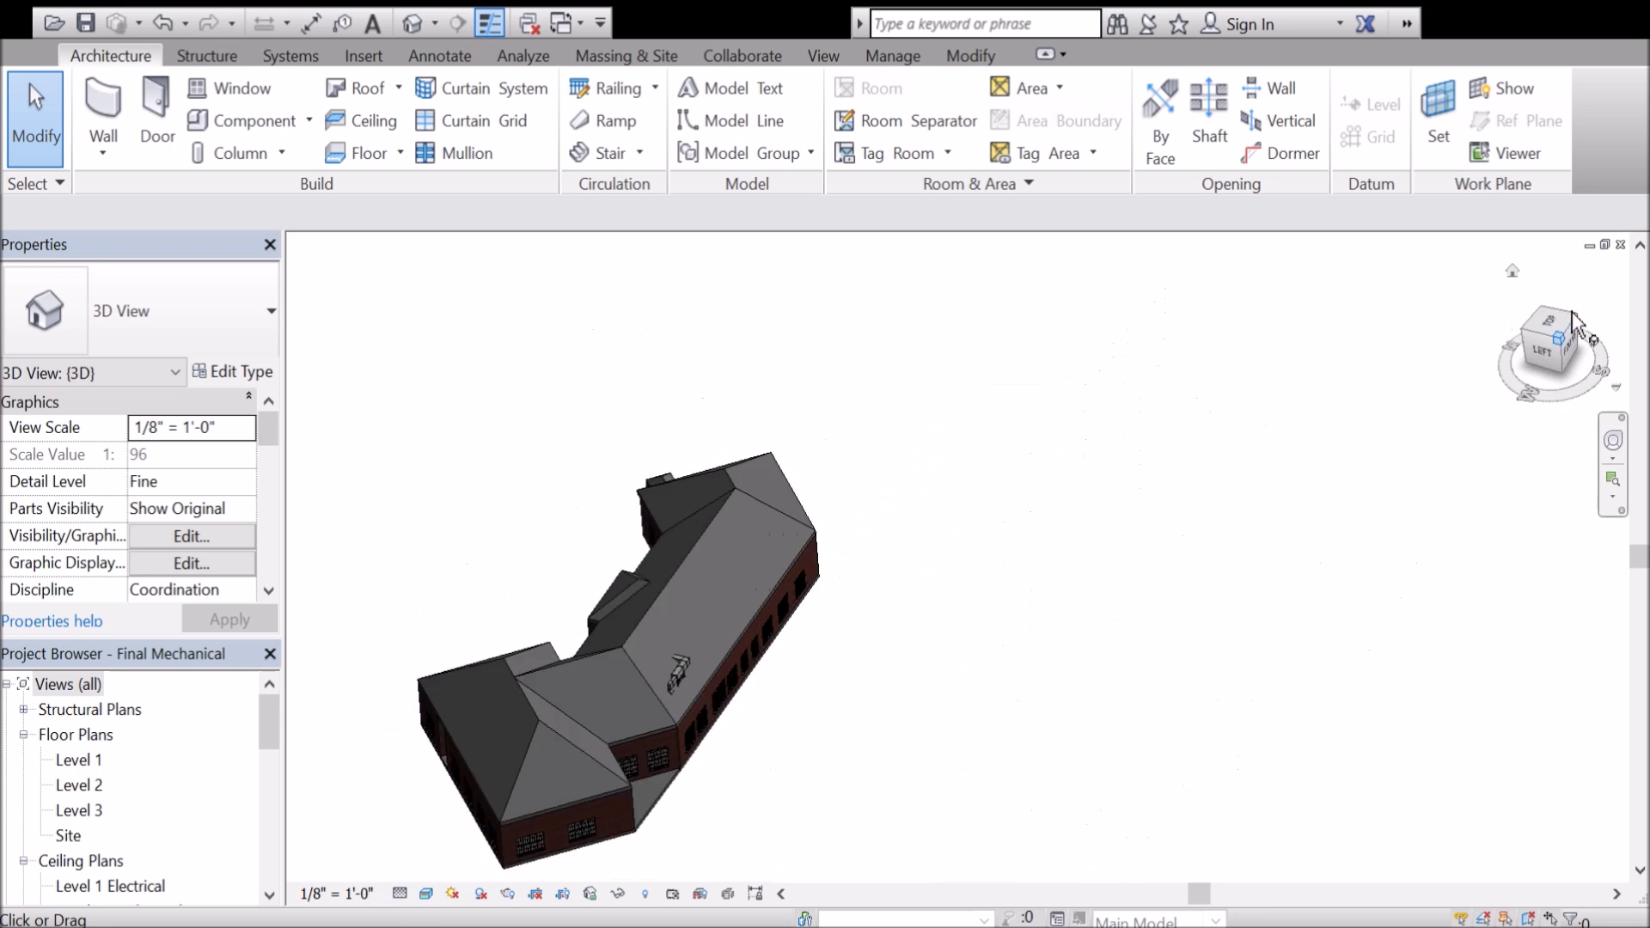
pyautogui.scroll(5, 926, 560)
pyautogui.scroll(4, 926, 561)
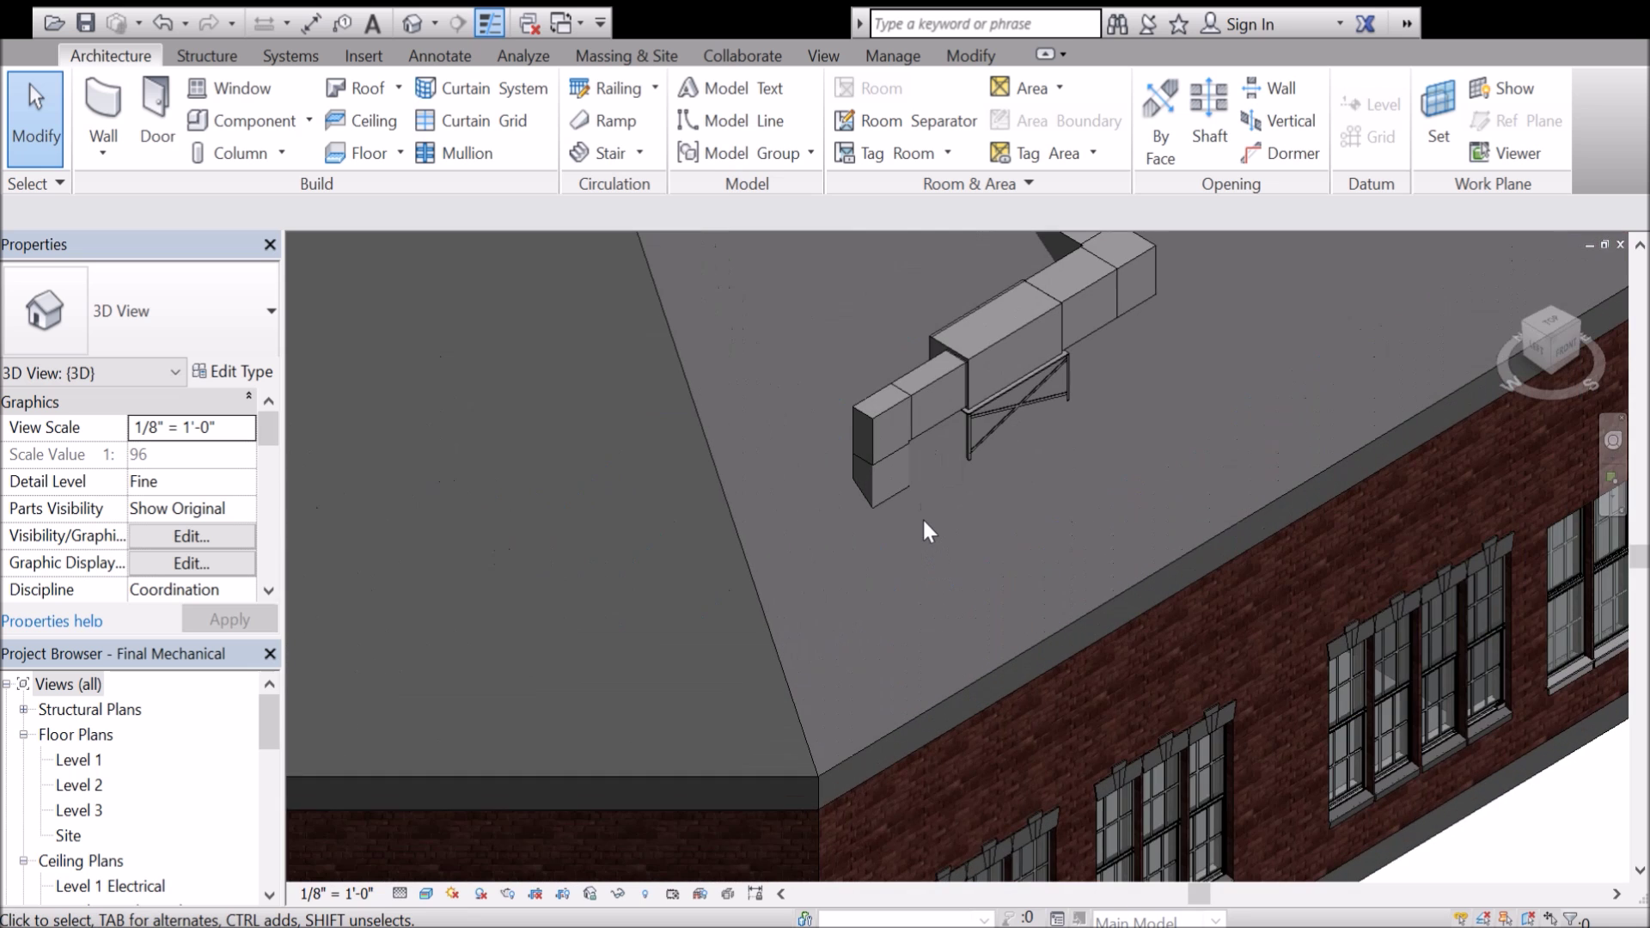
pyautogui.click(956, 349)
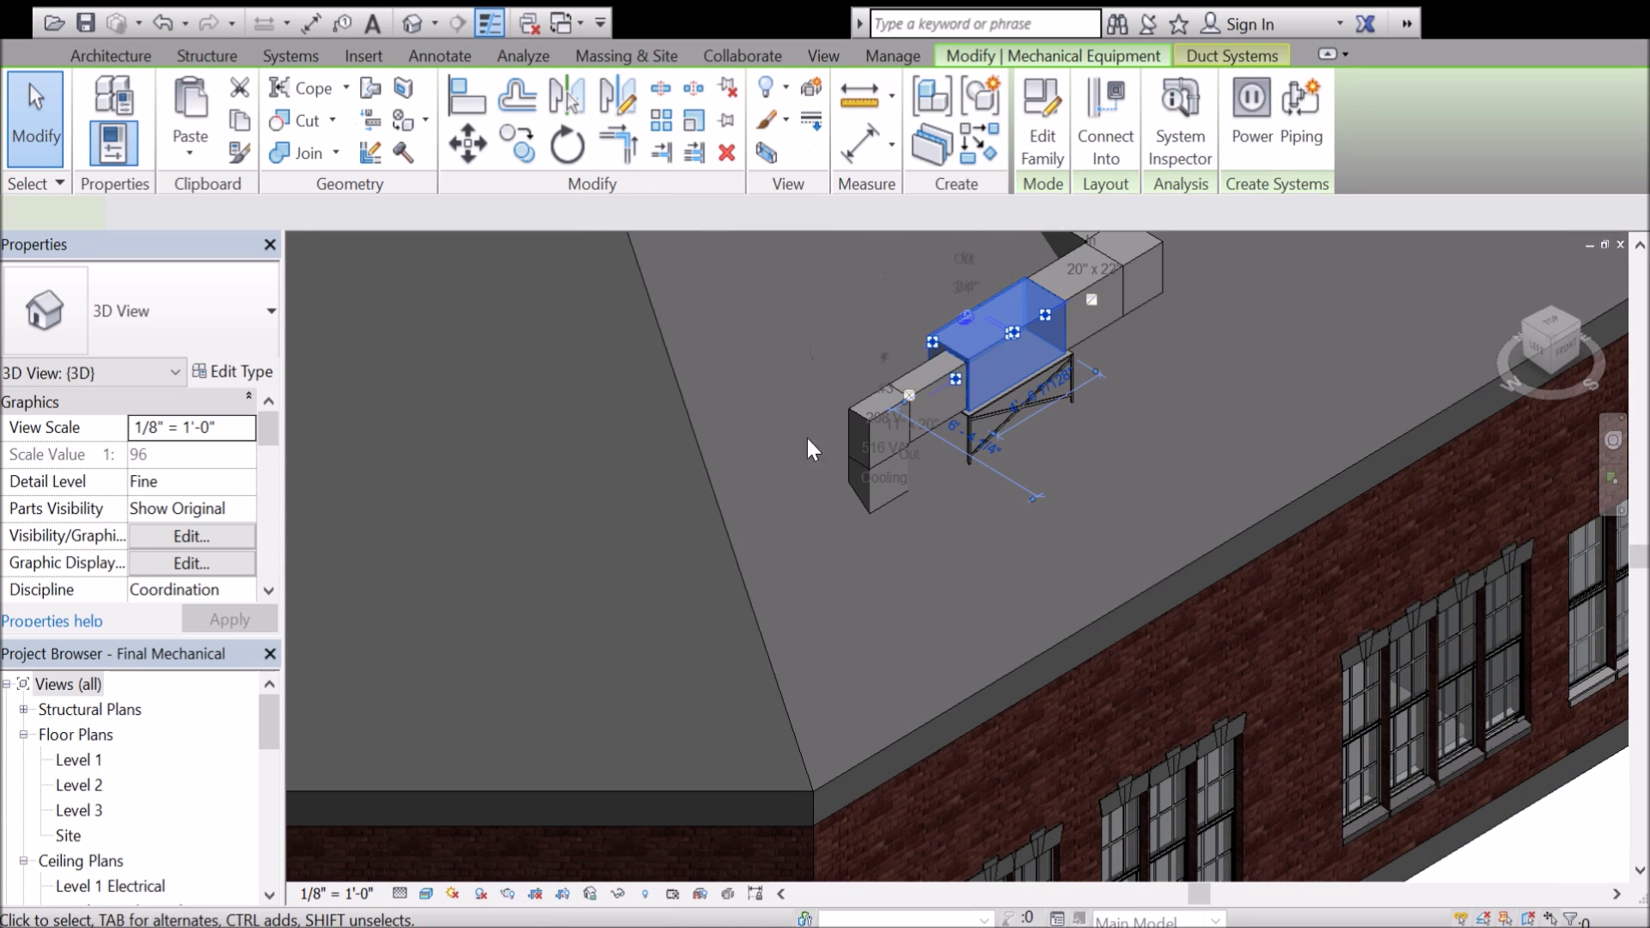
pyautogui.click(1494, 860)
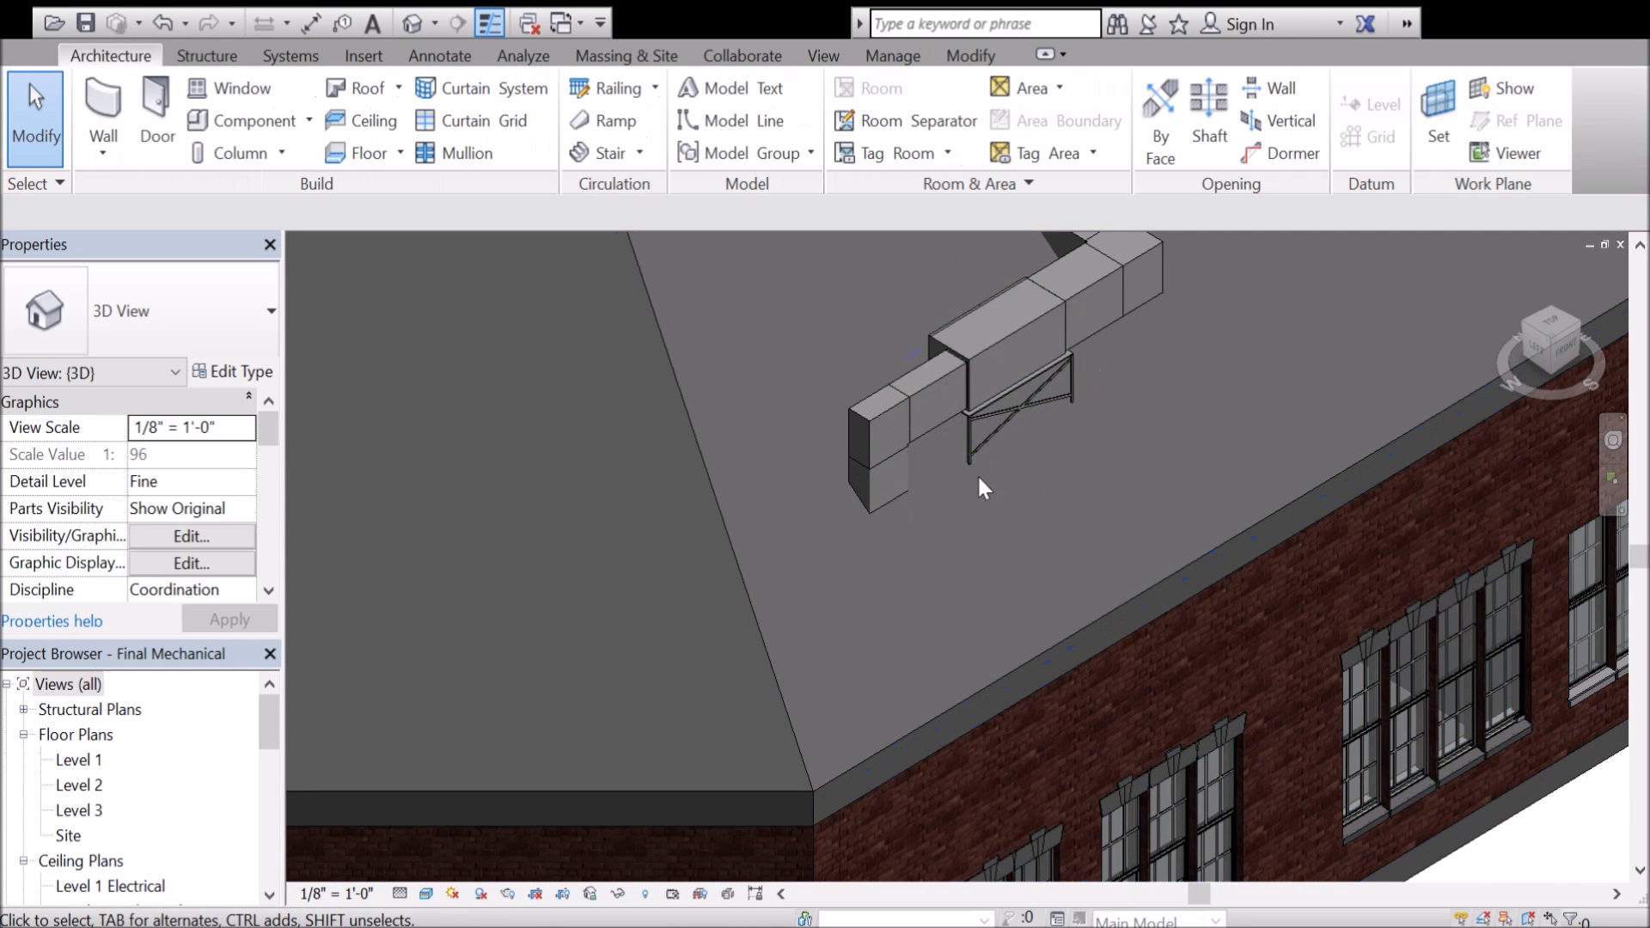
# Examine the in-place generic model frame that supports the rooftop air handling unit.
pyautogui.scroll(2, 976, 456)
pyautogui.click(1036, 377)
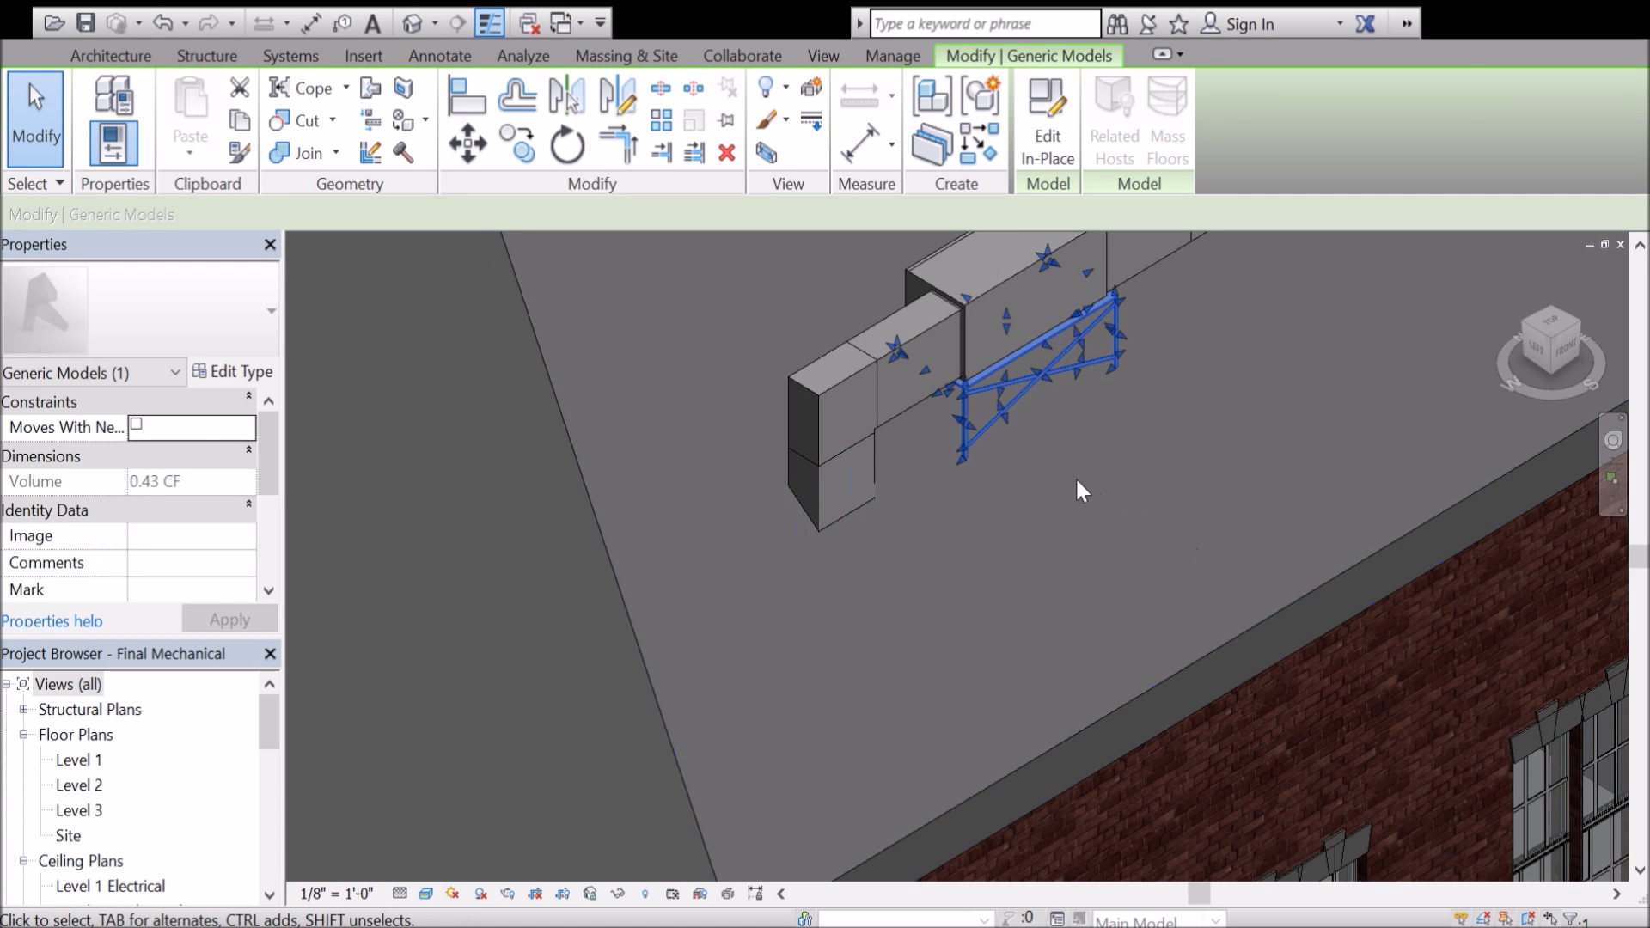
pyautogui.click(1121, 526)
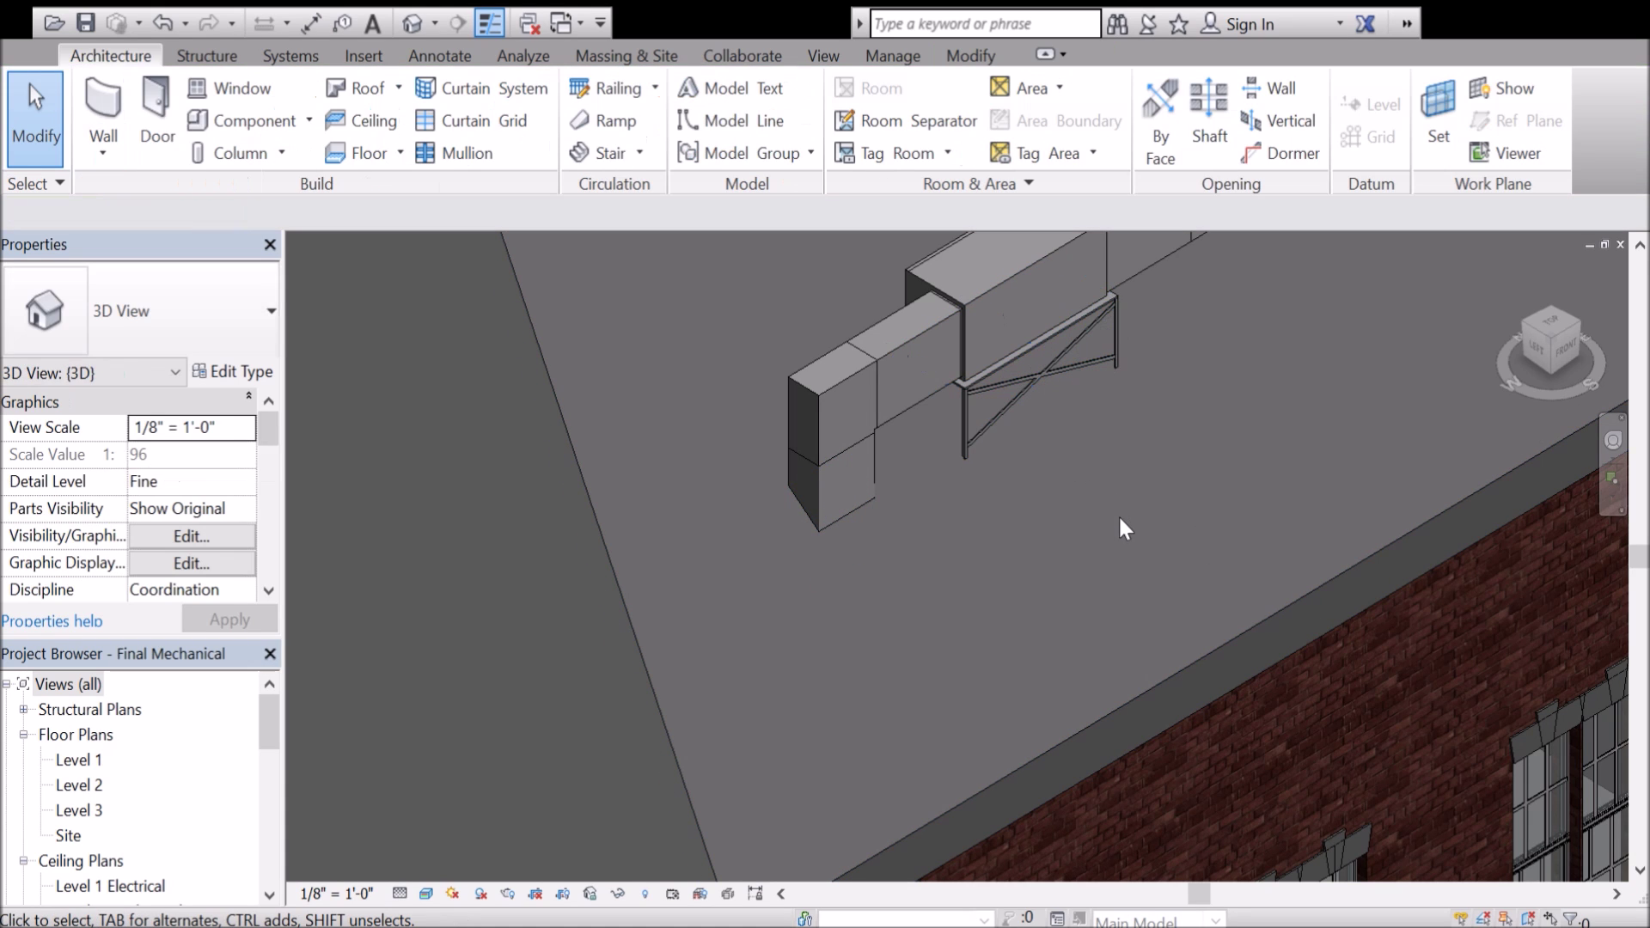
pyautogui.click(1040, 370)
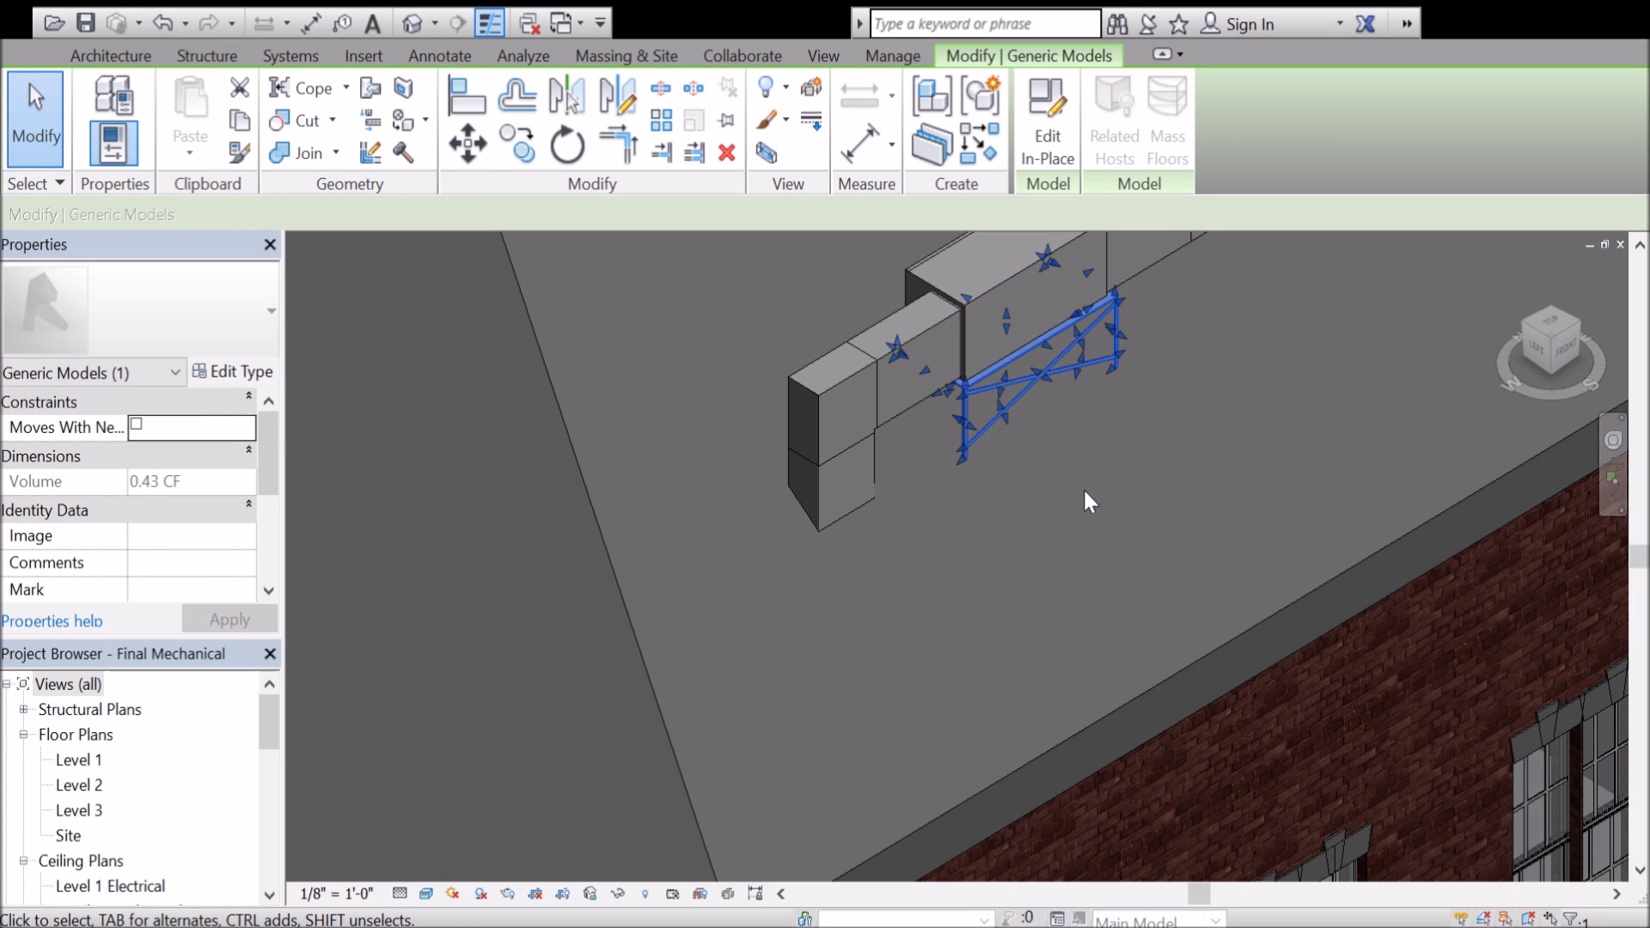
pyautogui.click(1087, 494)
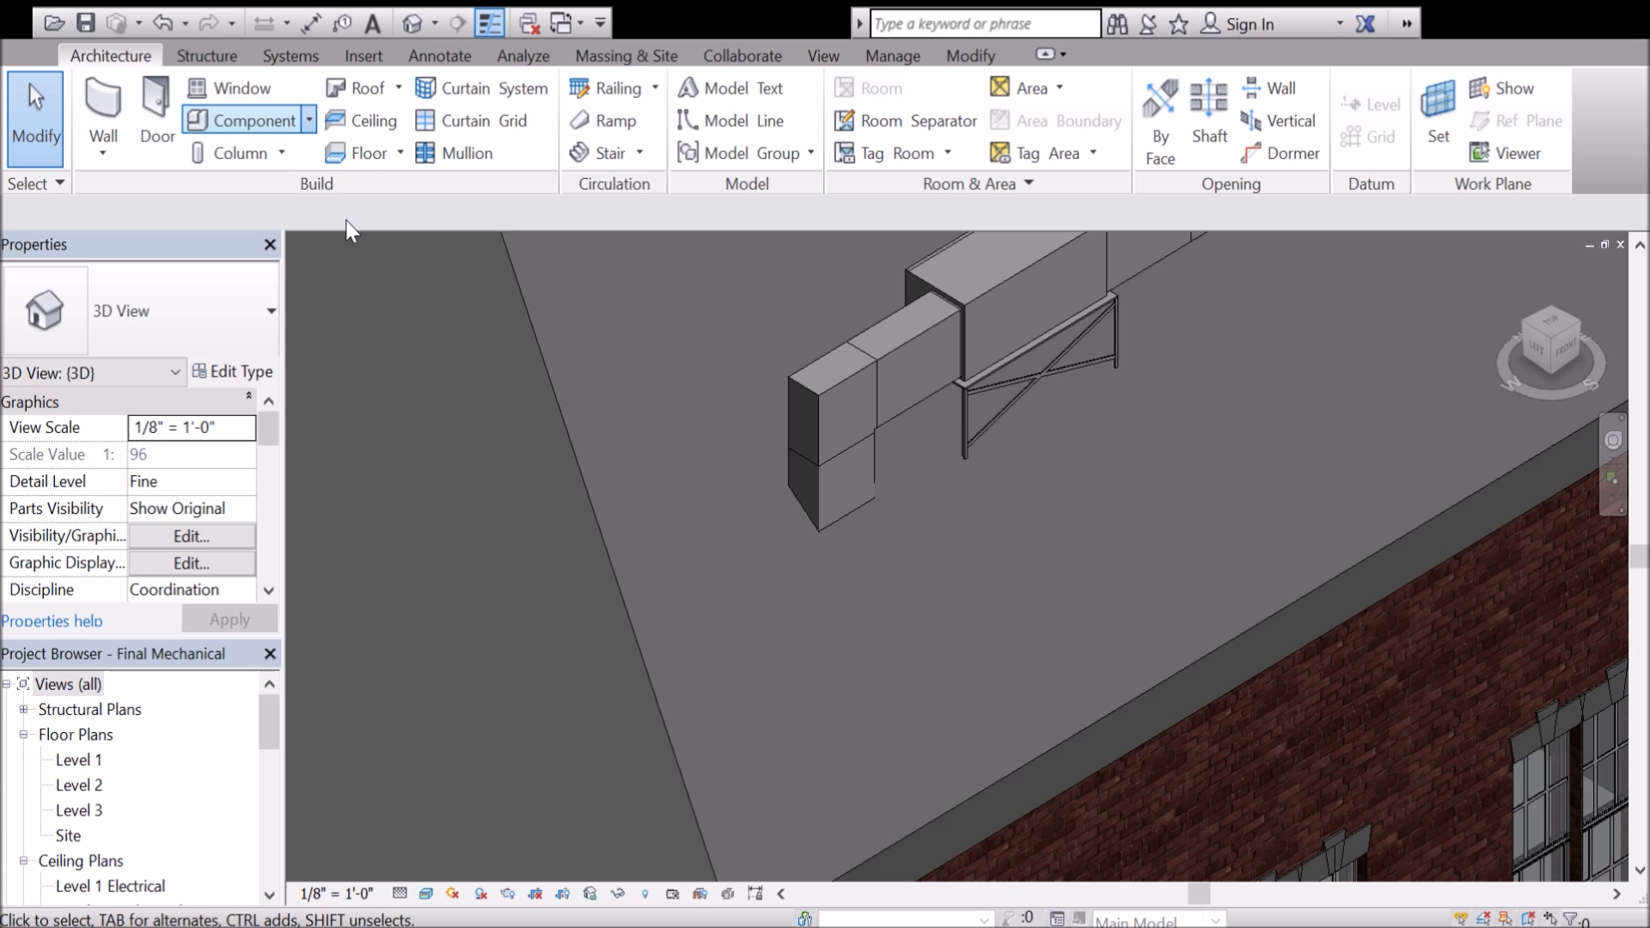
pyautogui.click(1049, 376)
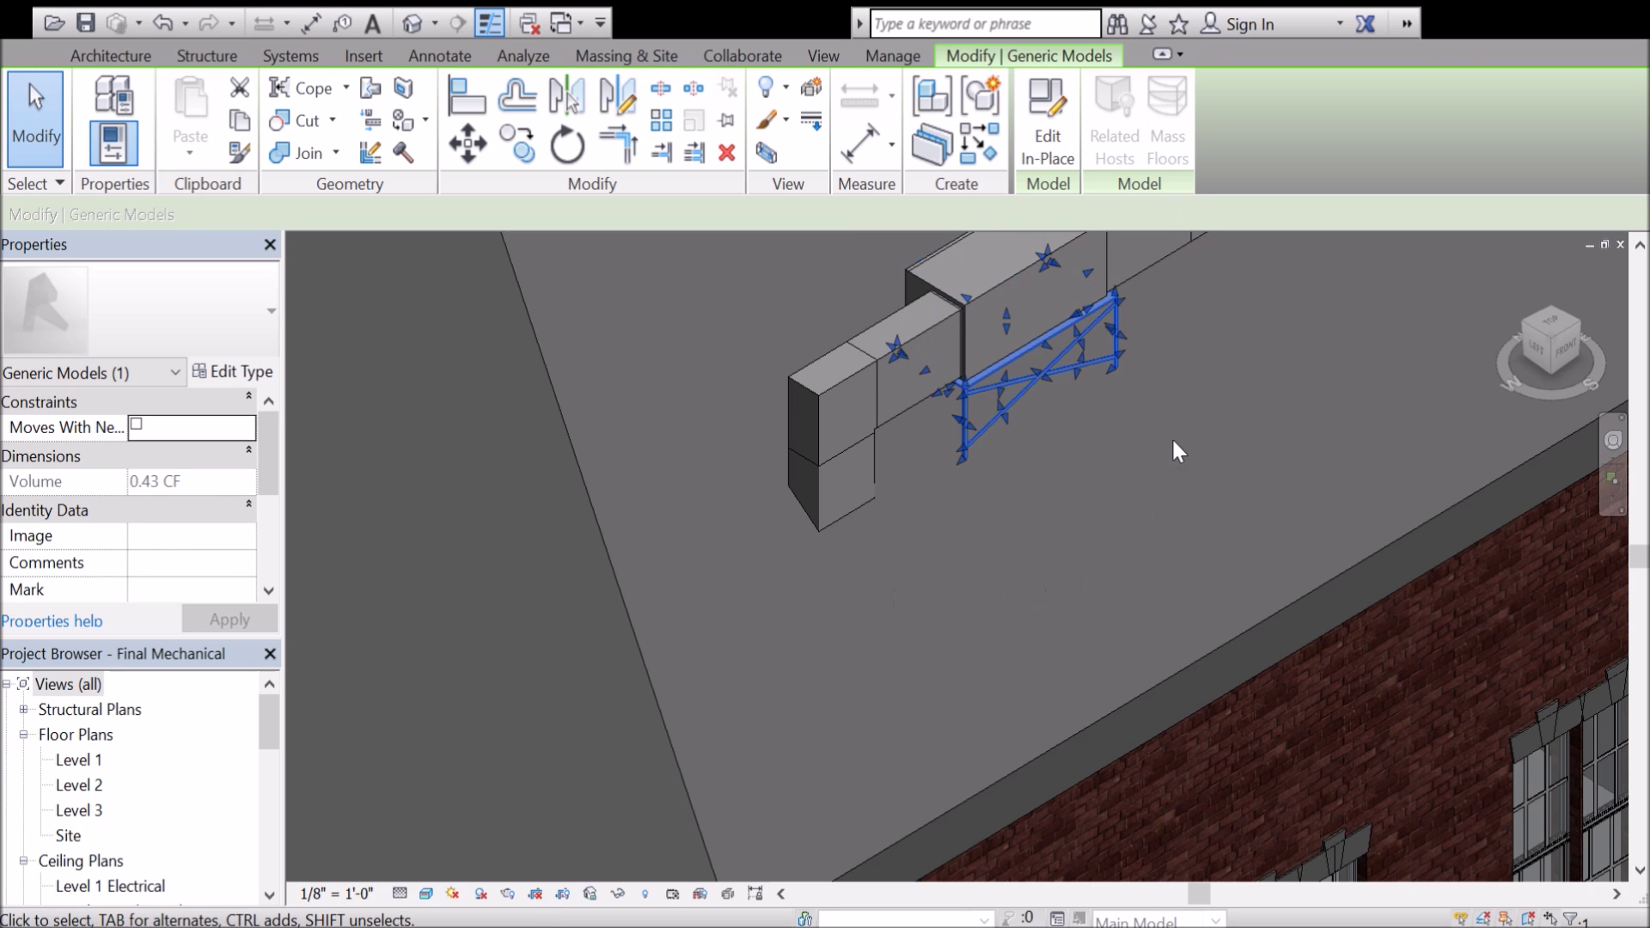
pyautogui.press('Escape')
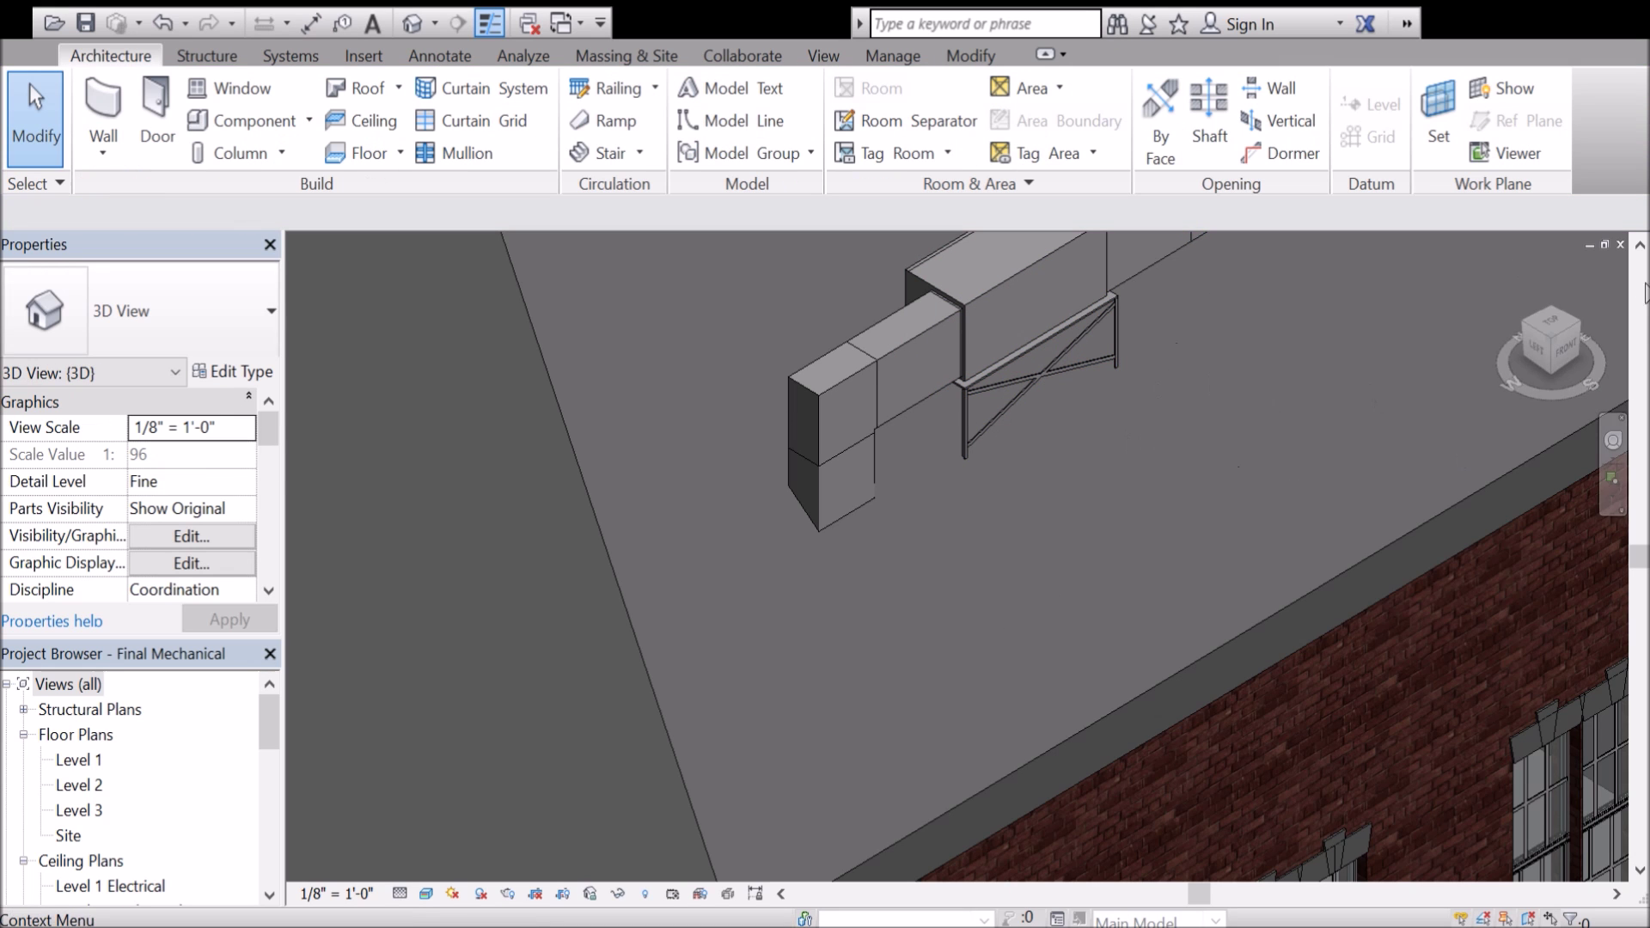
# Examine the rooftop air handling unit, its ducts and support frame against the roof slope from a corner view.
pyautogui.click(1542, 378)
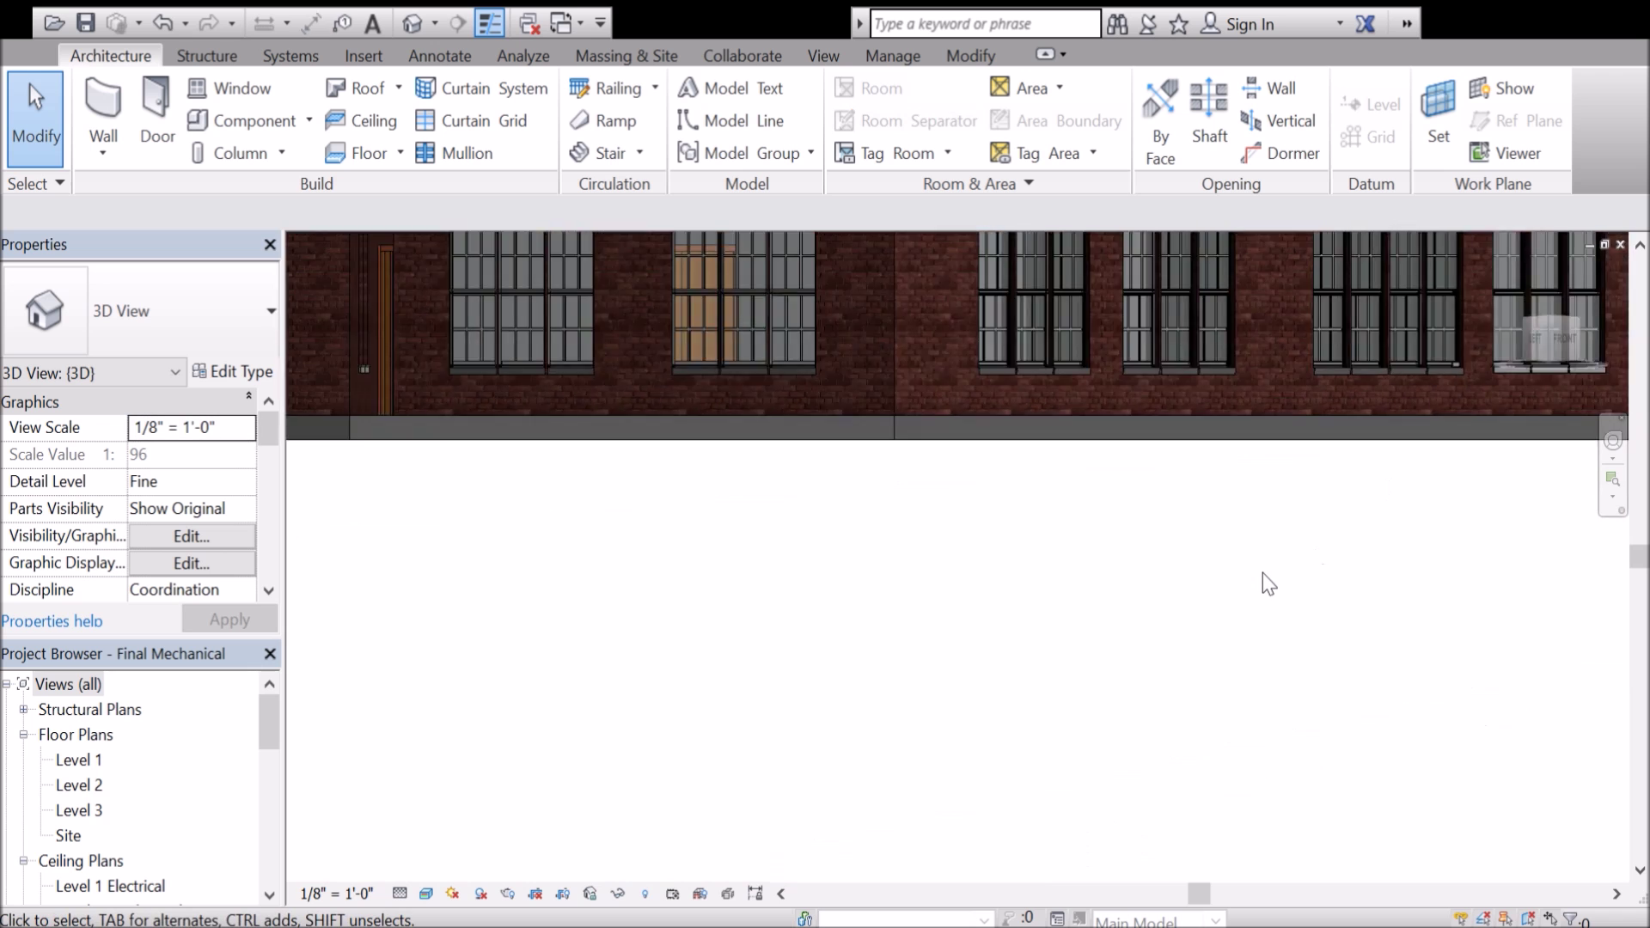
pyautogui.keyDown('shift'); pyautogui.moveTo(1261, 576); pyautogui.dragTo(1195, 272, button='middle'); pyautogui.keyUp('shift')
pyautogui.scroll(5, 1190, 270)
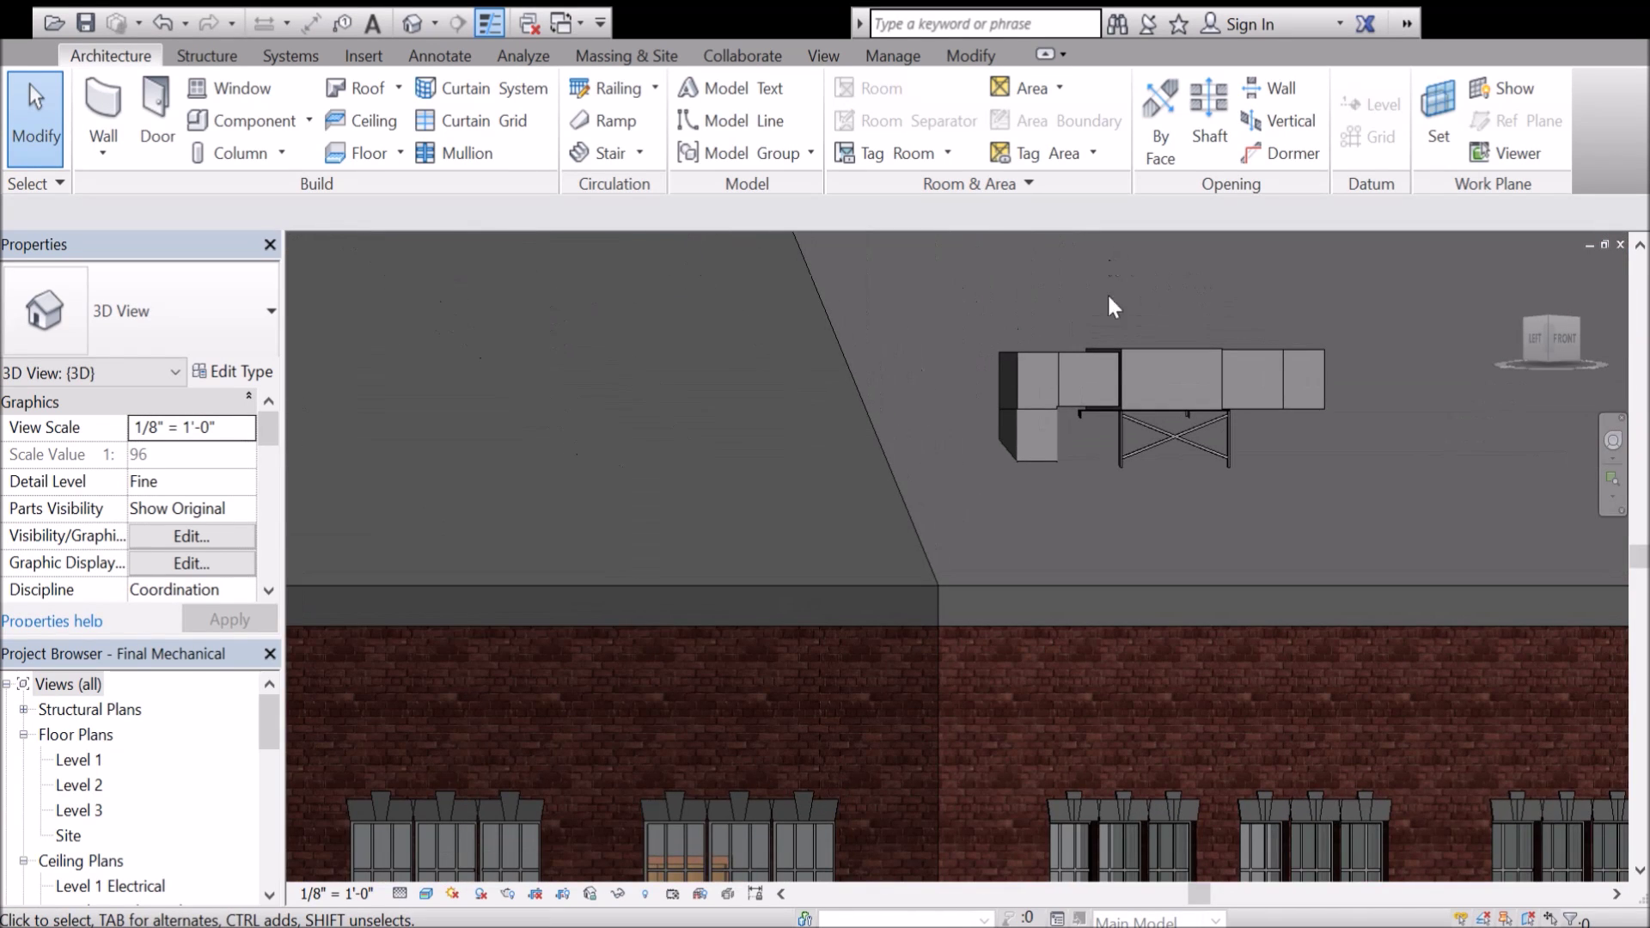
pyautogui.scroll(1, 1121, 437)
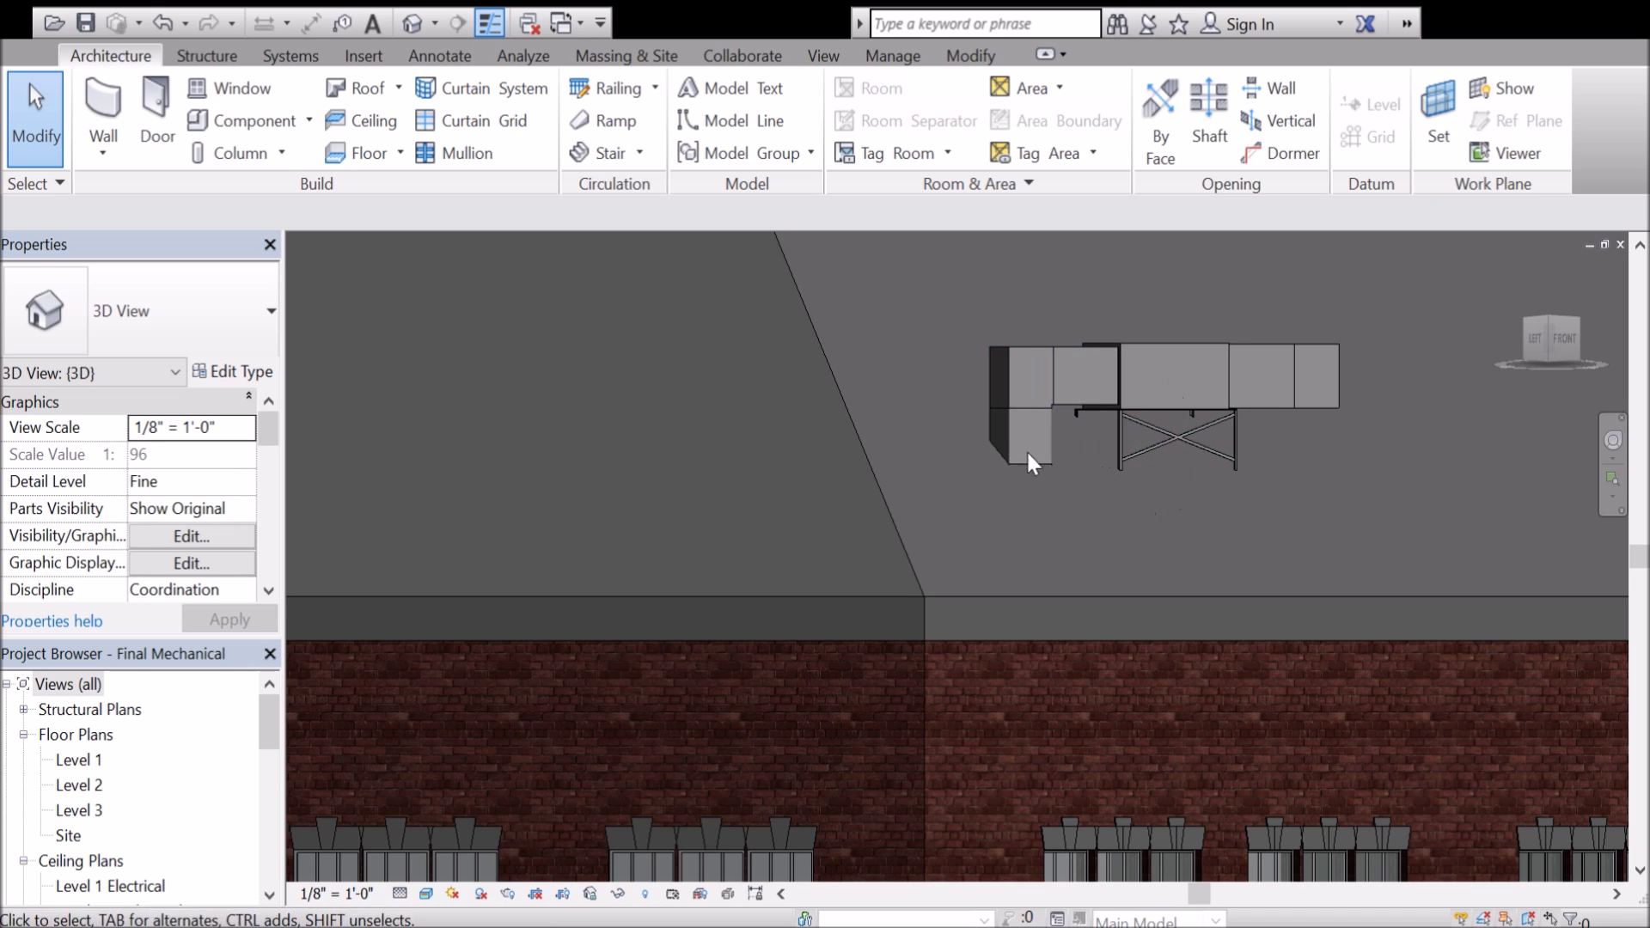
pyautogui.scroll(-3, 1214, 572)
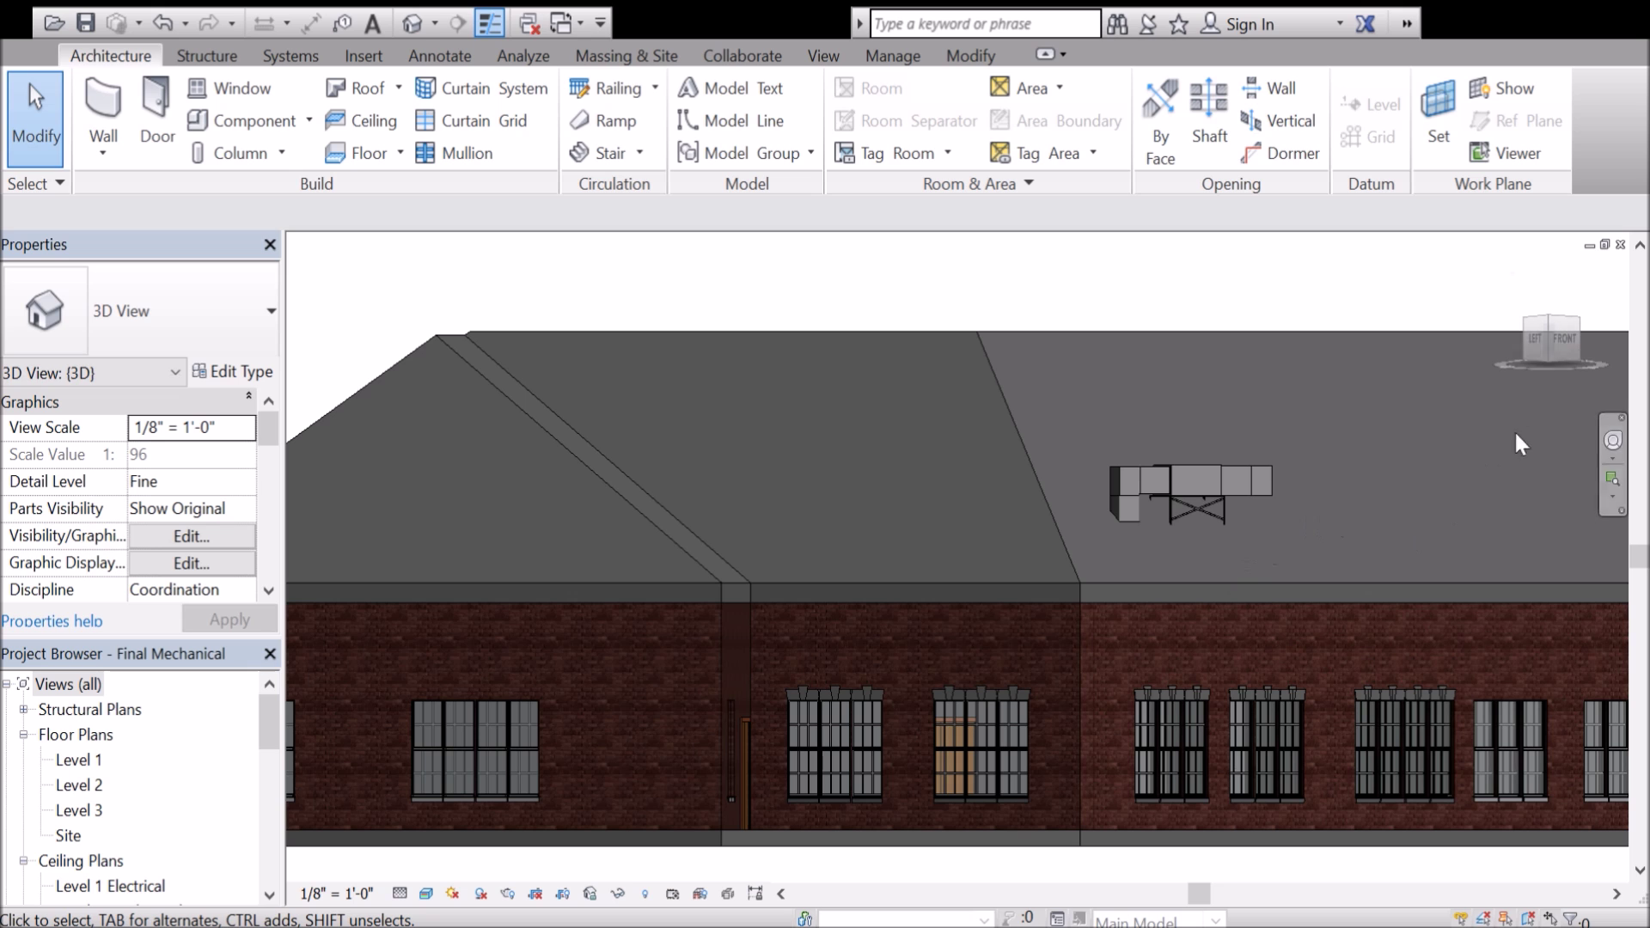
pyautogui.click(1556, 344)
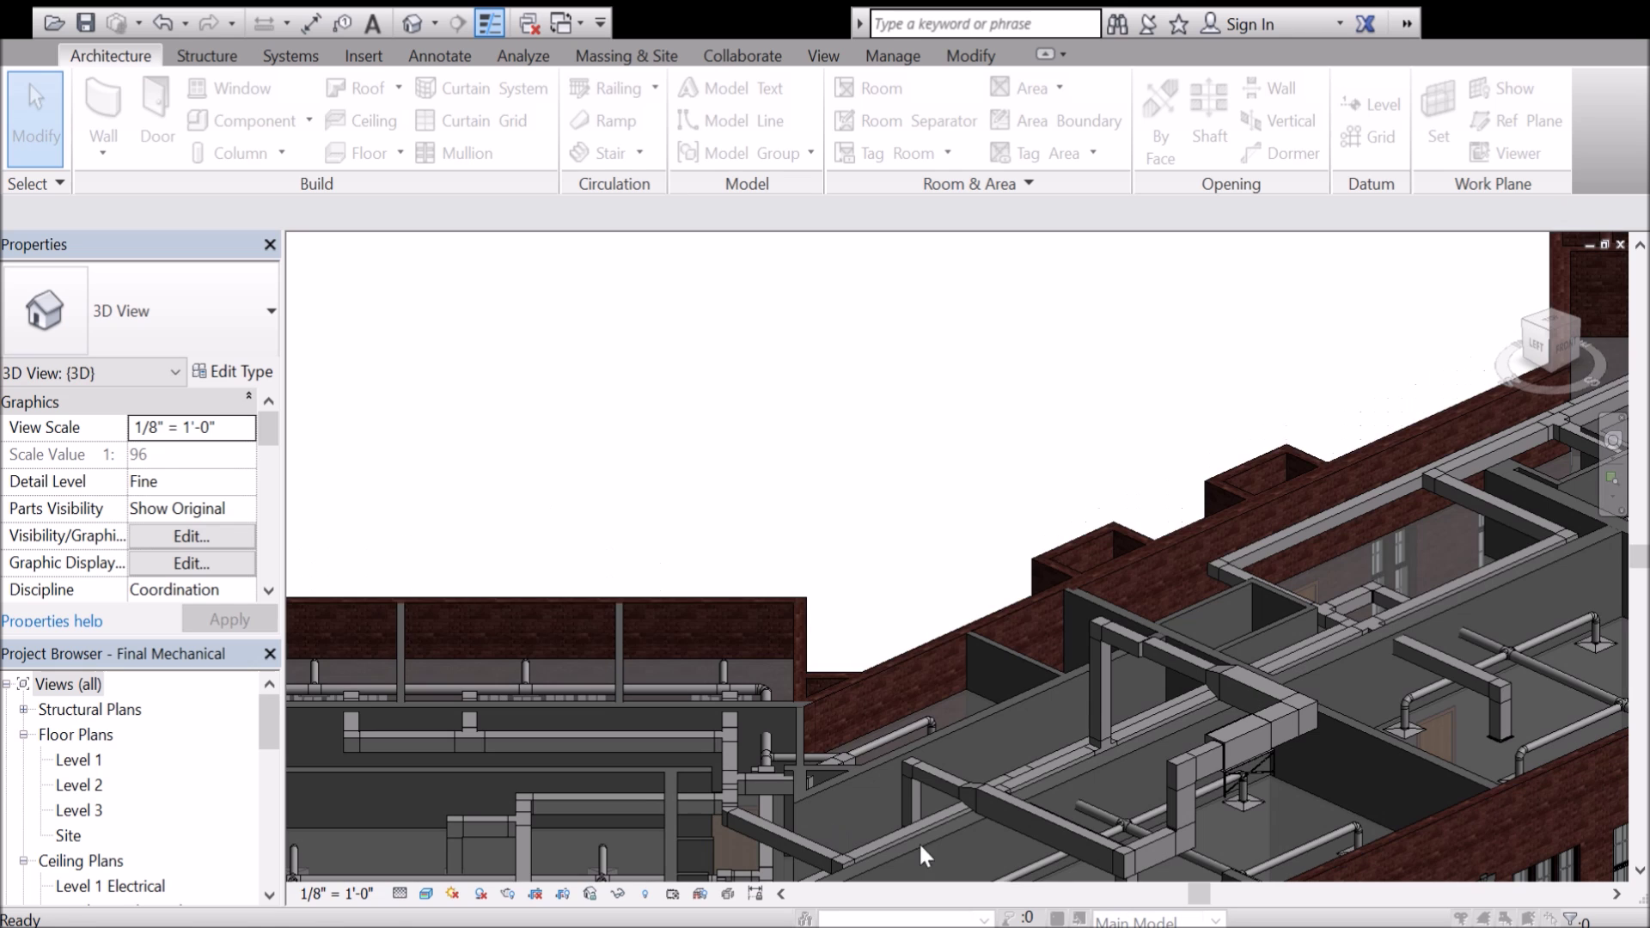
# With the roof hidden, examine from the back how the rooftop air handling unit's ducts tie into the main runs.
pyautogui.scroll(-3, 890, 507)
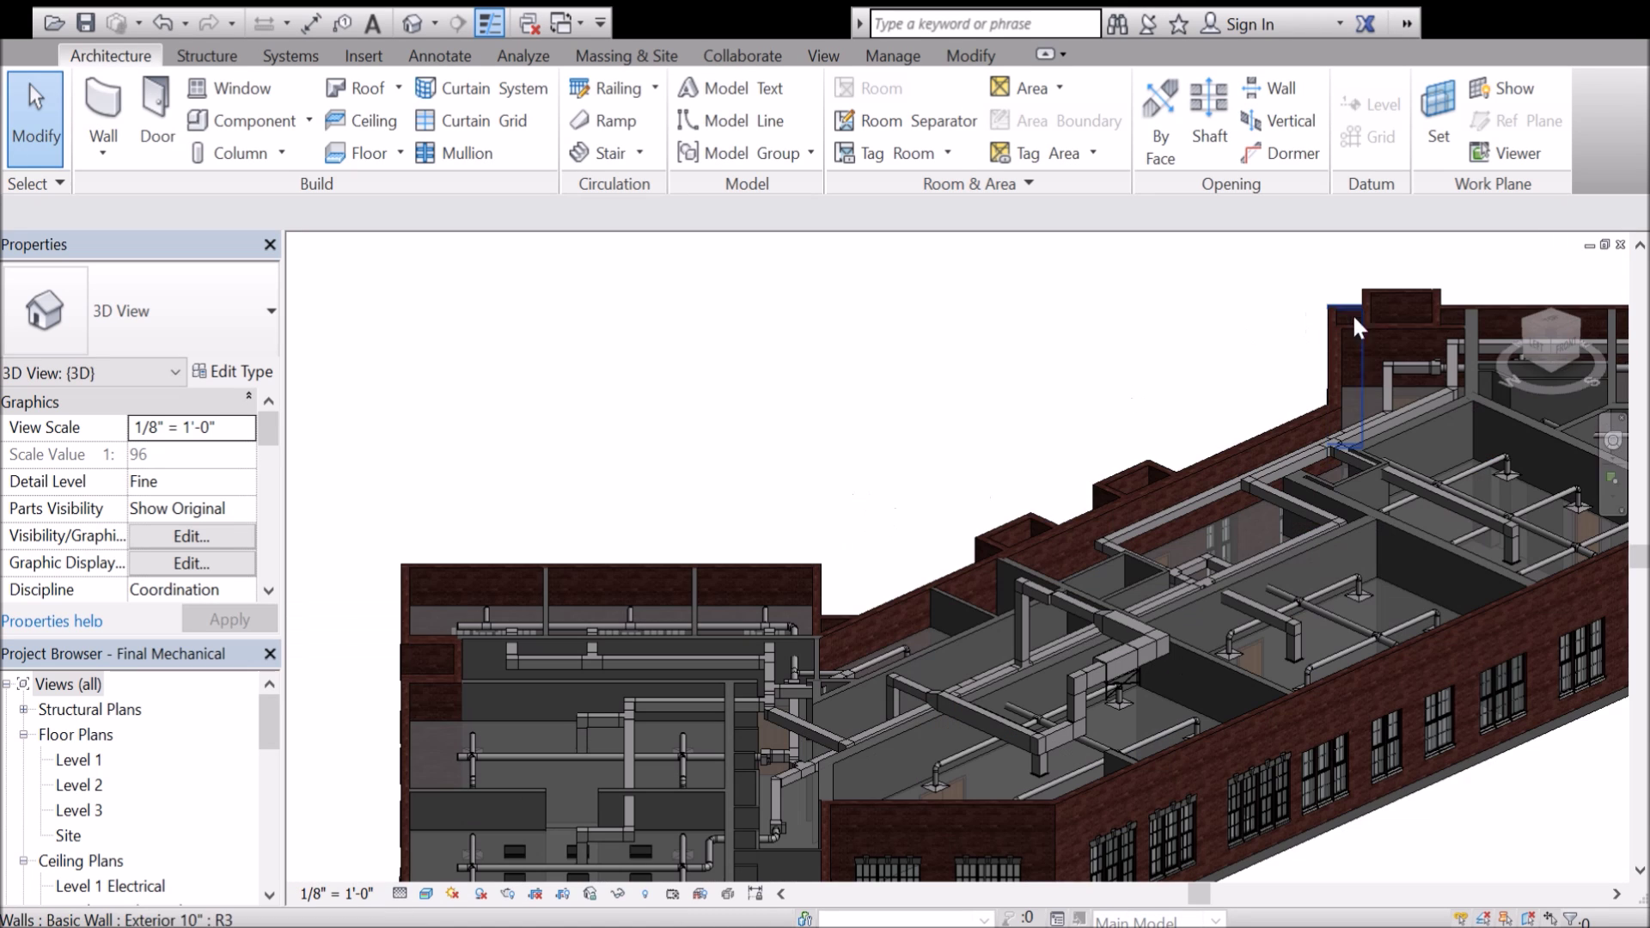
pyautogui.moveTo(1551, 340); pyautogui.dragTo(1056, 554)
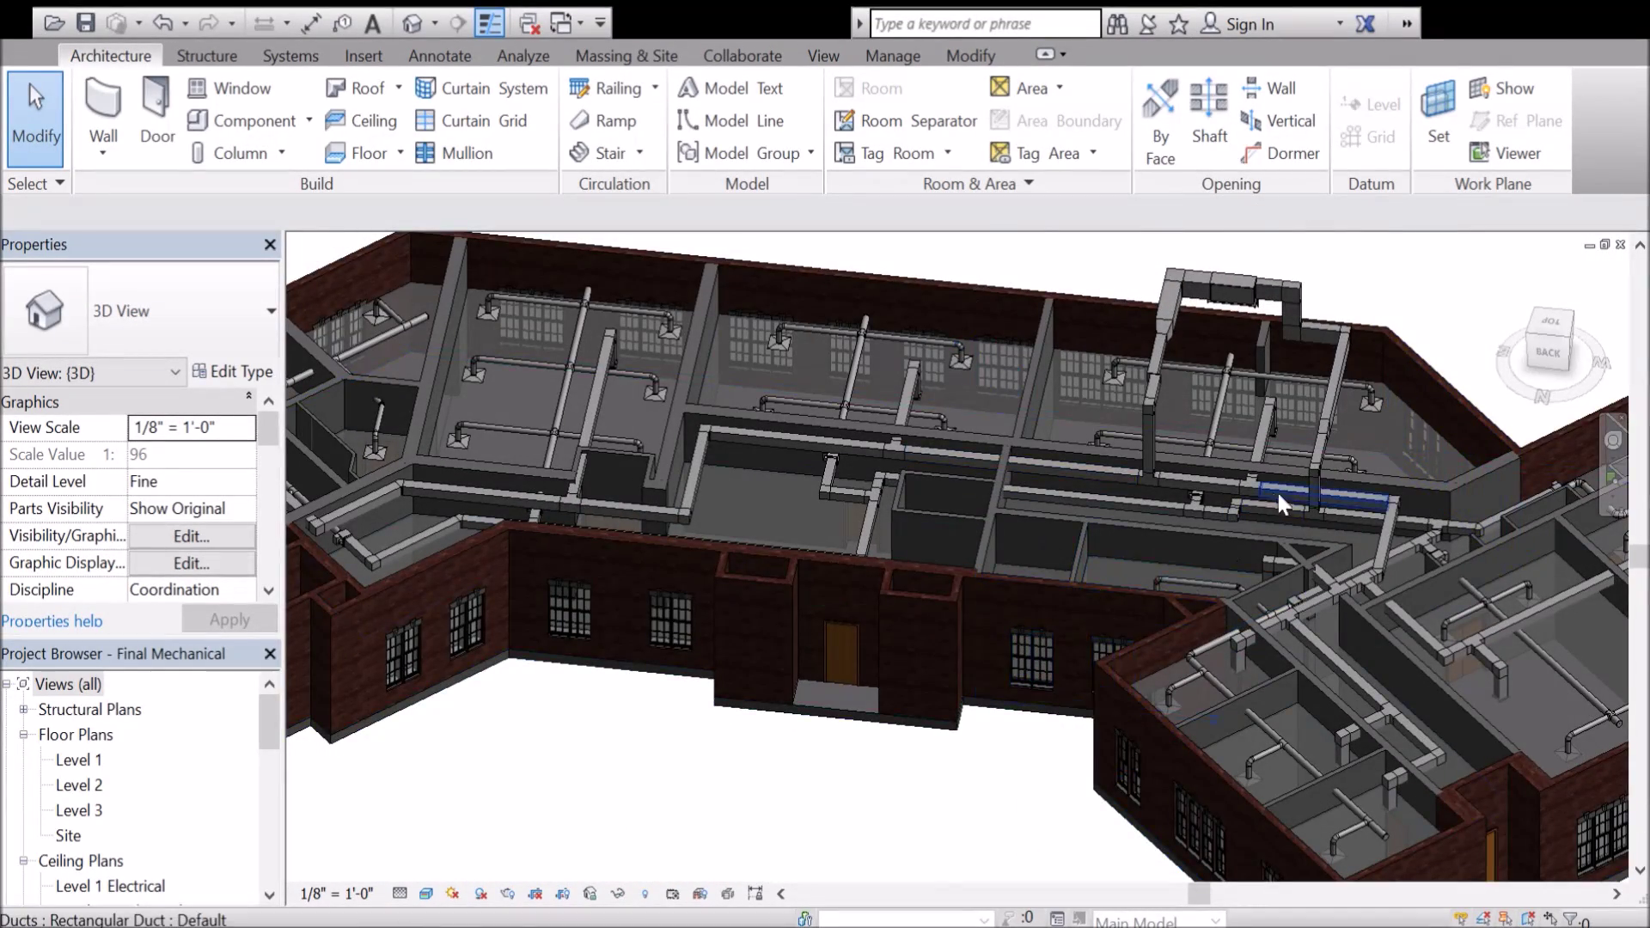
pyautogui.scroll(5, 1327, 482)
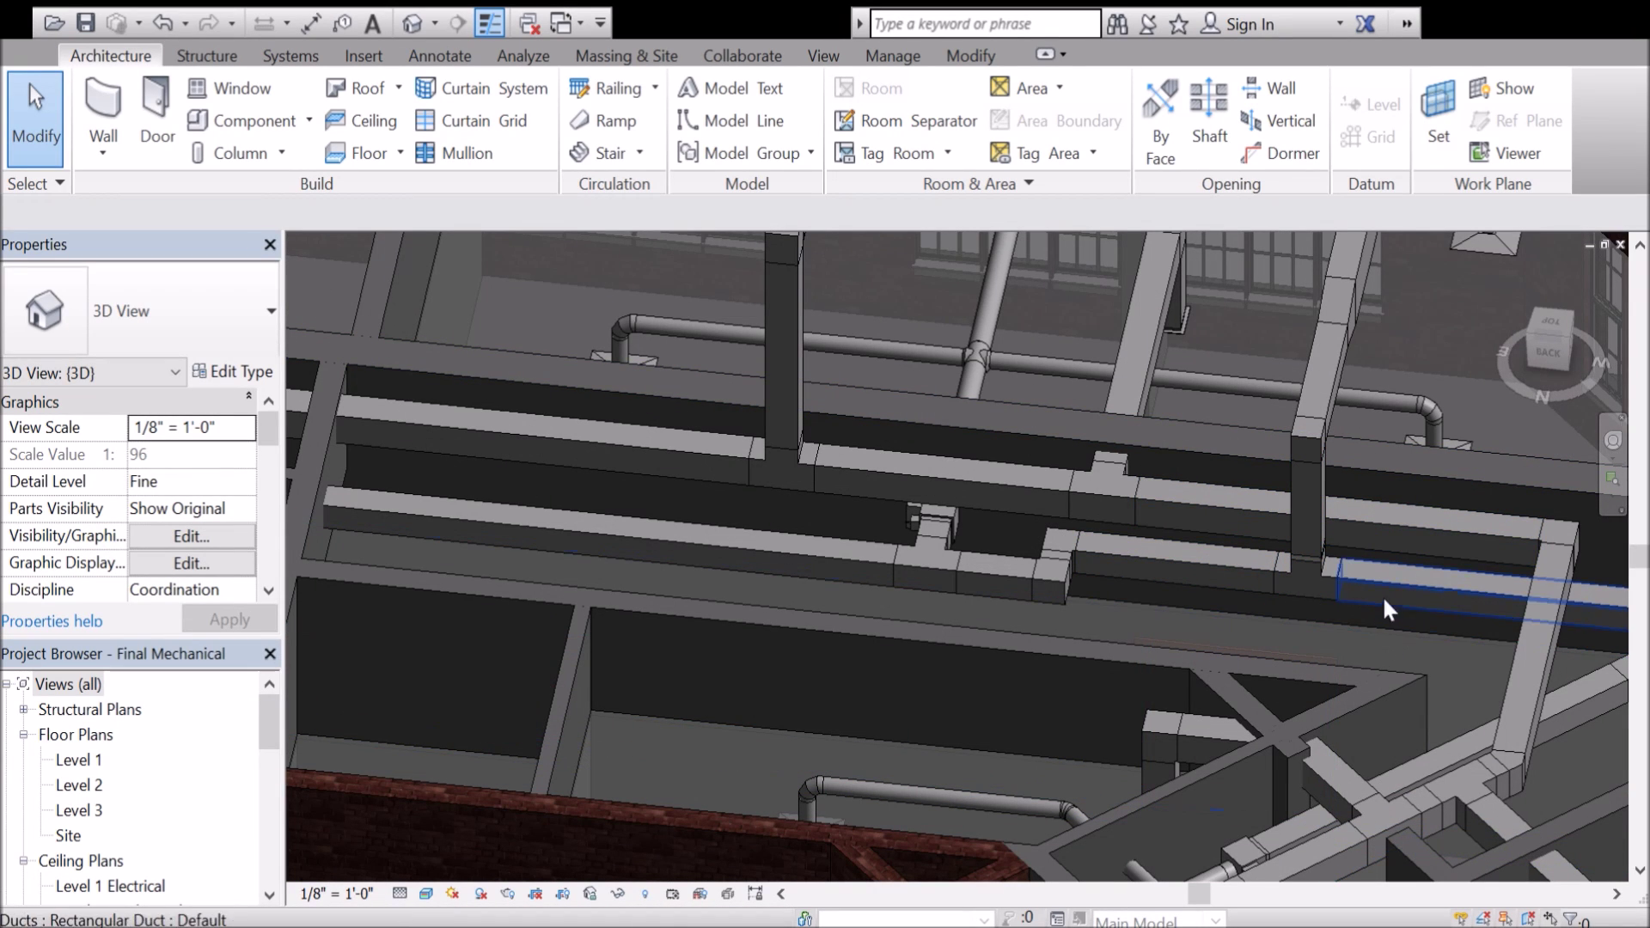
pyautogui.scroll(-5, 1286, 553)
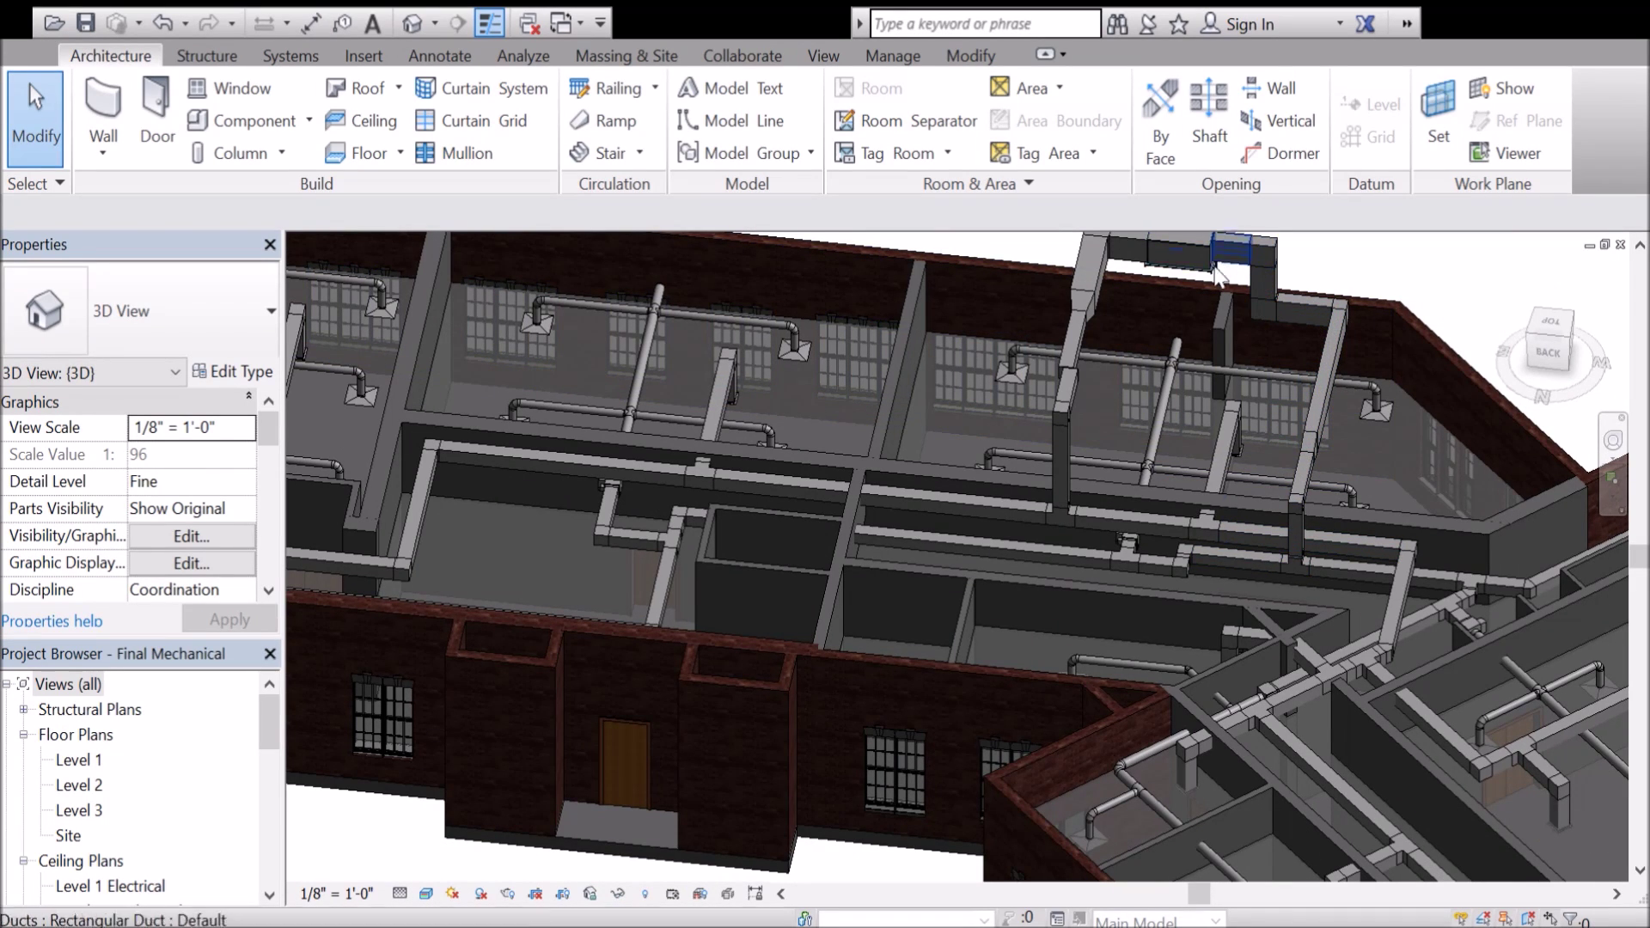
pyautogui.scroll(-1, 1241, 344)
pyautogui.moveTo(1262, 472); pyautogui.dragTo(1275, 542, button='middle')
pyautogui.scroll(3, 1208, 301)
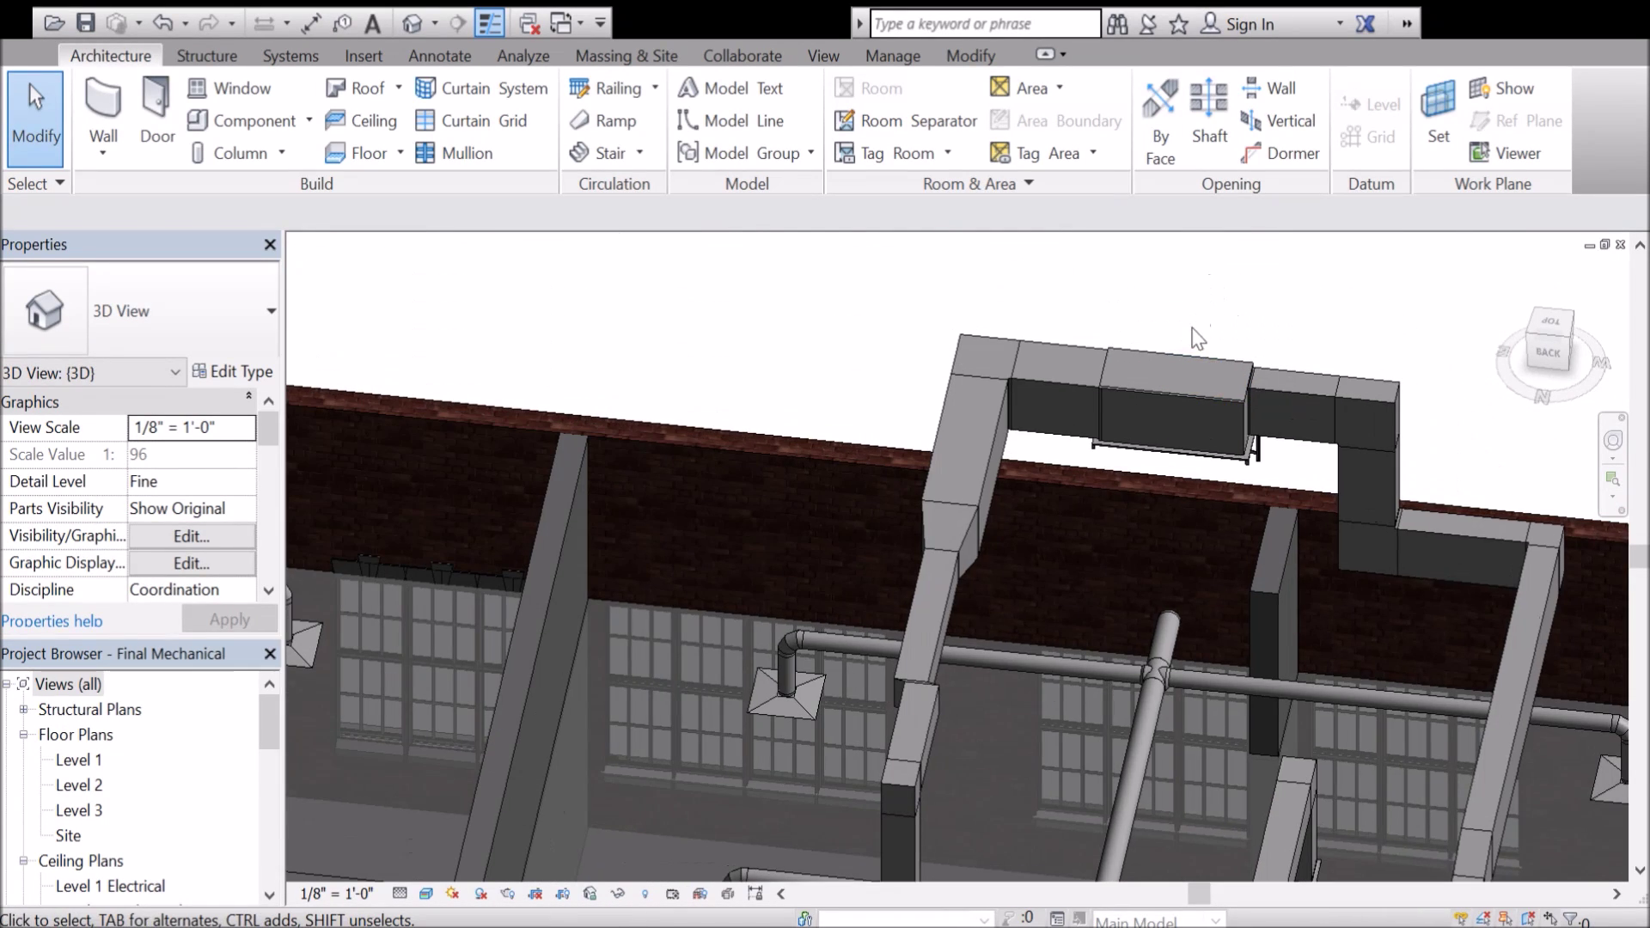
# Select the 30000 Btu horizontal air handling unit and inspect its inlet and outlet duct connectors.
pyautogui.click(1118, 361)
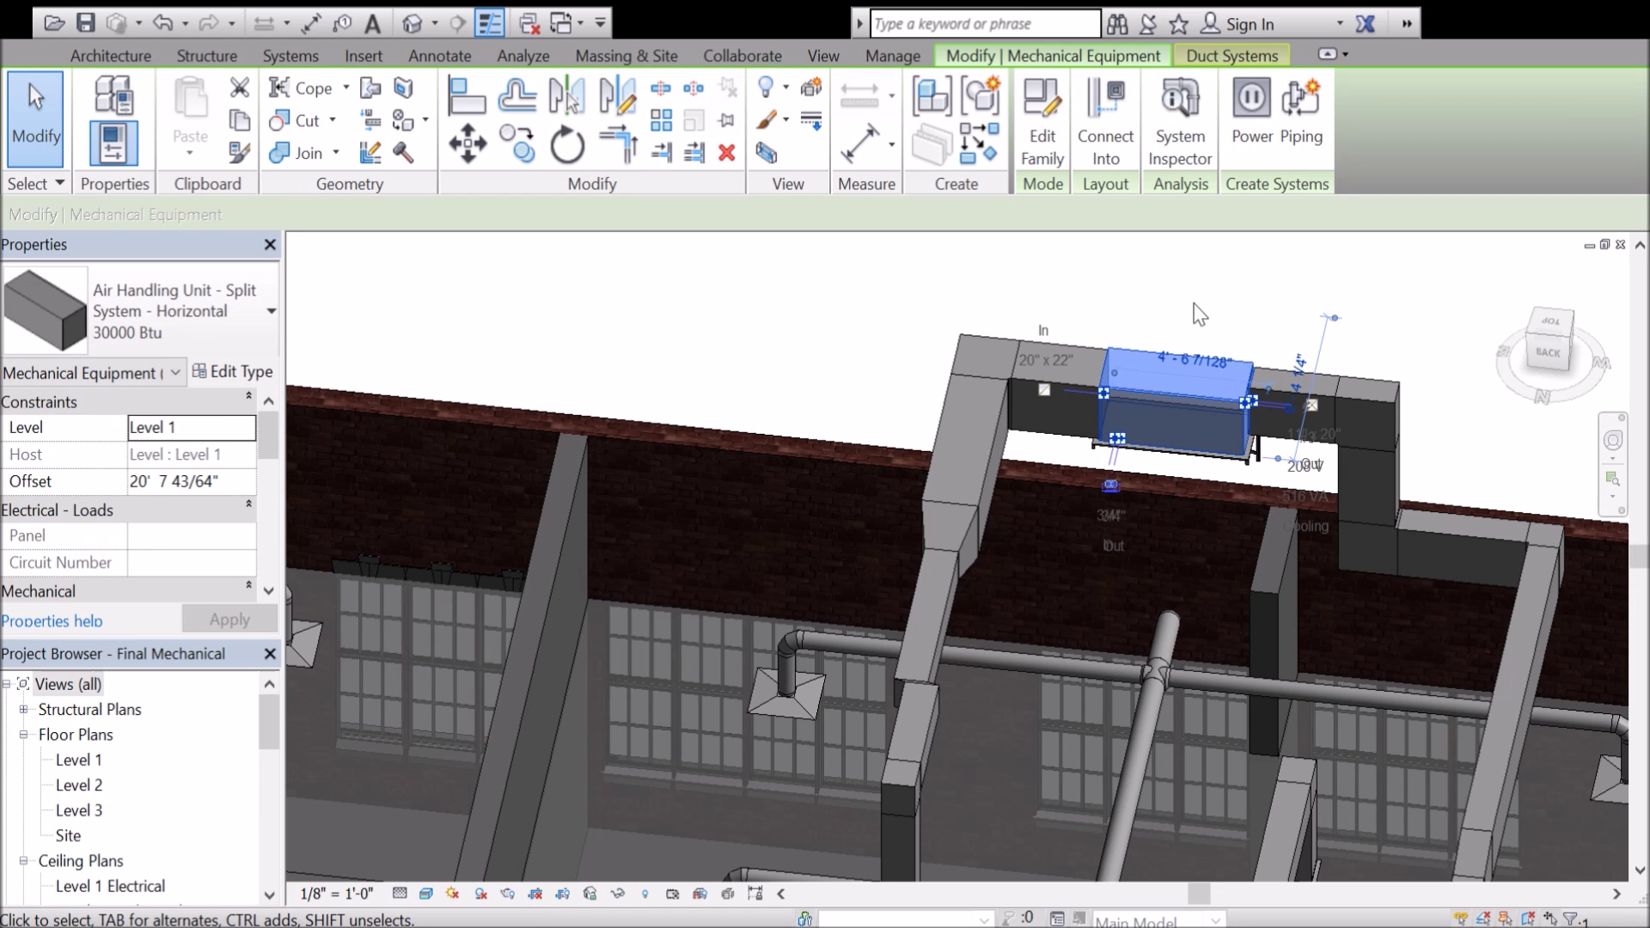
pyautogui.scroll(4, 1324, 472)
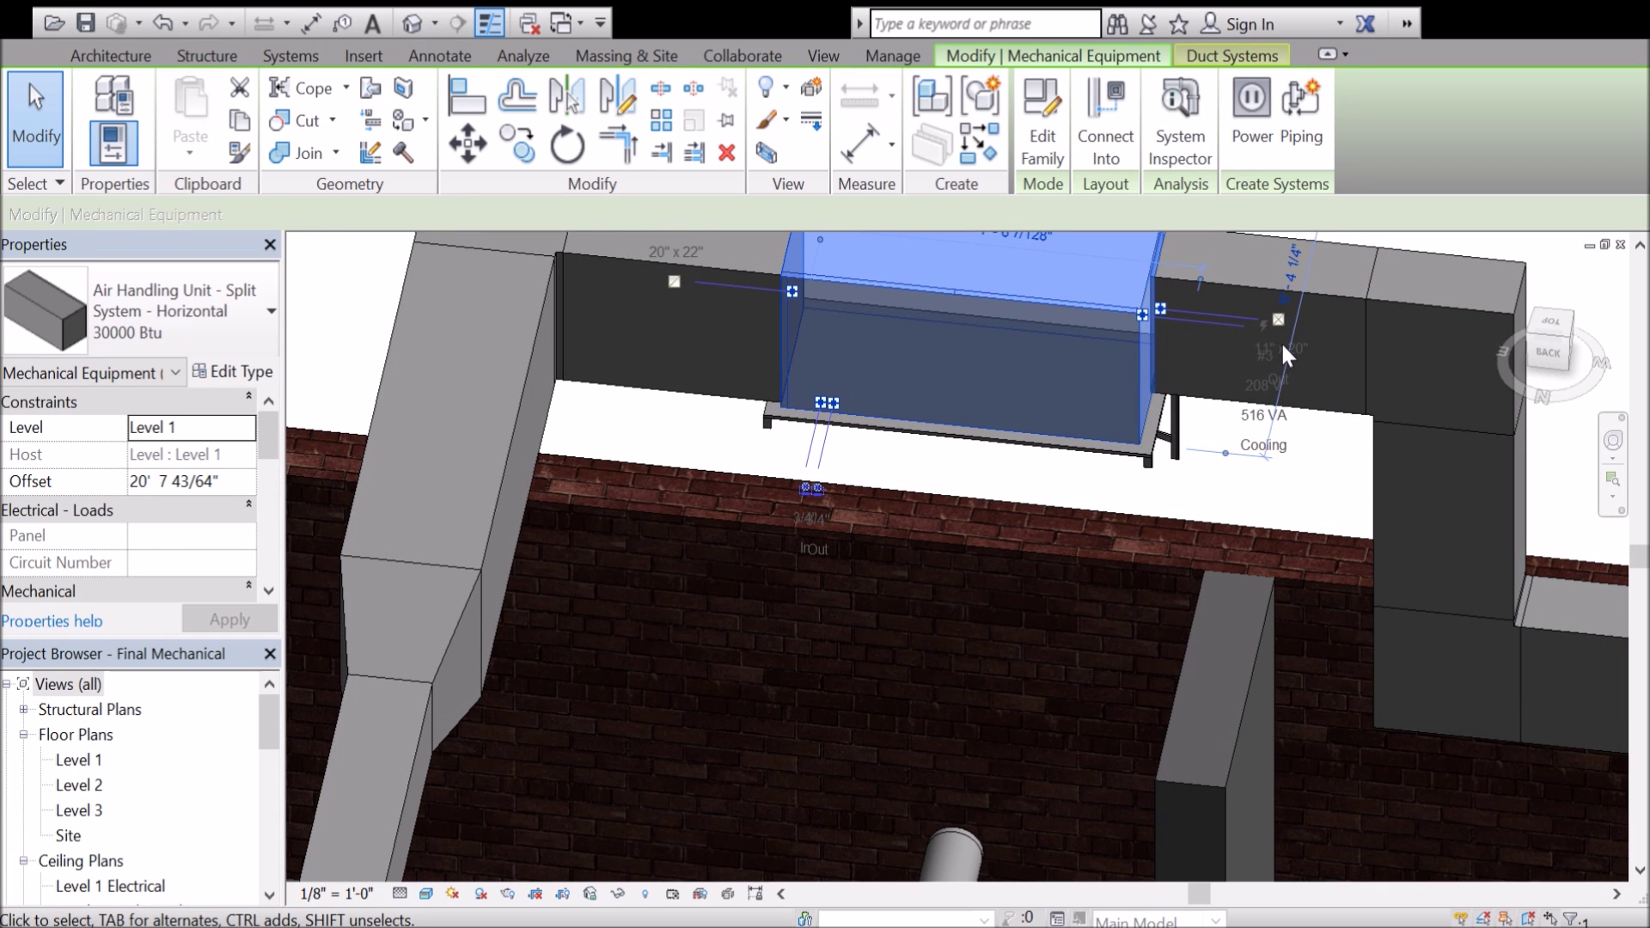
pyautogui.scroll(-2, 1281, 576)
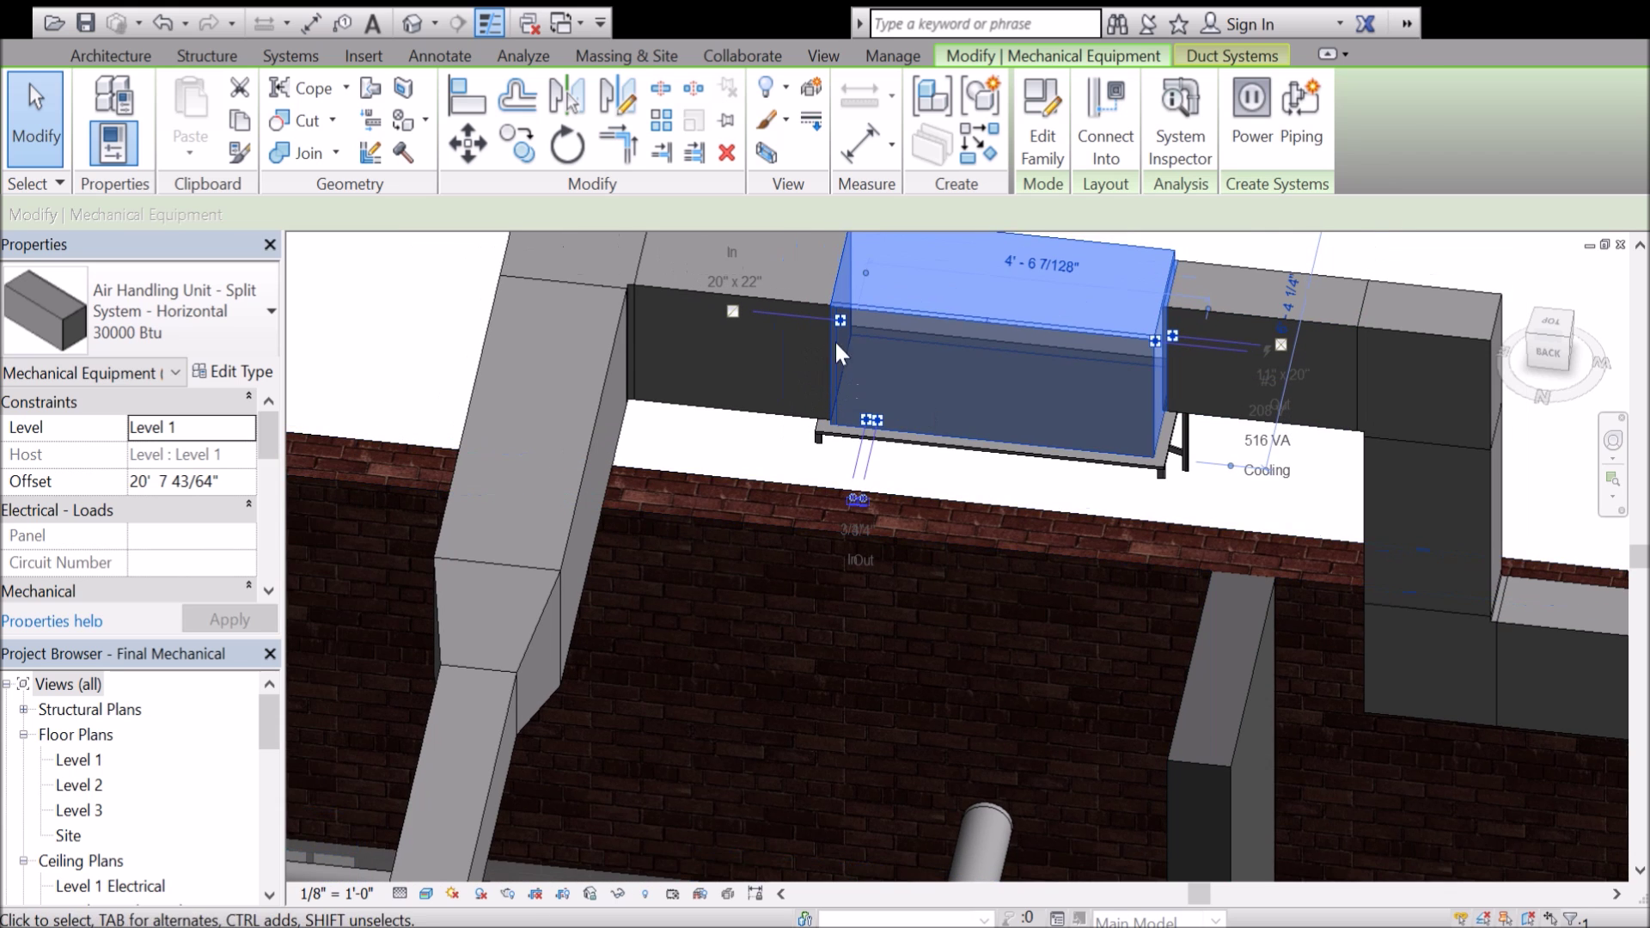
pyautogui.click(1449, 254)
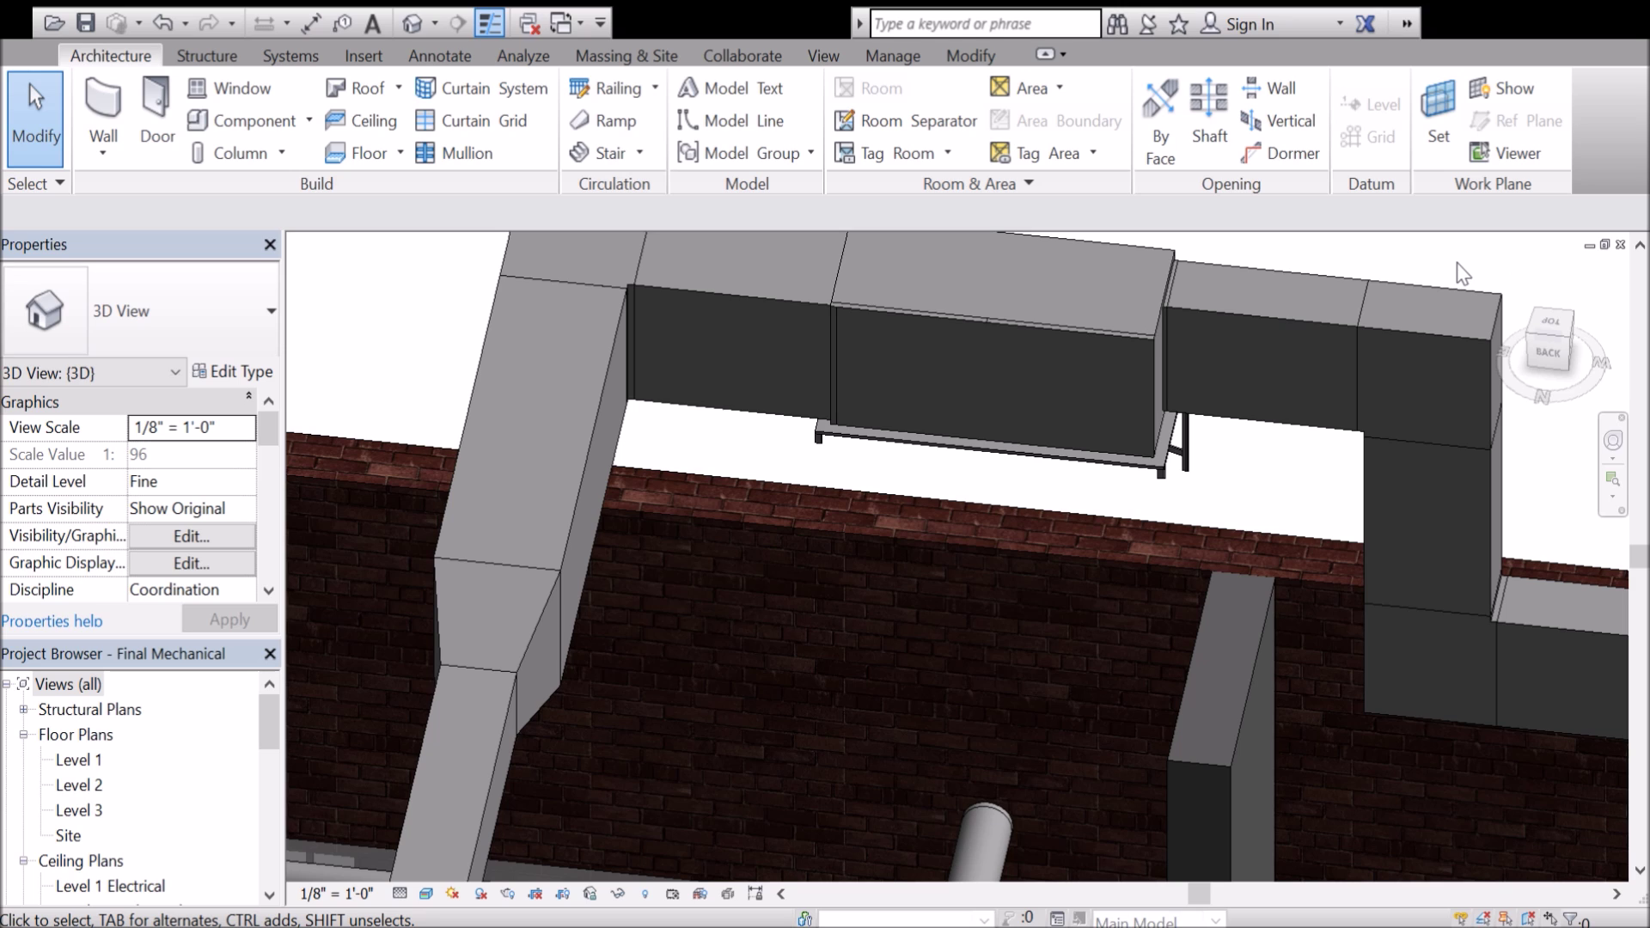
pyautogui.scroll(-5, 1058, 368)
pyautogui.scroll(-2, 791, 437)
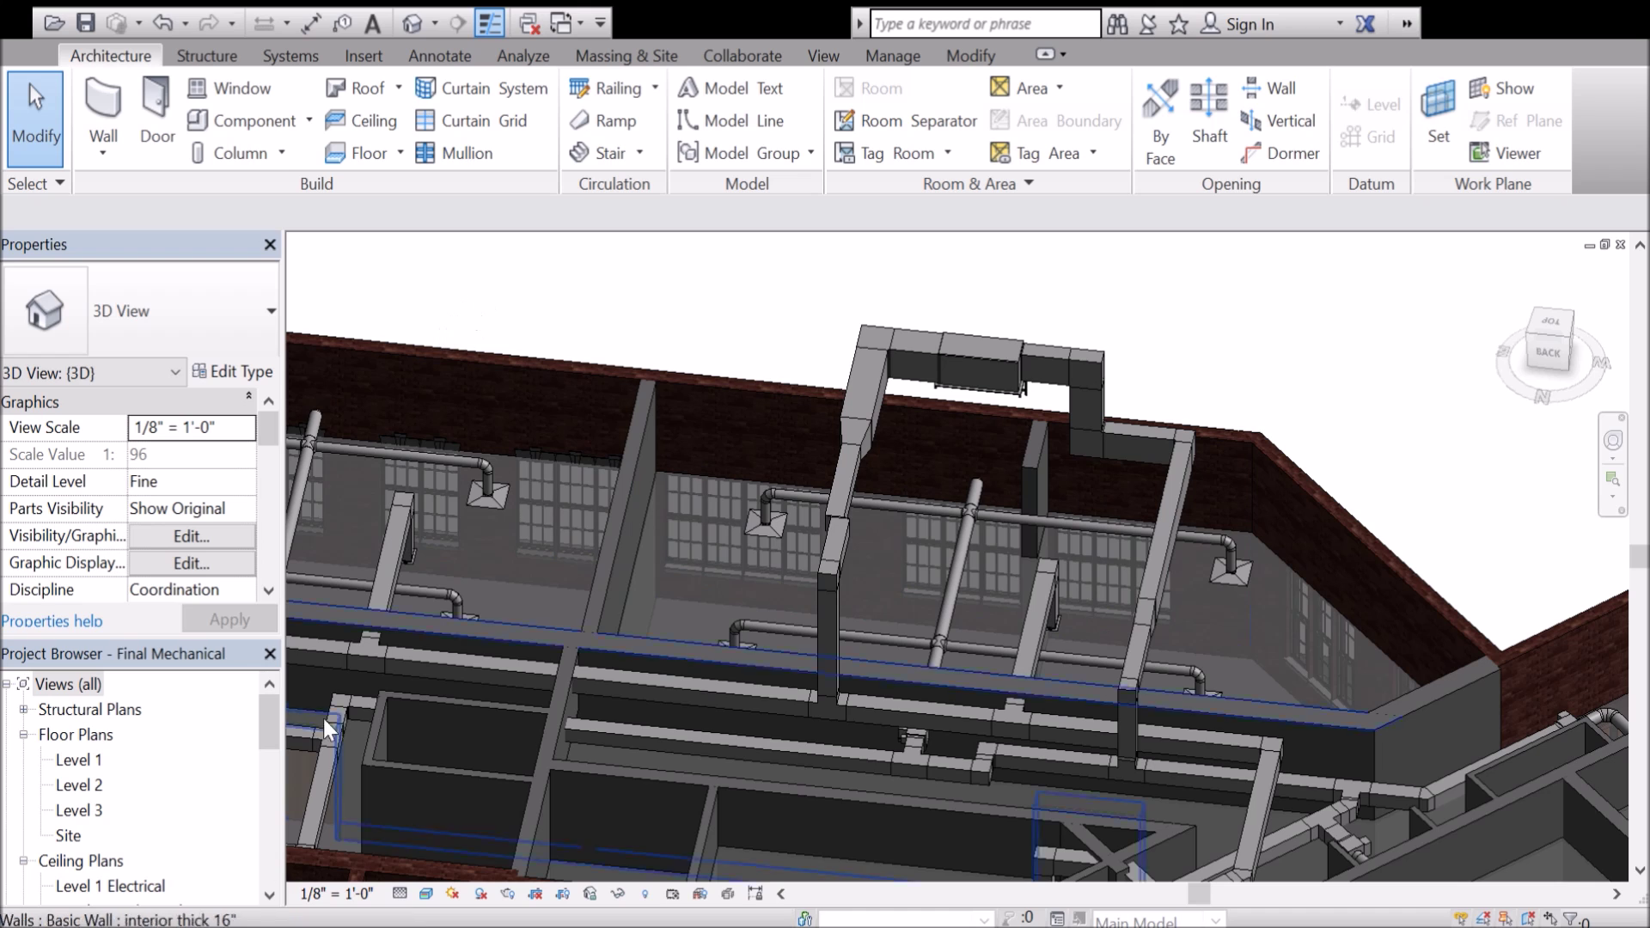
# Open the Level 1 Mechanical ceiling plan and inspect the parallel main ducts running along the corridor.
pyautogui.click(79, 784)
pyautogui.scroll(-1, 116, 827)
pyautogui.doubleClick(157, 892)
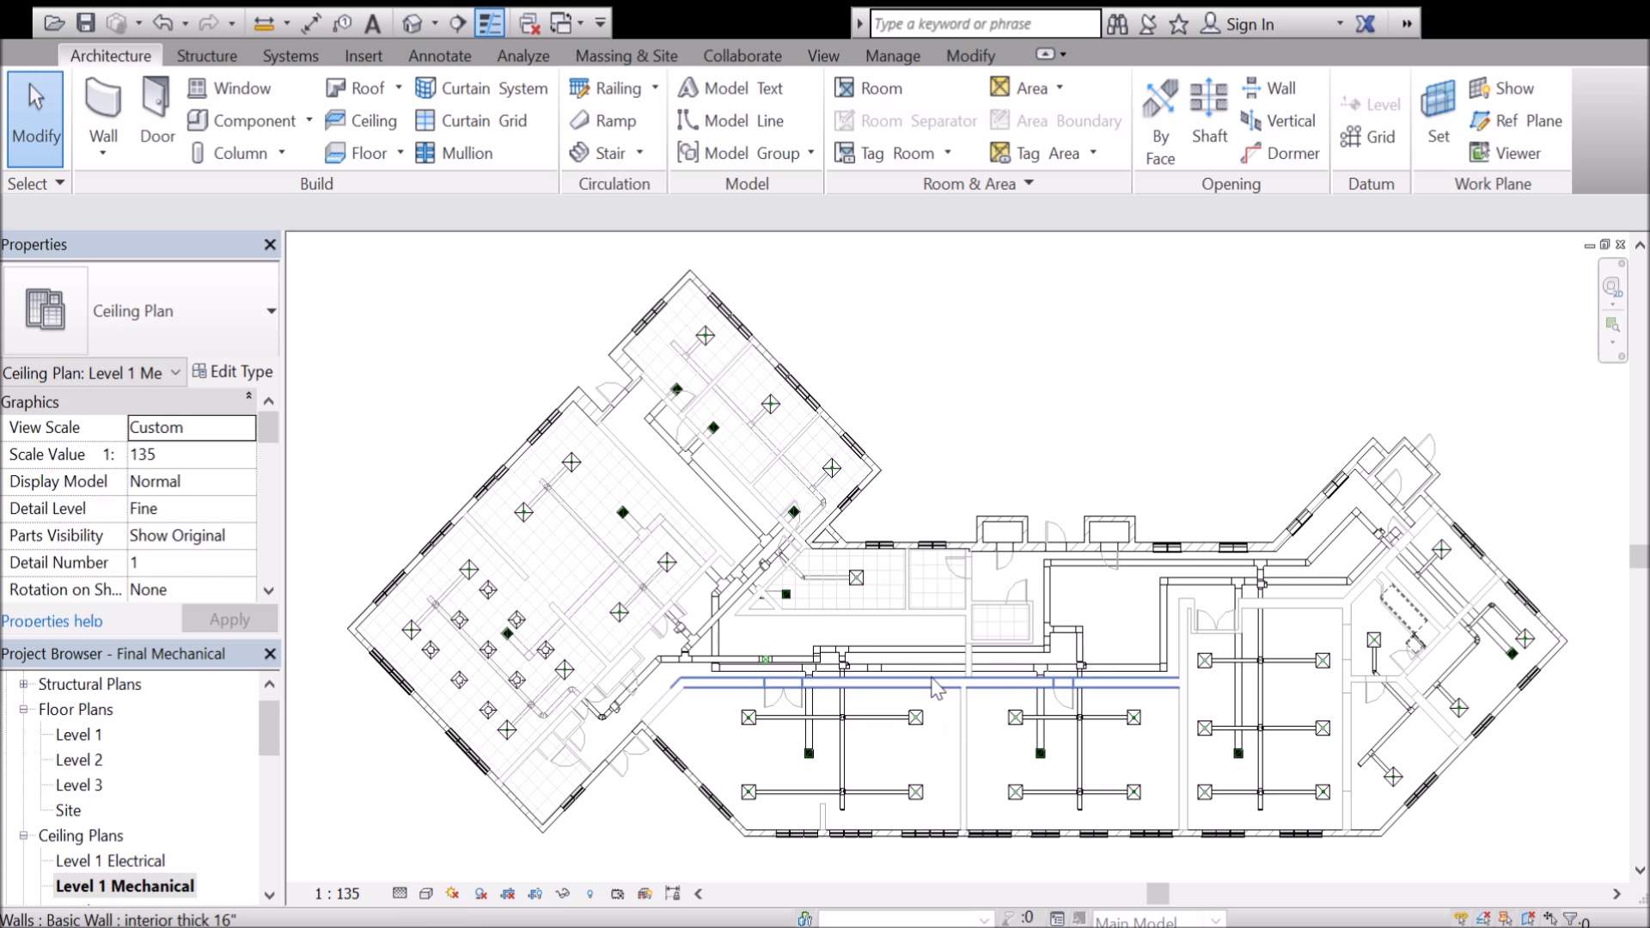
pyautogui.scroll(4, 913, 682)
pyautogui.scroll(-1, 912, 681)
pyautogui.scroll(-3, 913, 681)
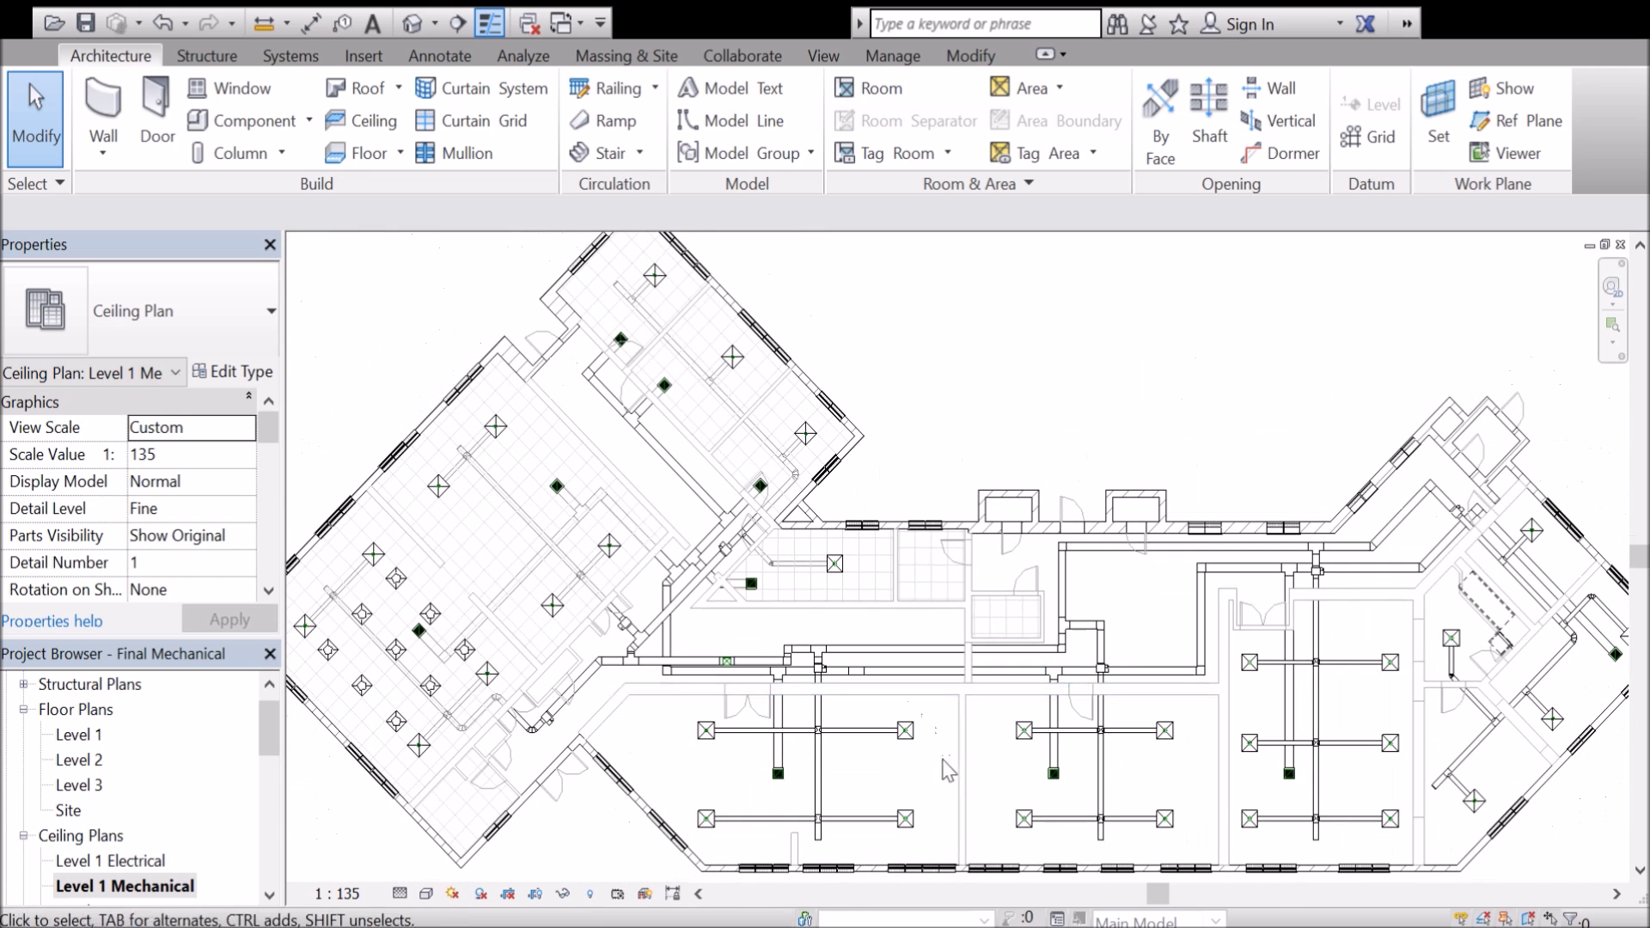
pyautogui.scroll(4, 933, 677)
pyautogui.scroll(2, 932, 677)
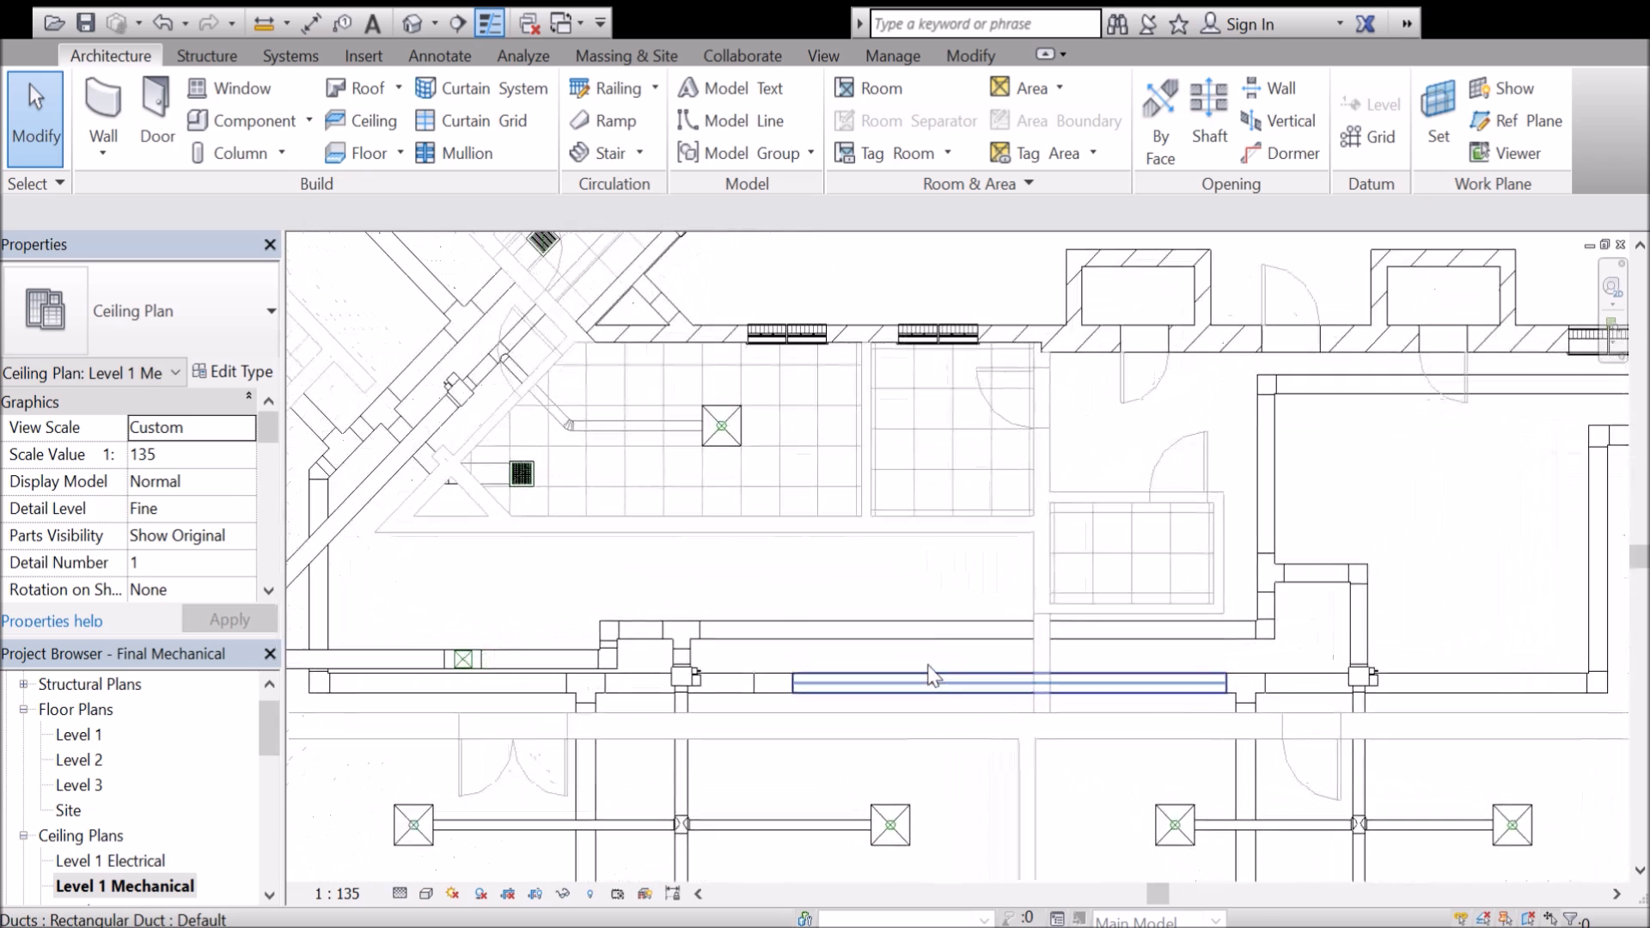
pyautogui.click(946, 642)
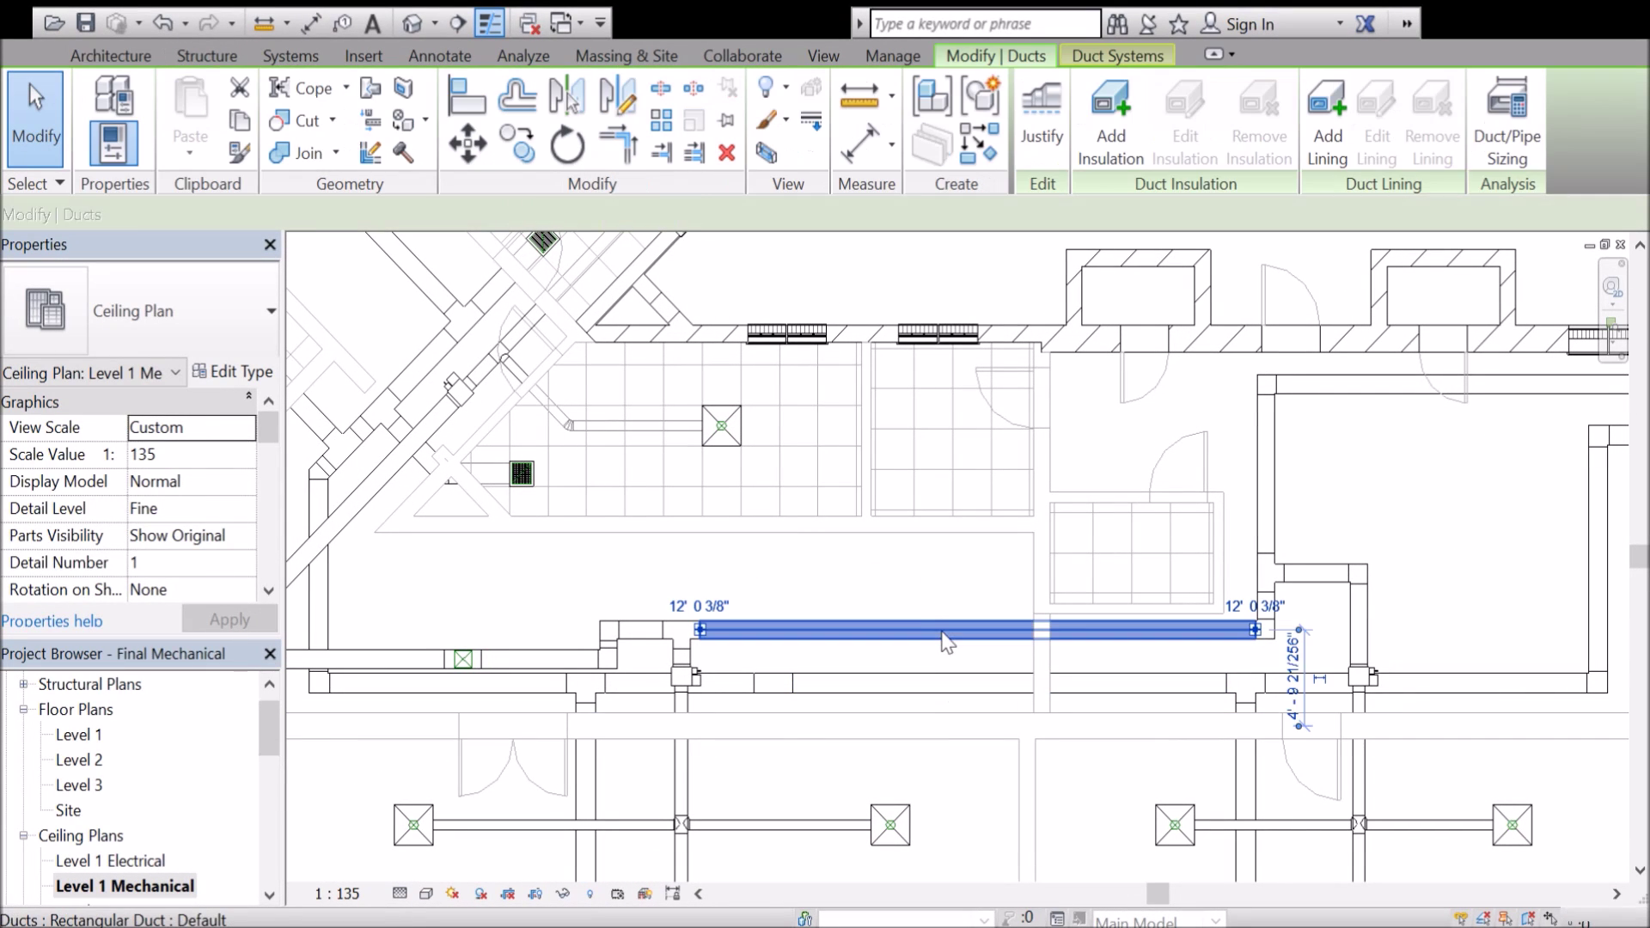
pyautogui.click(960, 582)
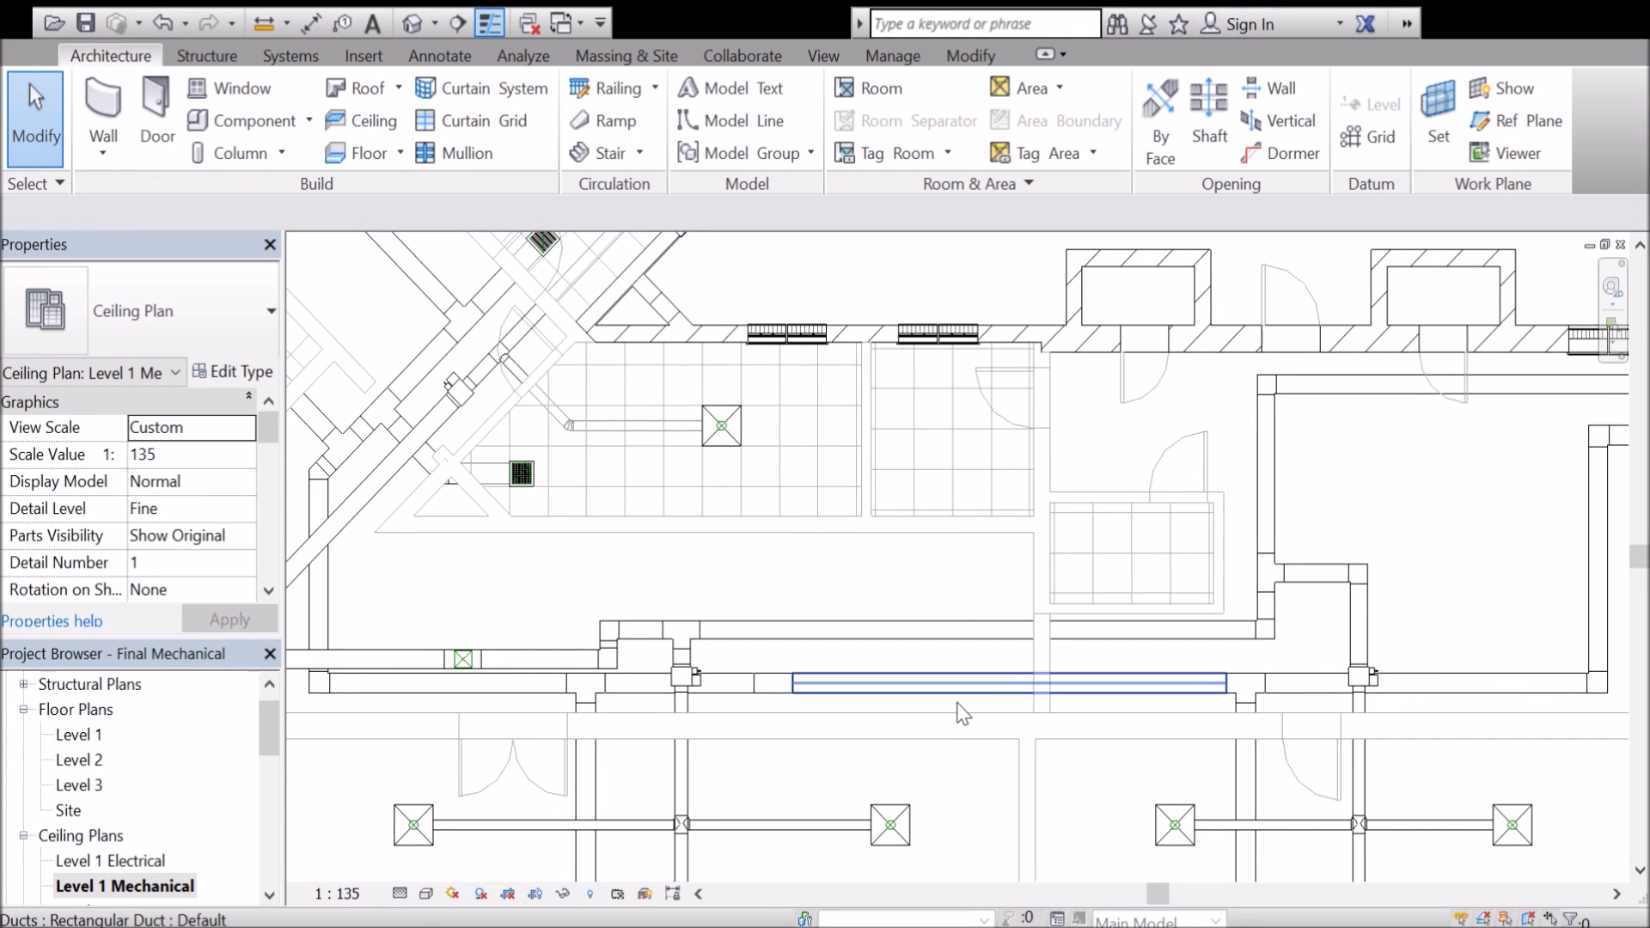
pyautogui.scroll(1, 967, 714)
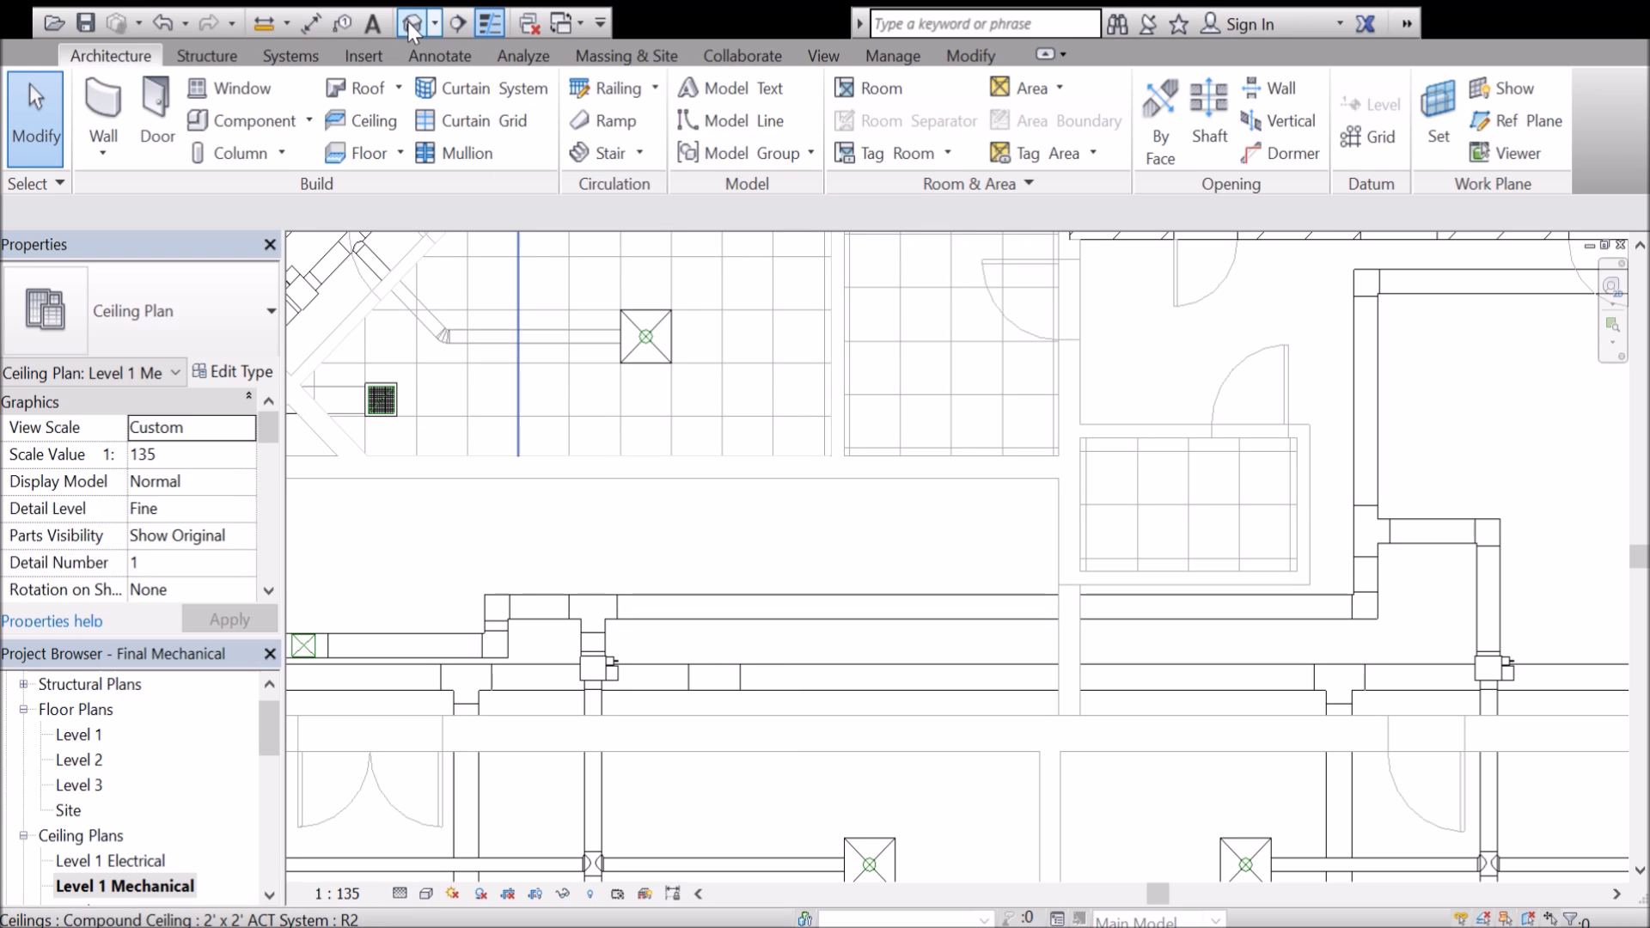
# Cut a short vertical building section across the upper corridor duct and narrow its view depth.
pyautogui.click(454, 26)
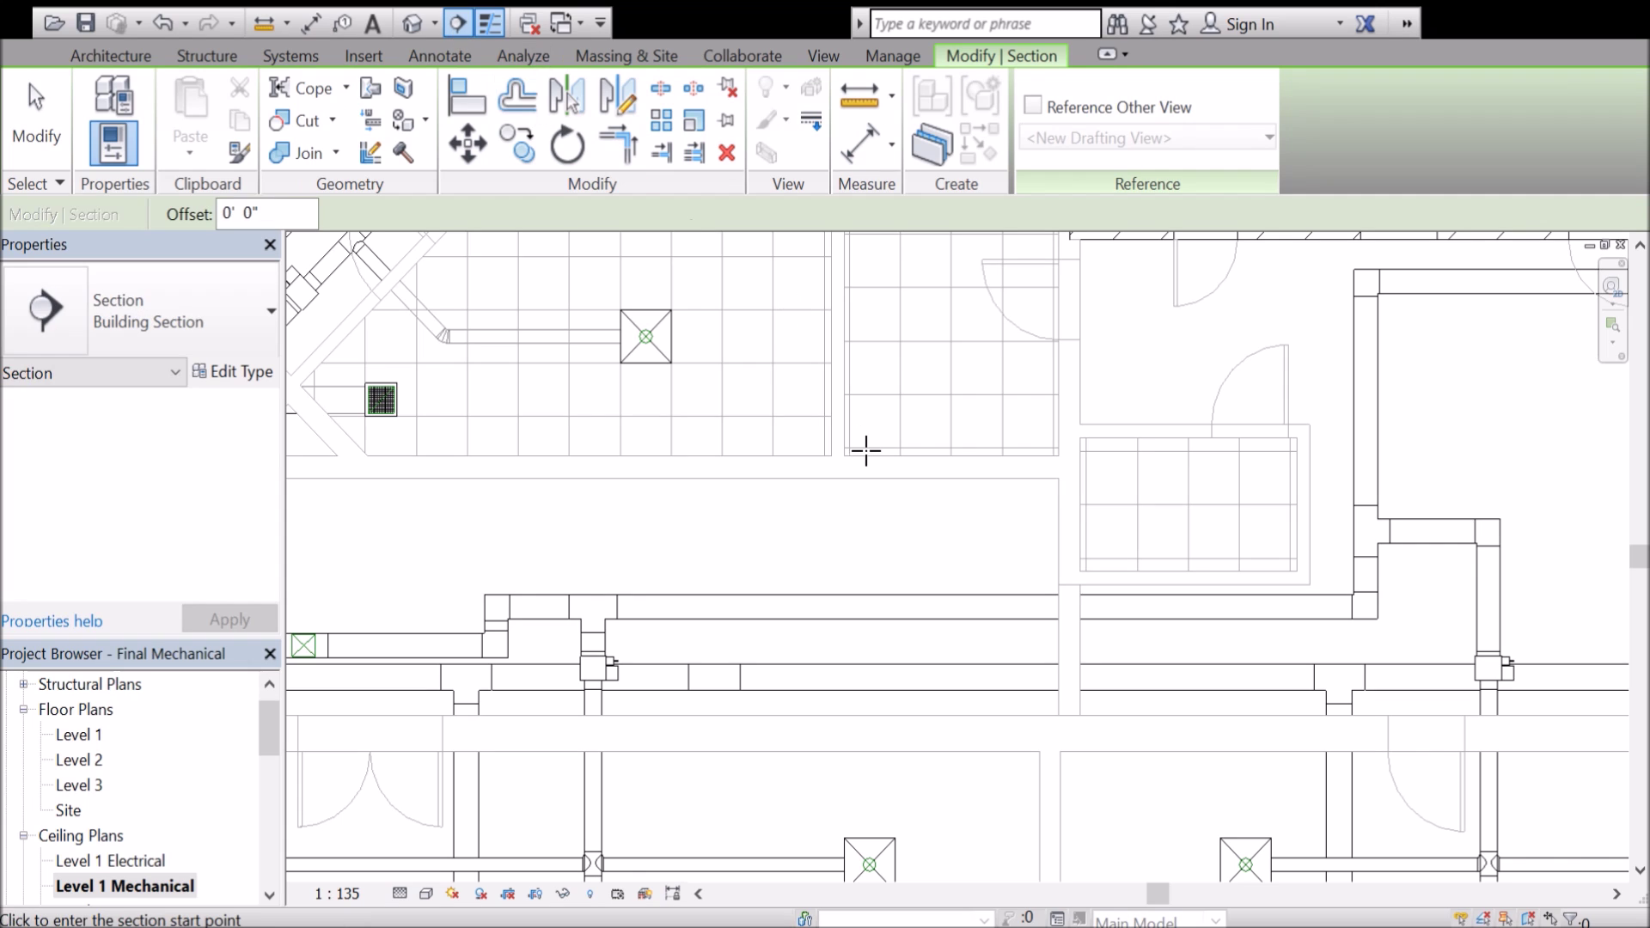
pyautogui.click(870, 557)
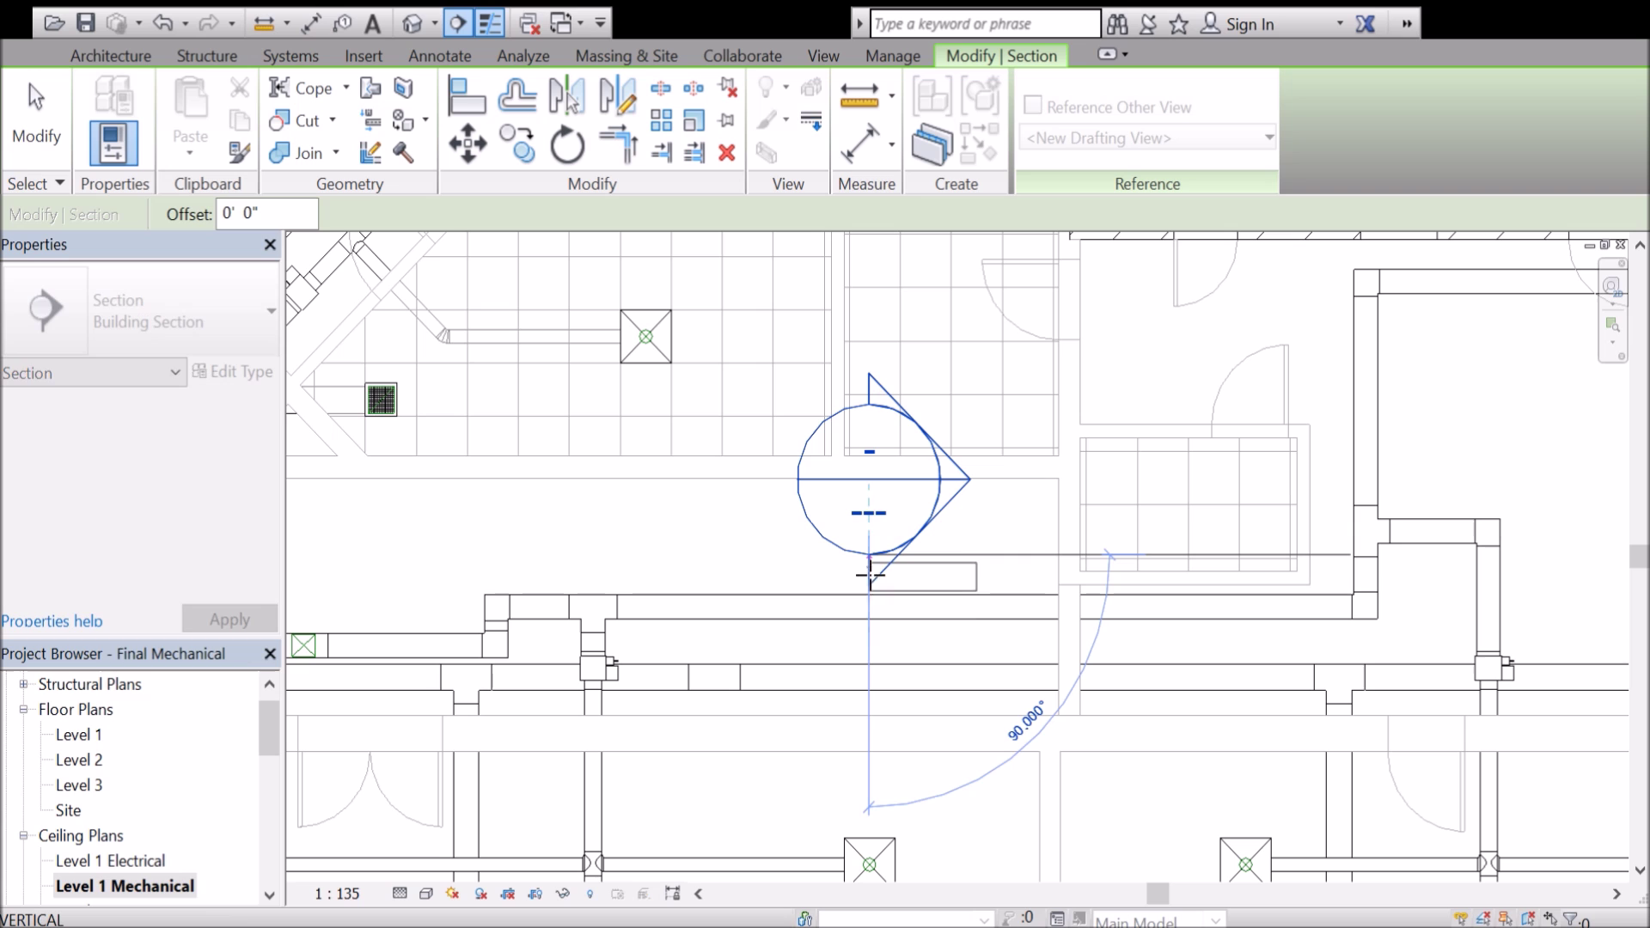
pyautogui.click(870, 643)
pyautogui.moveTo(1014, 600); pyautogui.dragTo(922, 612)
pyautogui.scroll(5, 882, 624)
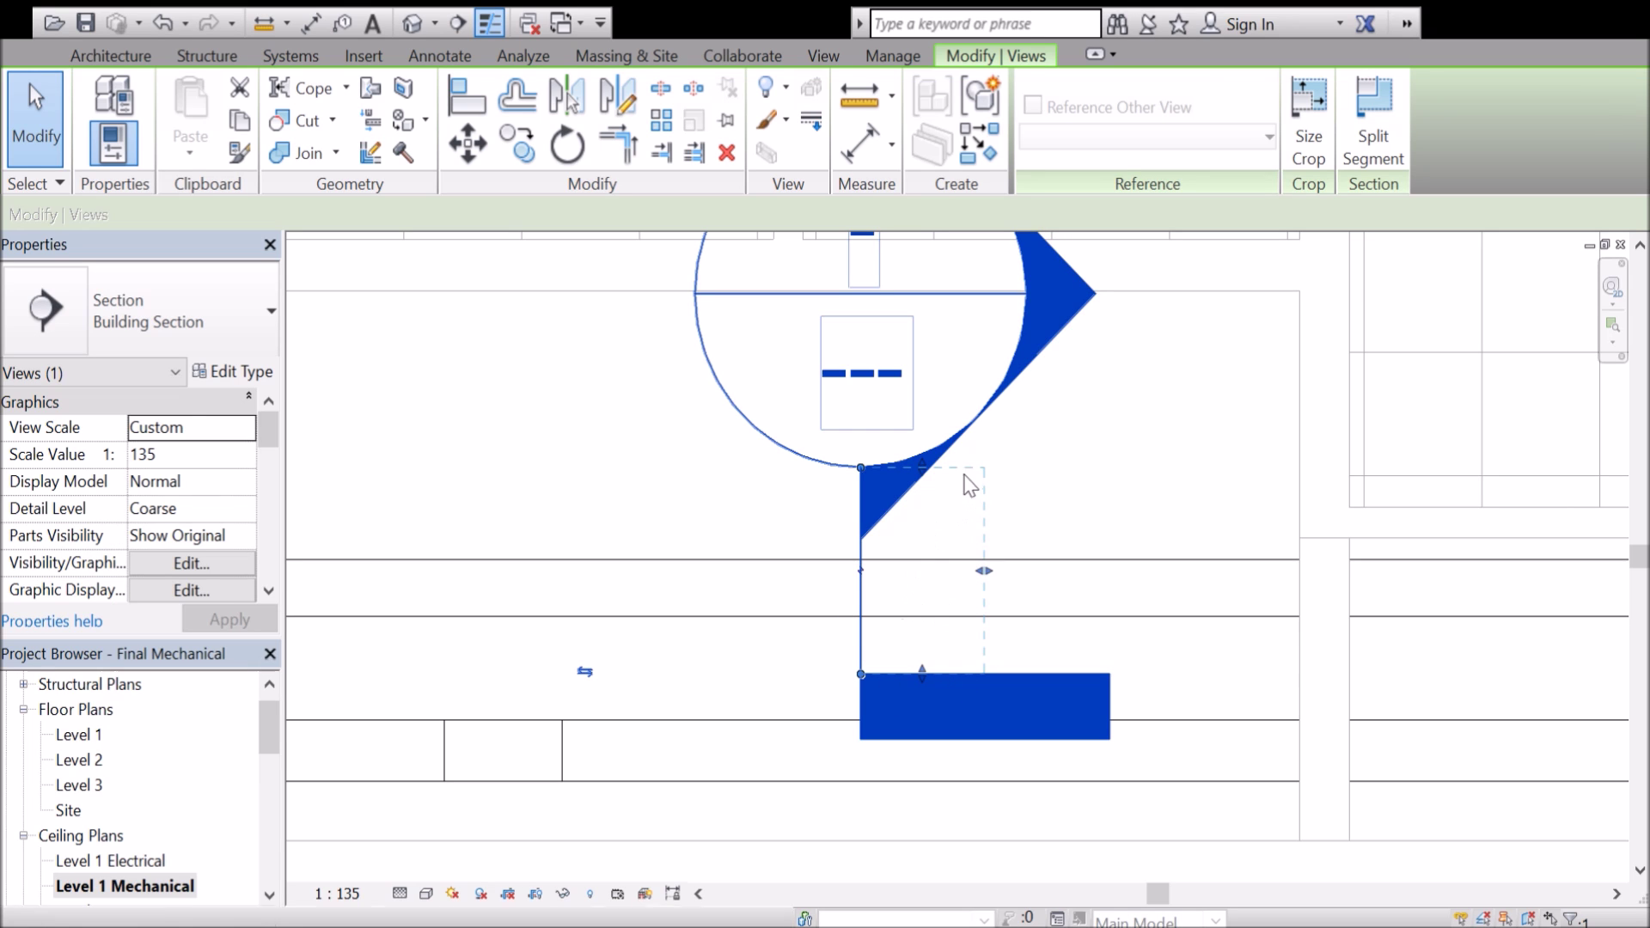
# Open the new section view and examine the main duct's cross-section below Level 2.
pyautogui.doubleClick(961, 441)
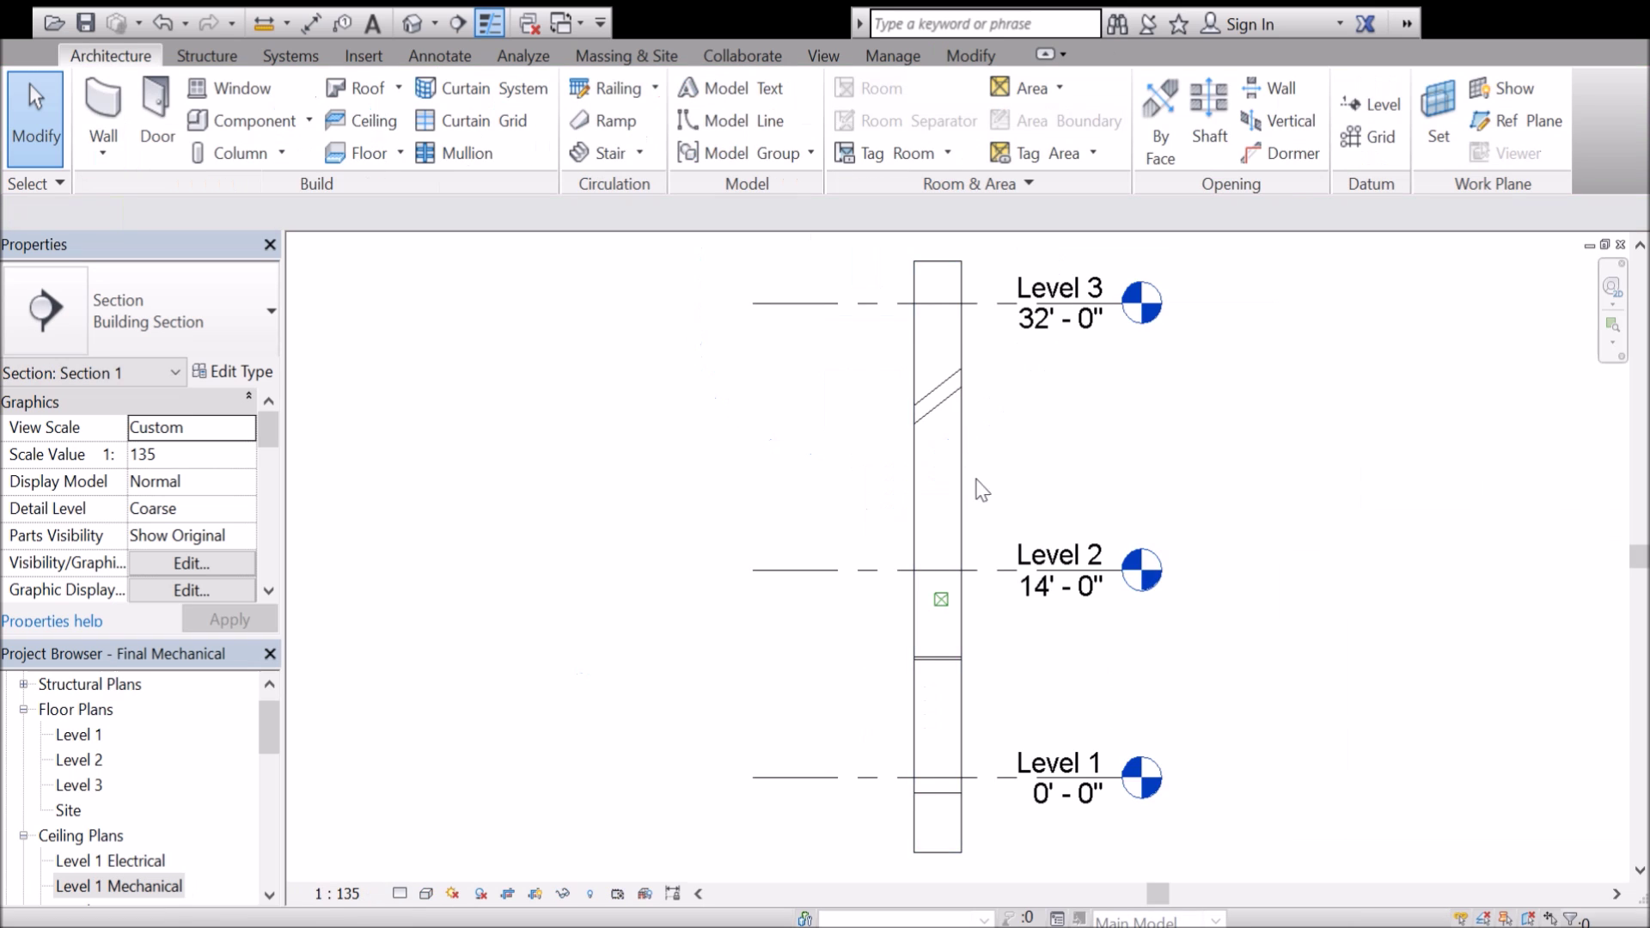
pyautogui.scroll(2, 941, 602)
pyautogui.scroll(2, 943, 604)
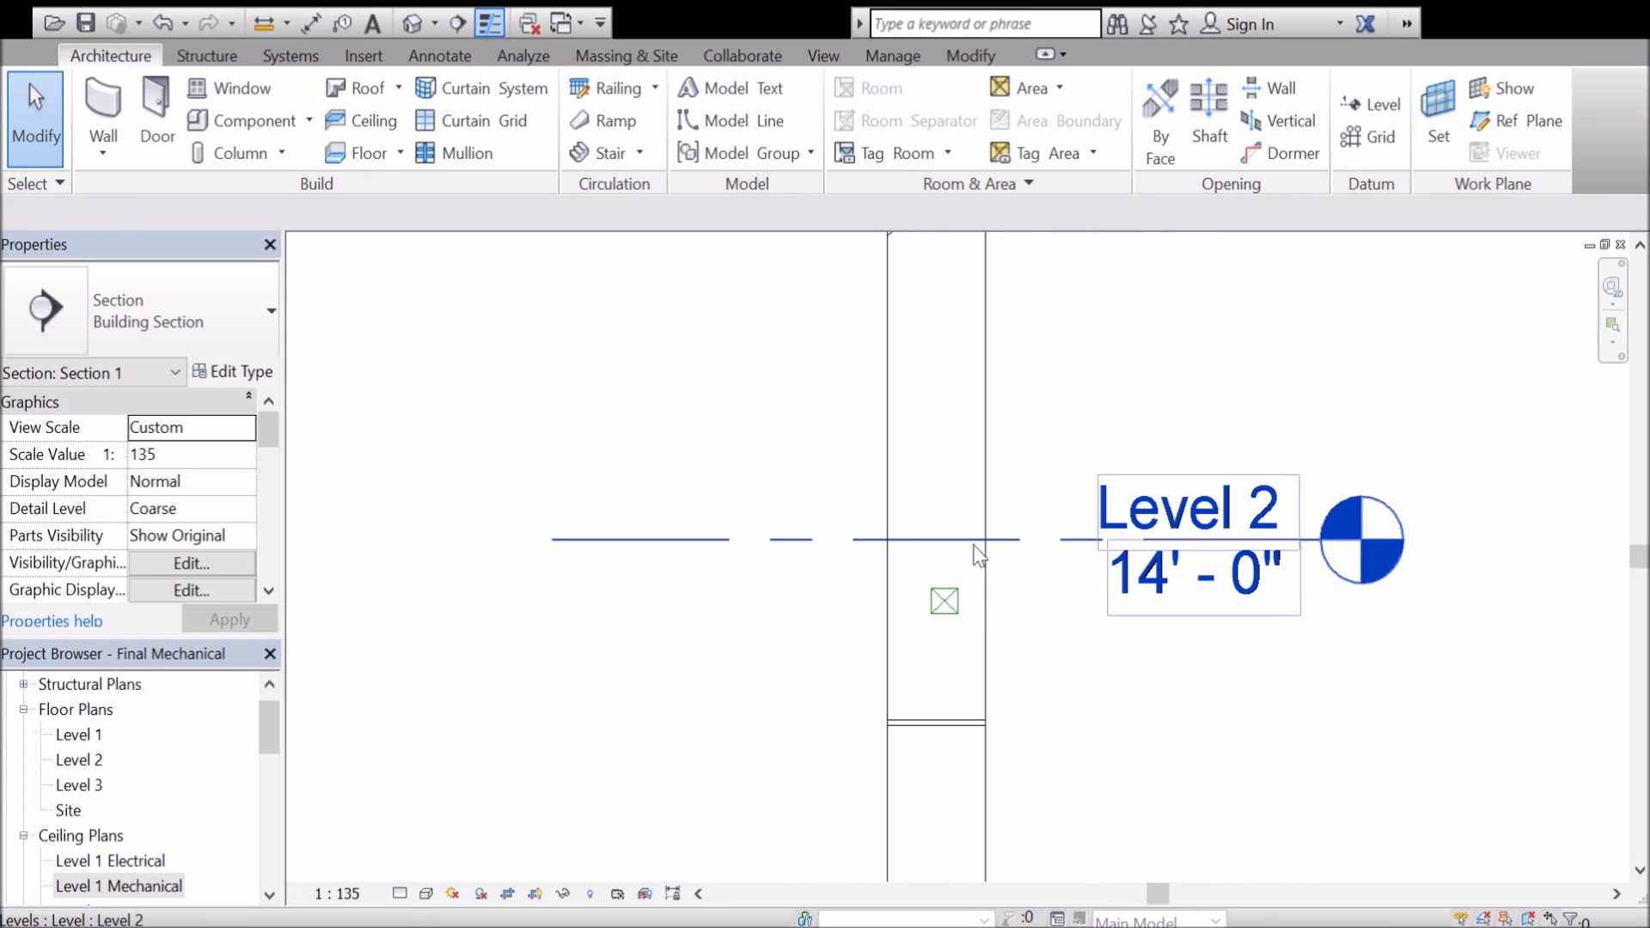
pyautogui.scroll(-4, 925, 648)
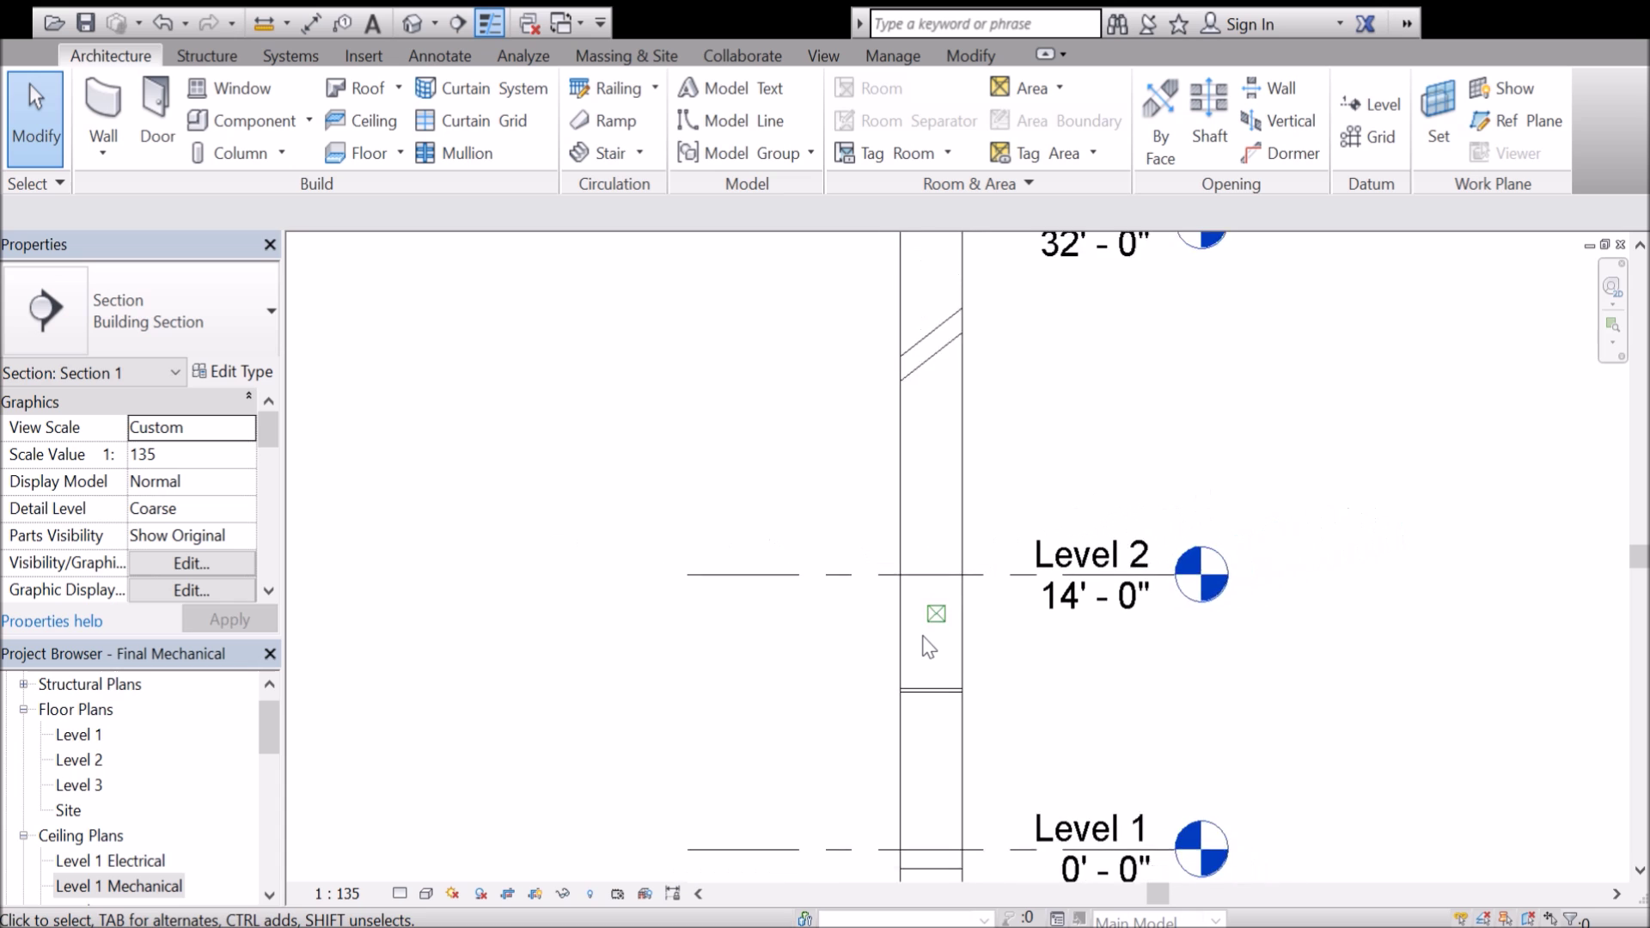
pyautogui.scroll(5, 948, 655)
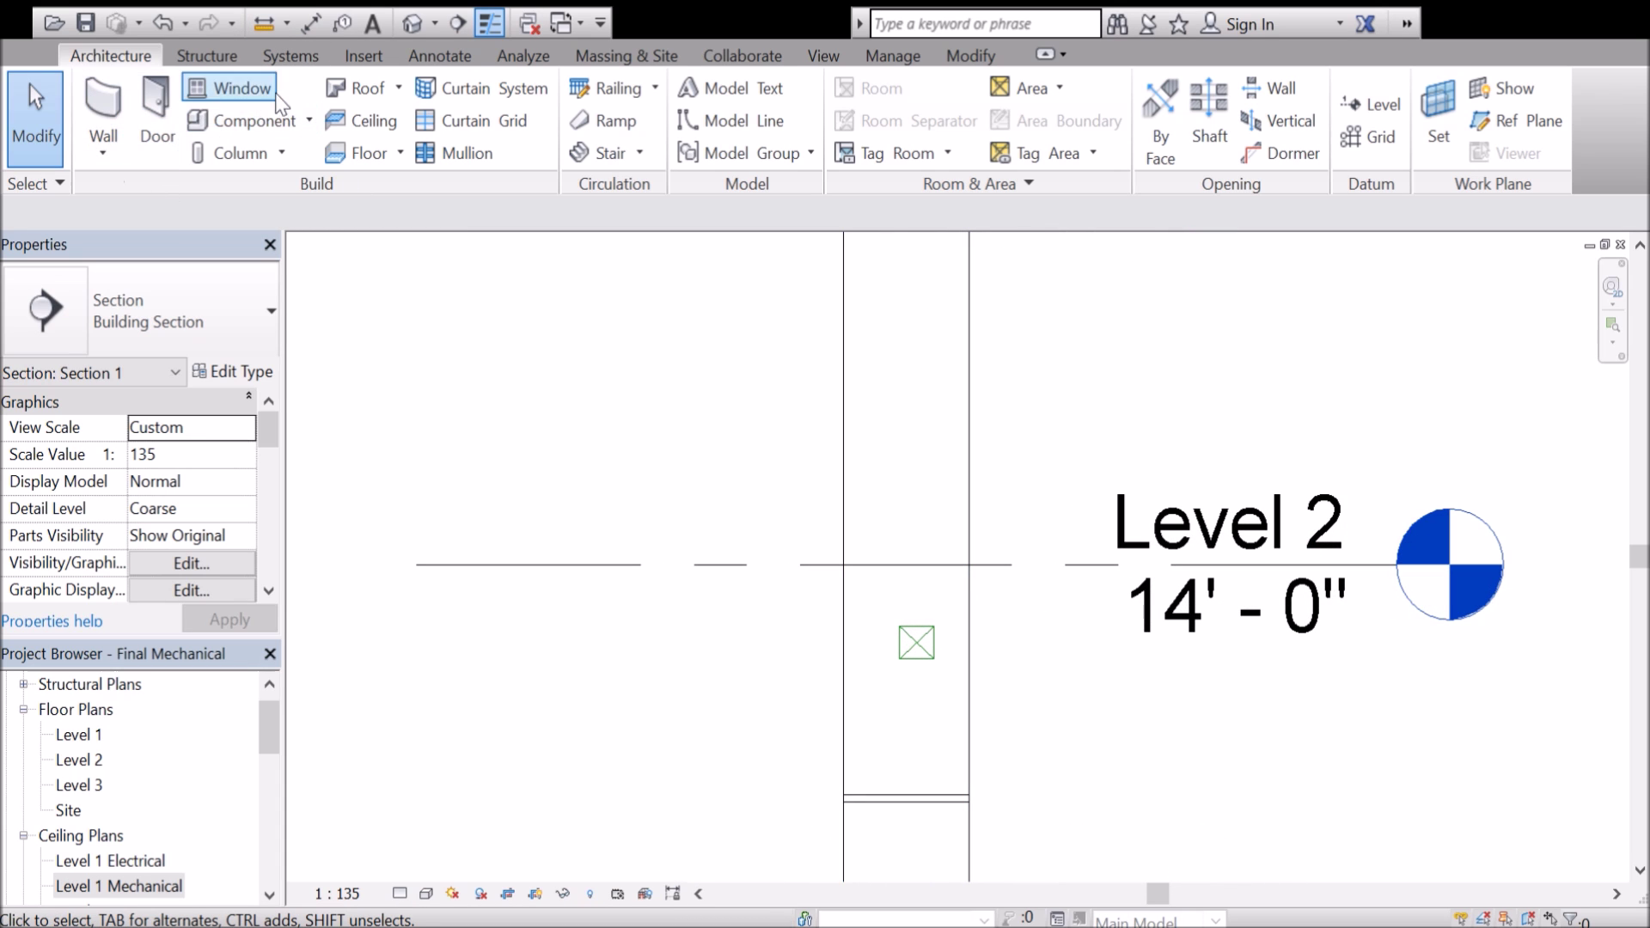
# Draw a 10" by 10" rectangular duct vertically from the existing main duct to above Level 2.
pyautogui.click(291, 55)
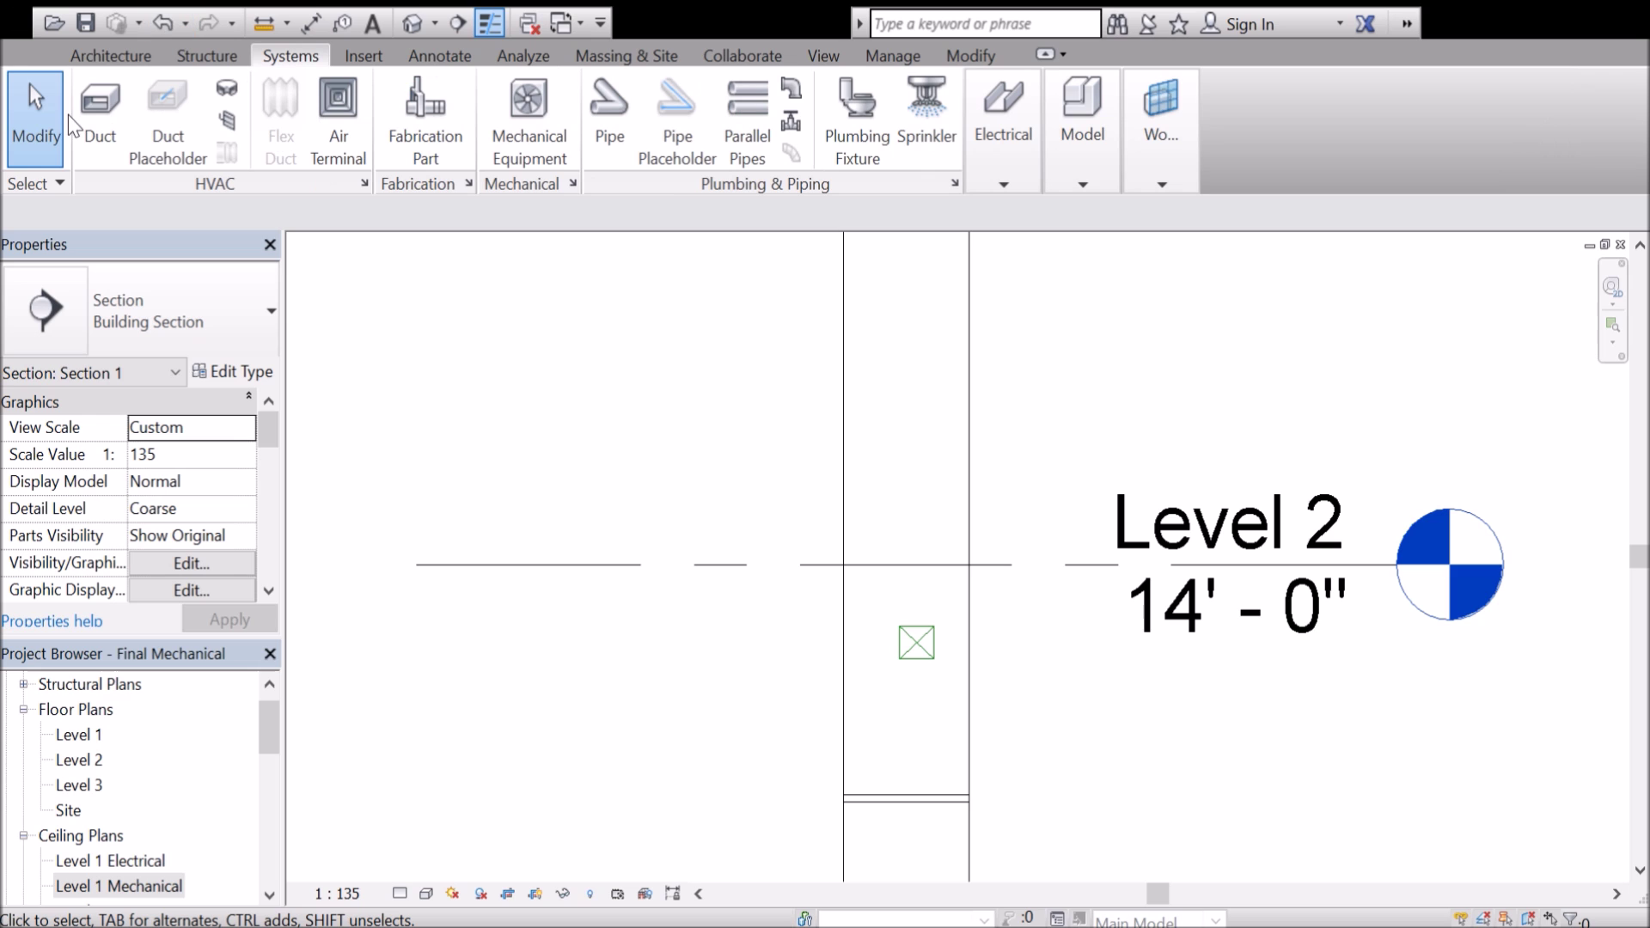
pyautogui.click(117, 129)
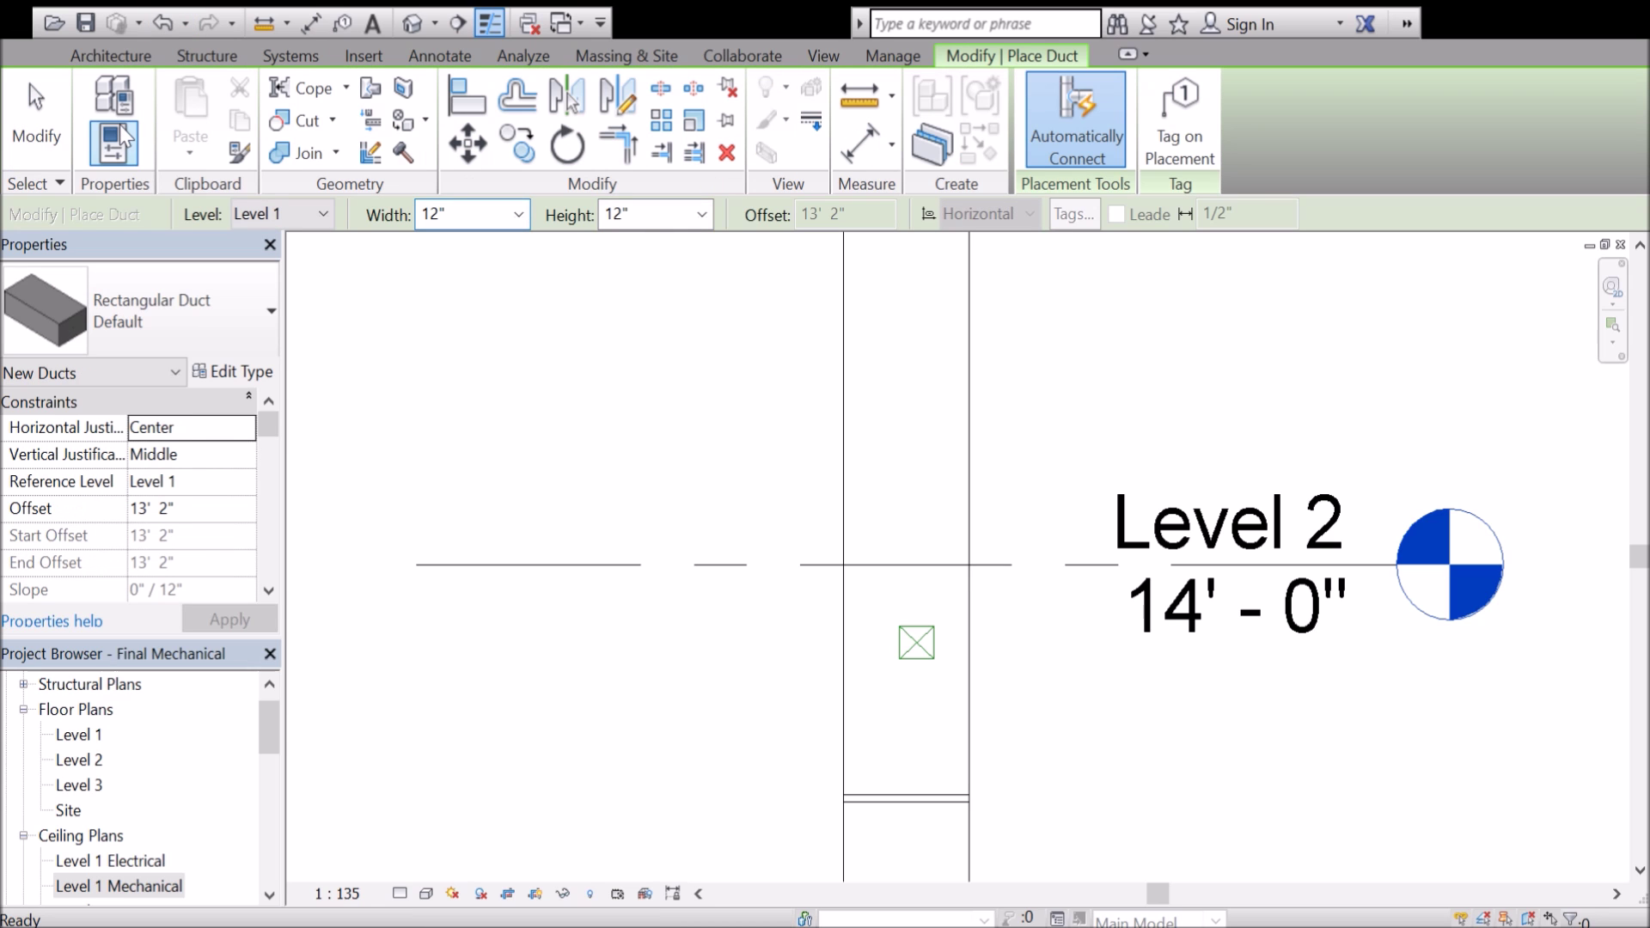
pyautogui.click(464, 214)
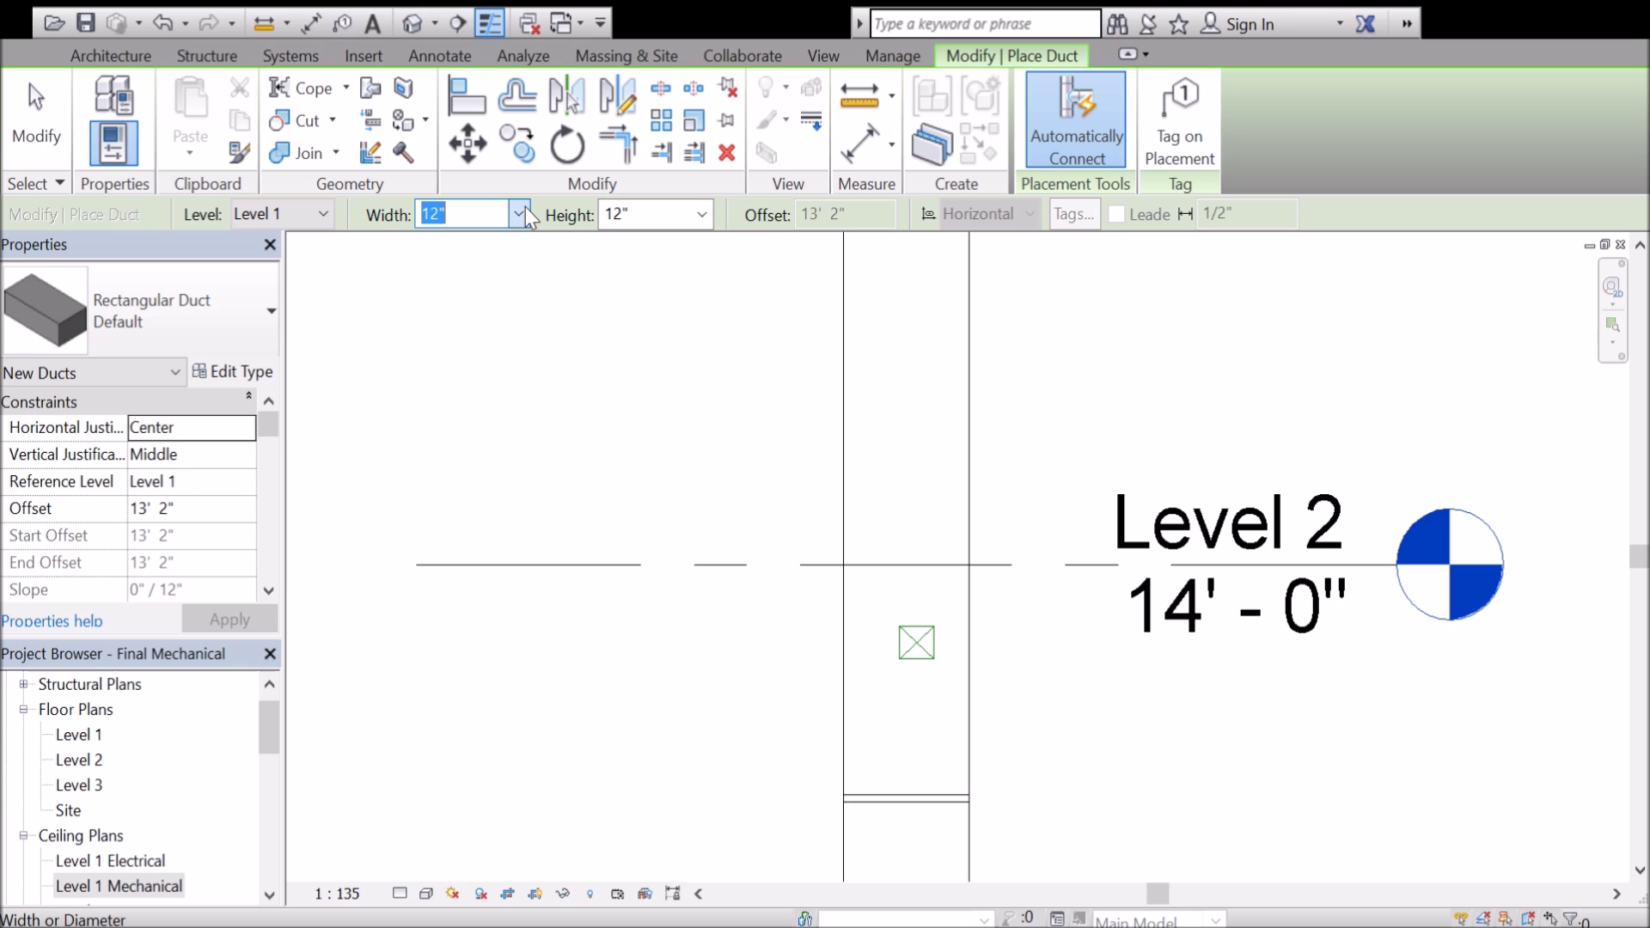
pyautogui.write('10')
pyautogui.press('Return')
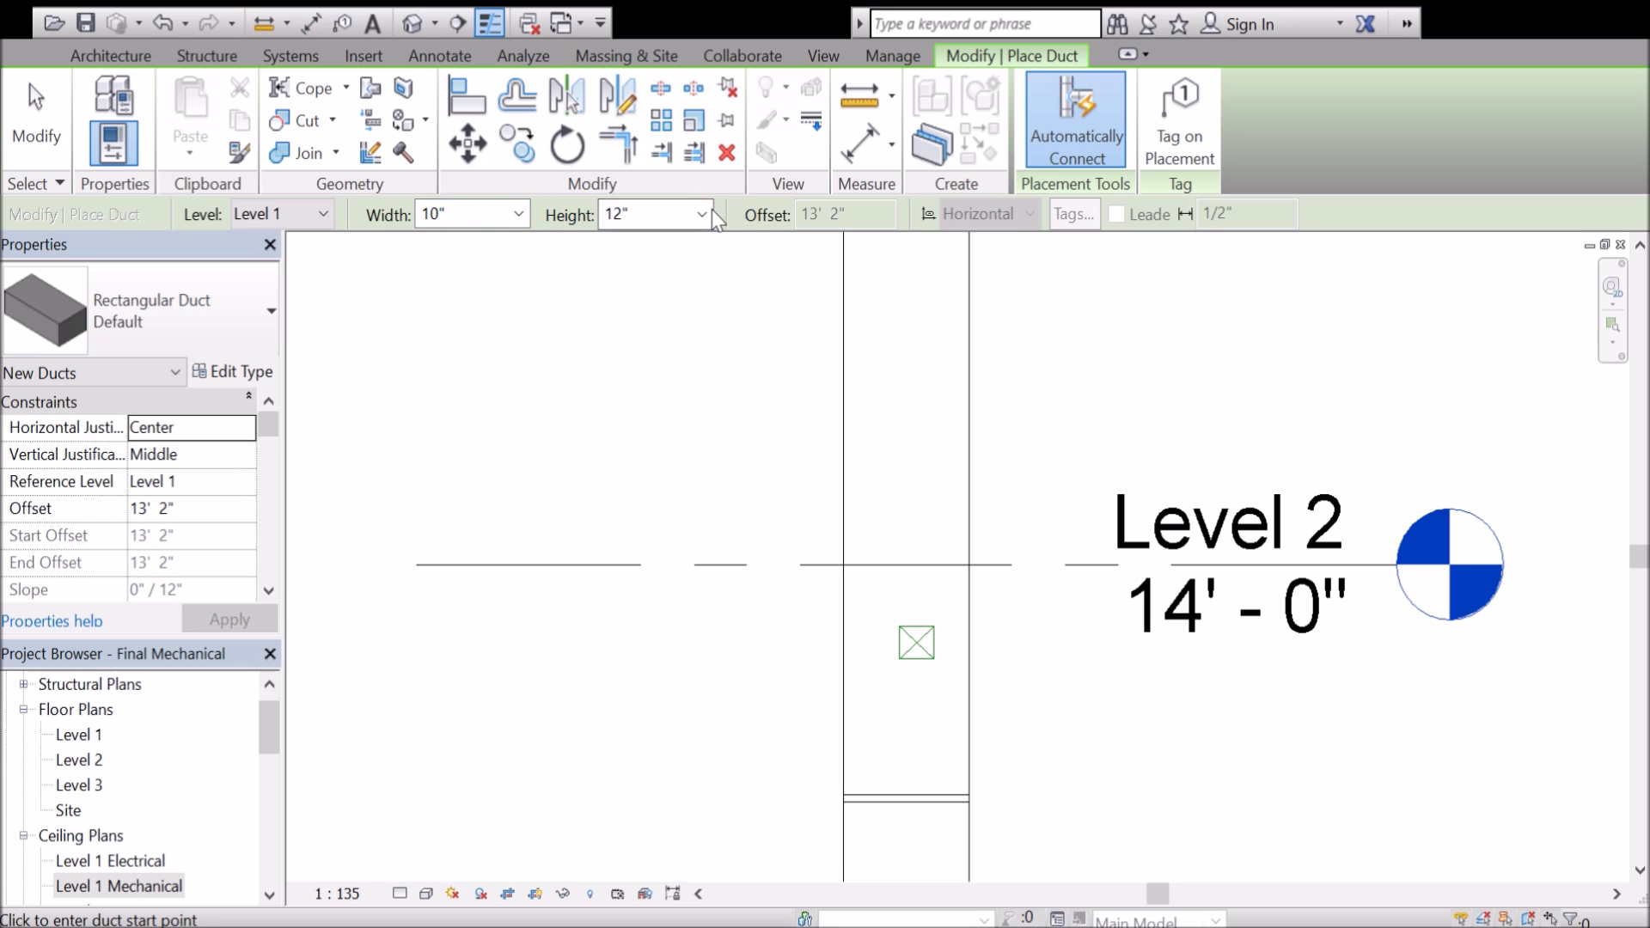
pyautogui.click(703, 219)
pyautogui.write('10')
pyautogui.press('Return')
pyautogui.click(918, 475)
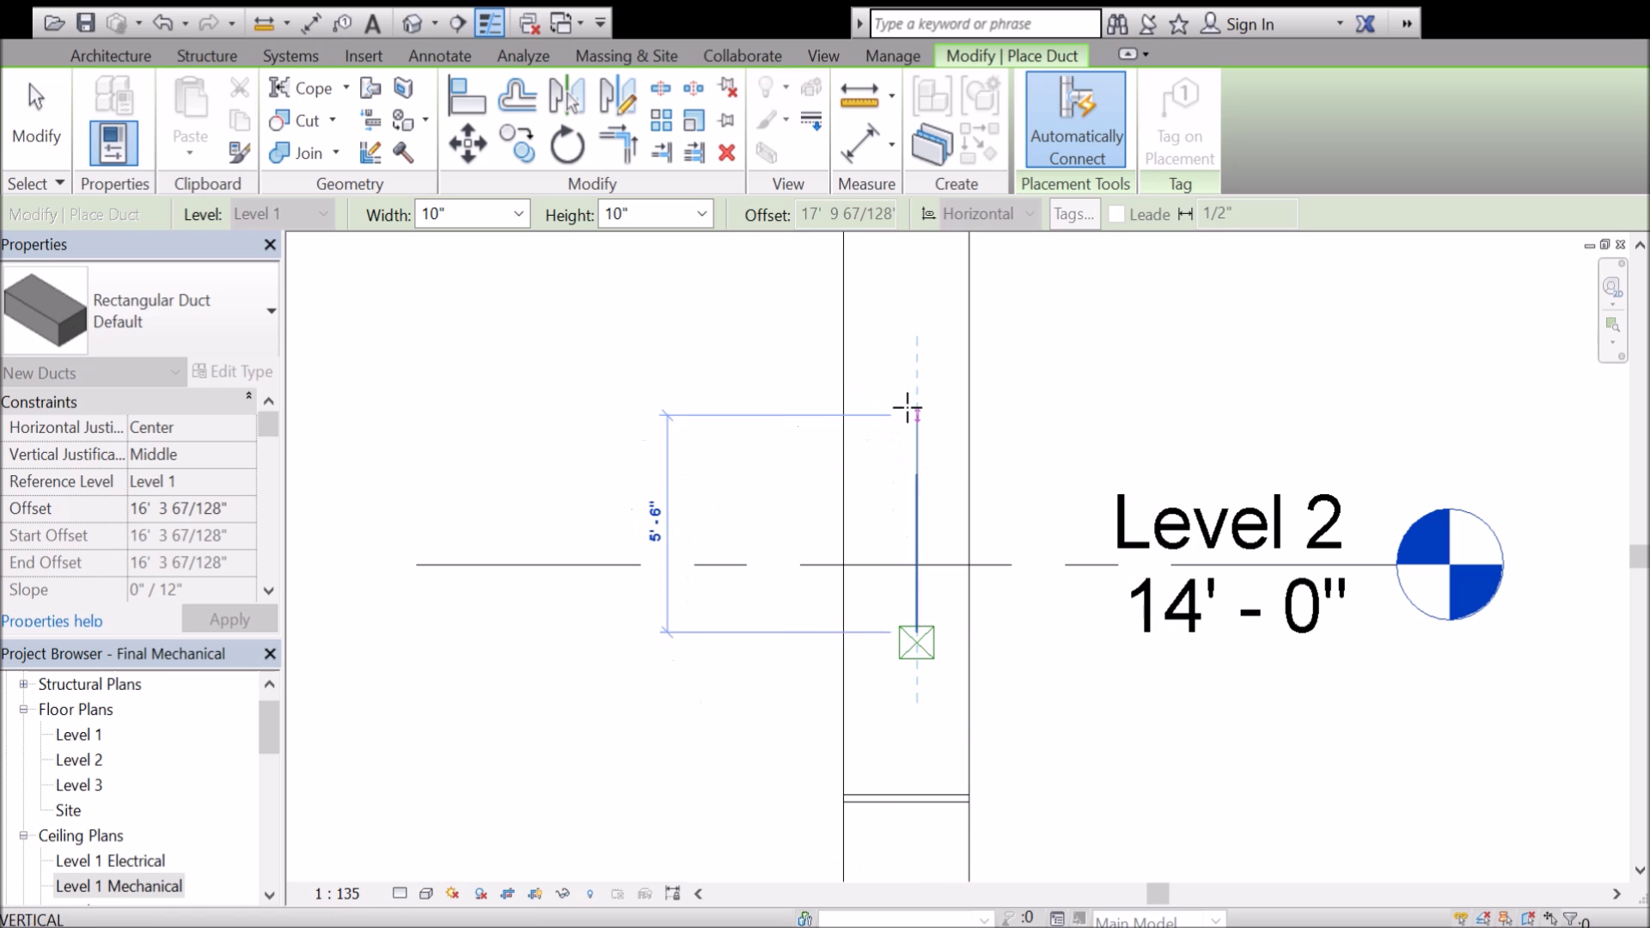
pyautogui.press('Escape')
pyautogui.press('Escape')
# Set the section view's detail level to Fine and delete the vertical duct rising from the main duct.
pyautogui.click(399, 894)
pyautogui.click(425, 875)
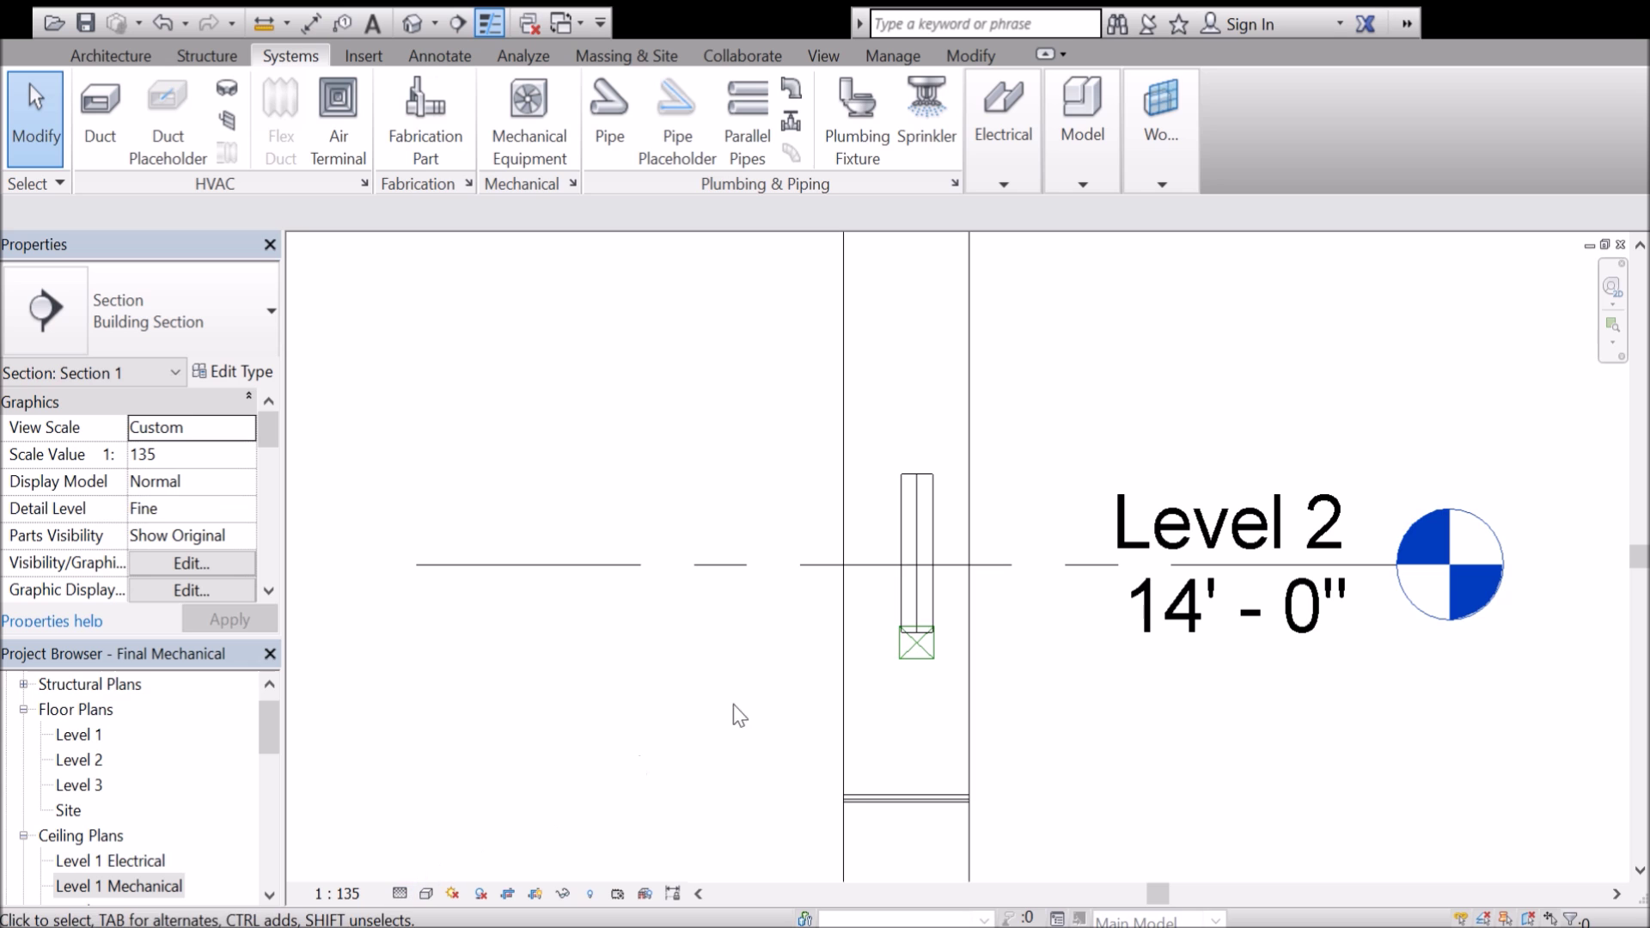
pyautogui.click(933, 605)
pyautogui.press('Delete')
# Draw an 8" by 8" rectangular duct vertically from just above Level 2 down onto the existing main duct.
pyautogui.click(921, 645)
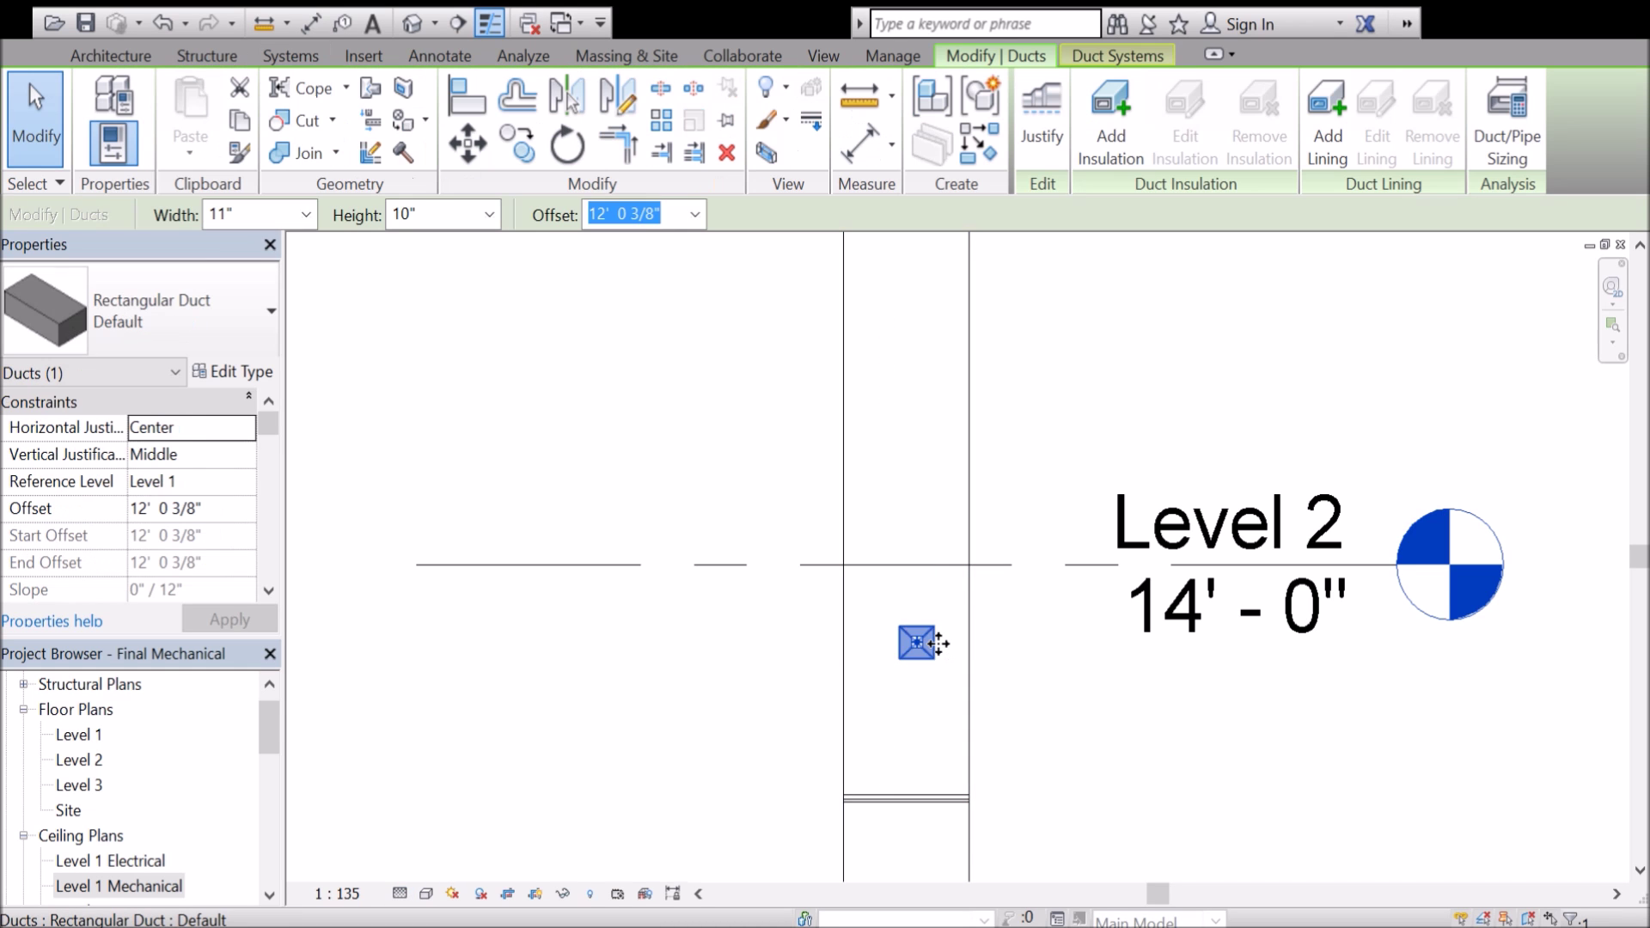
pyautogui.press('Escape')
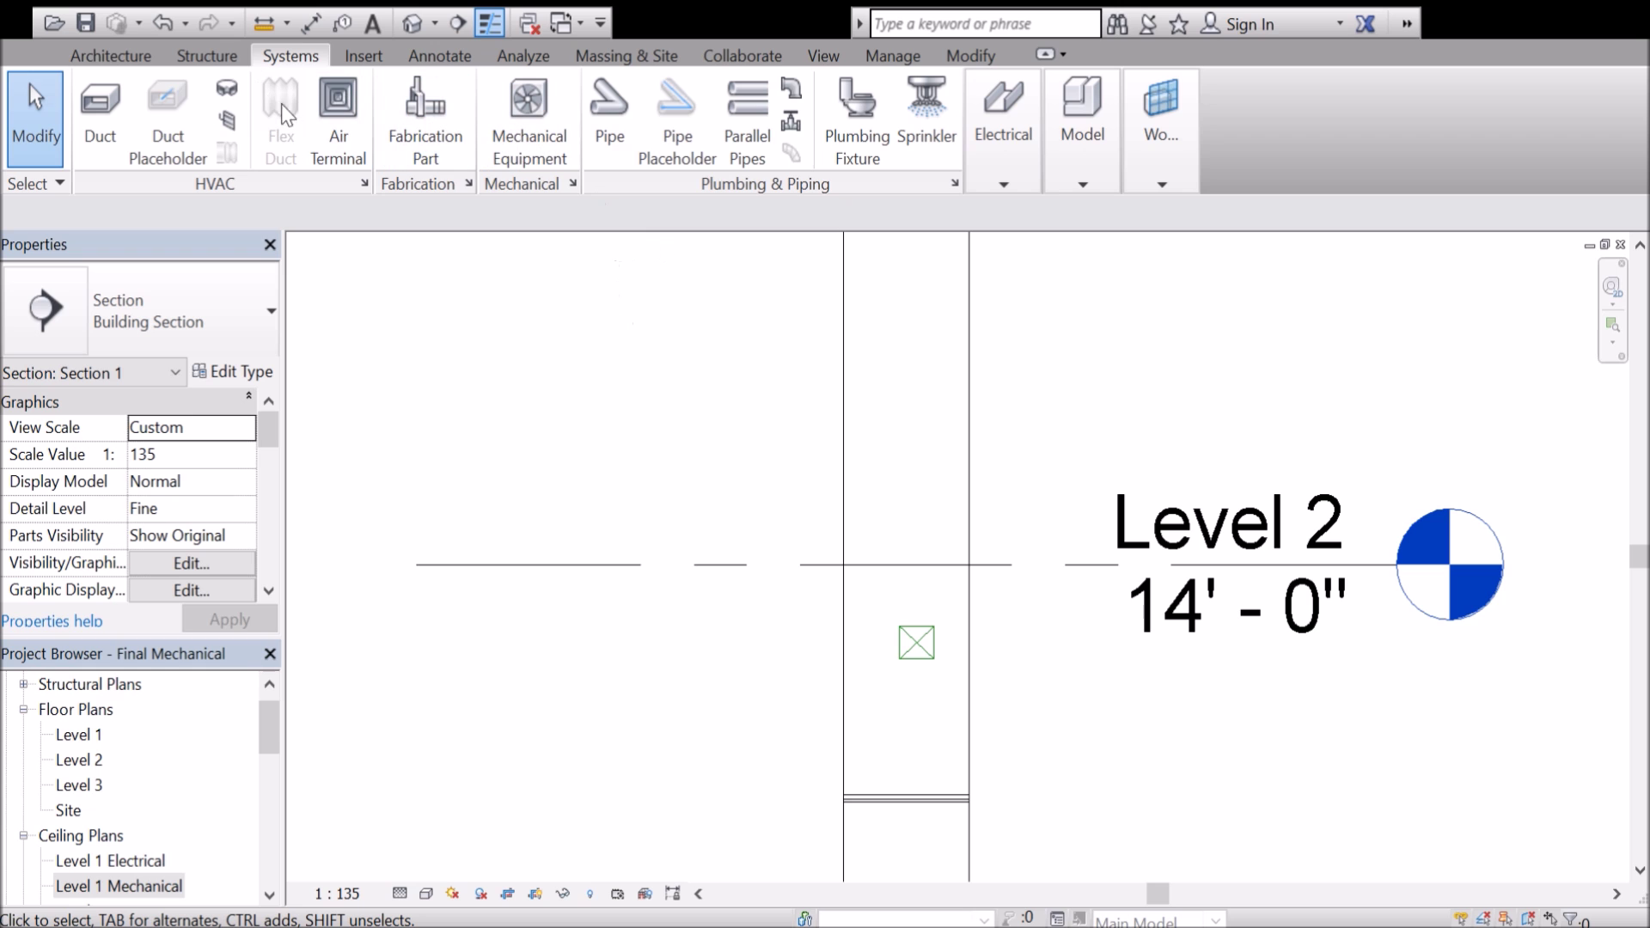
pyautogui.click(108, 115)
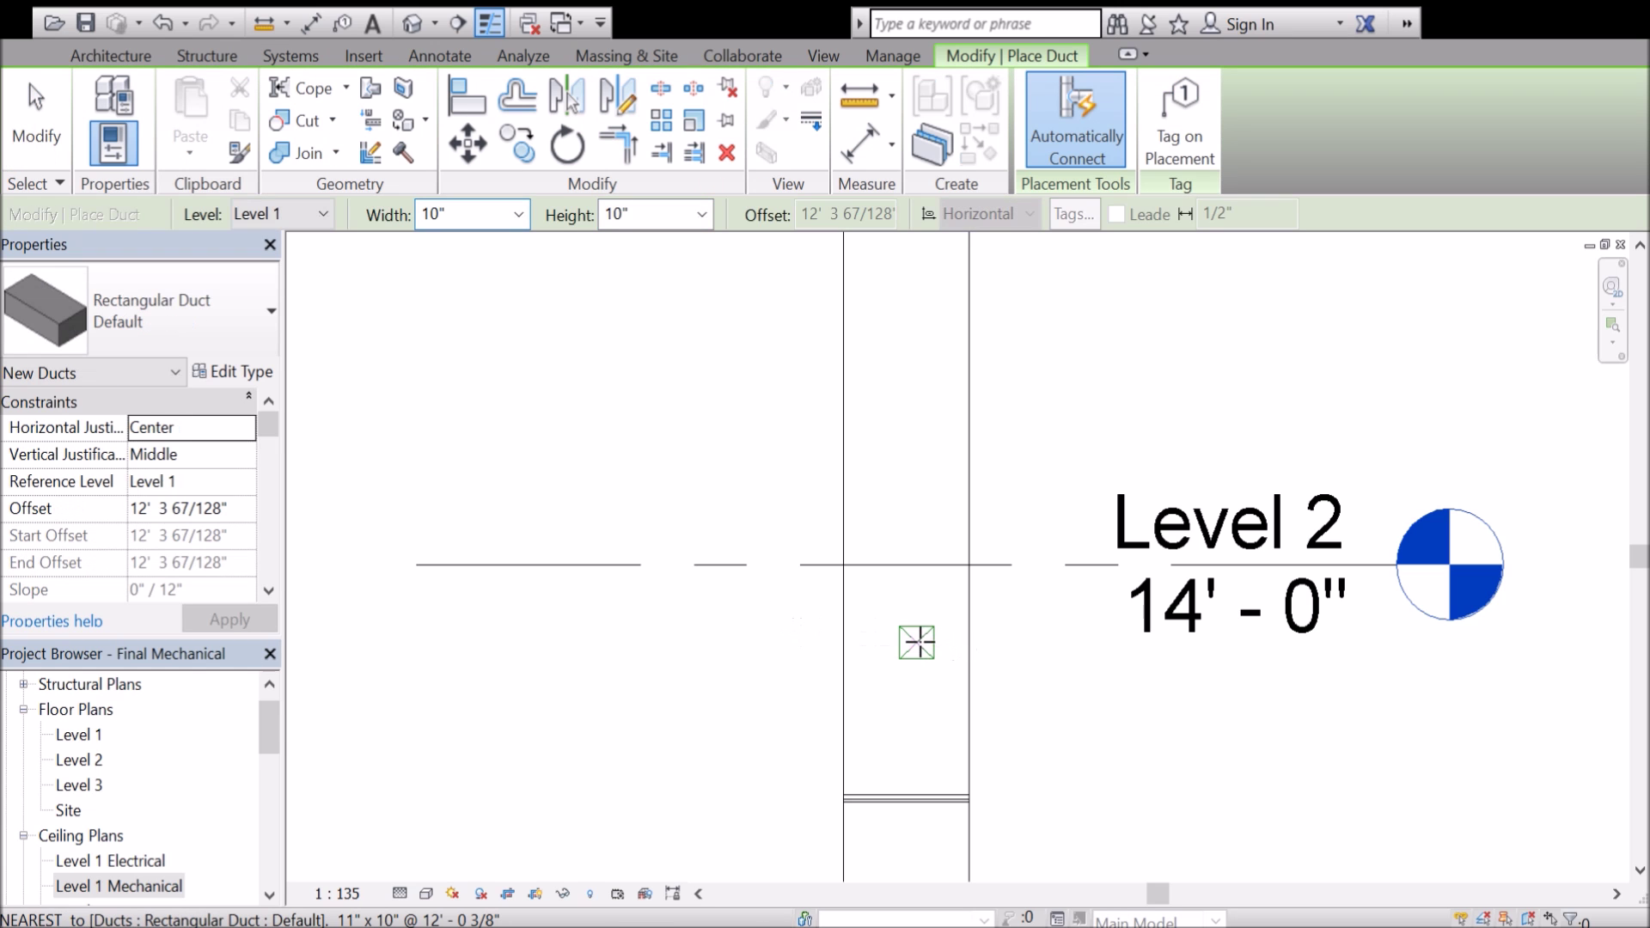
pyautogui.scroll(2, 916, 643)
pyautogui.scroll(3, 916, 643)
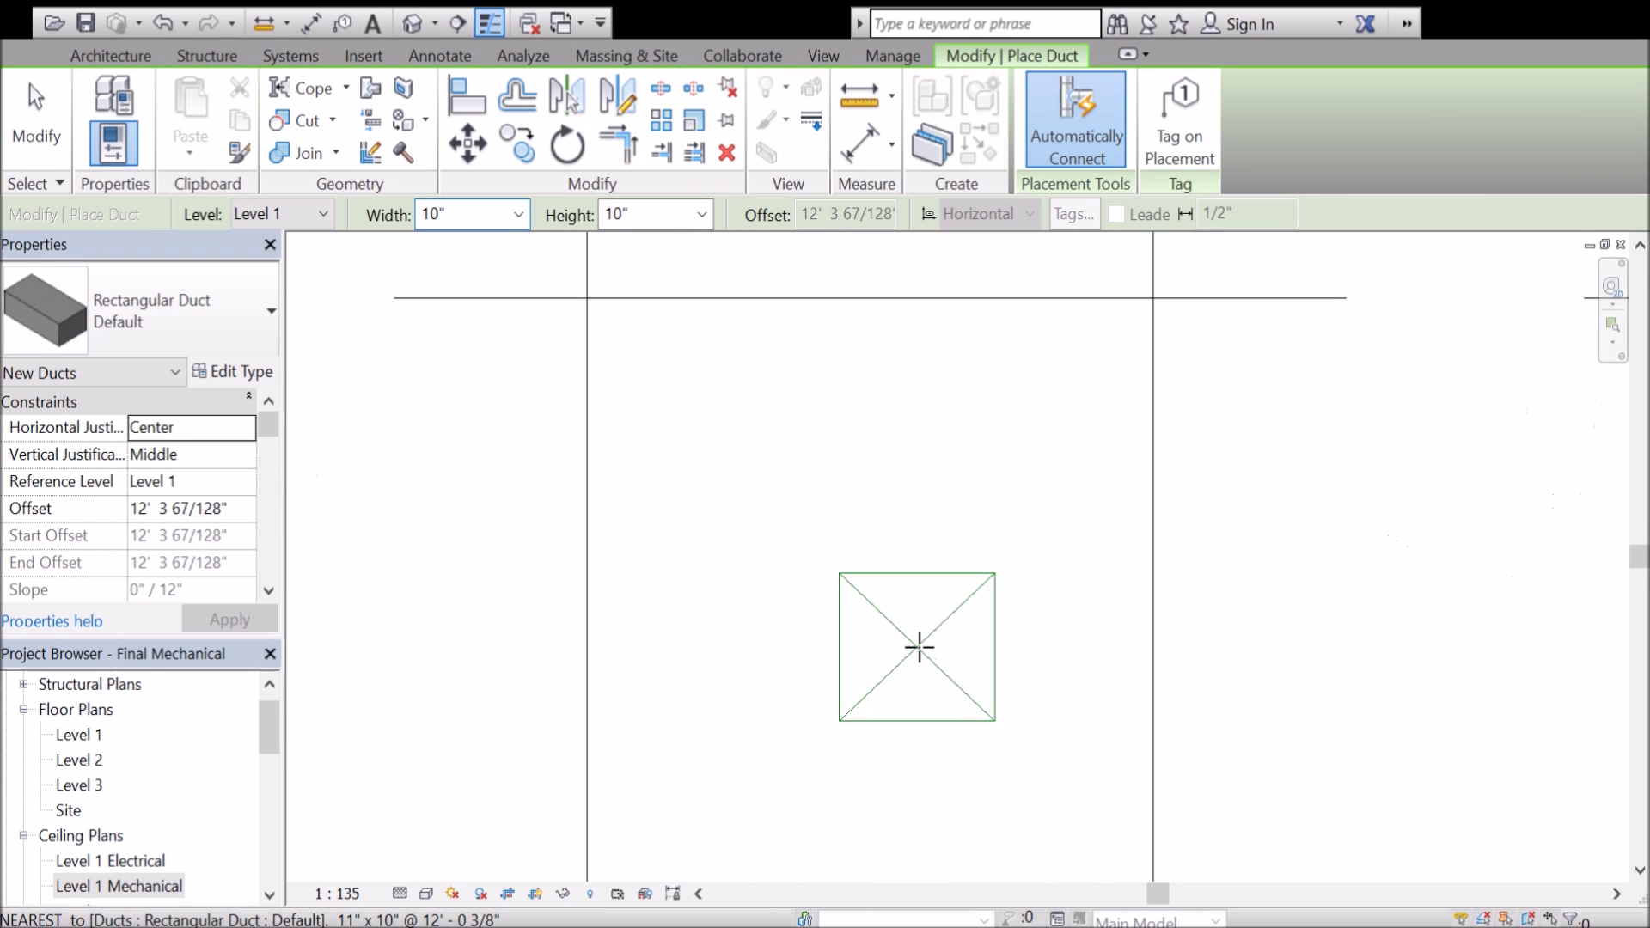
pyautogui.click(505, 215)
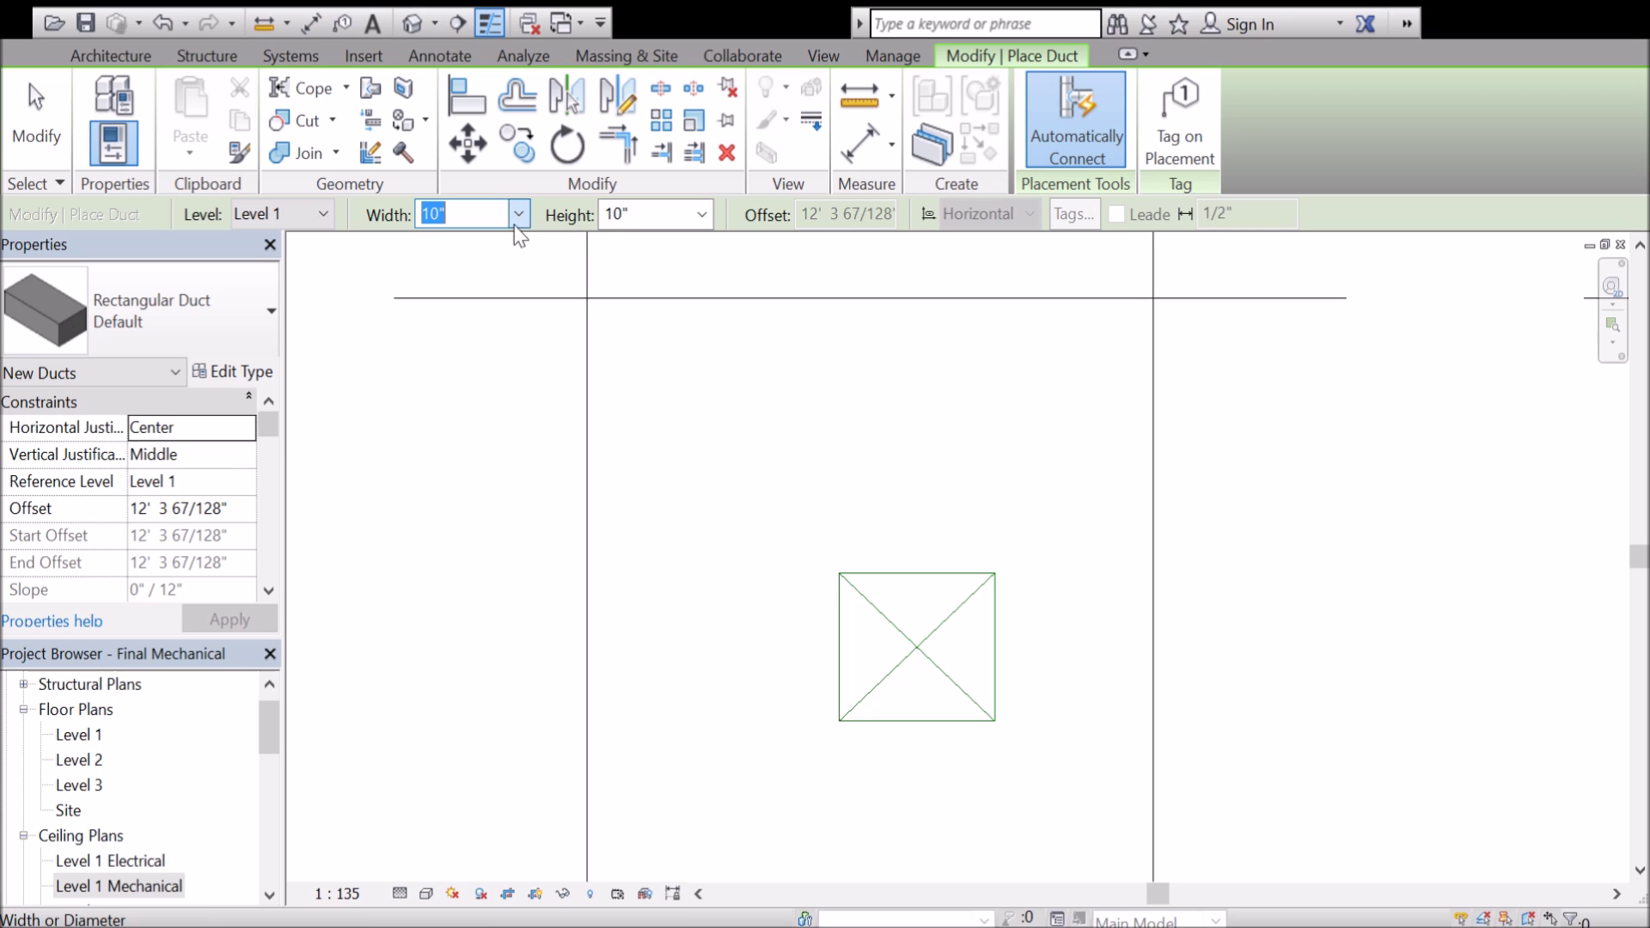
pyautogui.write('8')
pyautogui.press('Return')
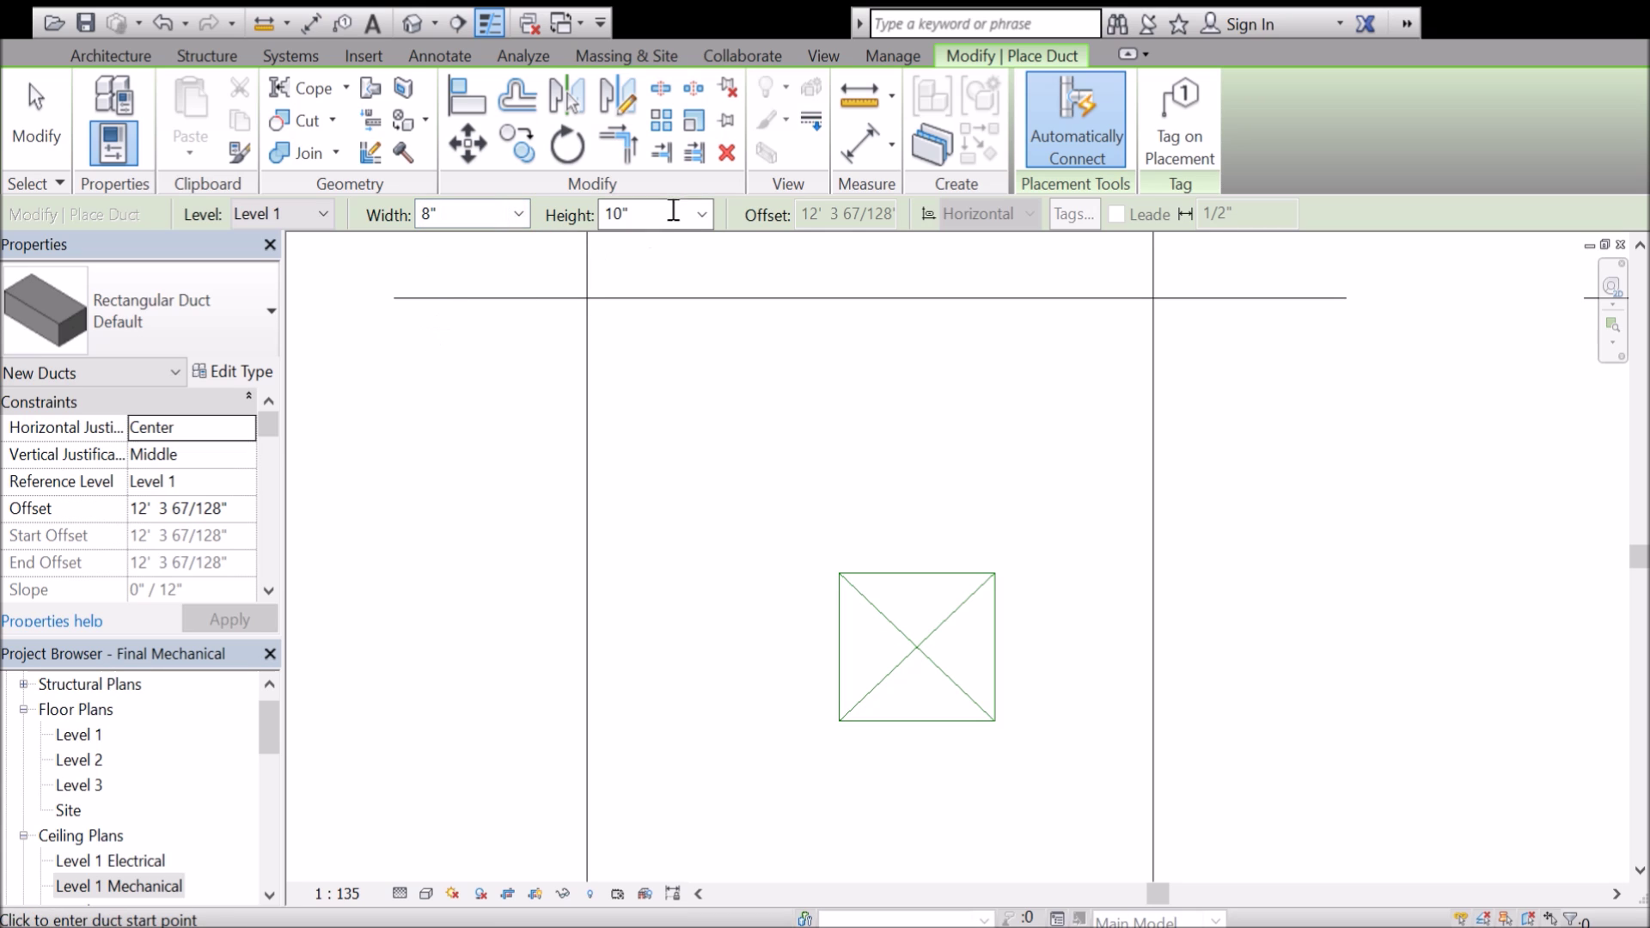
pyautogui.click(649, 215)
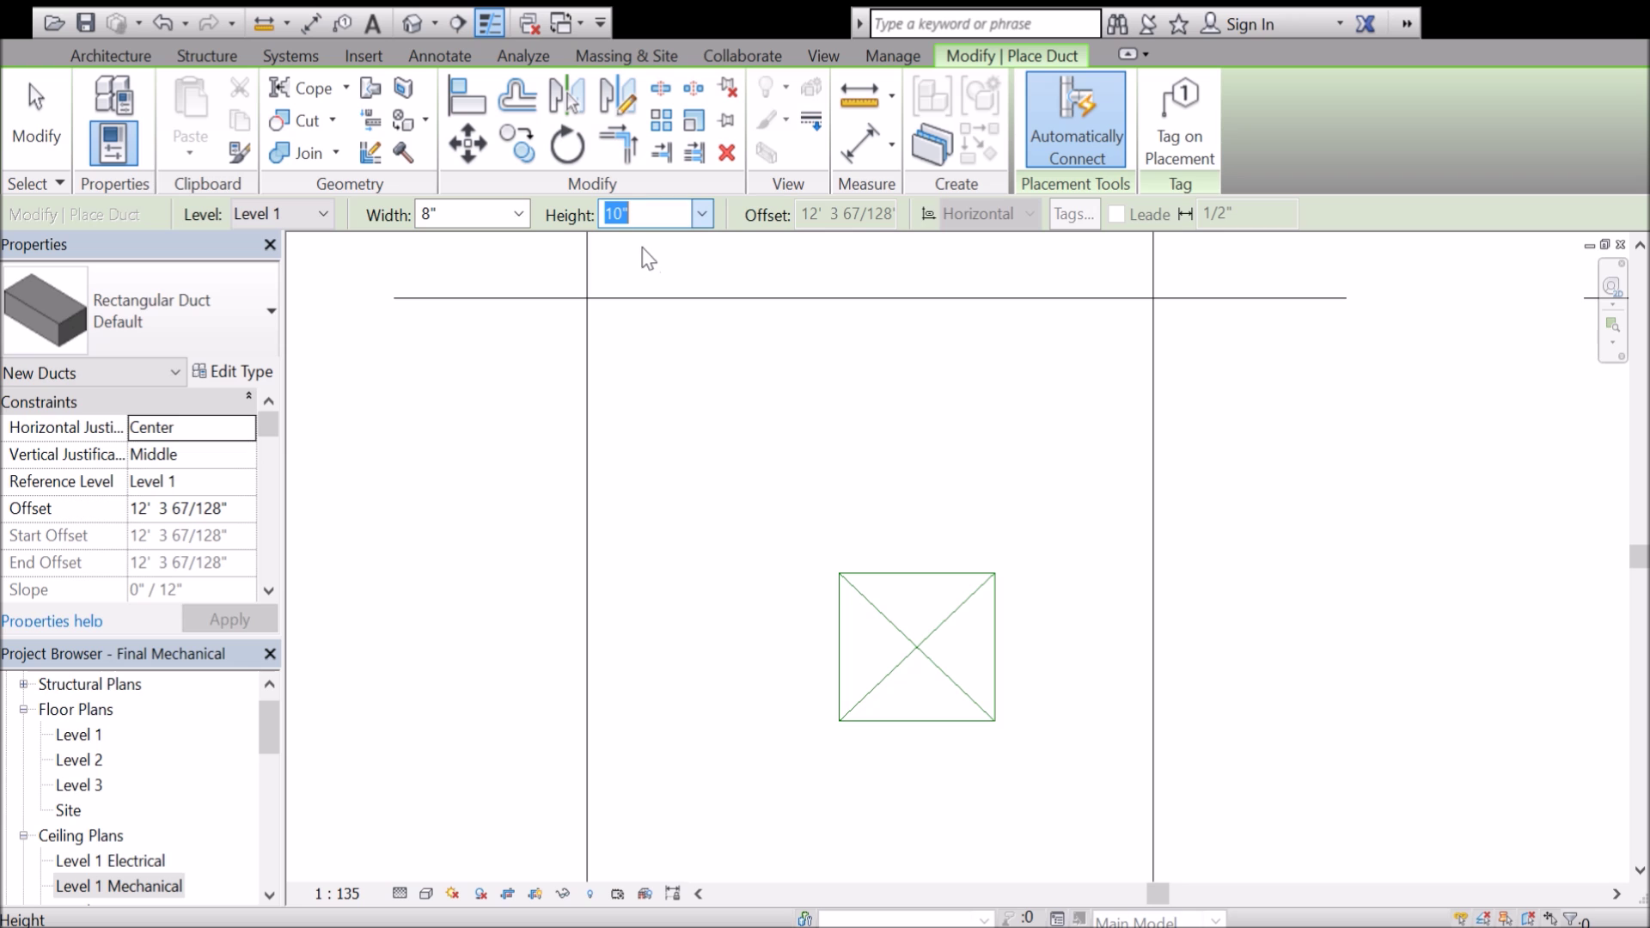
pyautogui.write('8')
pyautogui.press('Return')
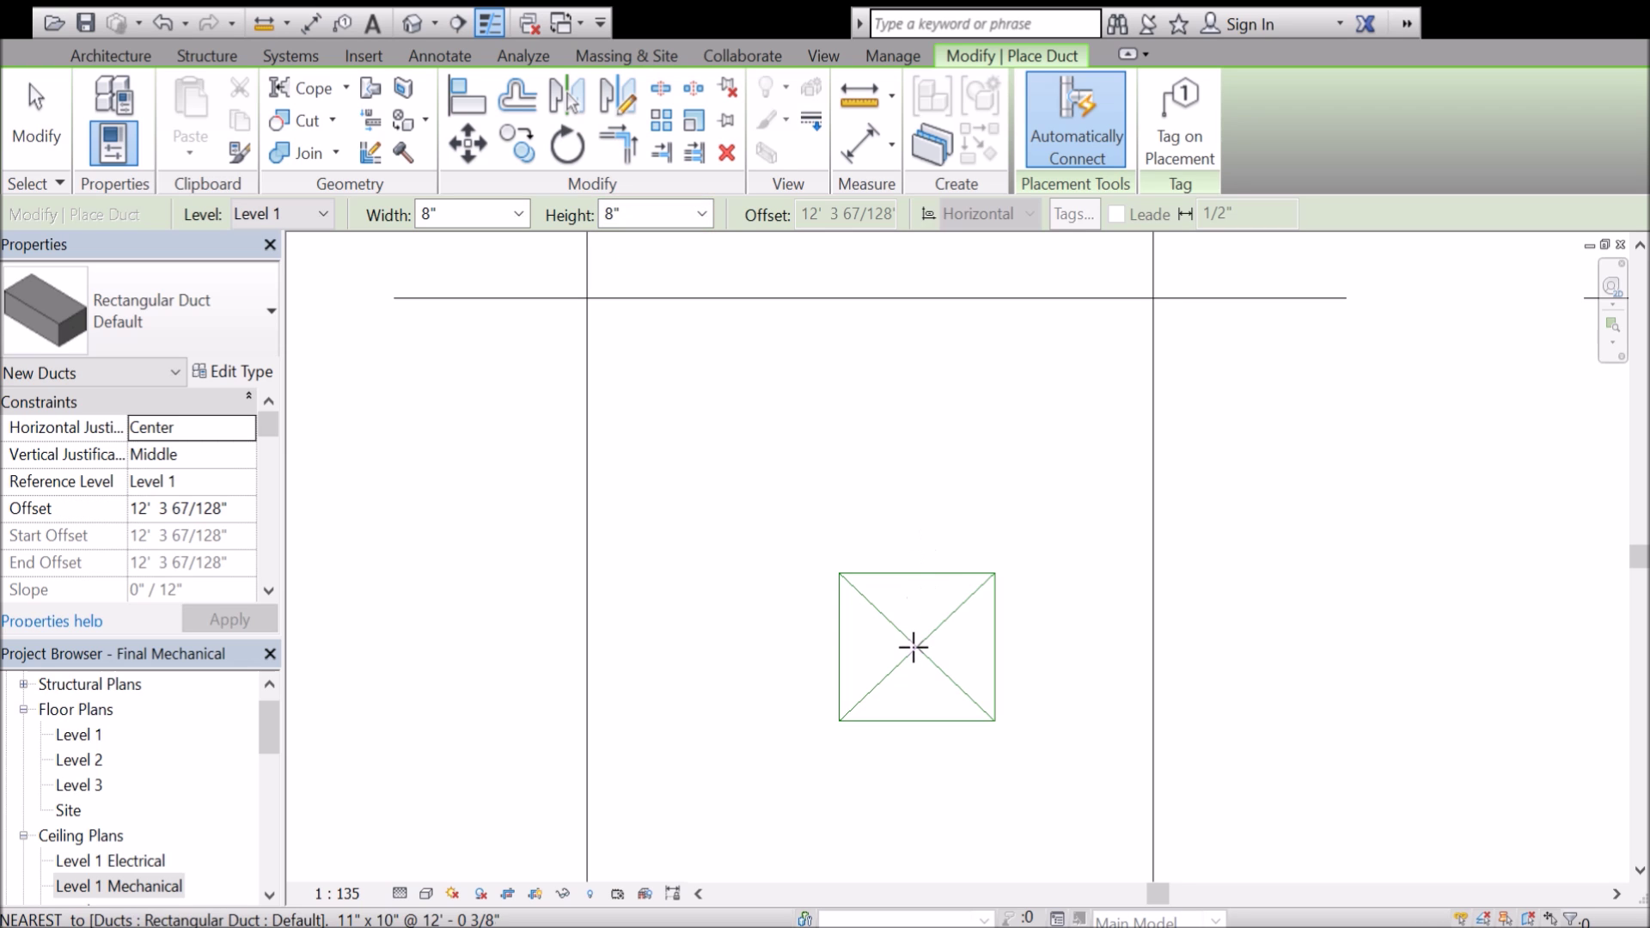
pyautogui.scroll(-2, 914, 647)
pyautogui.click(909, 405)
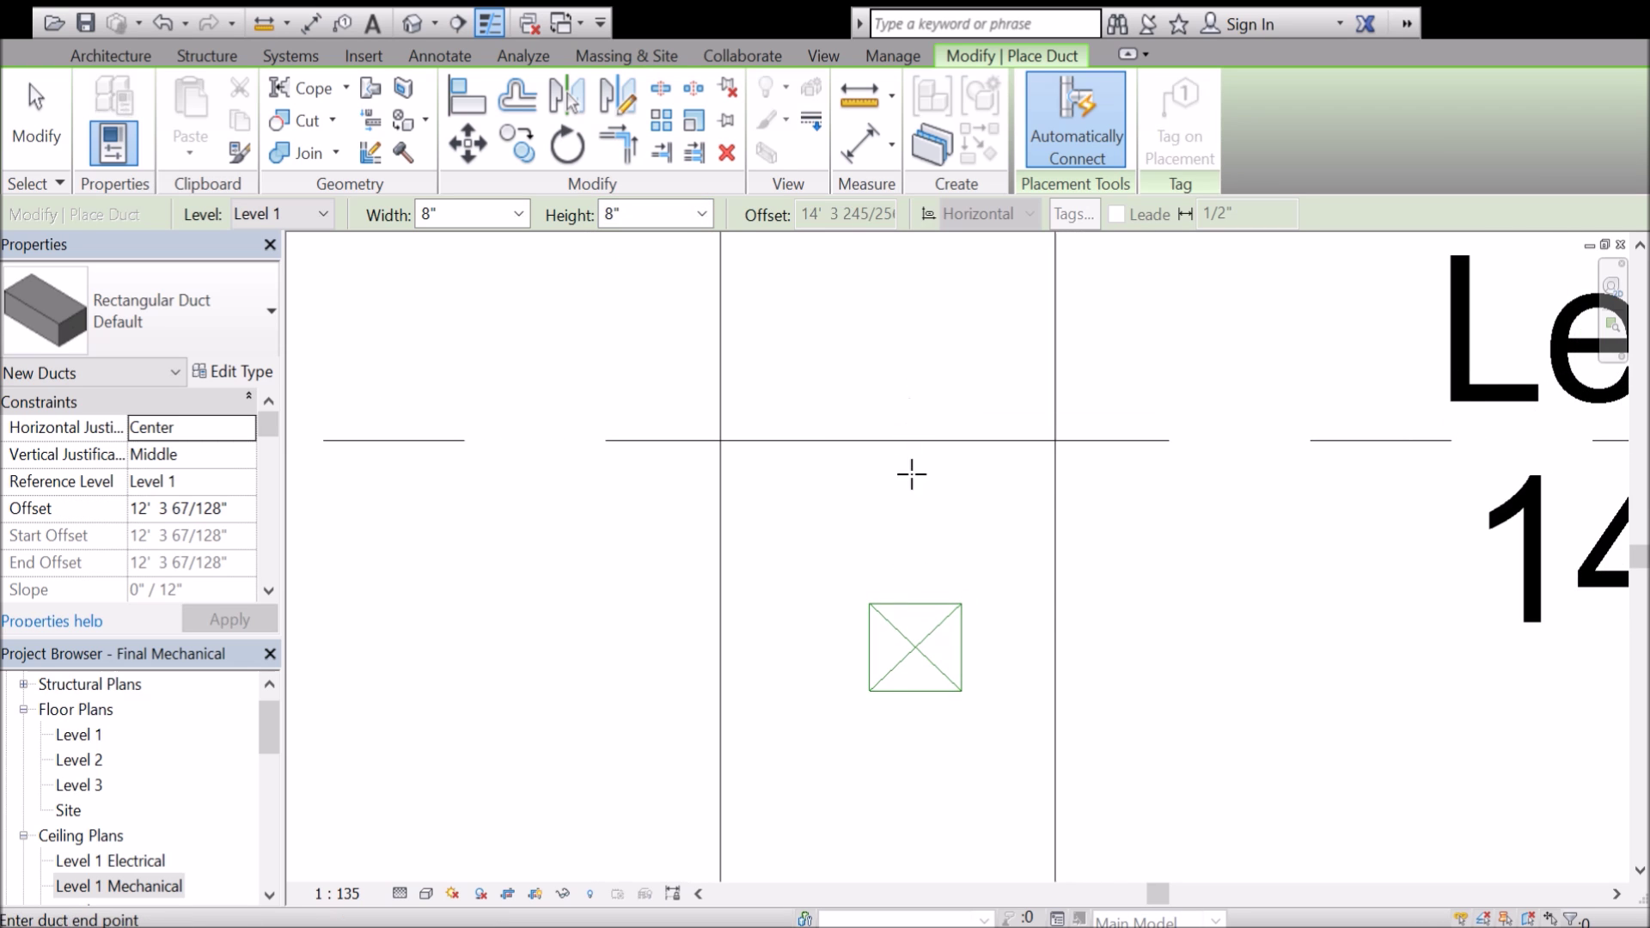
pyautogui.click(917, 610)
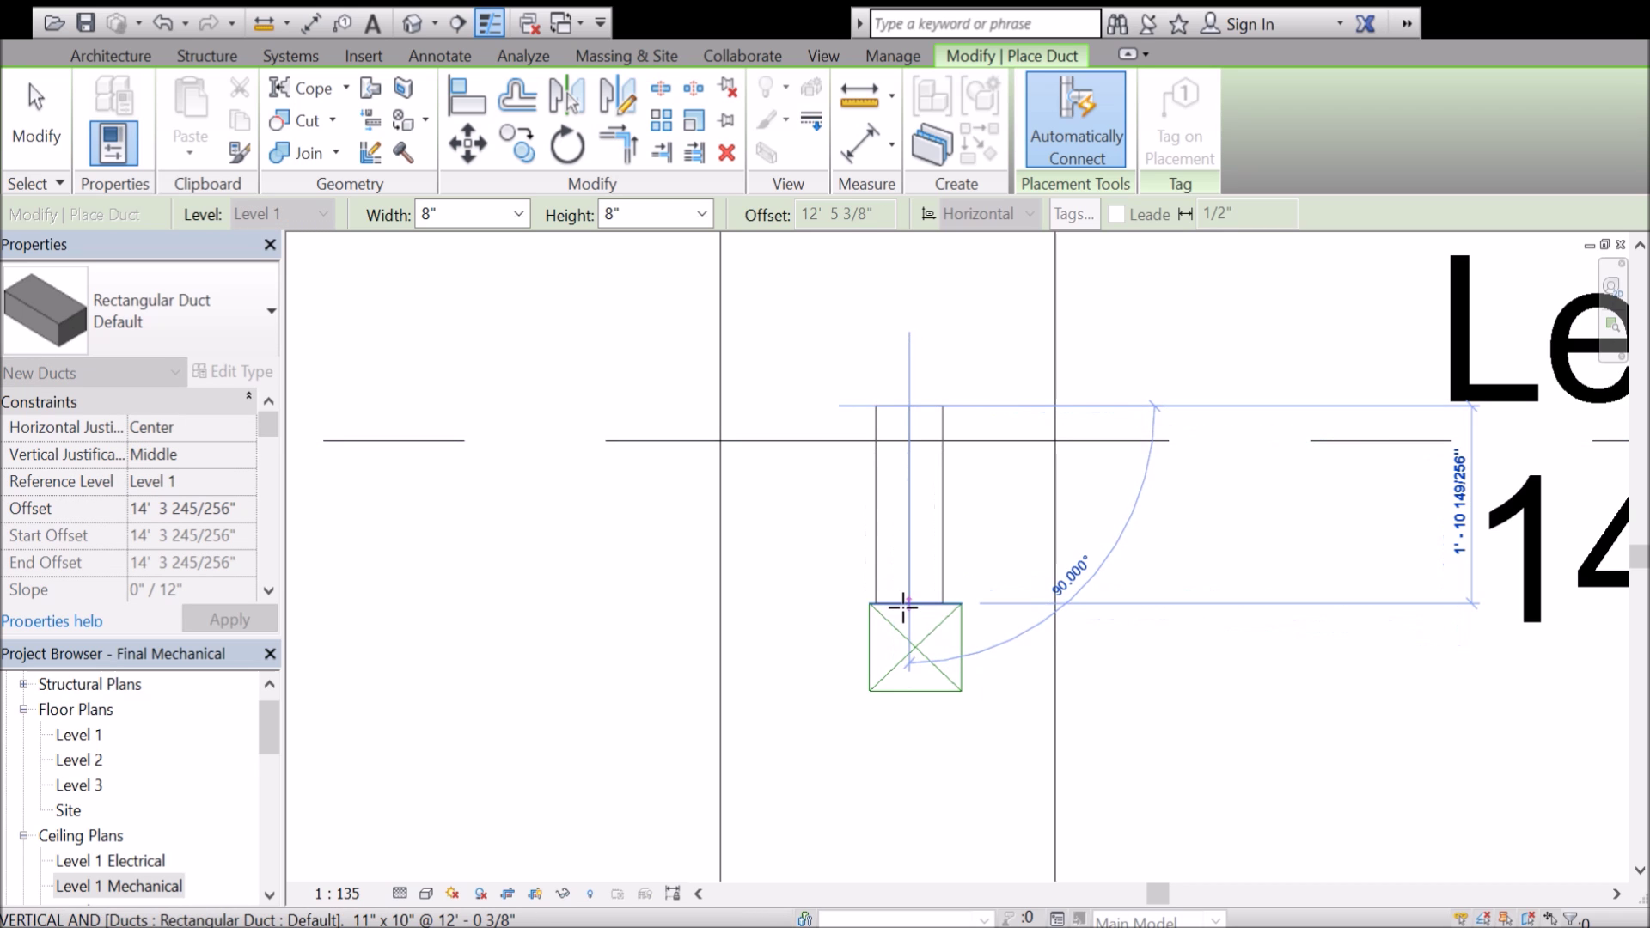
pyautogui.click(903, 604)
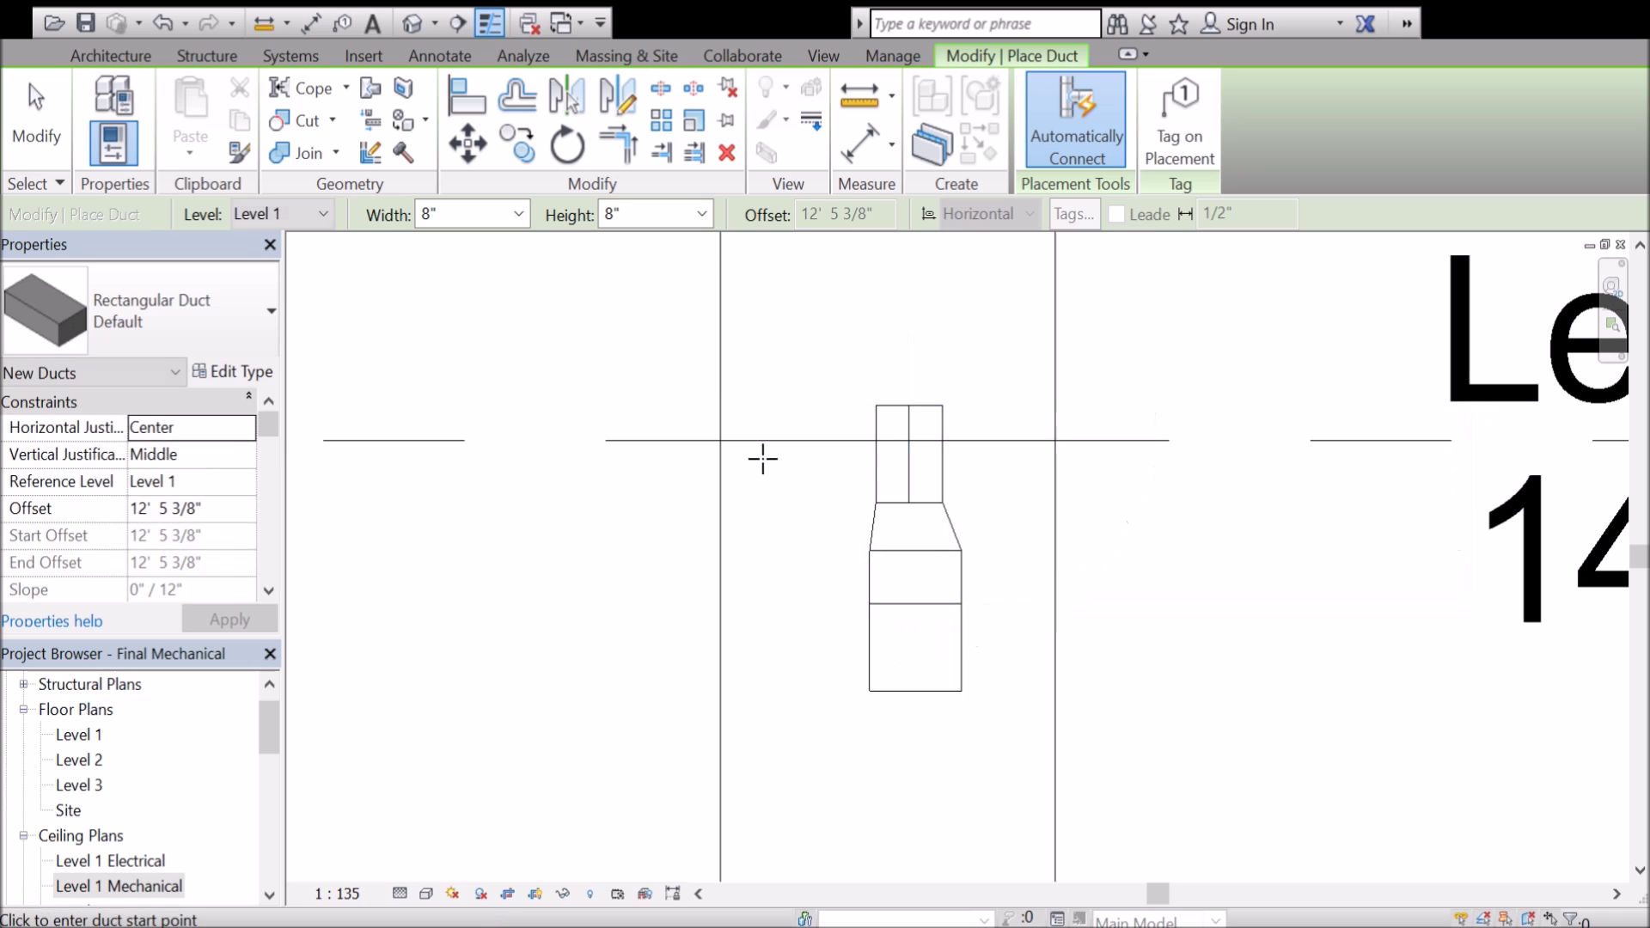
pyautogui.press('Escape')
pyautogui.press('Escape')
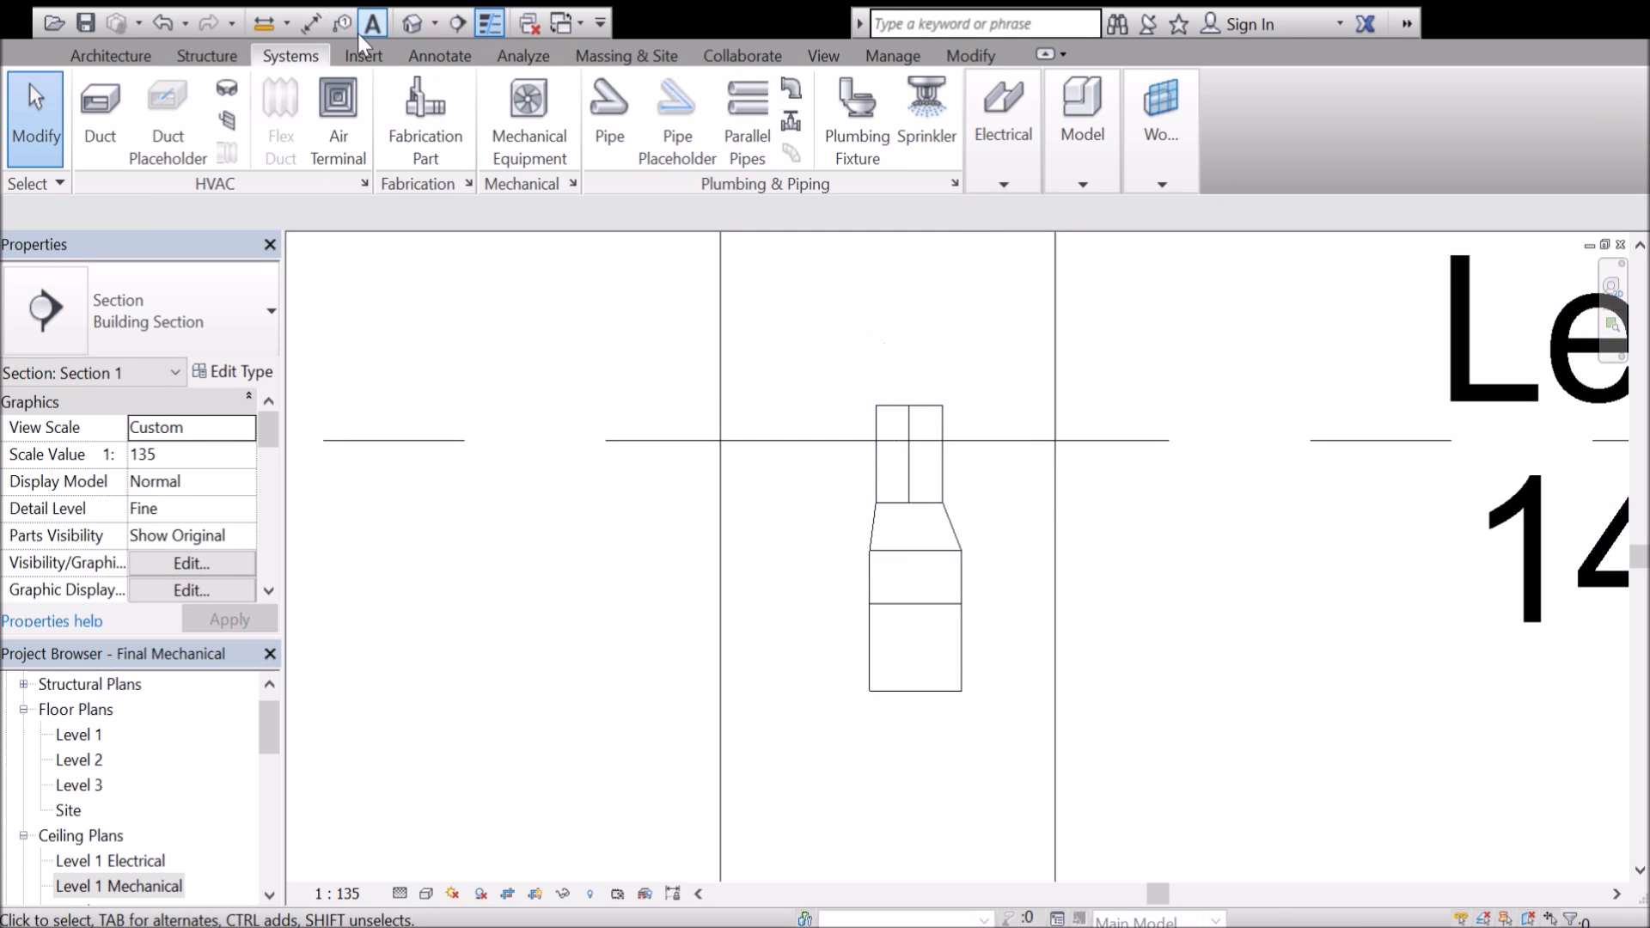
# Open the 3D view and examine how the corridor main ducts and room branches relate to the rooftop air handling unit.
pyautogui.click(404, 29)
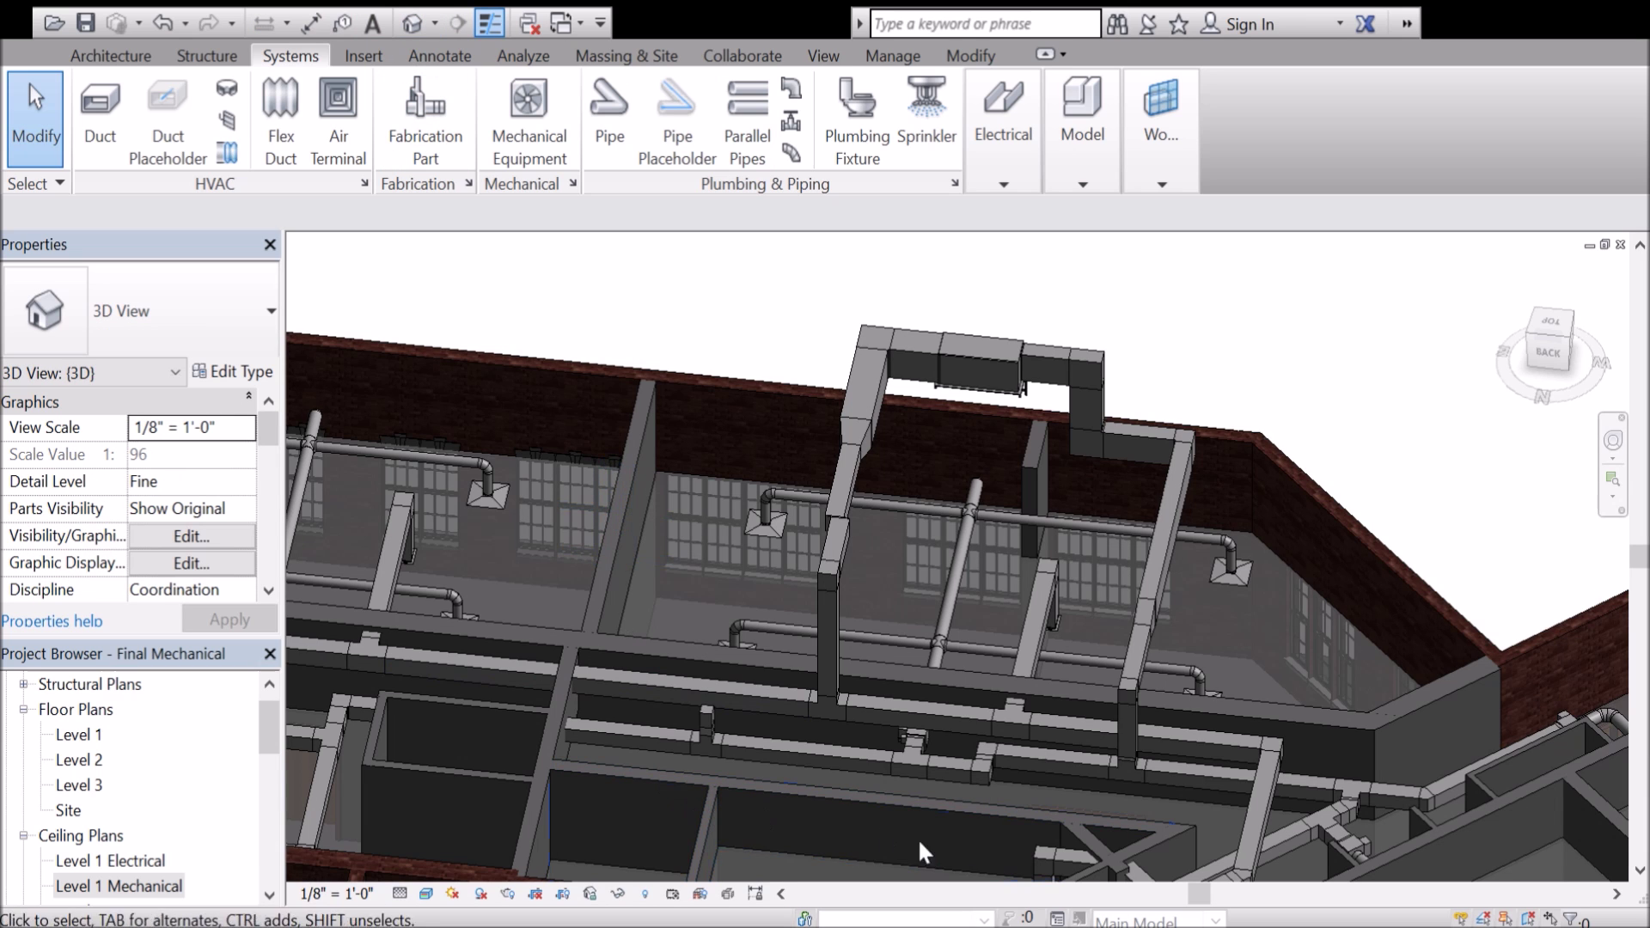
pyautogui.scroll(3, 693, 770)
pyautogui.scroll(-2, 730, 658)
pyautogui.scroll(-3, 725, 646)
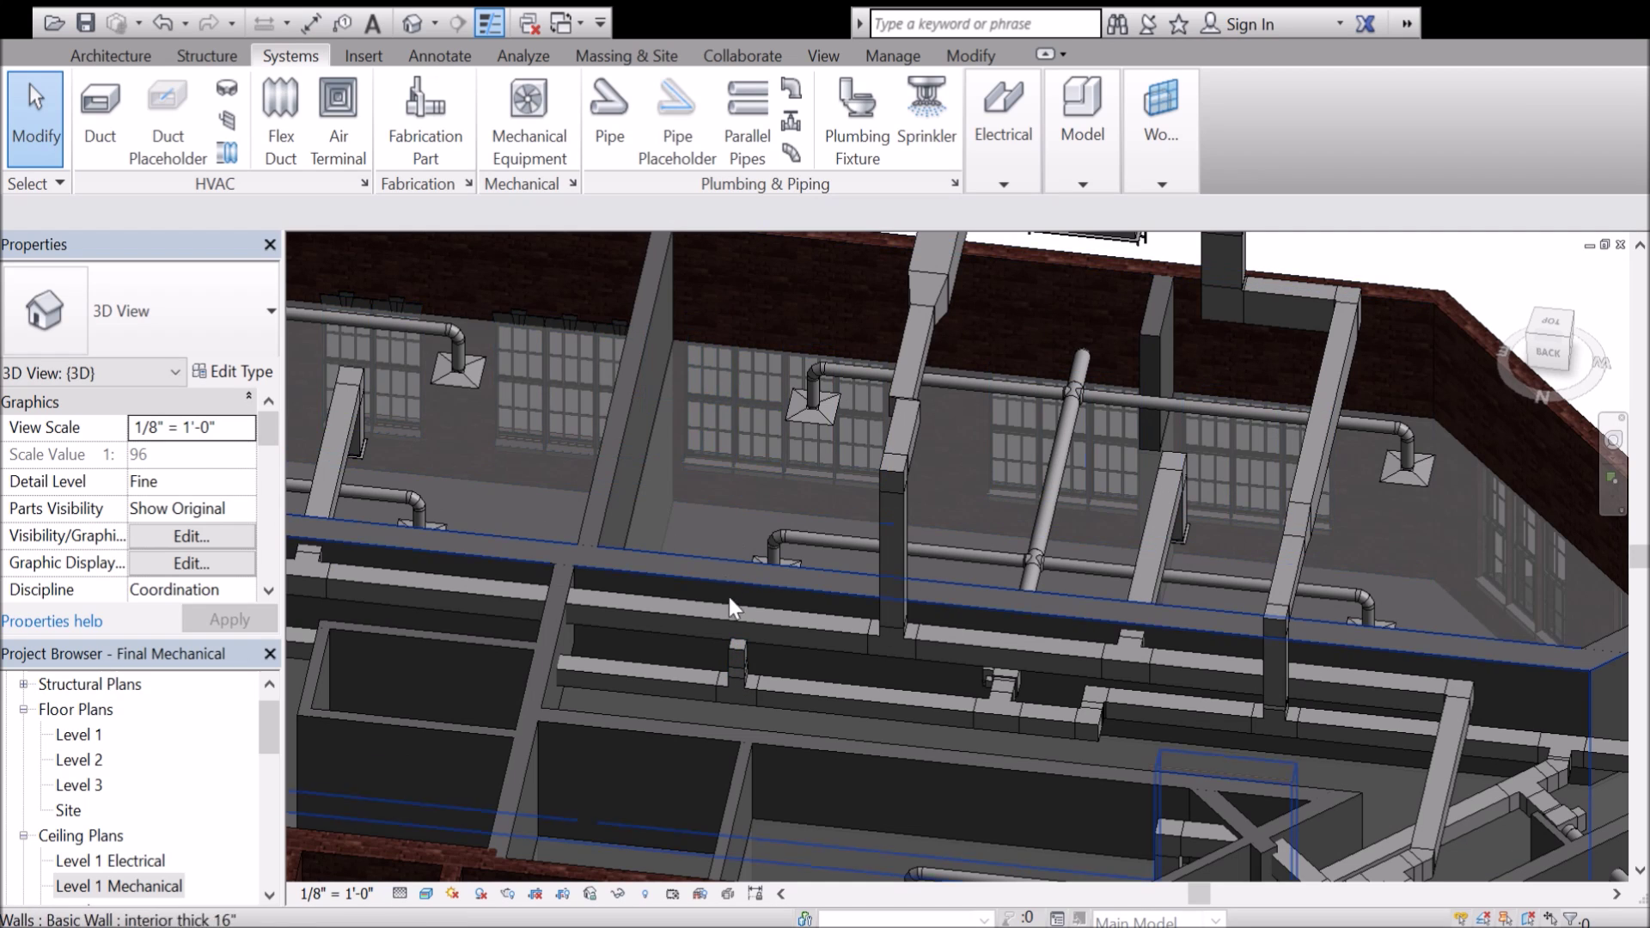
pyautogui.scroll(-4, 827, 487)
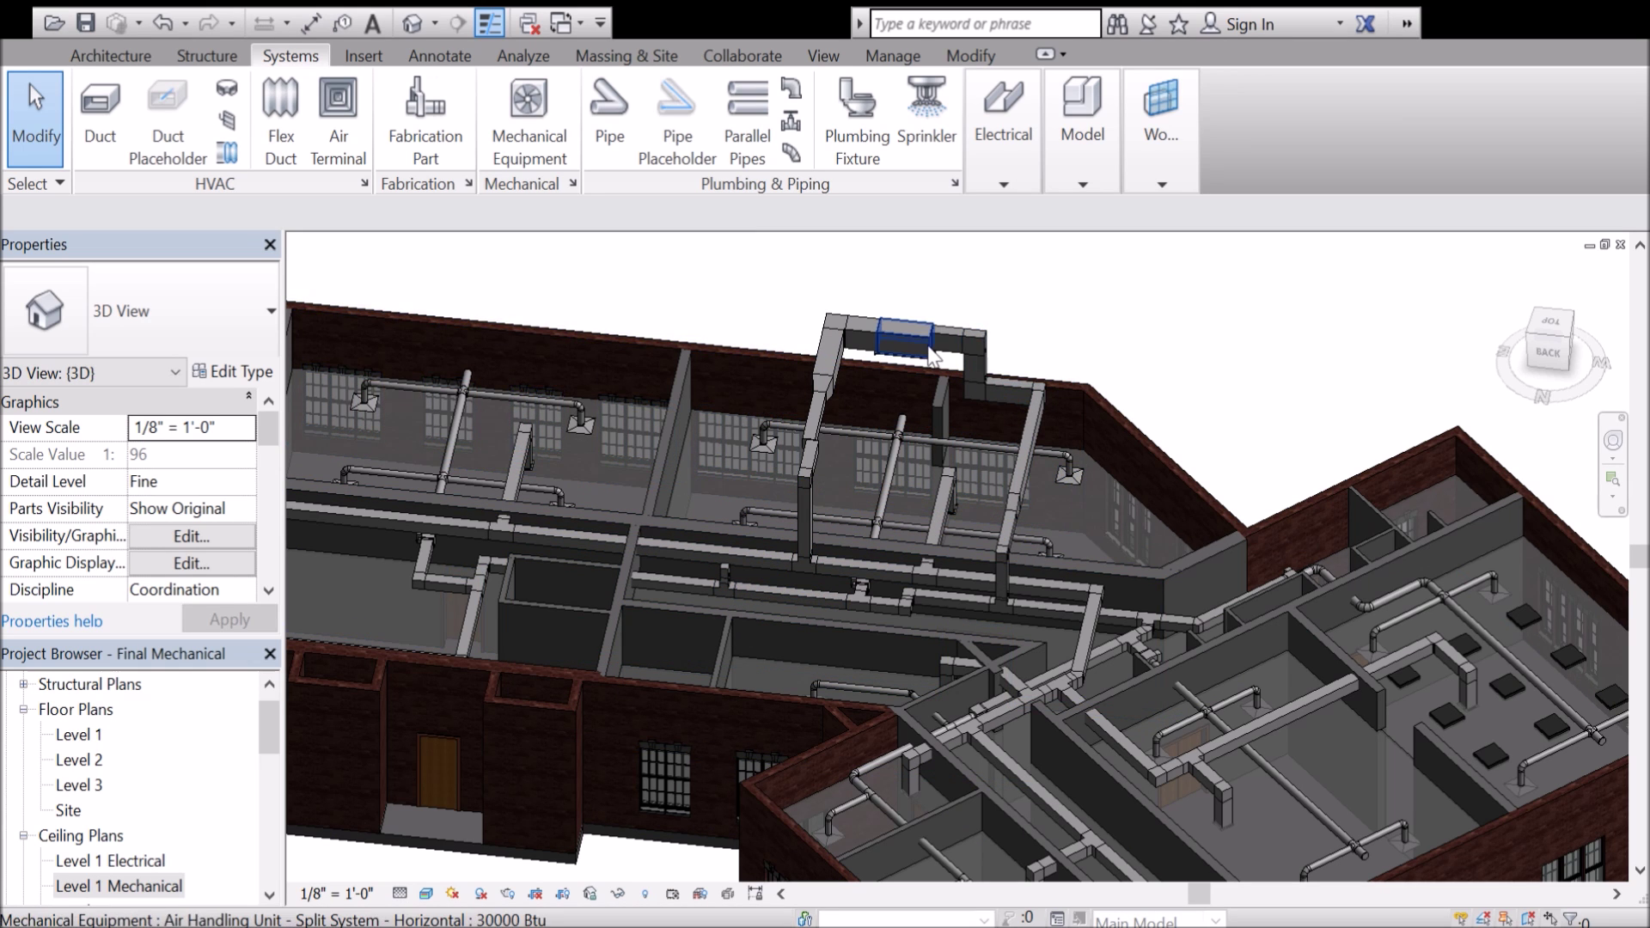
pyautogui.scroll(-3, 954, 369)
pyautogui.scroll(1, 967, 368)
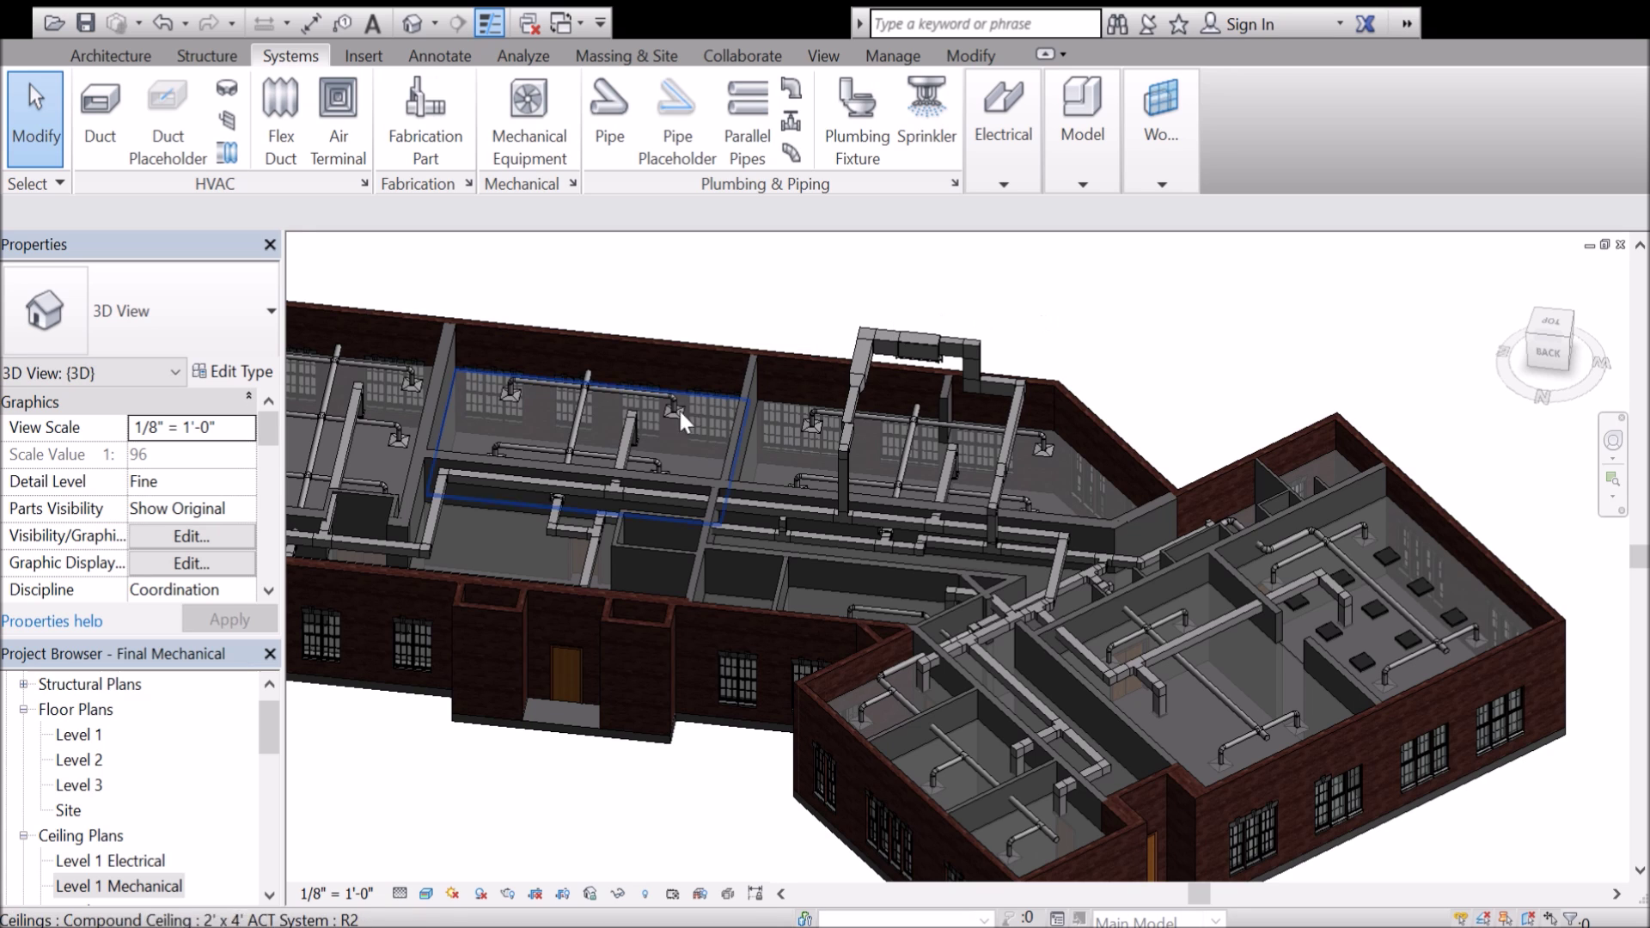
pyautogui.click(571, 433)
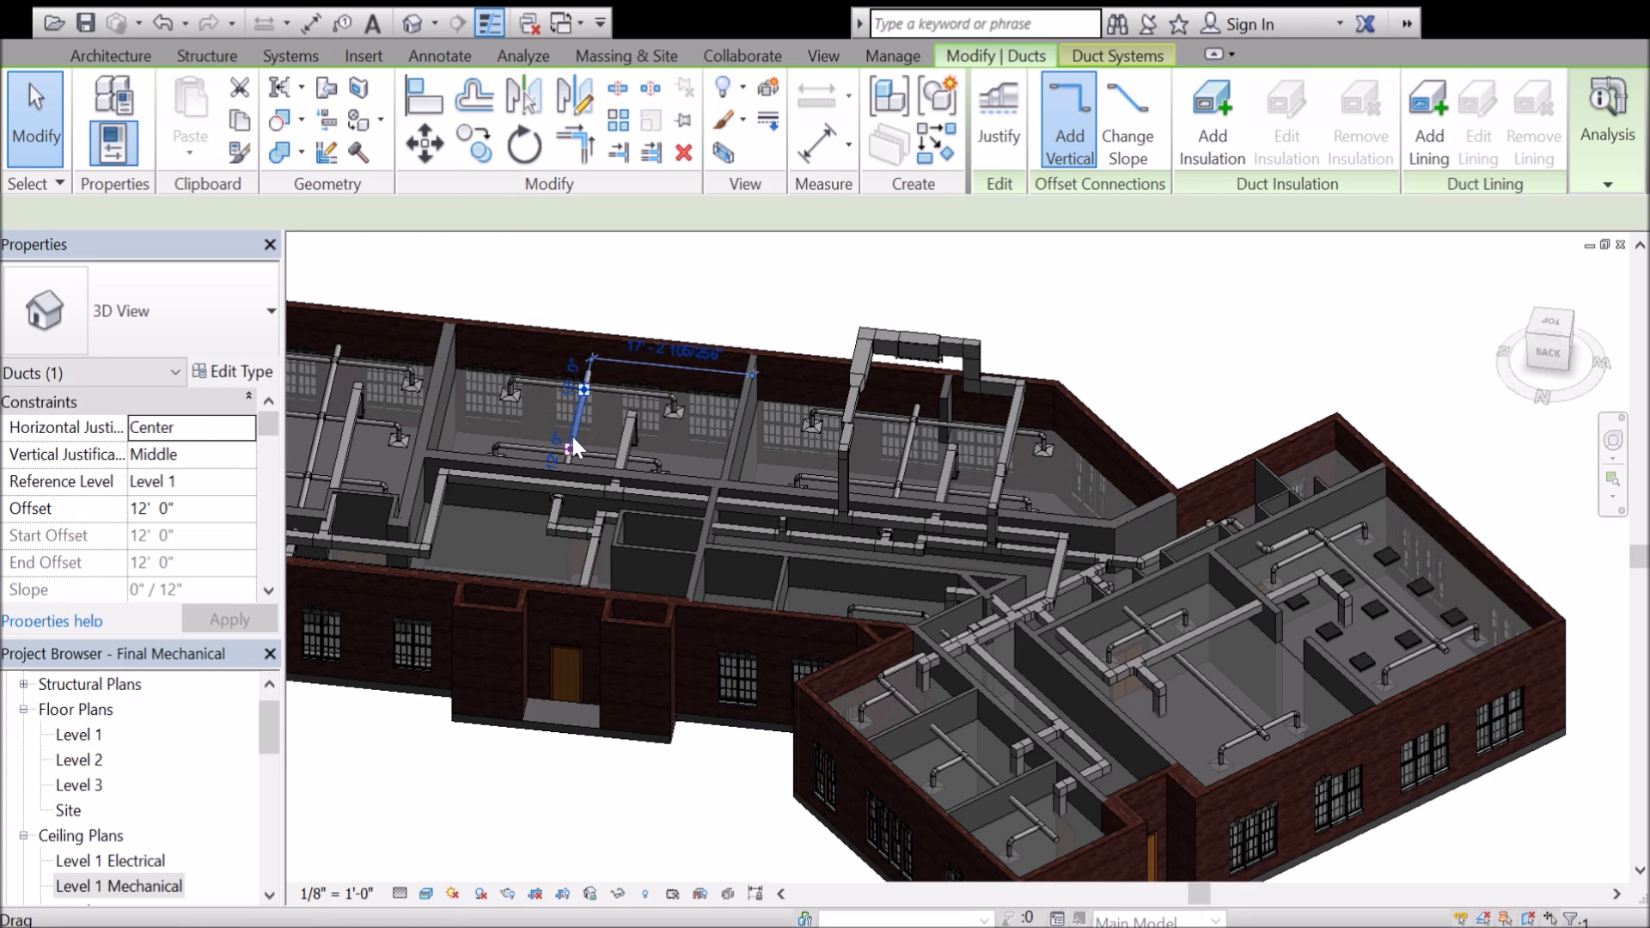
pyautogui.click(746, 245)
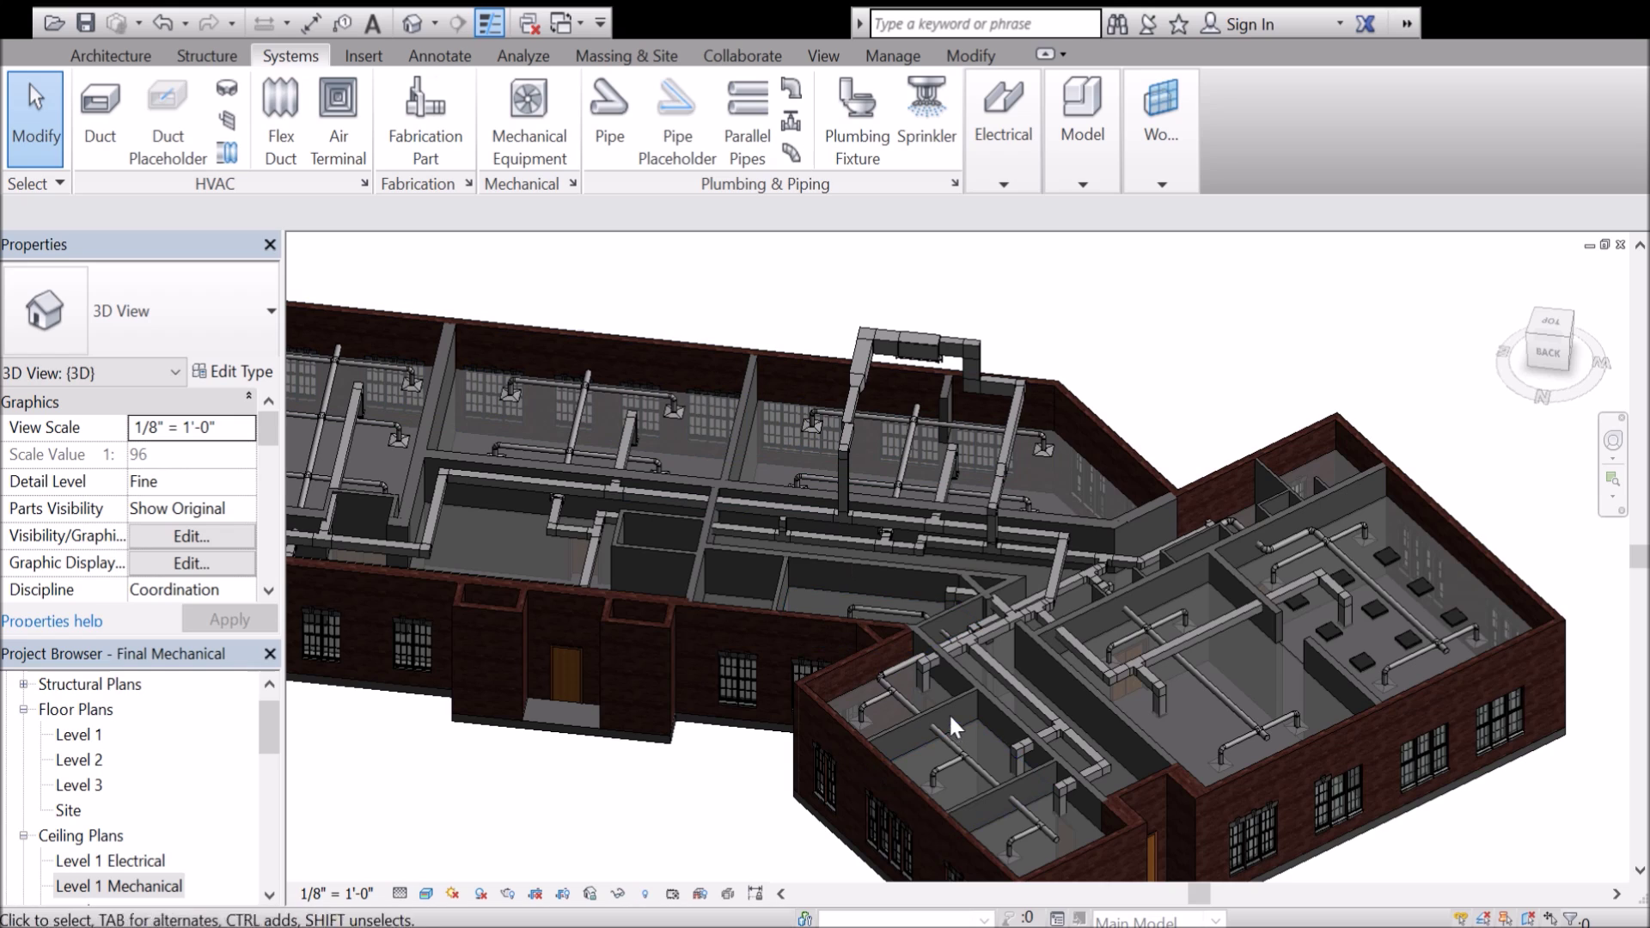
# Examine the rectangular vertical drops and their connections to the main duct in the small rooms of the near wing.
pyautogui.scroll(-1, 922, 688)
pyautogui.scroll(10, 922, 679)
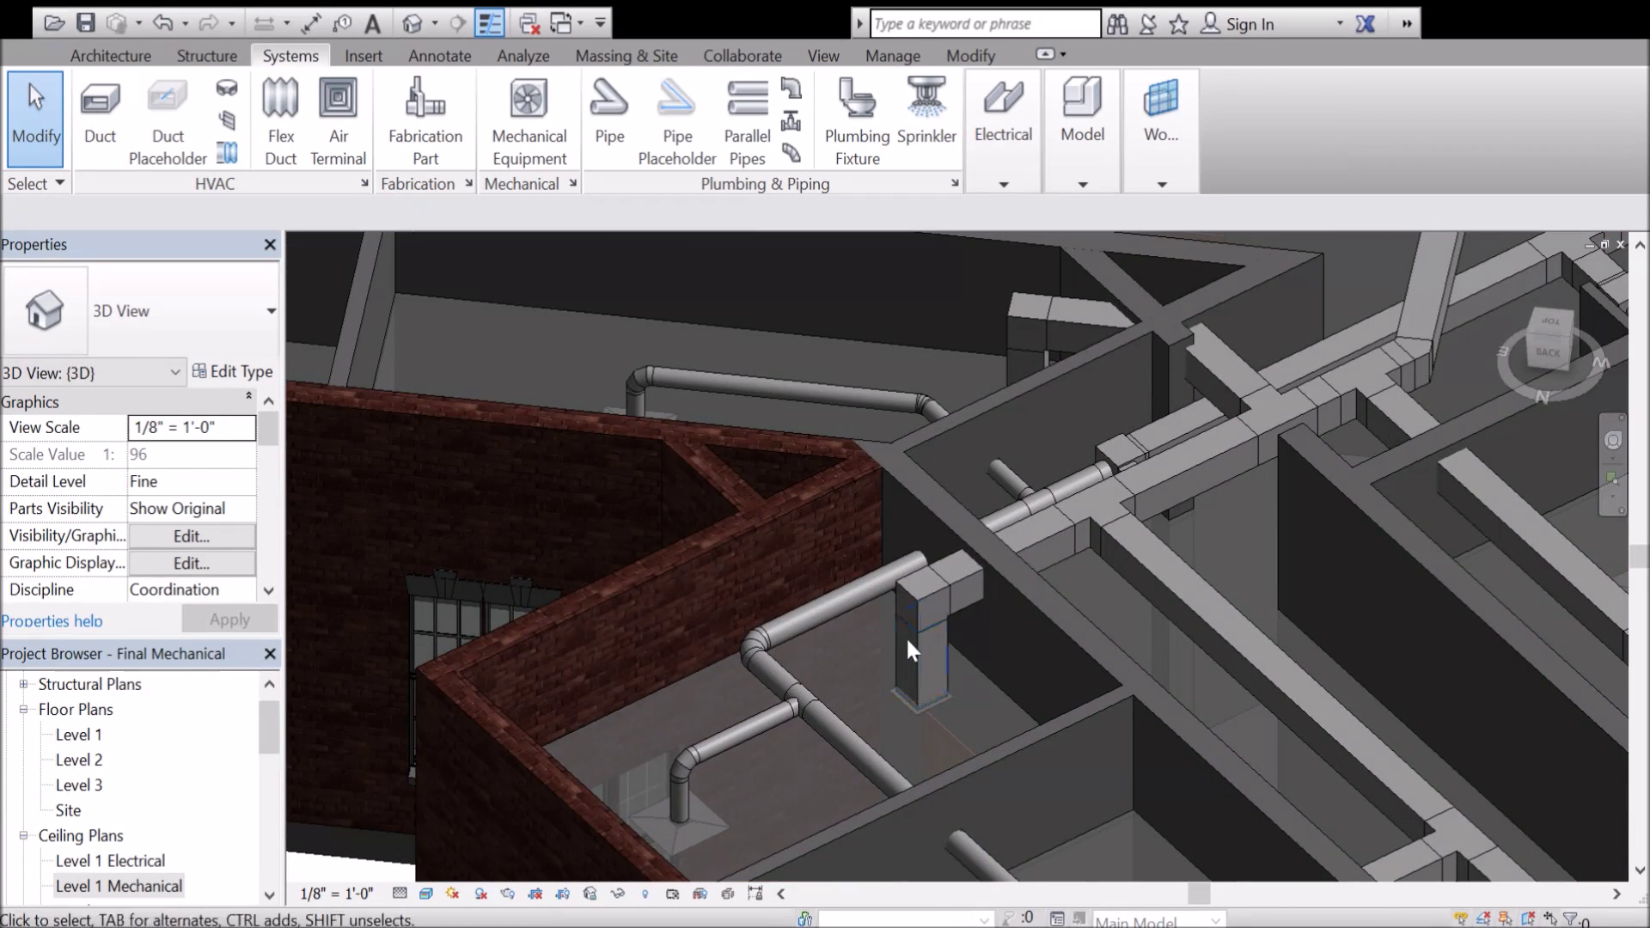
pyautogui.scroll(-3, 974, 507)
pyautogui.scroll(-2, 975, 507)
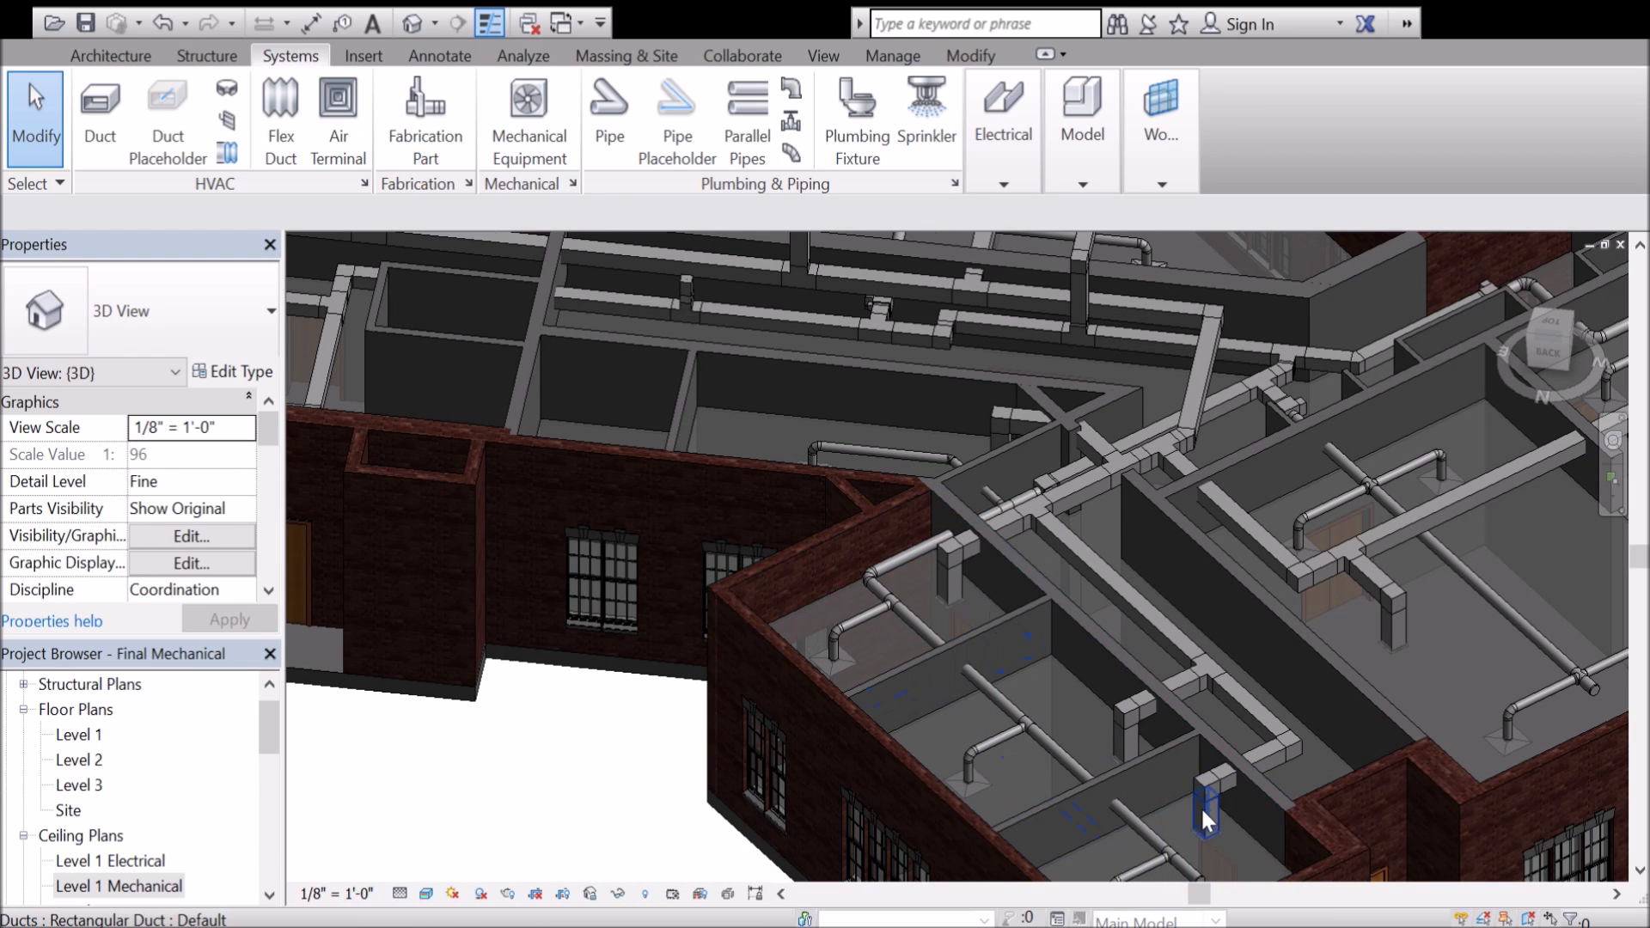
pyautogui.scroll(2, 1162, 780)
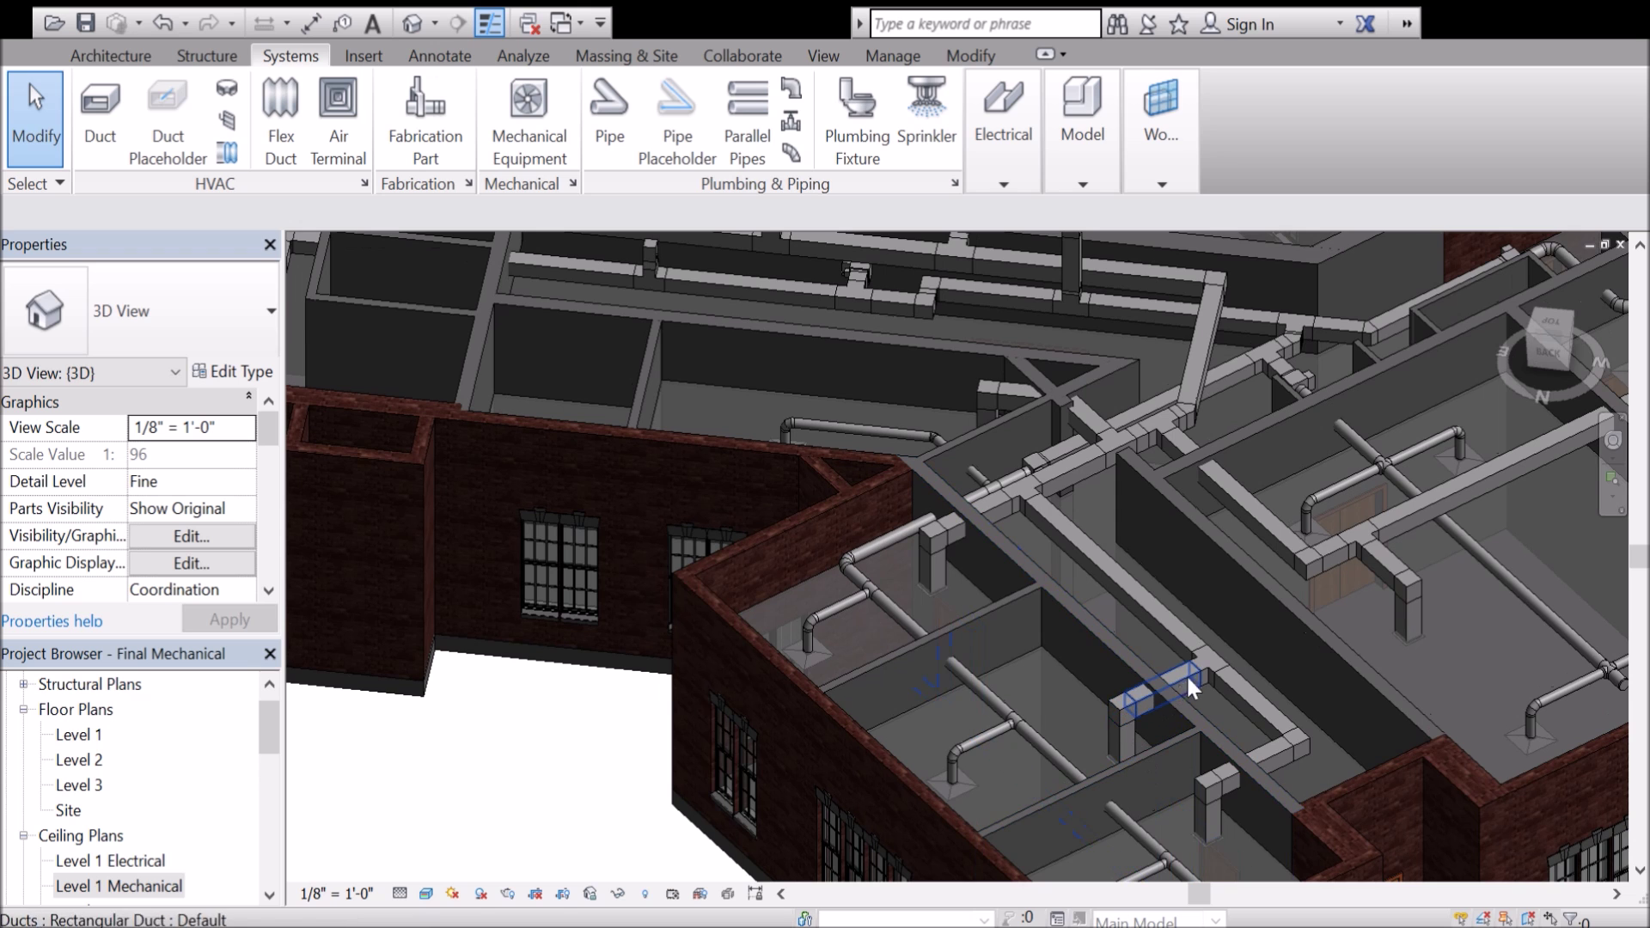
pyautogui.scroll(1, 932, 585)
pyautogui.scroll(1, 1185, 755)
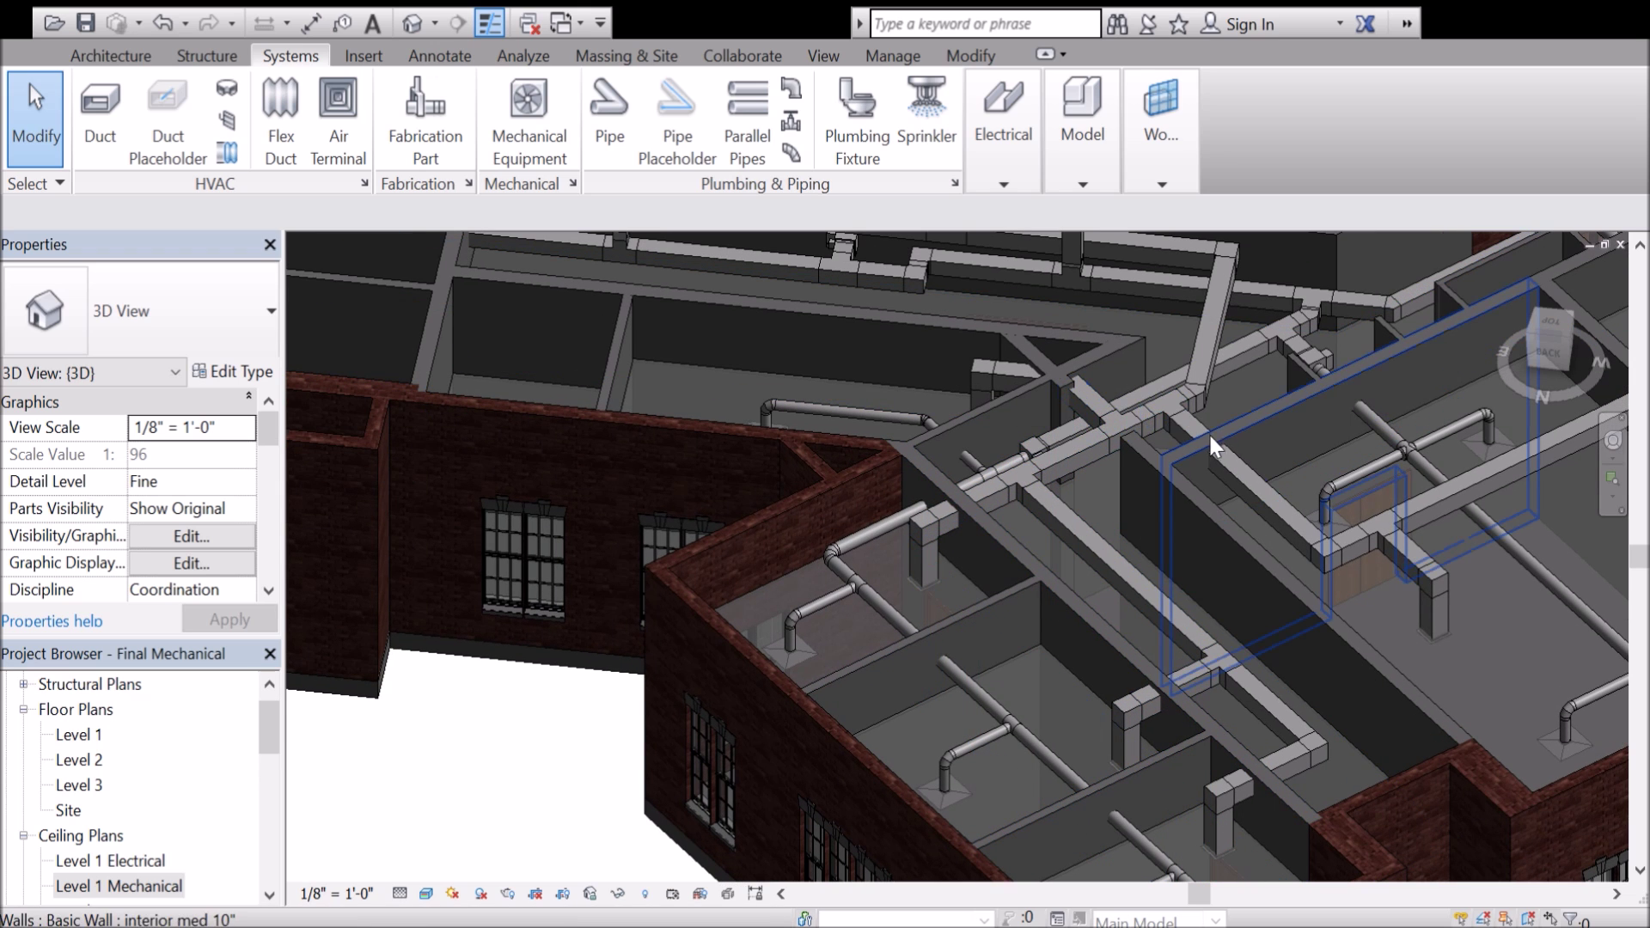
pyautogui.scroll(-4, 1385, 665)
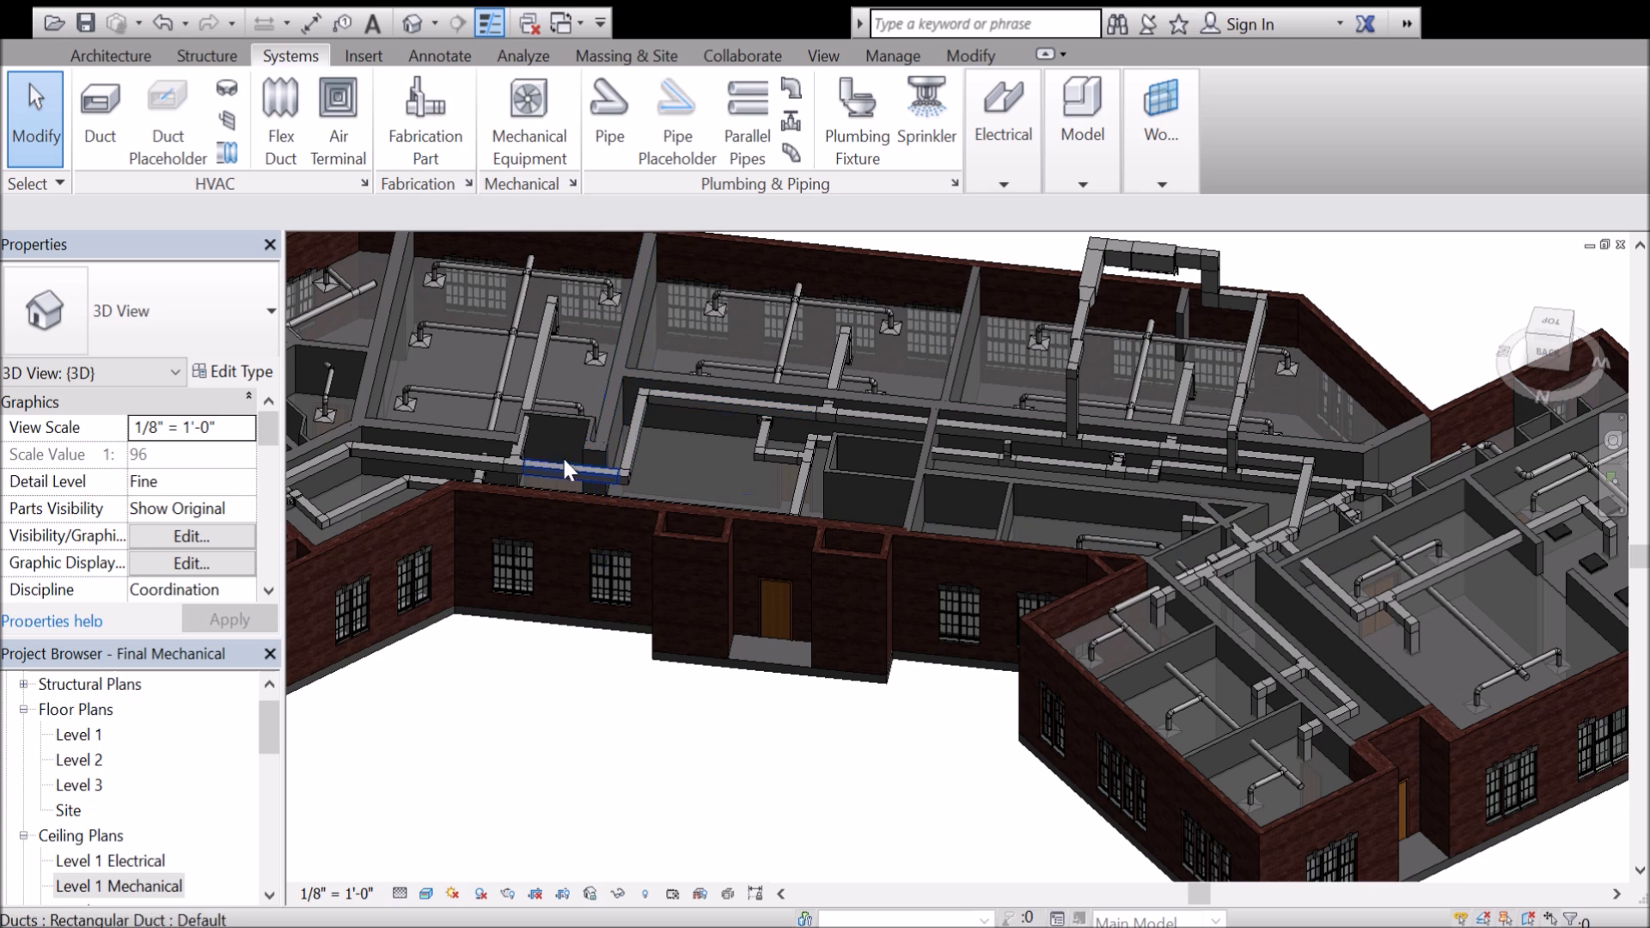
# Examine the 12" by 12" duct and the vertical riser linking the corridor main to the rooftop air handling unit.
pyautogui.scroll(5, 1061, 396)
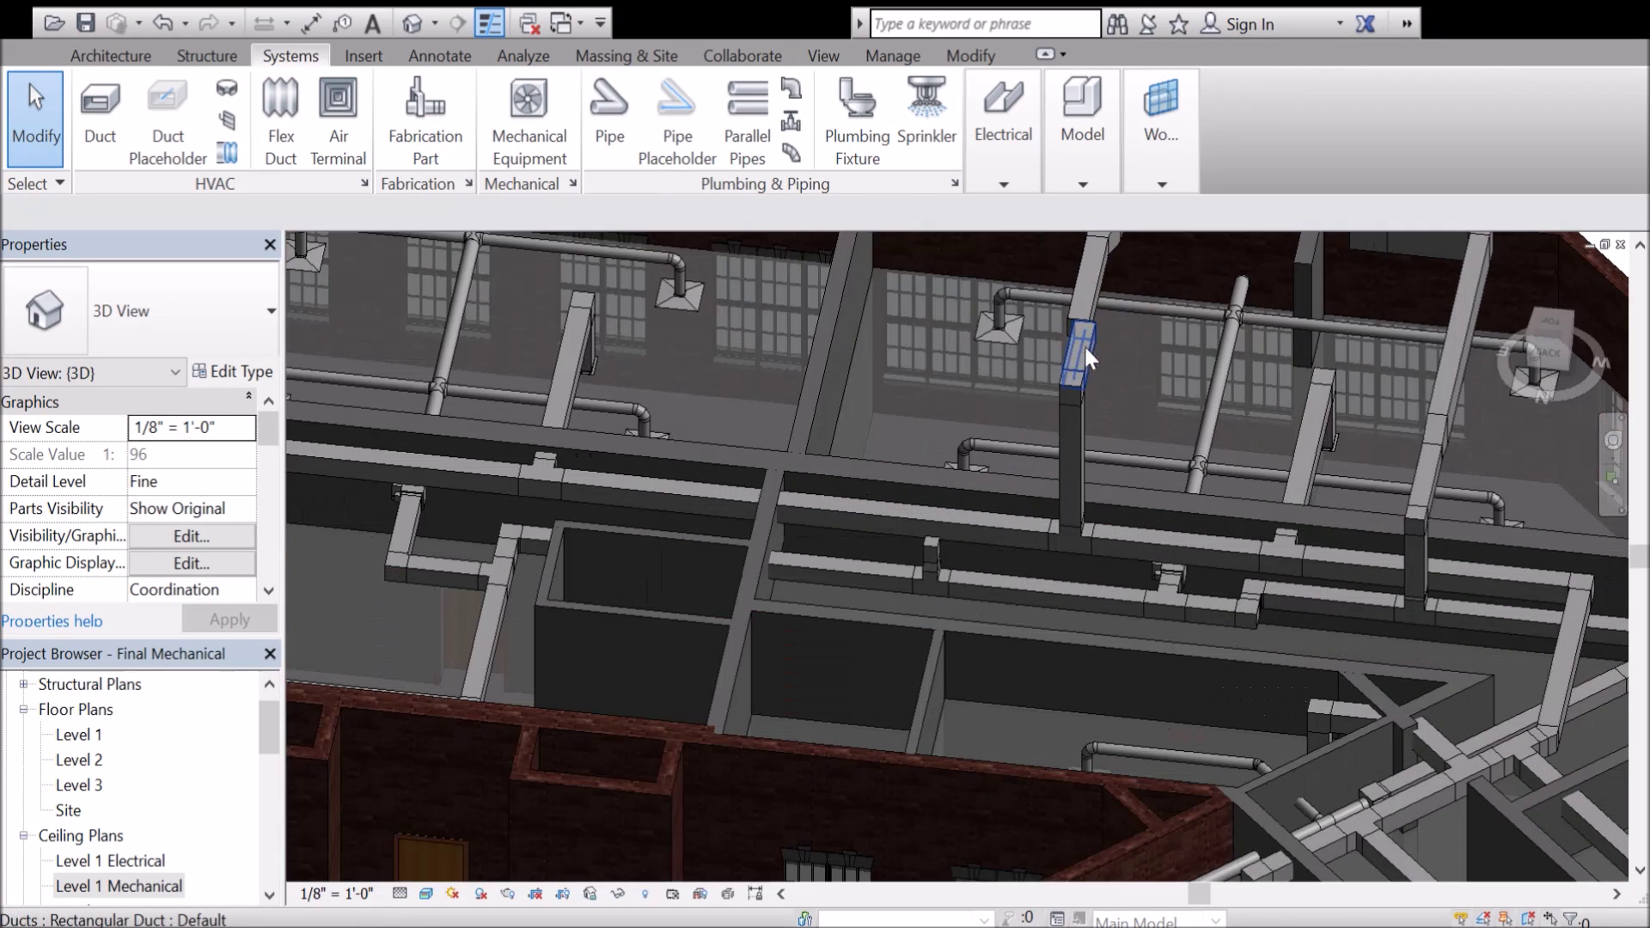
pyautogui.scroll(3, 1084, 344)
pyautogui.moveTo(1109, 376); pyautogui.dragTo(1070, 511, button='middle')
pyautogui.click(1080, 502)
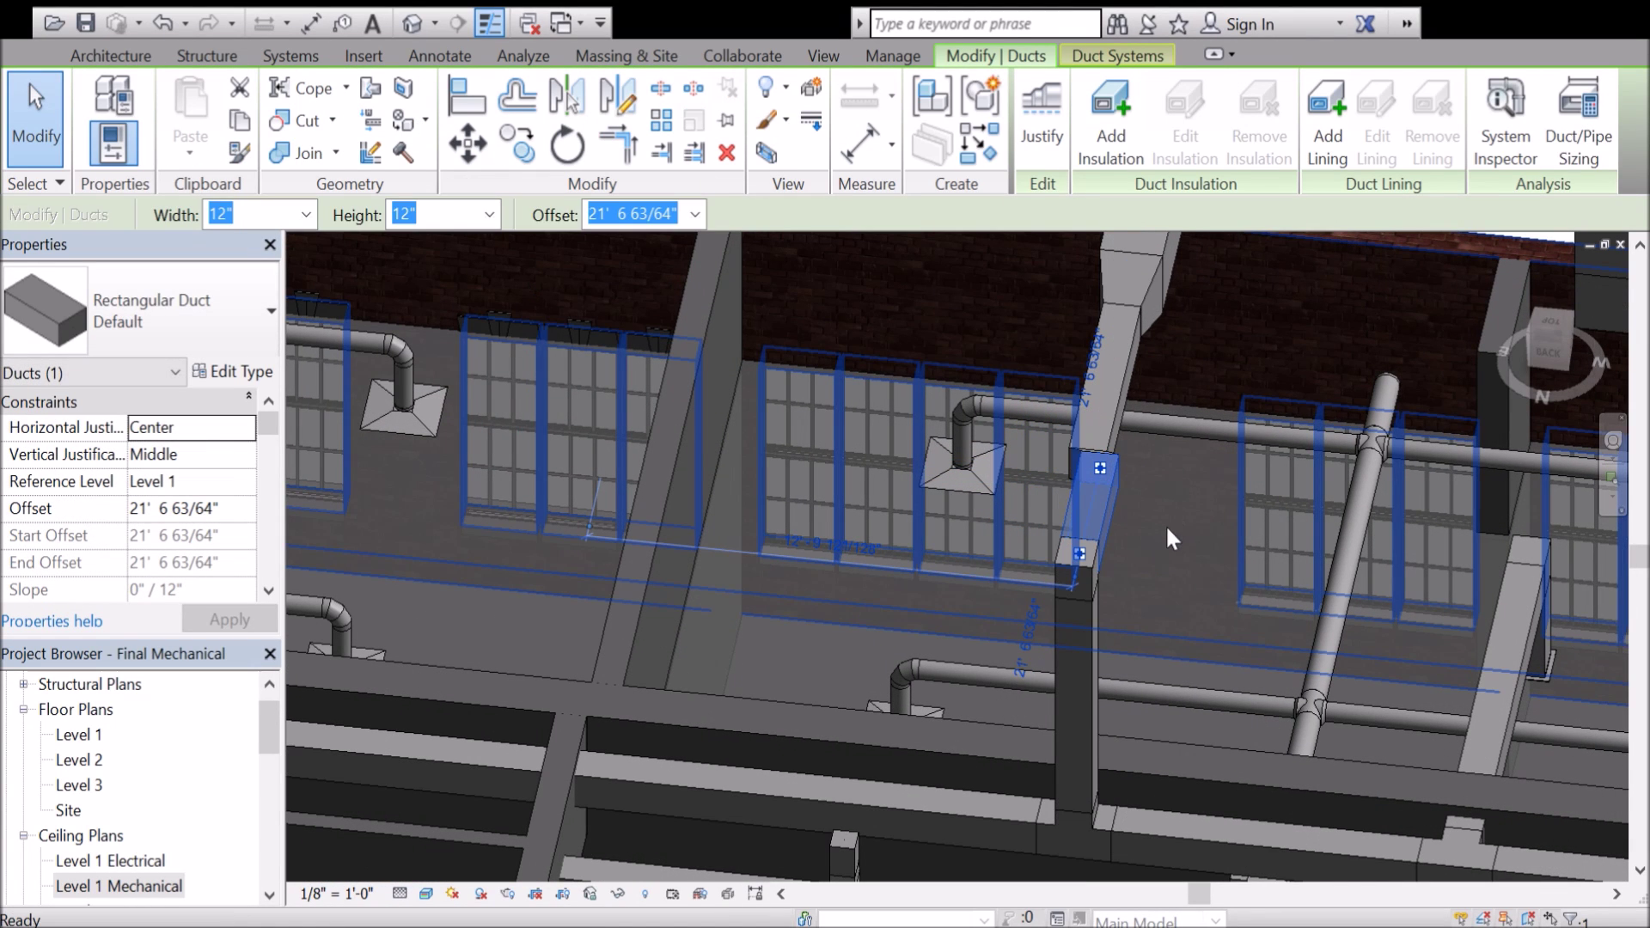
pyautogui.press('Escape')
pyautogui.click(1144, 588)
pyautogui.scroll(-3, 1143, 588)
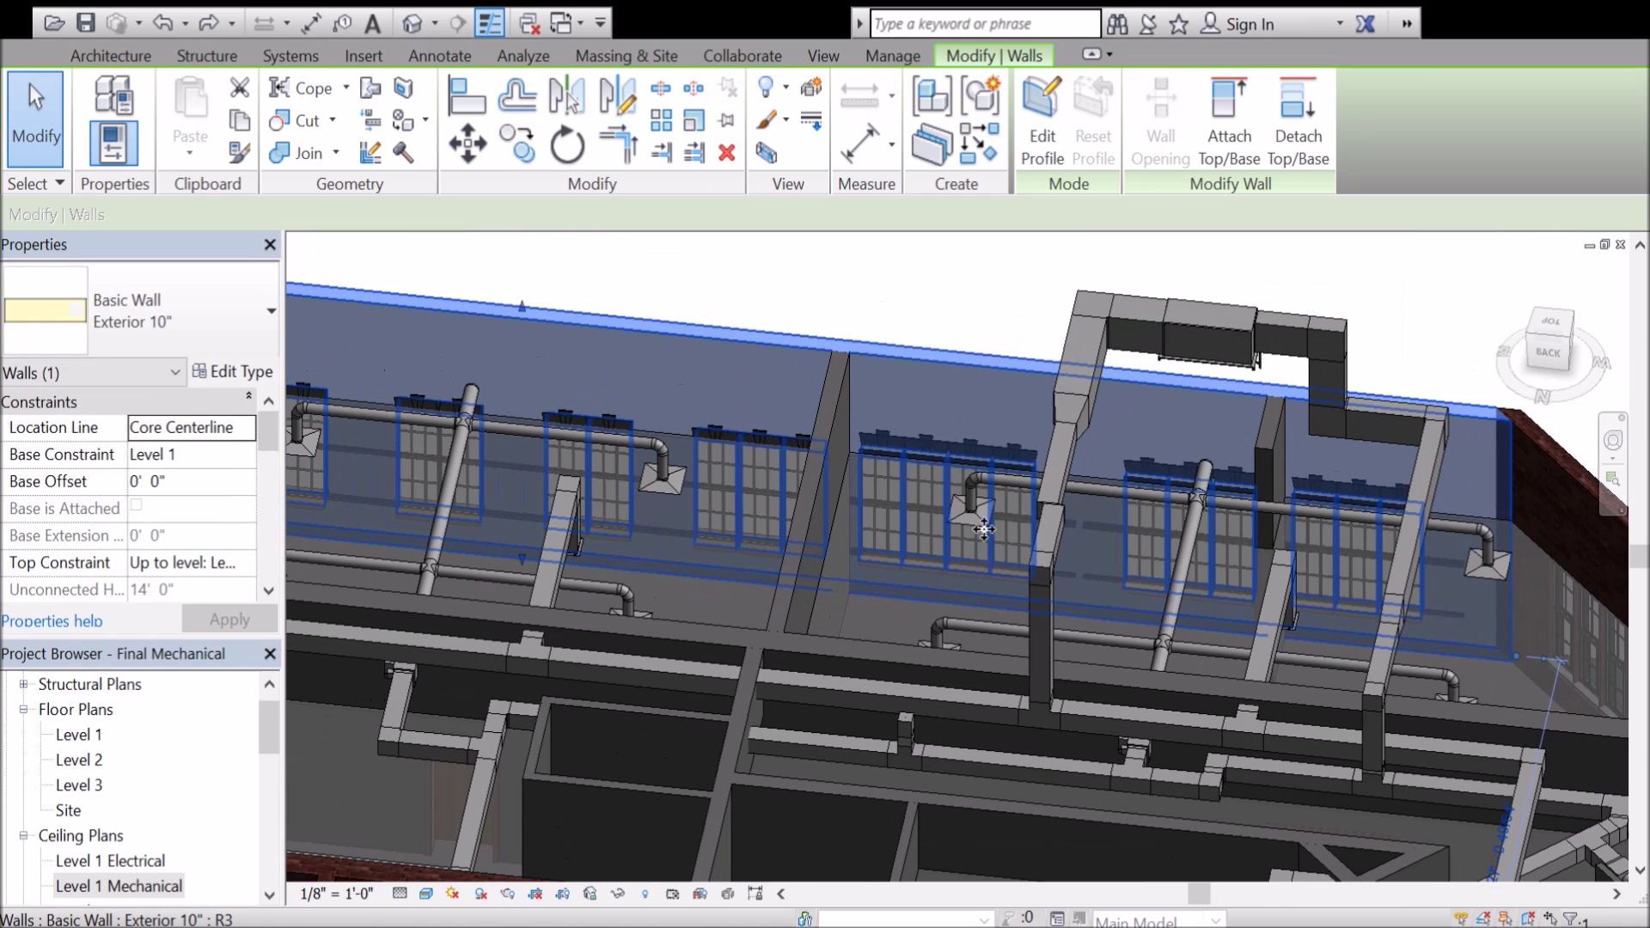
pyautogui.press('Escape')
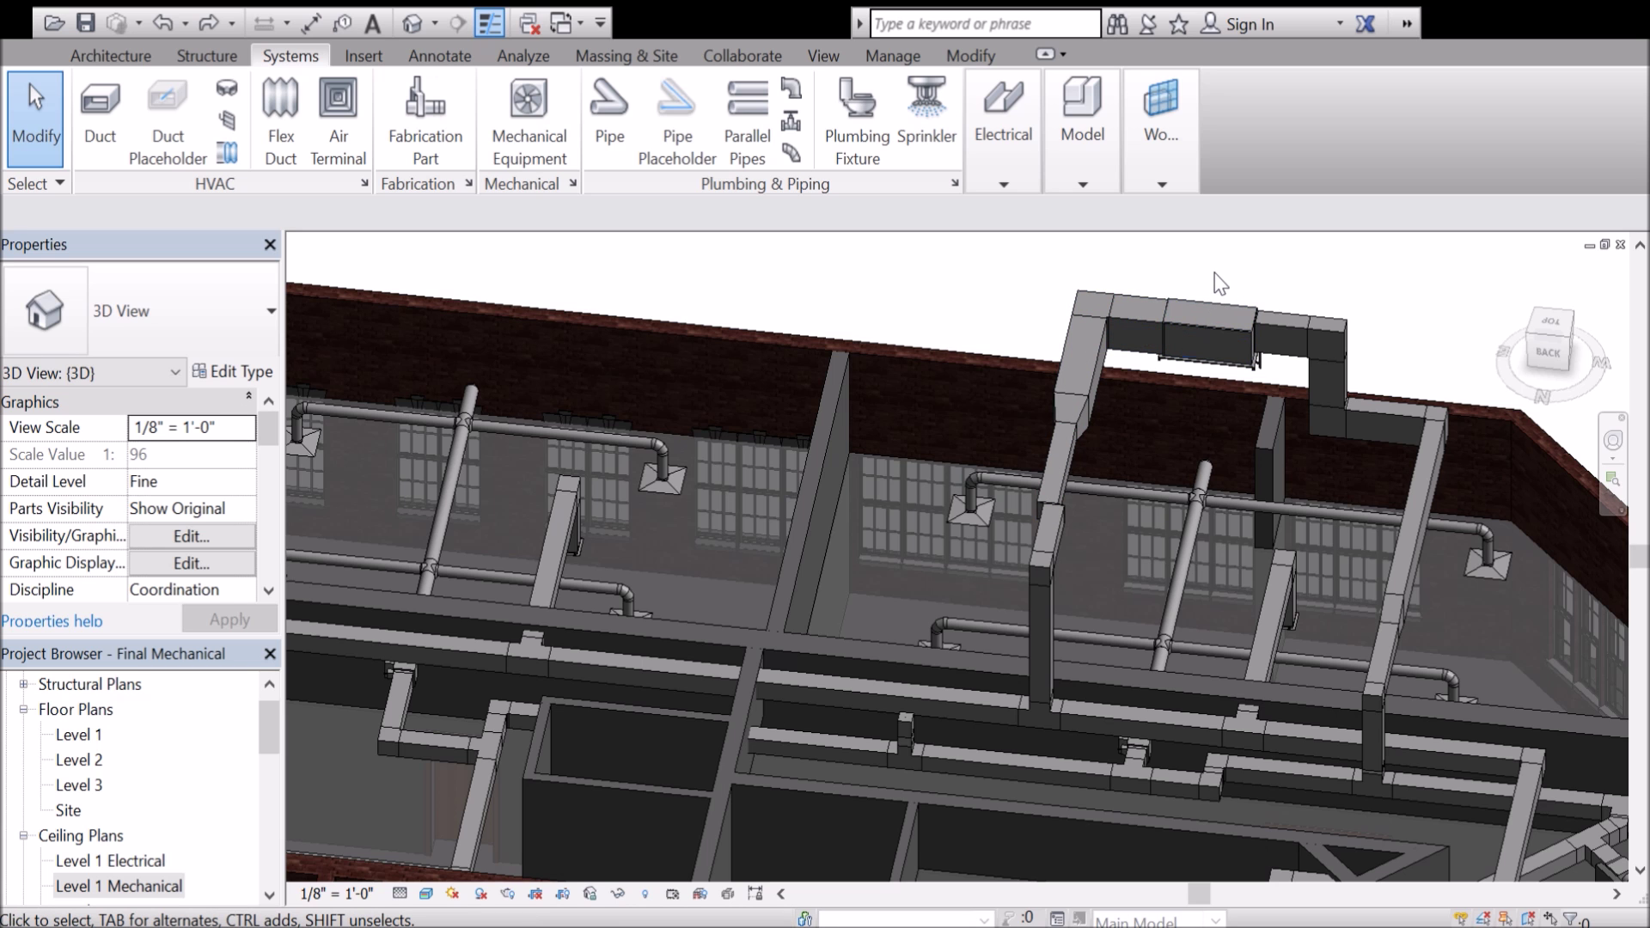
# Examine the complete duct layout across the whole school building from several angles in 3D.
pyautogui.scroll(-5, 1147, 251)
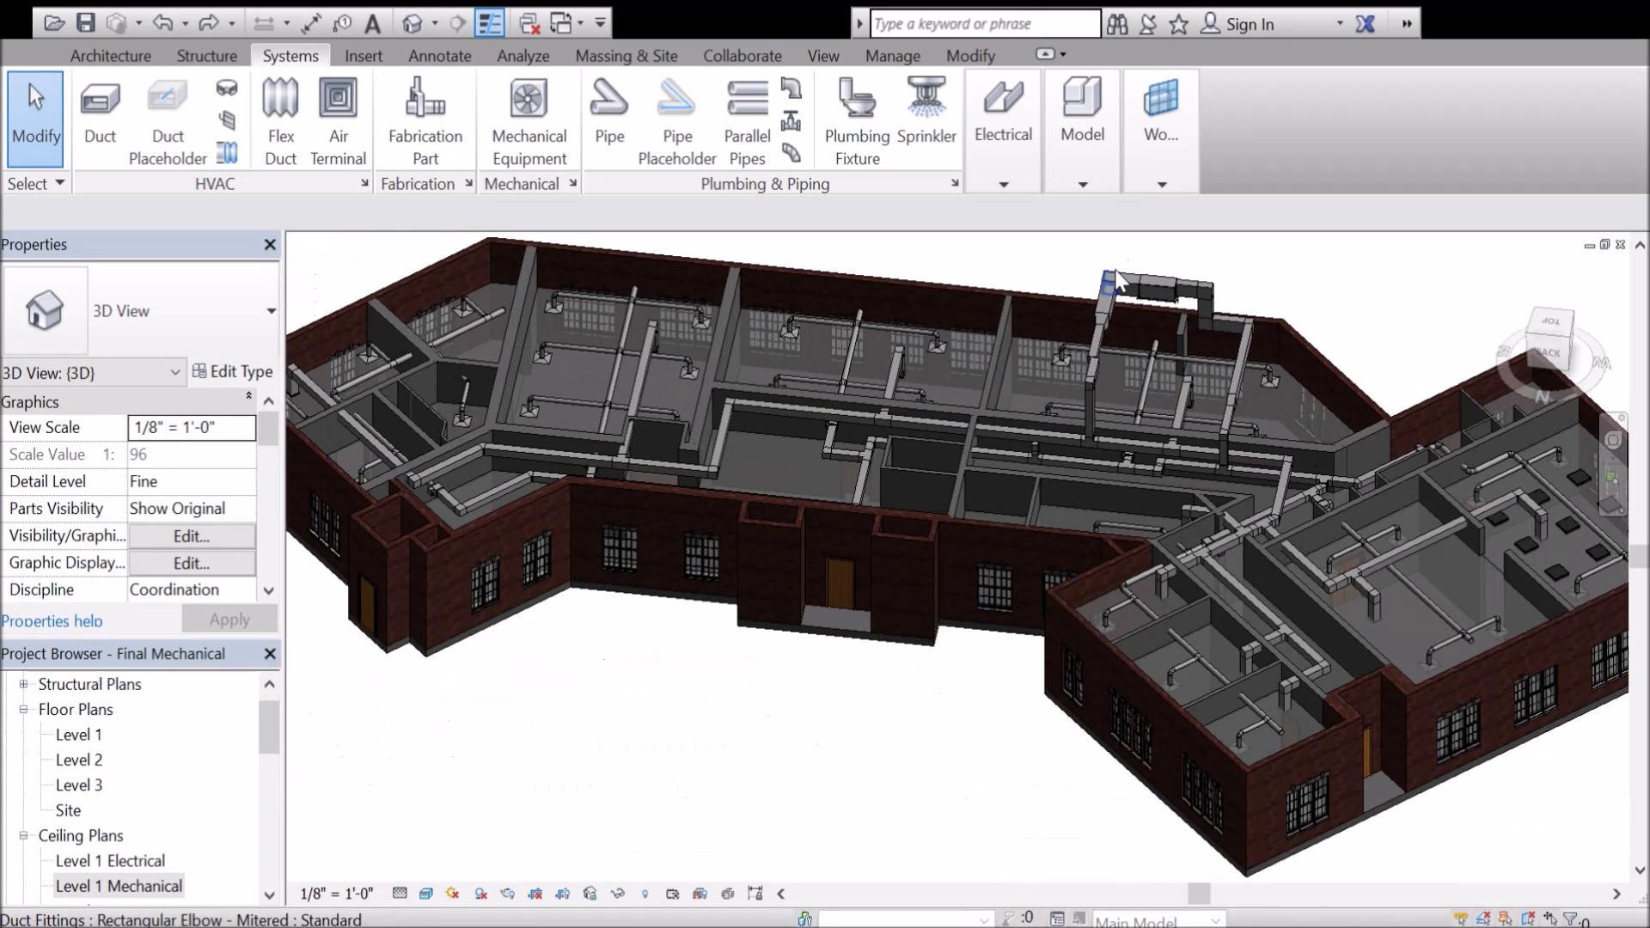
pyautogui.keyDown('shift'); pyautogui.moveTo(847, 781); pyautogui.dragTo(756, 735, button='middle'); pyautogui.keyUp('shift')
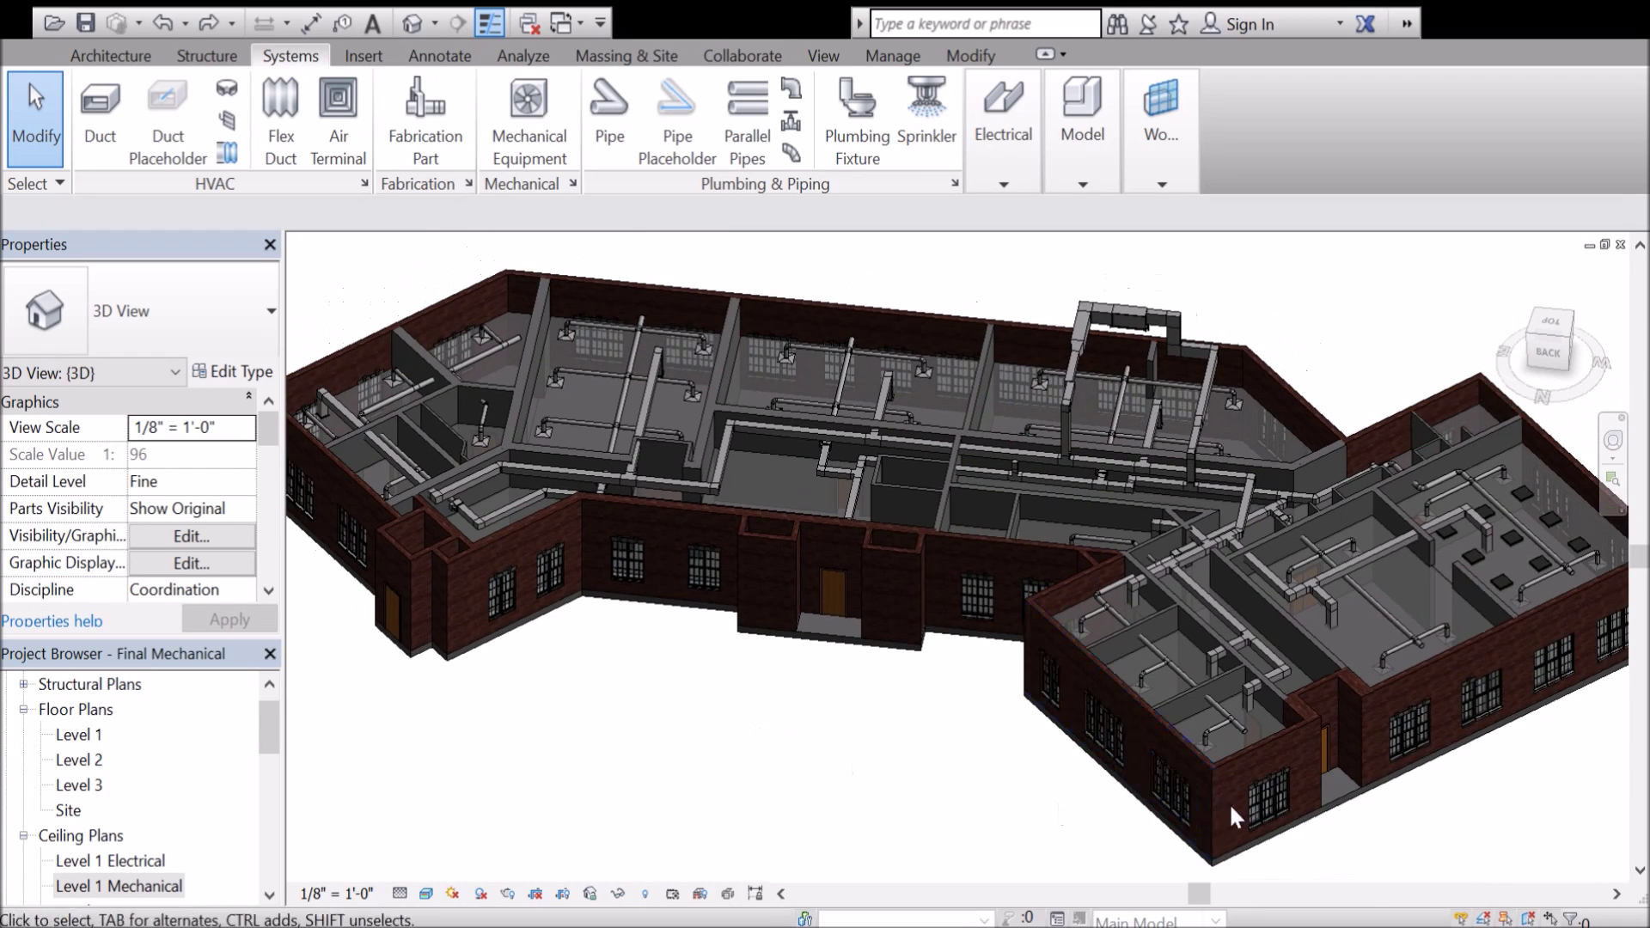
pyautogui.moveTo(1548, 354); pyautogui.dragTo(1560, 359)
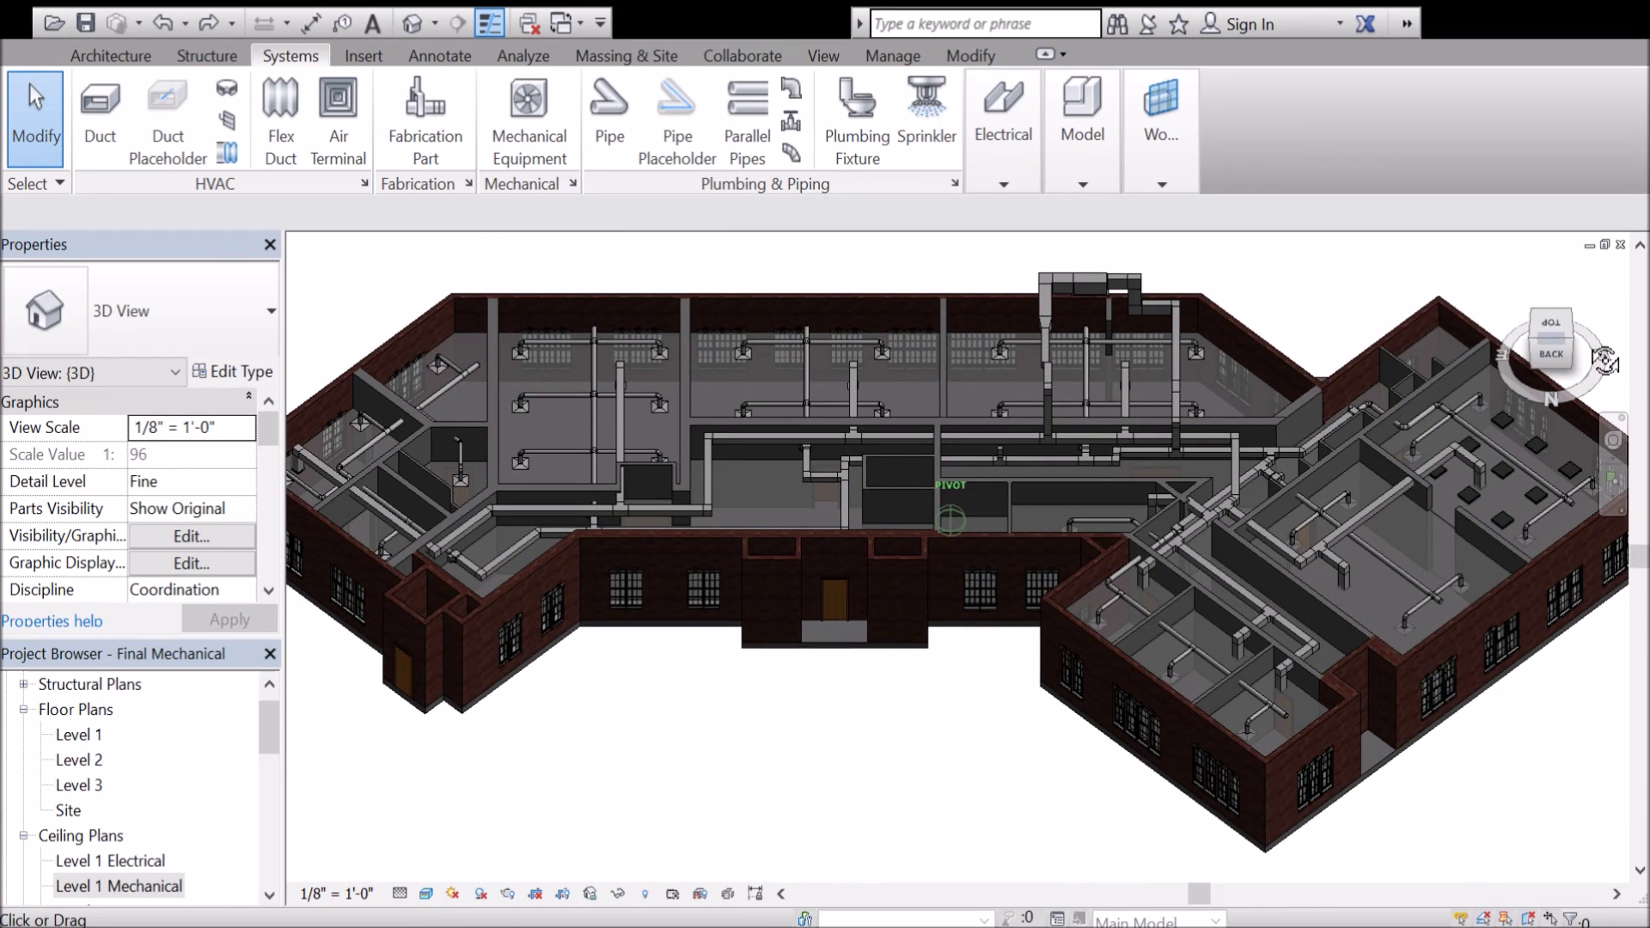
pyautogui.click(1604, 361)
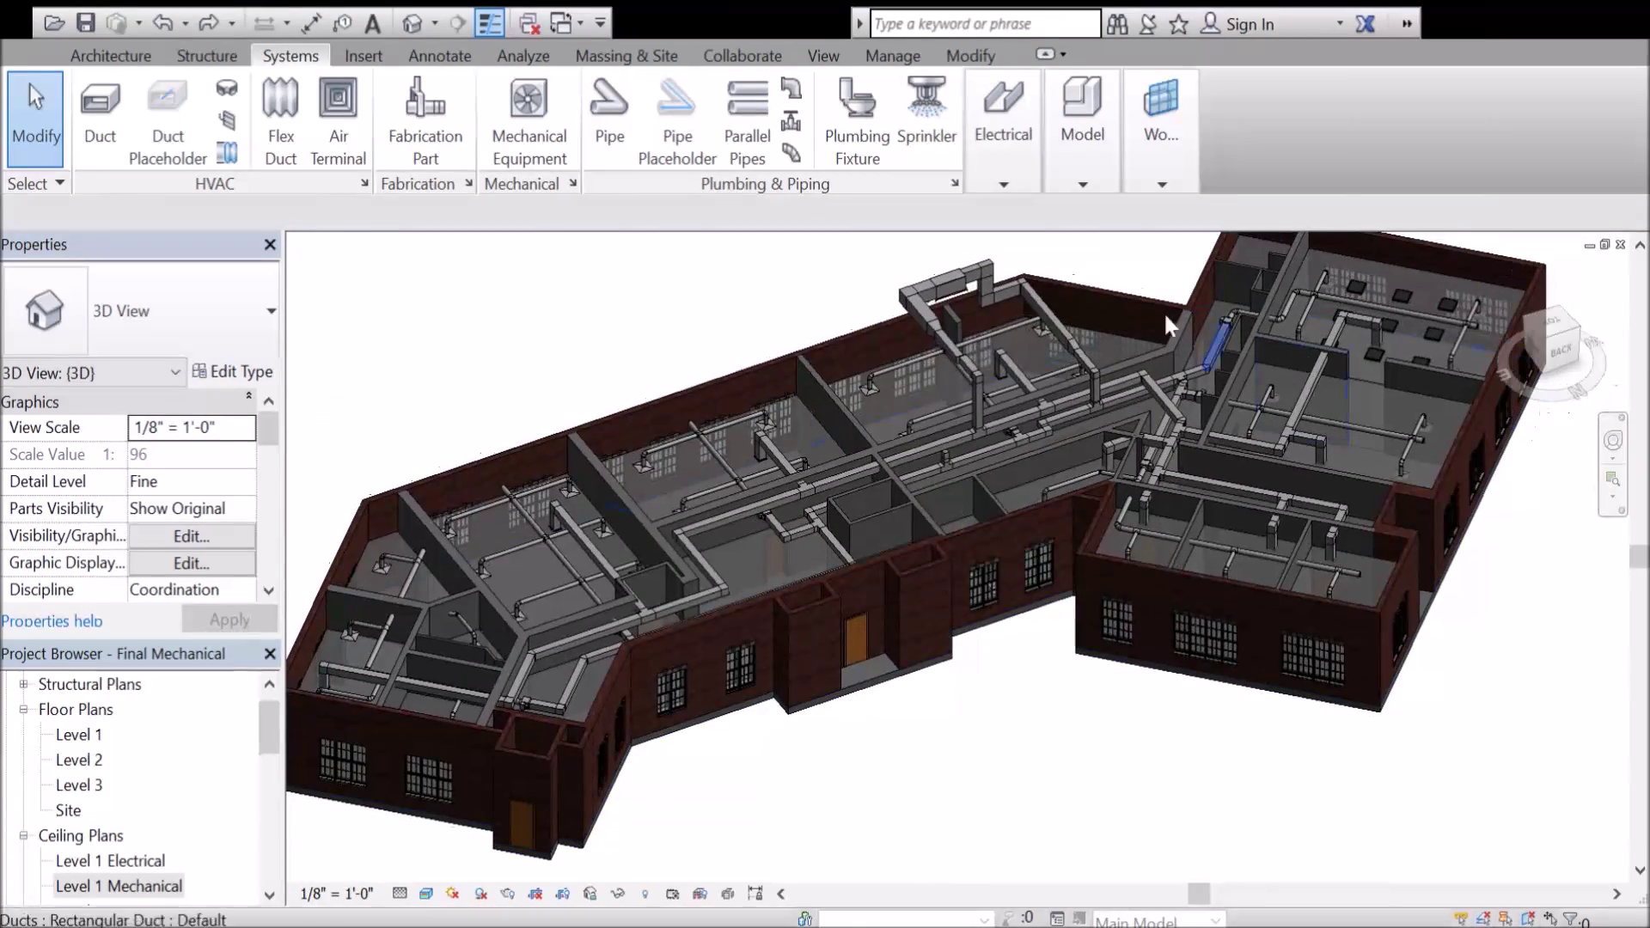
pyautogui.moveTo(1556, 339); pyautogui.dragTo(1553, 351)
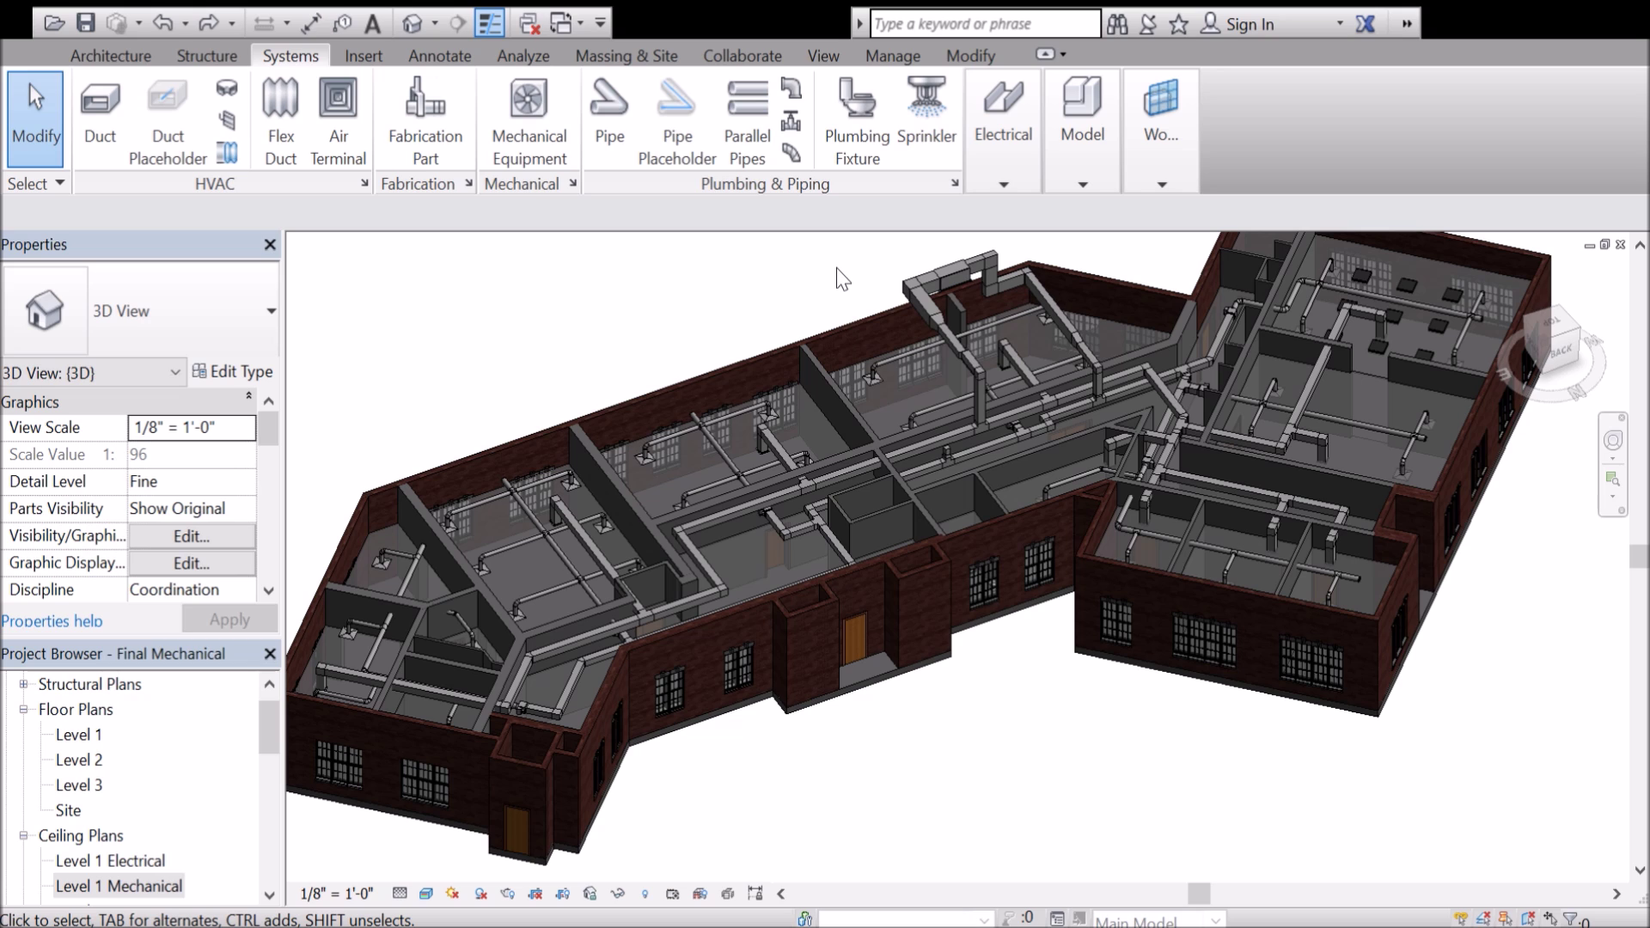
pyautogui.click(734, 411)
pyautogui.press('Escape')
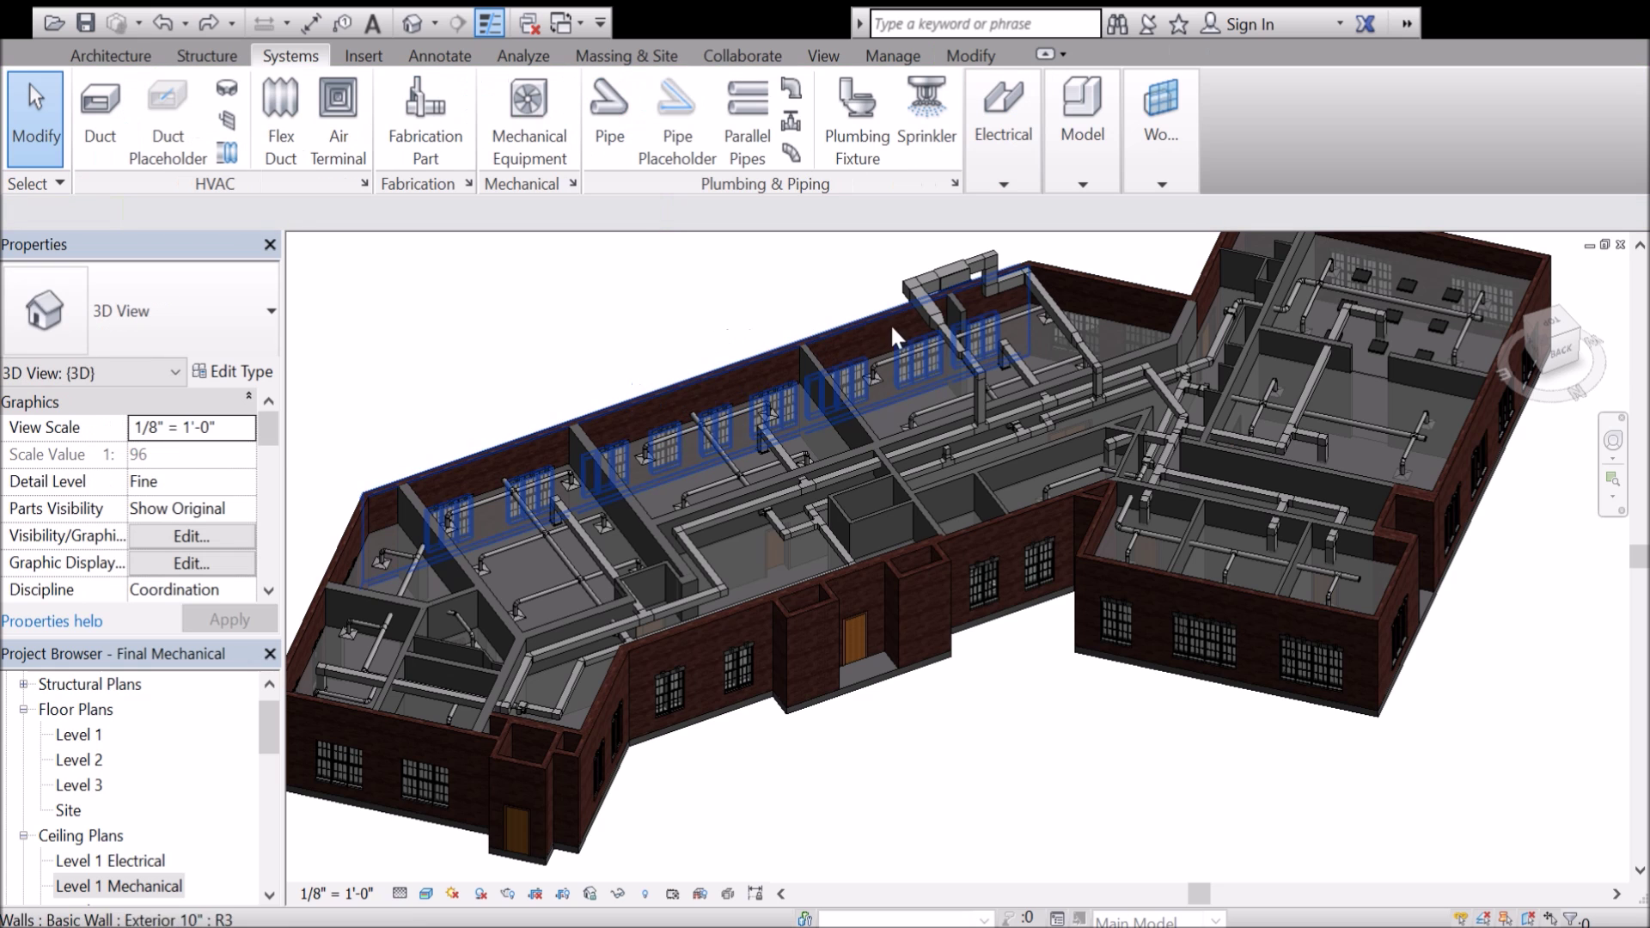
pyautogui.click(916, 295)
pyautogui.press('Escape')
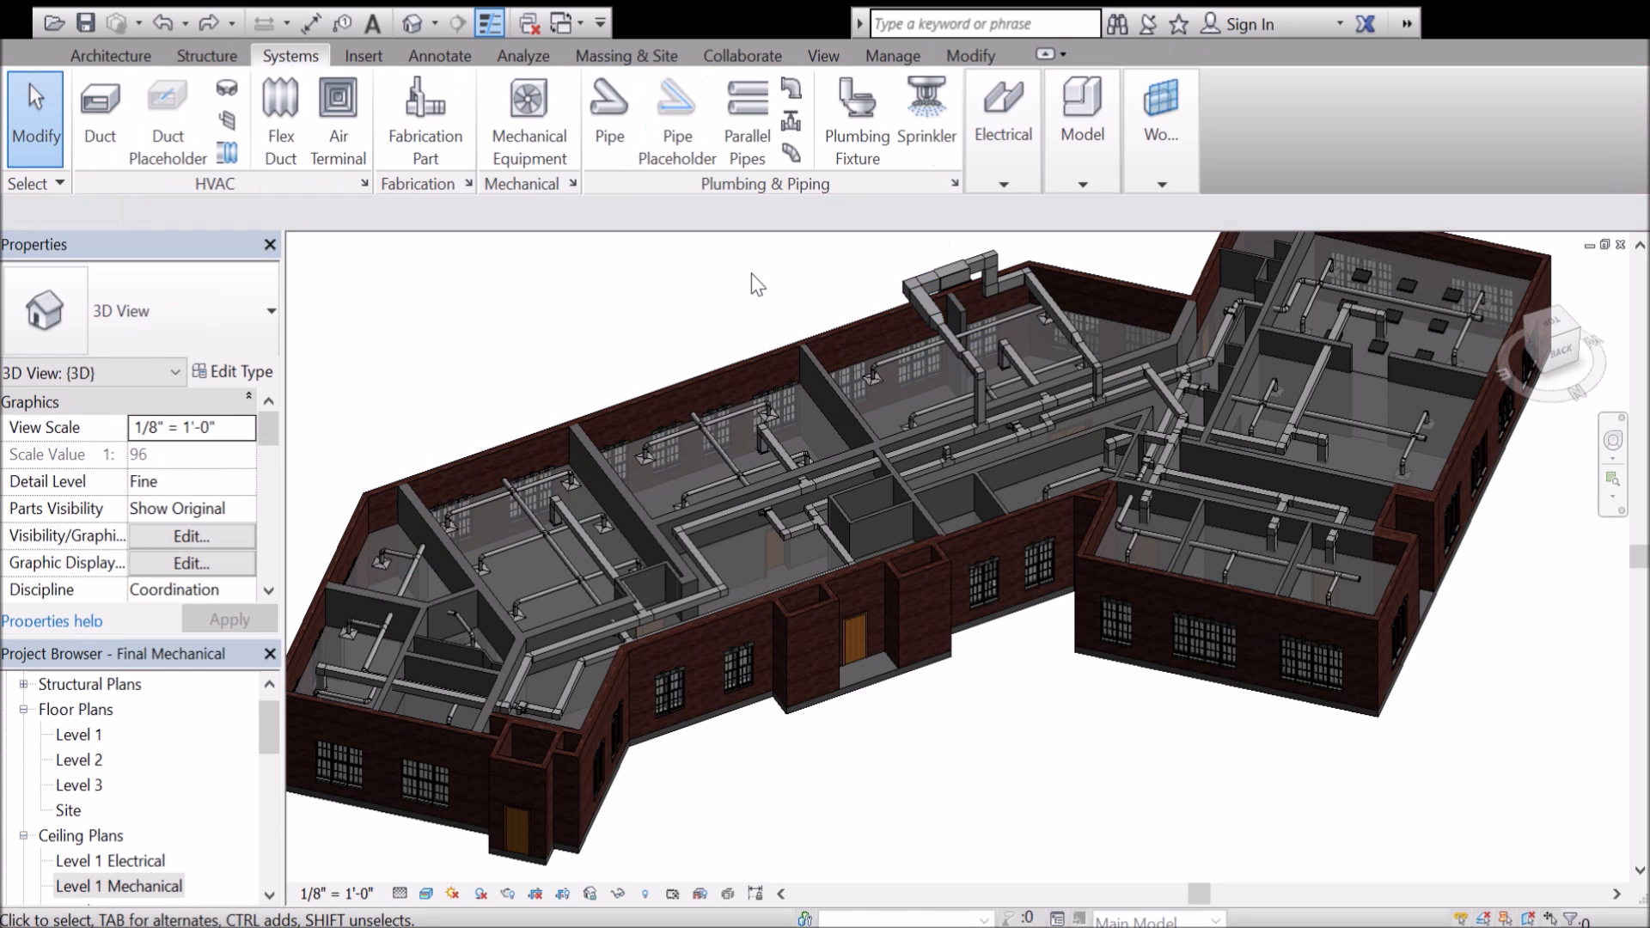
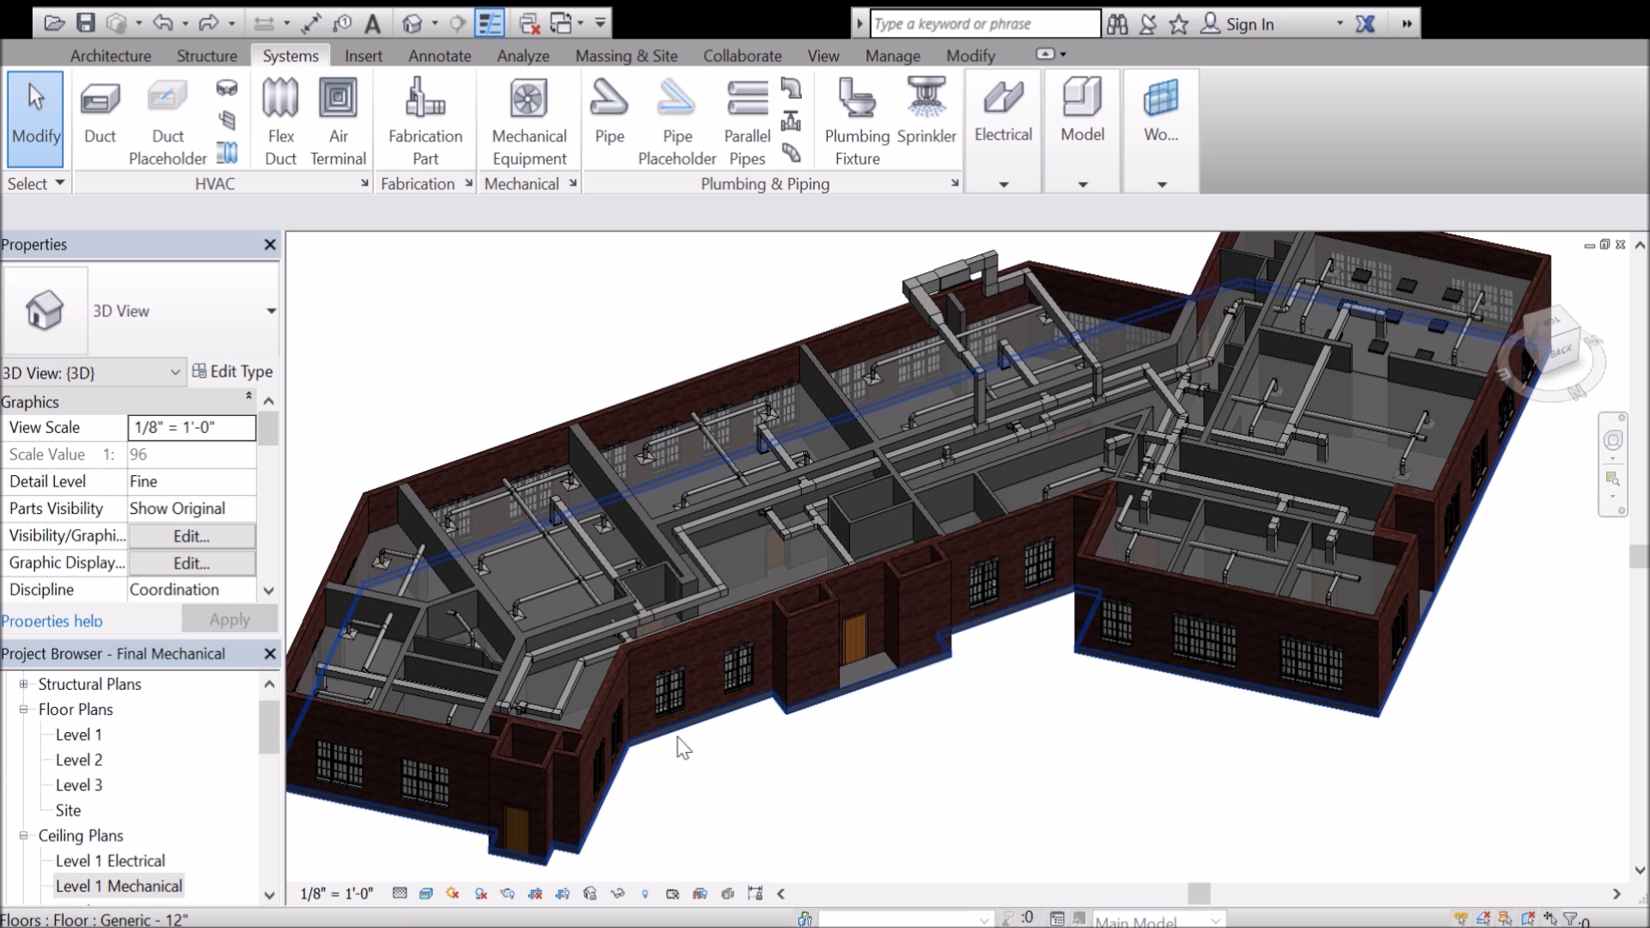
# Examine the two rectangular vertical risers that link the corridor main ducts to the rooftop ductwork, selecting both together for comparison.
pyautogui.scroll(-2, 897, 785)
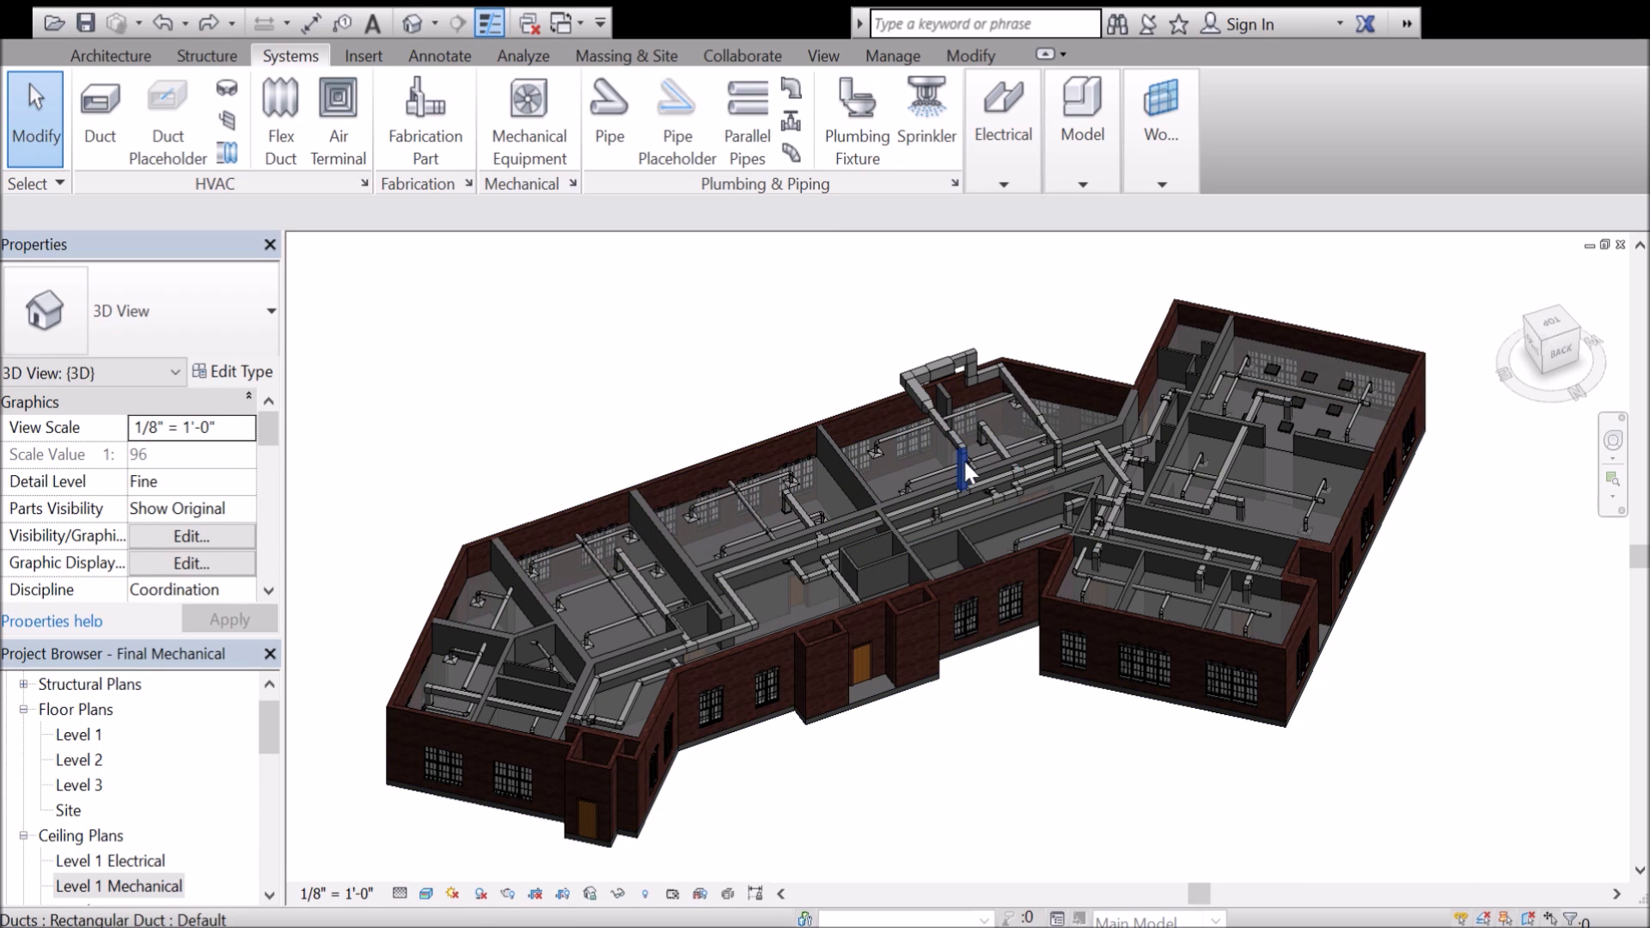
pyautogui.scroll(5, 963, 458)
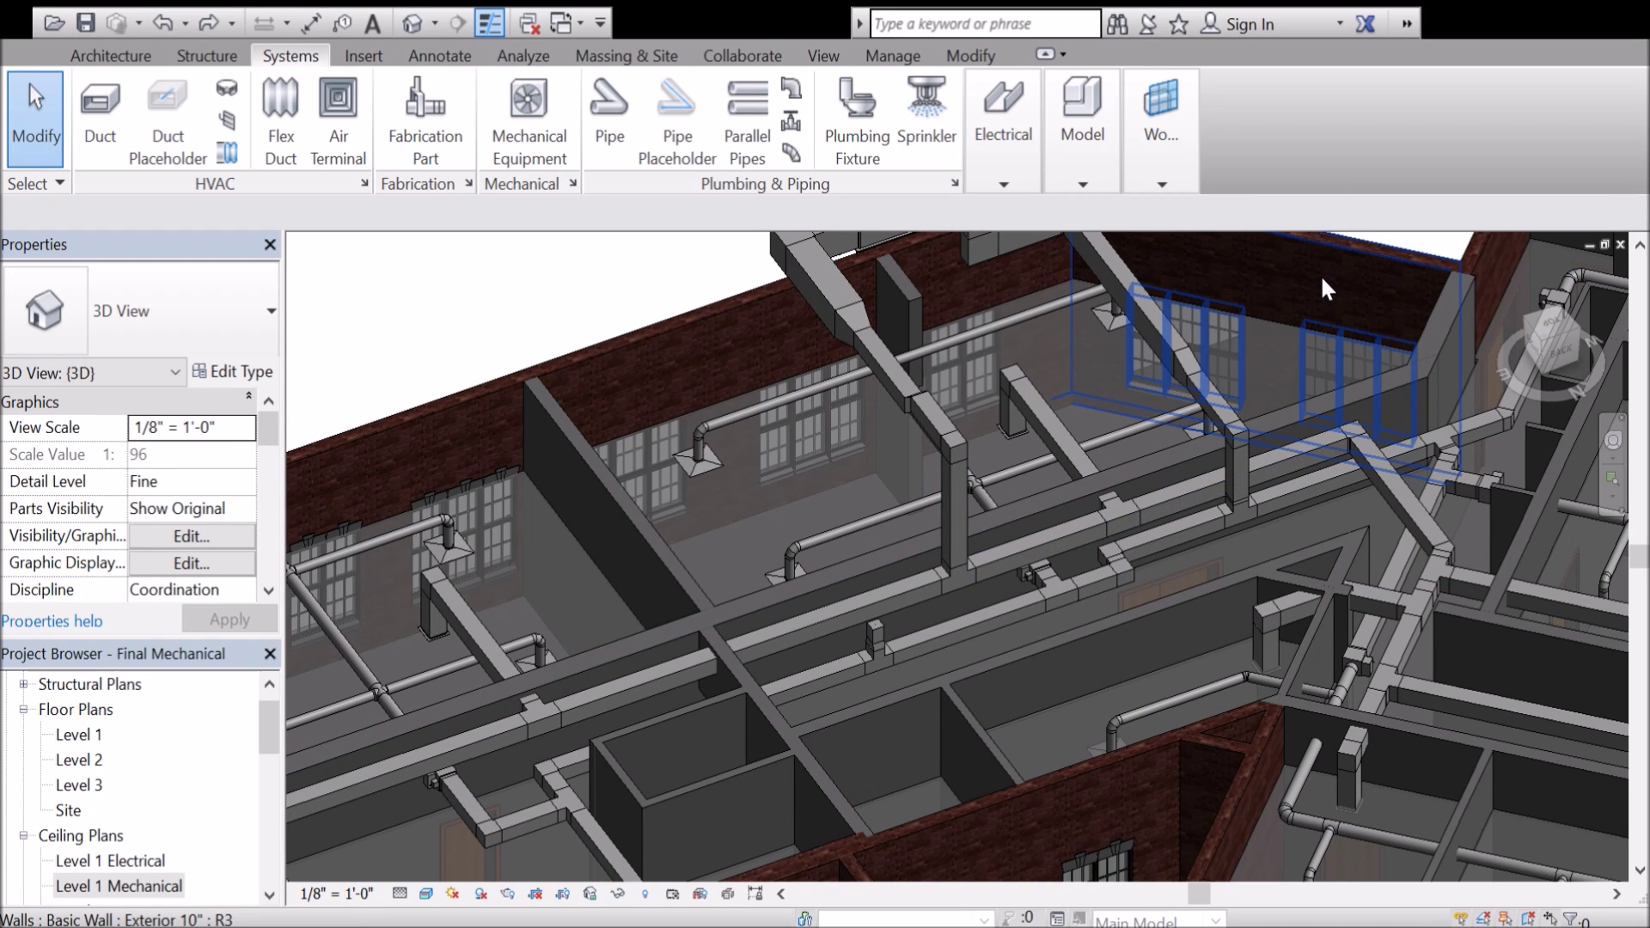
pyautogui.click(961, 483)
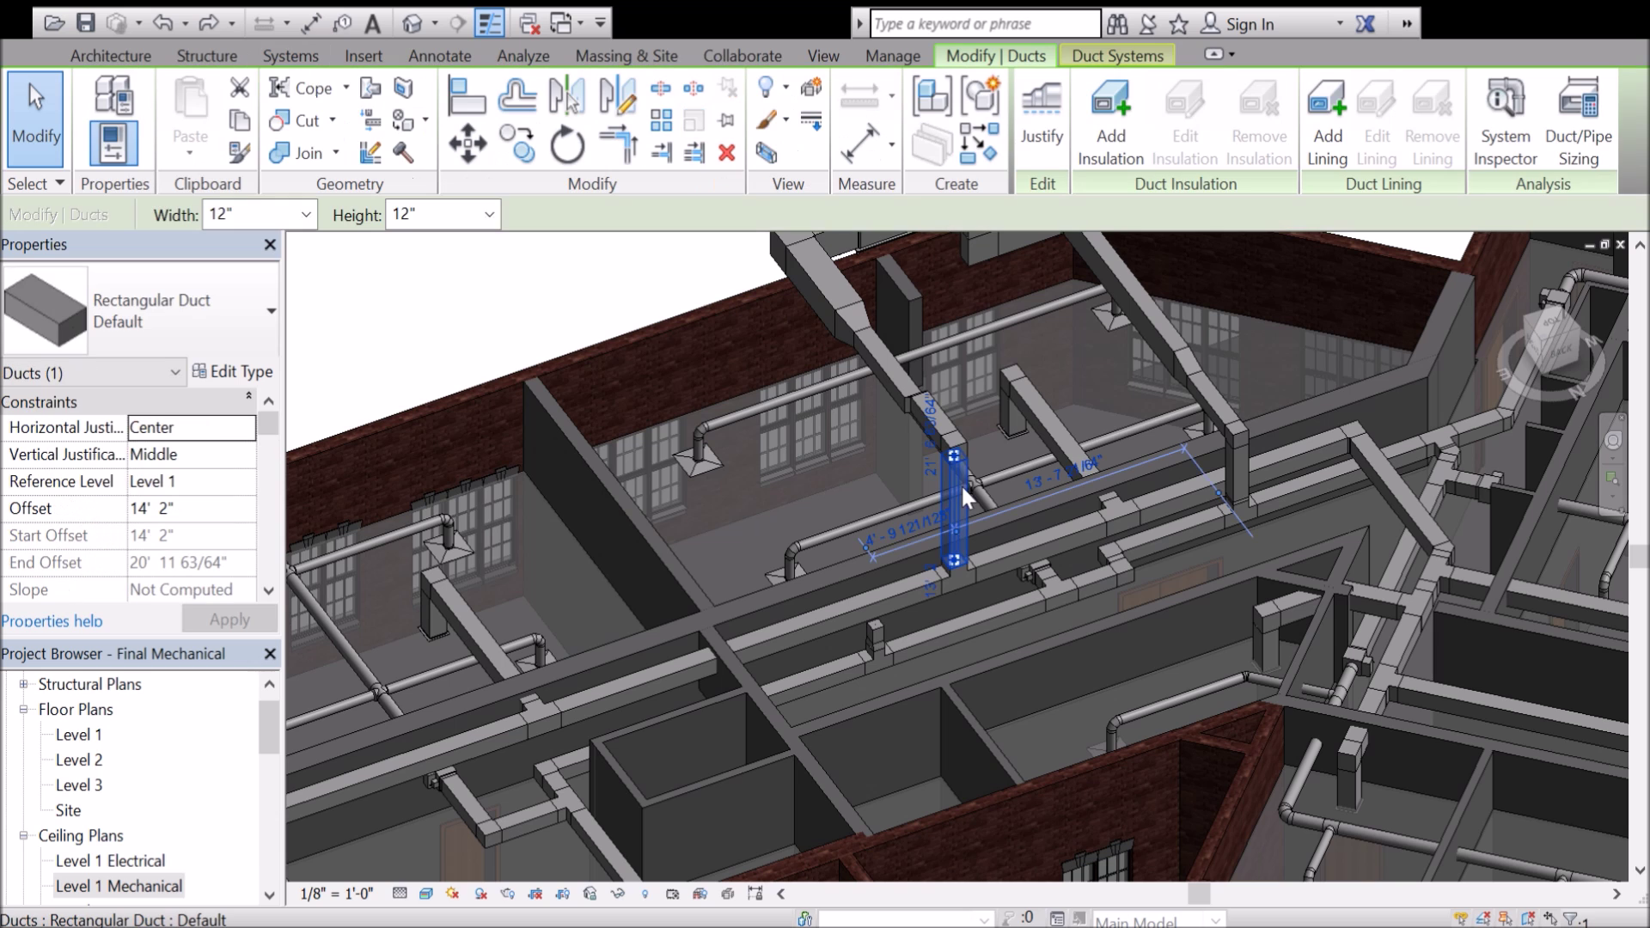
pyautogui.click(1243, 465)
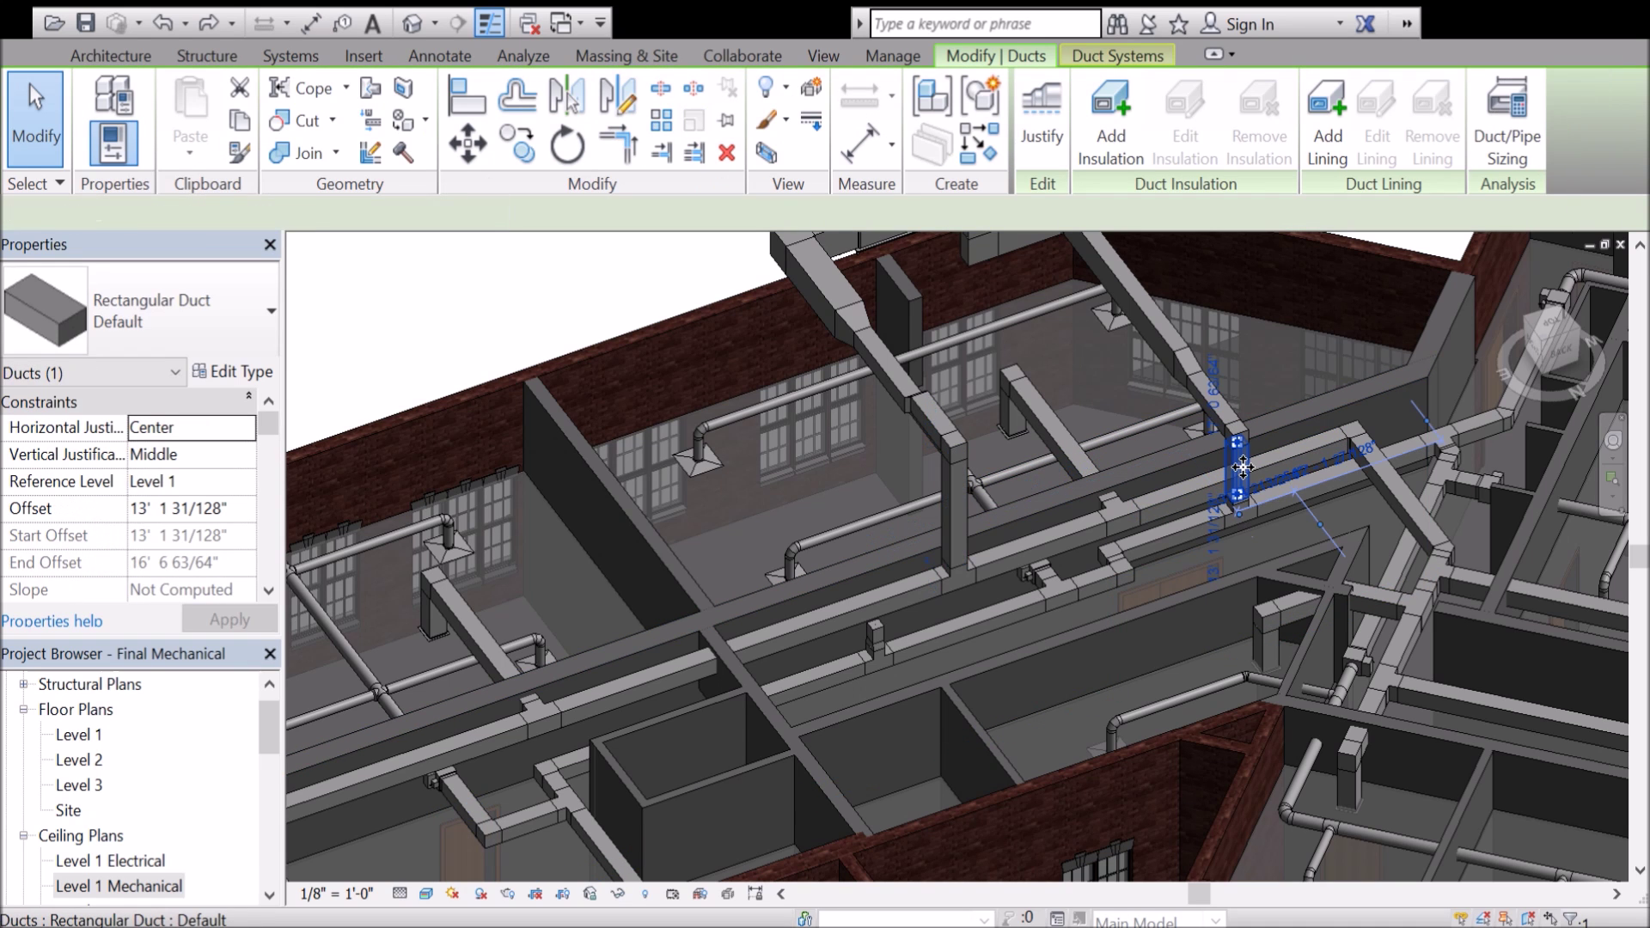
pyautogui.keyDown('ctrl'); pyautogui.click(960, 504); pyautogui.keyUp('ctrl')
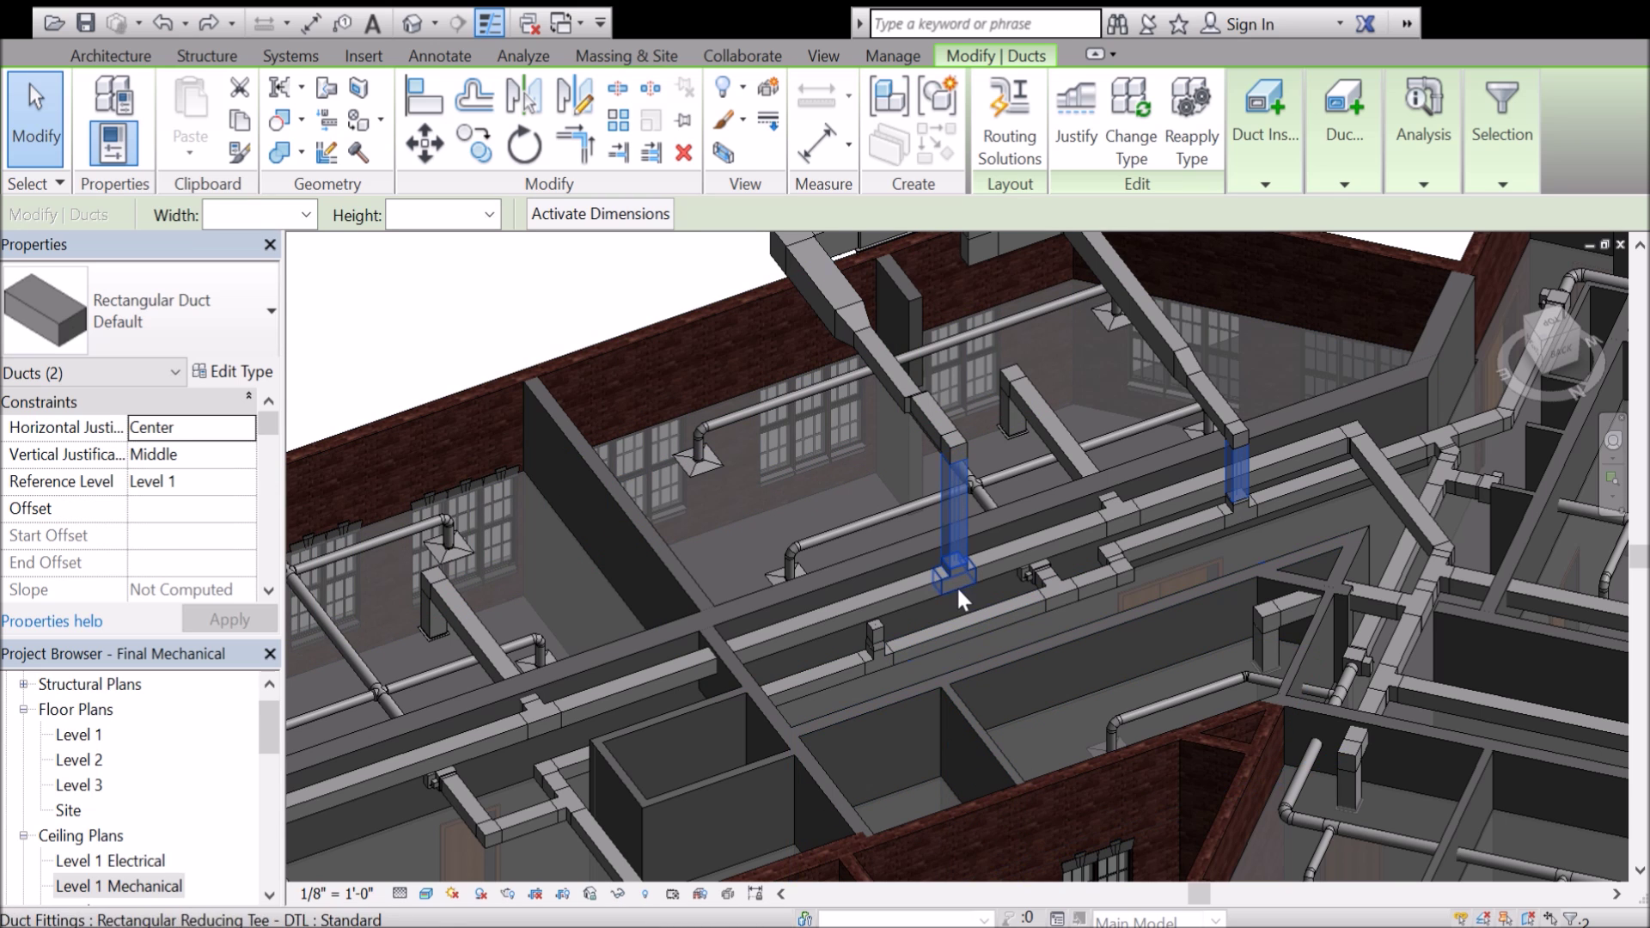
pyautogui.scroll(-1, 956, 586)
pyautogui.click(658, 284)
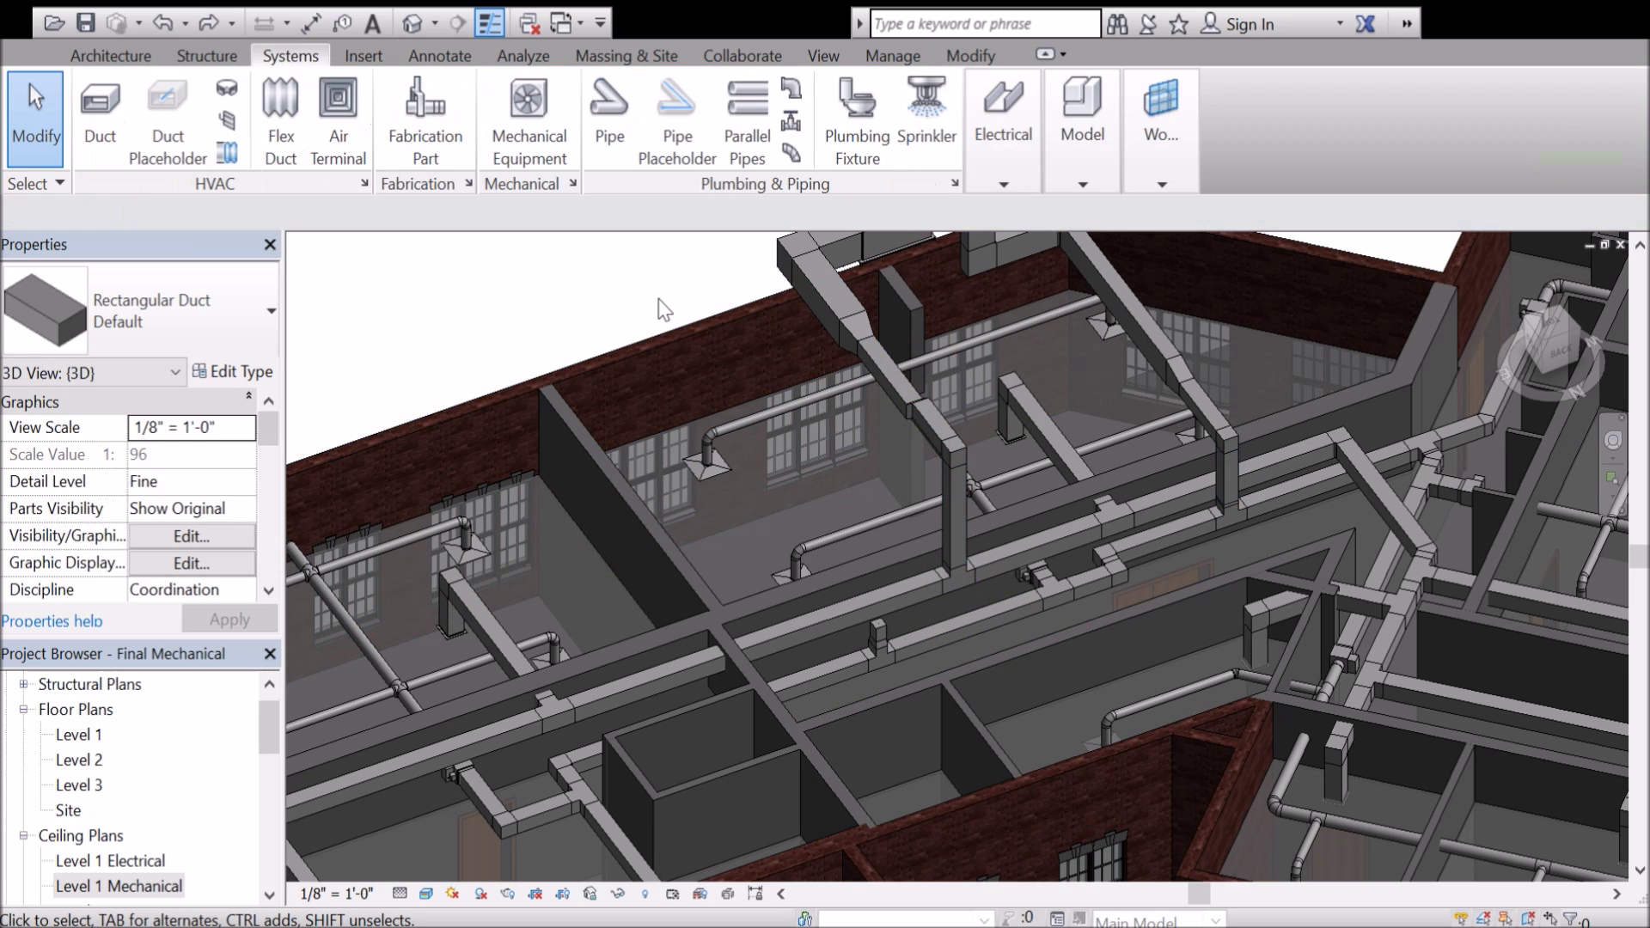
# Review the whole school's duct layout in 3D, ending with an isometric view from the back-left corner above.
pyautogui.scroll(-1, 666, 307)
pyautogui.scroll(-2, 667, 308)
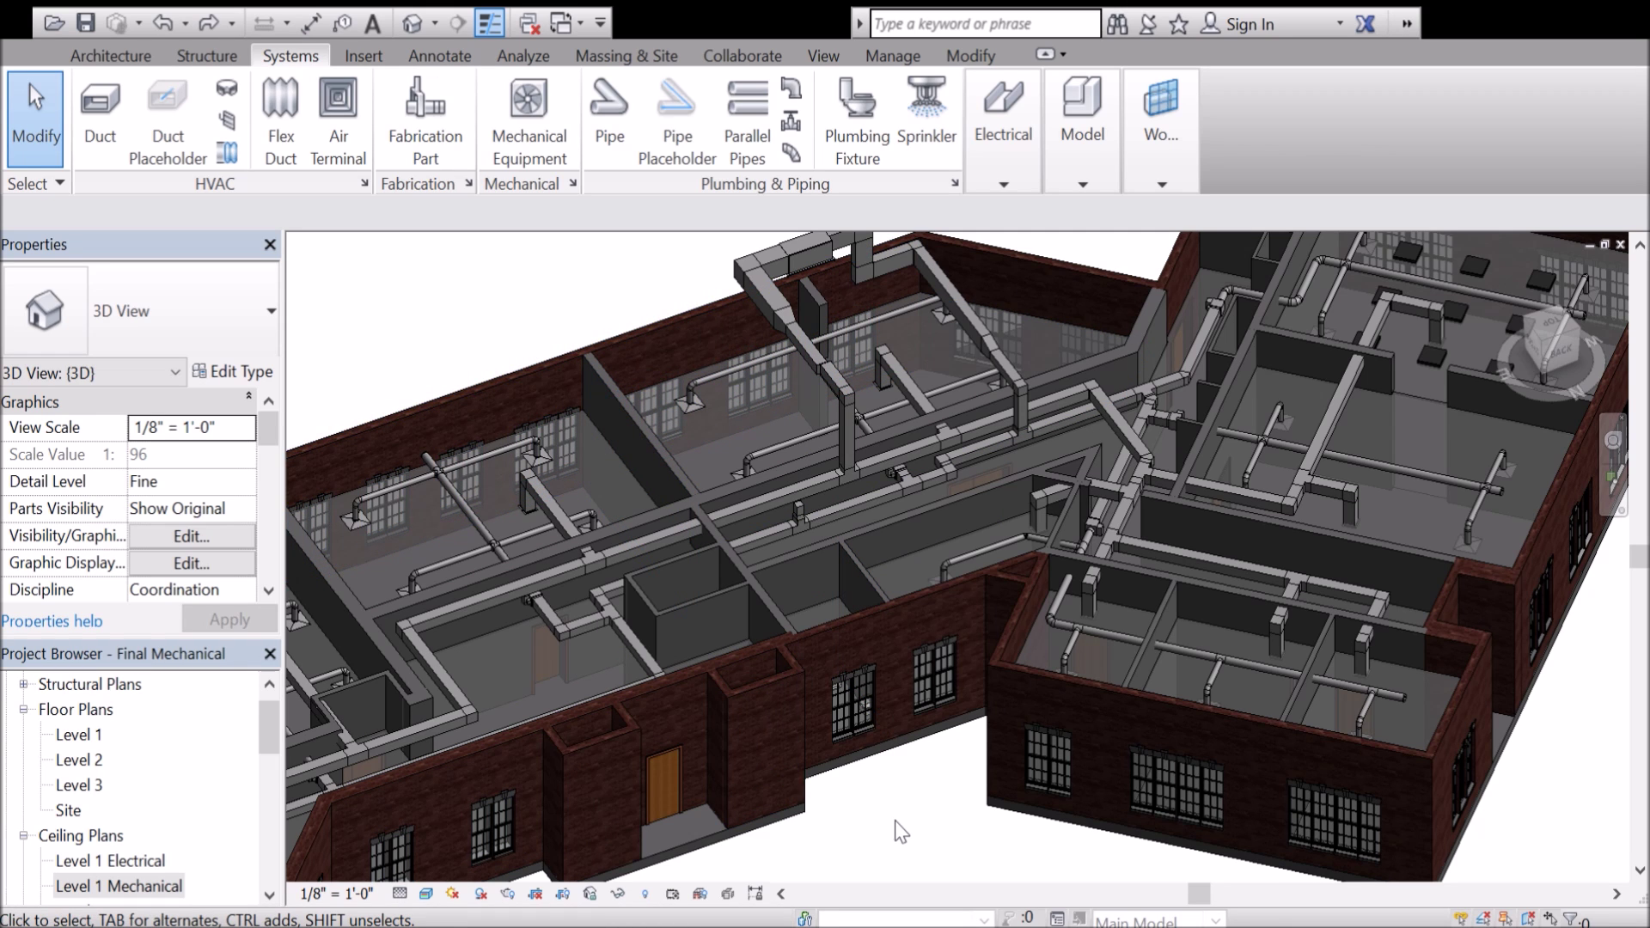
pyautogui.keyDown('shift'); pyautogui.moveTo(900, 823); pyautogui.dragTo(901, 827, button='middle'); pyautogui.keyUp('shift')
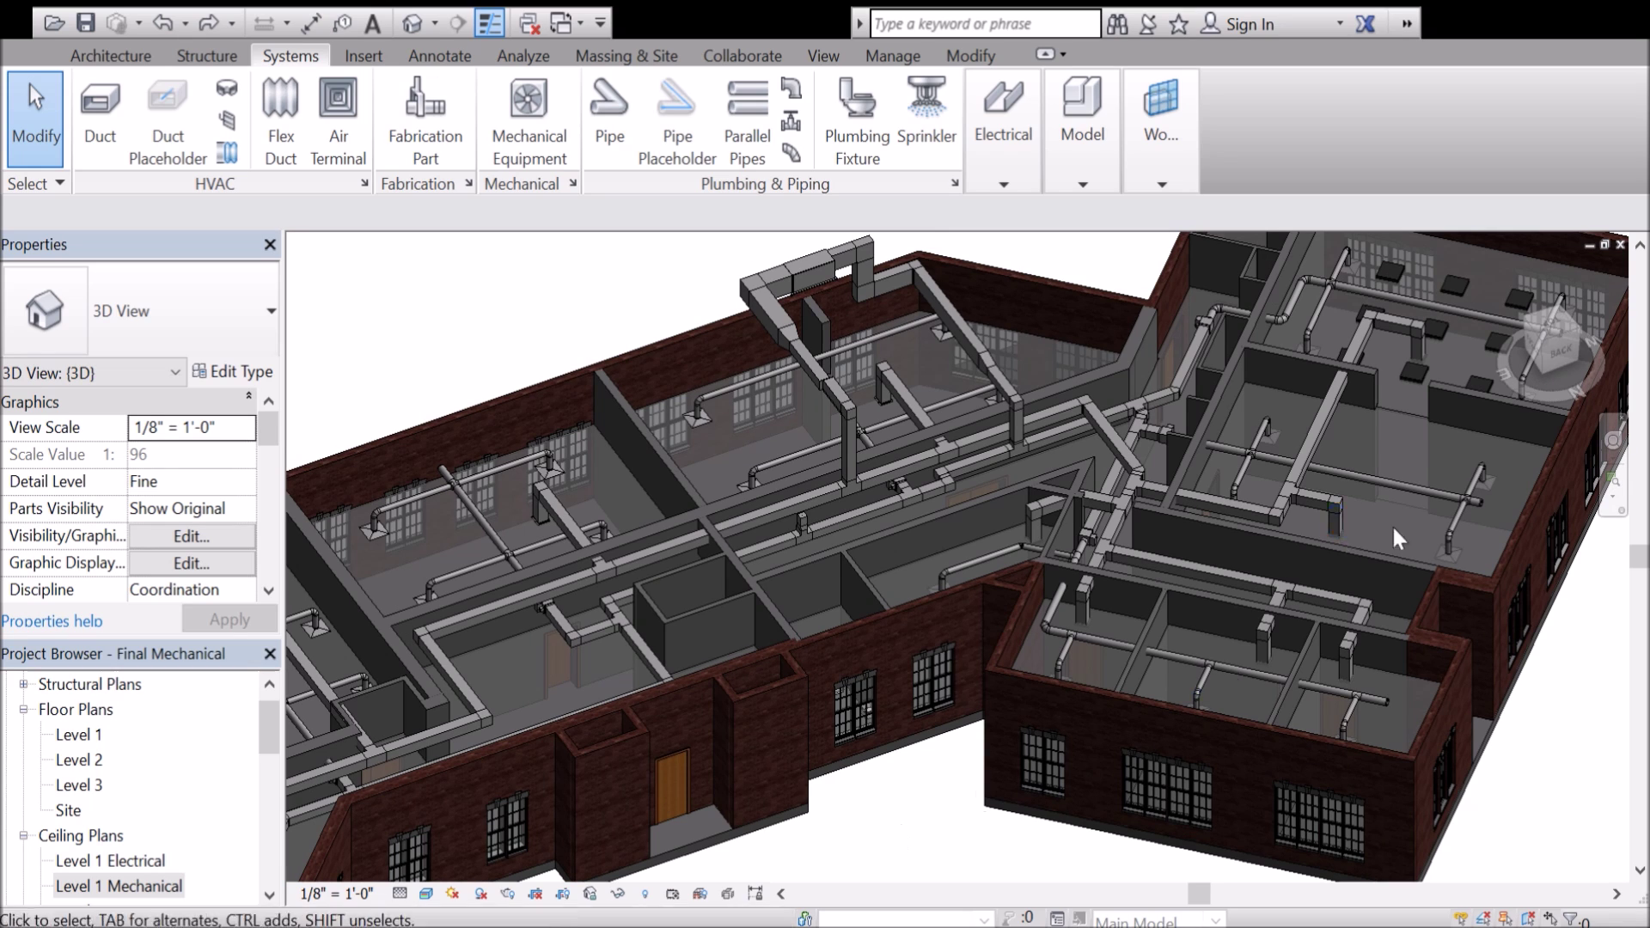
pyautogui.click(1578, 348)
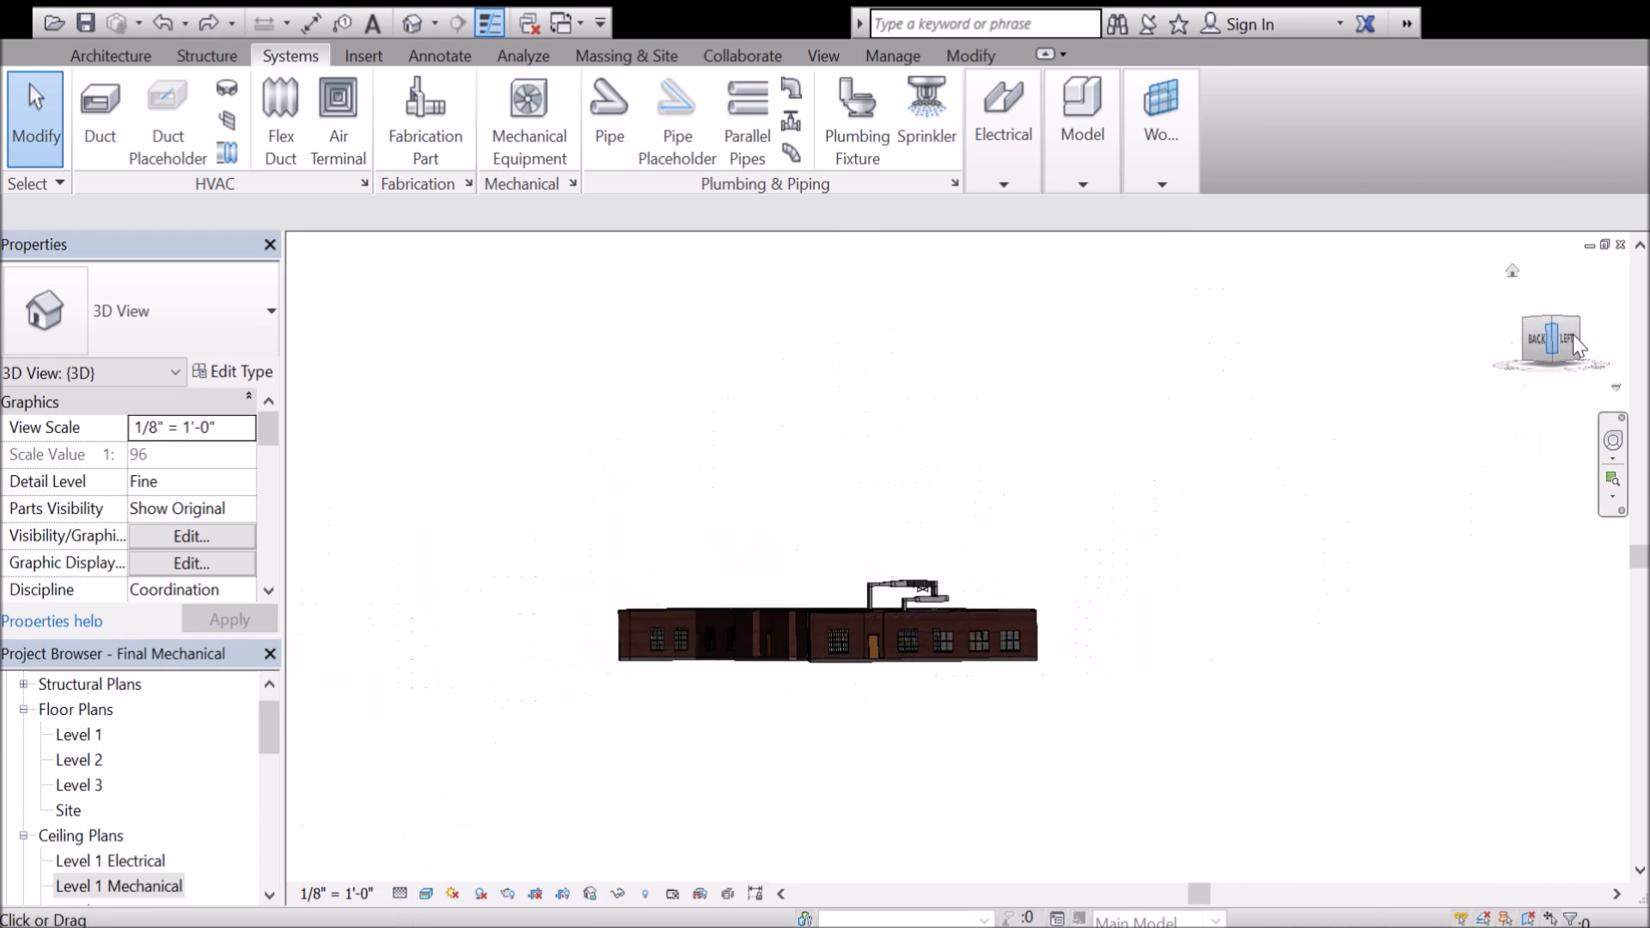
pyautogui.click(1553, 321)
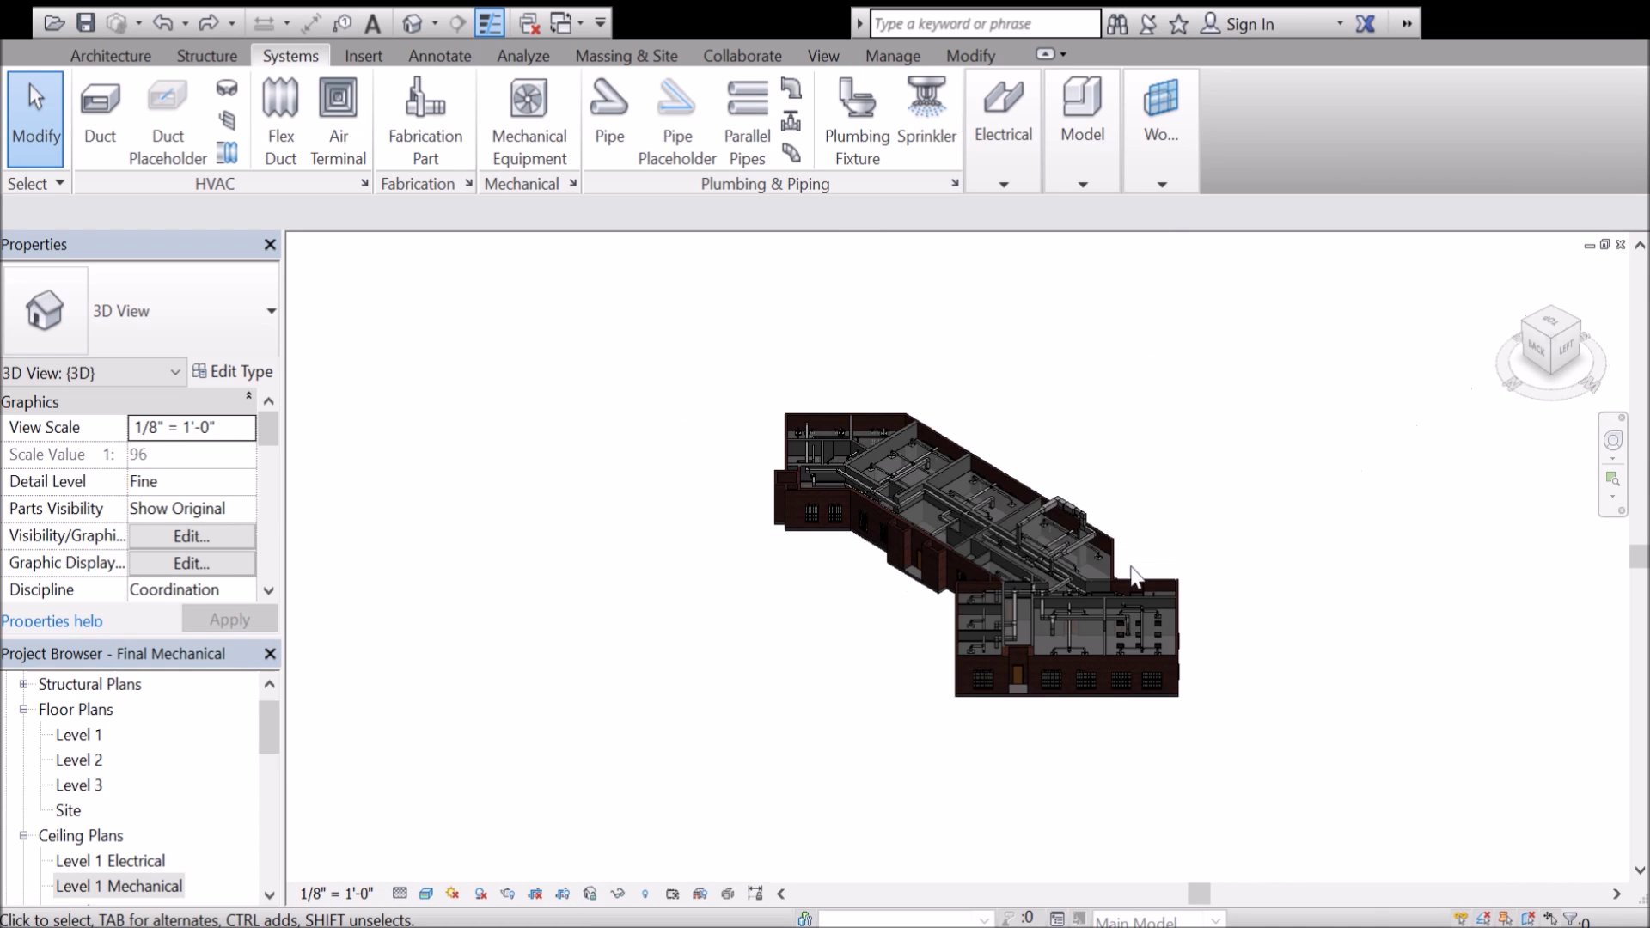
pyautogui.scroll(3, 1126, 588)
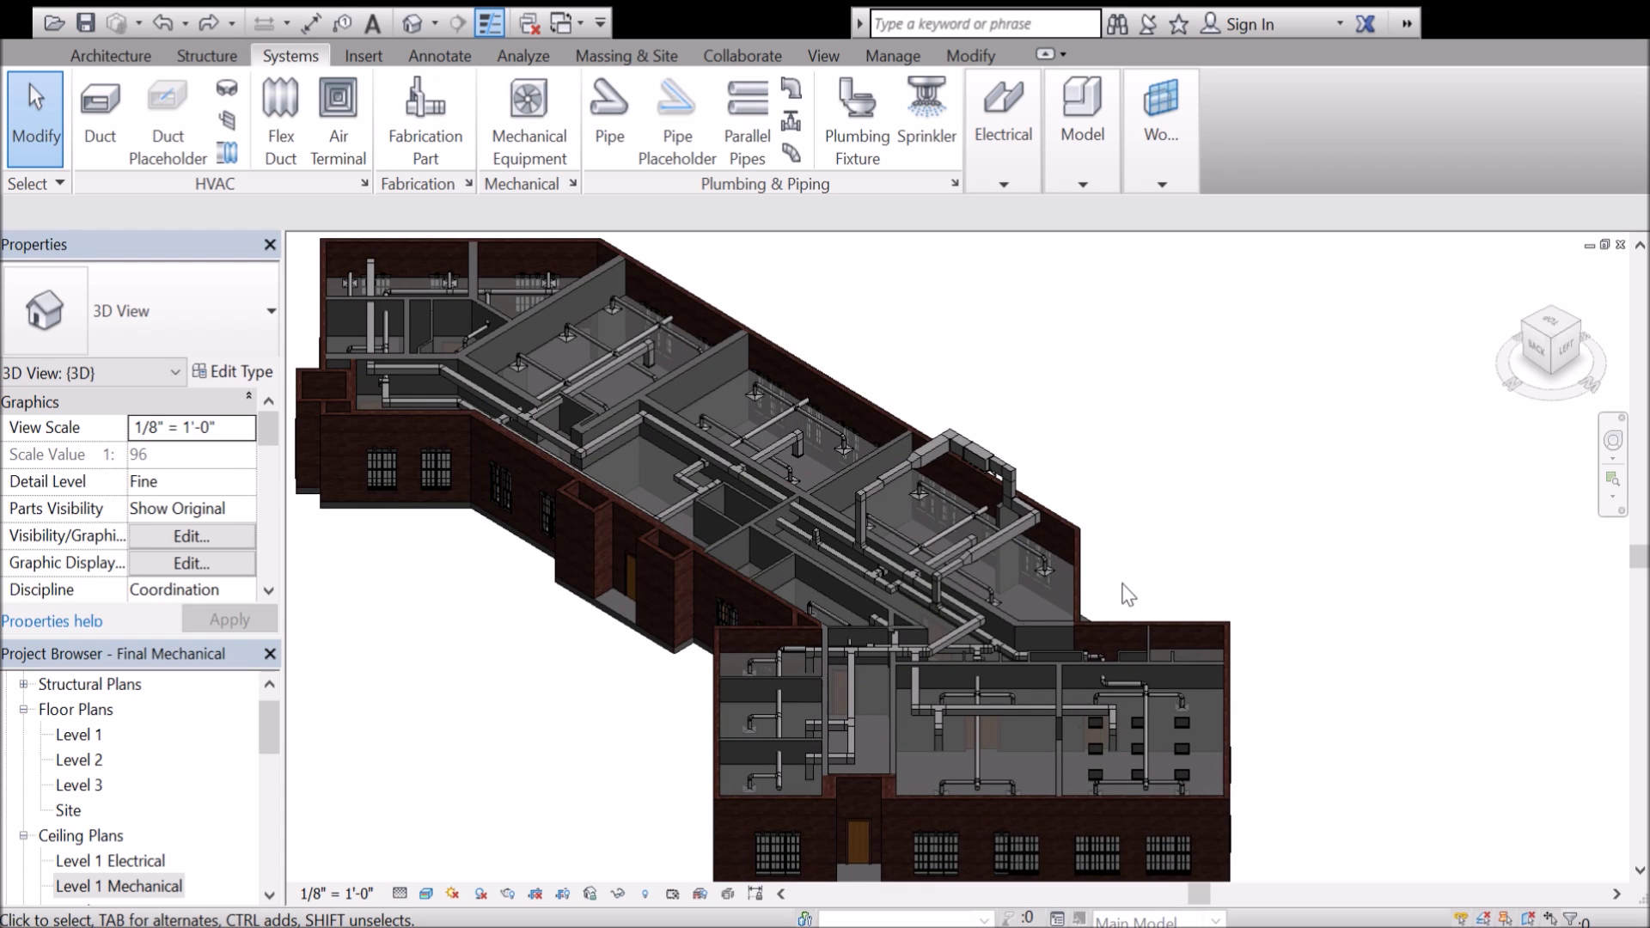
pyautogui.moveTo(1023, 362); pyautogui.dragTo(1075, 384, button='middle')
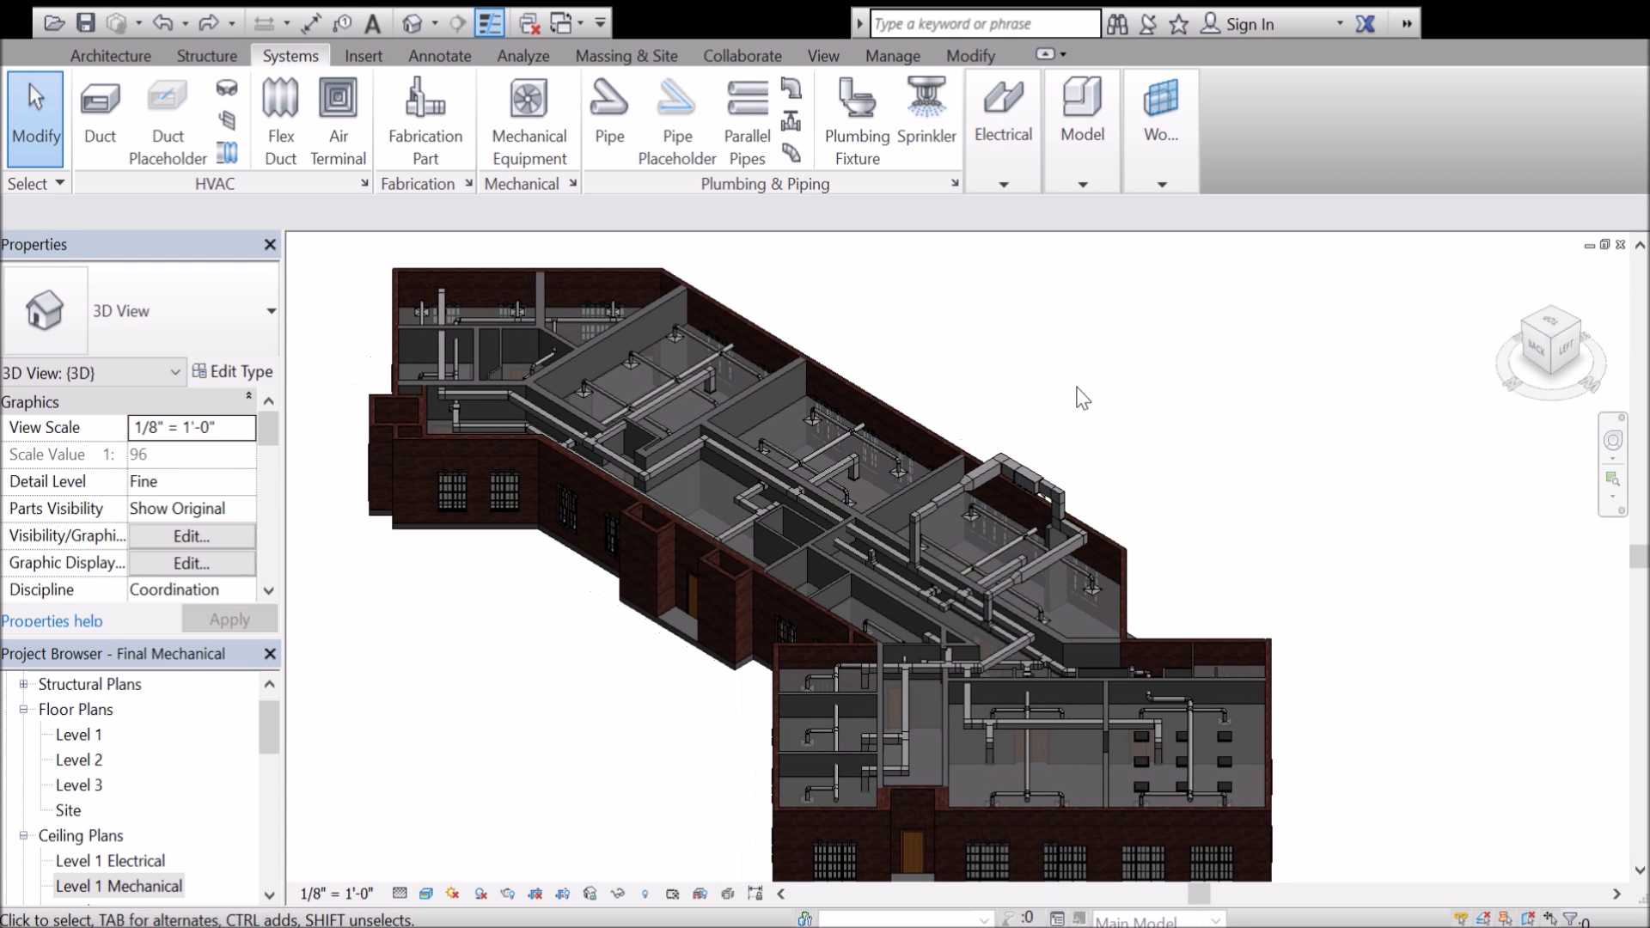